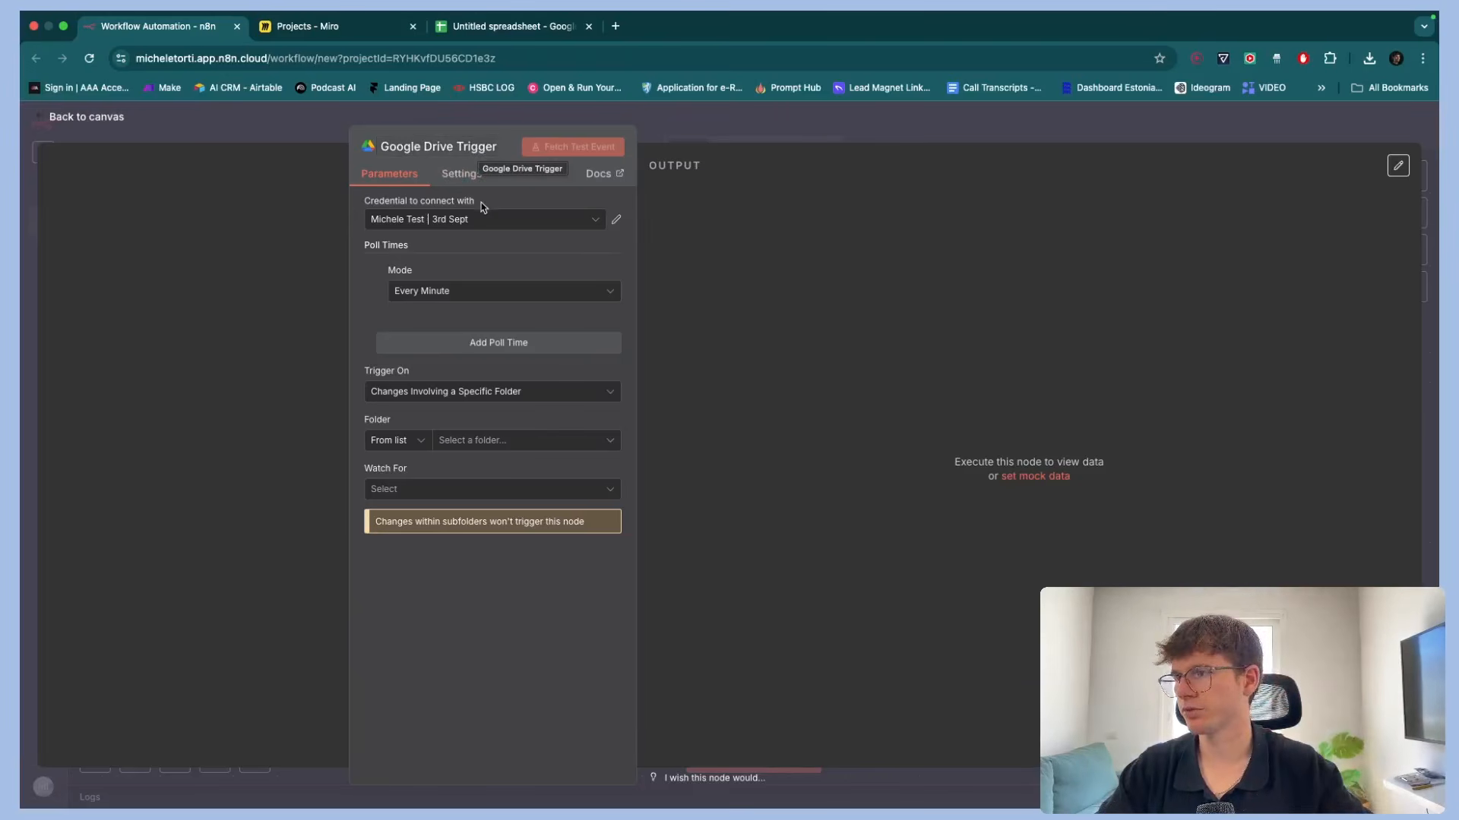
{"action": "left_click", "coordinate": [440, 221]}
{"action": "left_click", "coordinate": [439, 458]}
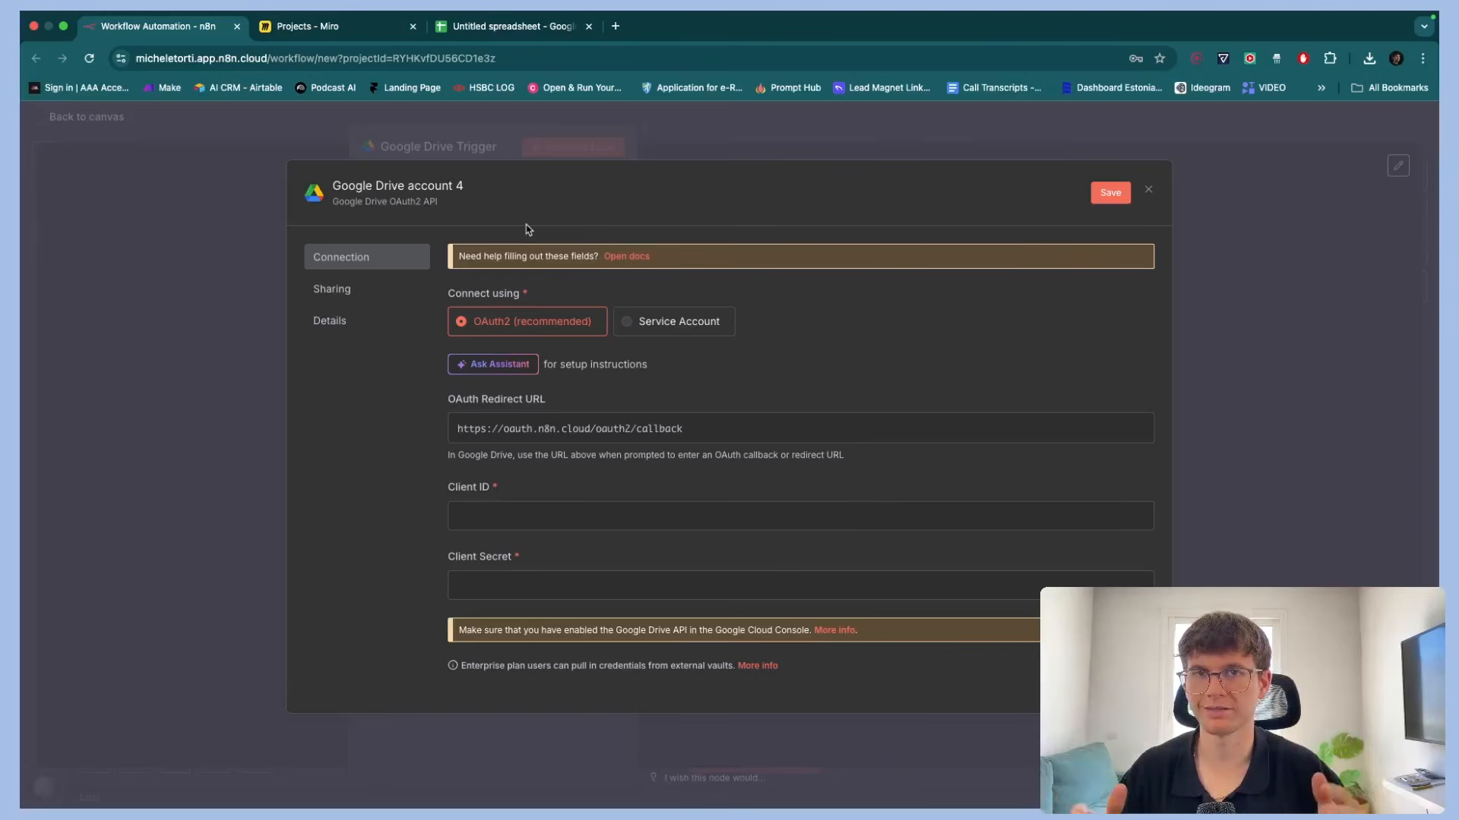
{"action": "left_click", "coordinate": [1148, 193]}
{"action": "left_click", "coordinate": [775, 486]}
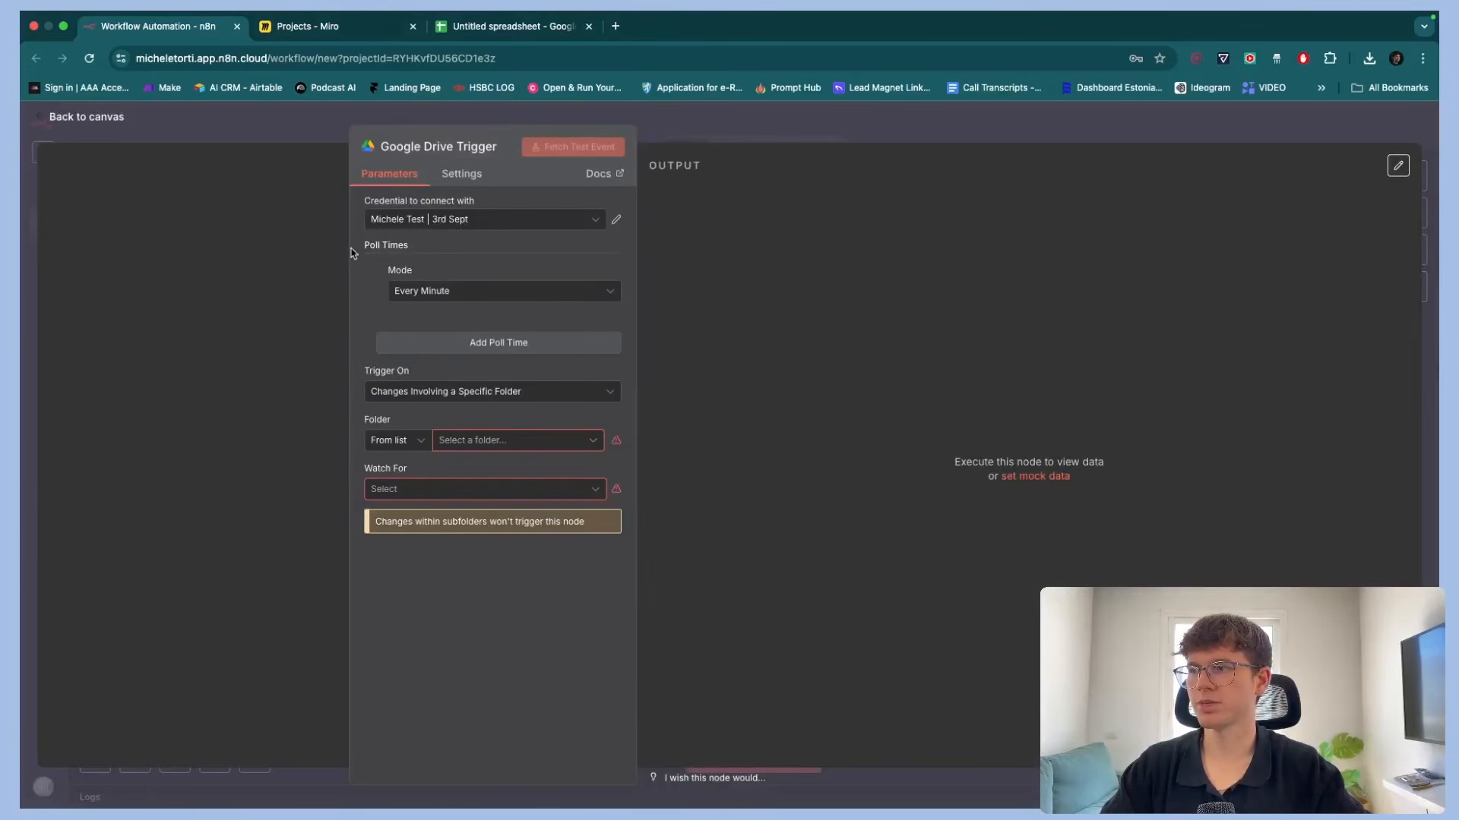
Examine the Google Drive Trigger node's poll and Trigger On settings
{"action": "scroll", "coordinate": [351, 253], "scroll_direction": "up", "scroll_amount": 5}
{"action": "scroll", "coordinate": [351, 253], "scroll_direction": "up", "scroll_amount": 1}
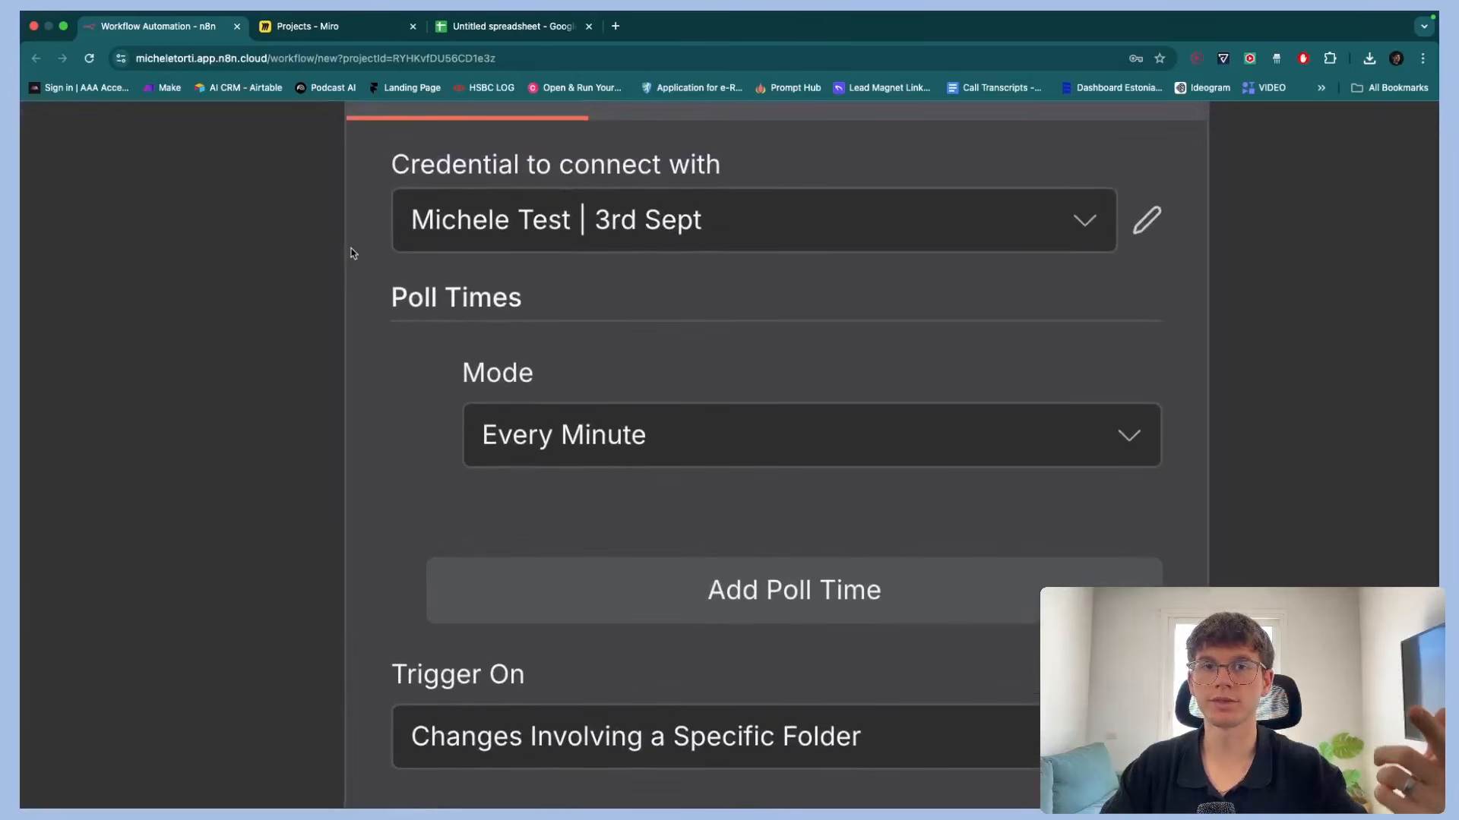
{"action": "scroll", "coordinate": [412, 495], "scroll_direction": "down", "scroll_amount": 4}
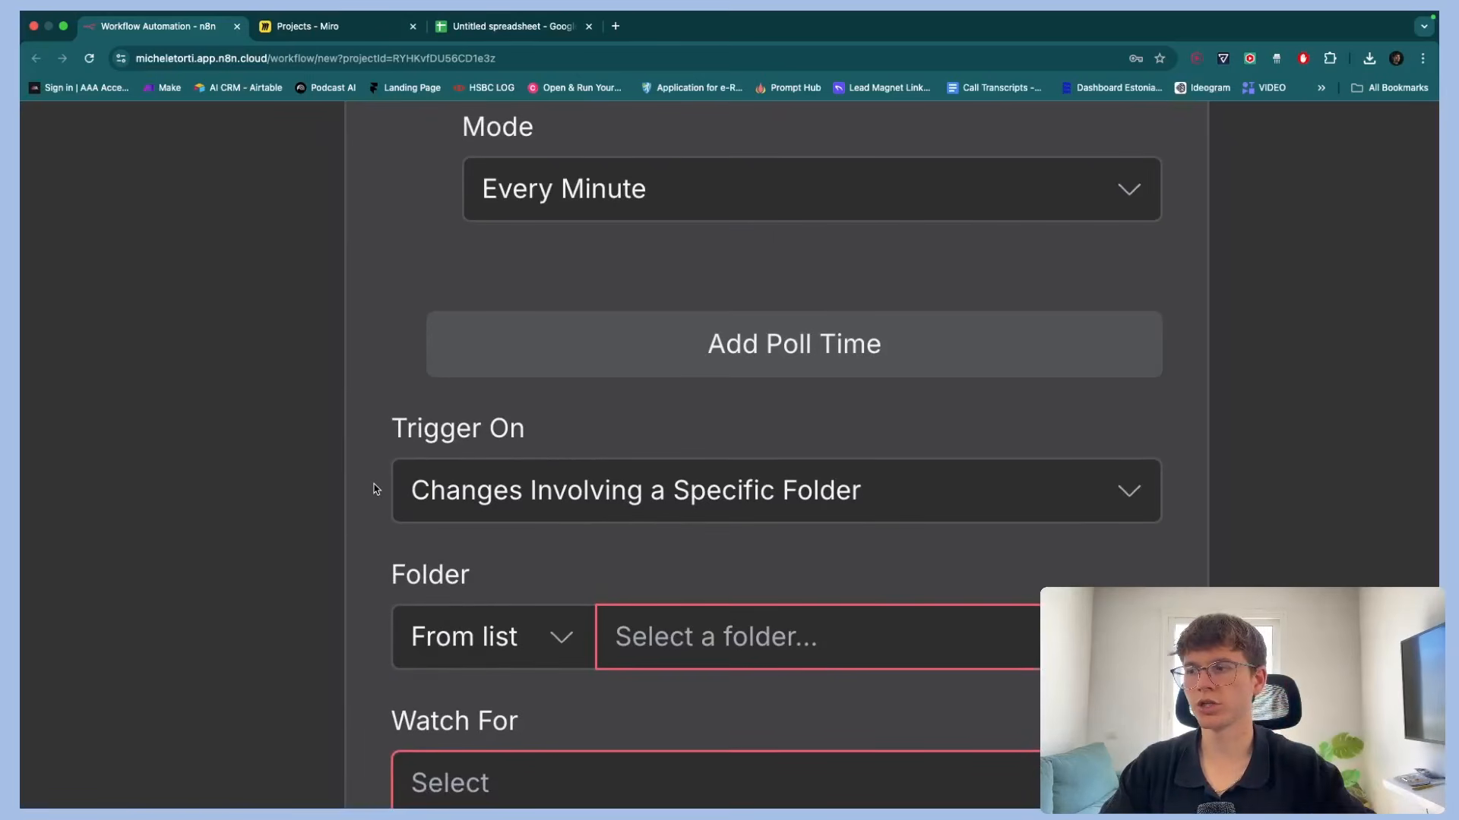
{"action": "left_click", "coordinate": [529, 489]}
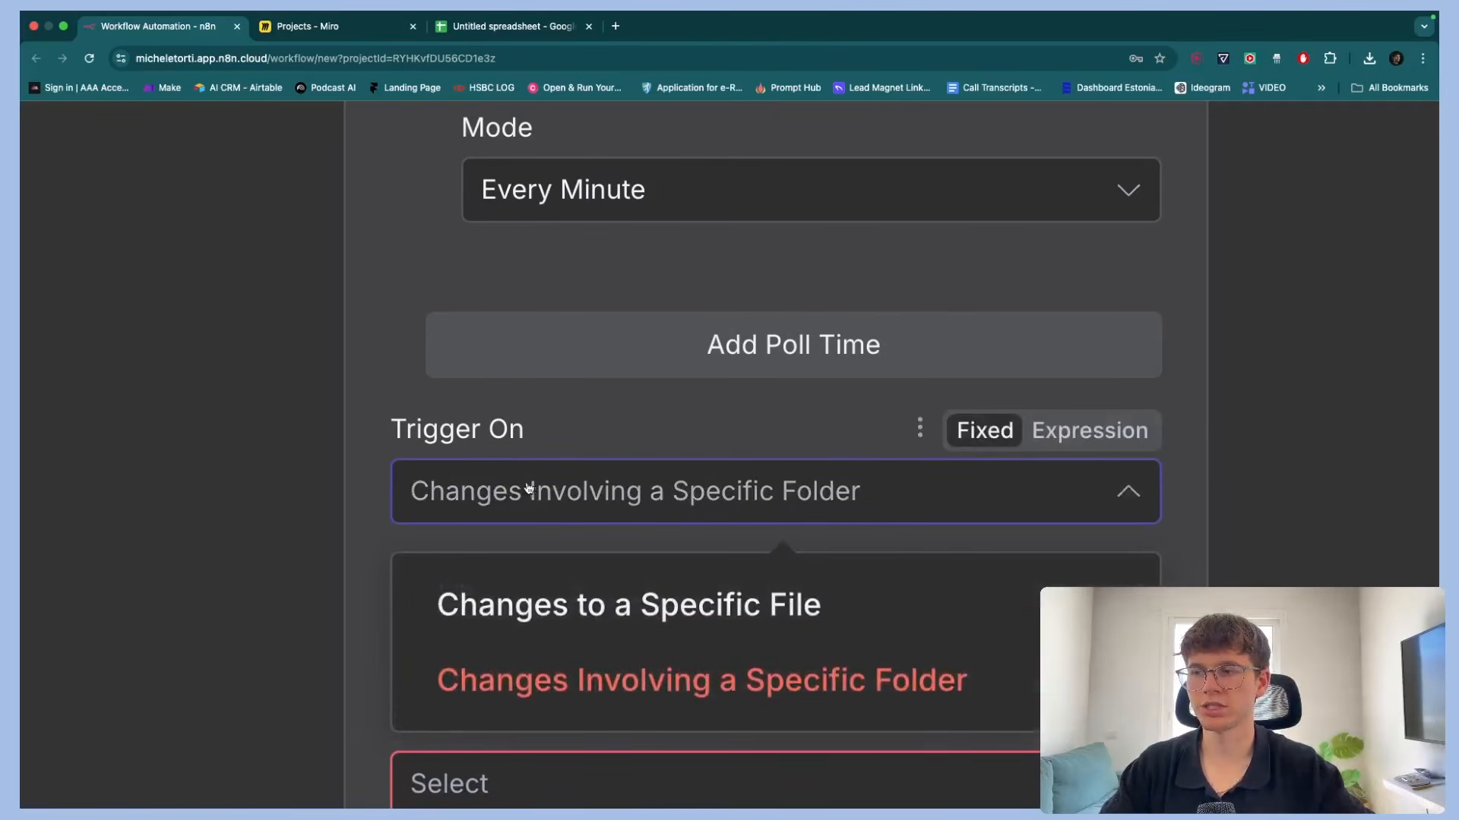
{"action": "left_click", "coordinate": [360, 532]}
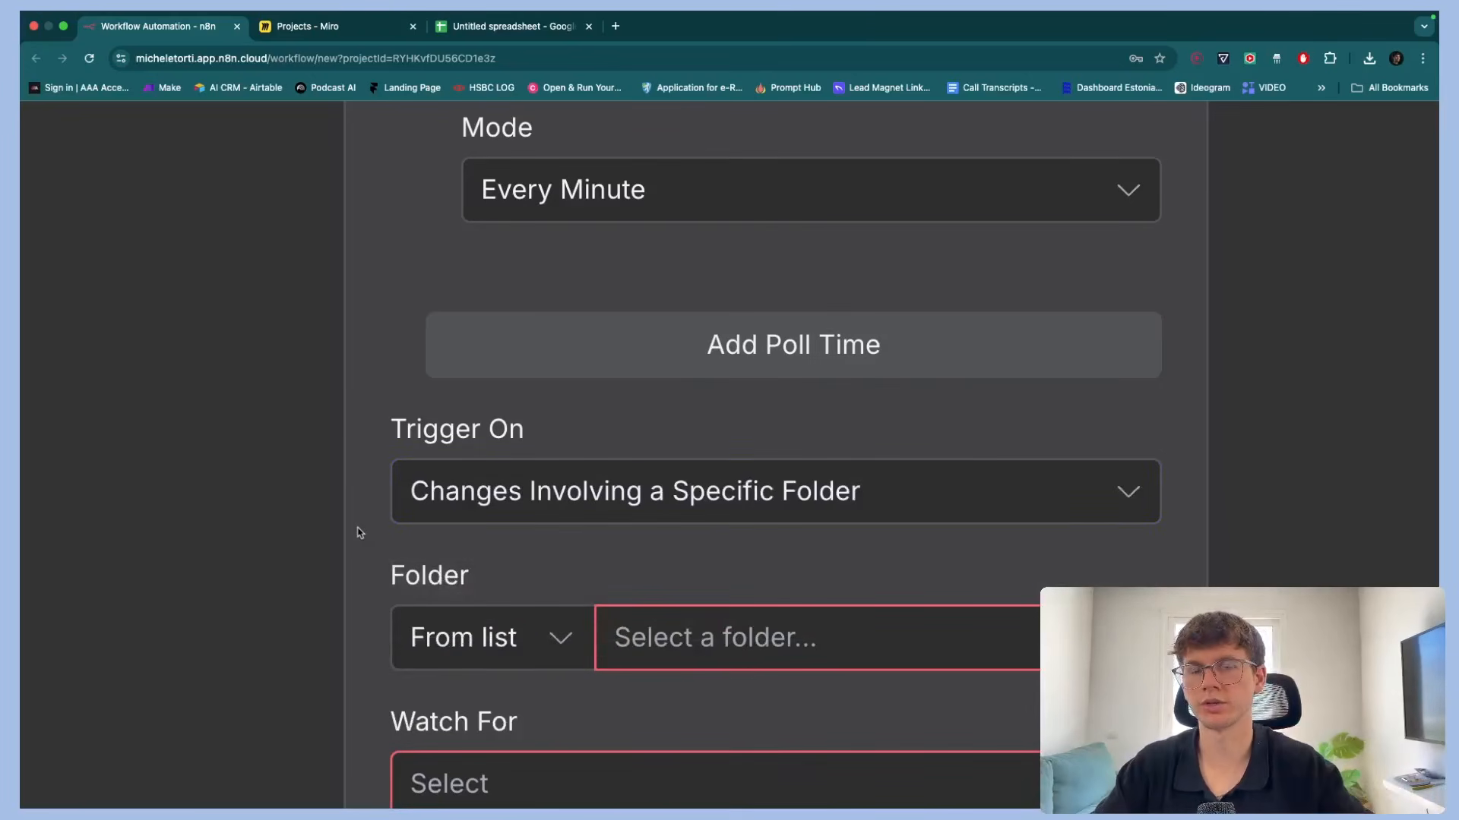
{"action": "scroll", "coordinate": [359, 533], "scroll_direction": "down", "scroll_amount": 3}
{"action": "scroll", "coordinate": [354, 468], "scroll_direction": "down", "scroll_amount": 5}
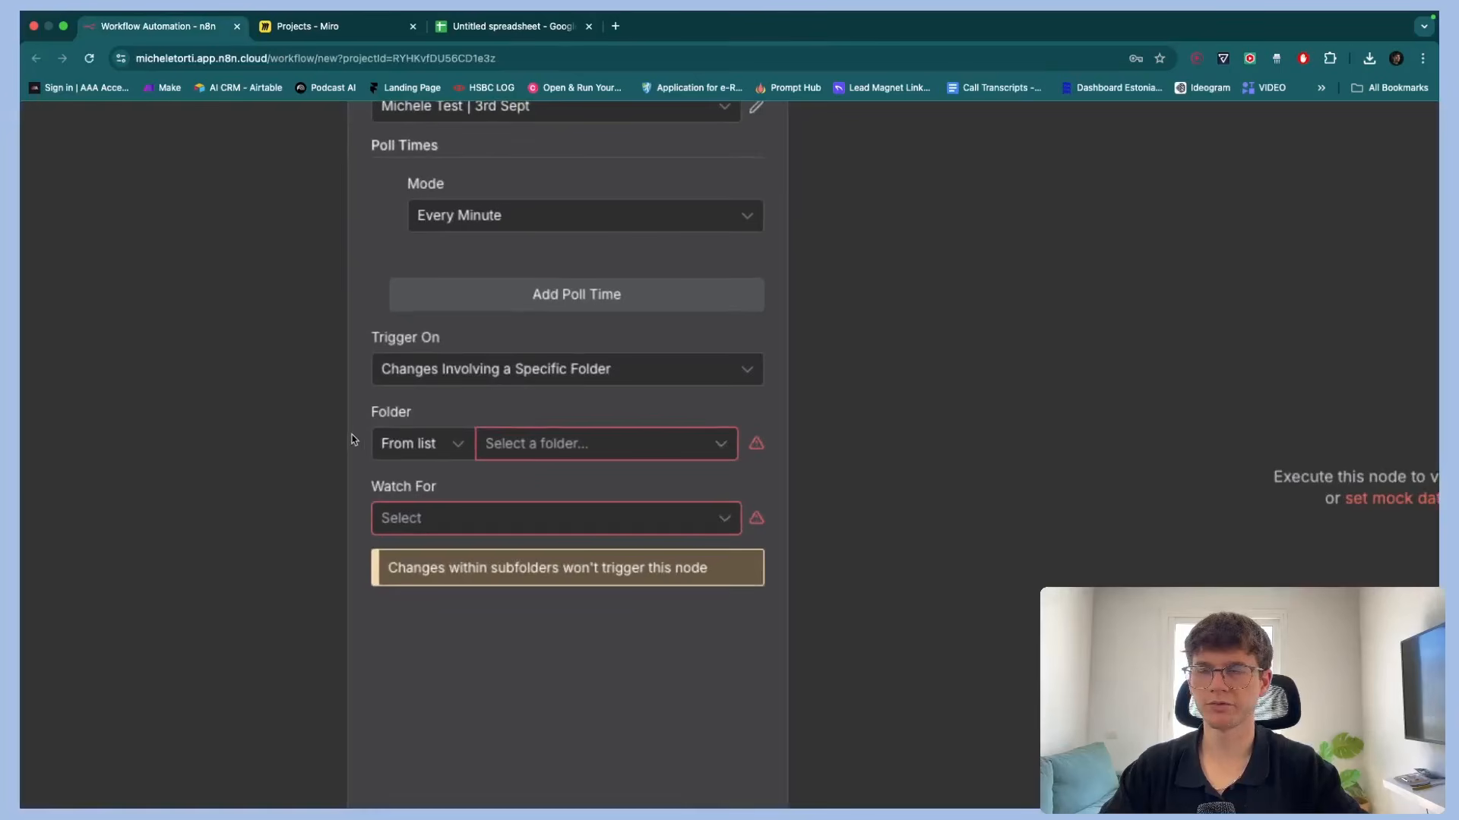
{"action": "scroll", "coordinate": [351, 439], "scroll_direction": "down", "scroll_amount": 5}
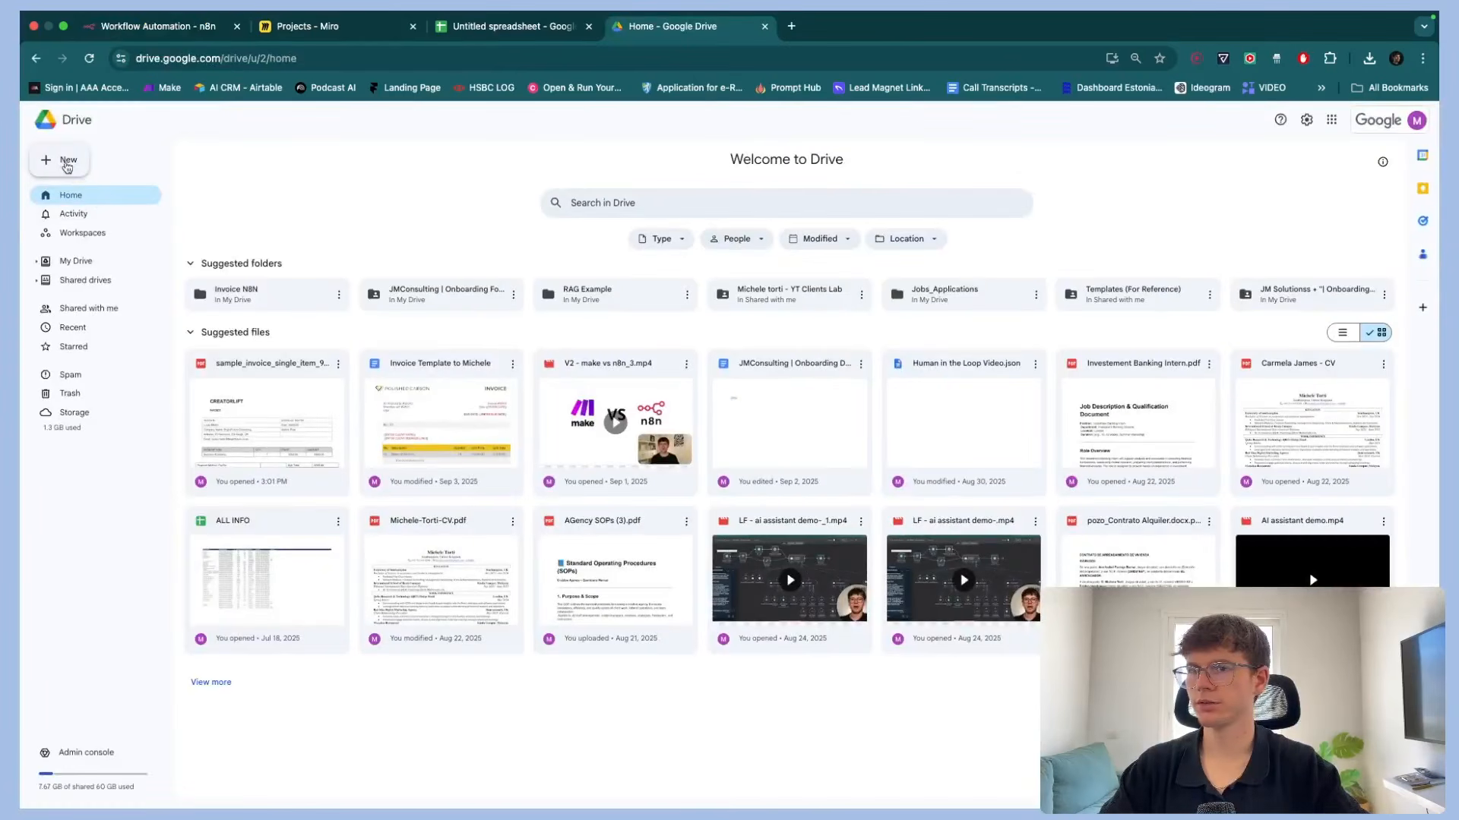
Switch to Google Drive, create a new folder named Invoices Test YT, and open it
{"action": "left_click", "coordinate": [65, 156]}
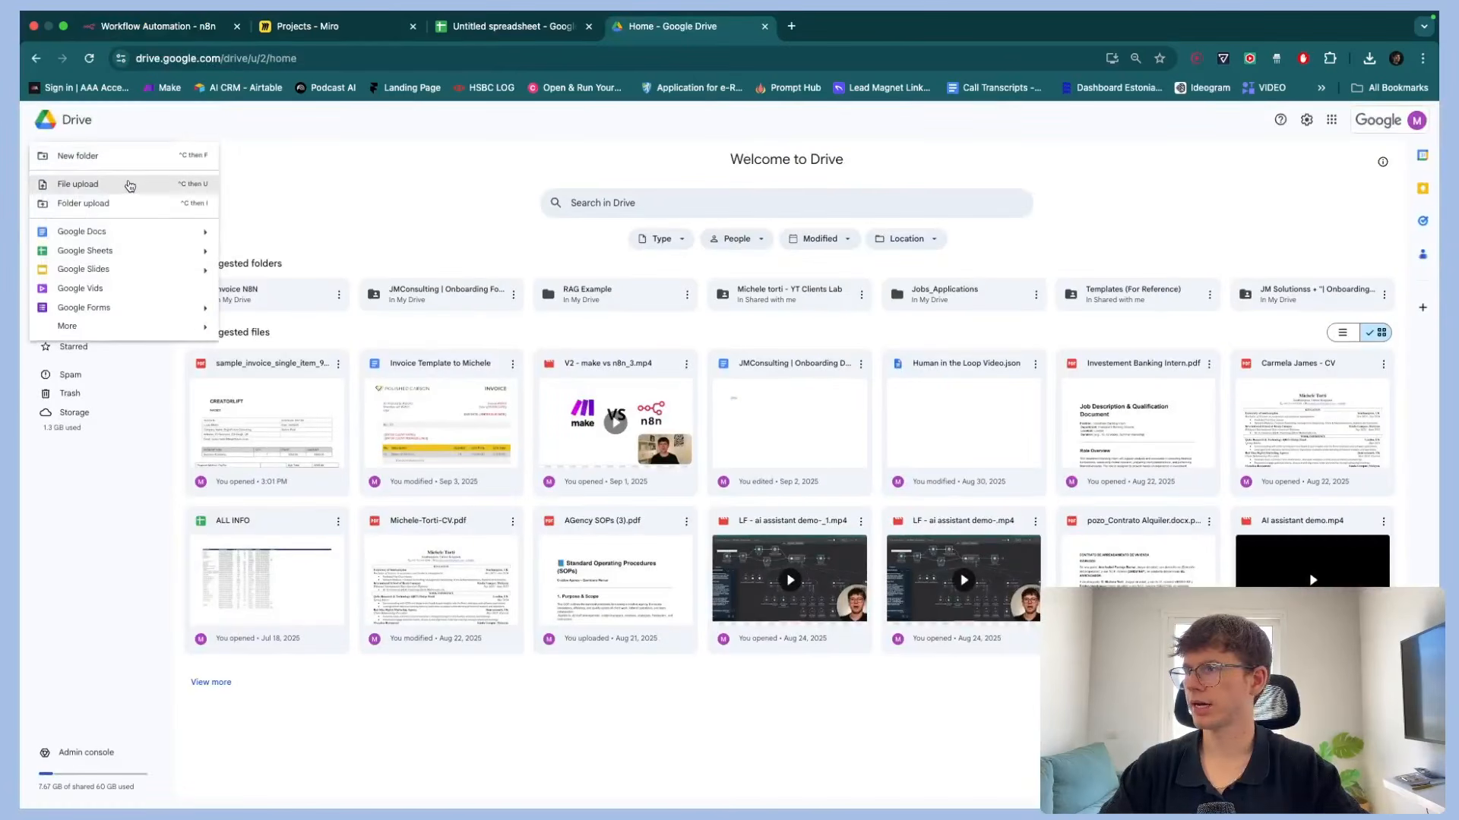
{"action": "left_click", "coordinate": [104, 156]}
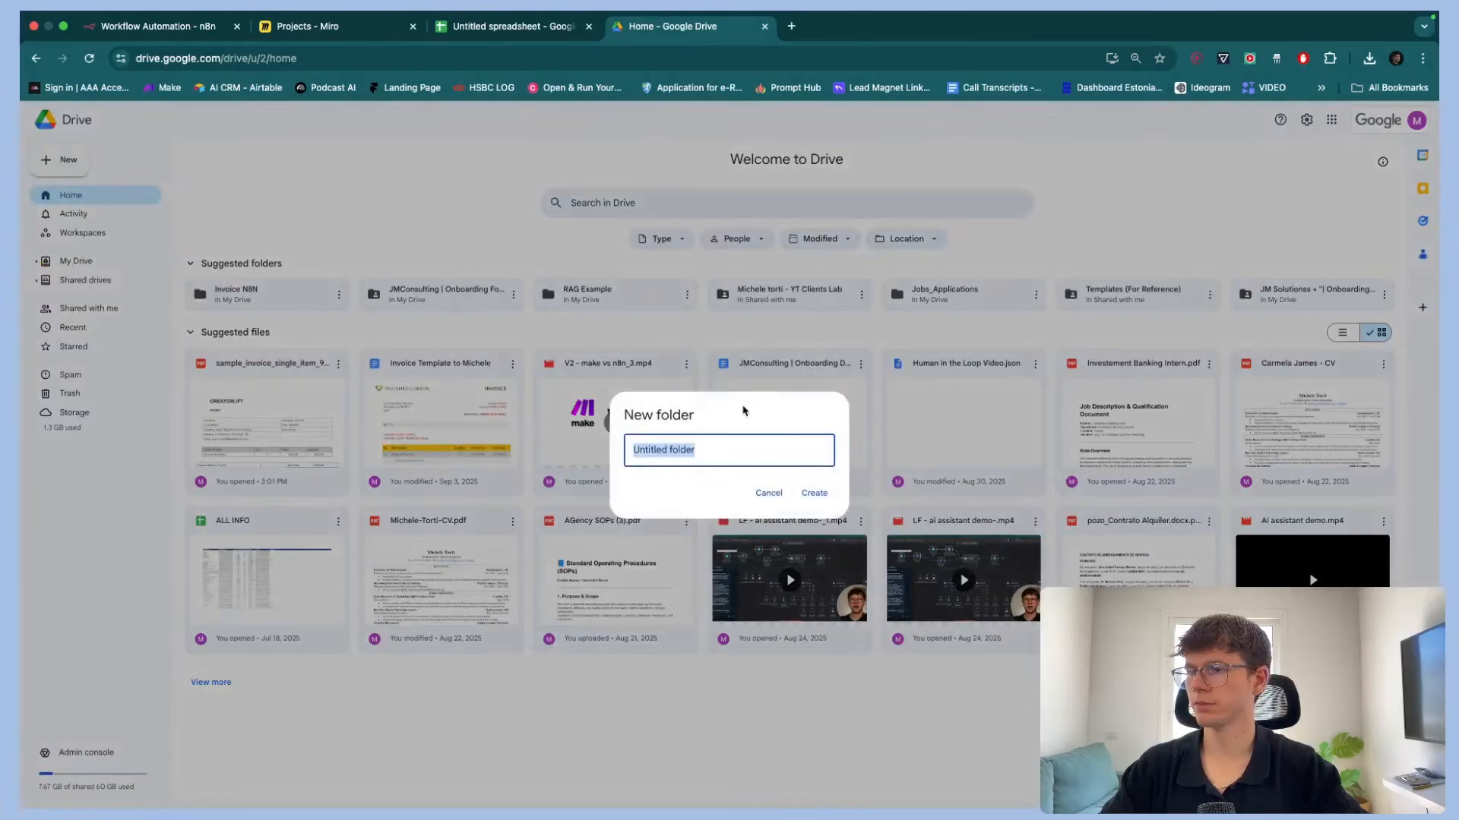
{"action": "type", "text": "Invoices Test YT"}
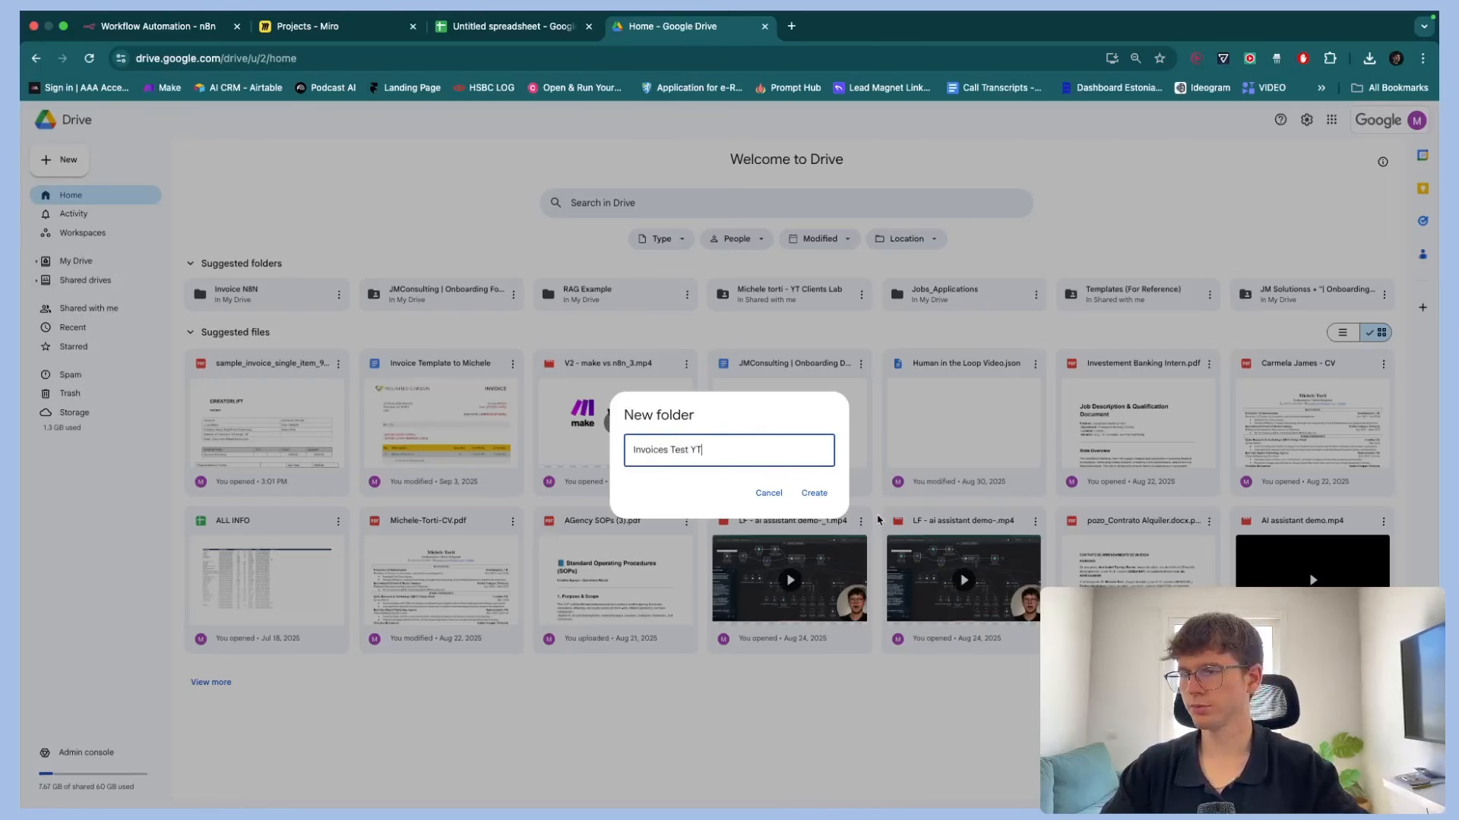
{"action": "left_click", "coordinate": [813, 493]}
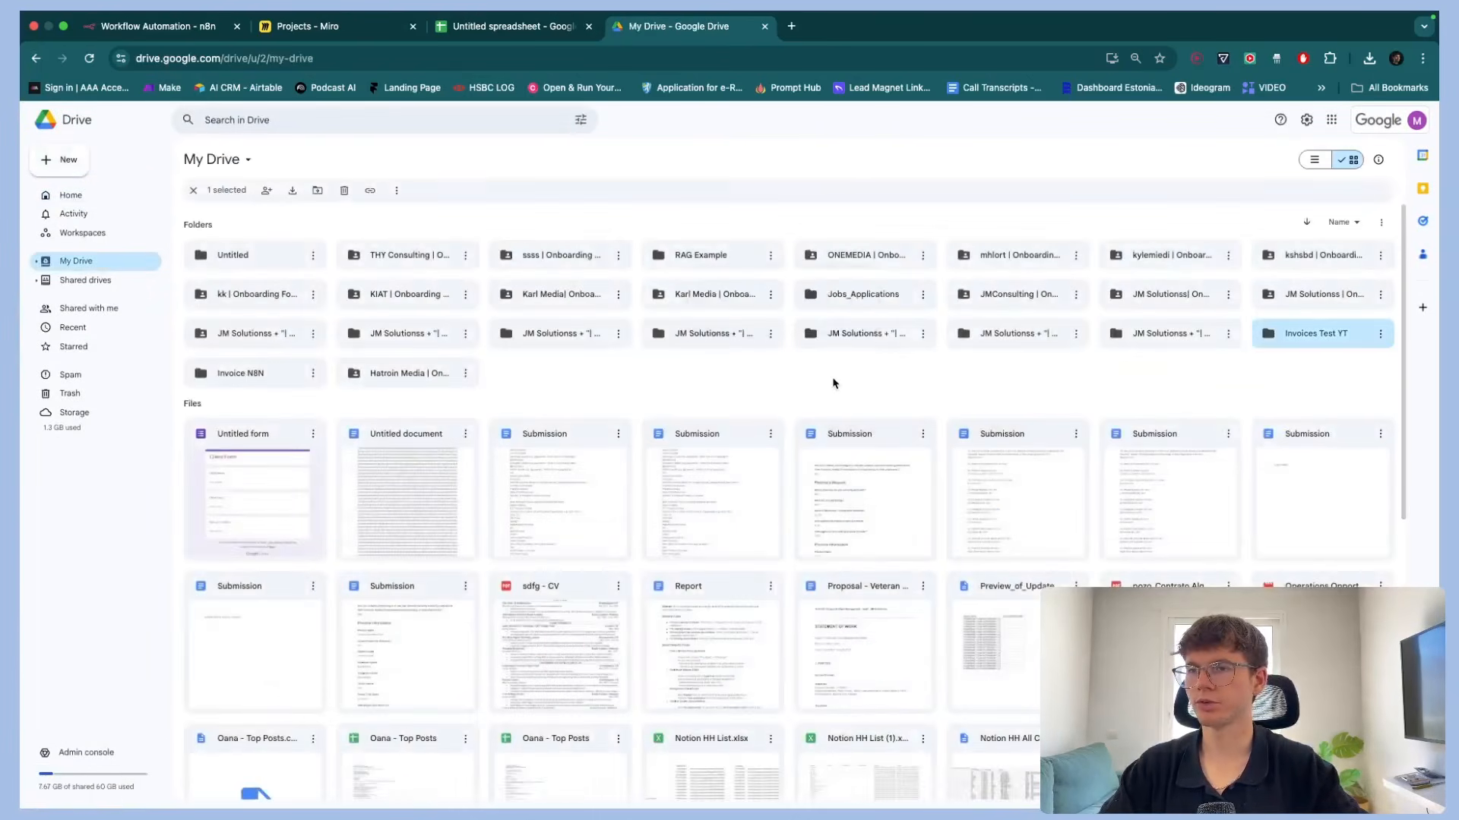
{"action": "double_click", "coordinate": [1282, 333]}
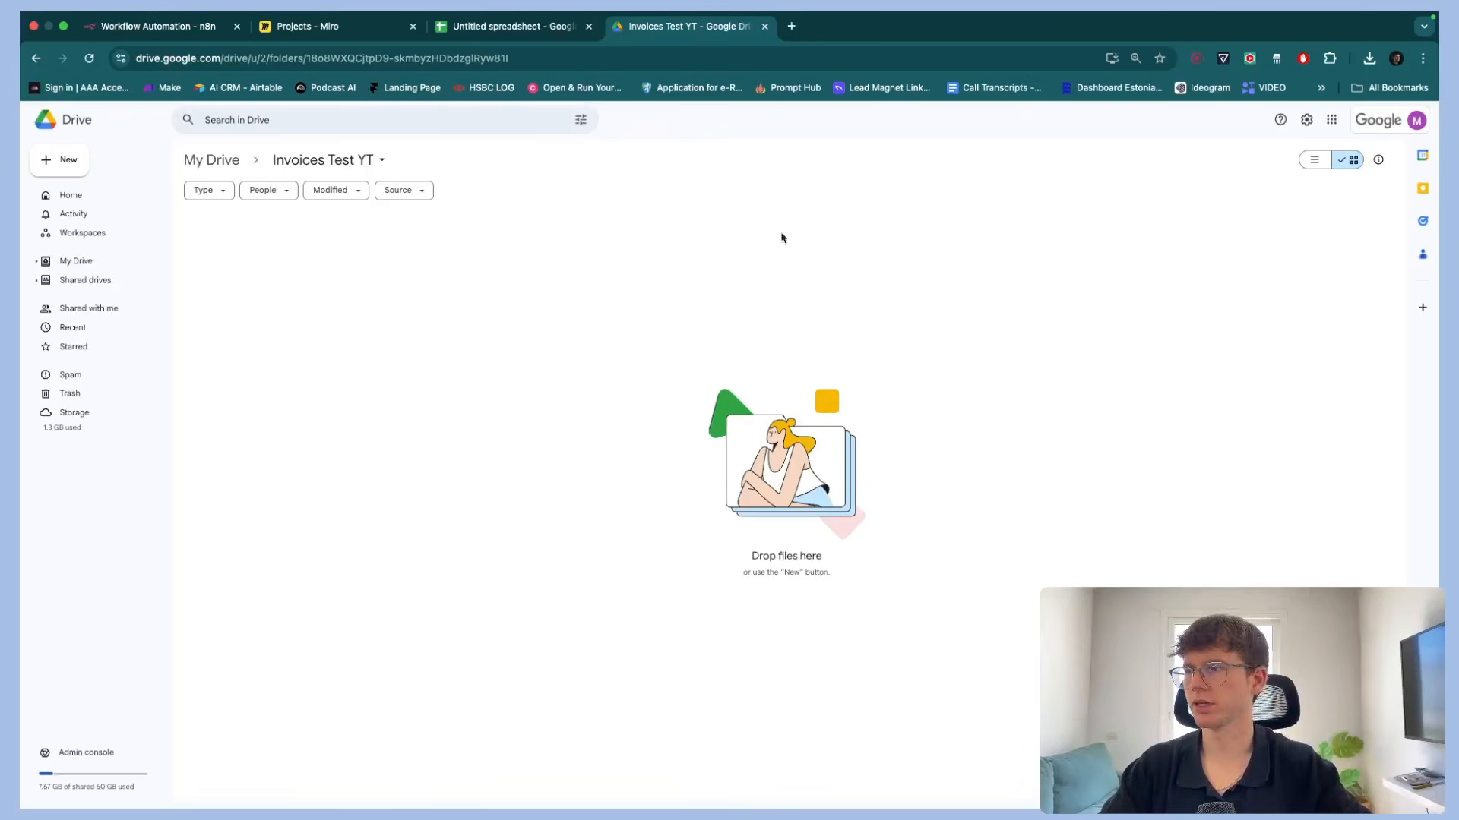
Return to n8n and set the trigger's credential to JM SOLutionss
{"action": "left_click", "coordinate": [179, 30]}
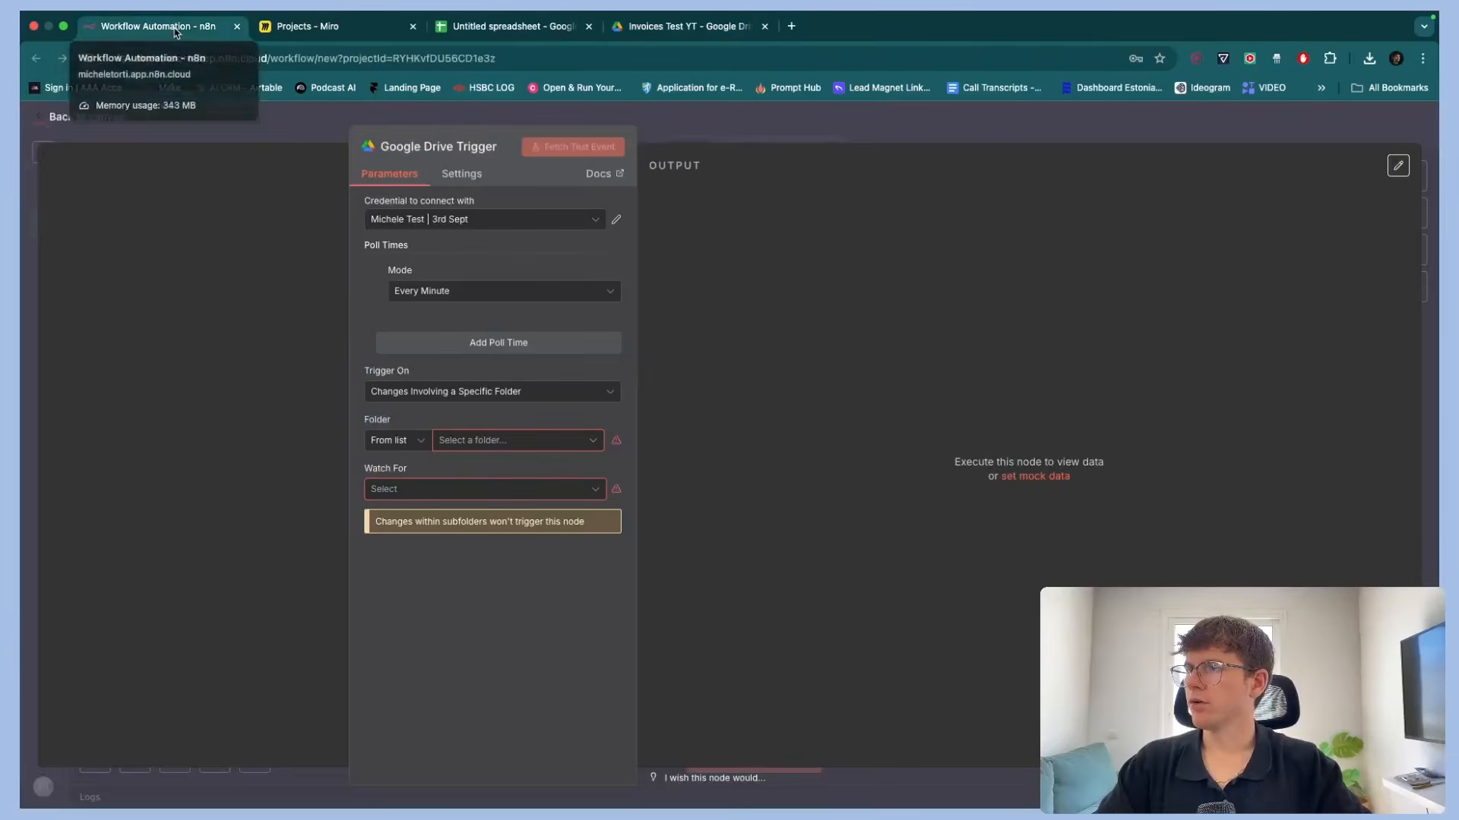
{"action": "left_click", "coordinate": [435, 221]}
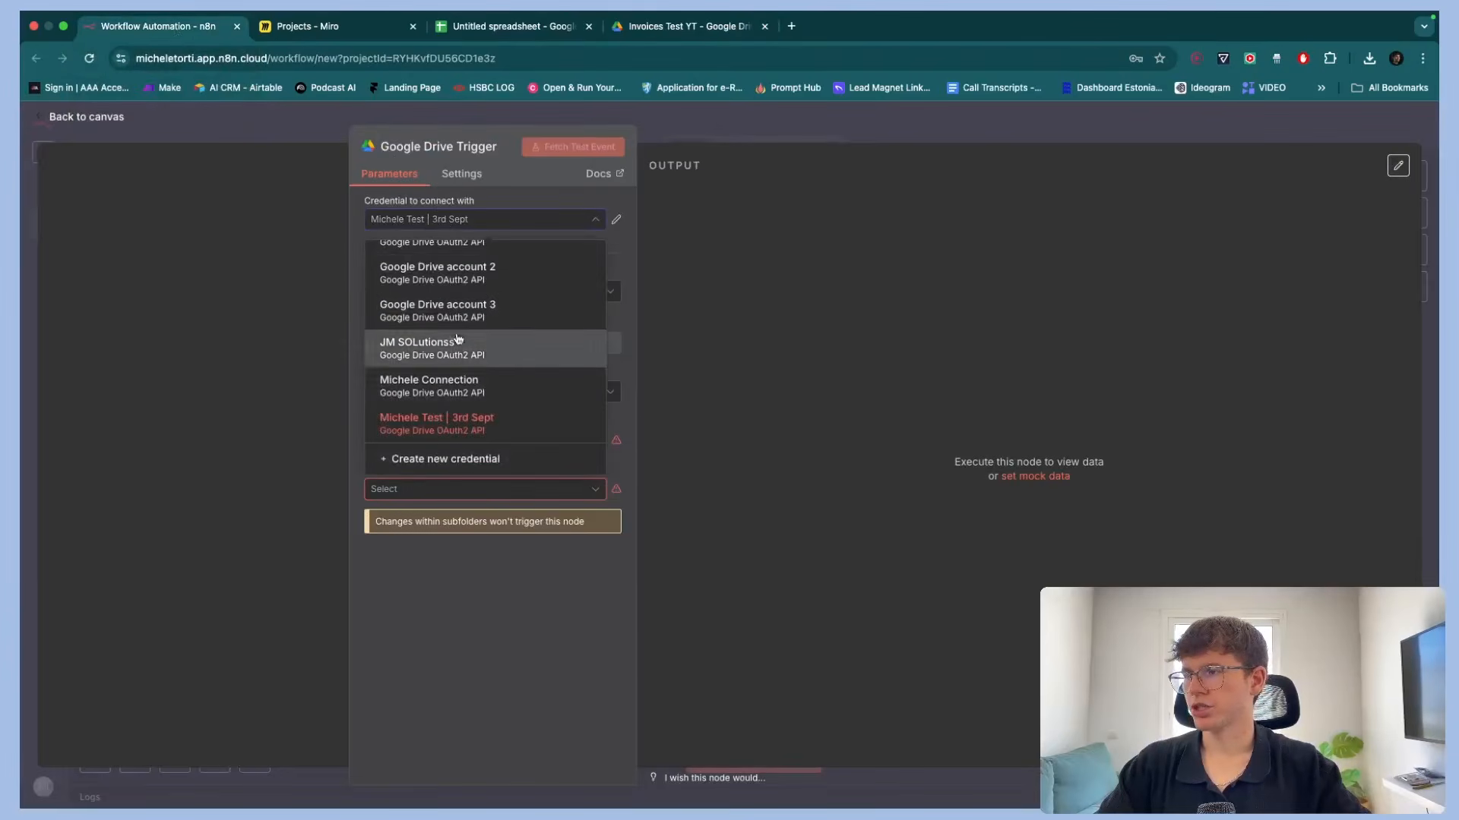
{"action": "left_click", "coordinate": [425, 348]}
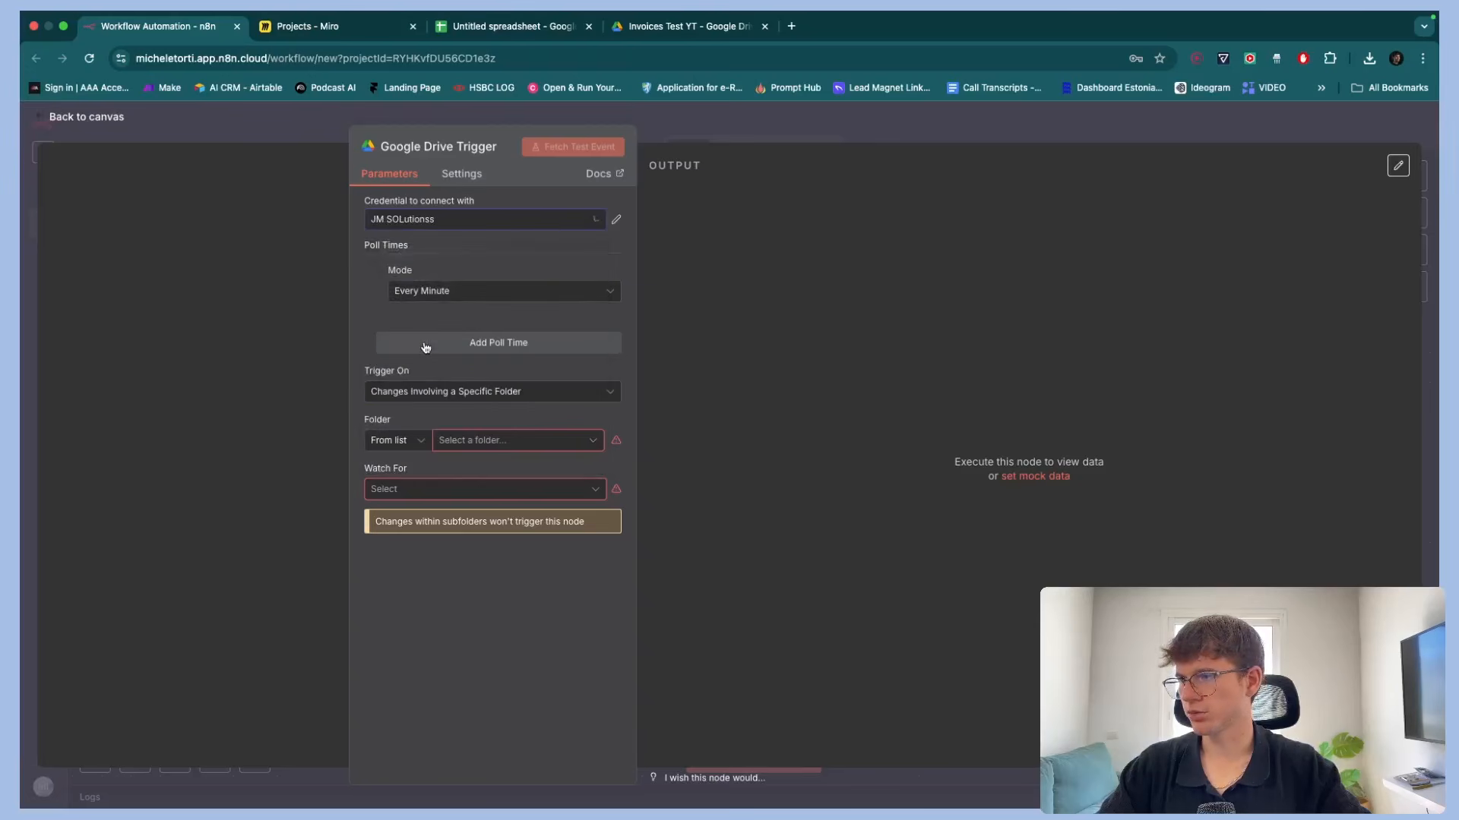
{"action": "left_click", "coordinate": [438, 222]}
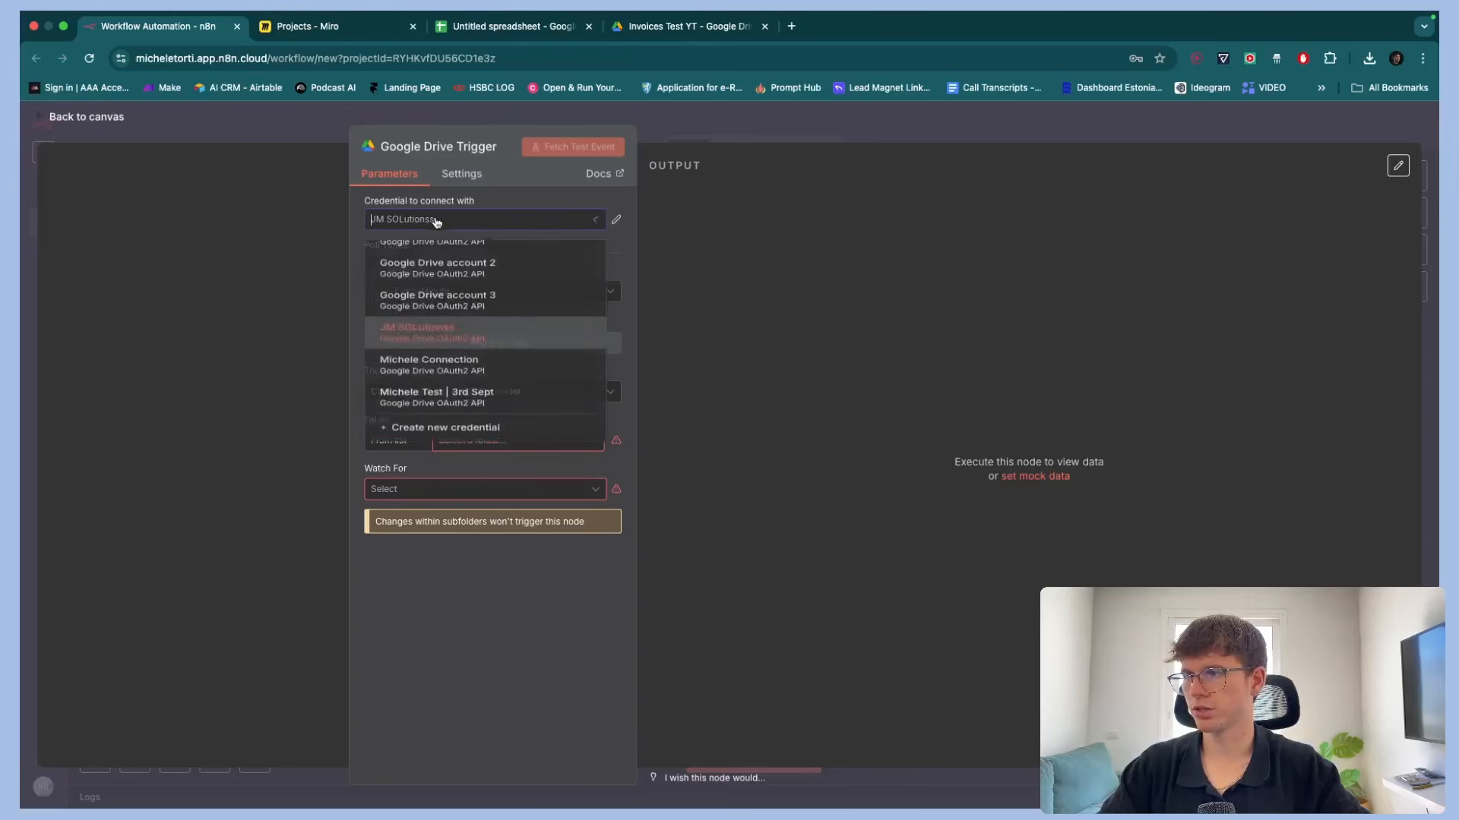
{"action": "left_click", "coordinate": [301, 367]}
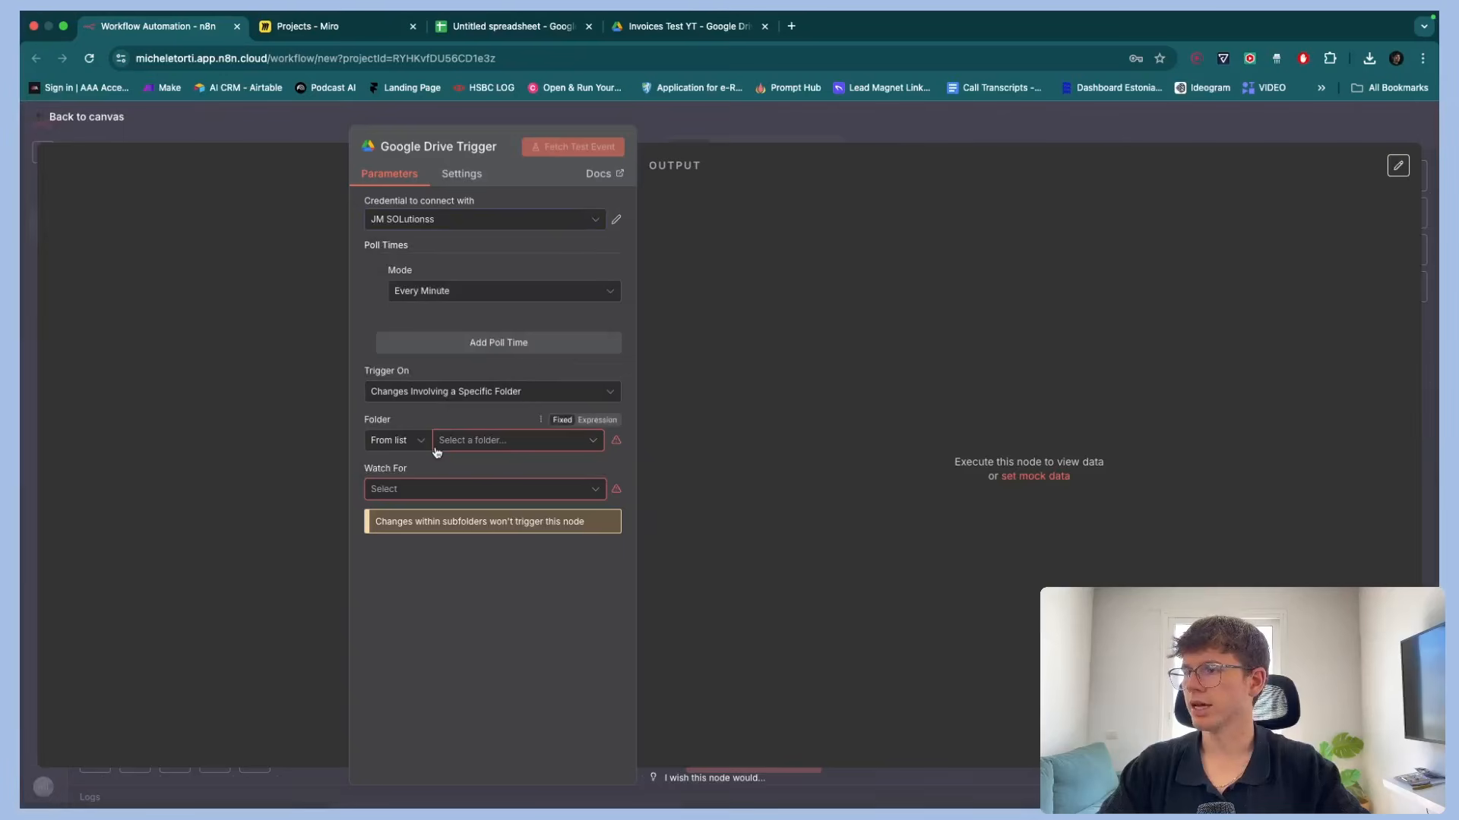
Search the folder list for invoice and choose Invoices Test YT as the watched folder
{"action": "left_click", "coordinate": [458, 441]}
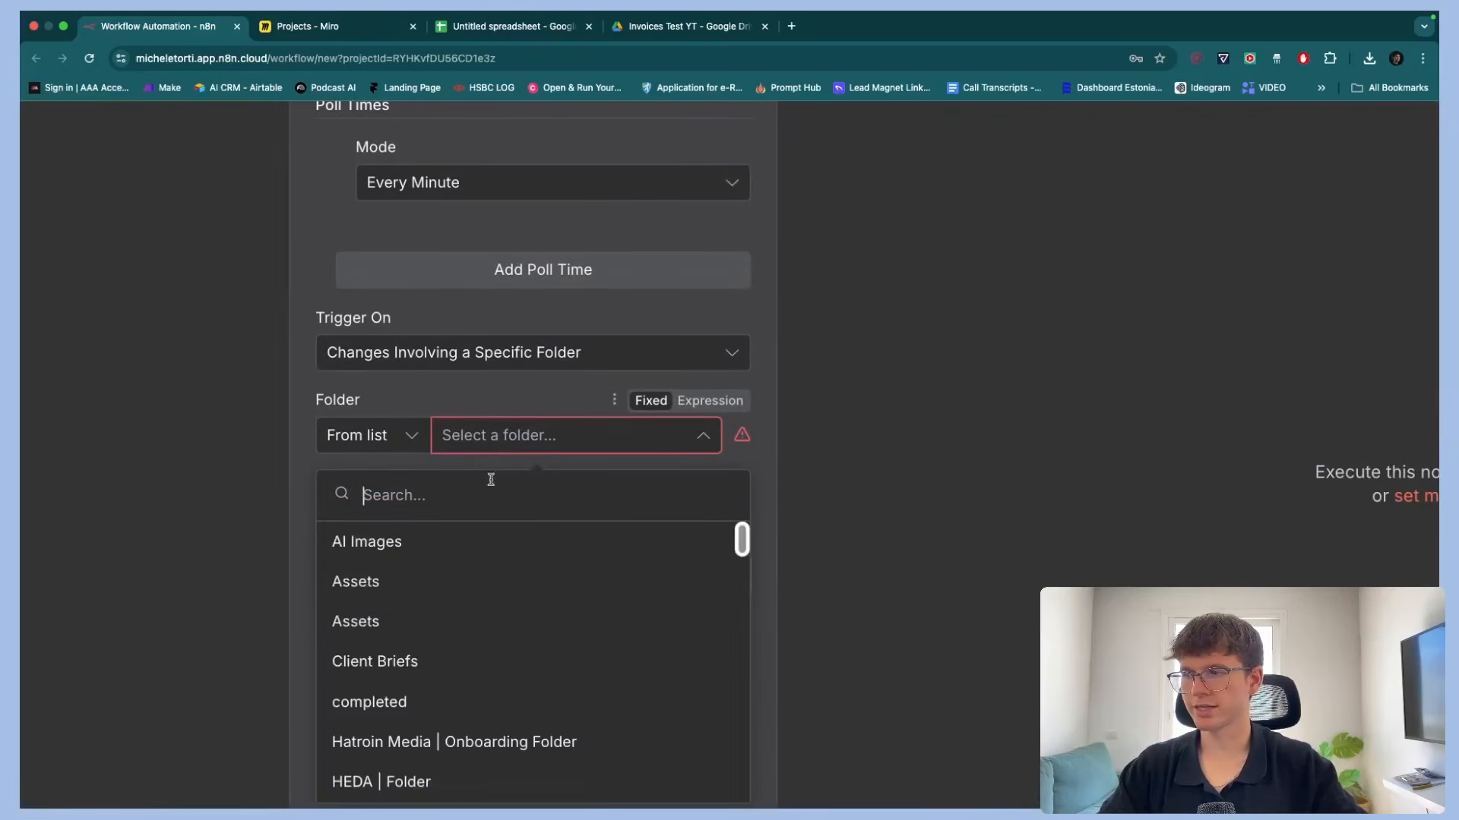
{"action": "type", "text": "invoice"}
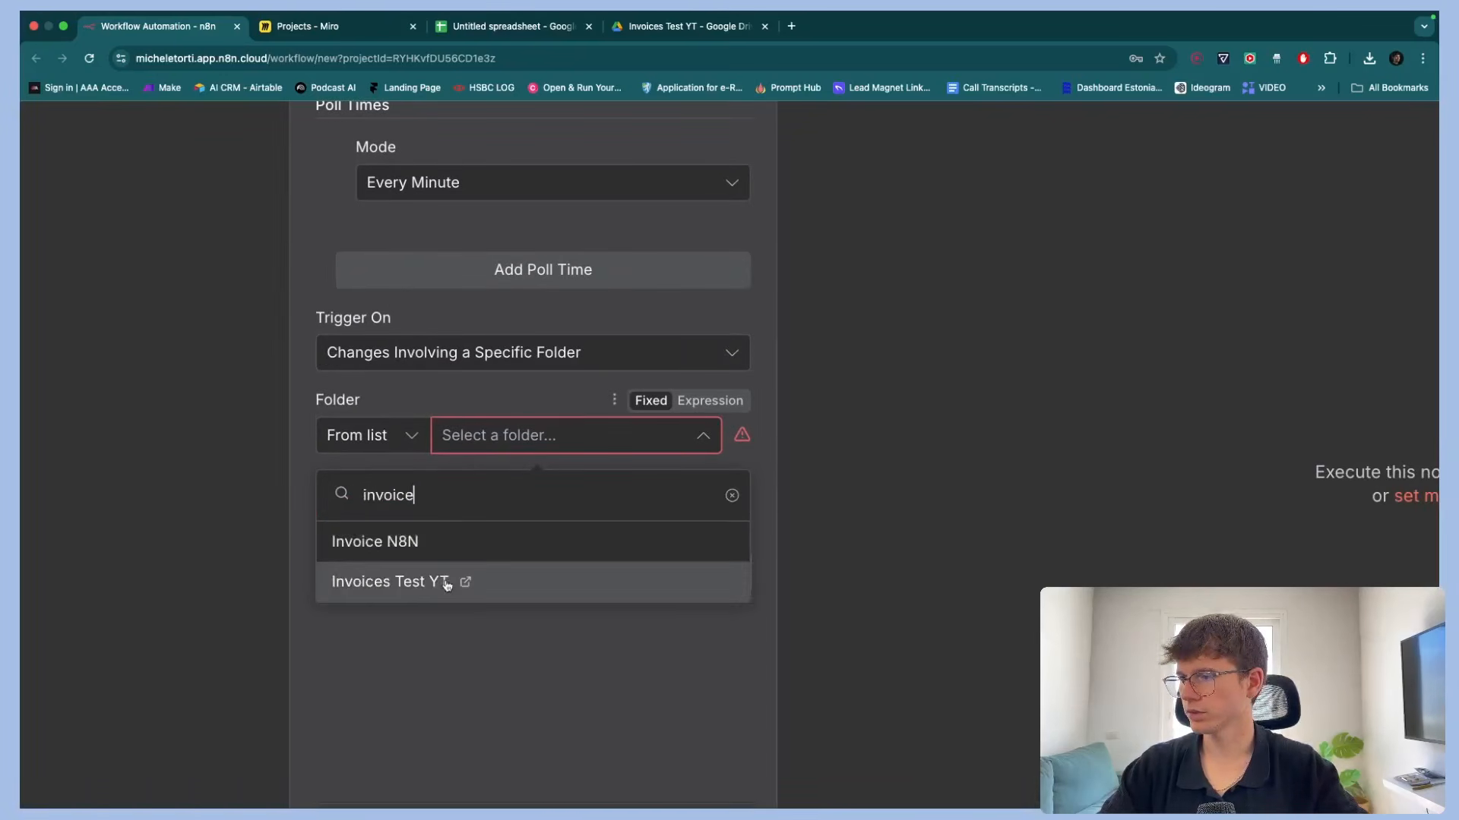
{"action": "left_click", "coordinate": [456, 581]}
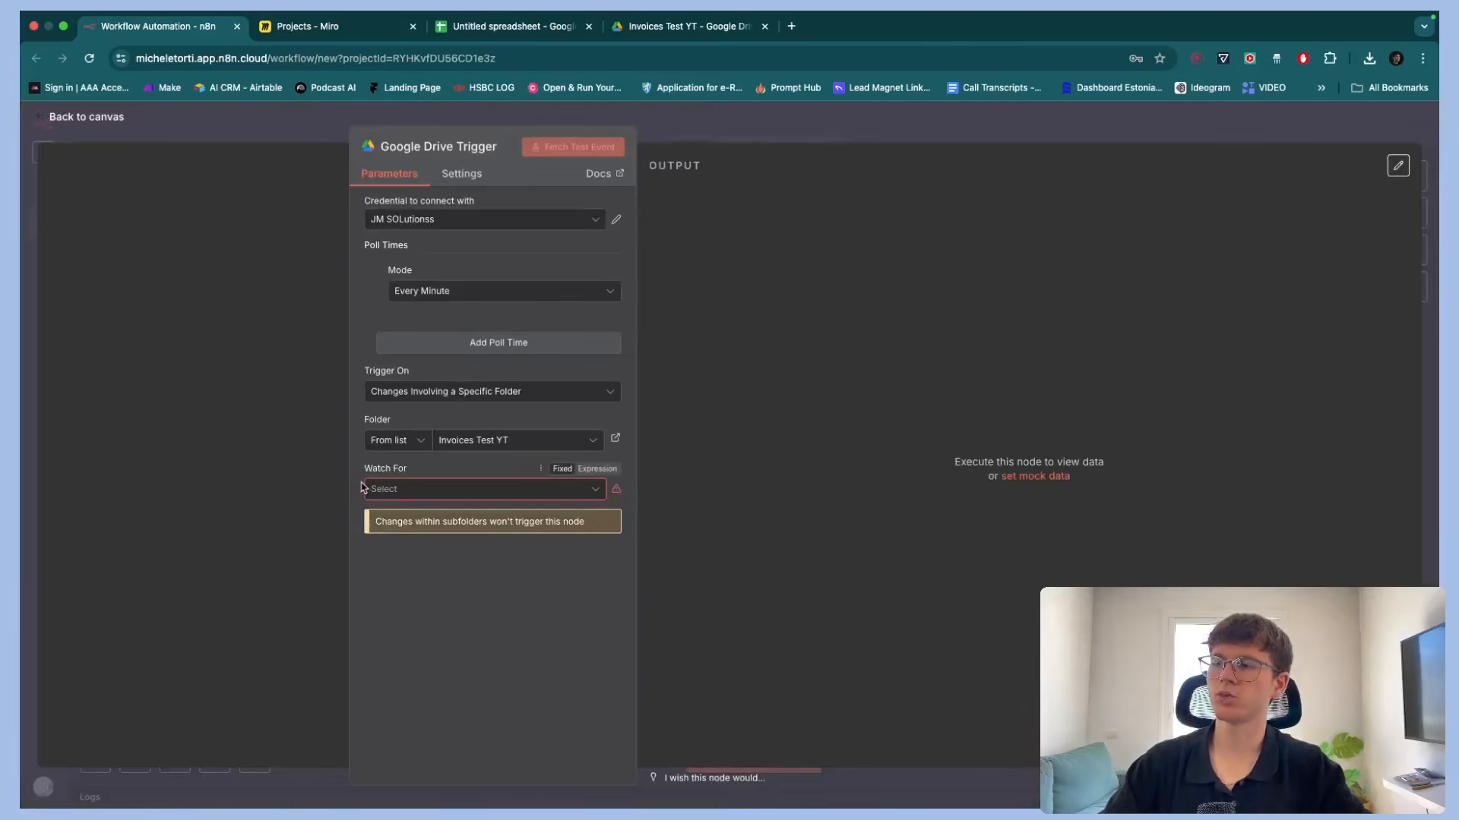
Set the trigger's Watch For option to File Created
{"action": "left_click", "coordinate": [416, 490]}
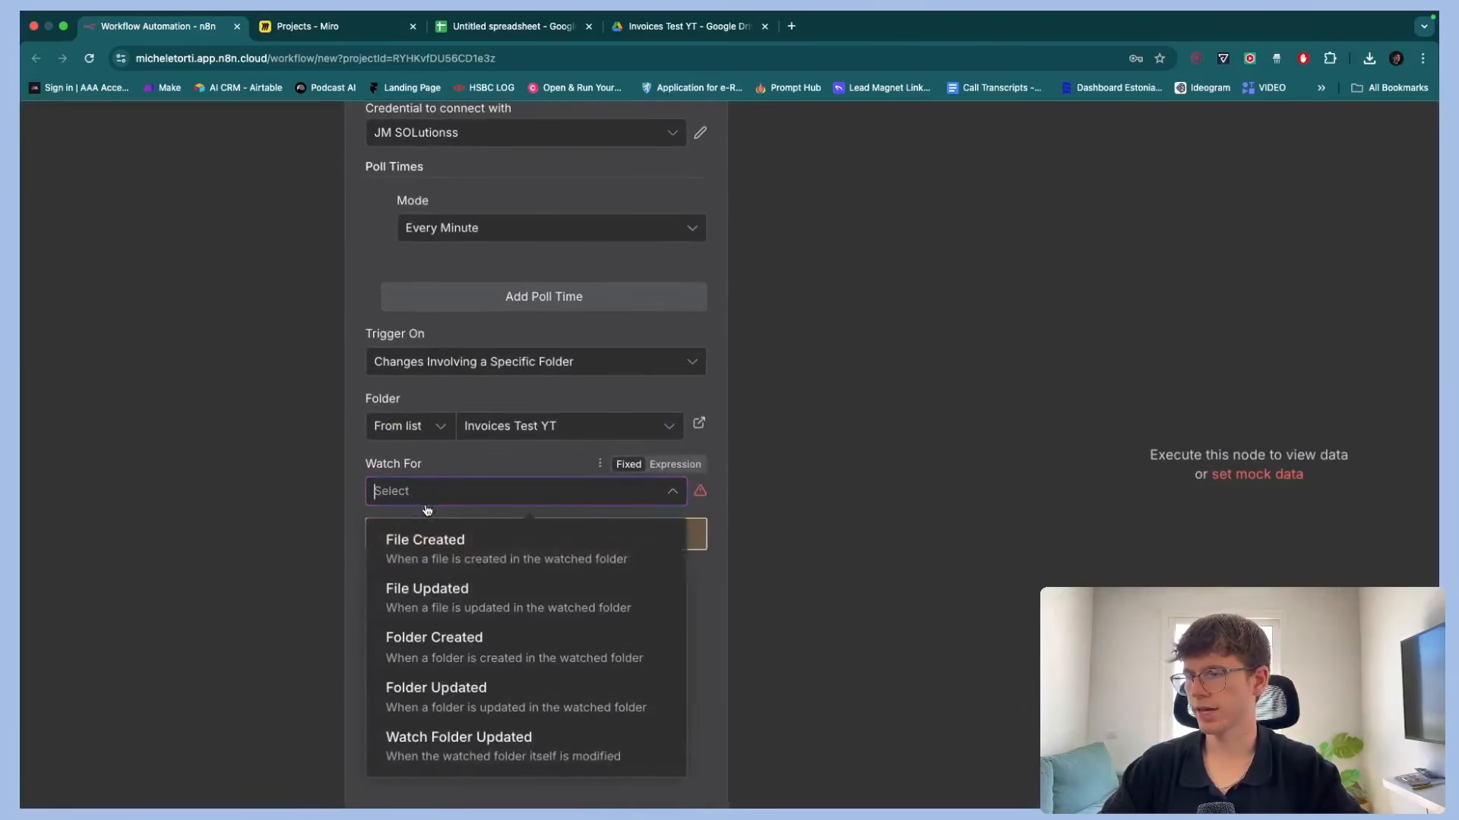
{"action": "scroll", "coordinate": [416, 542], "scroll_direction": "down", "scroll_amount": 1}
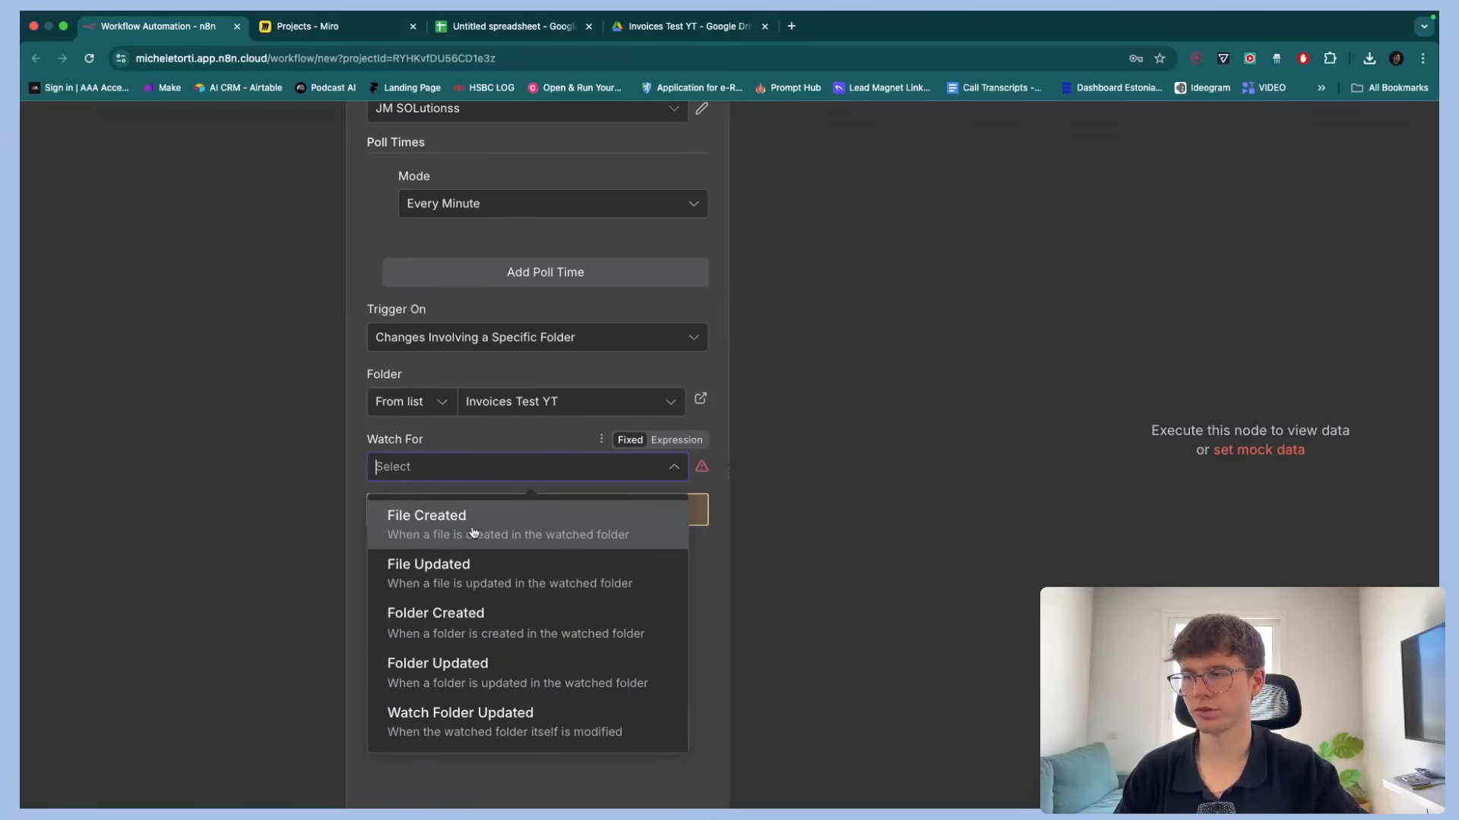
{"action": "scroll", "coordinate": [433, 534], "scroll_direction": "up", "scroll_amount": 5}
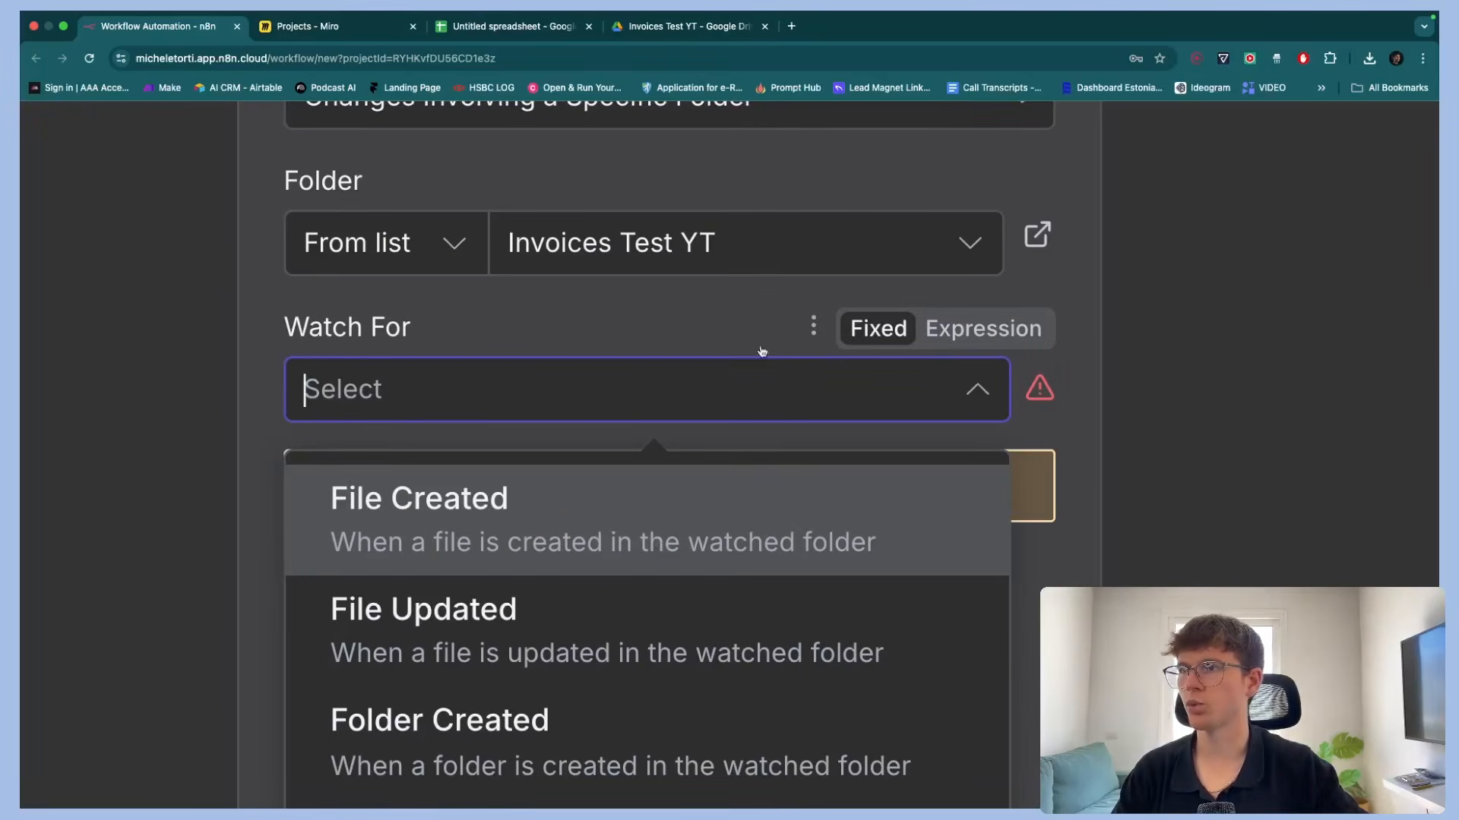
{"action": "left_click", "coordinate": [684, 33]}
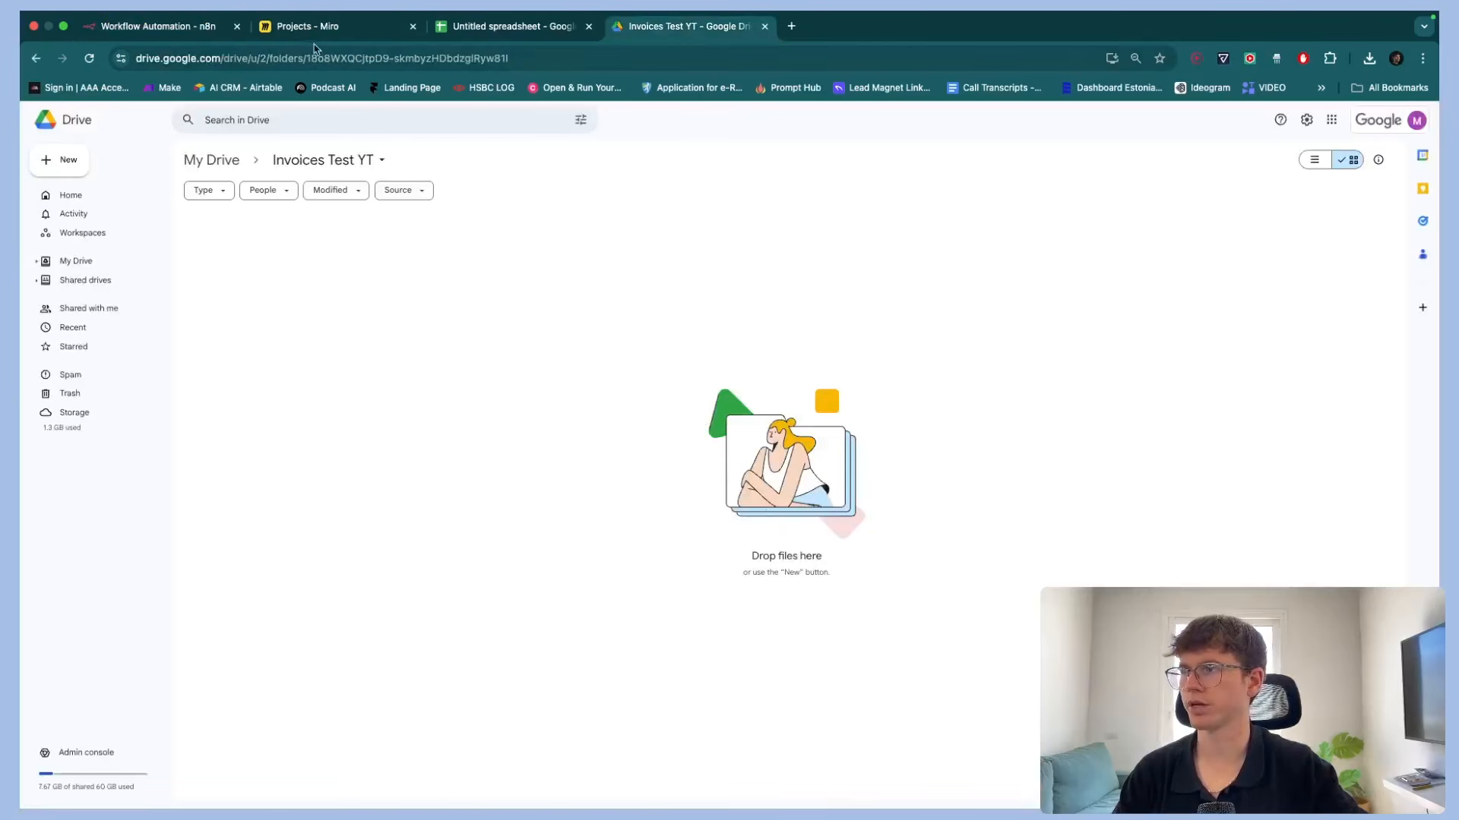
{"action": "left_click", "coordinate": [228, 27]}
{"action": "left_click", "coordinate": [517, 522]}
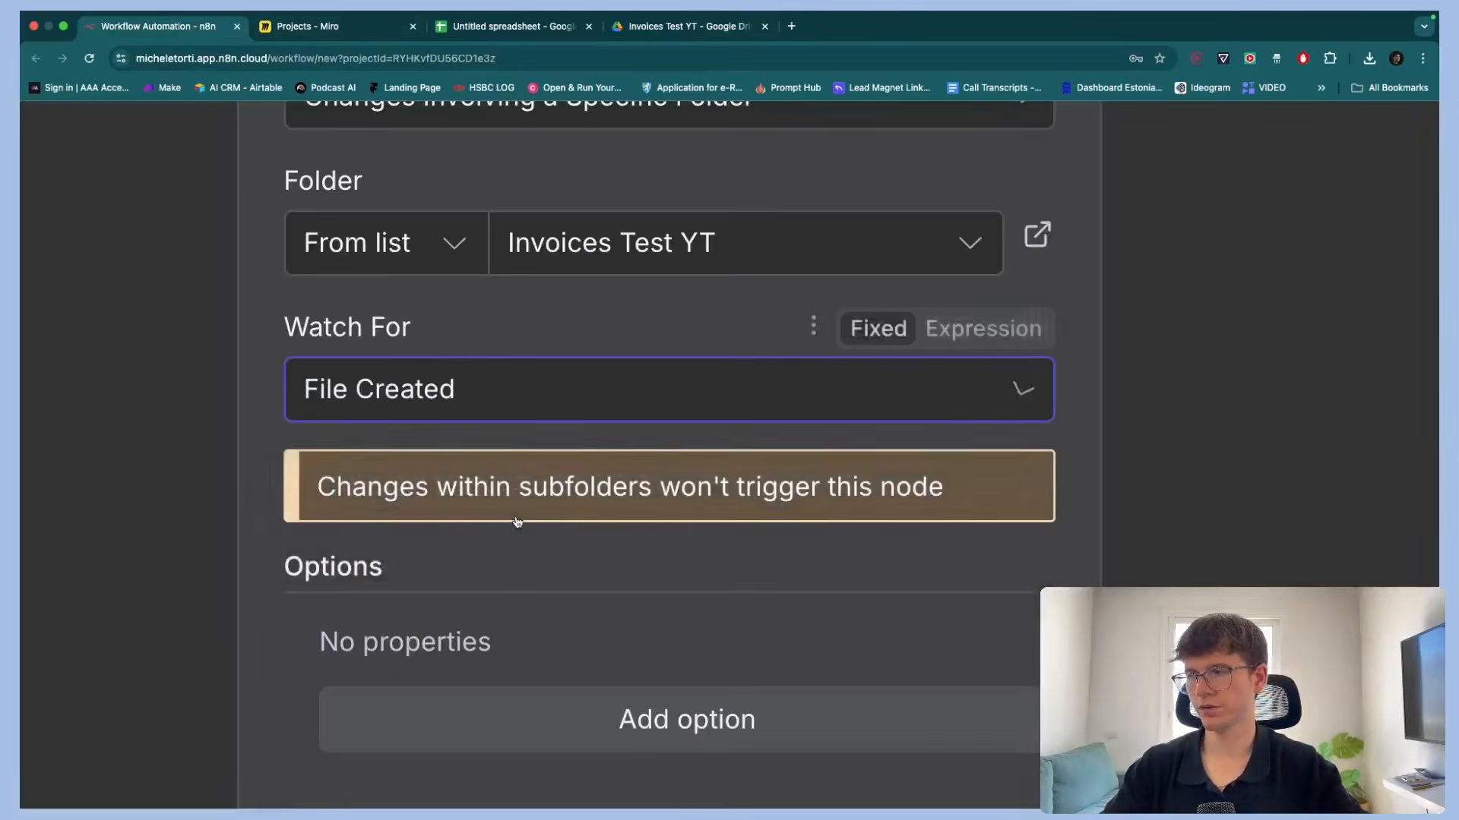
{"action": "scroll", "coordinate": [517, 522], "scroll_direction": "down", "scroll_amount": 5}
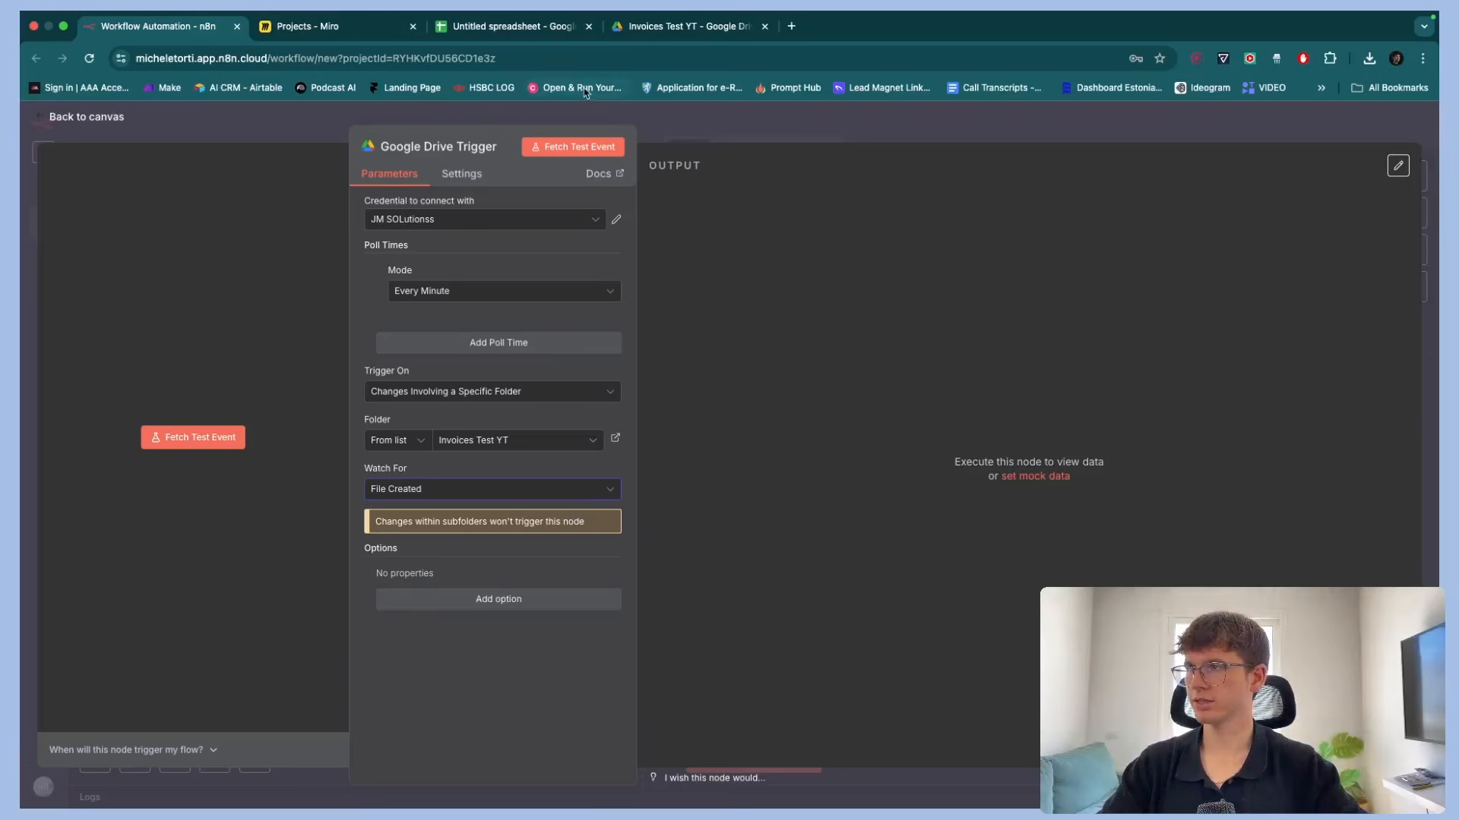
Upload a downloaded sample invoice PDF into the Invoices Test YT Drive folder
{"action": "left_click_drag", "start_coordinate": [668, 25], "coordinate": [341, 25]}
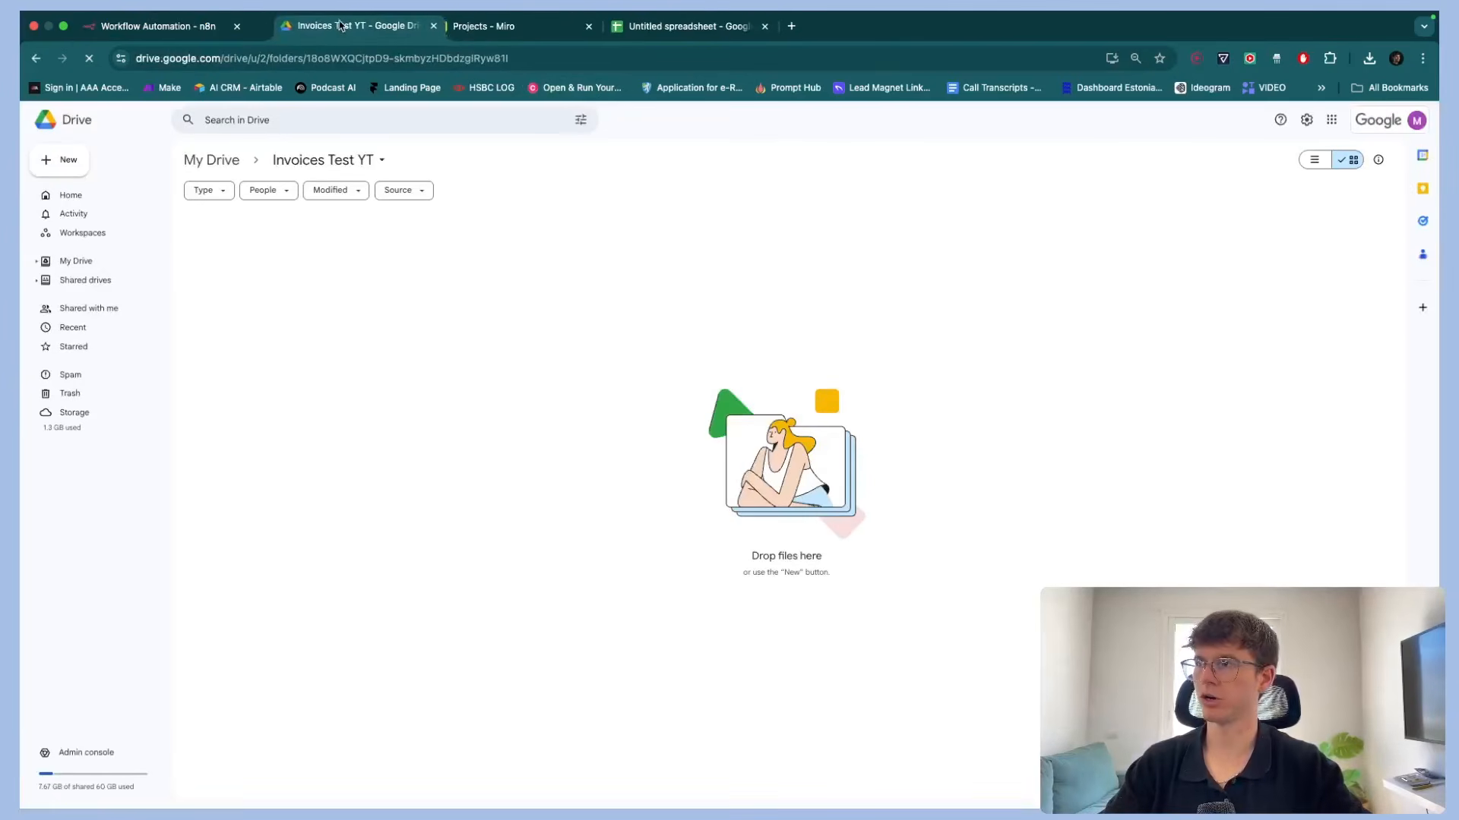
{"action": "left_click", "coordinate": [1369, 58]}
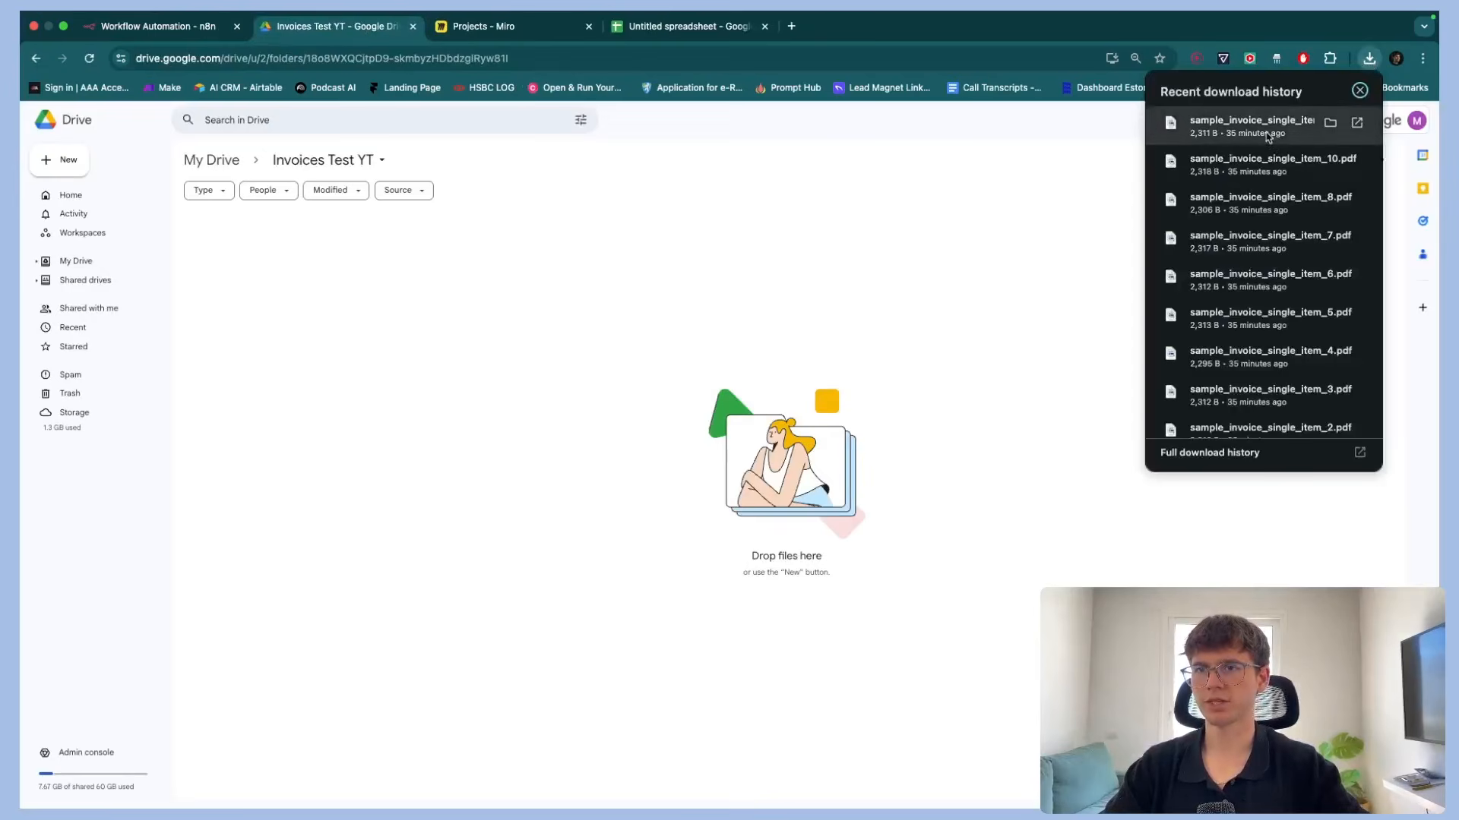
{"action": "left_click_drag", "start_coordinate": [1267, 137], "coordinate": [796, 357]}
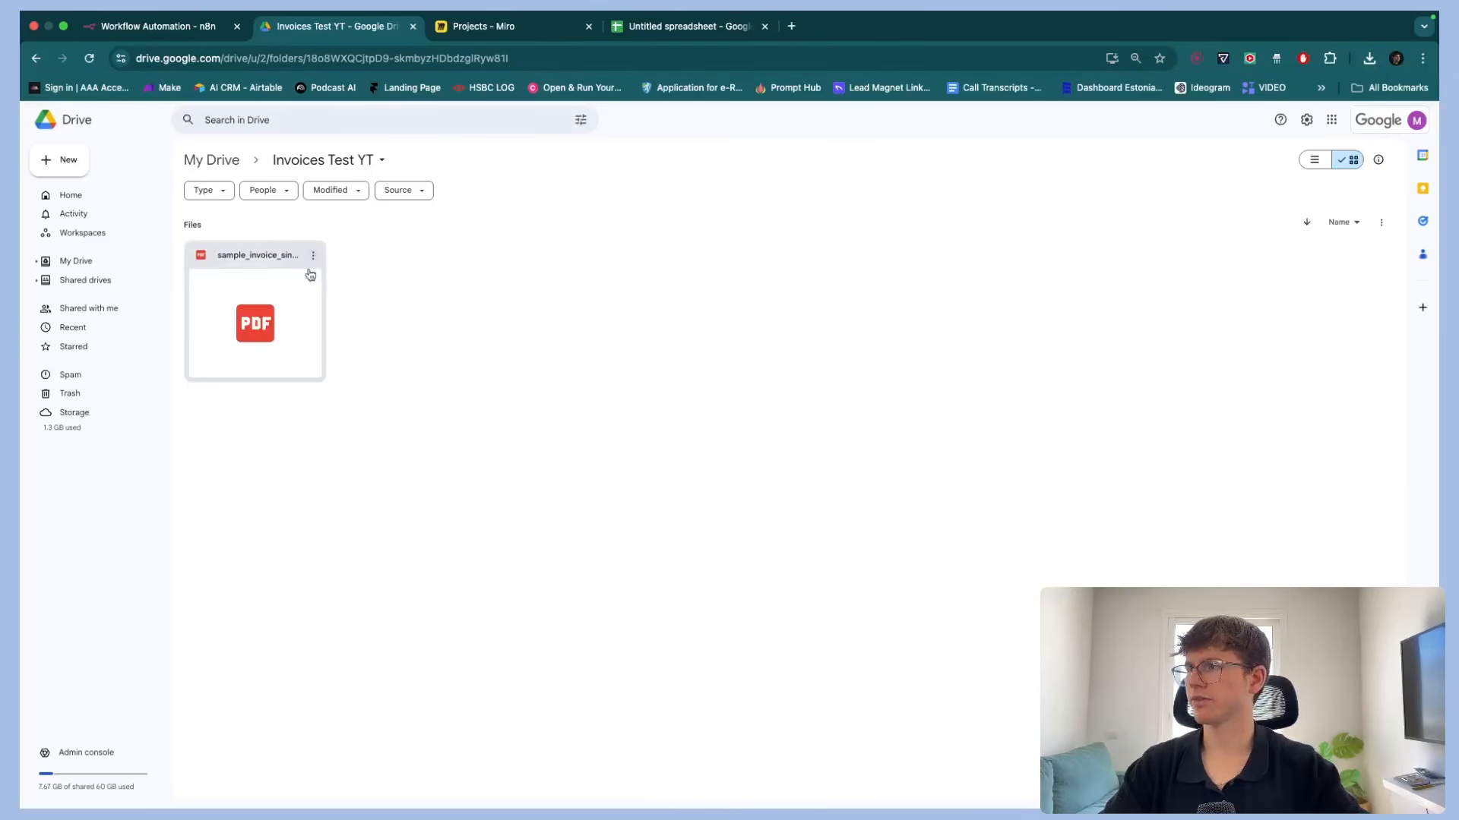
Fetch a test event from the Google Drive trigger and scroll through the returned file data
{"action": "left_click", "coordinate": [170, 30]}
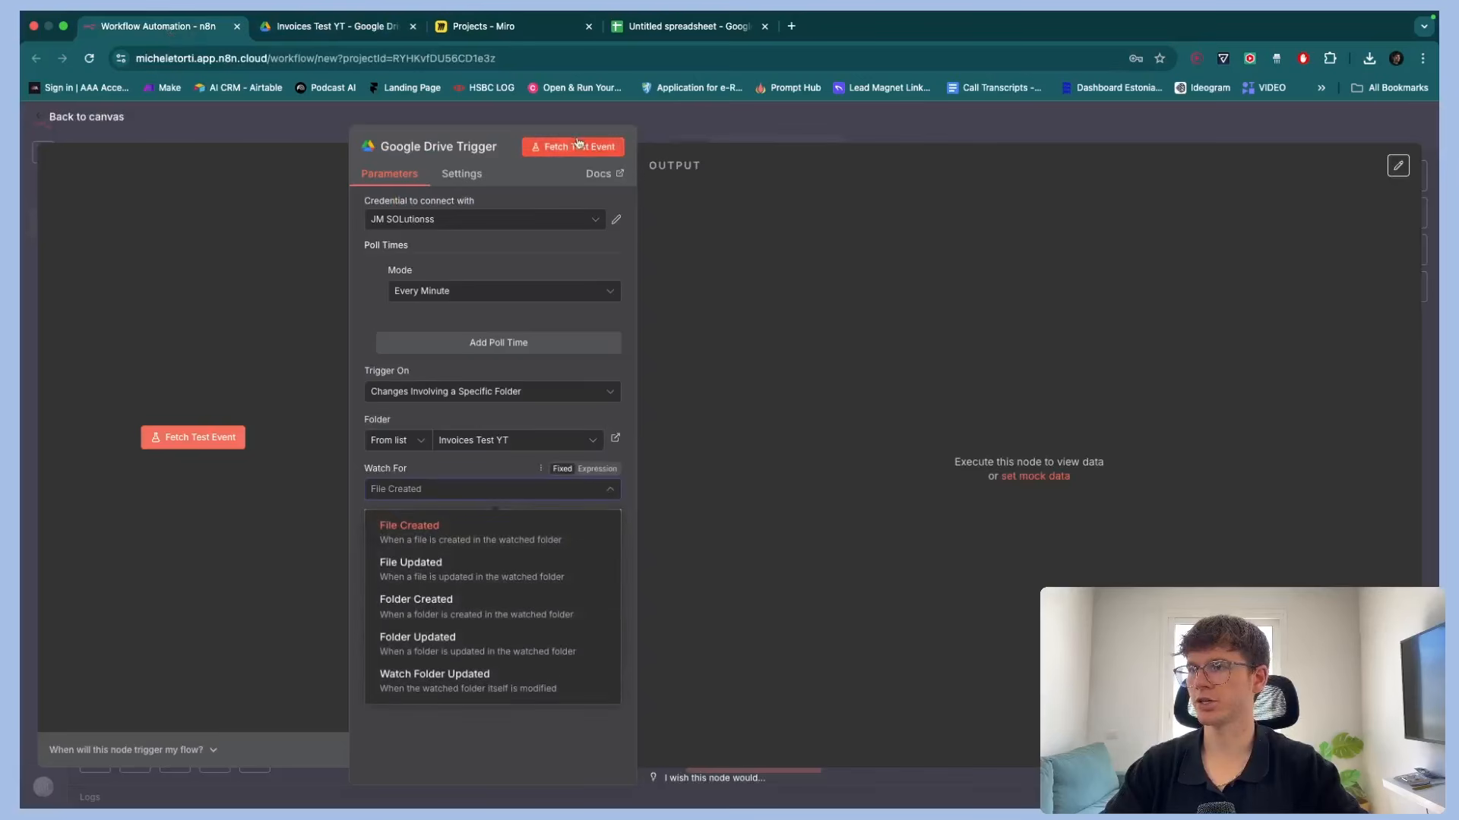
{"action": "left_click", "coordinate": [196, 440]}
{"action": "left_click", "coordinate": [196, 438]}
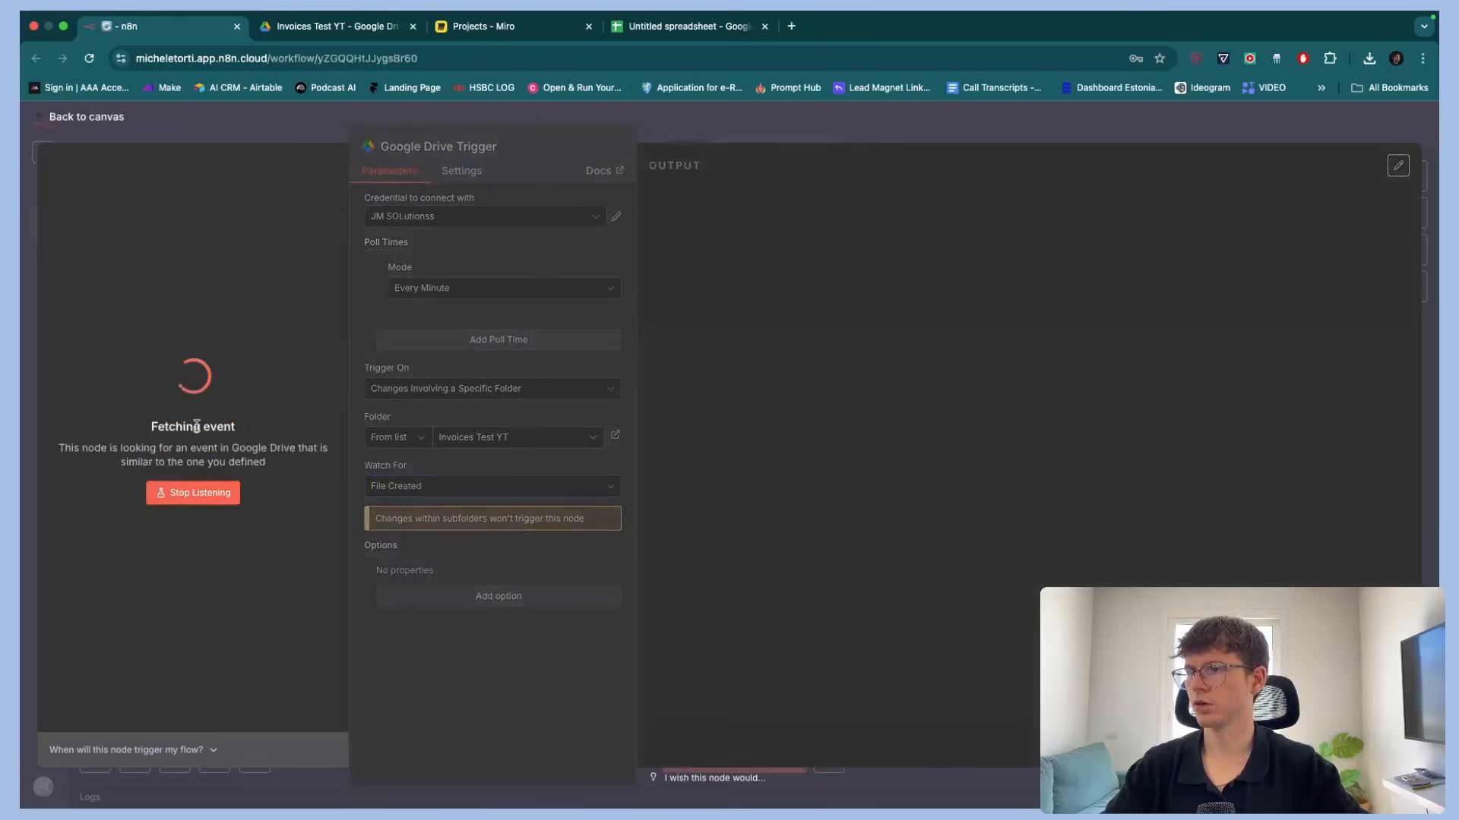
{"action": "scroll", "coordinate": [891, 404], "scroll_direction": "down", "scroll_amount": 1}
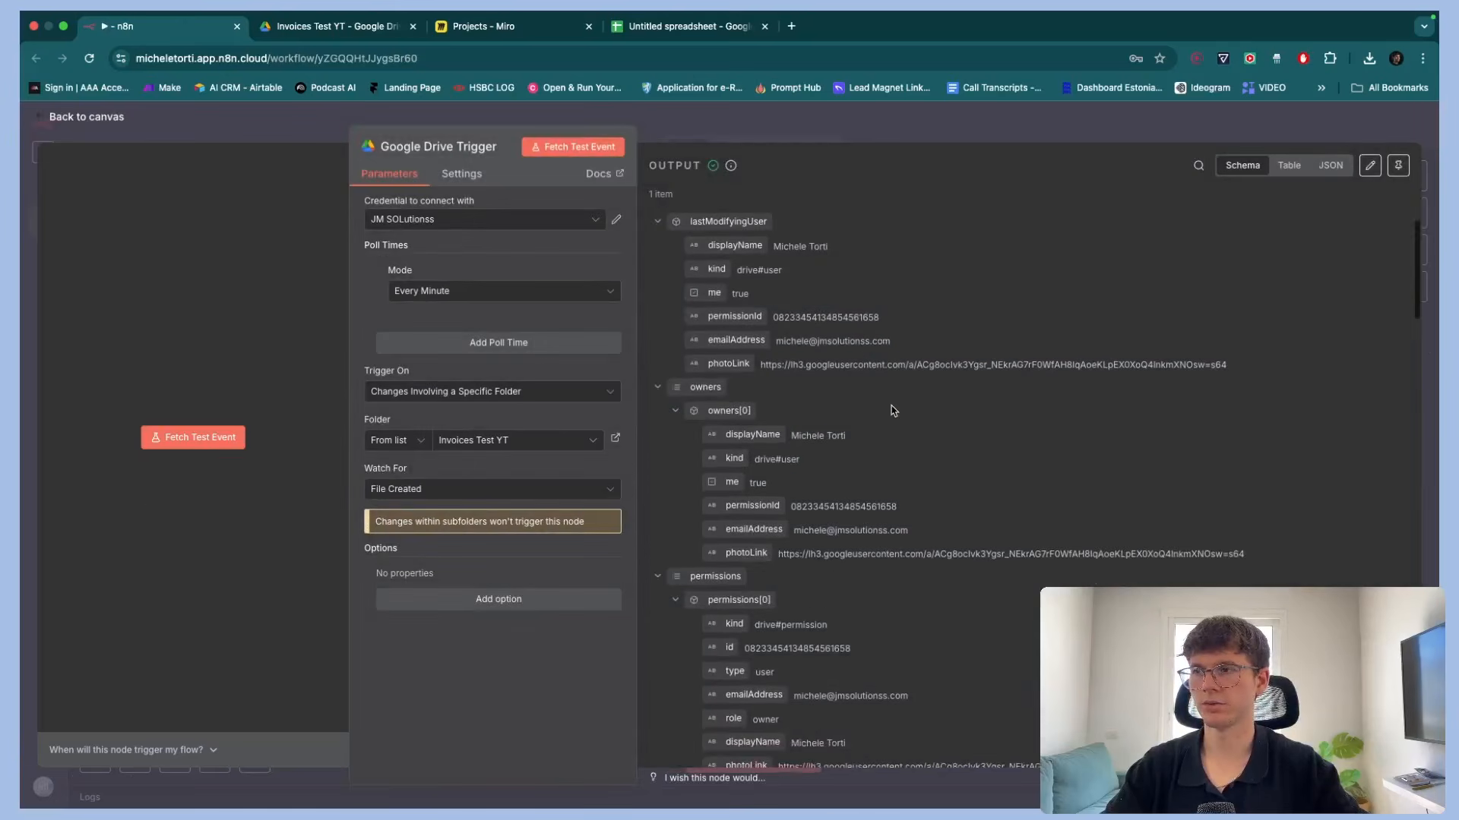
{"action": "scroll", "coordinate": [891, 404], "scroll_direction": "up", "scroll_amount": 1}
{"action": "left_click_drag", "start_coordinate": [658, 165], "coordinate": [716, 167]}
{"action": "scroll", "coordinate": [837, 433], "scroll_direction": "down", "scroll_amount": 15}
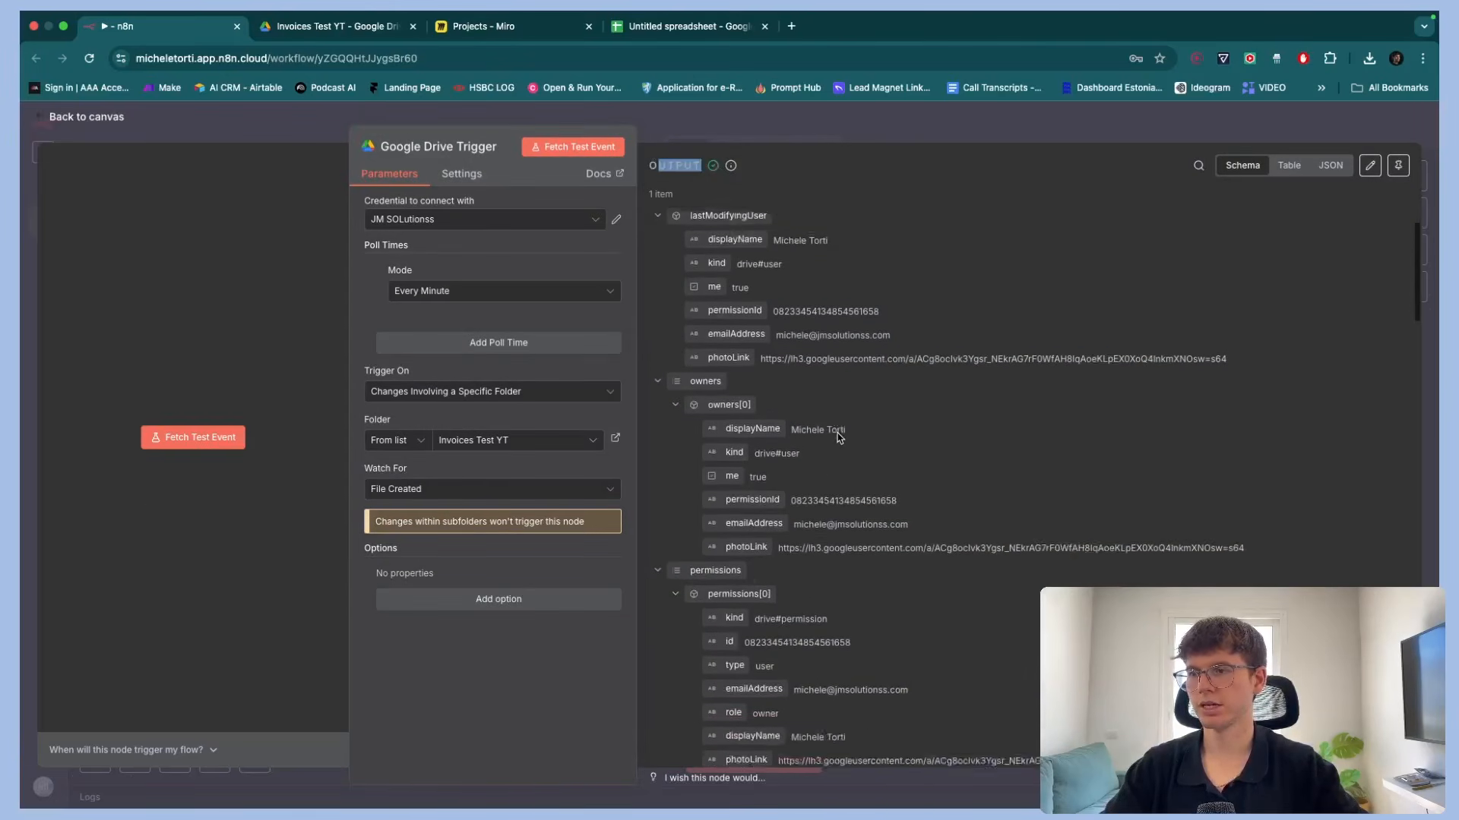
{"action": "scroll", "coordinate": [838, 433], "scroll_direction": "down", "scroll_amount": 10}
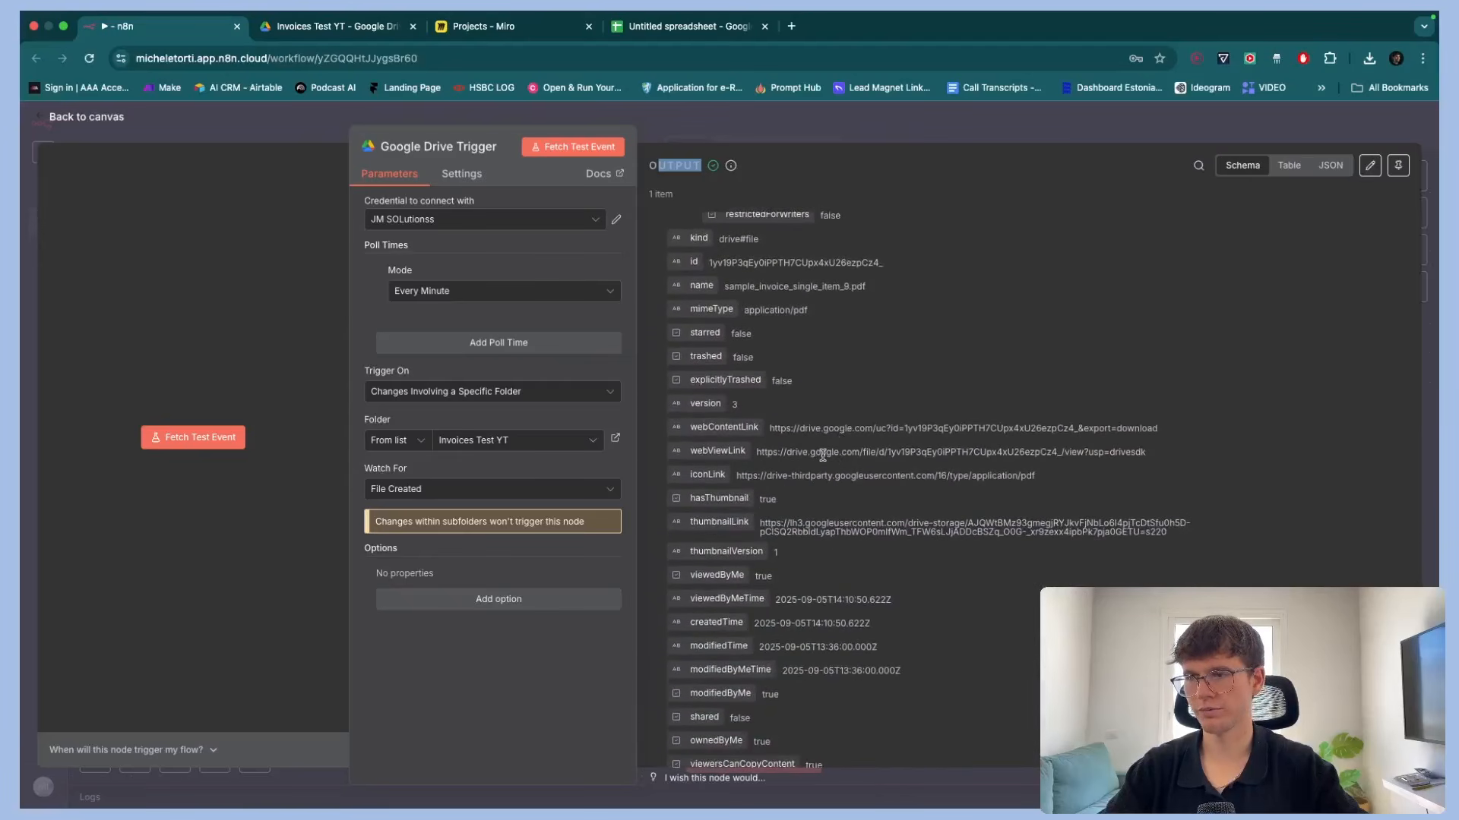
Open the fetched invoice from its web view link and review the PDF and trigger output
{"action": "left_click", "coordinate": [819, 453]}
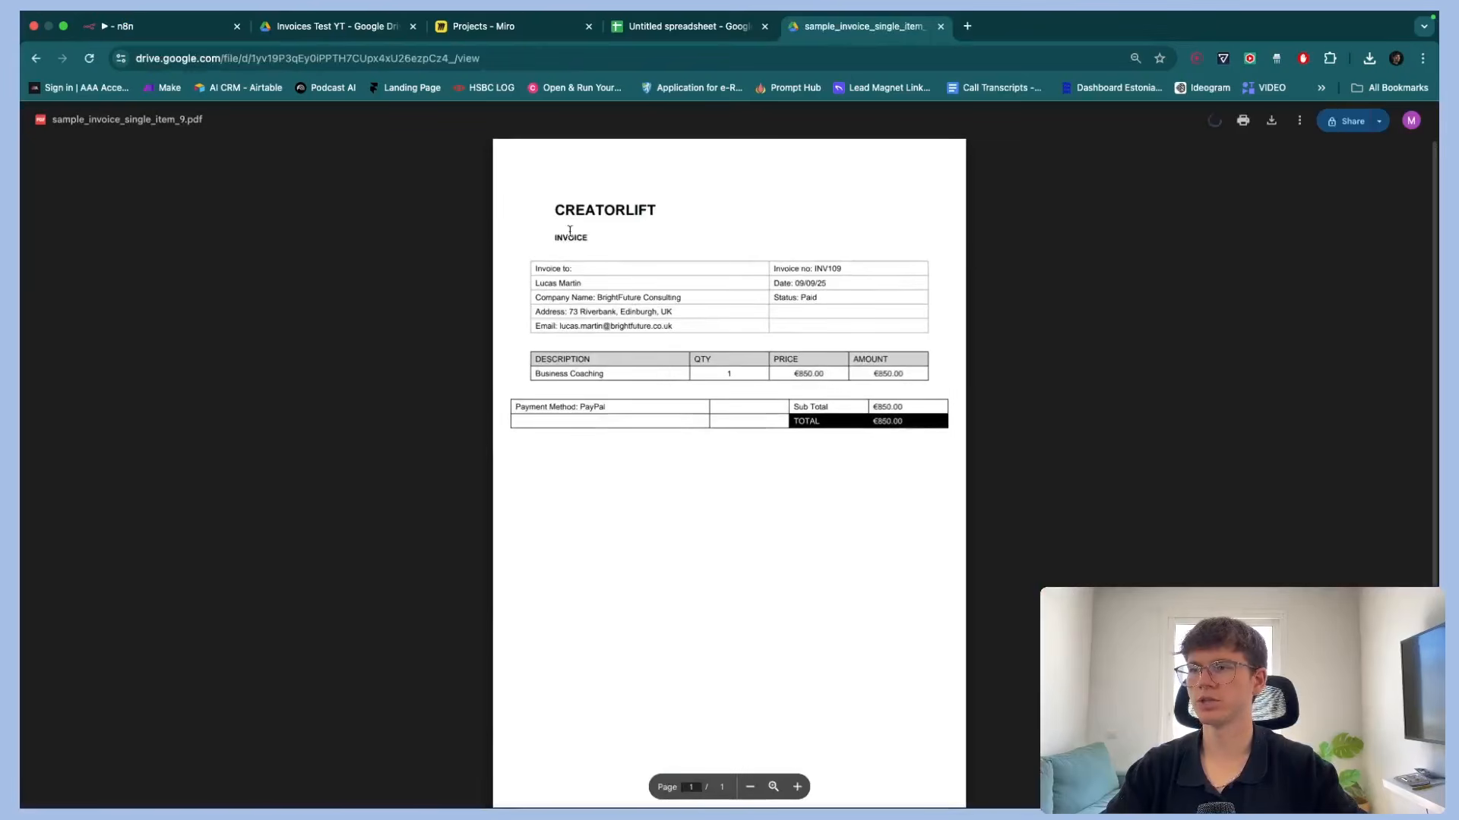
{"action": "key", "text": "super+w"}
{"action": "left_click", "coordinate": [362, 30]}
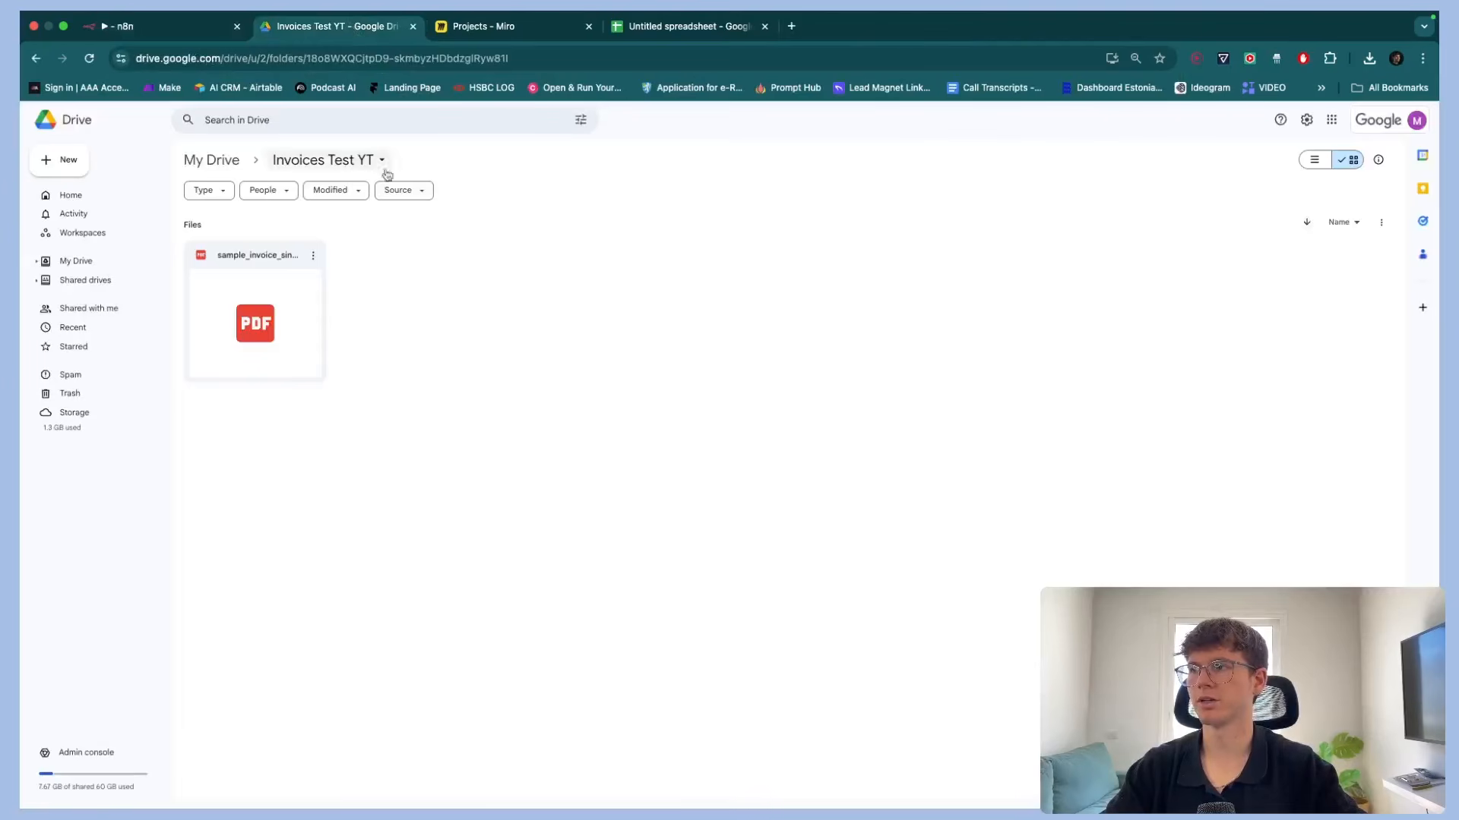
{"action": "left_click", "coordinate": [190, 36]}
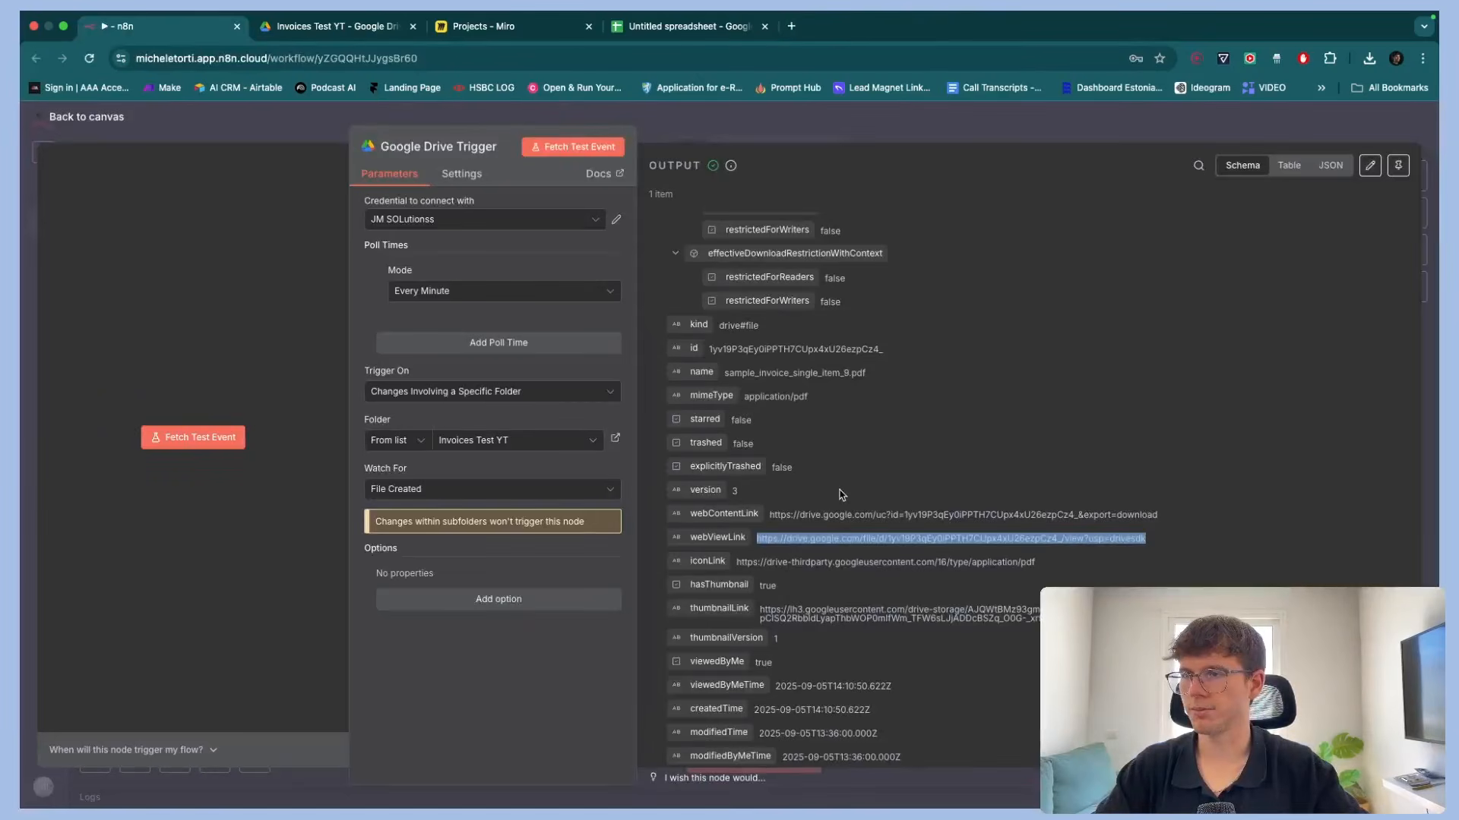
{"action": "scroll", "coordinate": [841, 495], "scroll_direction": "down", "scroll_amount": 5}
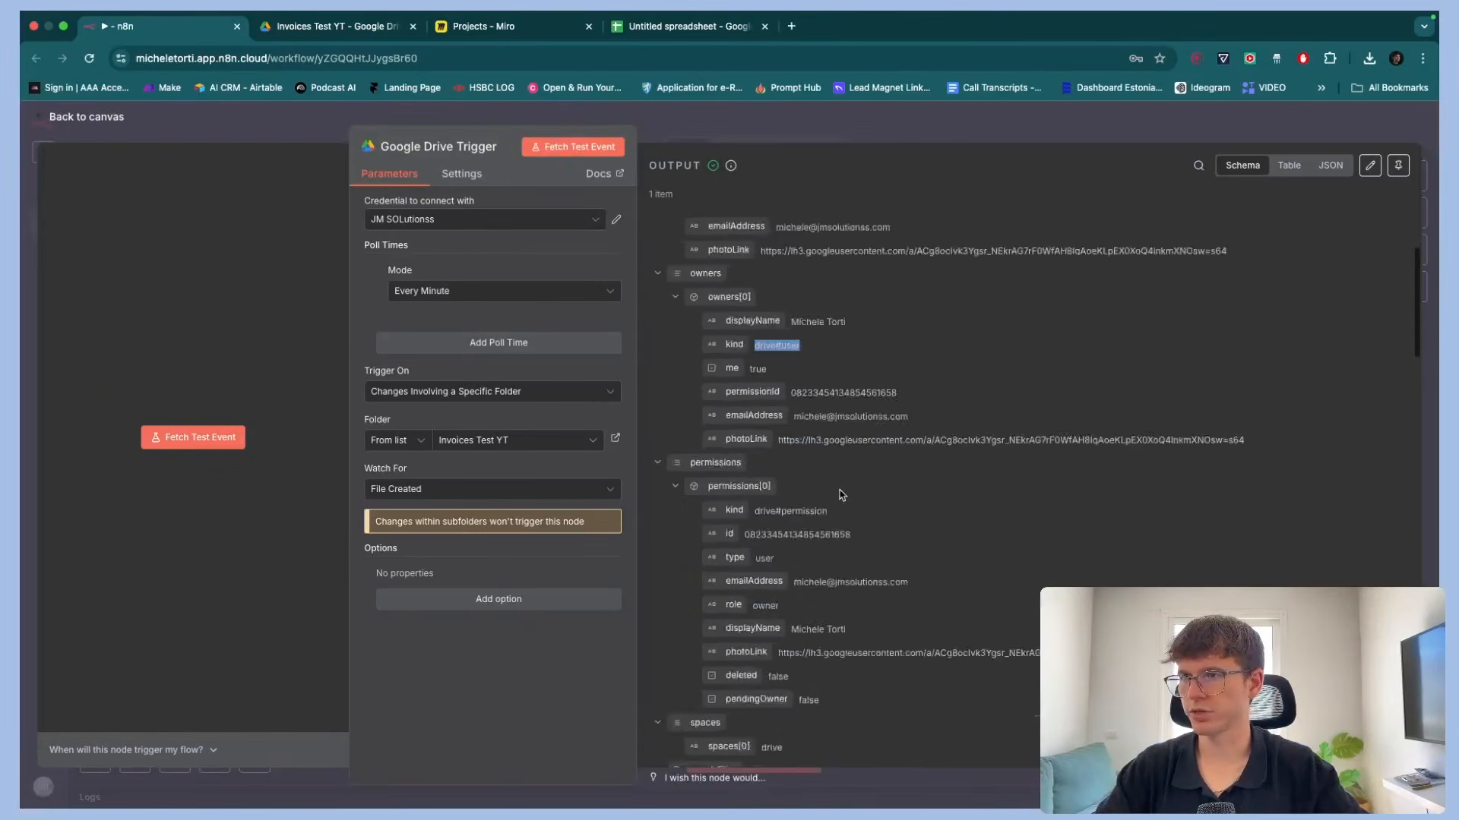
Color the Watch Invoices from Google drive box green in the Miro flow diagram
{"action": "left_click", "coordinate": [460, 26]}
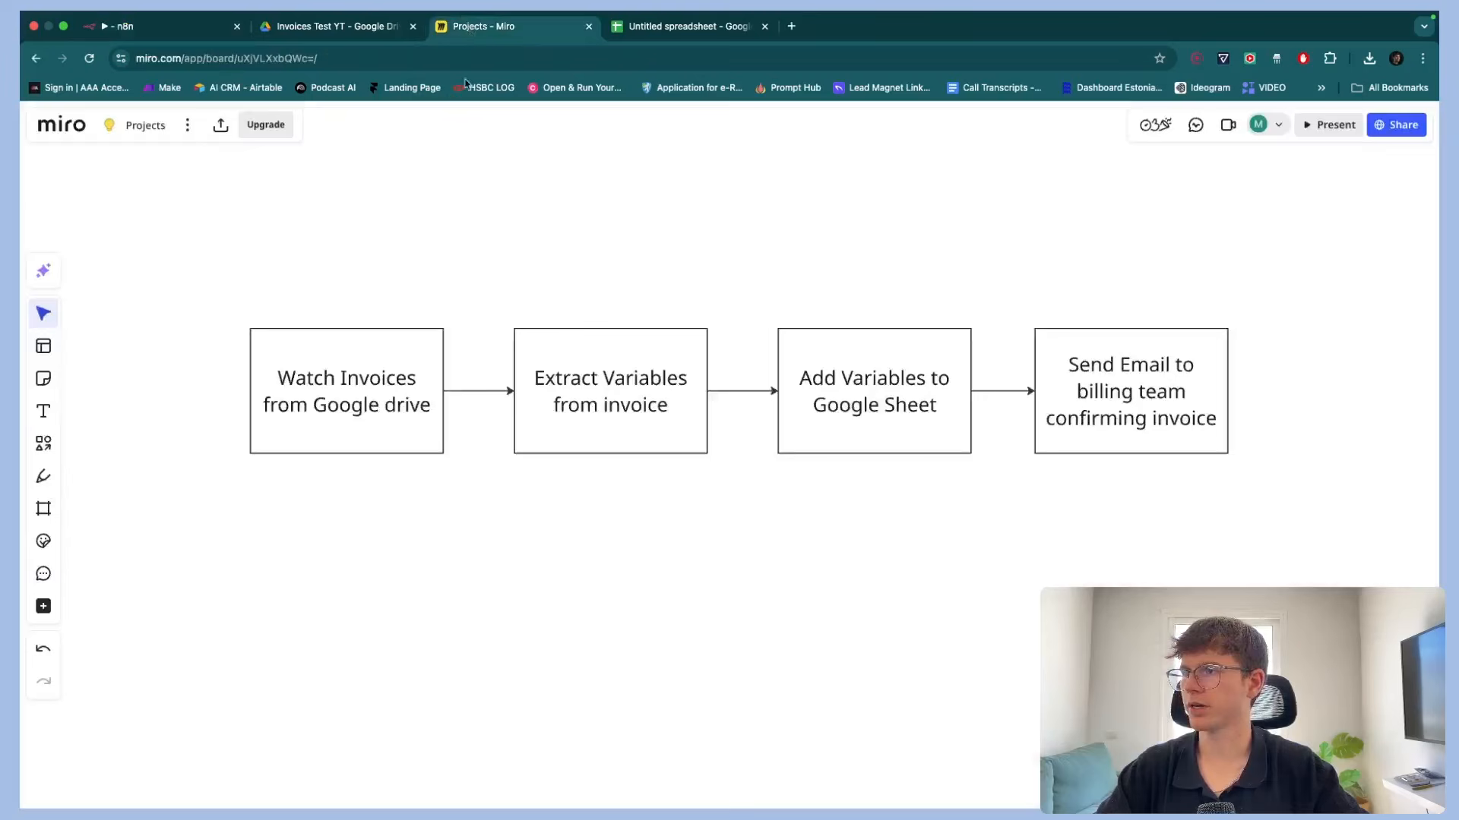
{"action": "left_click", "coordinate": [391, 417]}
{"action": "left_click", "coordinate": [446, 263]}
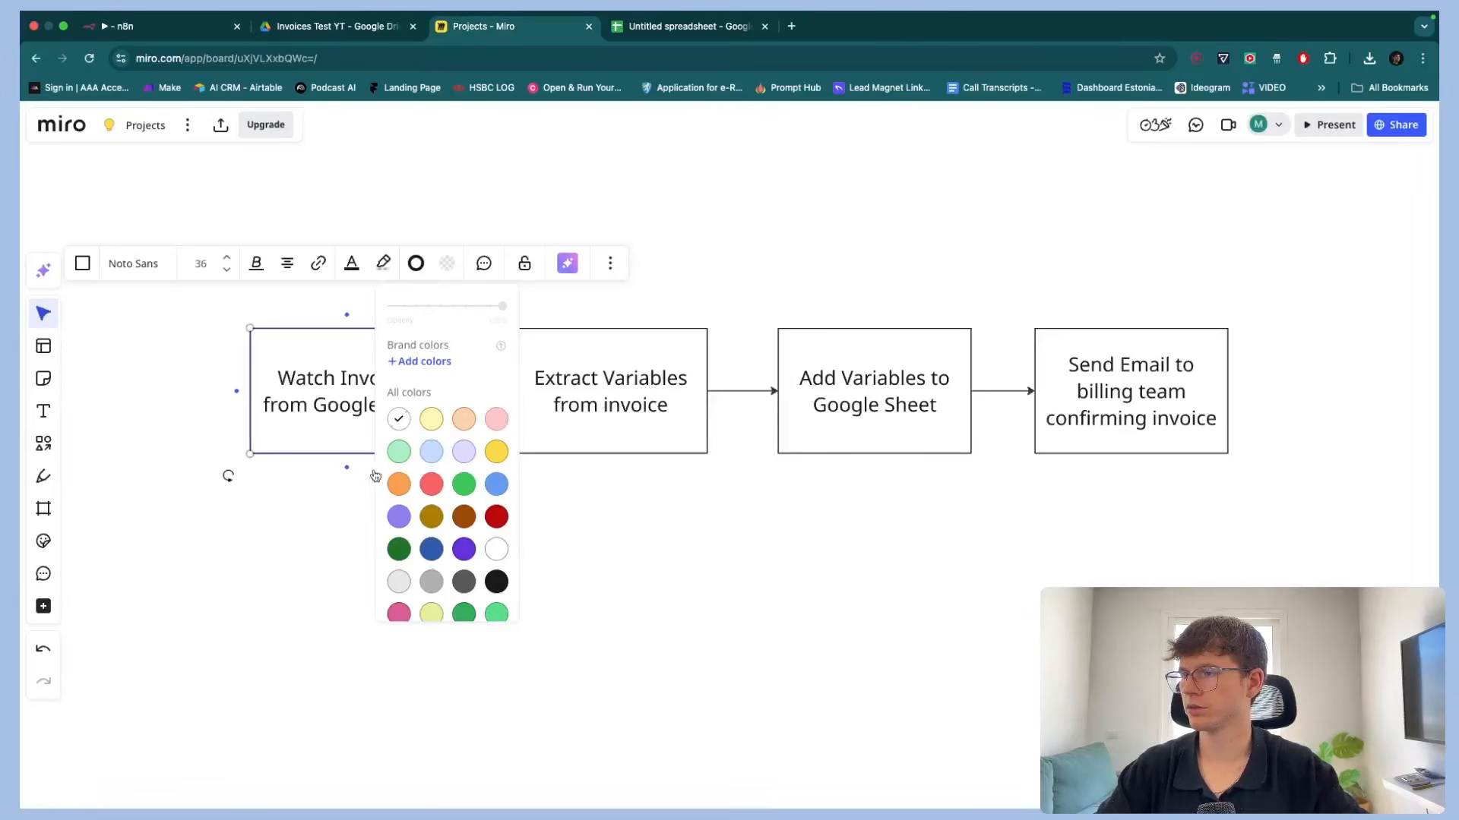
{"action": "left_click", "coordinate": [398, 451]}
{"action": "left_click", "coordinate": [307, 521]}
Add an Extract from File node using the Extract From PDF operation after the Google Drive trigger
{"action": "left_click", "coordinate": [183, 31]}
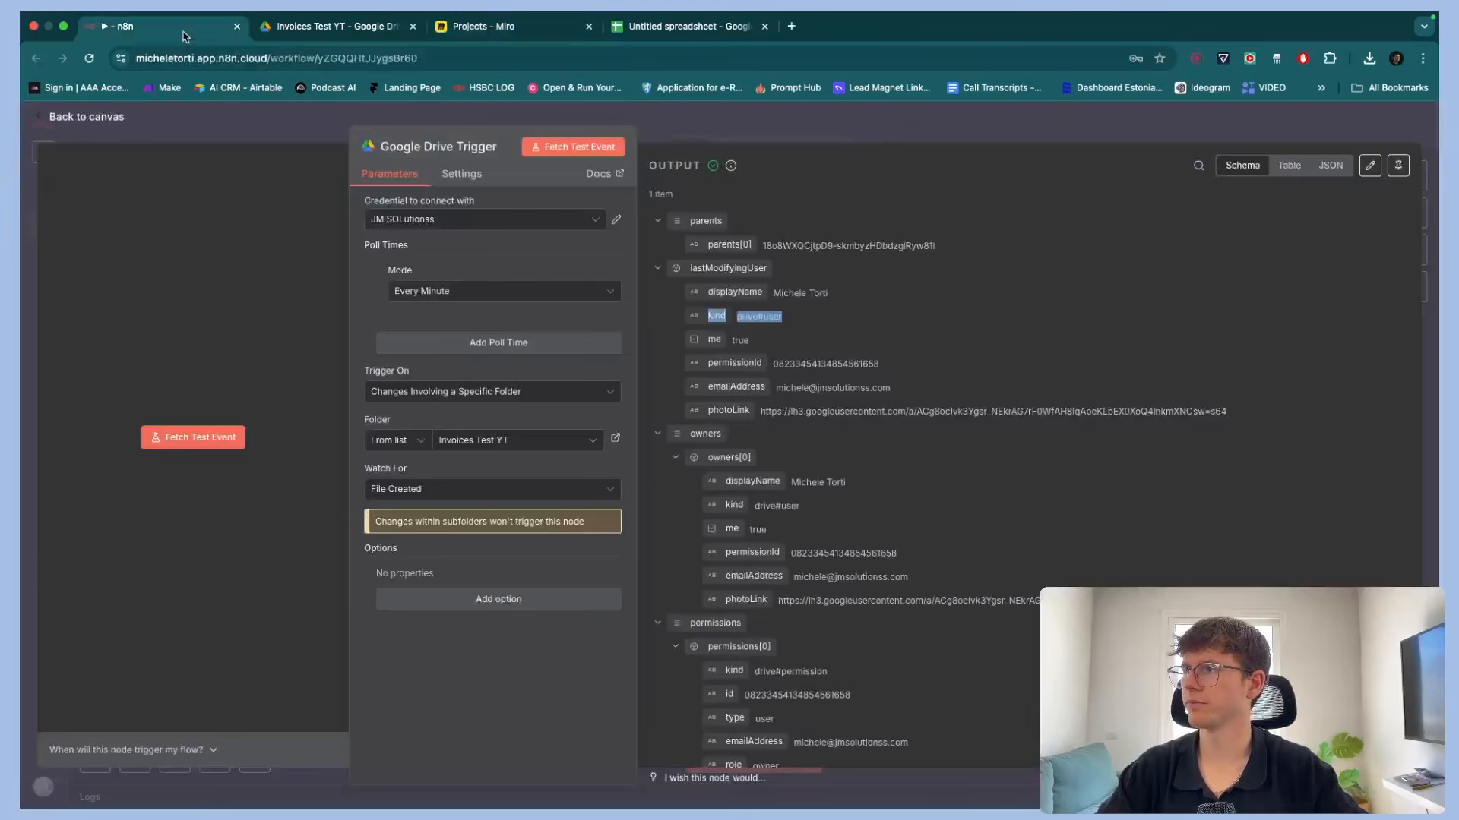
{"action": "left_click", "coordinate": [824, 139]}
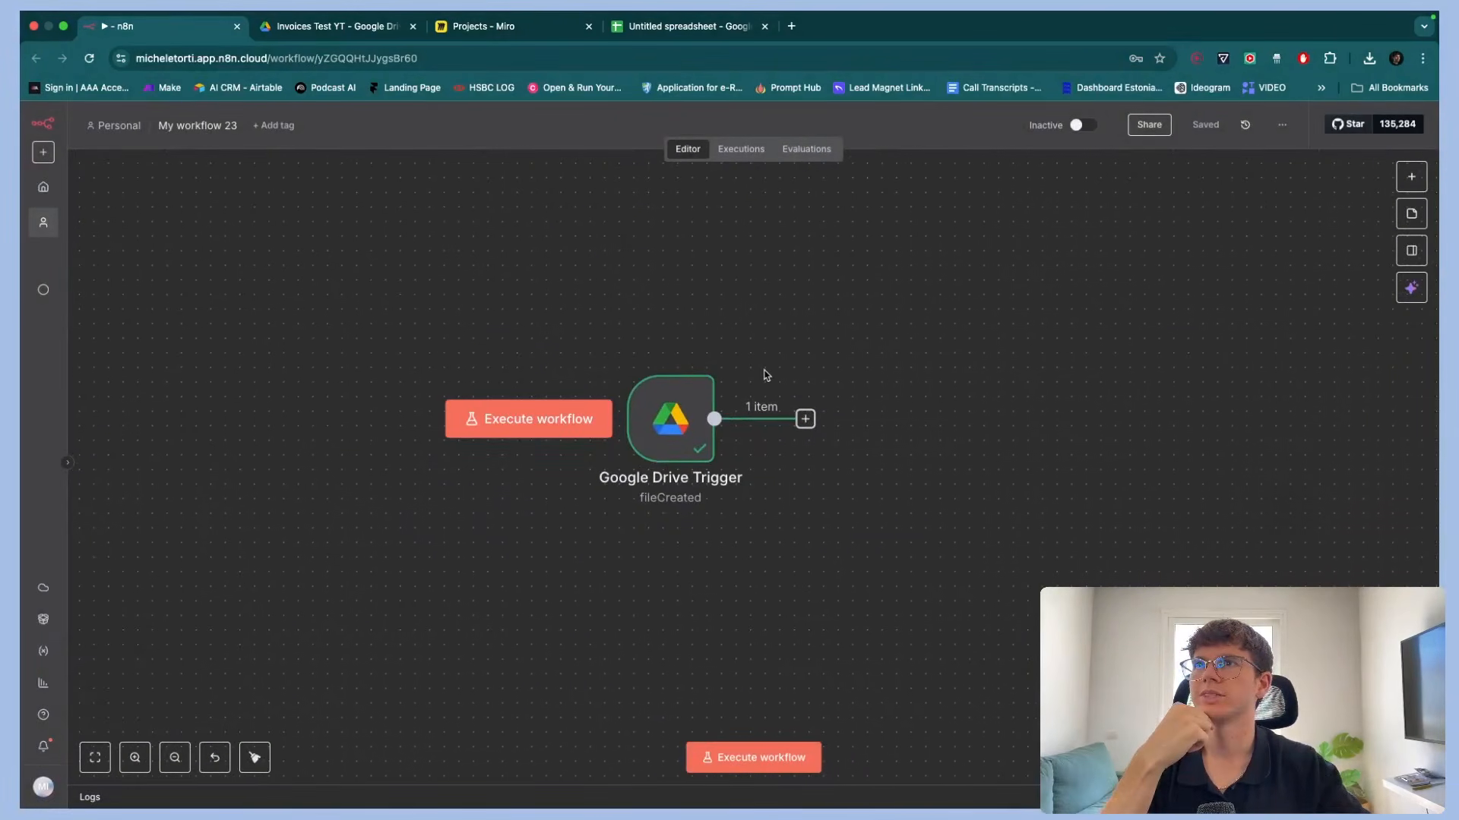
{"action": "left_click", "coordinate": [805, 419]}
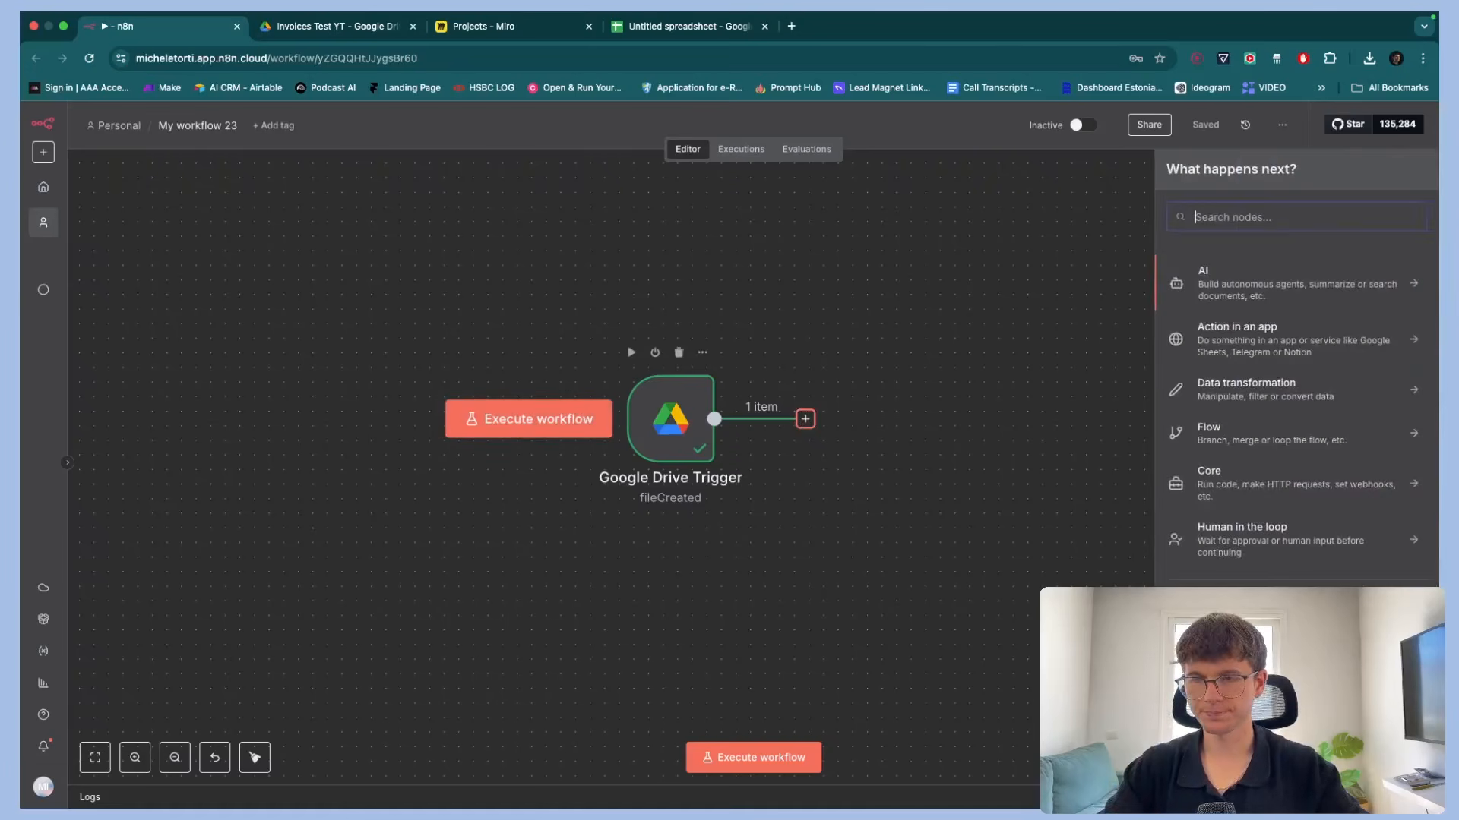
{"action": "type", "text": "extra"}
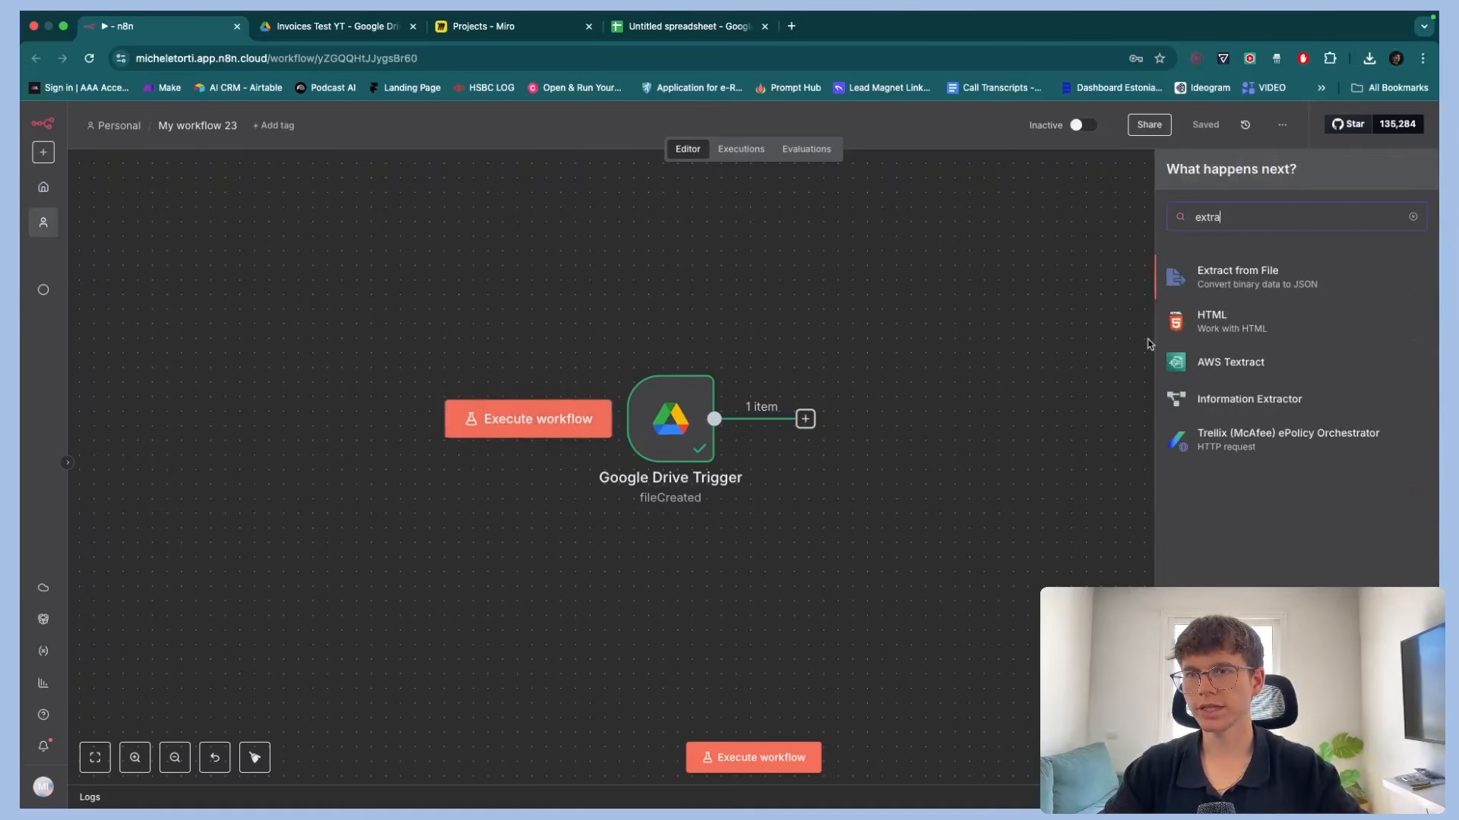
{"action": "left_click", "coordinate": [1286, 277]}
{"action": "left_click", "coordinate": [1239, 439]}
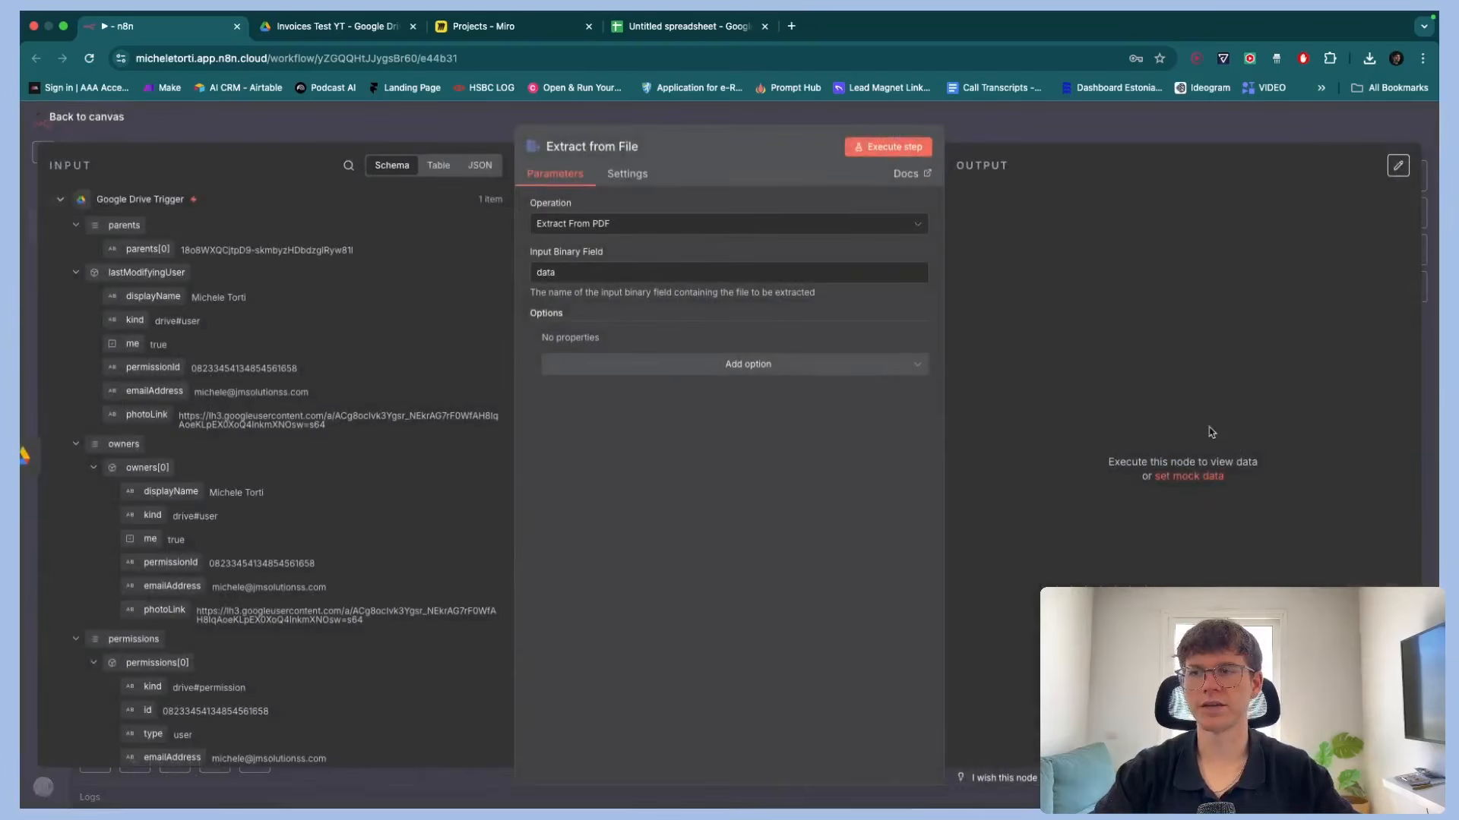
{"action": "left_click", "coordinate": [1369, 59]}
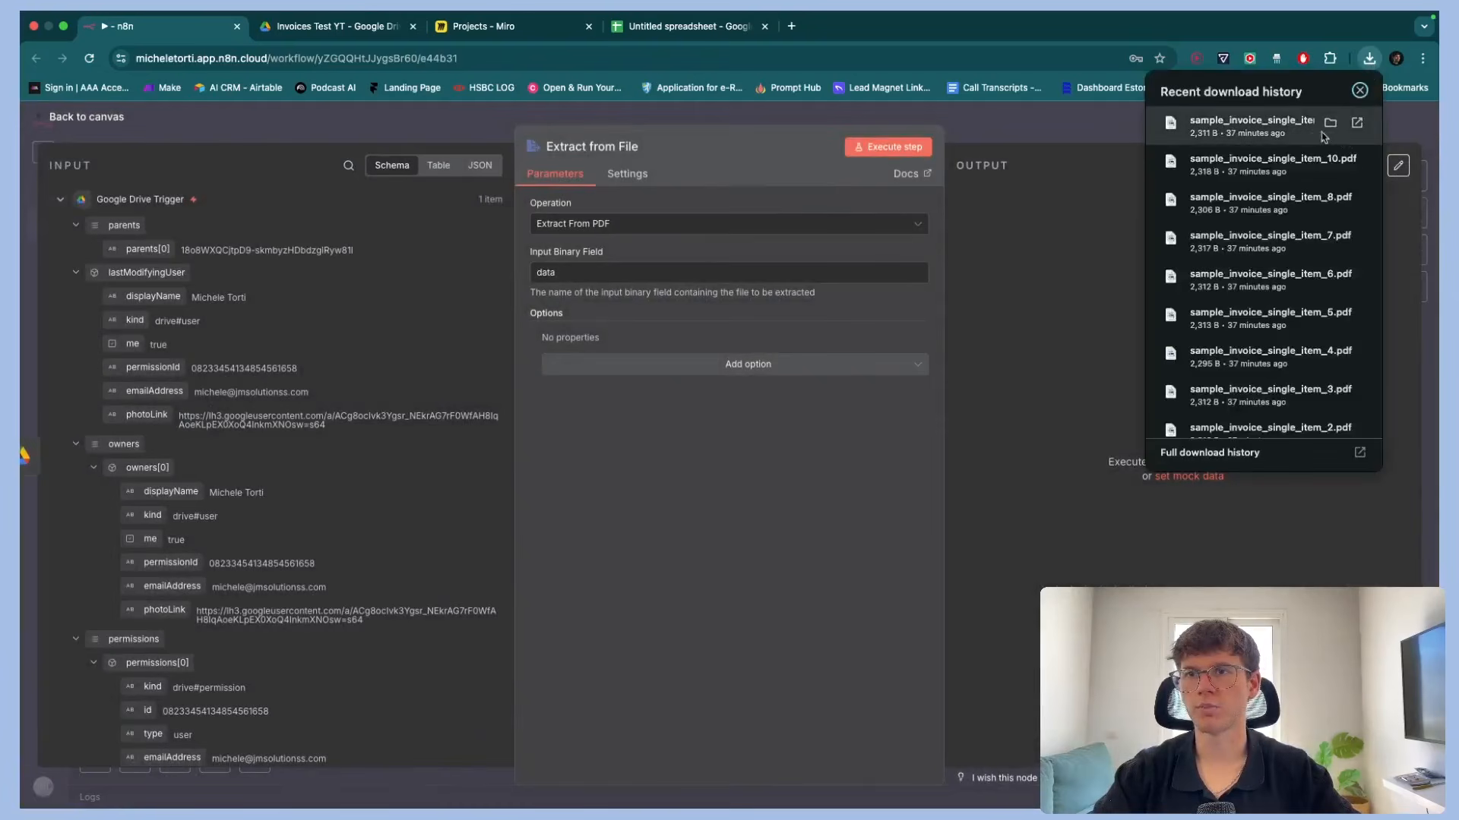
{"action": "left_click", "coordinate": [1359, 91]}
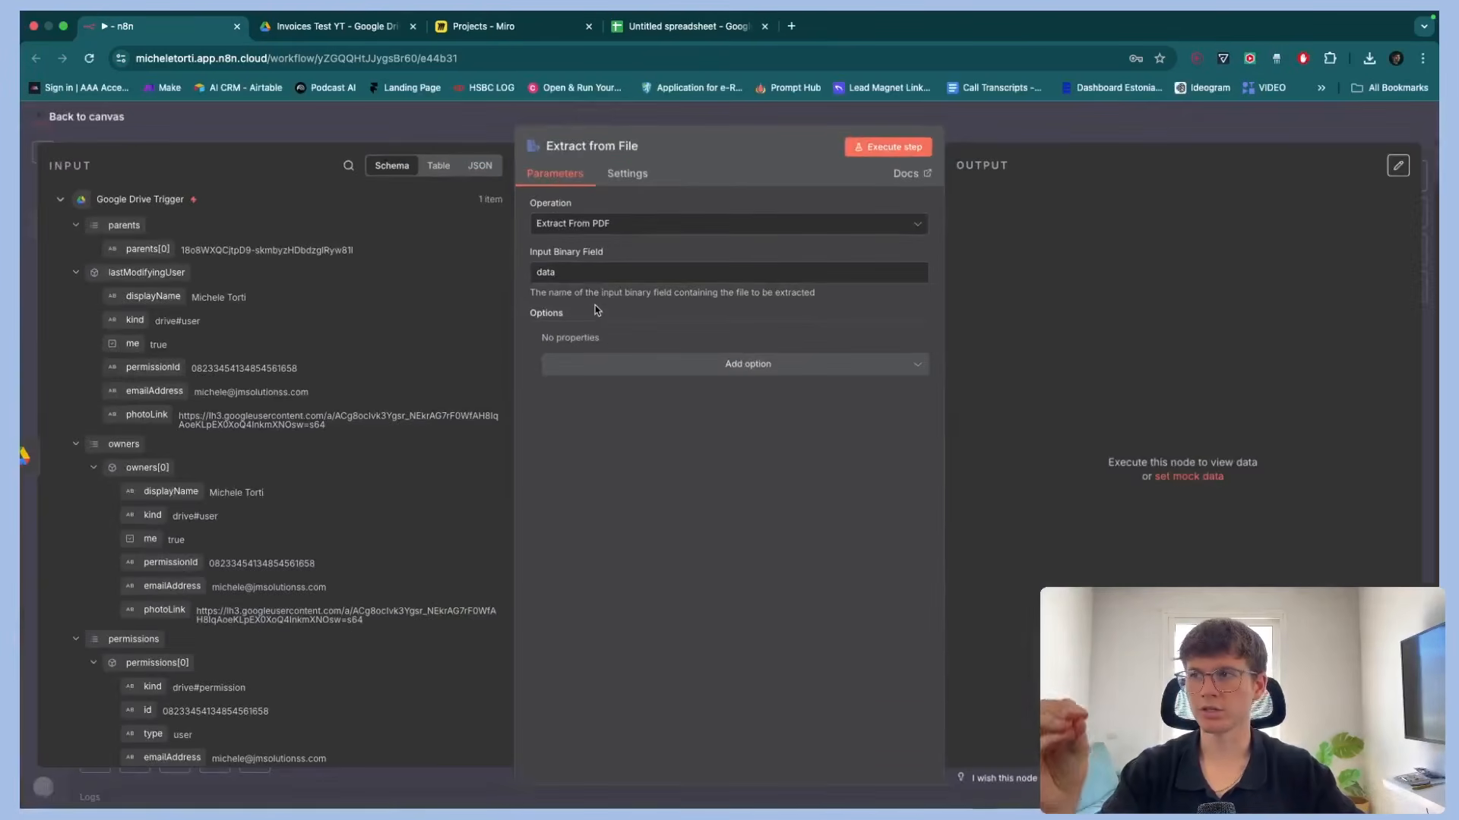
{"action": "left_click", "coordinate": [1035, 117]}
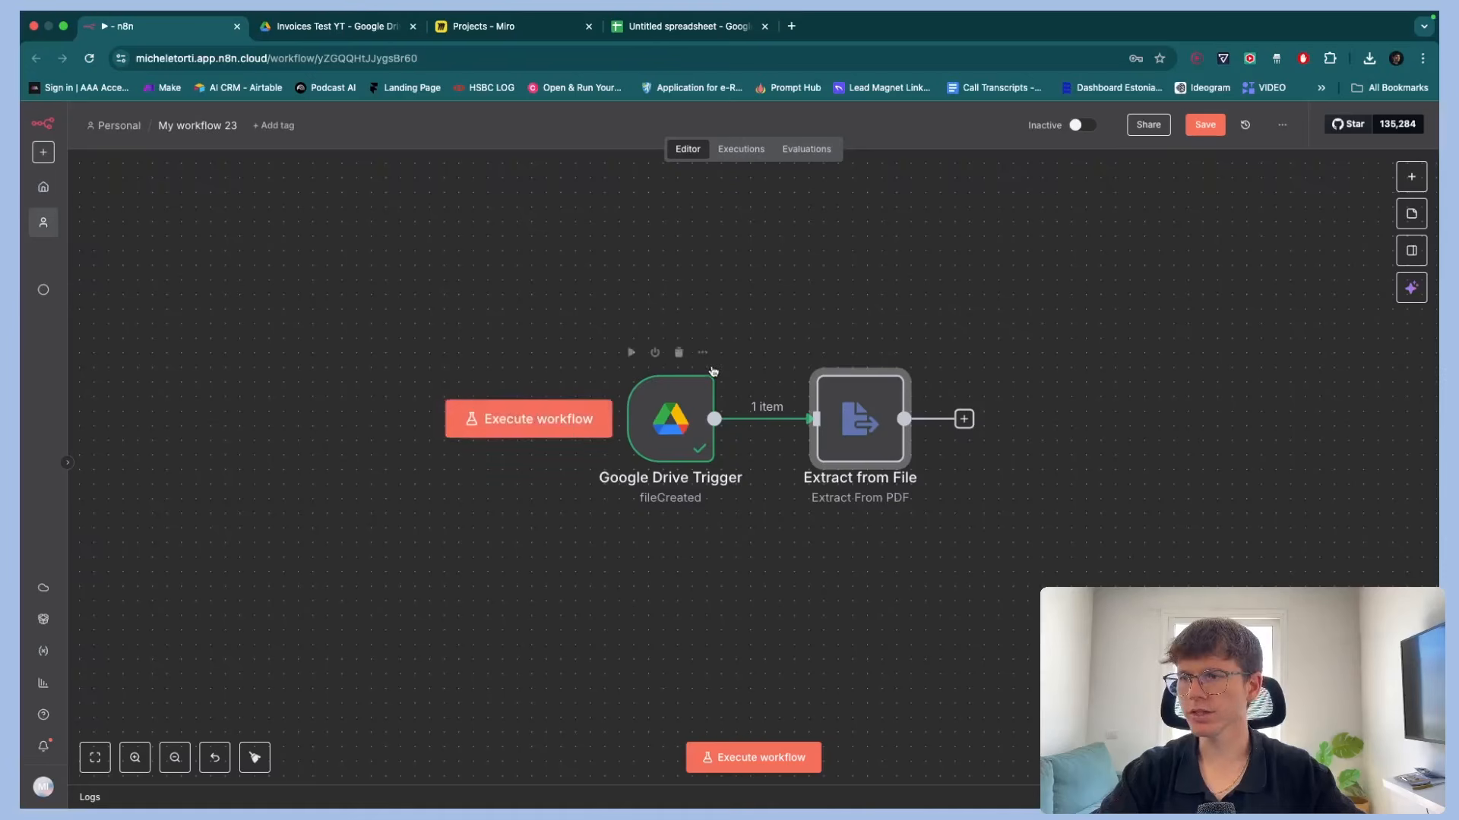
Insert a Google Drive Download file node after the trigger, connected with the JM SOLutionss credential
{"action": "left_click_drag", "start_coordinate": [688, 424], "coordinate": [483, 428]}
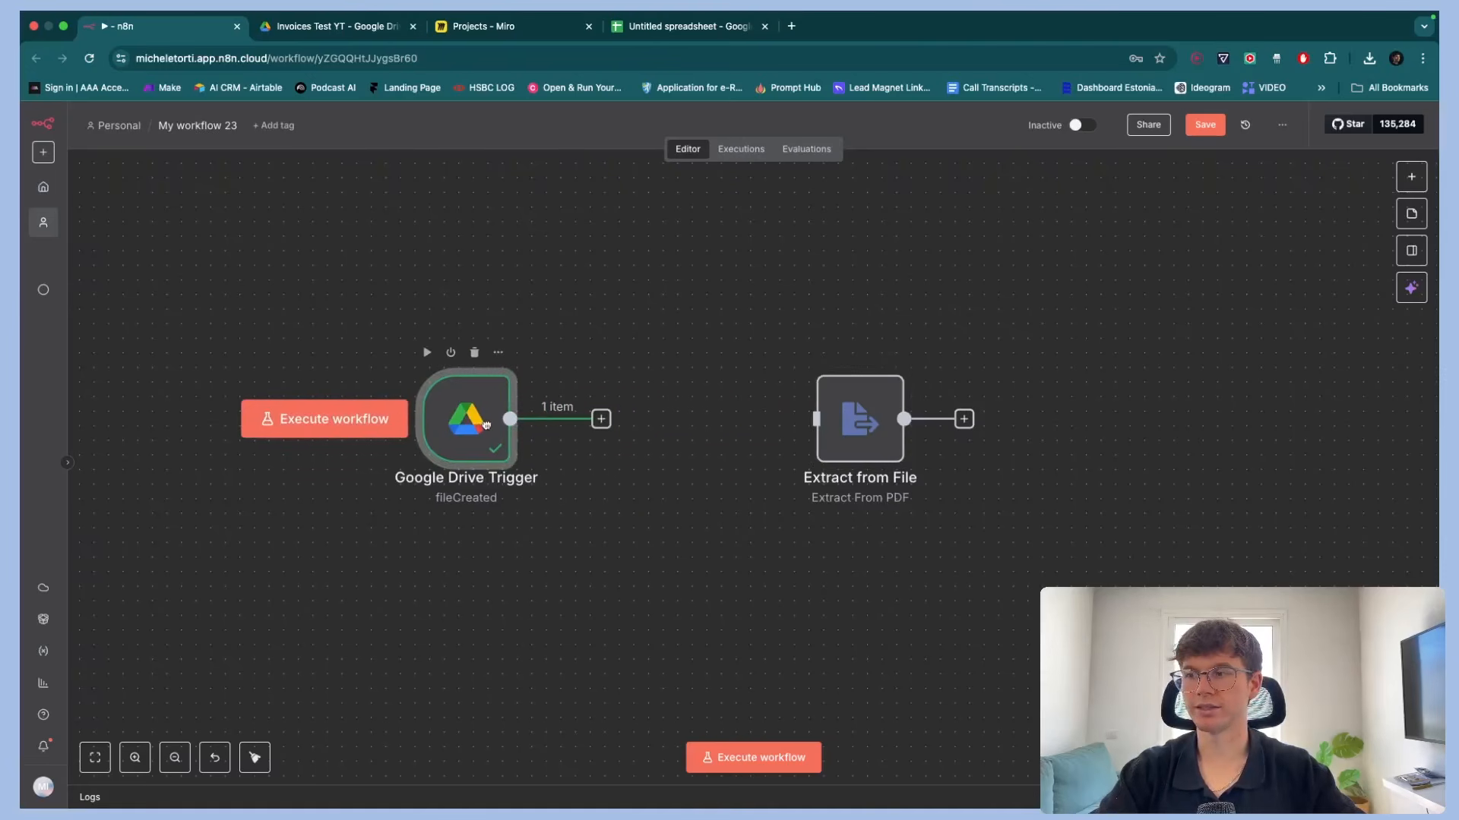
{"action": "scroll", "coordinate": [717, 435], "scroll_direction": "left", "scroll_amount": 3}
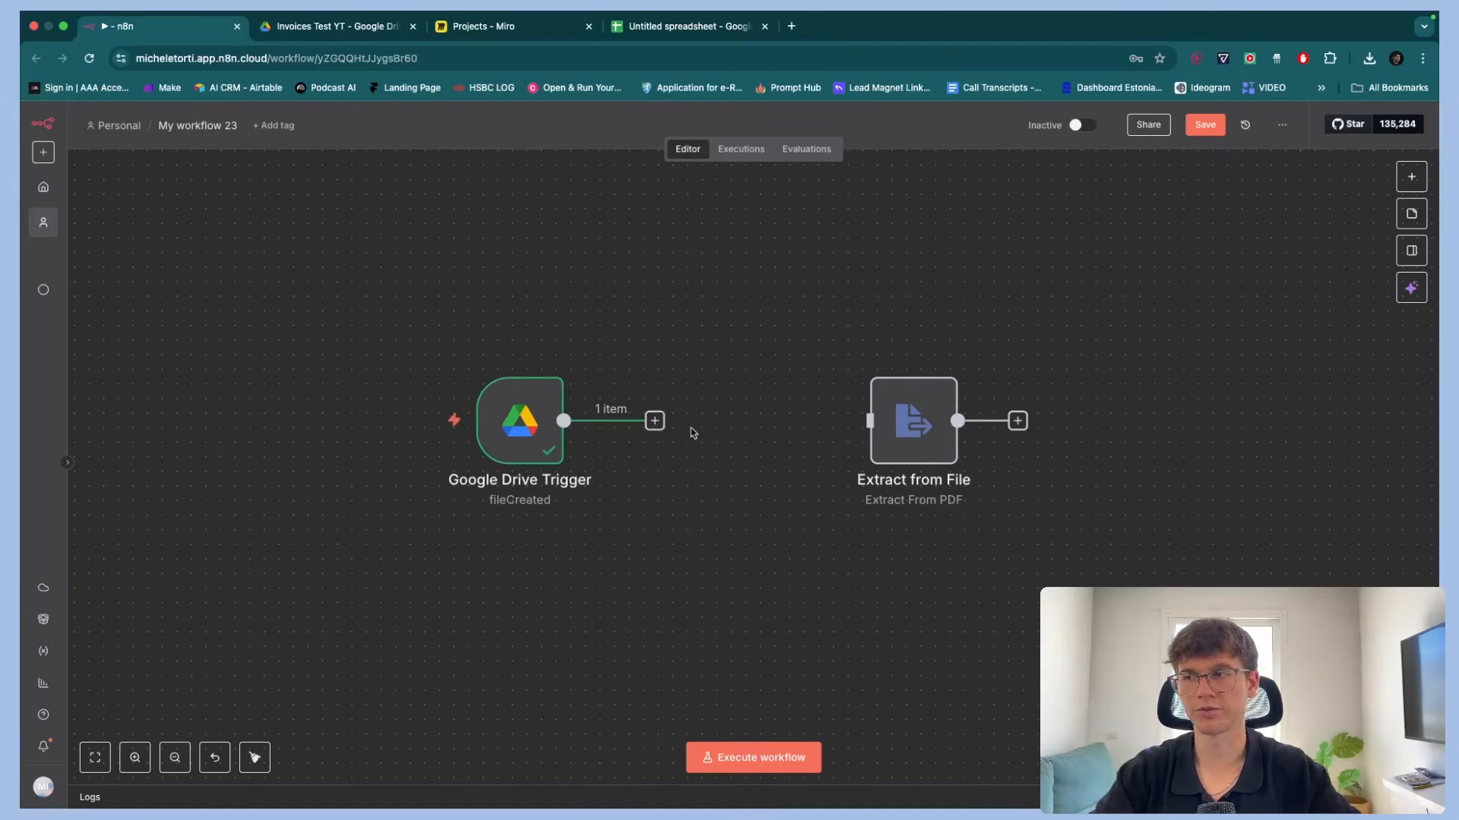
{"action": "left_click", "coordinate": [655, 422]}
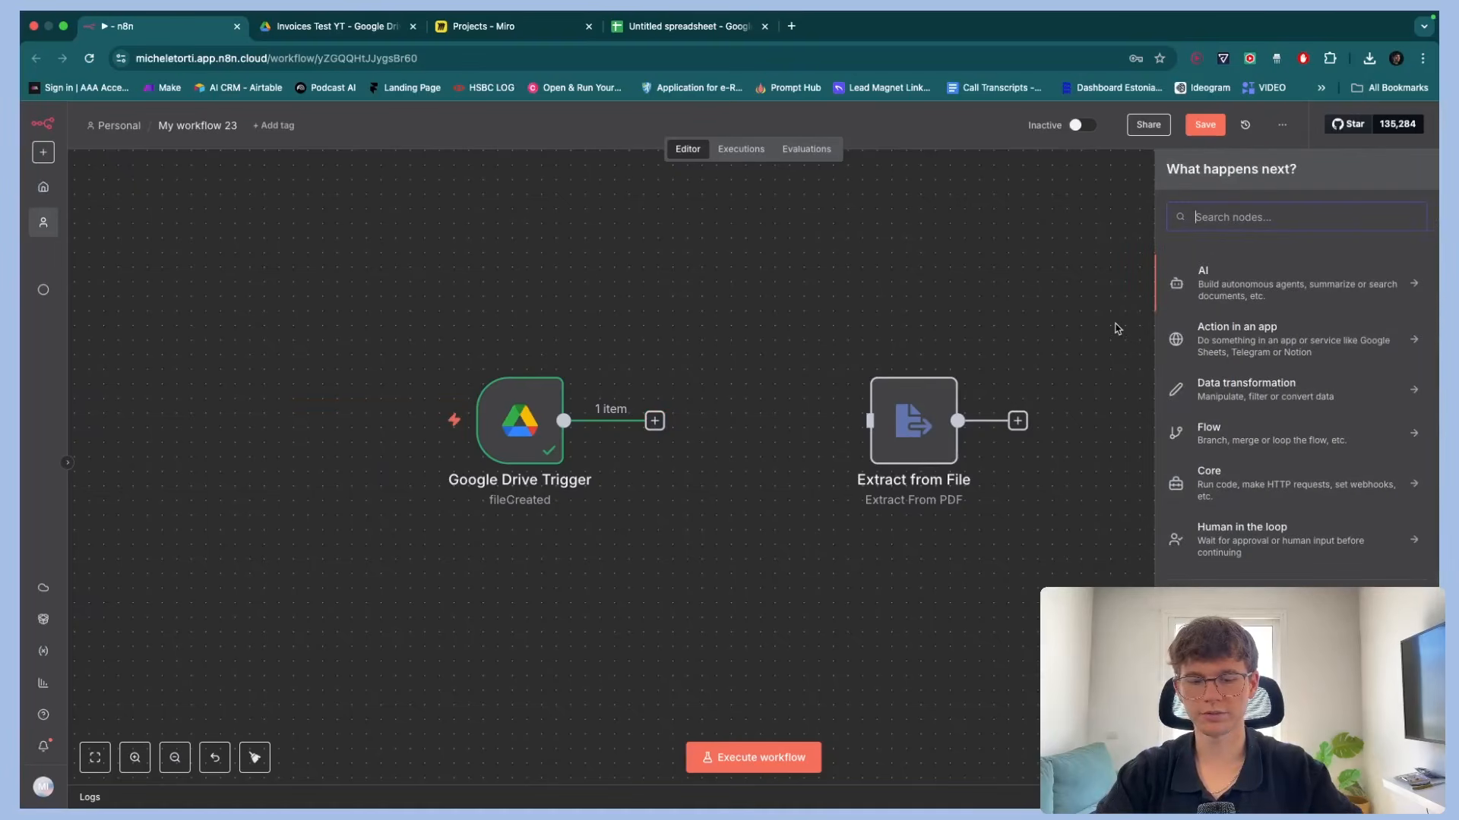
{"action": "type", "text": "drive"}
{"action": "left_click", "coordinate": [1246, 310]}
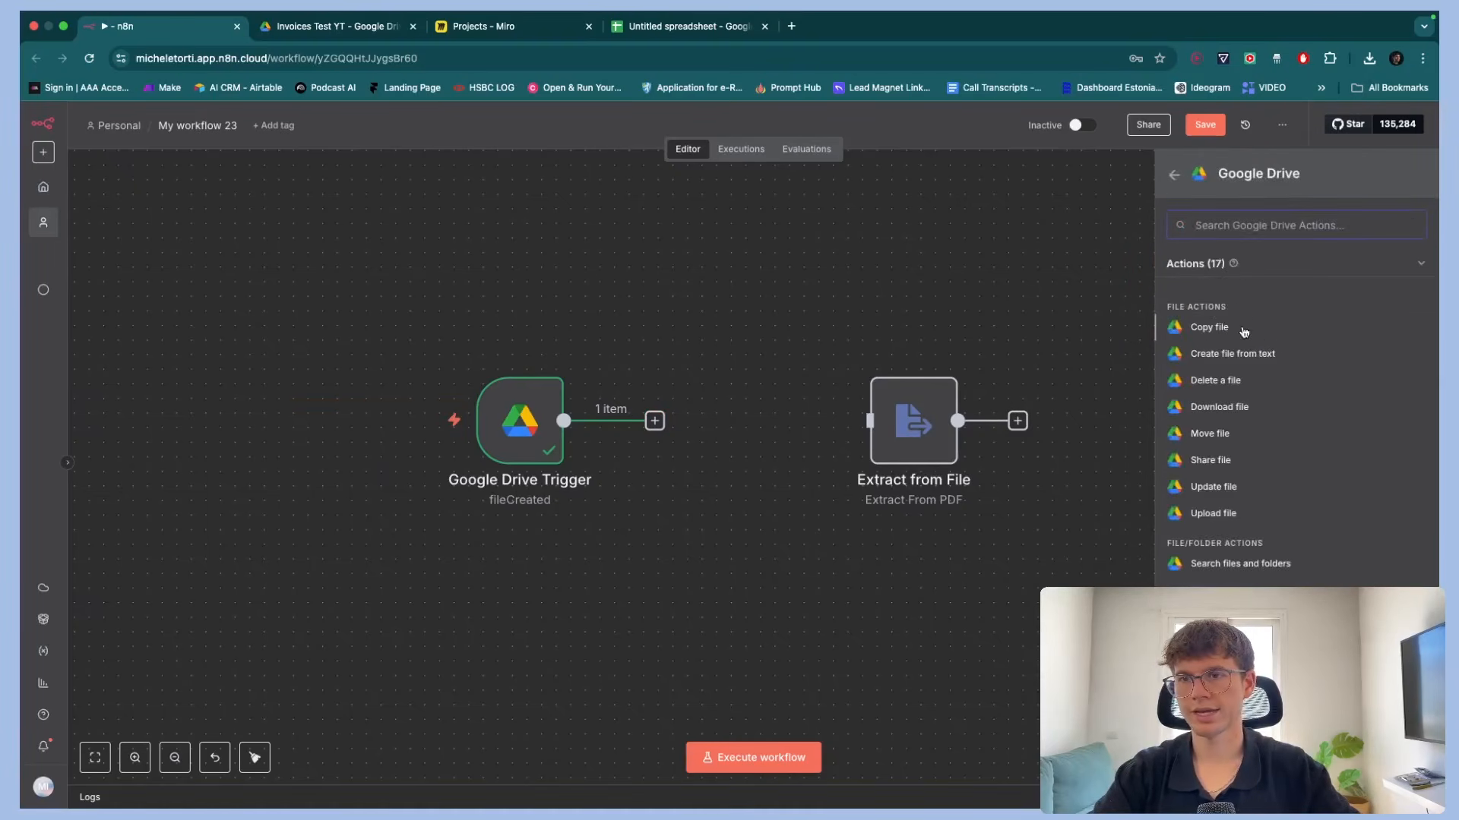
{"action": "type", "text": "down"}
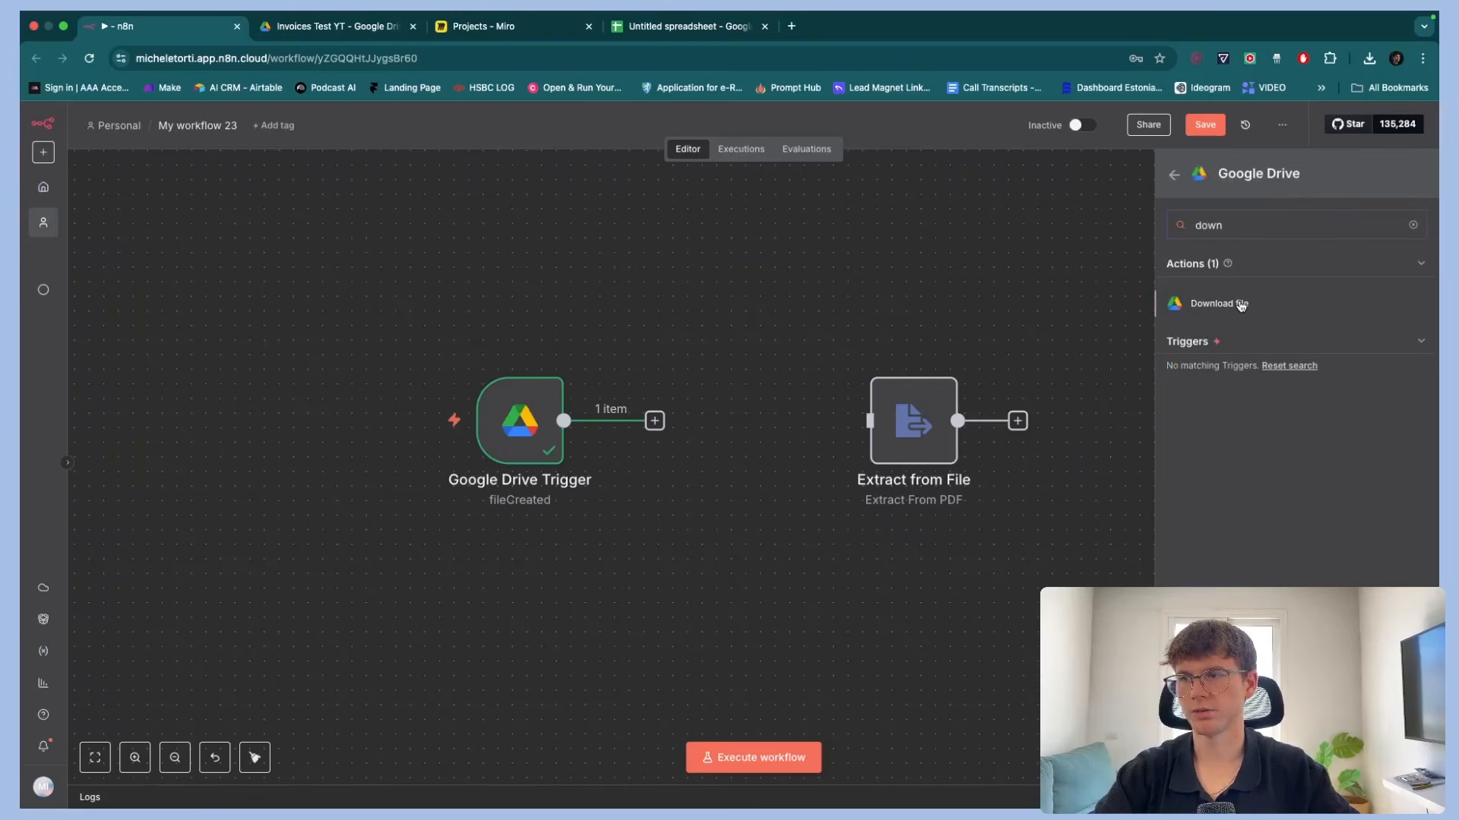
{"action": "left_click", "coordinate": [1216, 304]}
{"action": "left_click", "coordinate": [683, 219]}
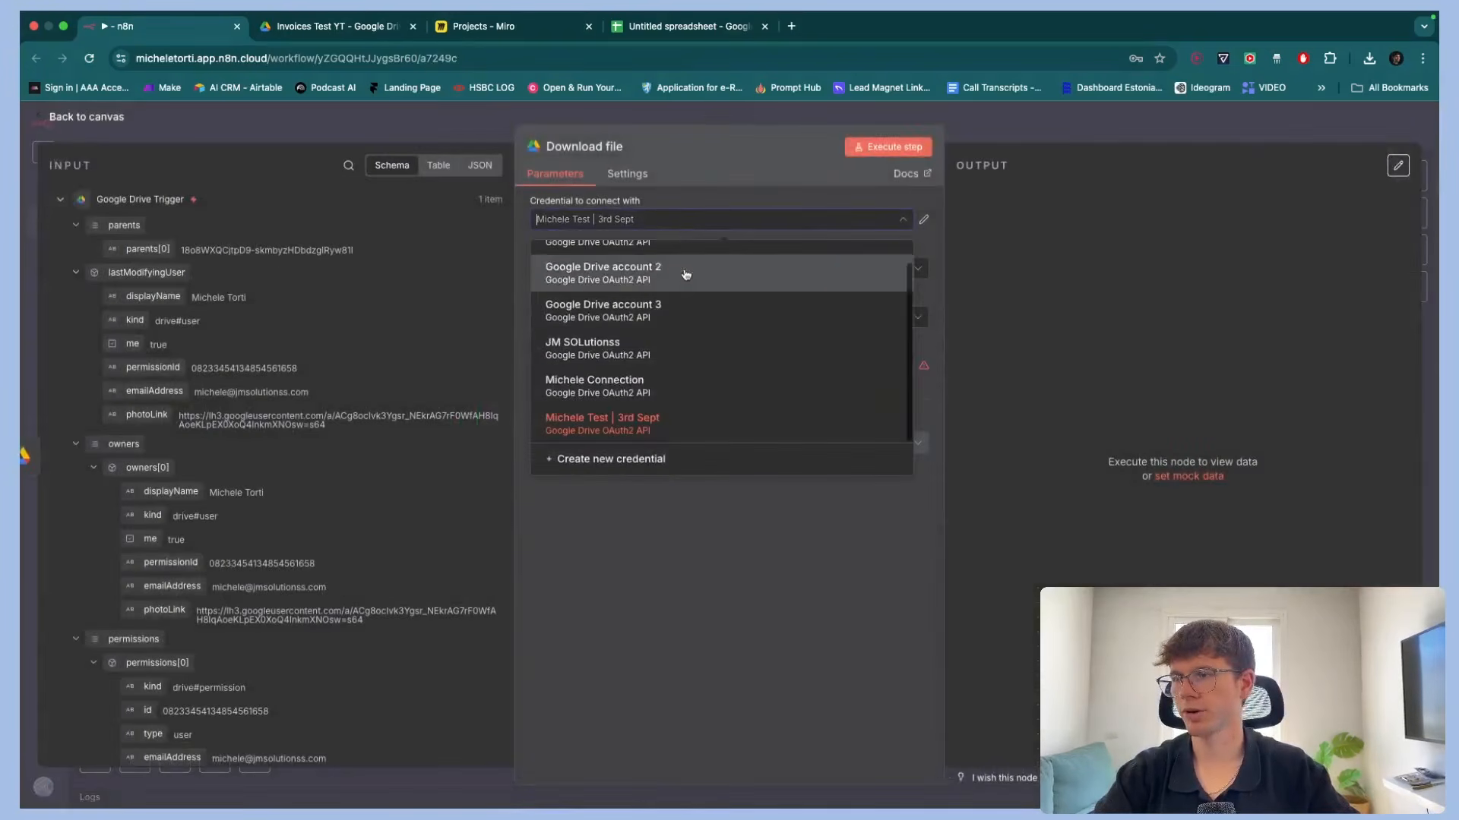
{"action": "left_click", "coordinate": [662, 351]}
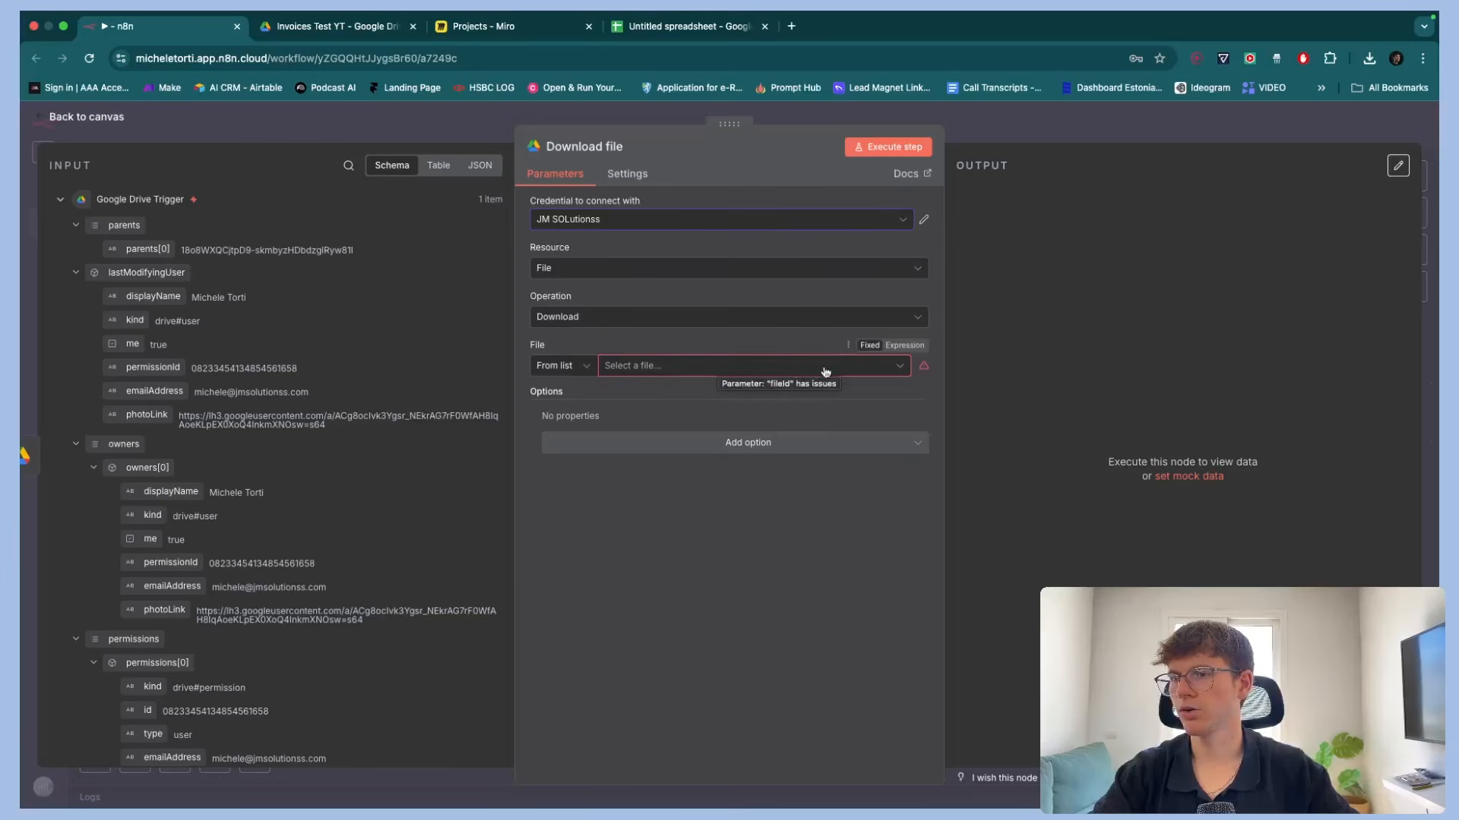
Set the Download file node's File selection mode to By ID
{"action": "left_click", "coordinate": [566, 368]}
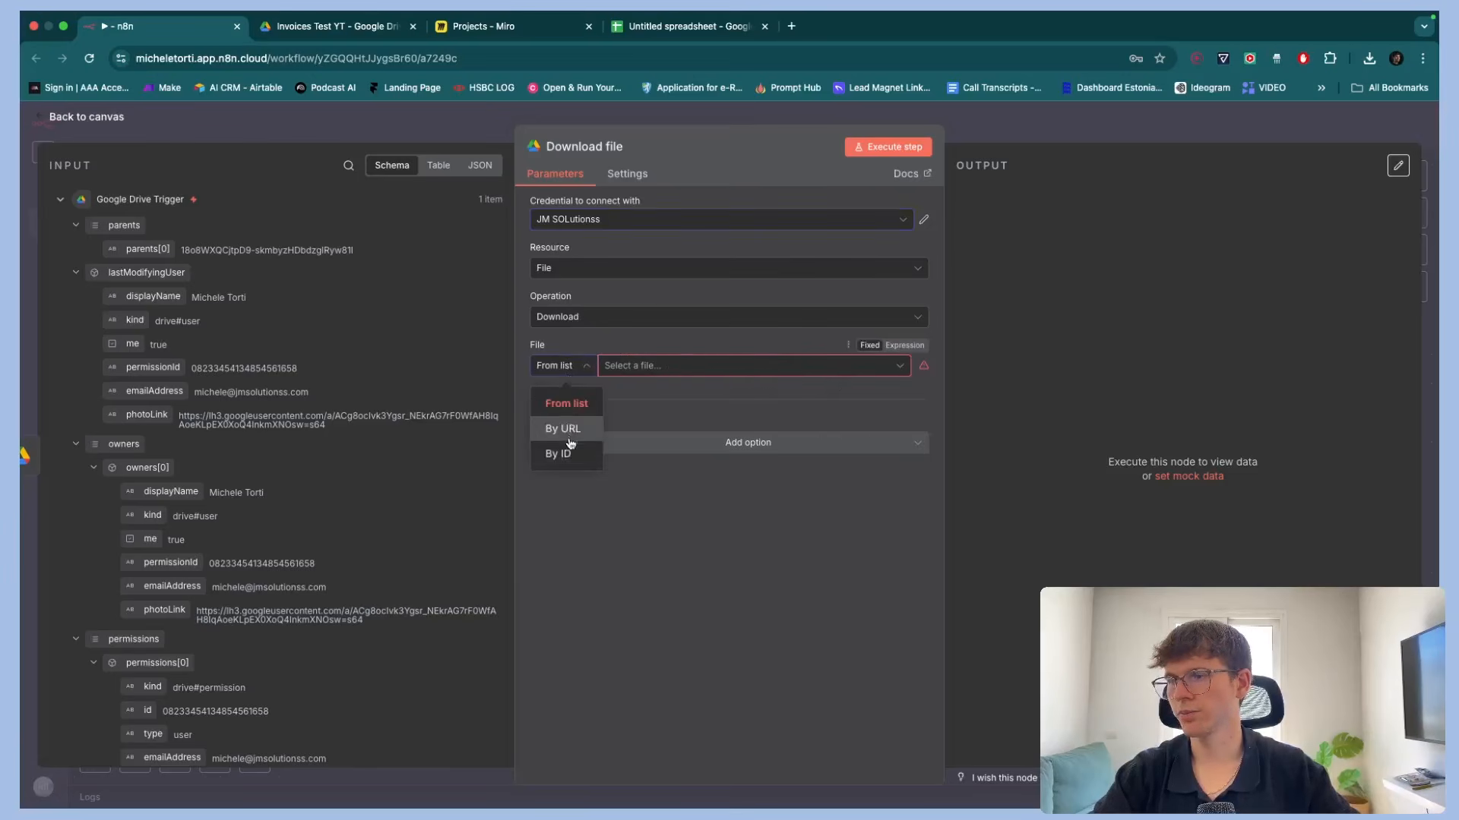
{"action": "left_click", "coordinate": [562, 455]}
{"action": "left_click", "coordinate": [562, 366]}
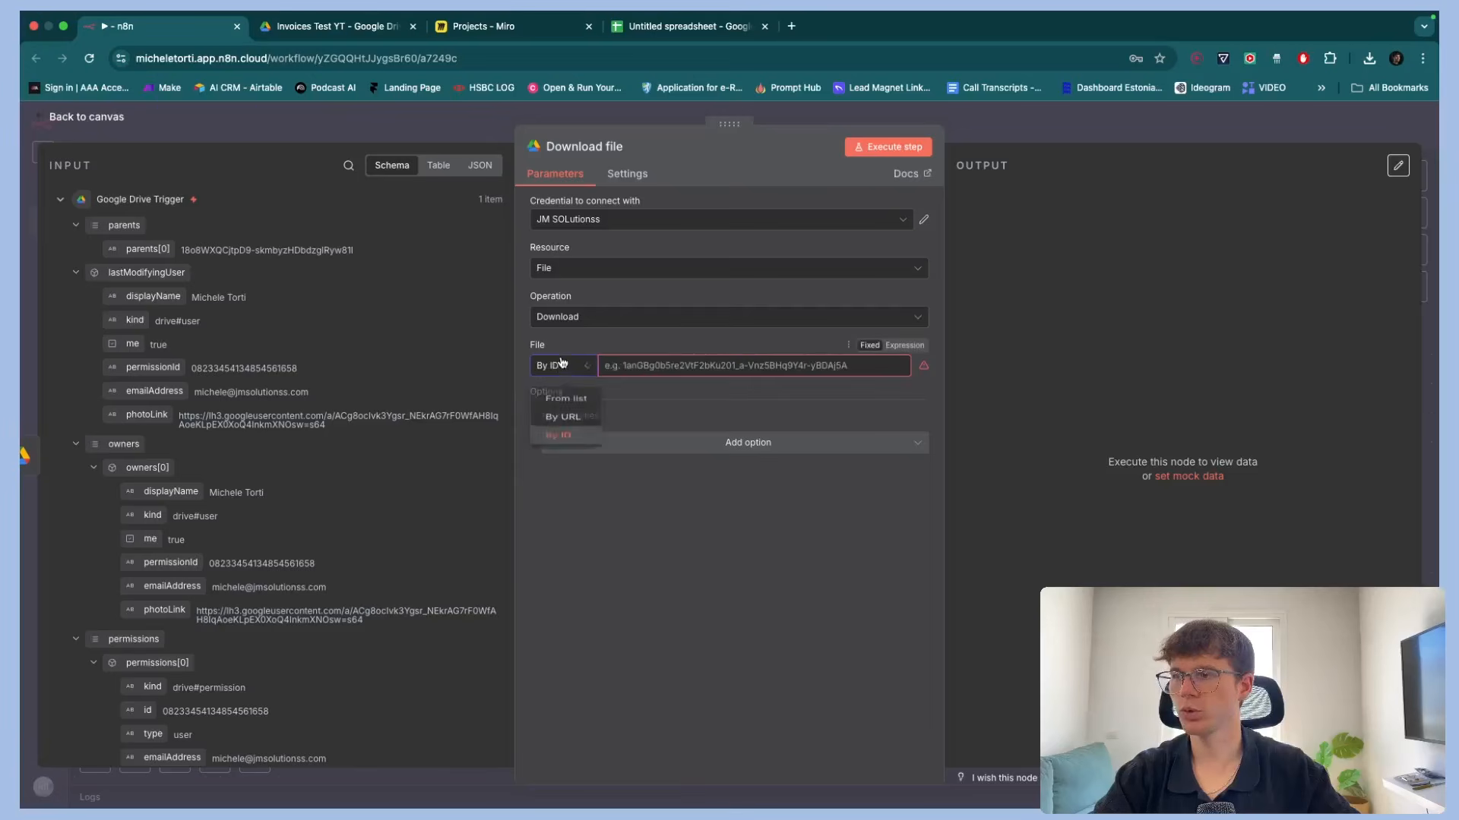
{"action": "left_click", "coordinate": [562, 404]}
{"action": "left_click", "coordinate": [639, 367]}
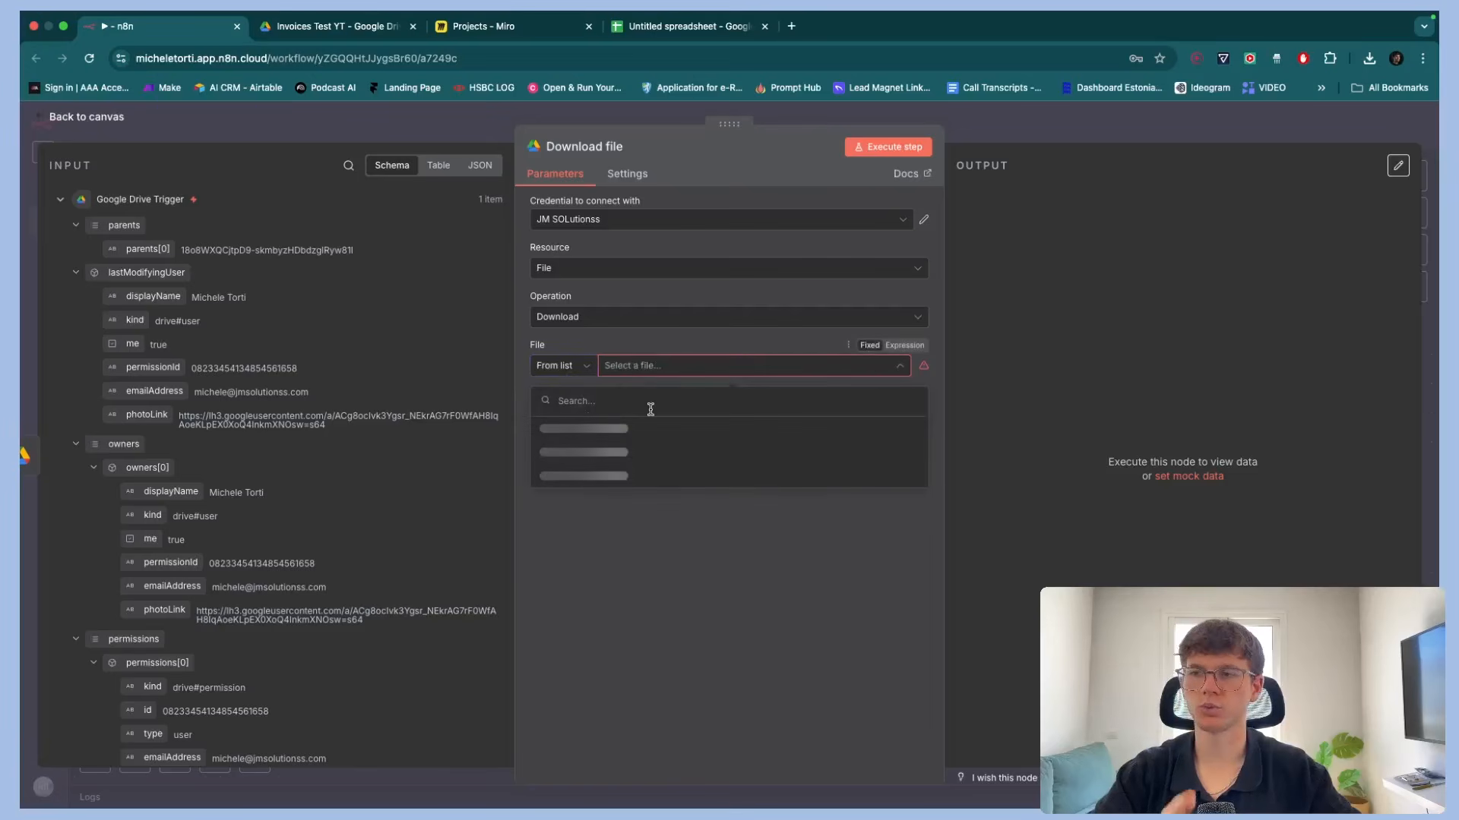
{"action": "left_click", "coordinate": [562, 365]}
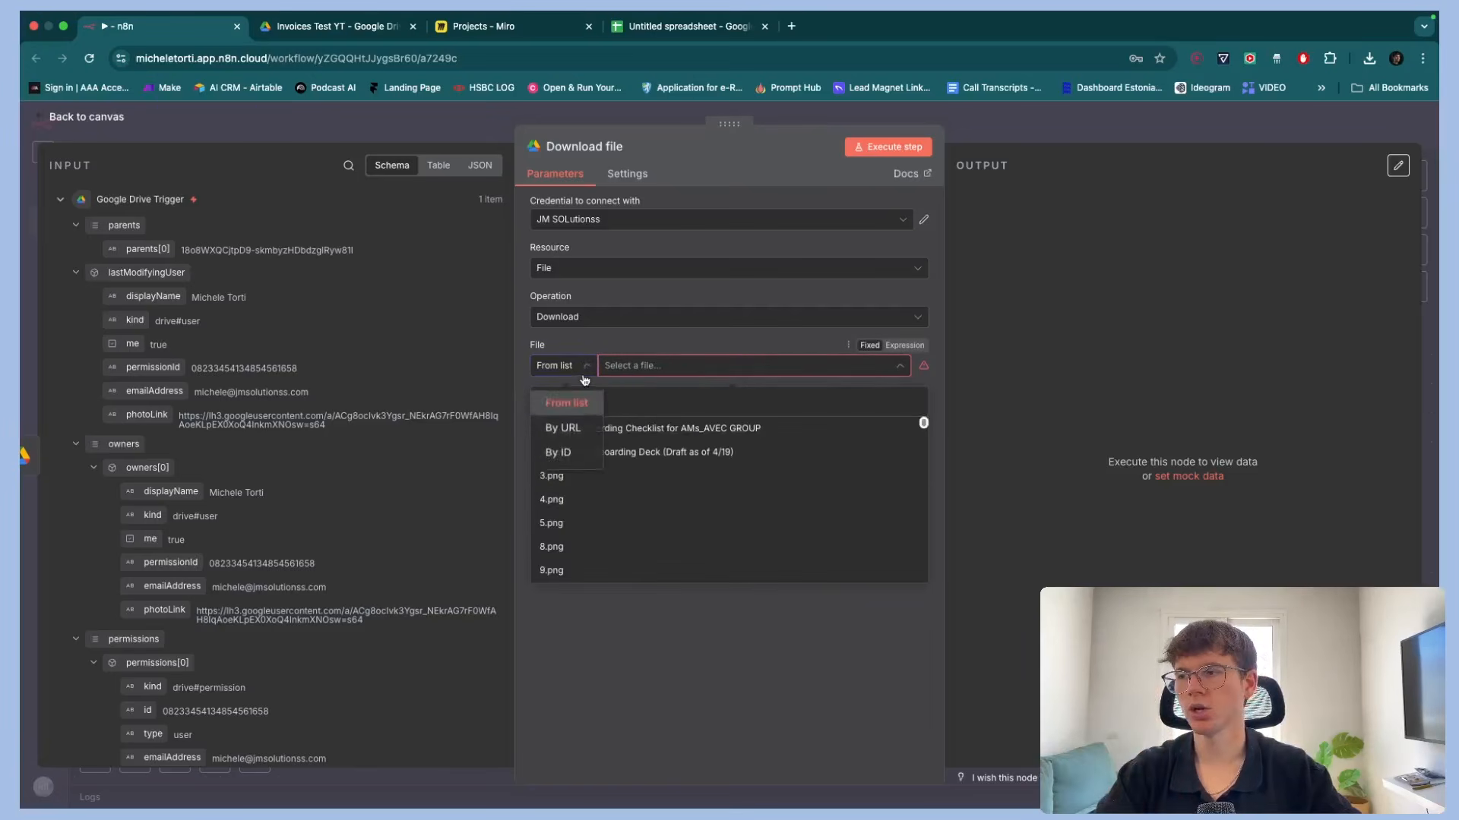
{"action": "left_click", "coordinate": [566, 449]}
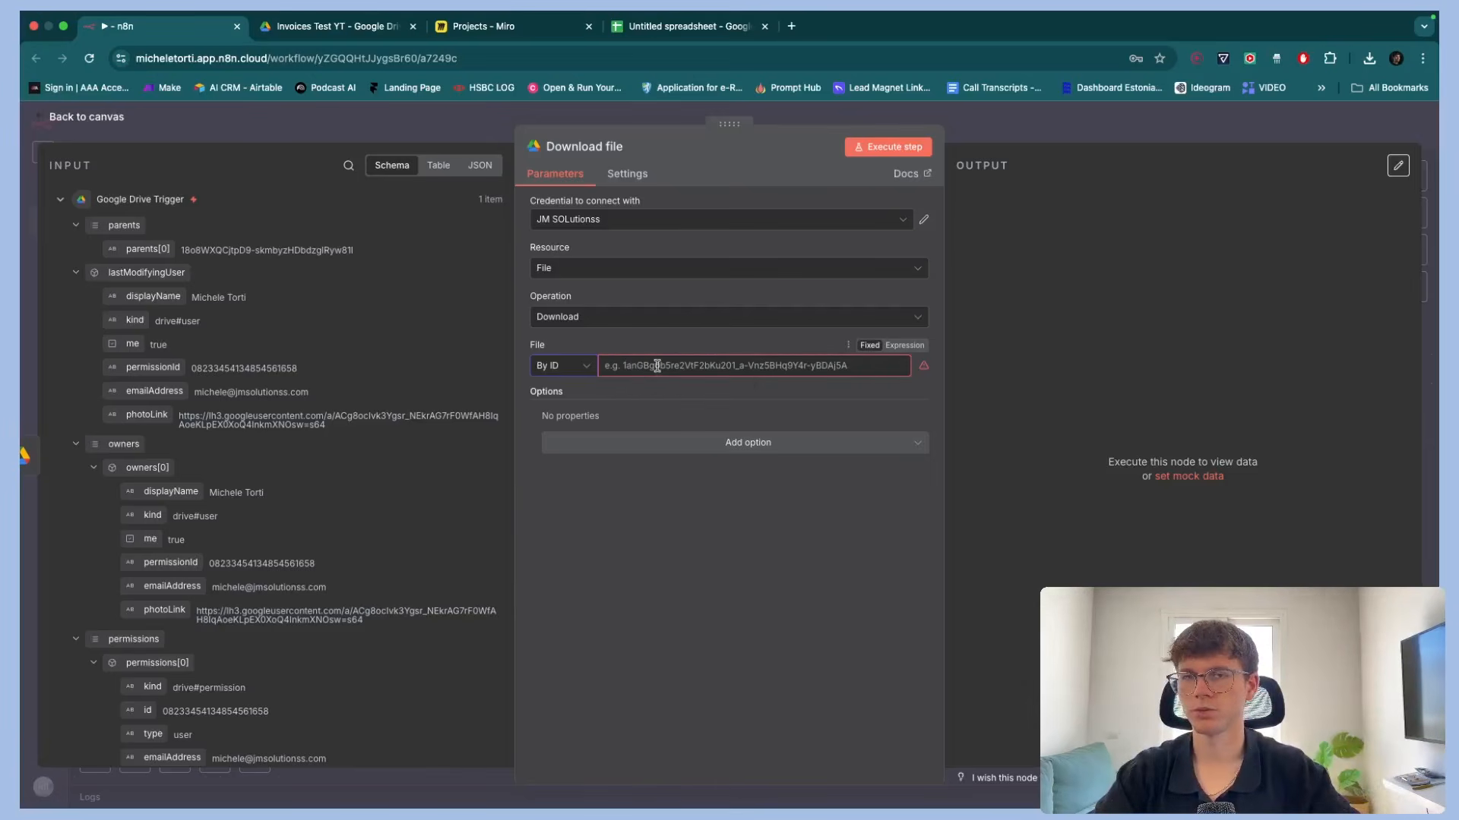
Search the input fields for id and map the trigger's id into the File ID as {{ $json.id }}
{"action": "scroll", "coordinate": [391, 440], "scroll_direction": "down", "scroll_amount": 5}
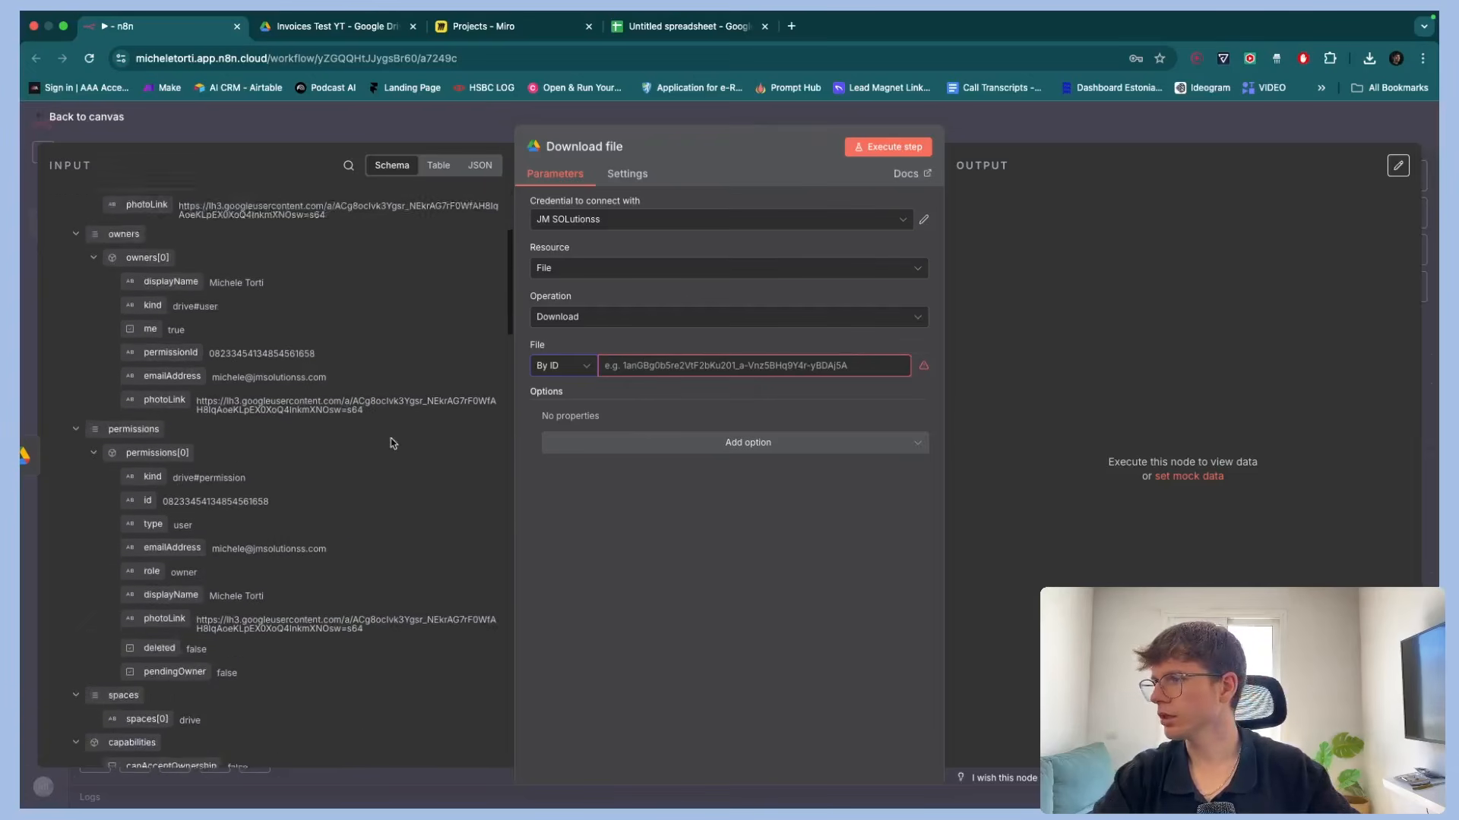
{"action": "scroll", "coordinate": [357, 304], "scroll_direction": "up", "scroll_amount": 5}
{"action": "left_click", "coordinate": [348, 166]}
{"action": "type", "text": "id"}
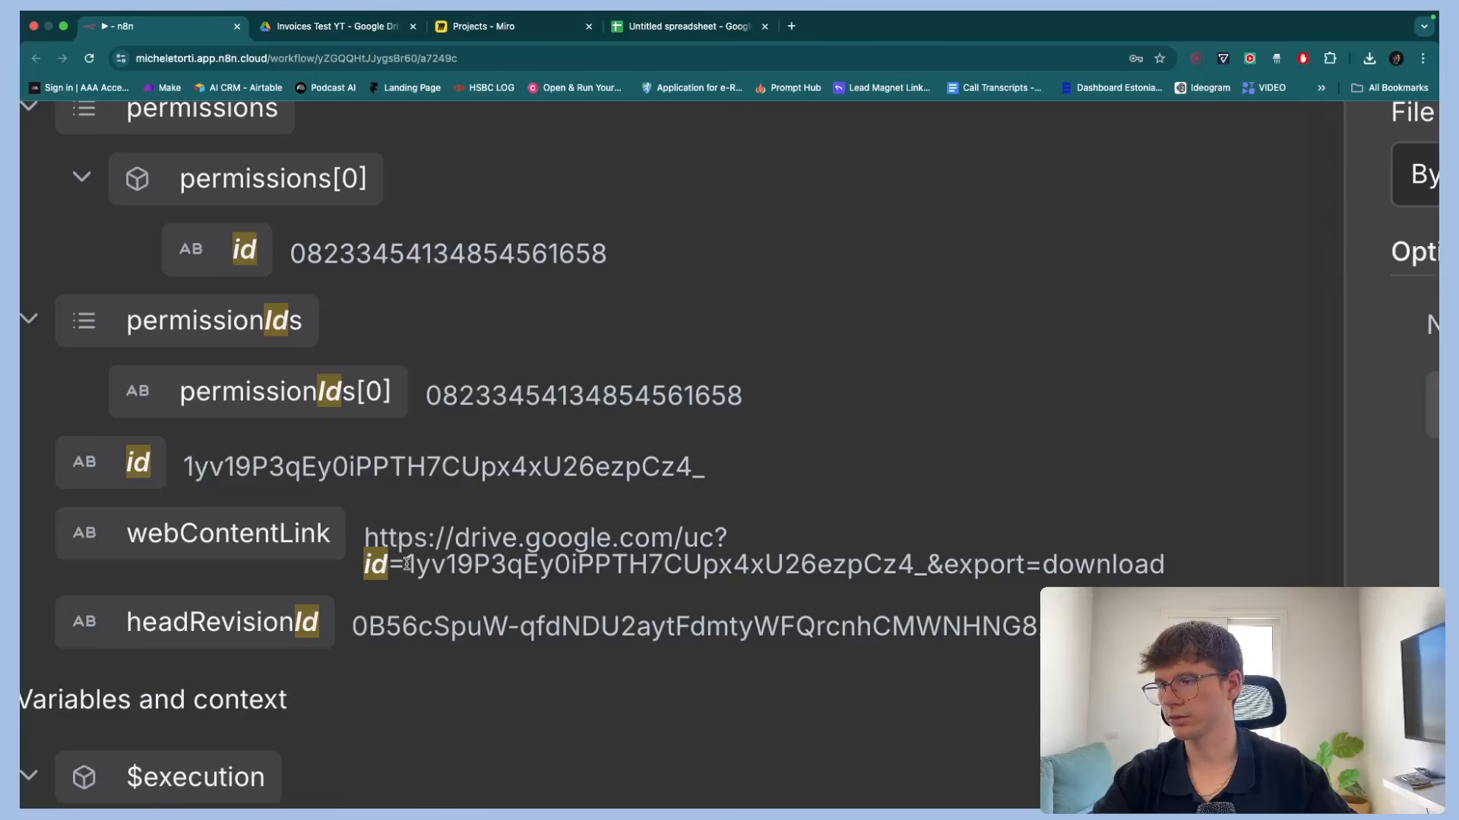
{"action": "left_click_drag", "start_coordinate": [407, 563], "coordinate": [469, 564]}
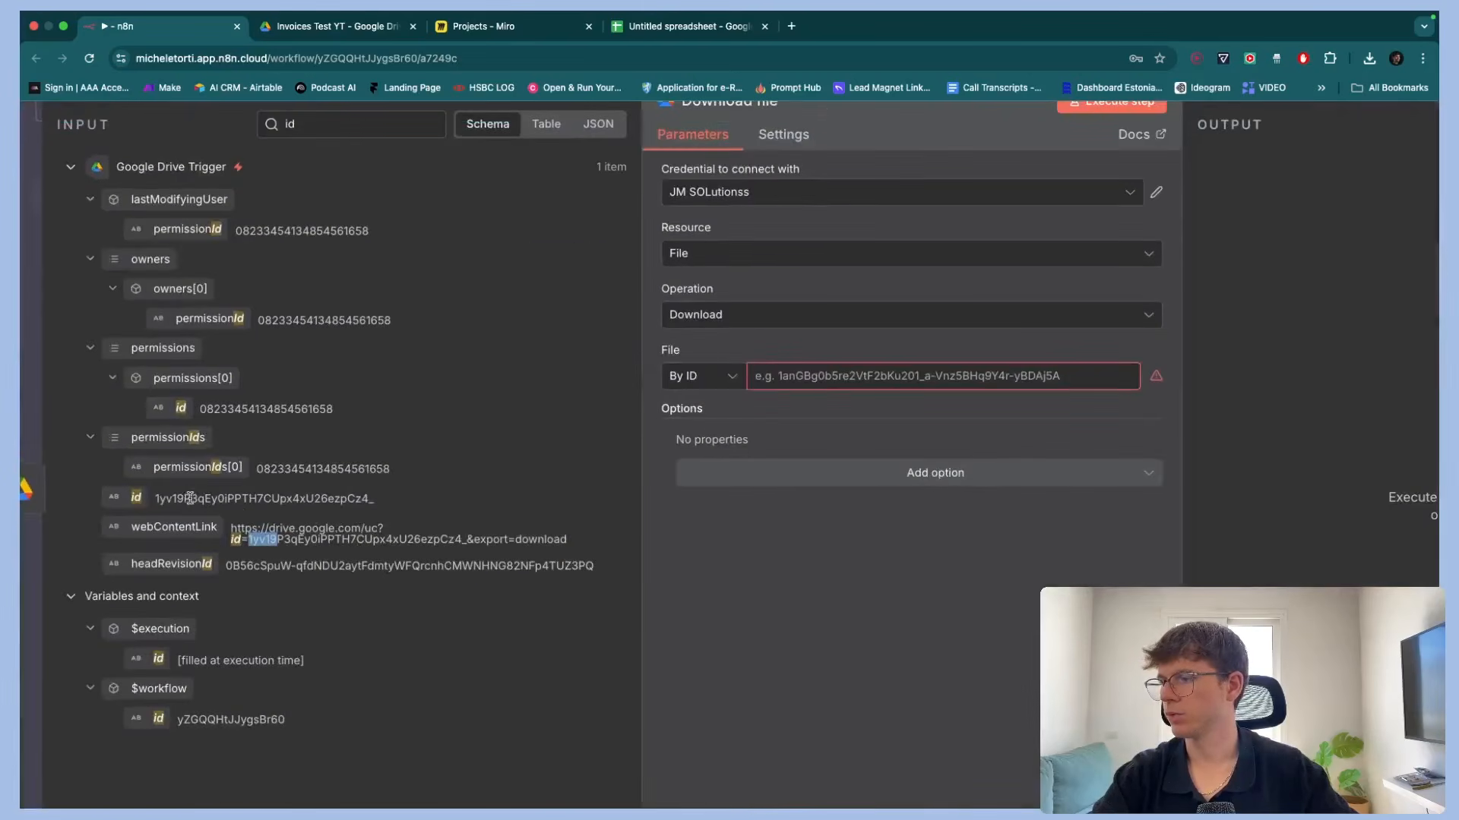
{"action": "left_click_drag", "start_coordinate": [119, 498], "coordinate": [772, 384]}
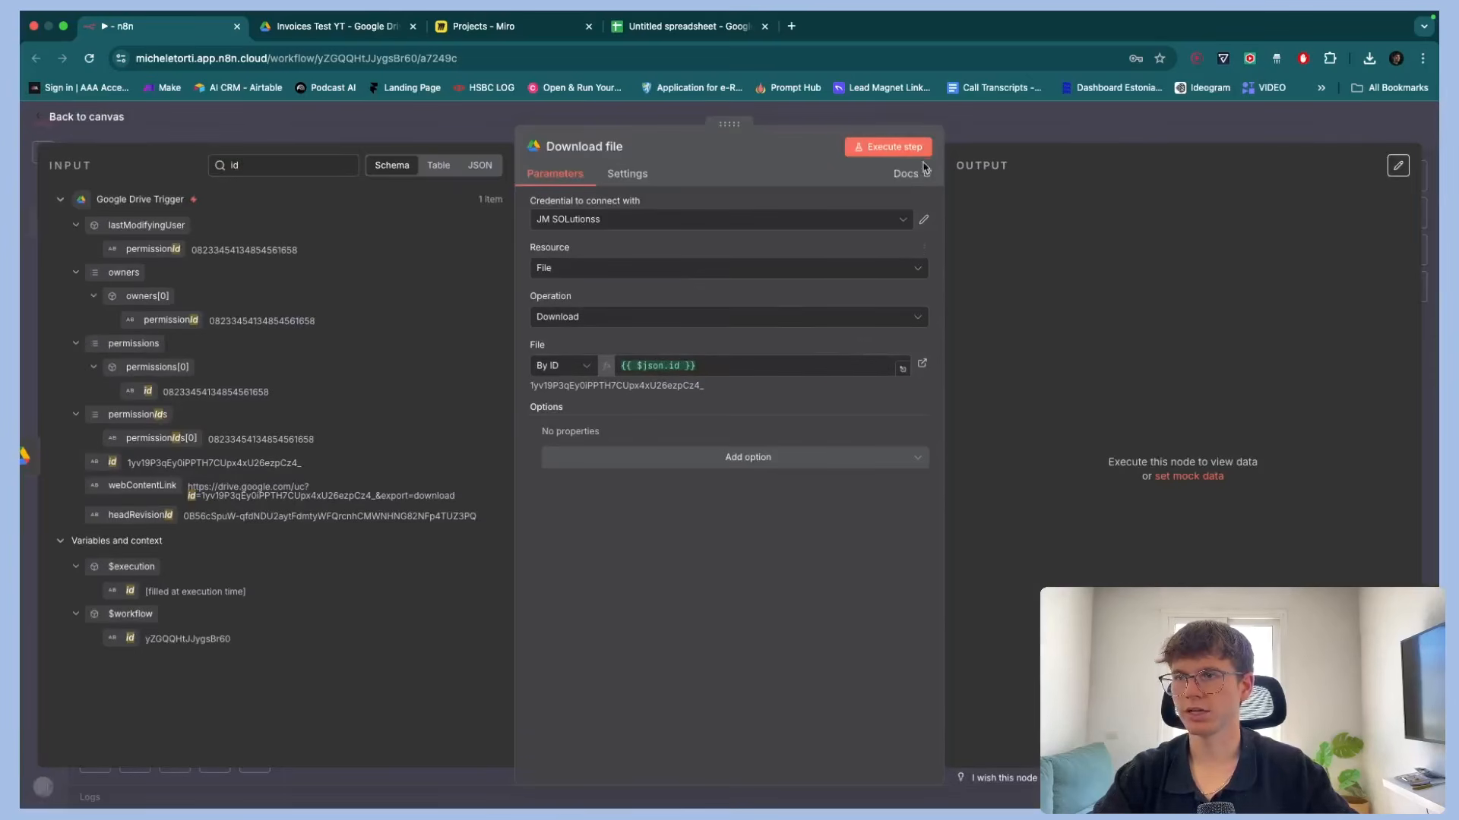
Execute the Download file step and return to the canvas
{"action": "left_click", "coordinate": [887, 147]}
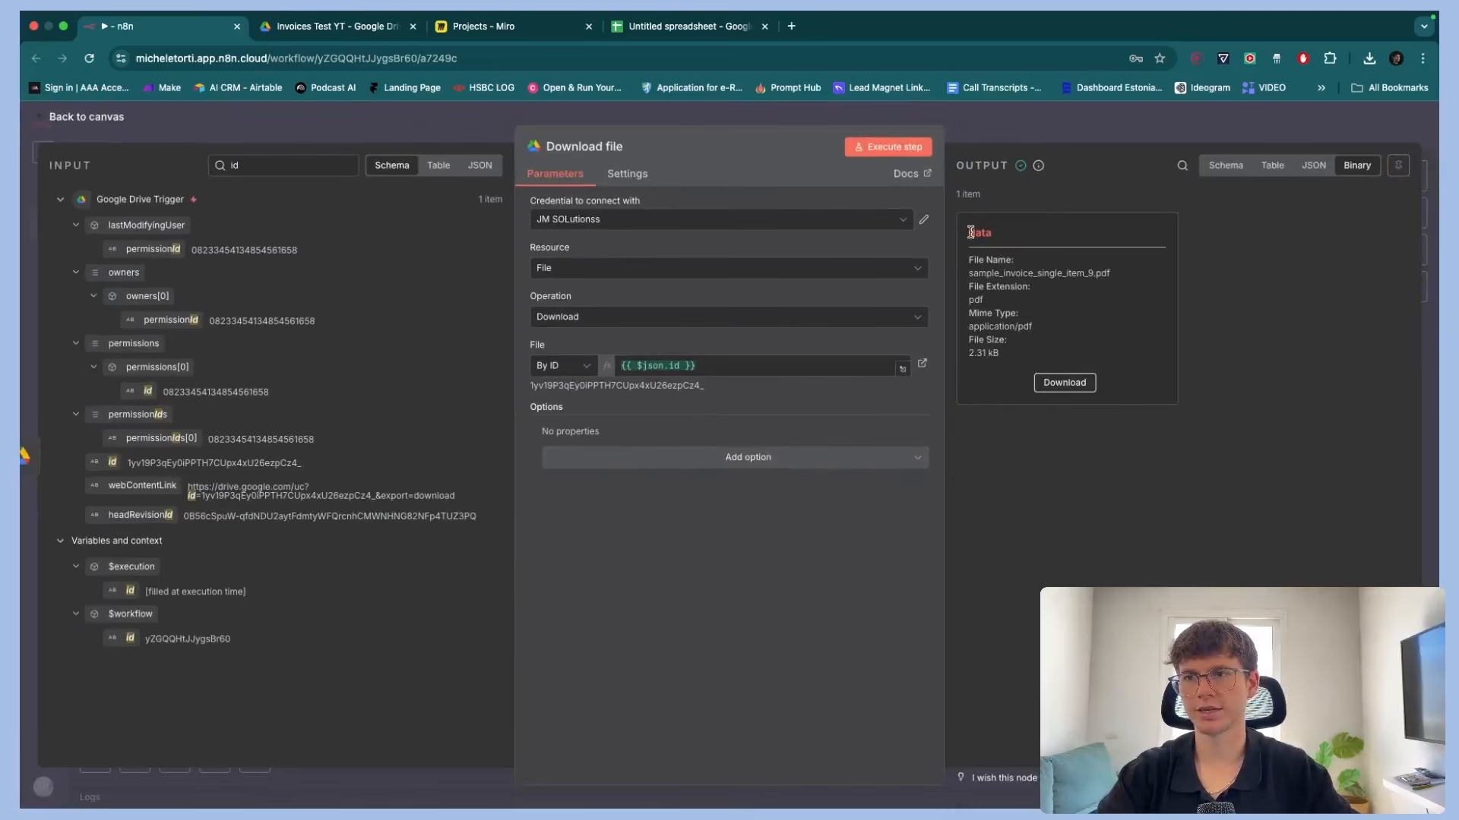
{"action": "left_click", "coordinate": [1095, 134]}
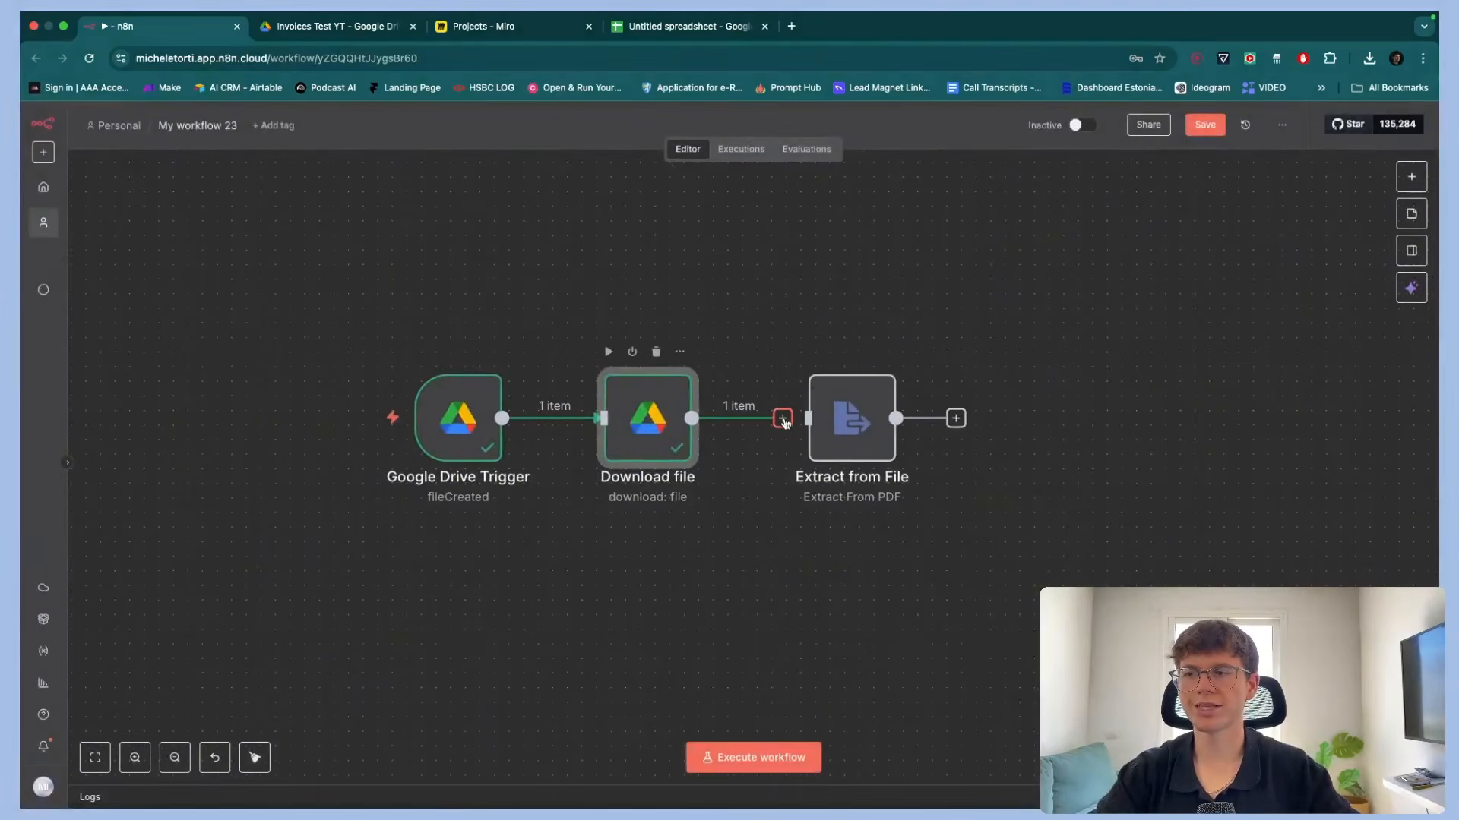
{"action": "scroll", "coordinate": [777, 302], "scroll_direction": "left", "scroll_amount": 3}
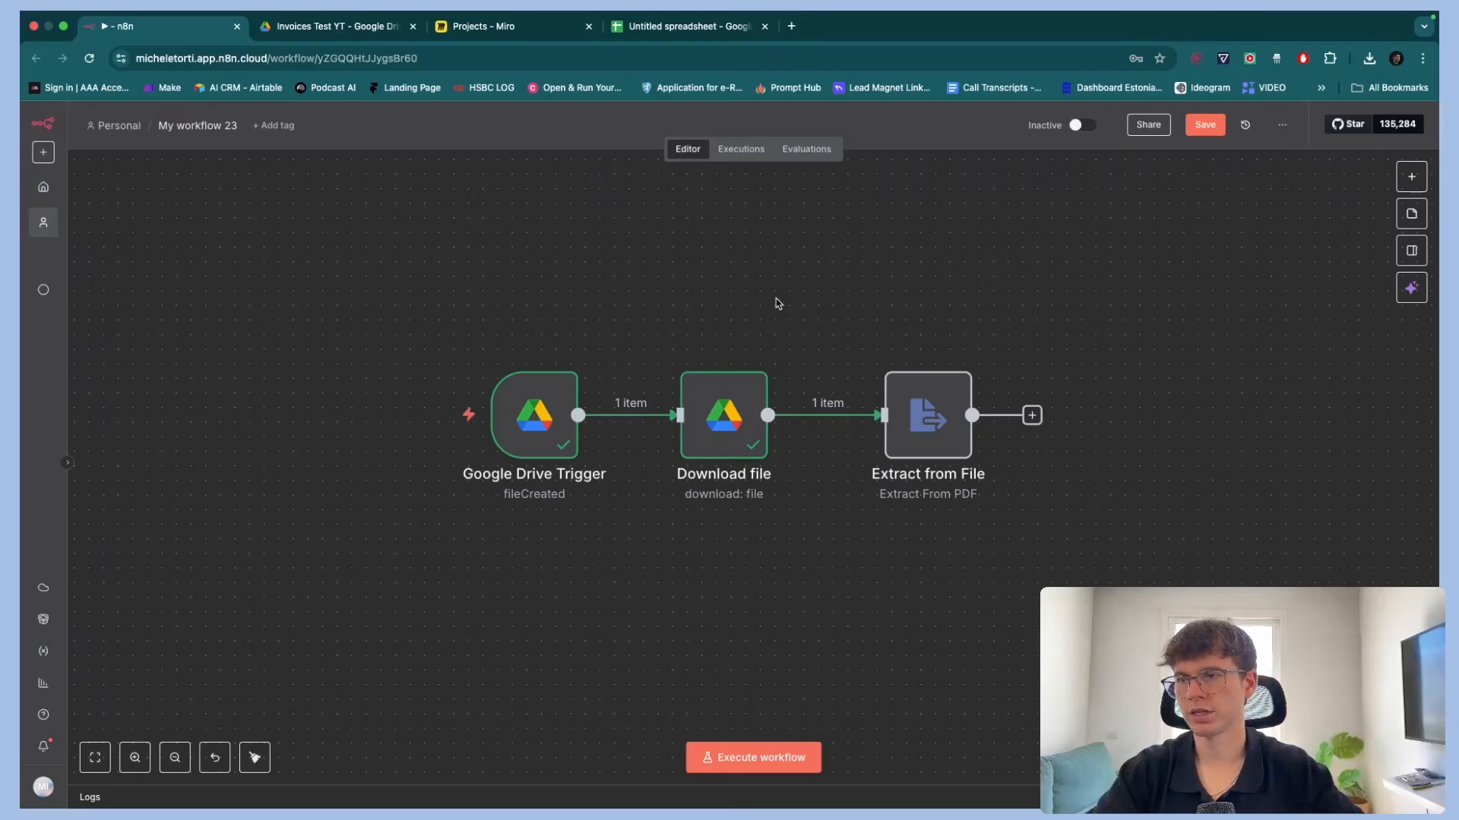
Open the Extract from File node and execute the step on the data binary field
{"action": "double_click", "coordinate": [910, 416]}
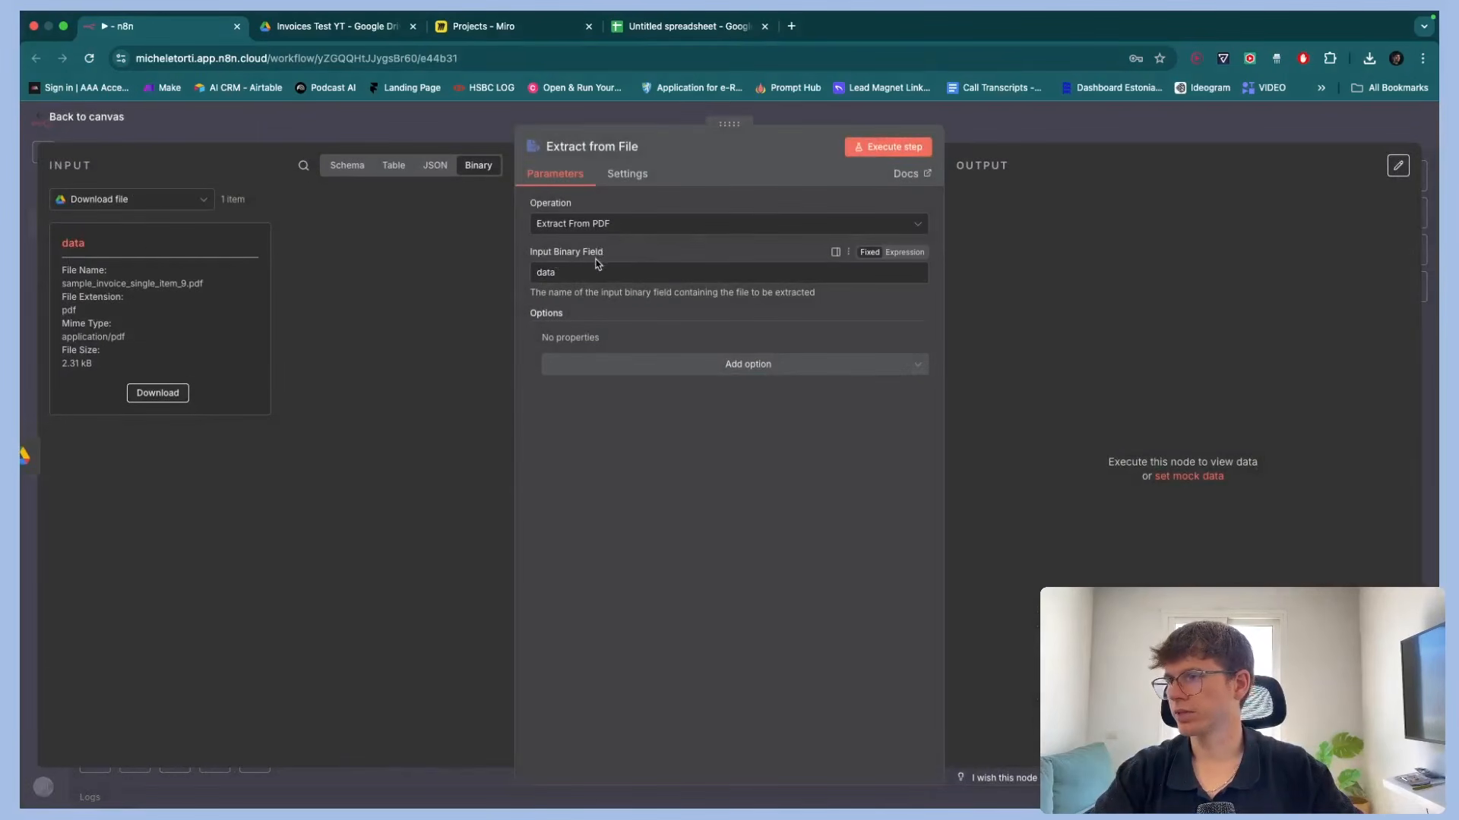
{"action": "left_click_drag", "start_coordinate": [557, 272], "coordinate": [518, 272]}
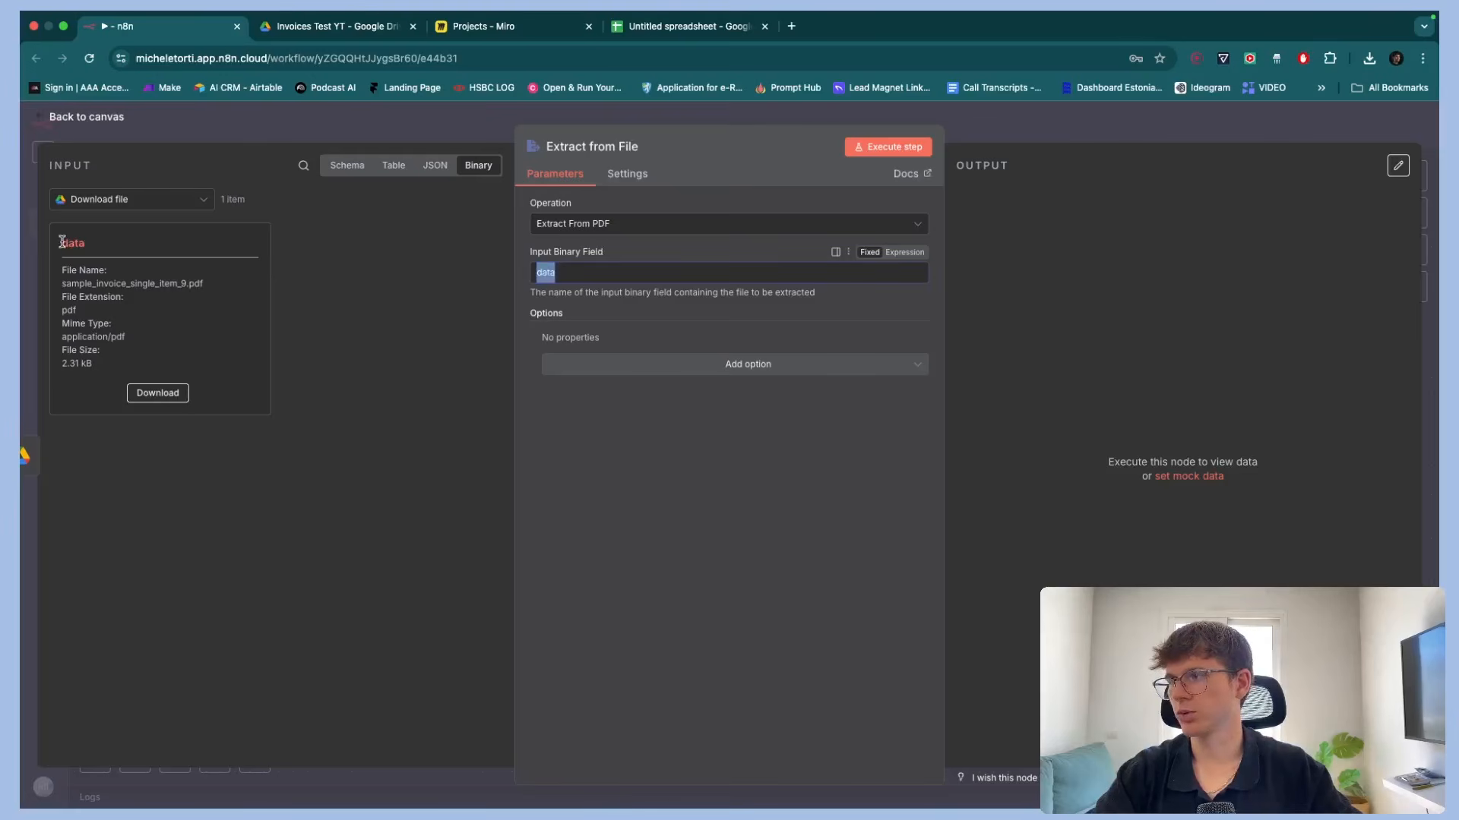
{"action": "left_click", "coordinate": [912, 146]}
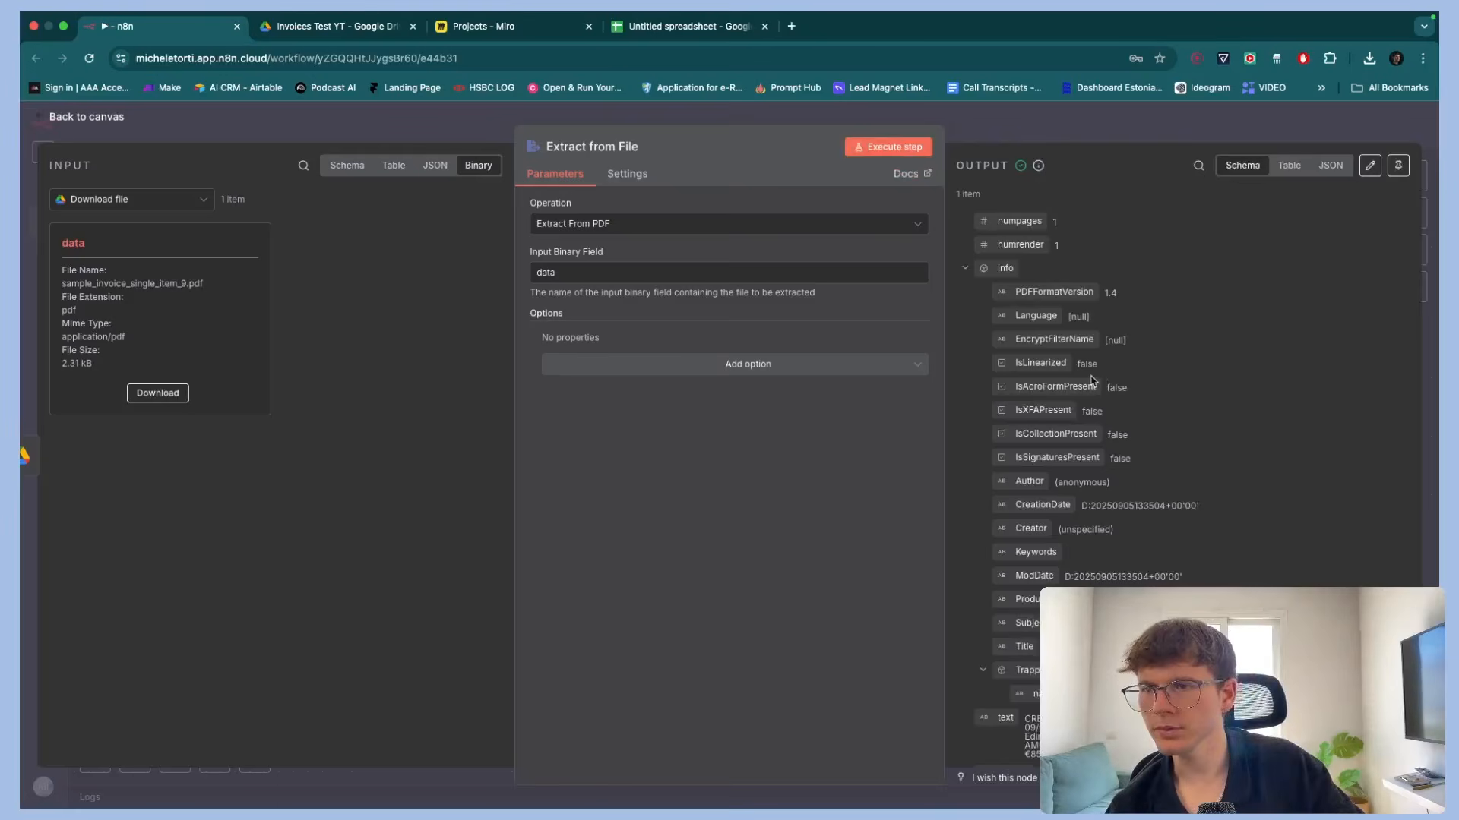
Examine the extracted PDF text in the step's output, then return to the canvas
{"action": "scroll", "coordinate": [1092, 379], "scroll_direction": "down", "scroll_amount": 2}
{"action": "scroll", "coordinate": [1091, 380], "scroll_direction": "up", "scroll_amount": 2}
{"action": "scroll", "coordinate": [1092, 380], "scroll_direction": "down", "scroll_amount": 2}
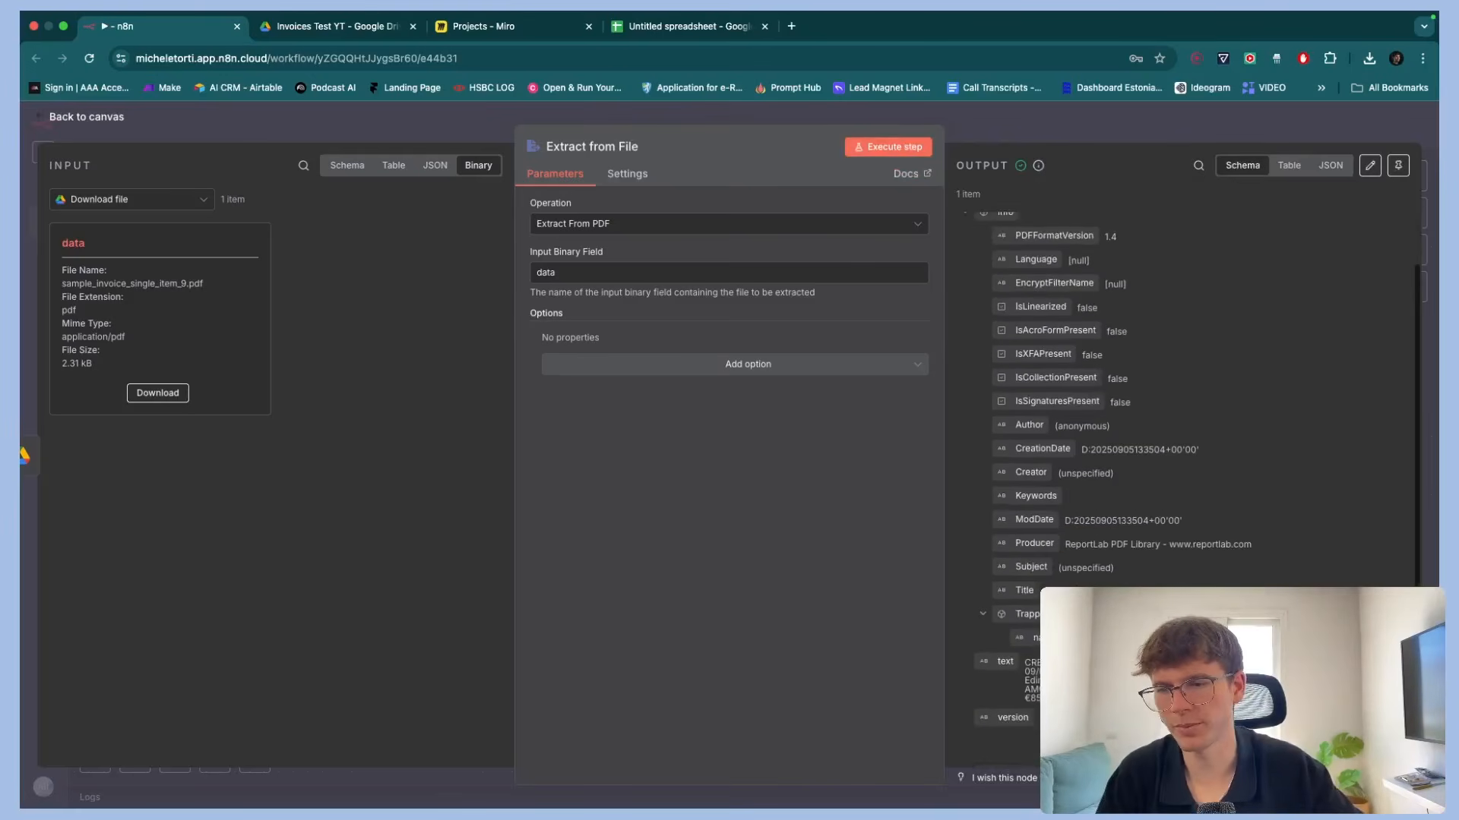
{"action": "scroll", "coordinate": [1166, 685], "scroll_direction": "up", "scroll_amount": 5}
{"action": "scroll", "coordinate": [1166, 685], "scroll_direction": "right", "scroll_amount": 3}
{"action": "scroll", "coordinate": [1166, 686], "scroll_direction": "down", "scroll_amount": 2}
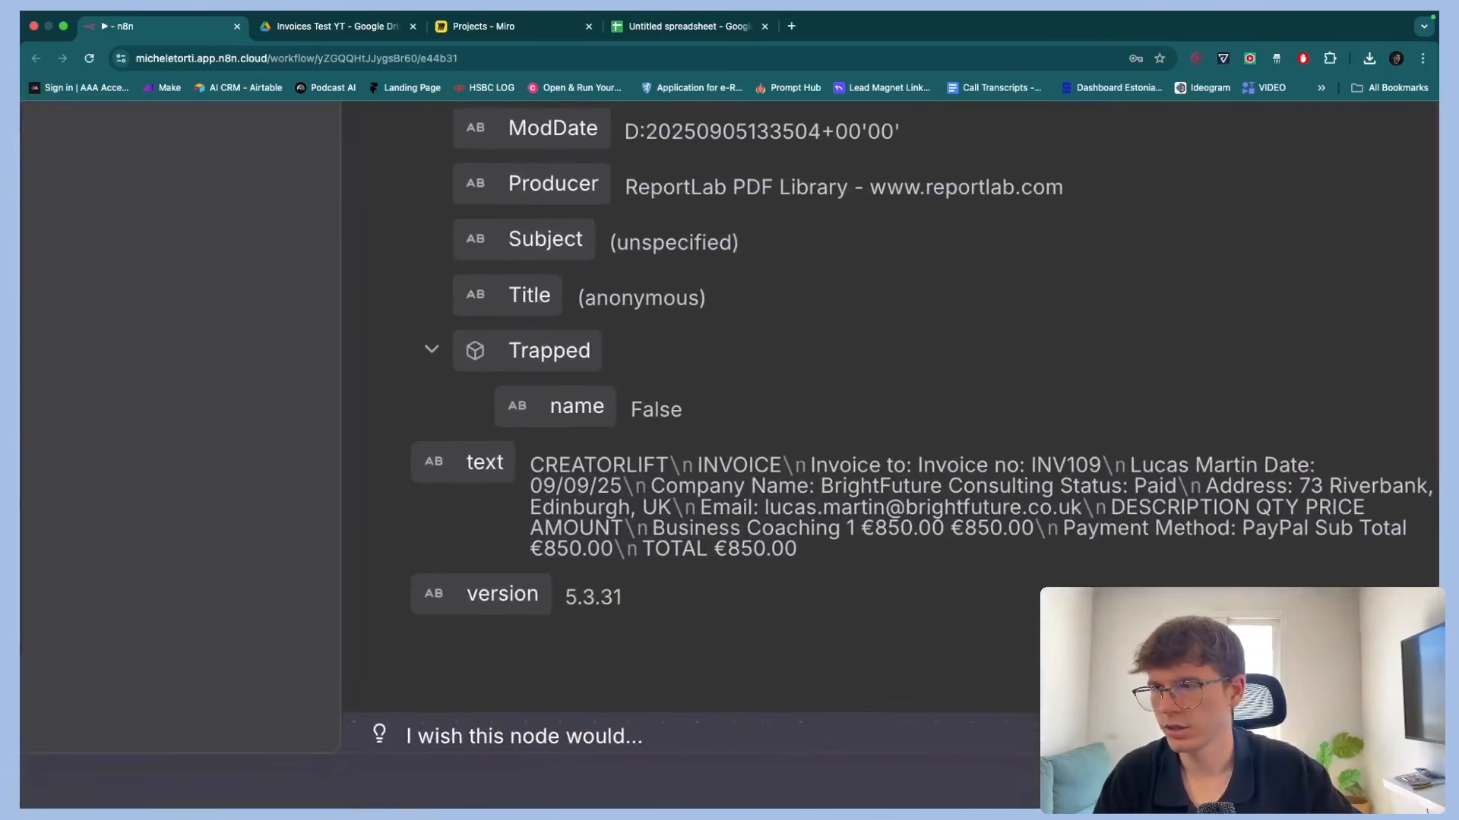
{"action": "scroll", "coordinate": [786, 507], "scroll_direction": "right", "scroll_amount": 2}
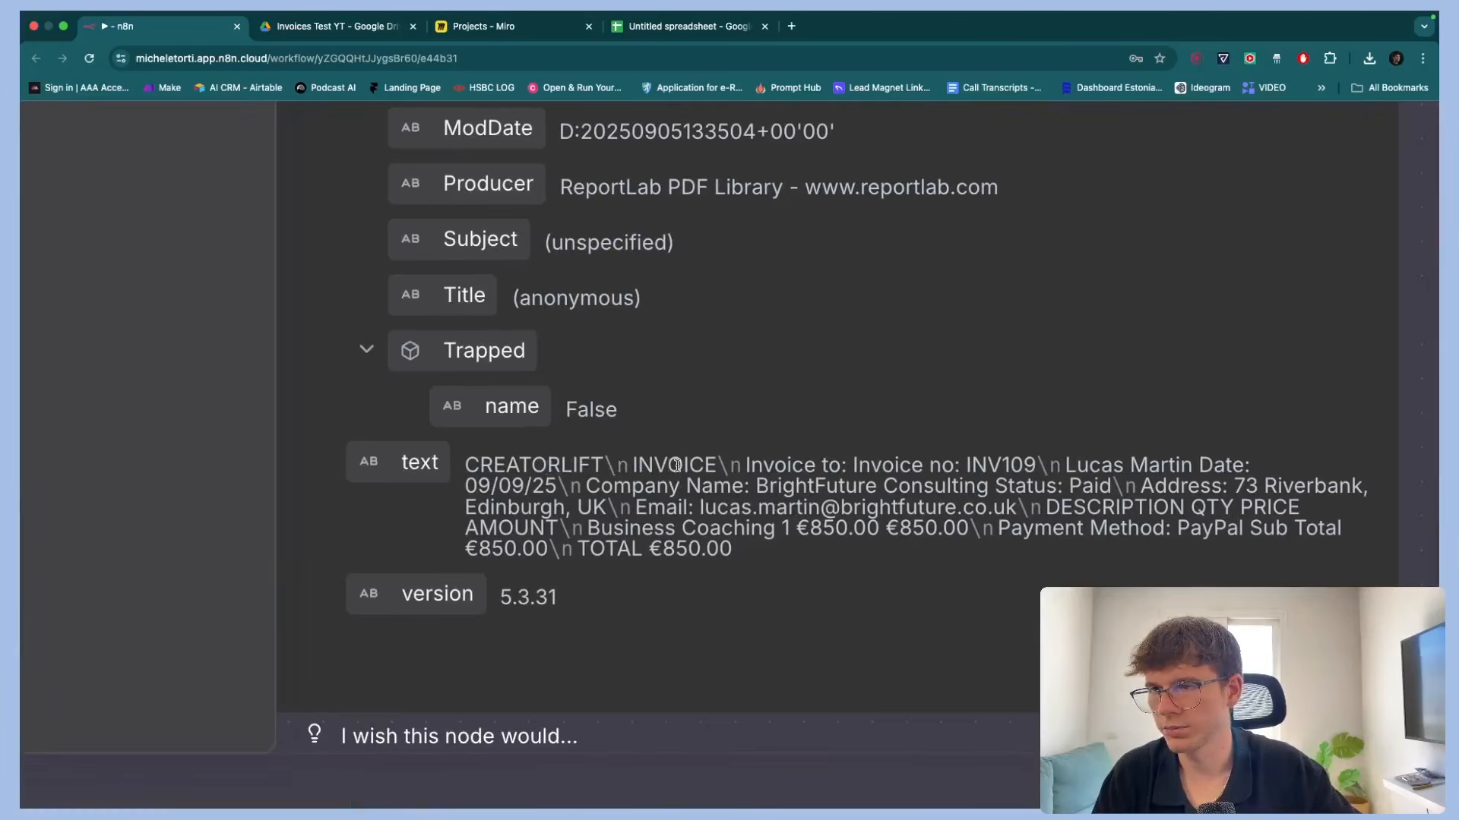
{"action": "left_click_drag", "start_coordinate": [987, 467], "coordinate": [1215, 475]}
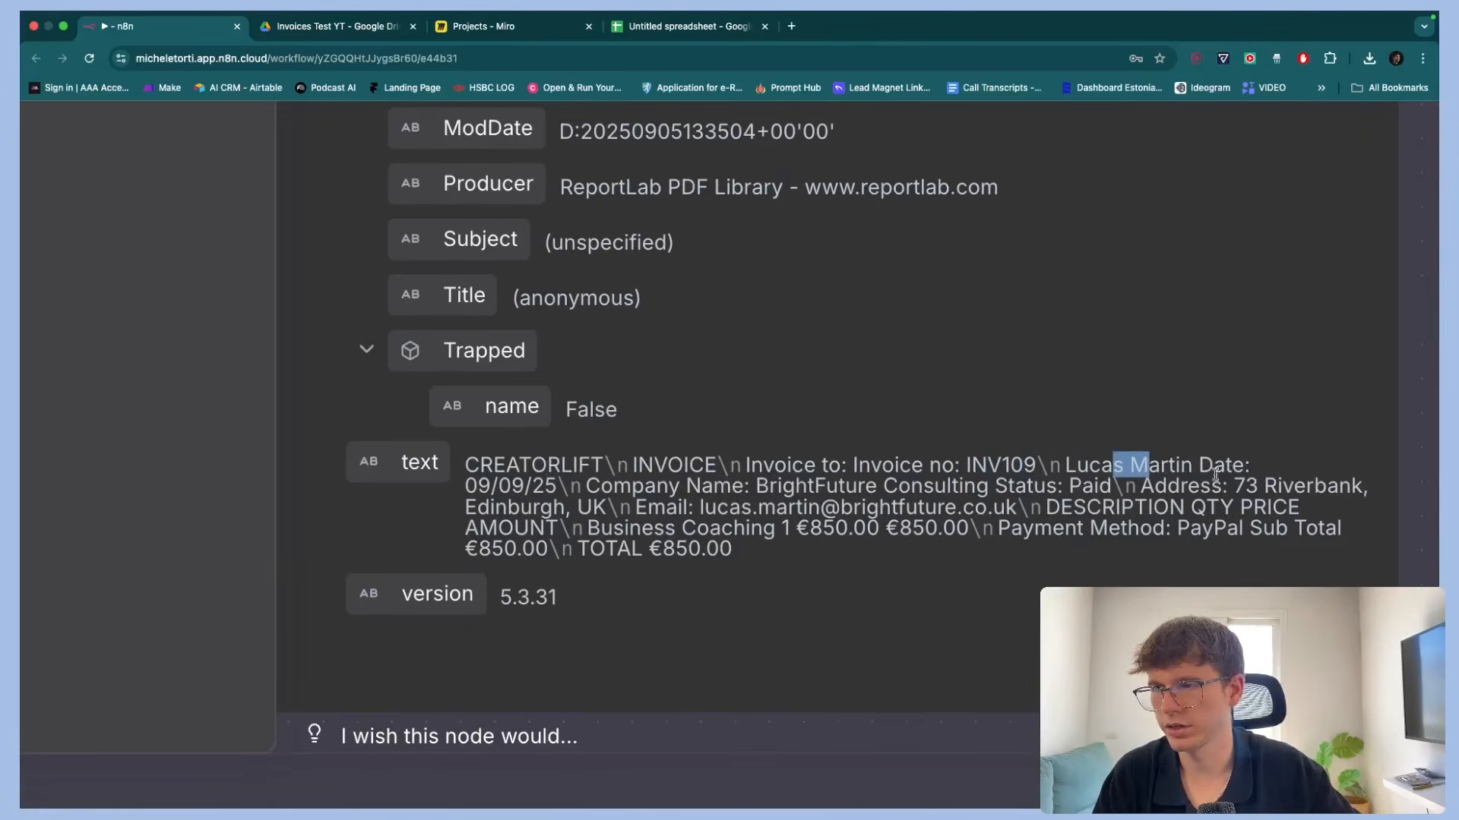
{"action": "scroll", "coordinate": [859, 518], "scroll_direction": "down", "scroll_amount": 5}
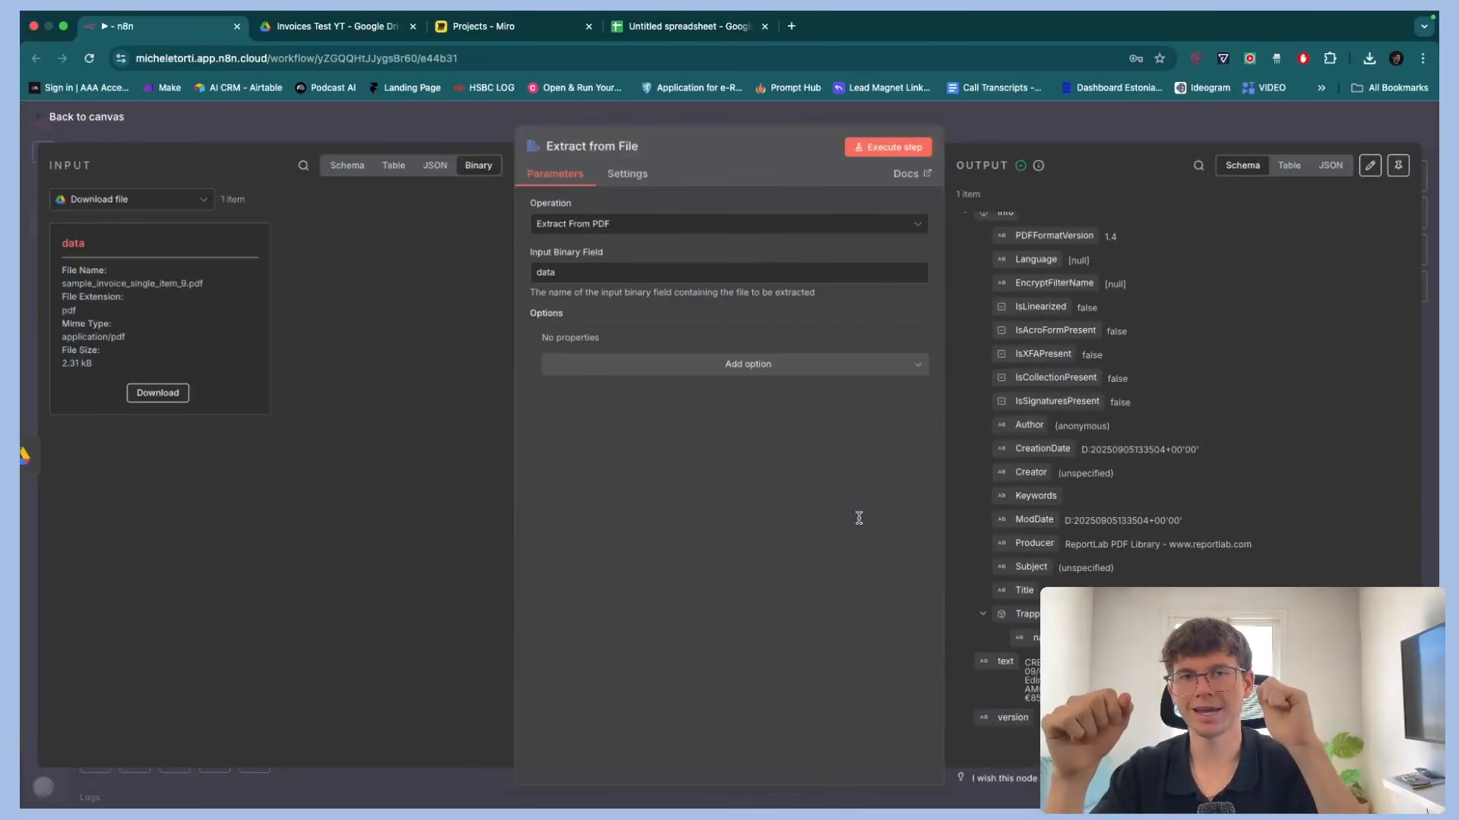
{"action": "key", "text": "Escape"}
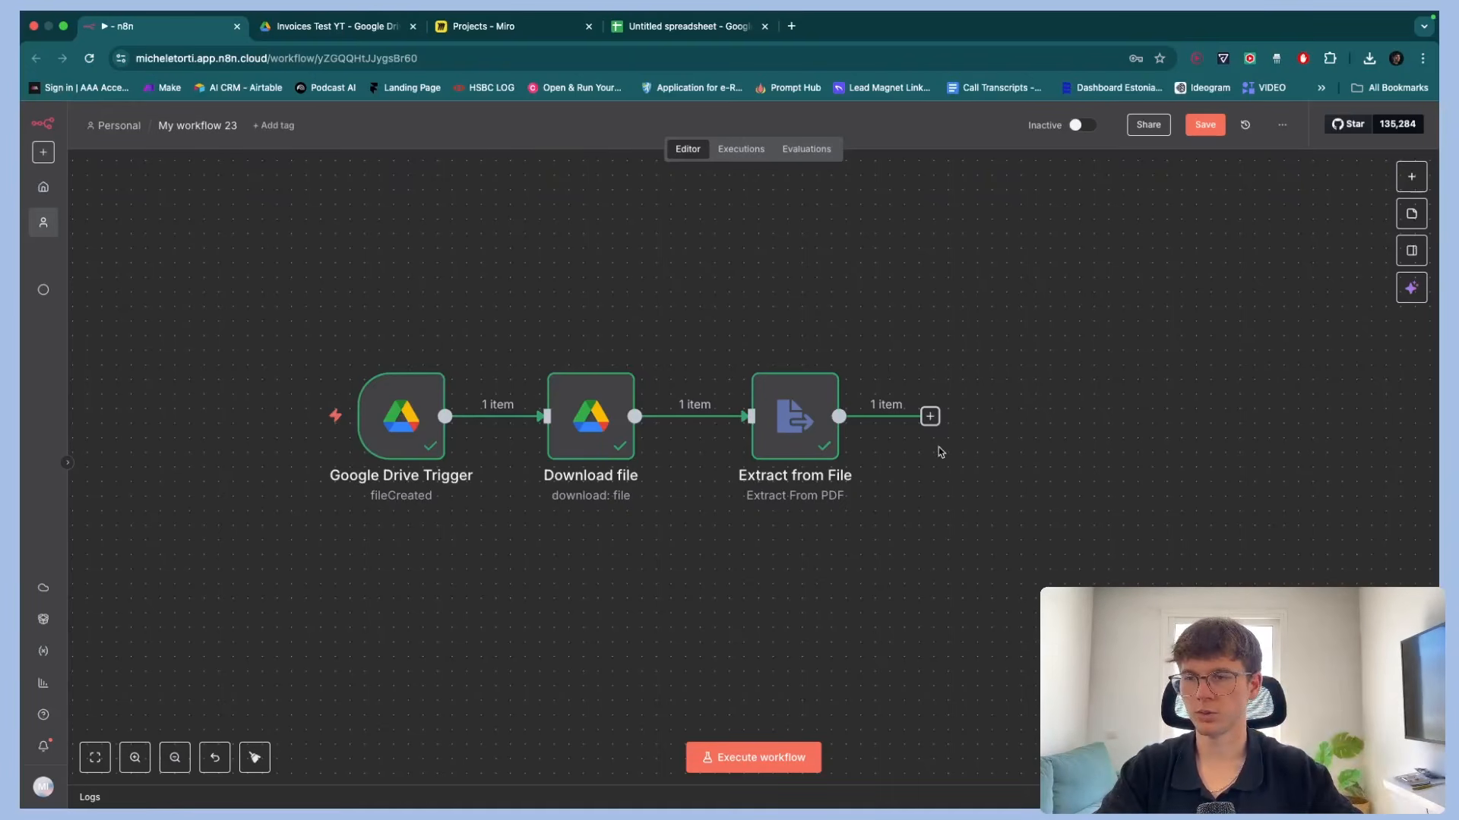
Add an Information Extractor node after the Extract from File node
{"action": "left_click", "coordinate": [930, 418]}
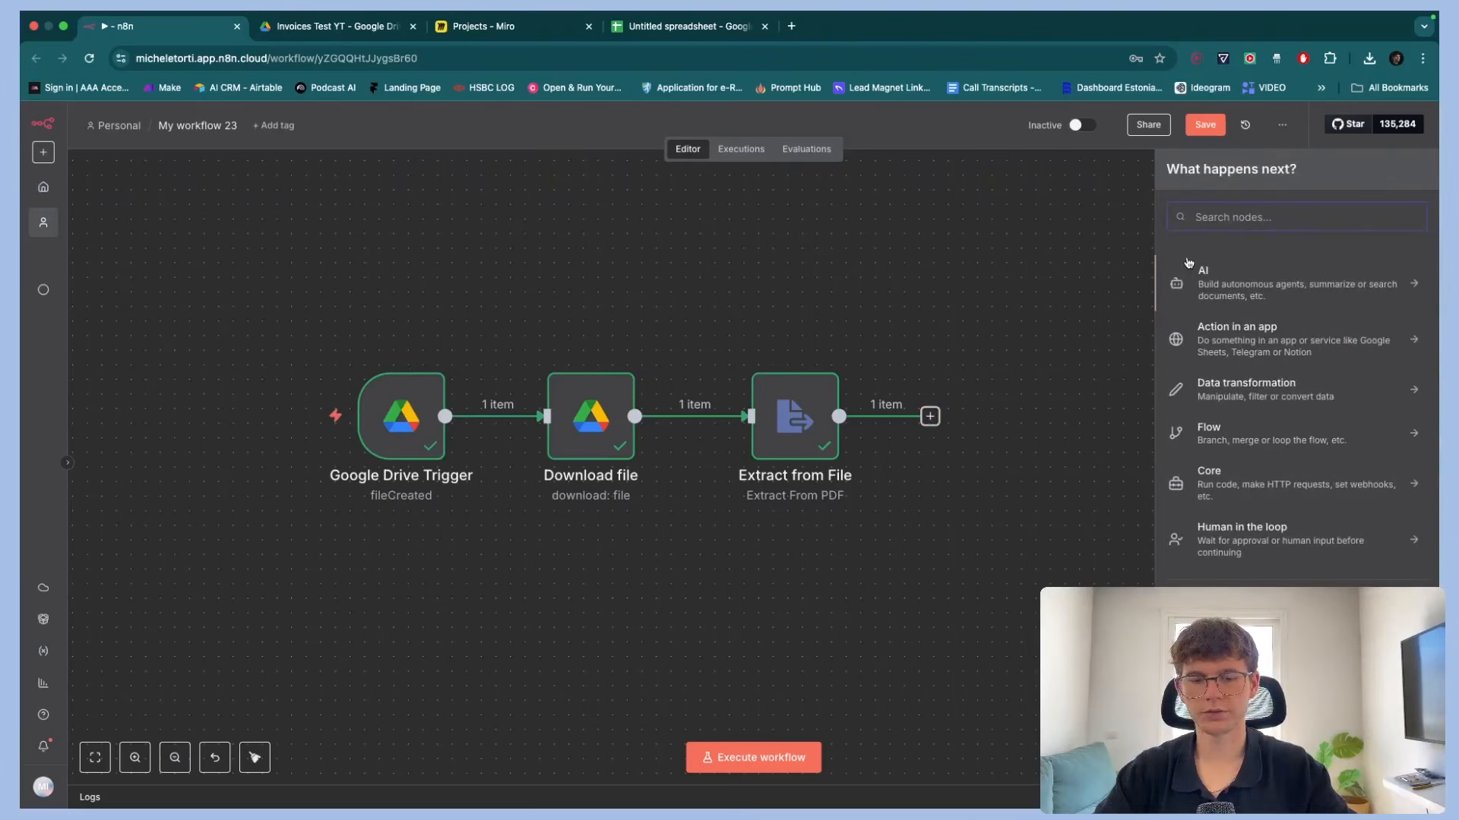
{"action": "type", "text": "inf"}
{"action": "type", "text": "omr"}
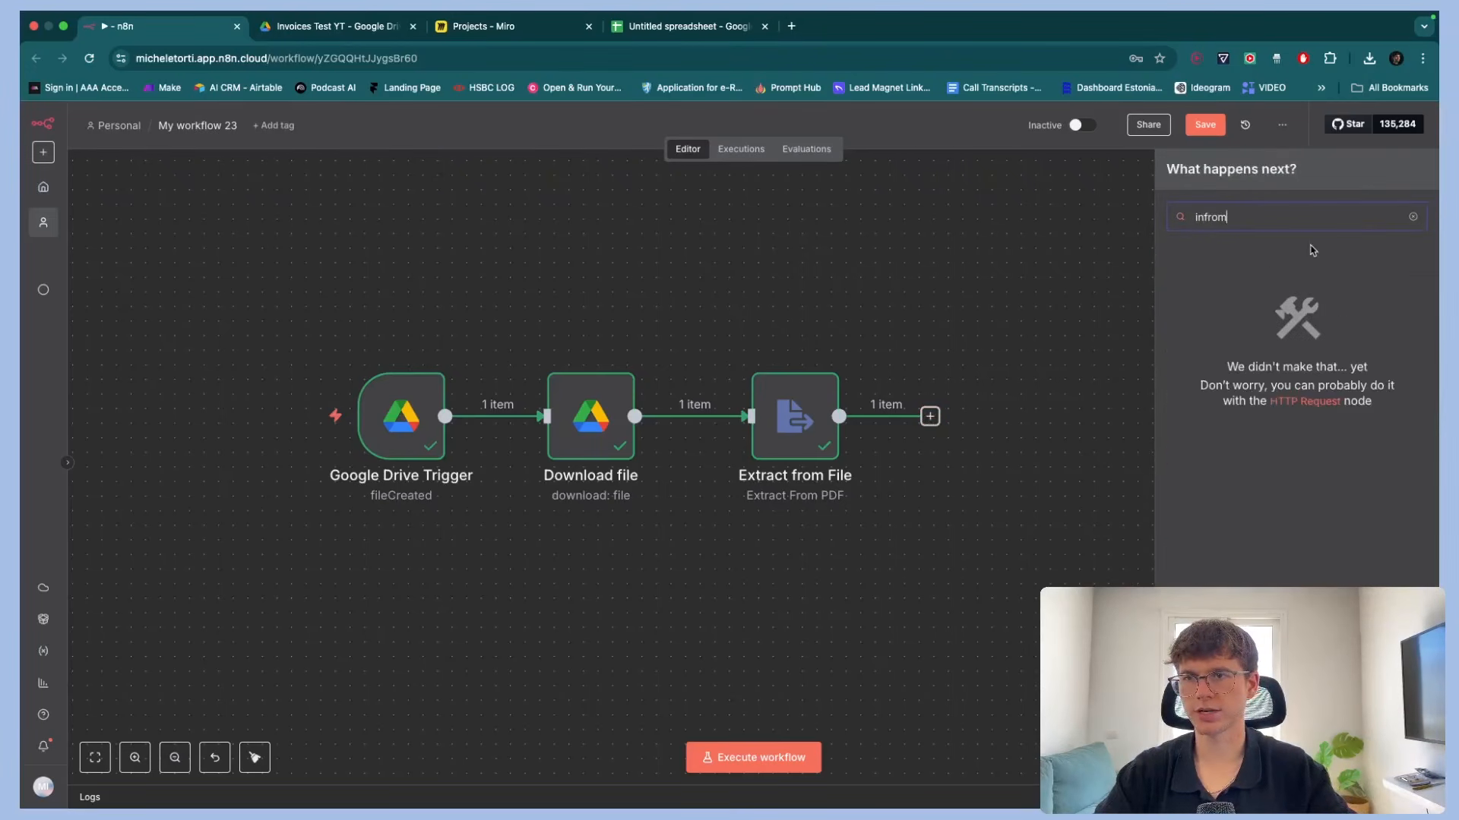
{"action": "key", "text": "BackSpace"}
{"action": "key", "text": "BackSpace"}
{"action": "left_click", "coordinate": [1240, 305]}
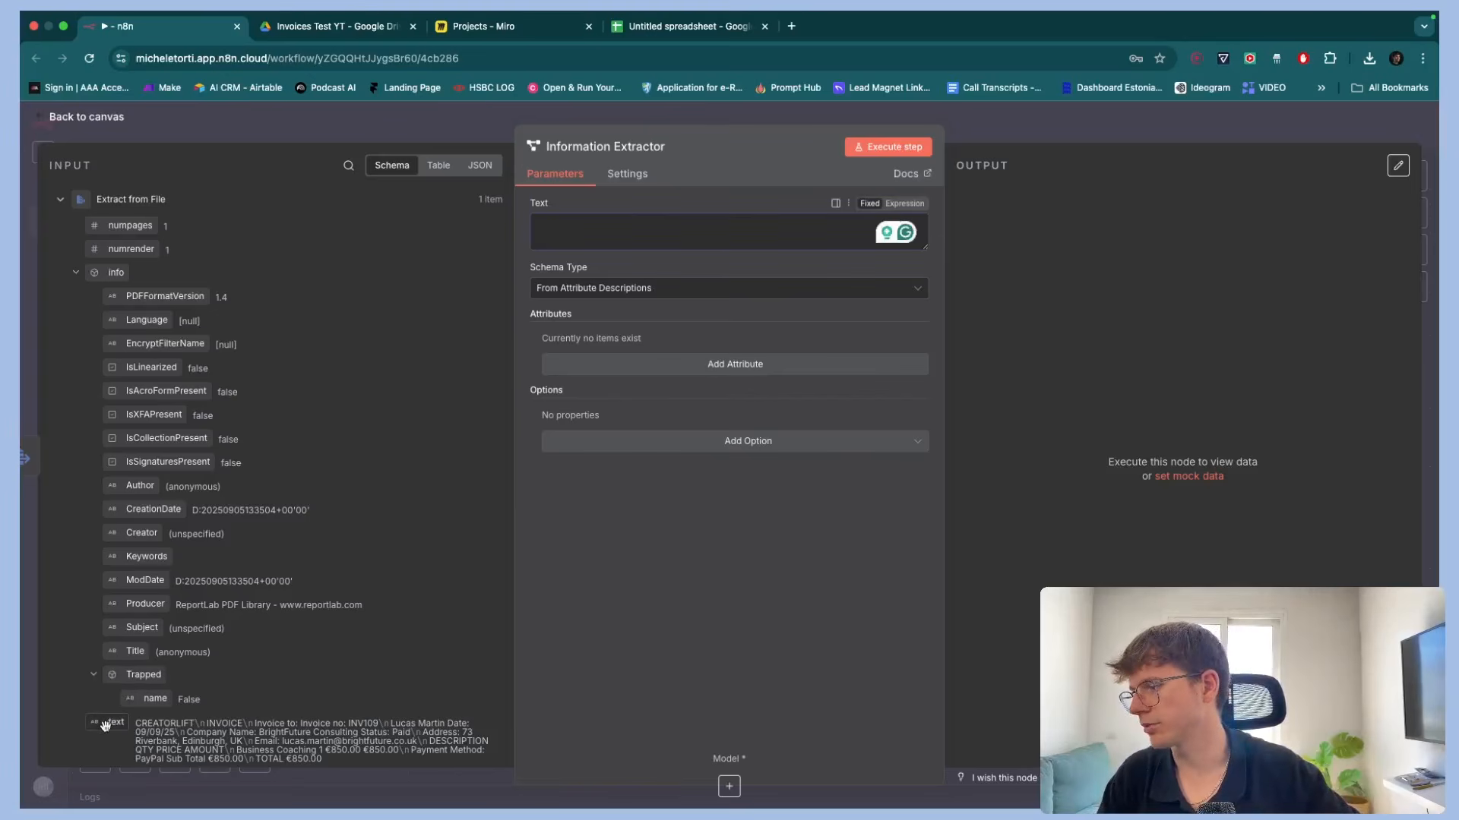
Map the extracted text field into the Information Extractor's Text as {{ $json.text }}
{"action": "left_click_drag", "start_coordinate": [116, 722], "coordinate": [608, 237]}
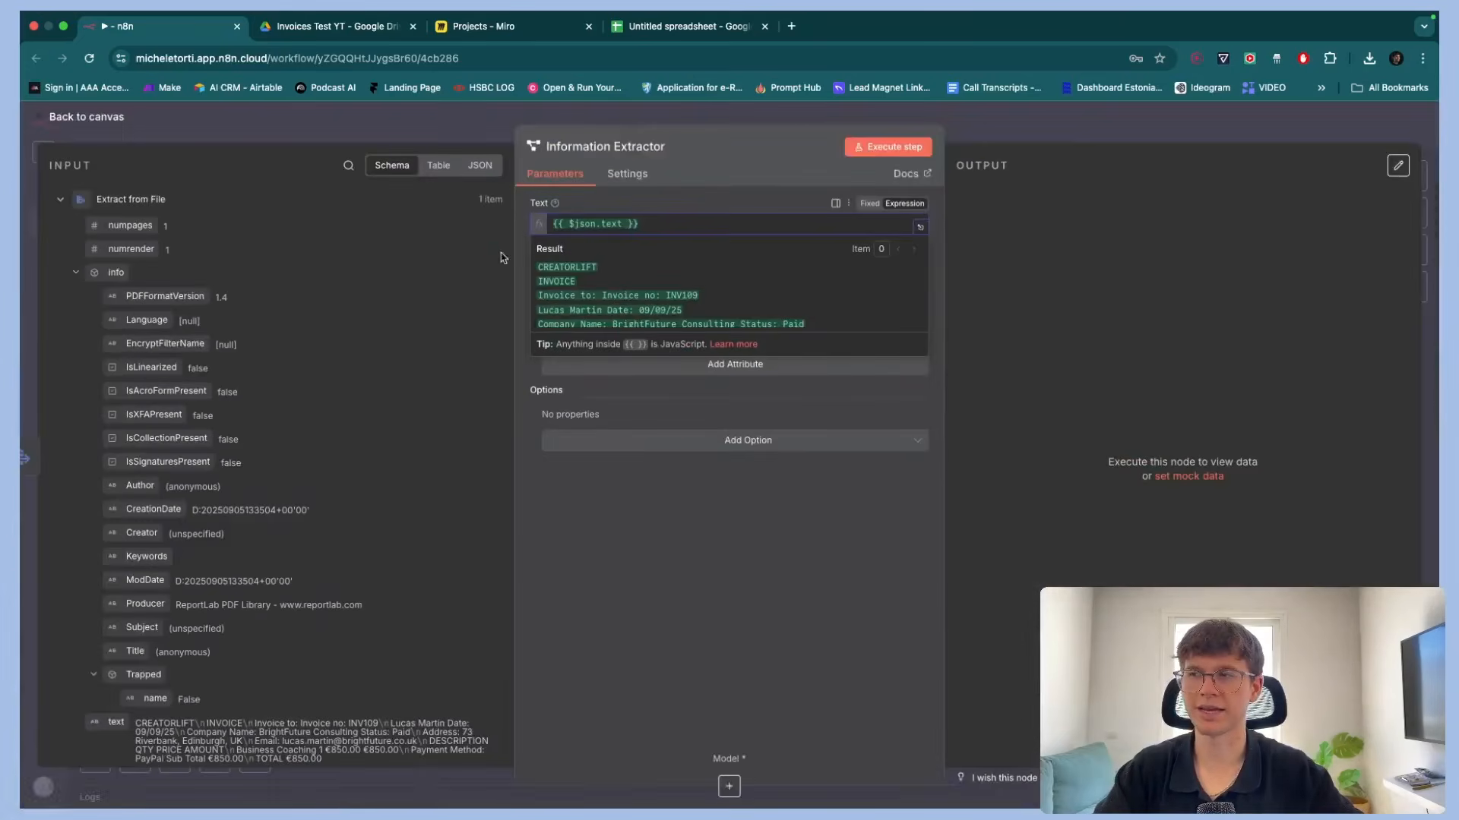
{"action": "scroll", "coordinate": [552, 277], "scroll_direction": "down", "scroll_amount": 2}
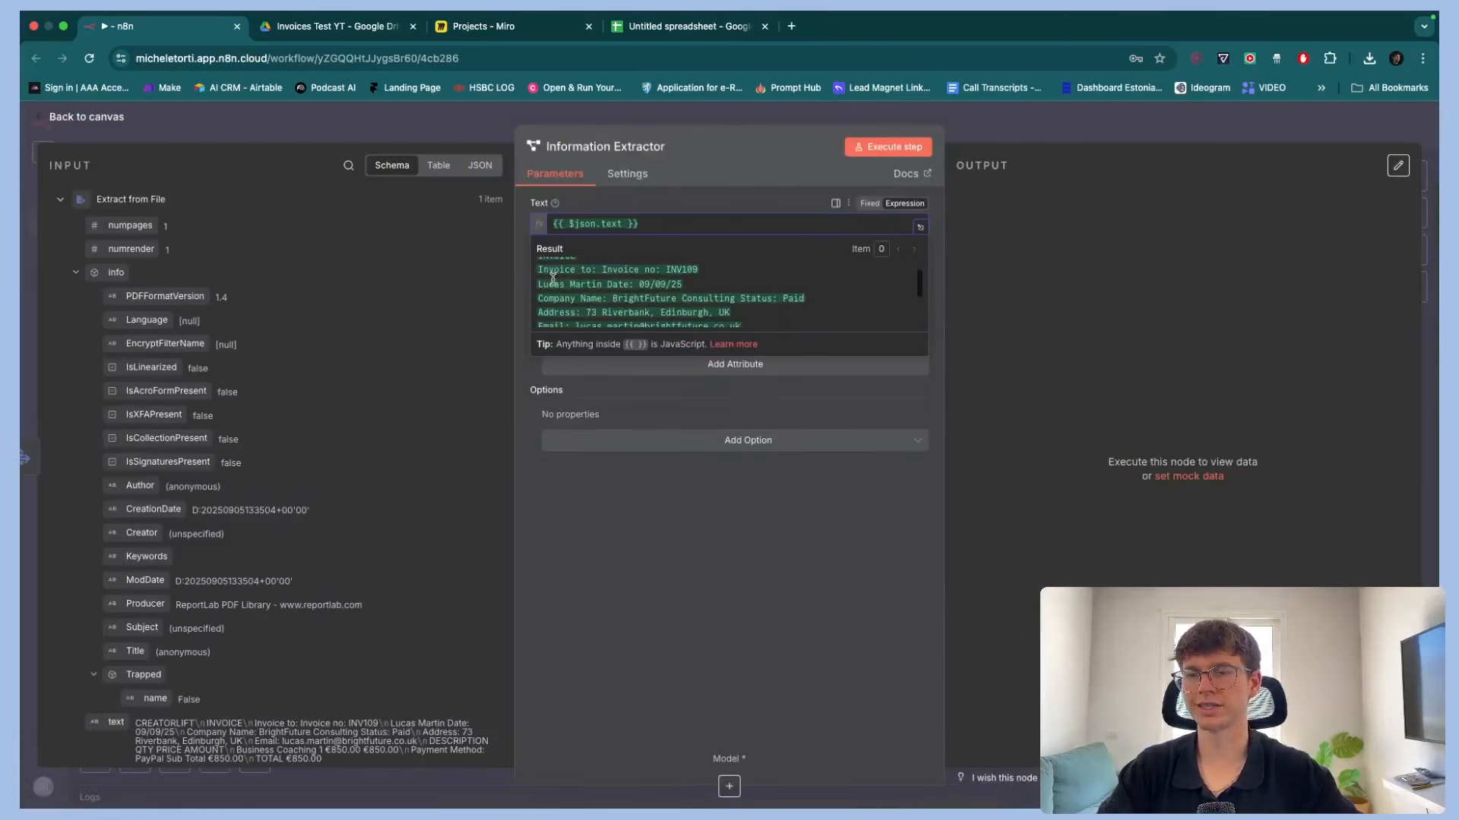
{"action": "scroll", "coordinate": [552, 278], "scroll_direction": "down", "scroll_amount": 3}
{"action": "scroll", "coordinate": [554, 280], "scroll_direction": "up", "scroll_amount": 5}
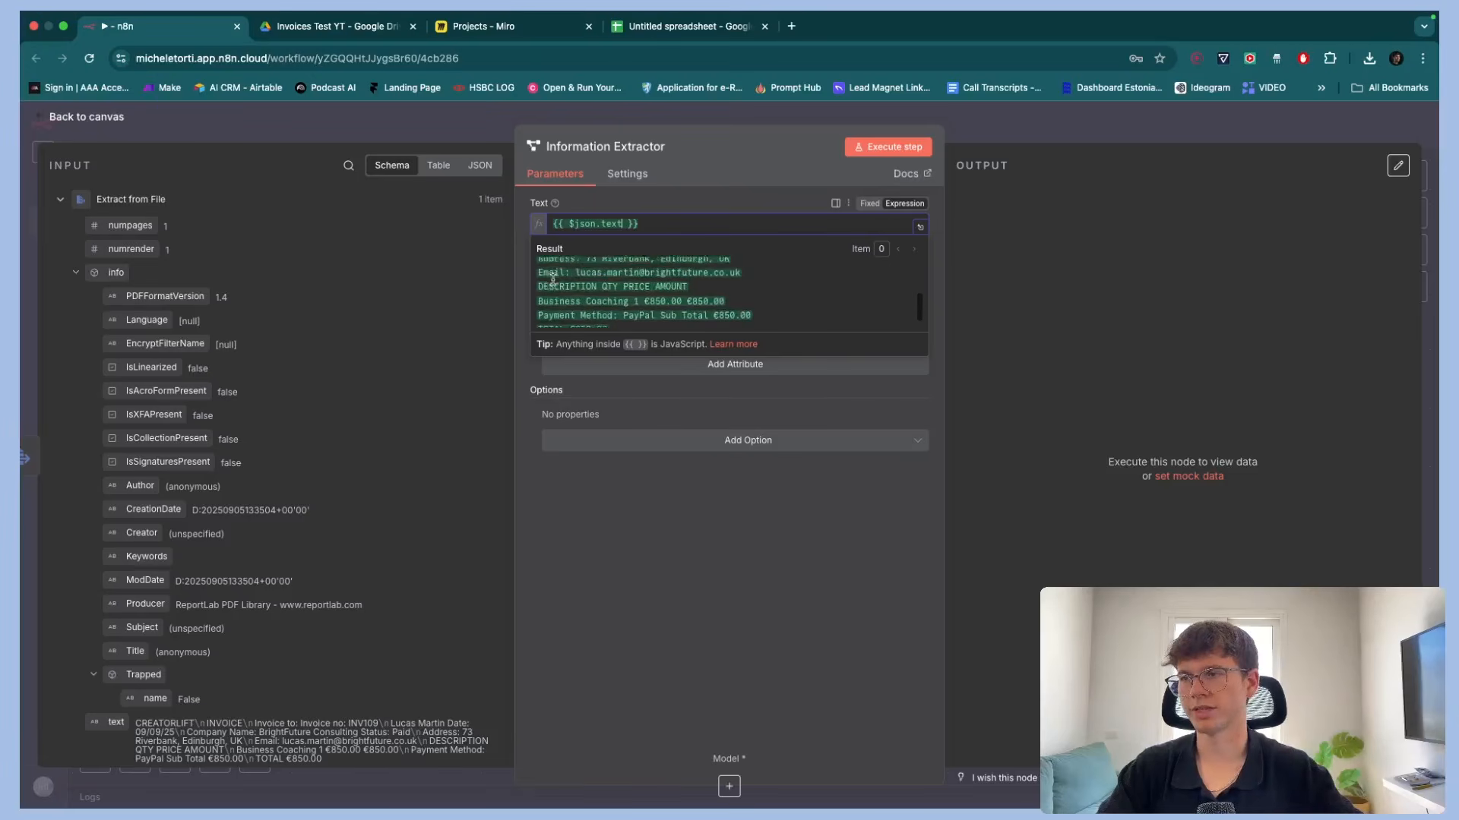
{"action": "left_click", "coordinate": [486, 299]}
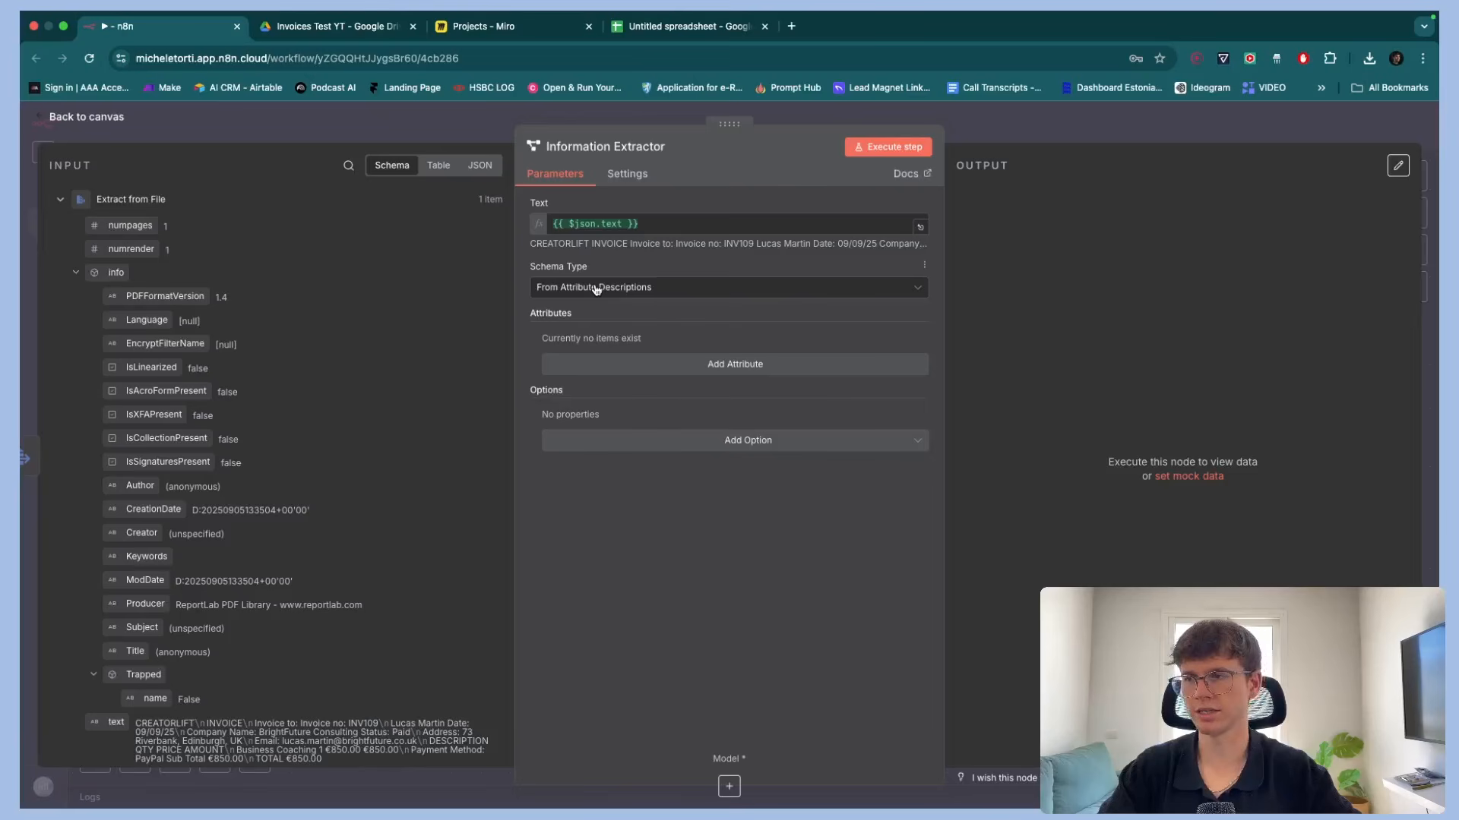
Add an attribute named Customer Name, checking the sample invoice PDF in Drive for the fields to capture
{"action": "left_click", "coordinate": [709, 364]}
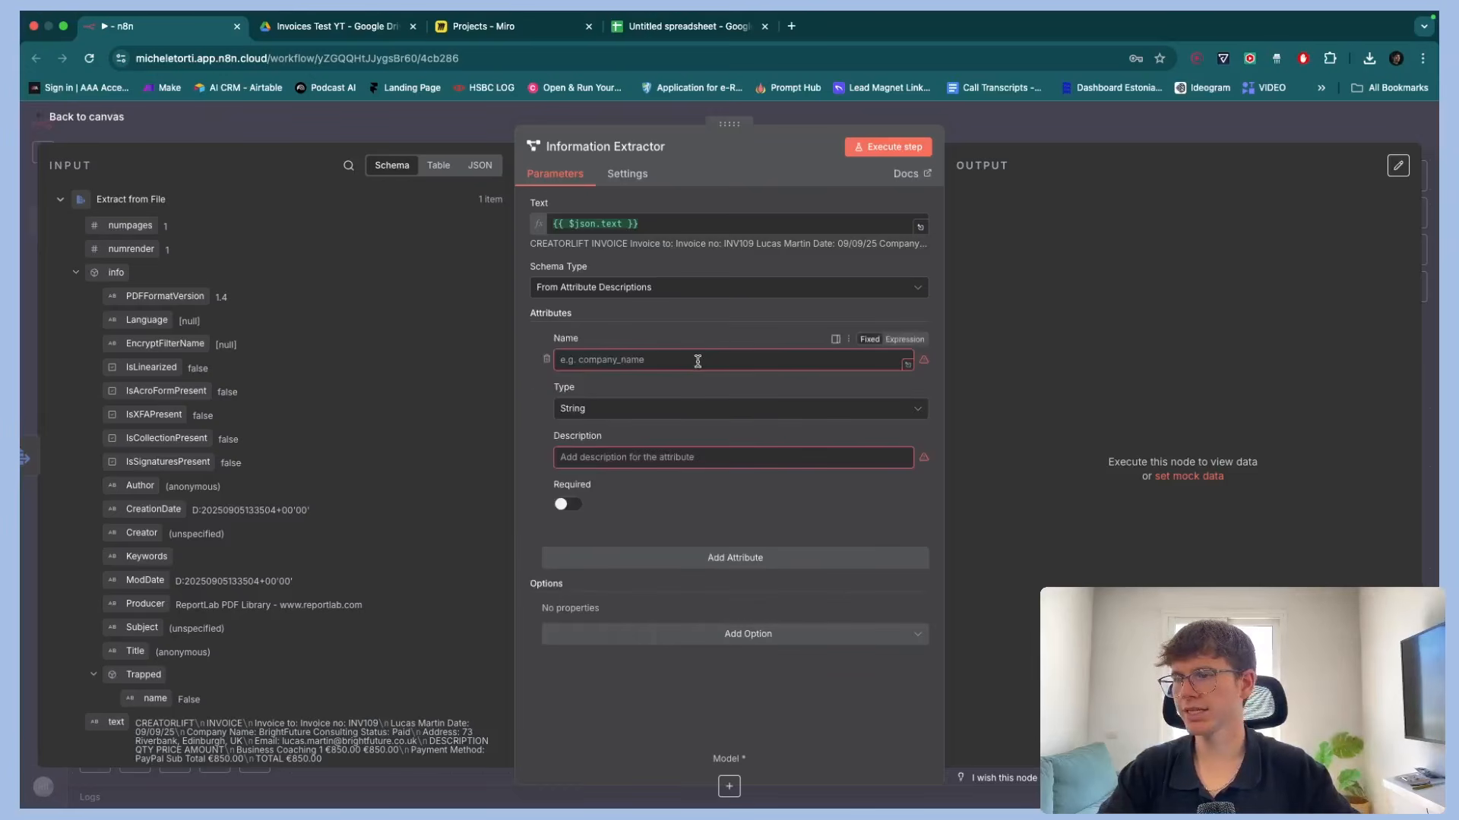
{"action": "left_click", "coordinate": [353, 27]}
{"action": "double_click", "coordinate": [257, 312]}
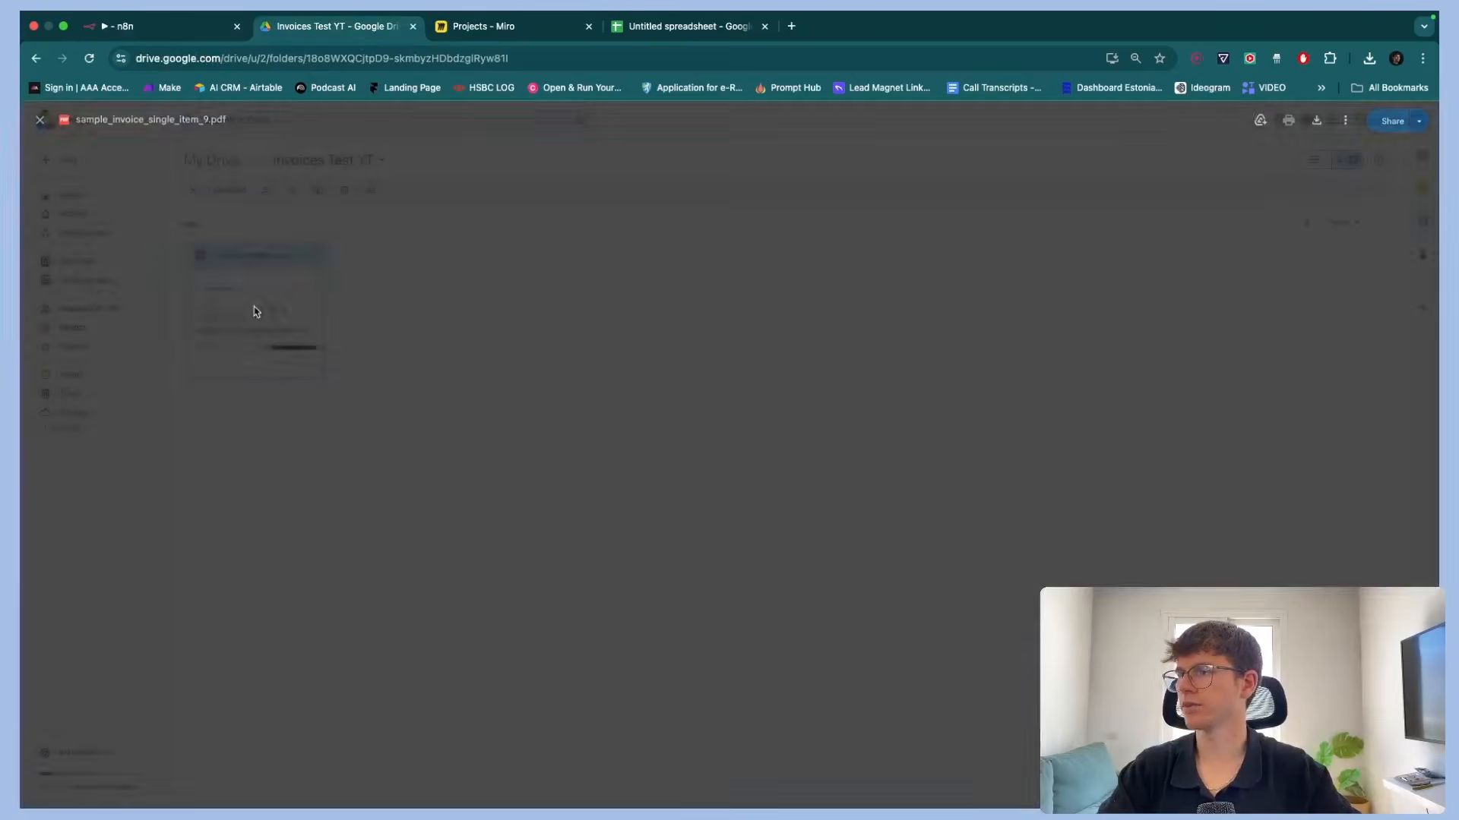
{"action": "scroll", "coordinate": [740, 282], "scroll_direction": "up", "scroll_amount": 5}
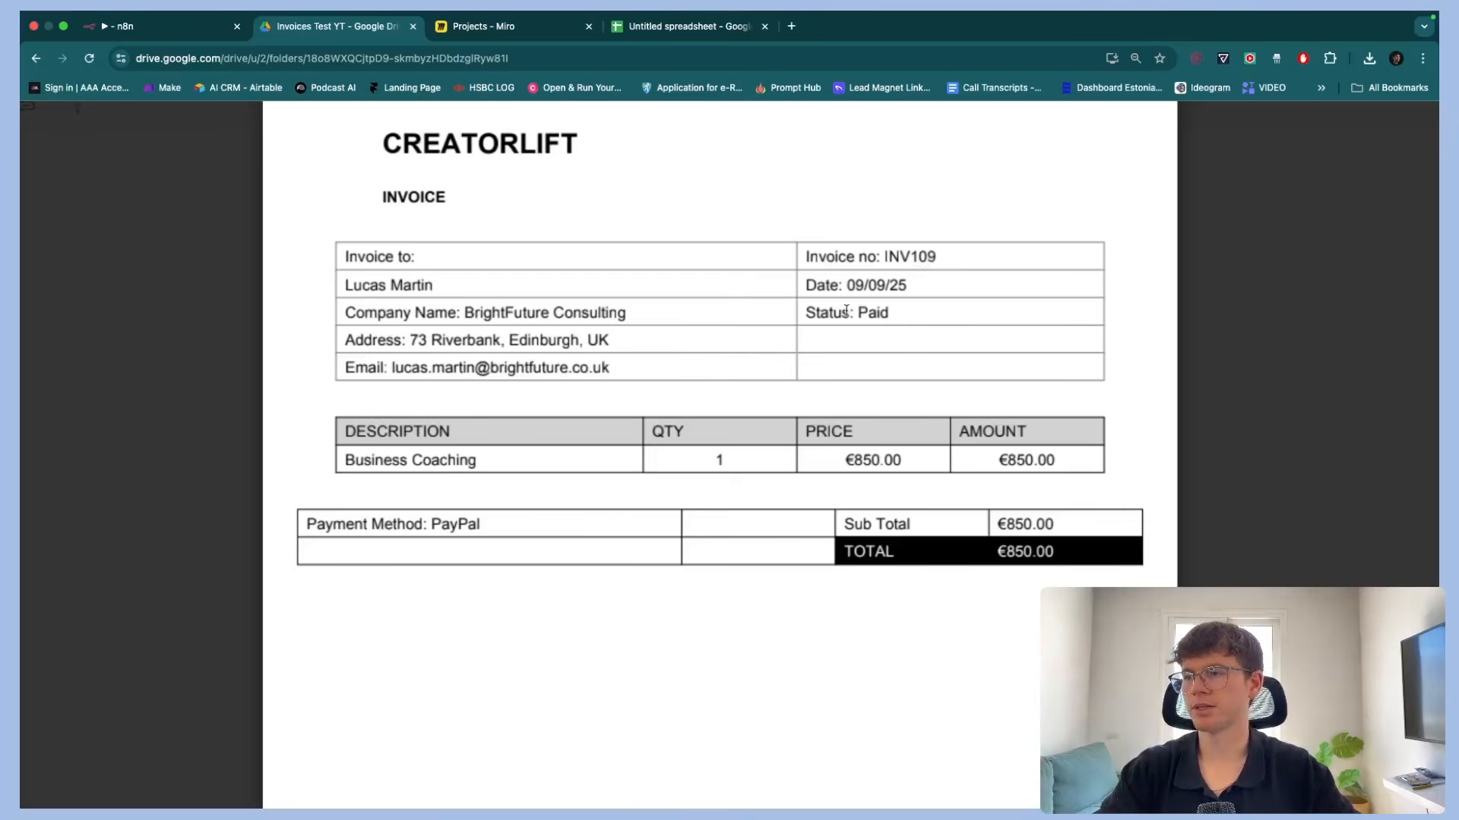
{"action": "left_click_drag", "start_coordinate": [808, 313], "coordinate": [850, 313]}
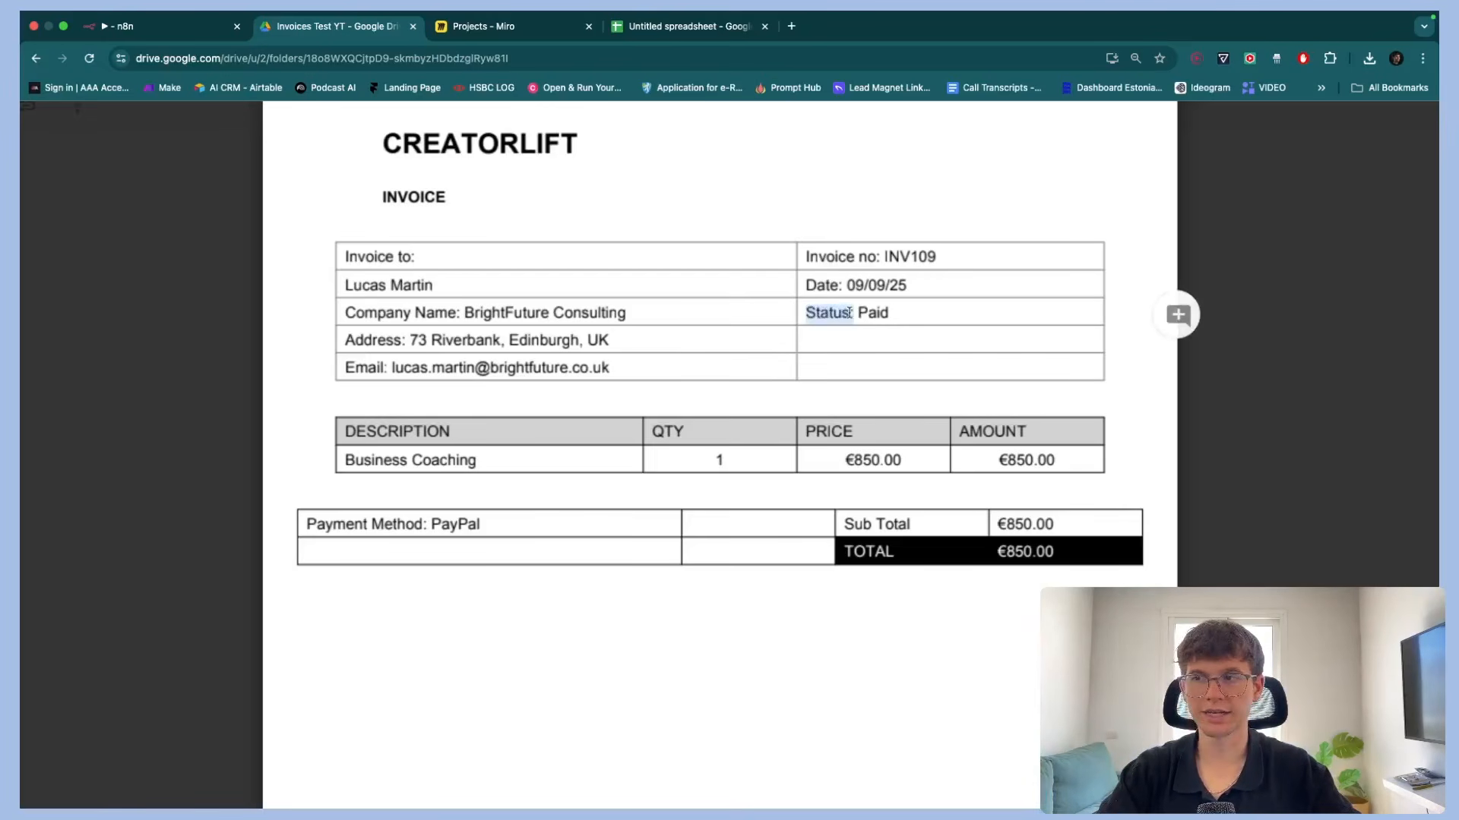
{"action": "left_click_drag", "start_coordinate": [307, 525], "coordinate": [410, 527]}
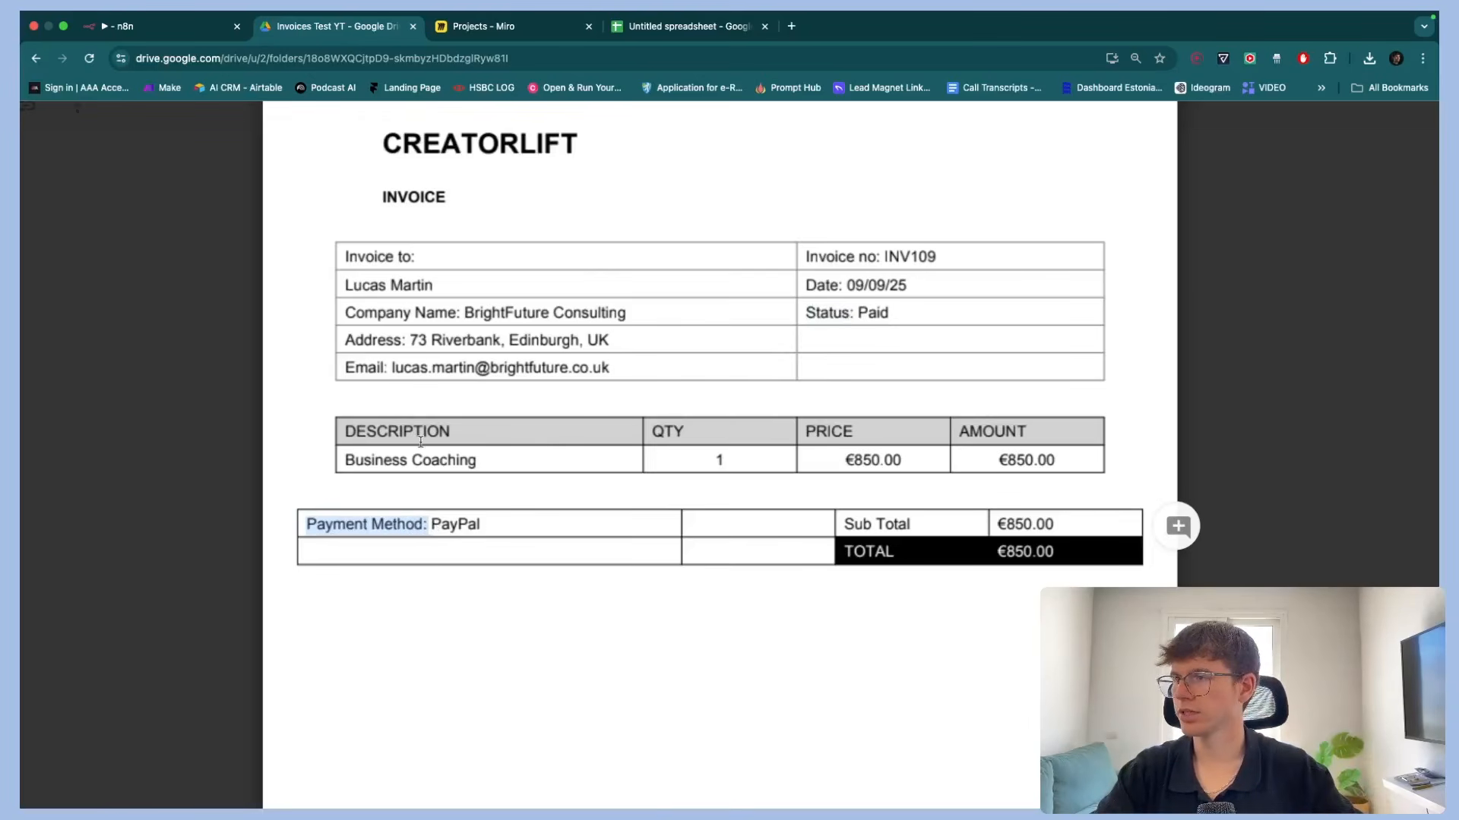
{"action": "left_click_drag", "start_coordinate": [346, 286], "coordinate": [434, 287]}
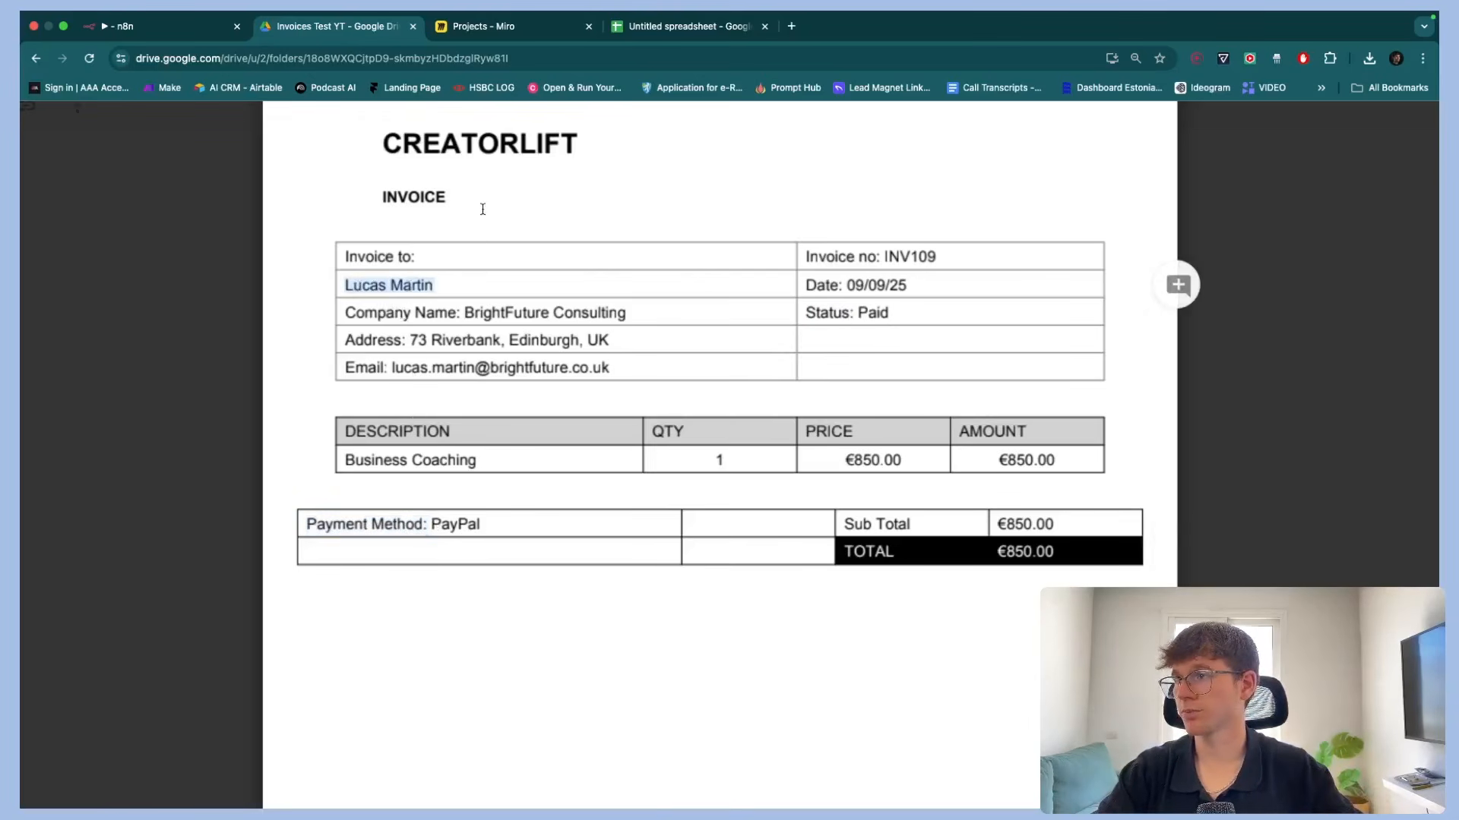
{"action": "left_click", "coordinate": [205, 26]}
{"action": "left_click", "coordinate": [639, 359]}
{"action": "type", "text": "Custo"}
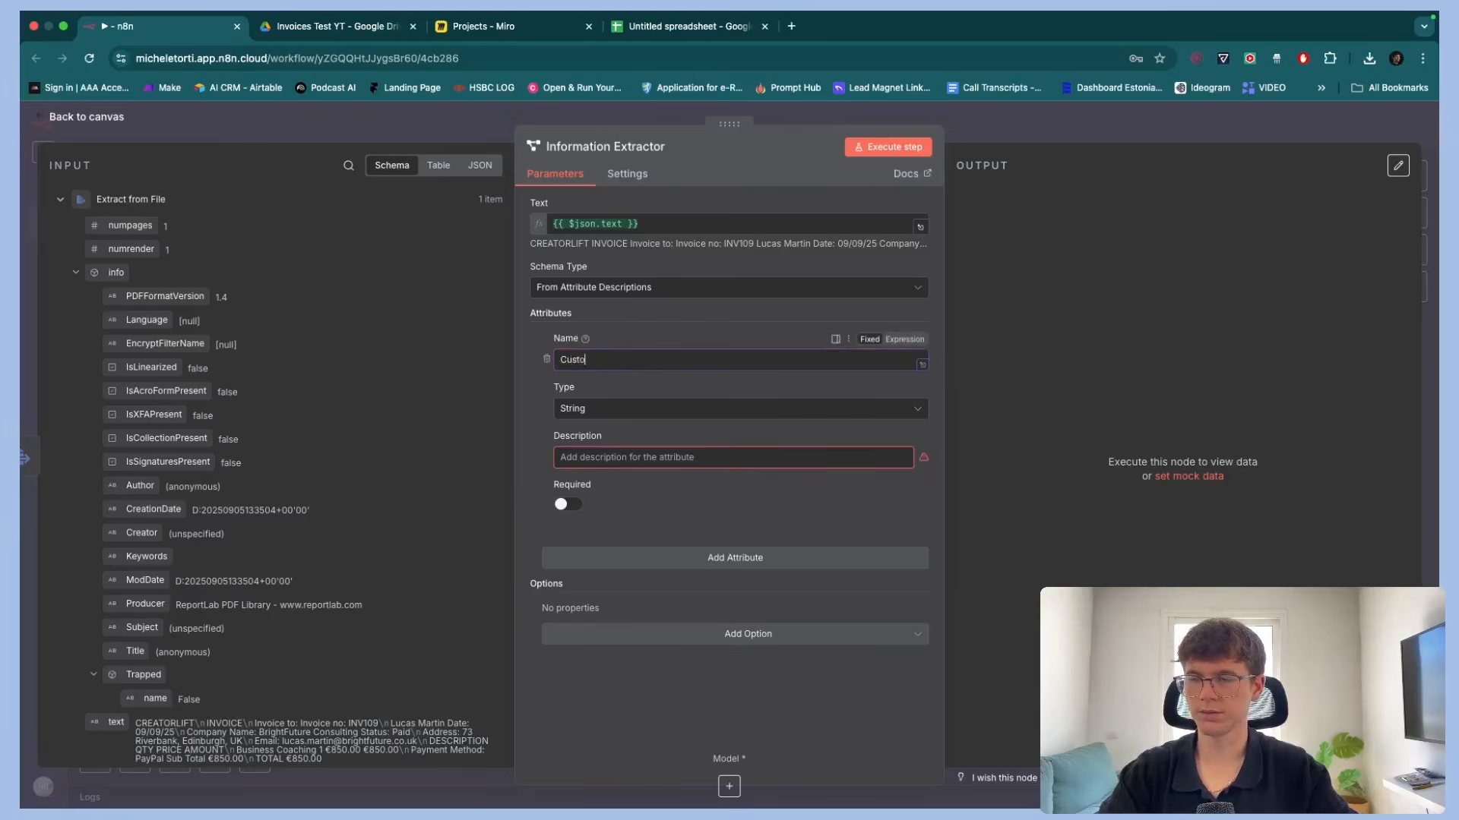
{"action": "type", "text": "mer Name"}
Describe the Customer Name attribute as "this is the name of the customer", keep type String and make it required
{"action": "left_click", "coordinate": [640, 457]}
{"action": "type", "text": "this is the "}
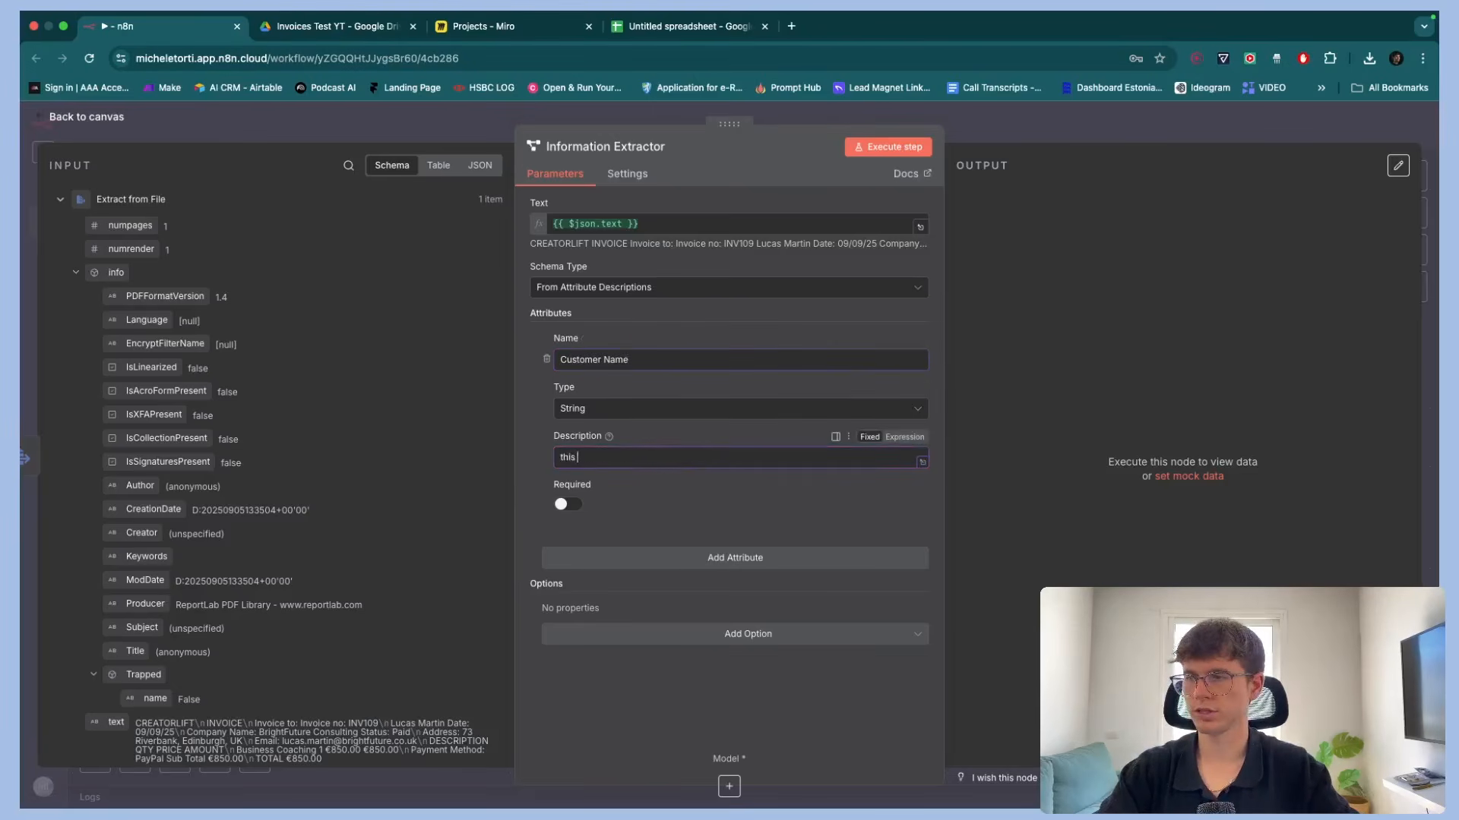
{"action": "type", "text": "name fo the customer"}
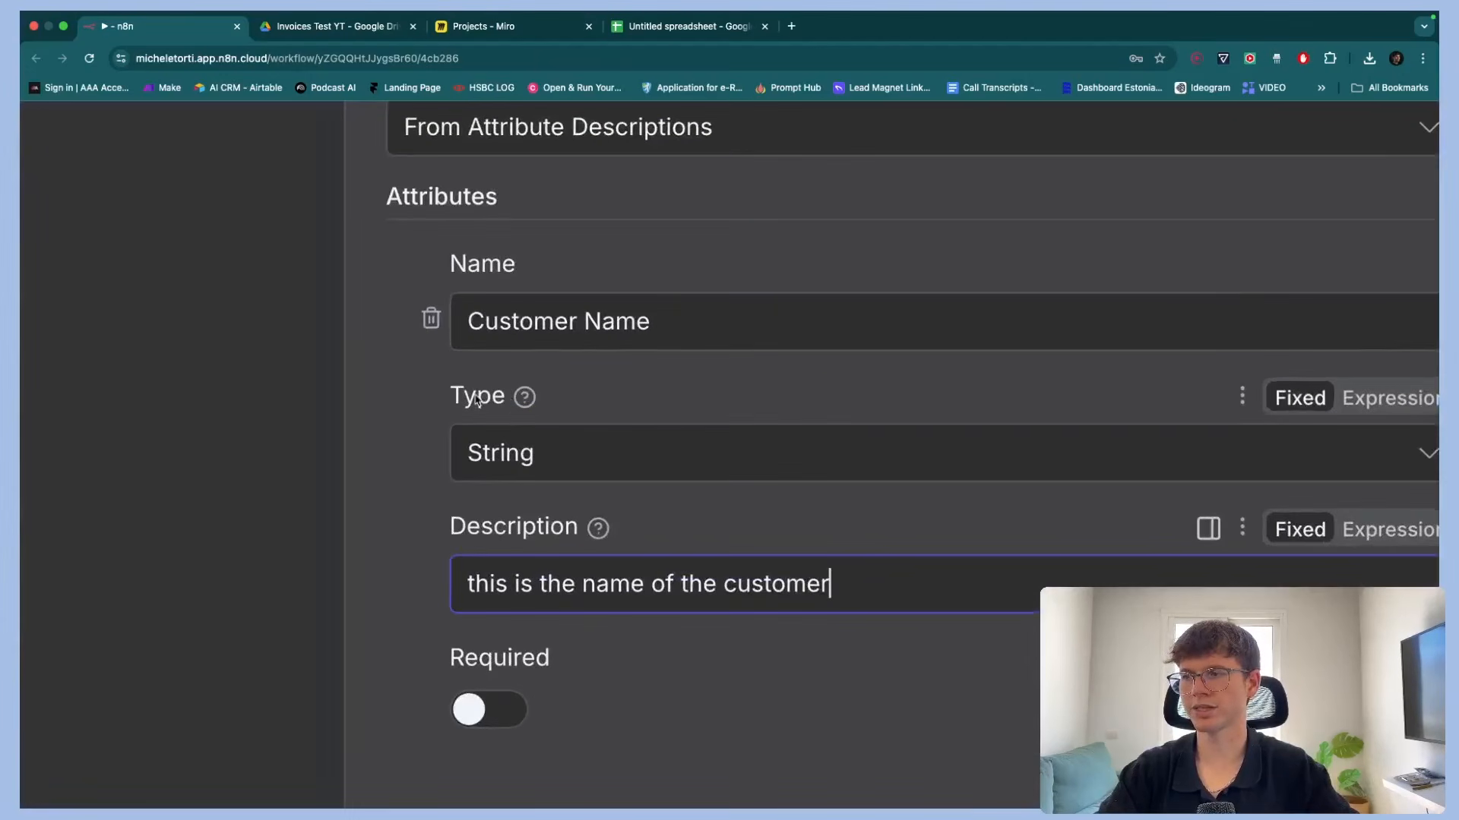
{"action": "mouse_move", "coordinate": [583, 388]}
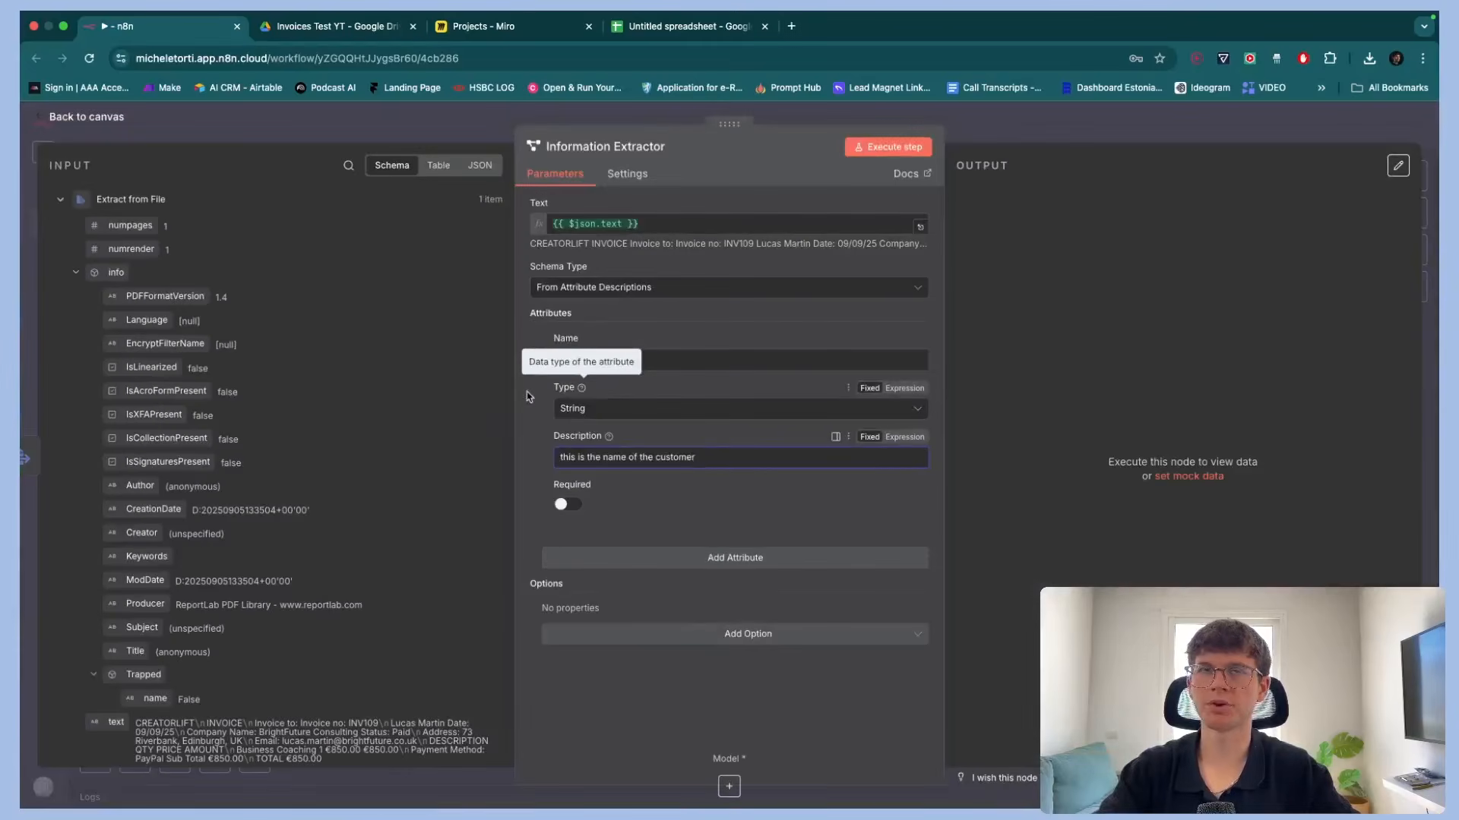
{"action": "left_click", "coordinate": [570, 455]}
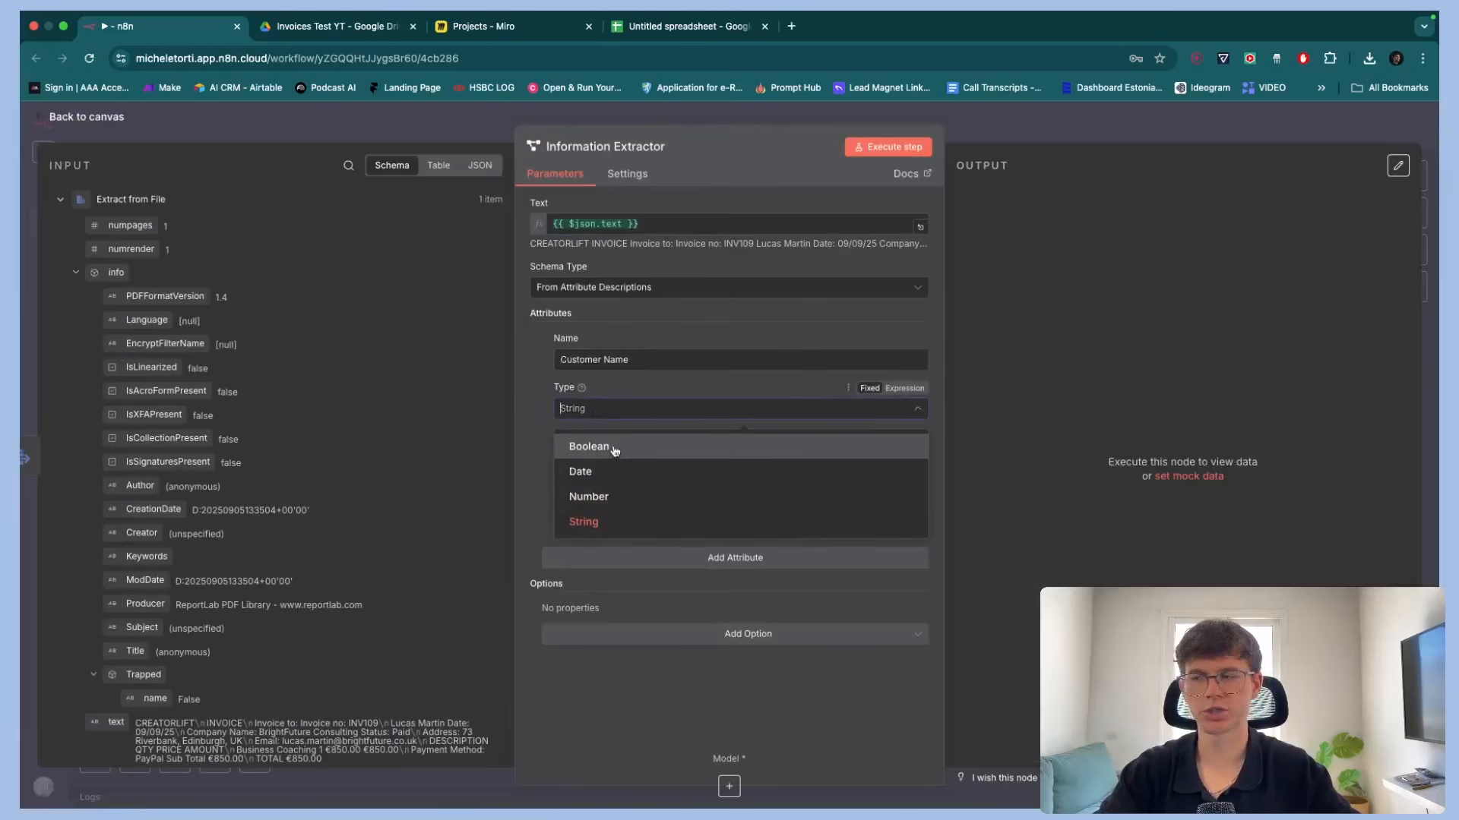
{"action": "left_click", "coordinate": [540, 486]}
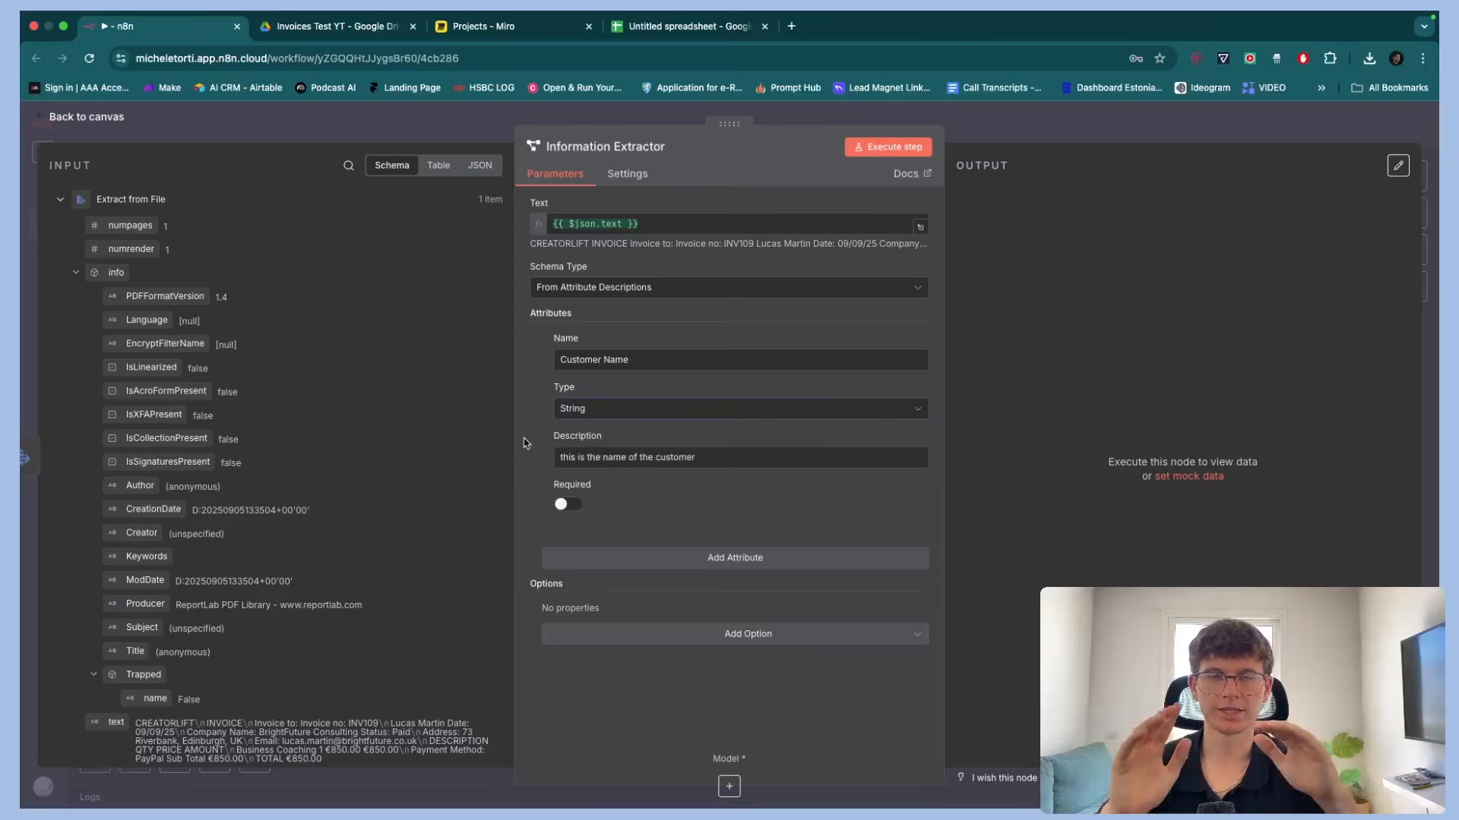
{"action": "left_click", "coordinate": [568, 505]}
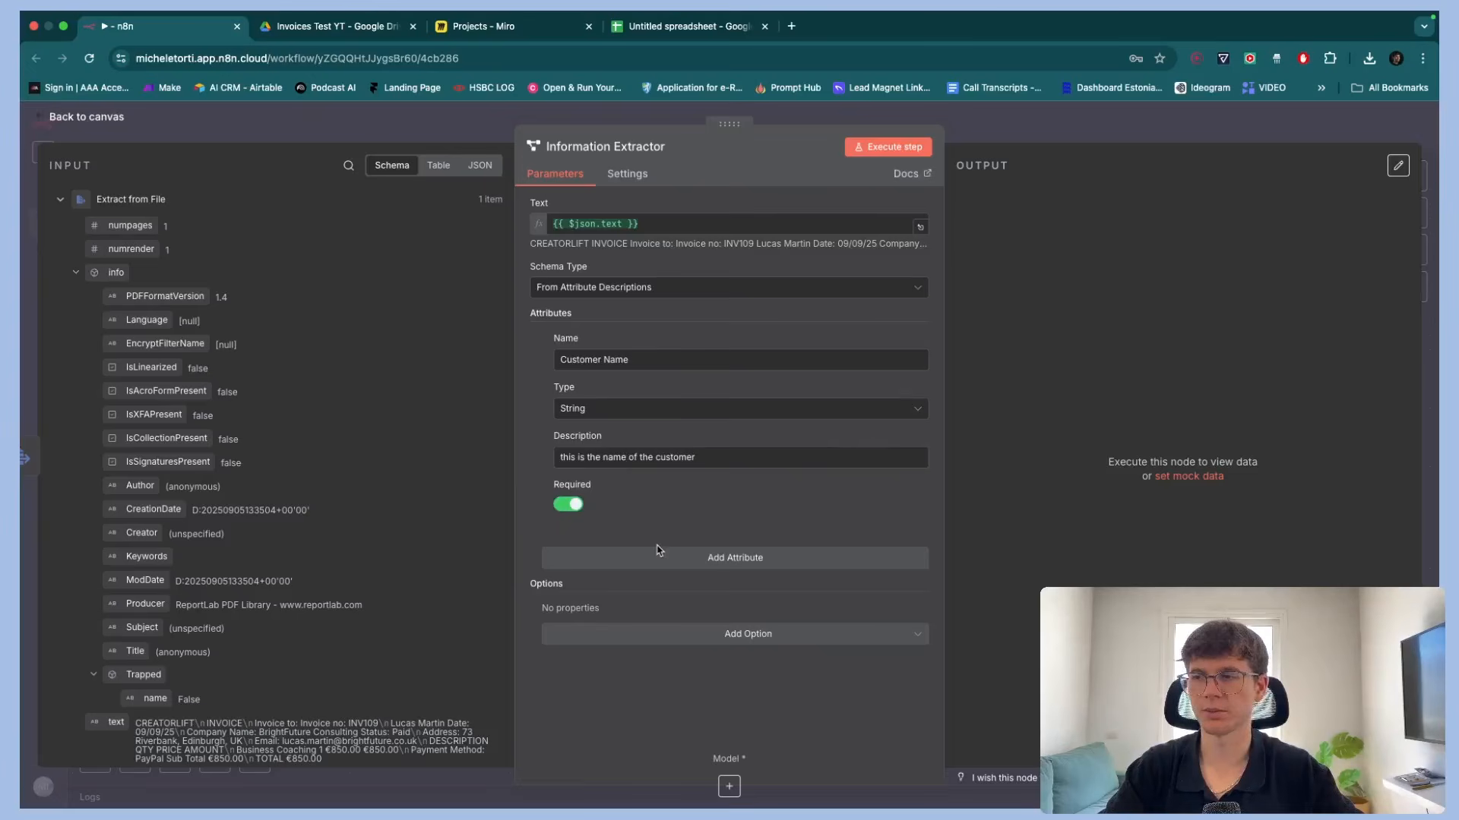
Add a second attribute named Company Name
{"action": "left_click", "coordinate": [657, 559]}
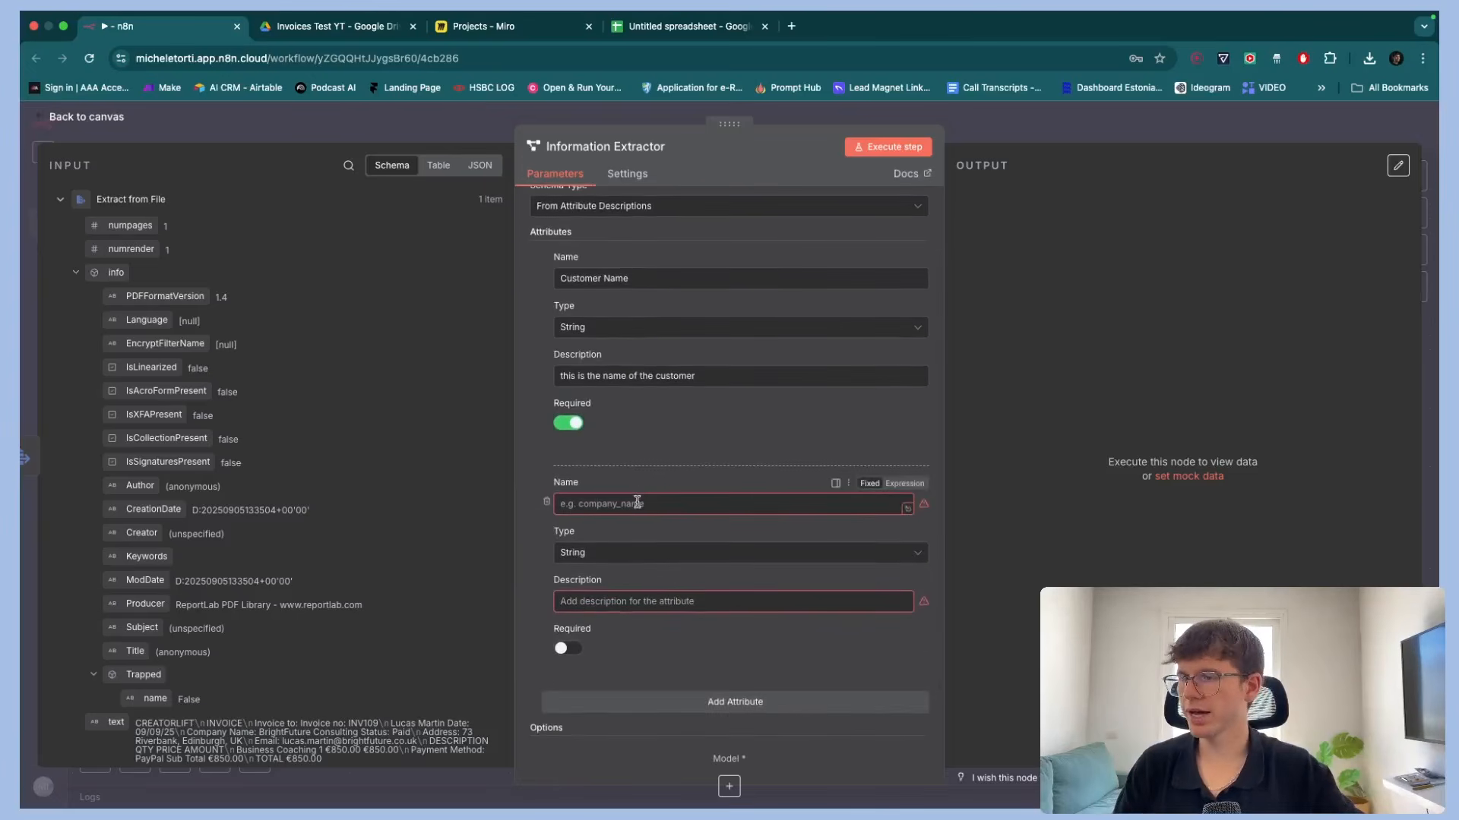
{"action": "left_click", "coordinate": [319, 26]}
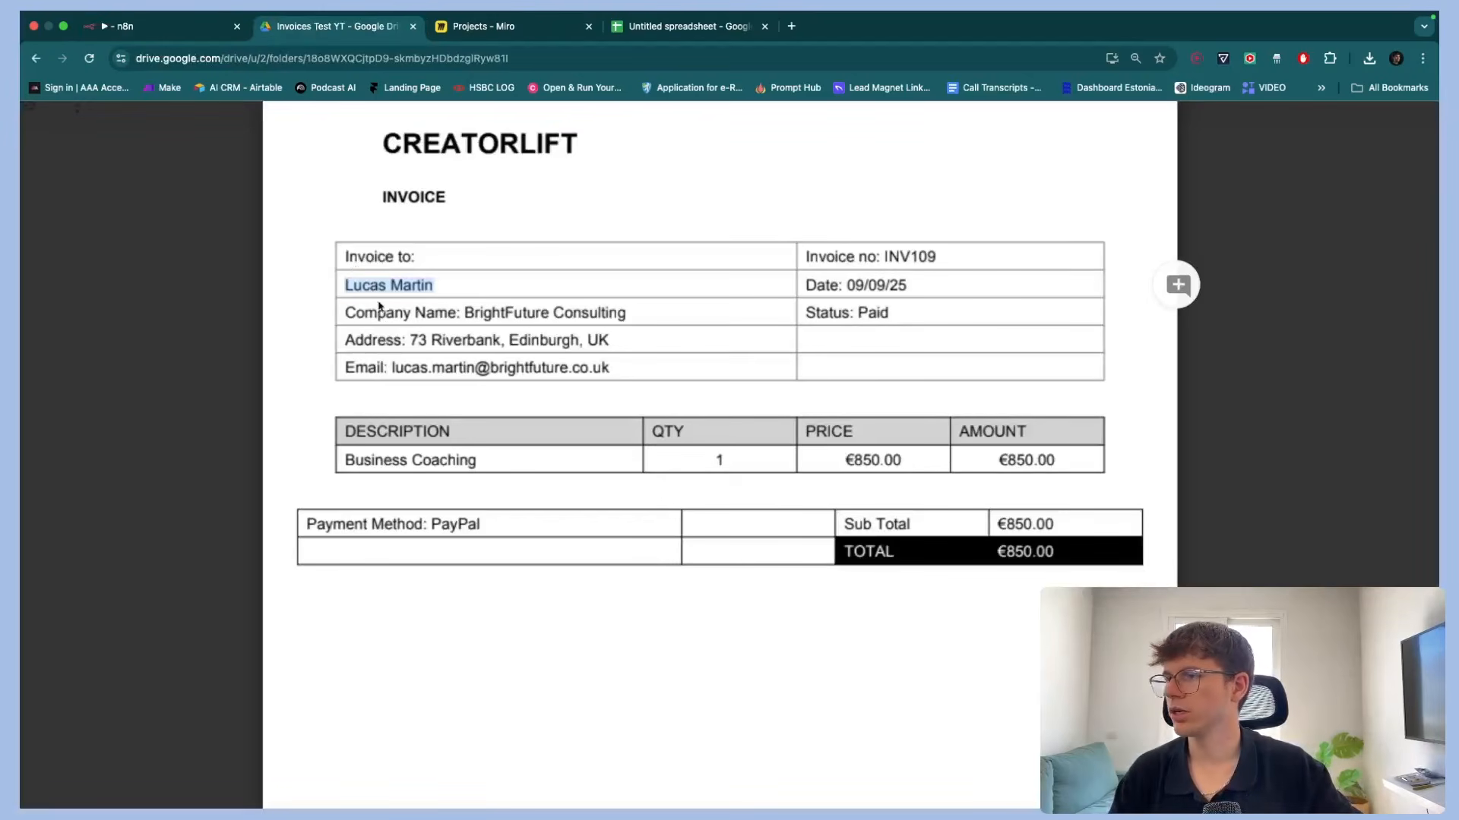
{"action": "left_click", "coordinate": [150, 18]}
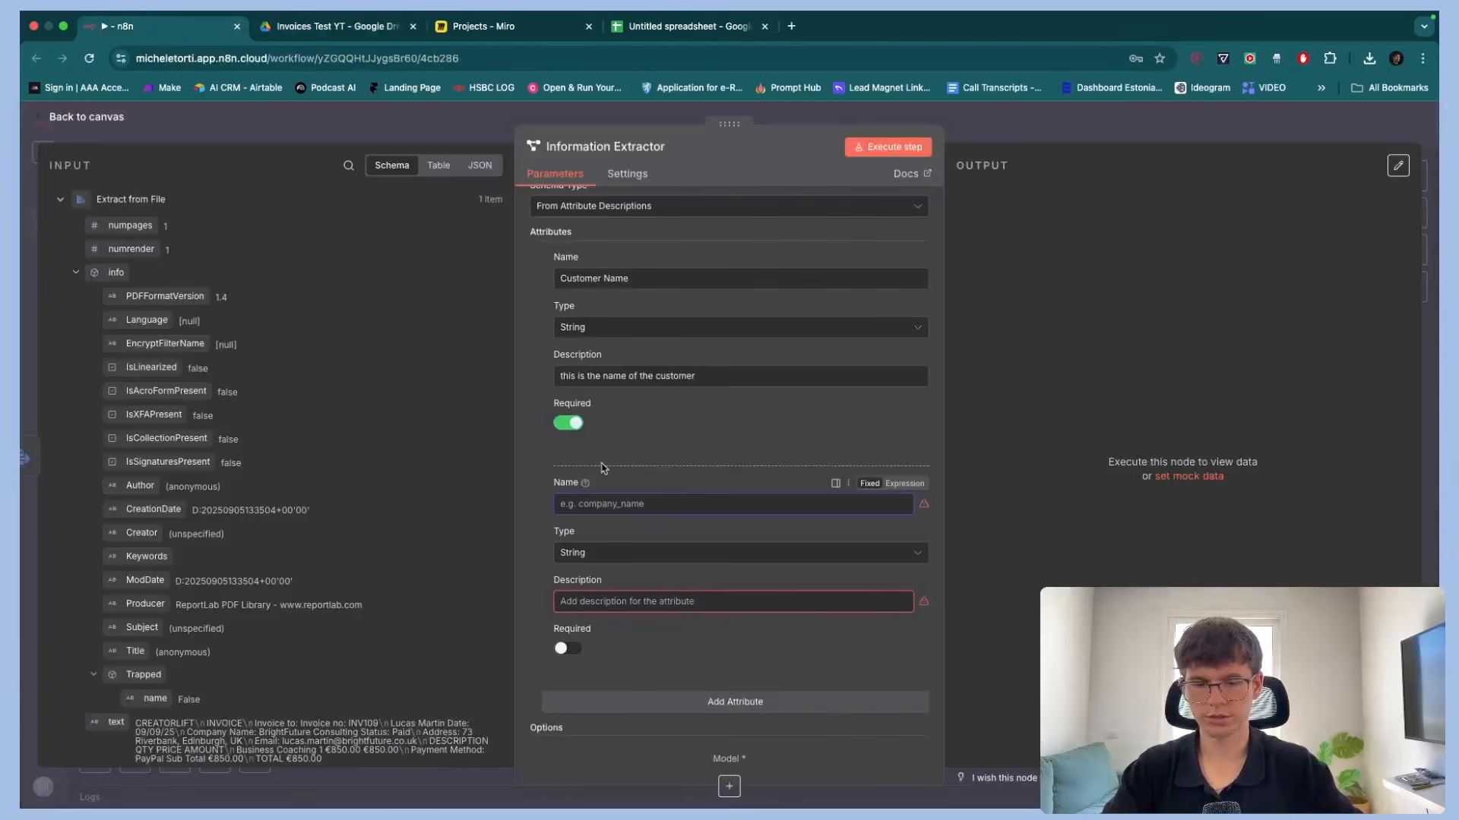
{"action": "type", "text": "compa"}
{"action": "key", "text": "super+a"}
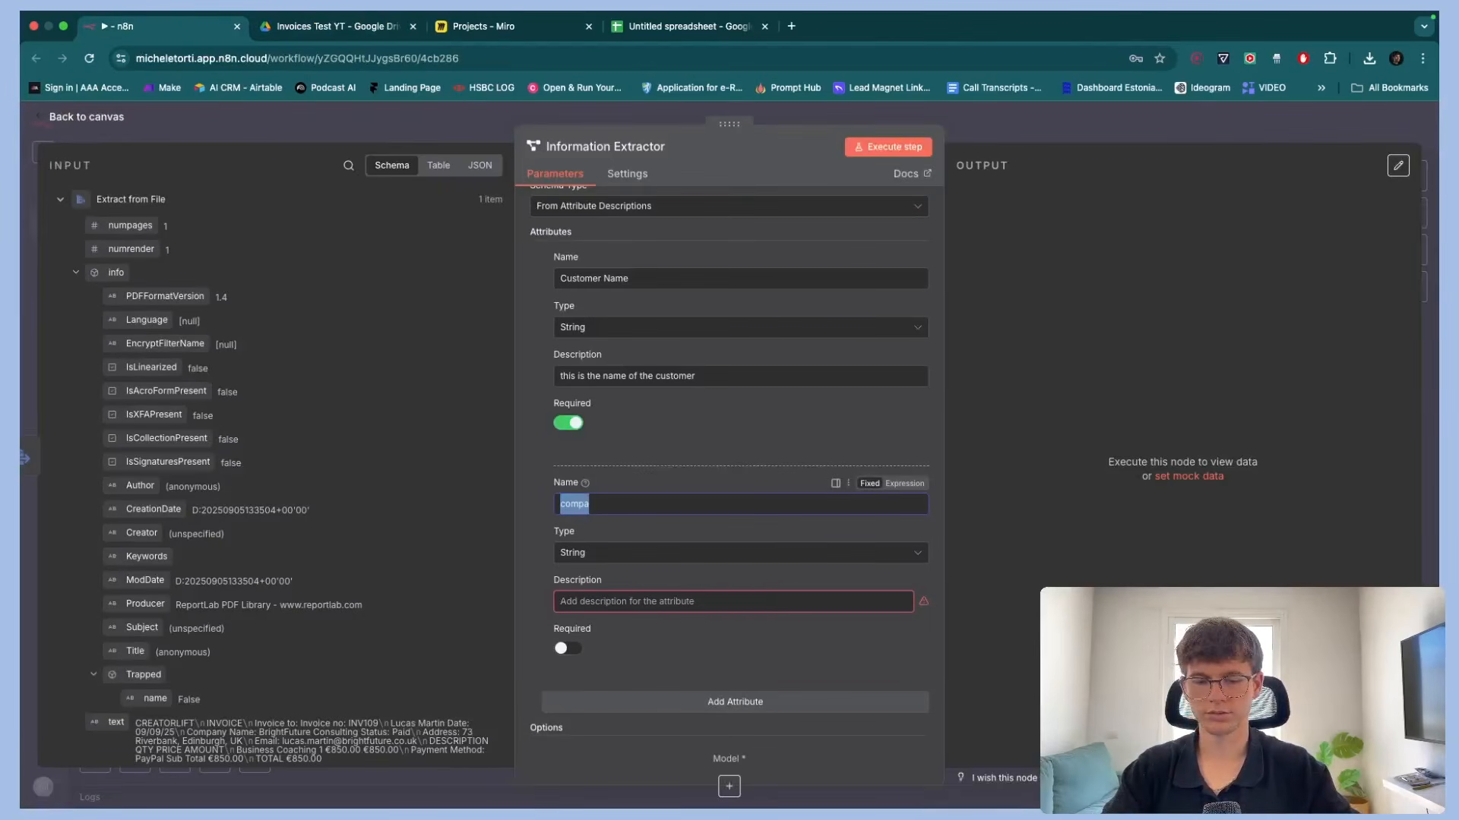
{"action": "type", "text": "Company Name"}
Describe the Company Name attribute as "this is the name of the company" and make it required
{"action": "left_click", "coordinate": [632, 595]}
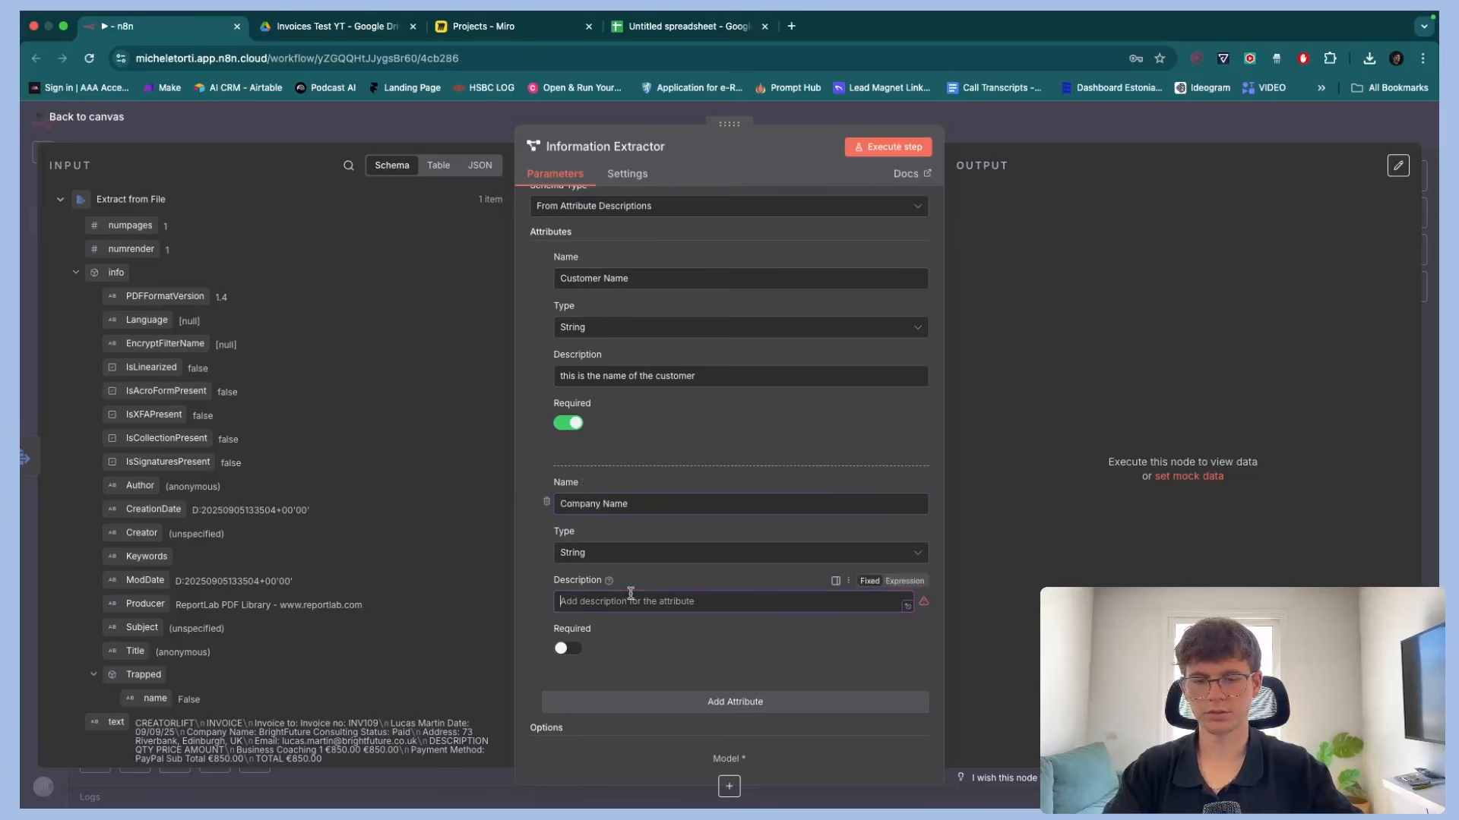
{"action": "type", "text": "this is the name of the company"}
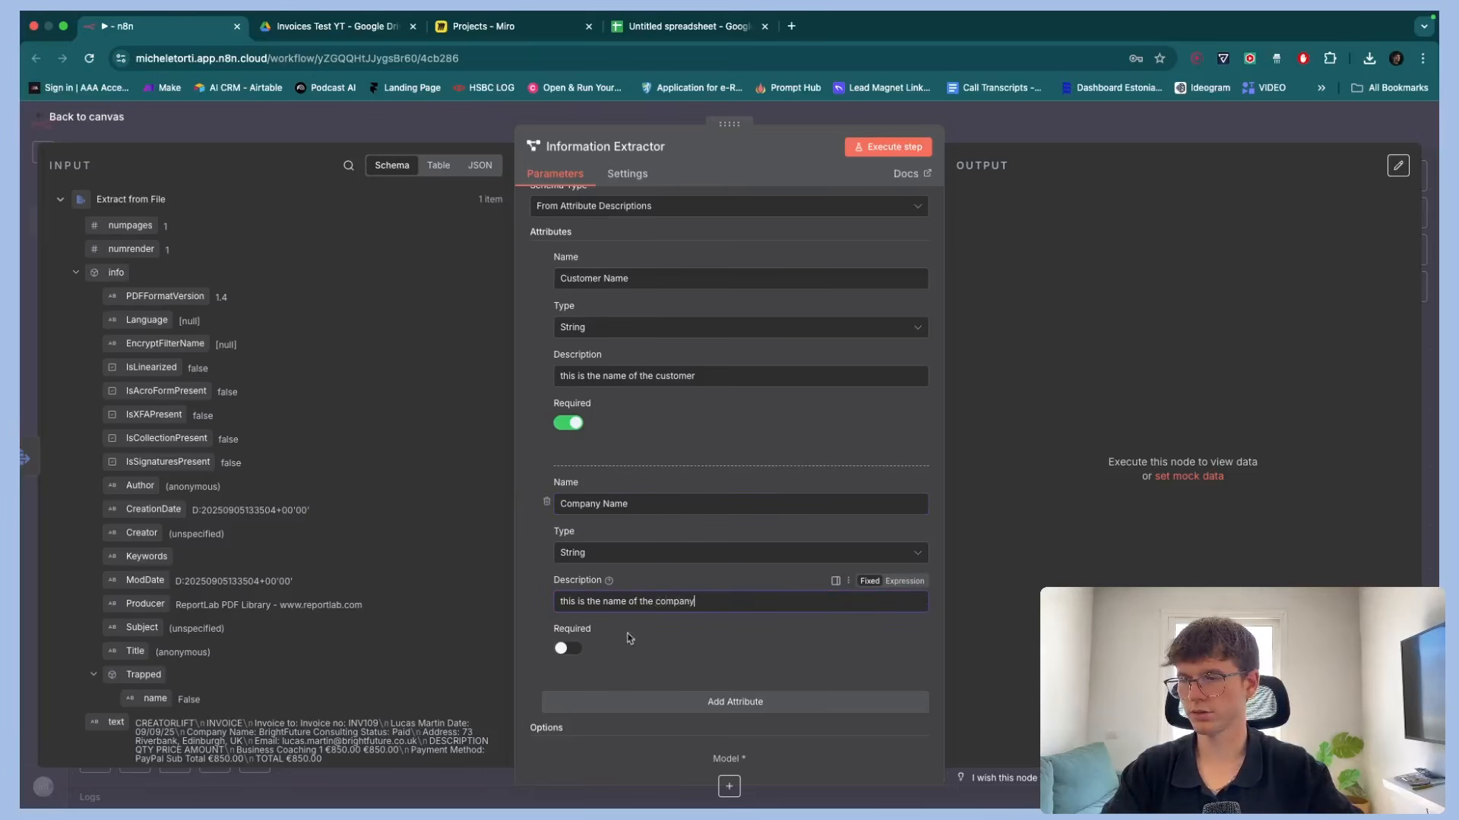
{"action": "left_click", "coordinate": [567, 648]}
Add a third attribute named email
{"action": "left_click", "coordinate": [734, 701]}
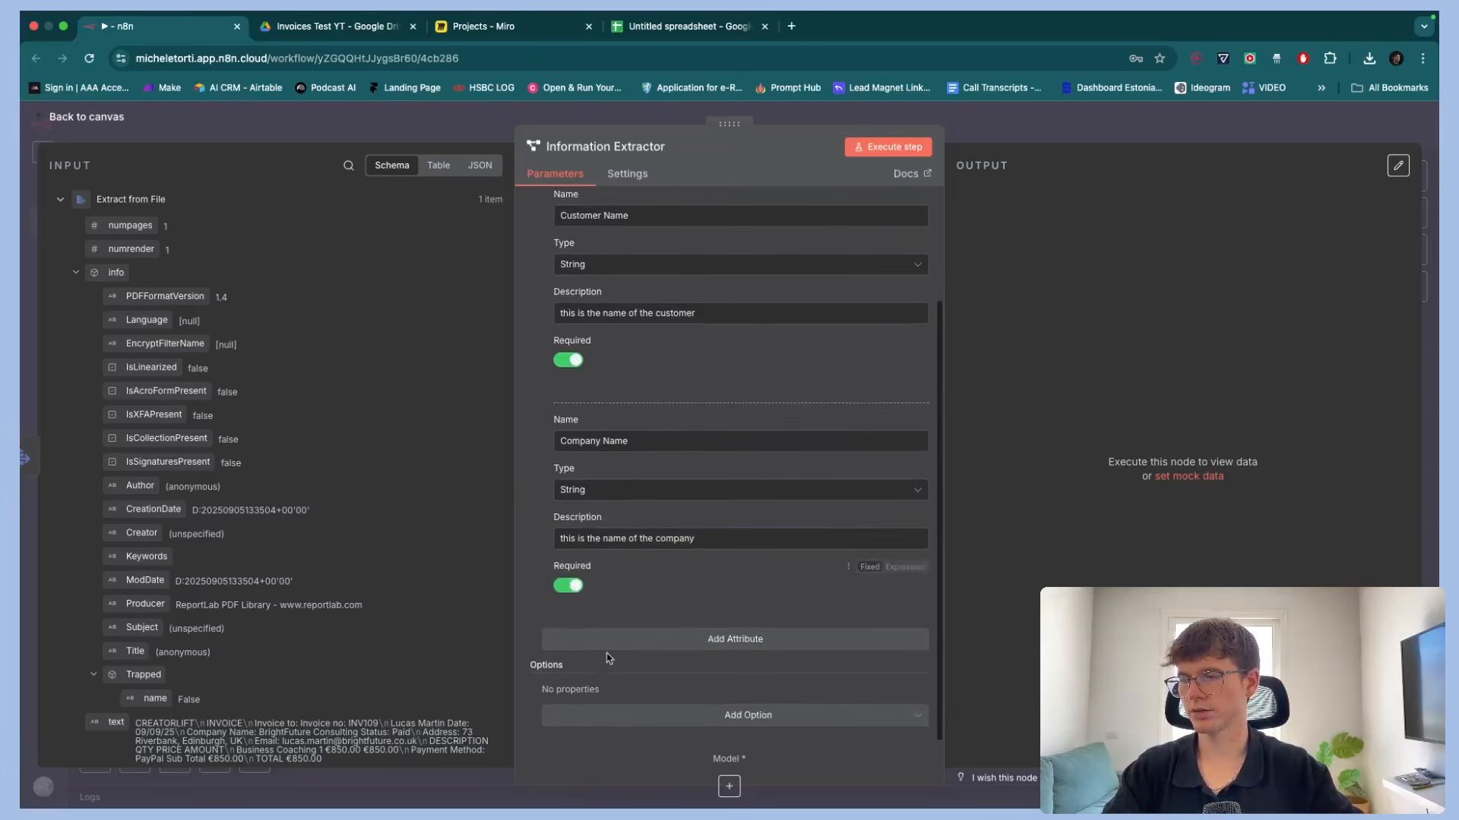
{"action": "left_click", "coordinate": [654, 666]}
{"action": "type", "text": "email"}
{"action": "scroll", "coordinate": [645, 537], "scroll_direction": "down", "scroll_amount": 3}
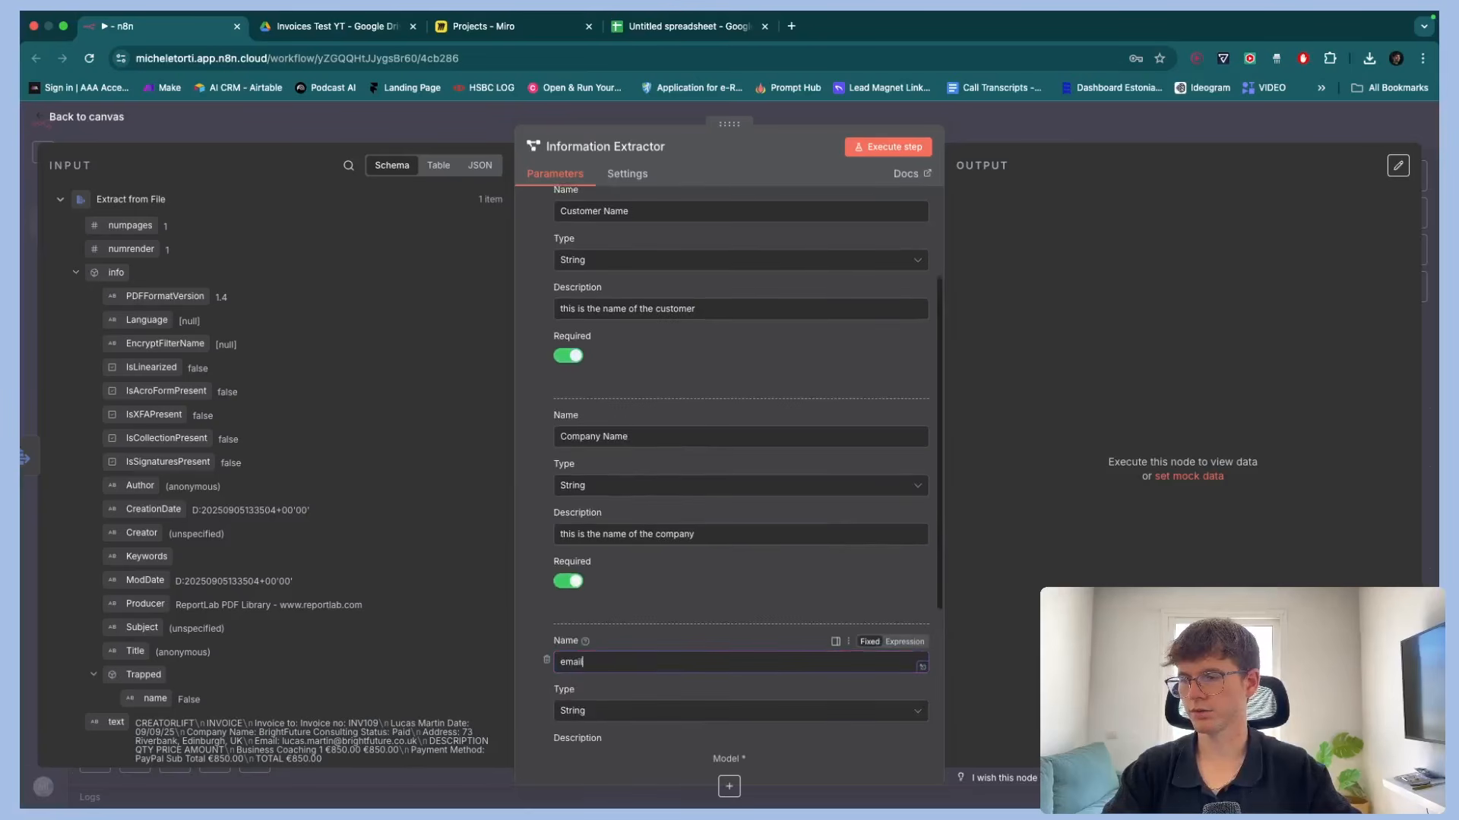
Describe the email attribute as "this is the email of the customer" and make it required, checking the sample invoice in Drive
{"action": "left_click", "coordinate": [645, 537]}
{"action": "type", "text": "this is the email "}
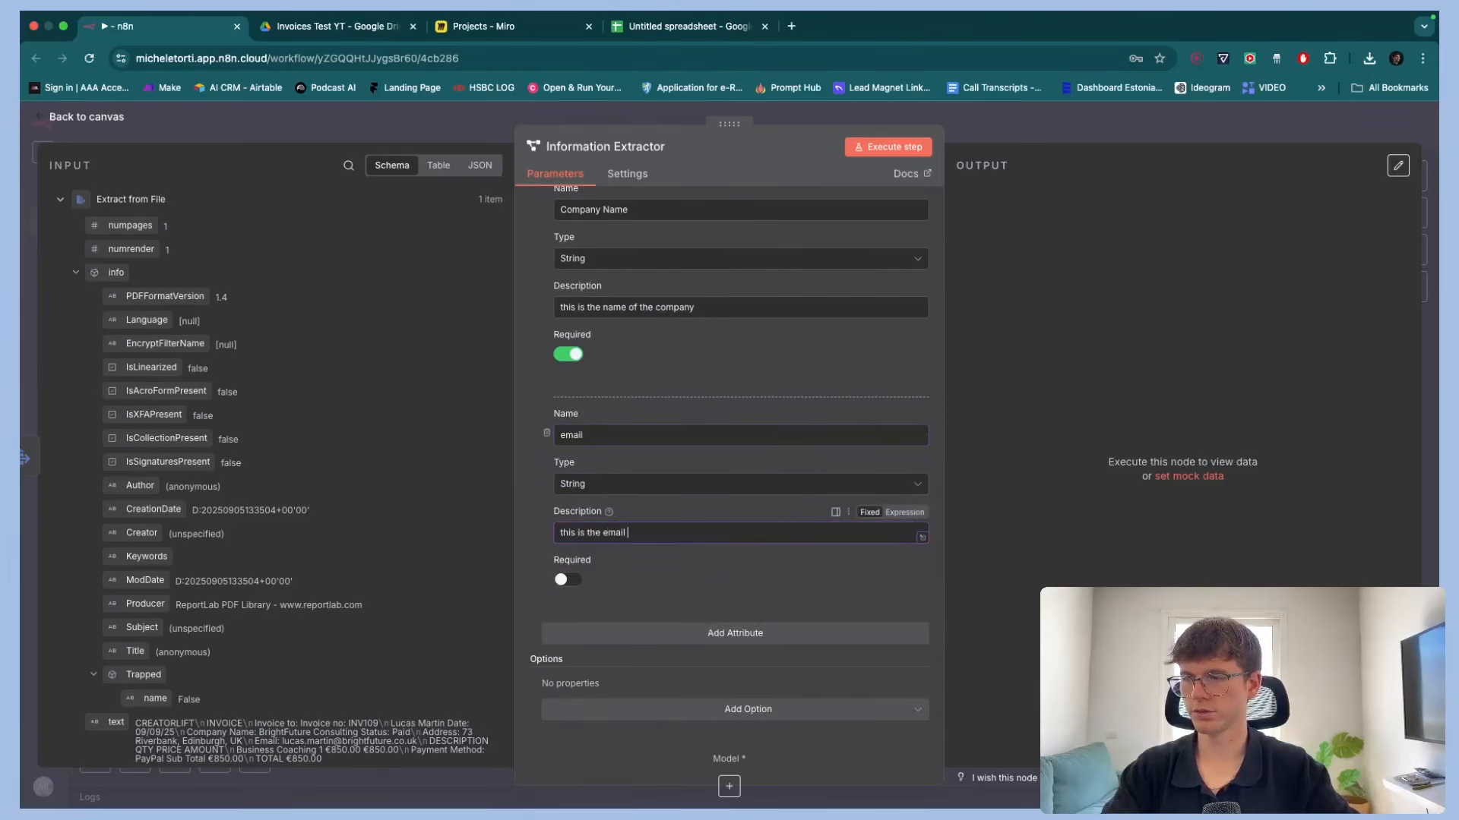
{"action": "type", "text": "of the customer"}
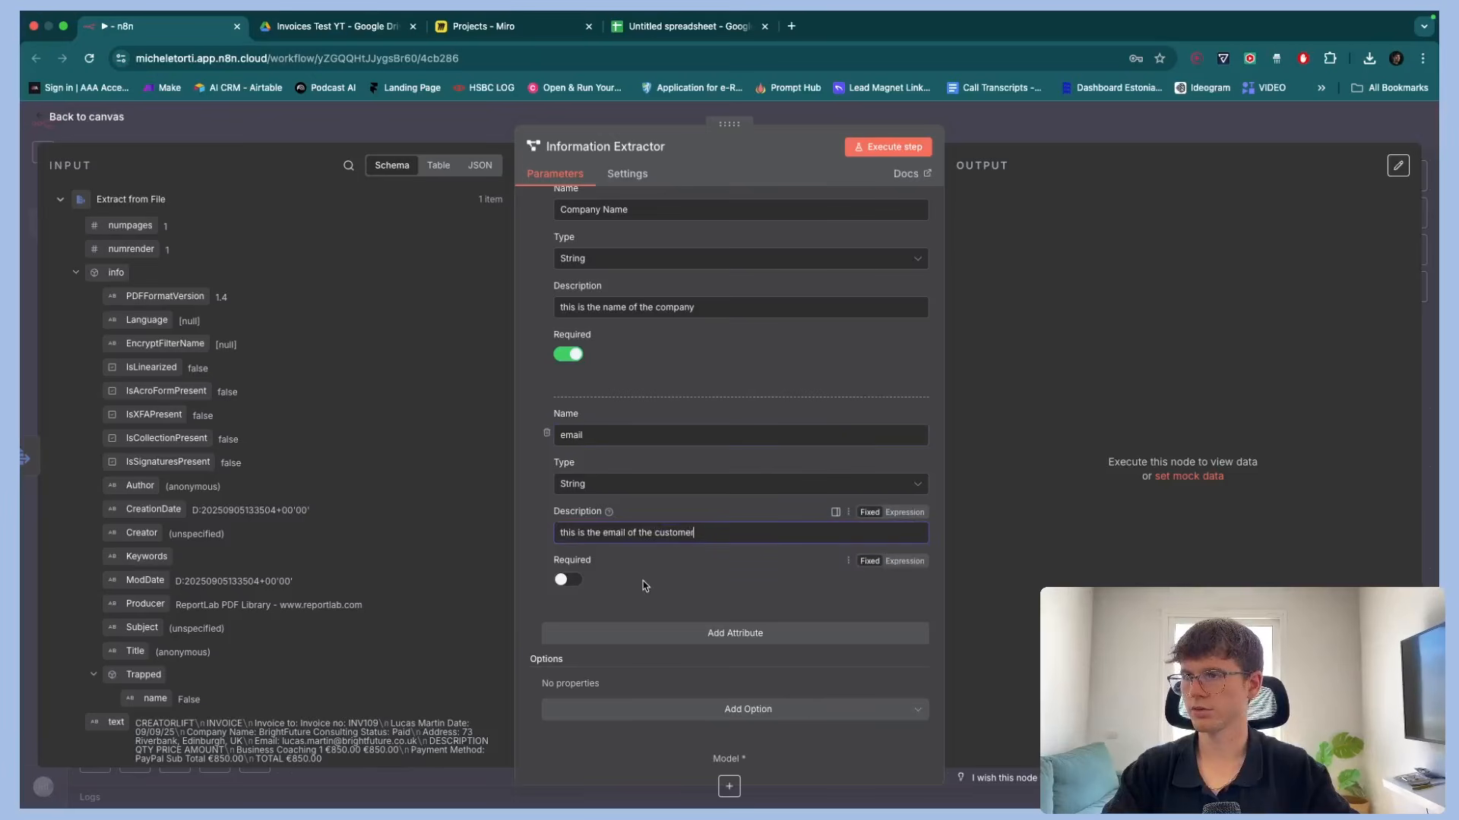
{"action": "left_click", "coordinate": [356, 29]}
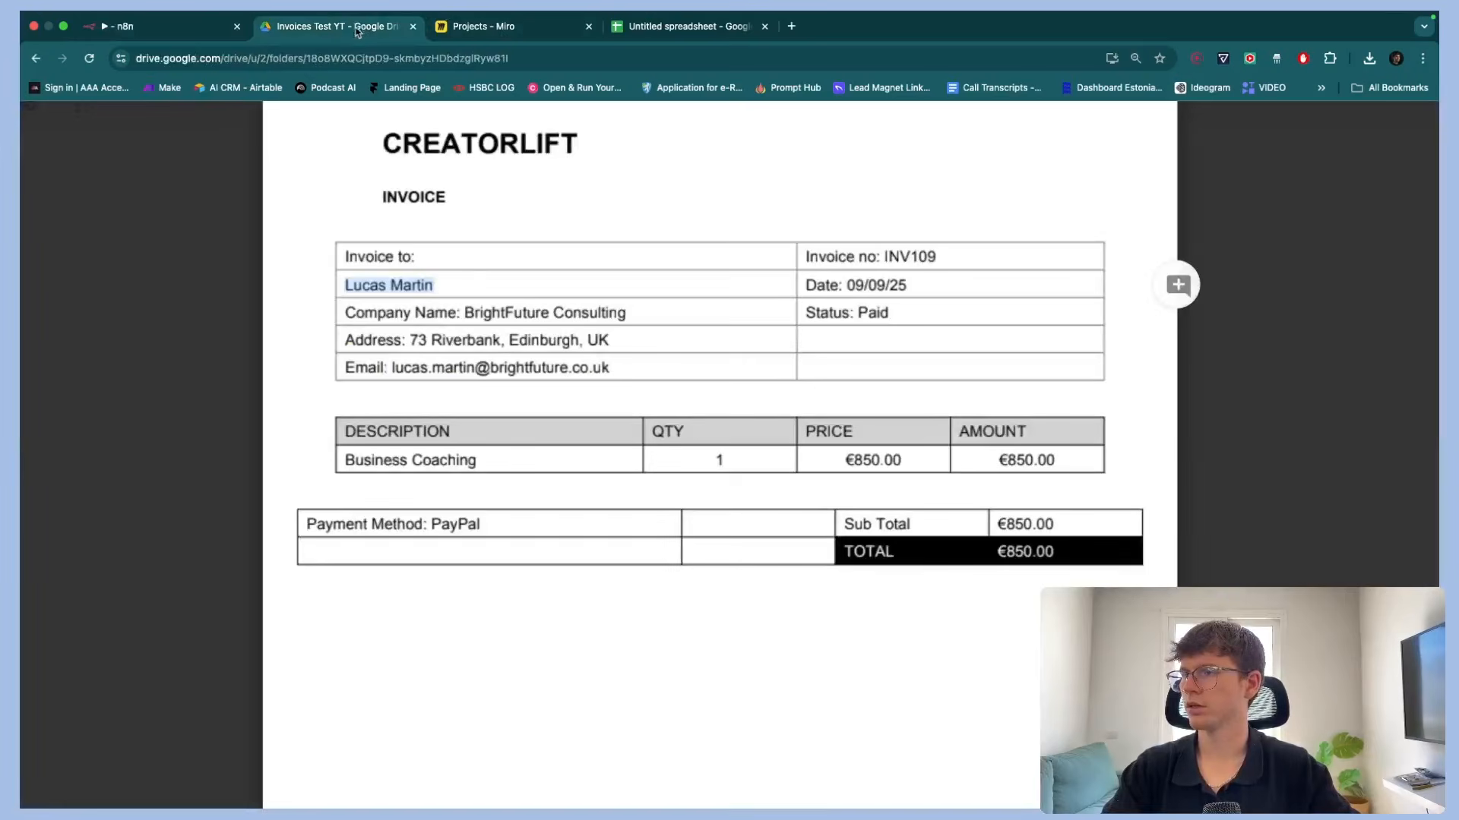
{"action": "left_click", "coordinate": [156, 27]}
{"action": "left_click", "coordinate": [568, 579]}
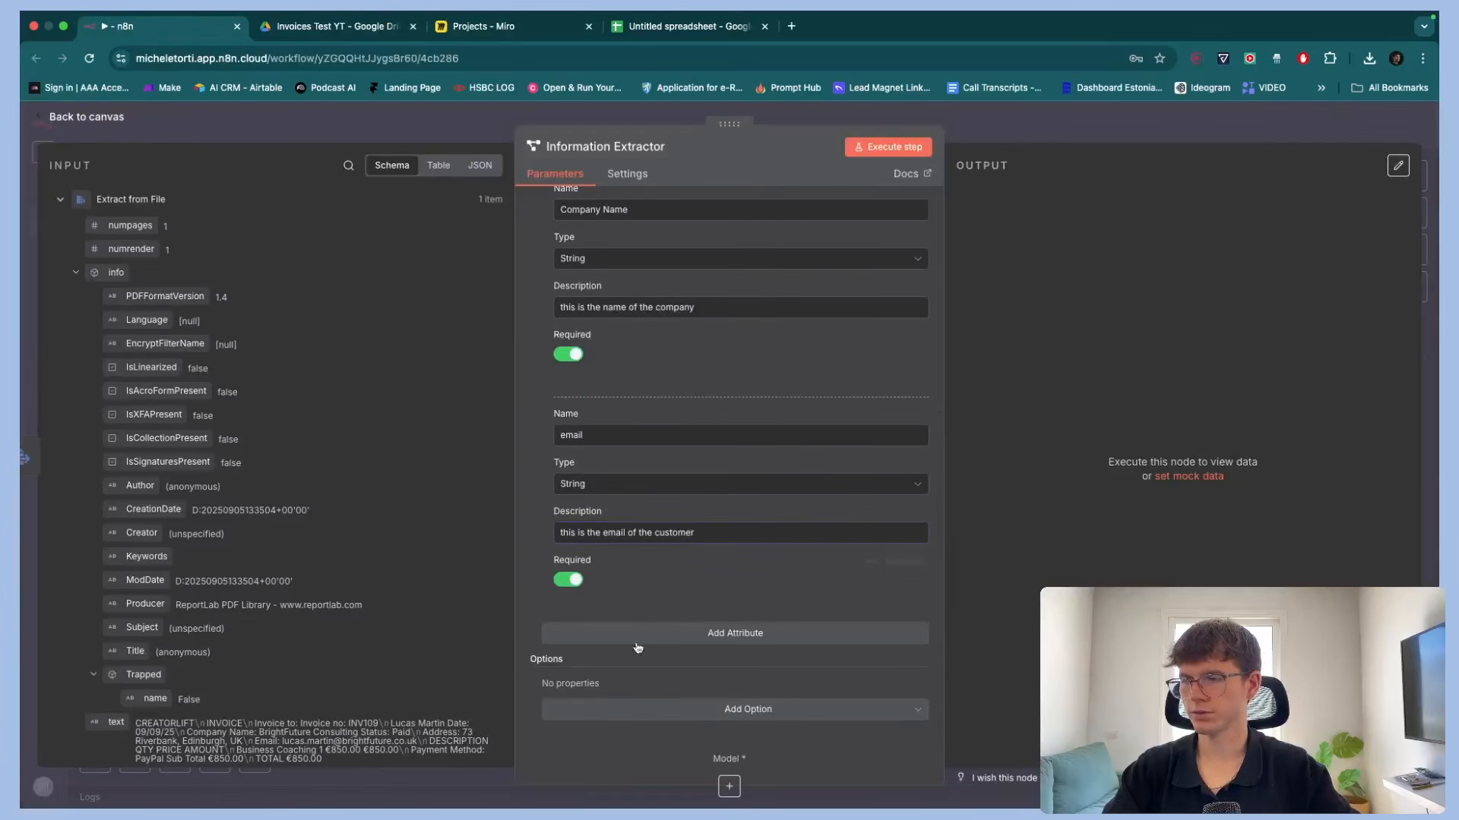
Add an Address attribute described as "this is the address of the customer" and make it required
{"action": "left_click", "coordinate": [637, 634]}
{"action": "left_click", "coordinate": [632, 610]}
{"action": "type", "text": "Addre"}
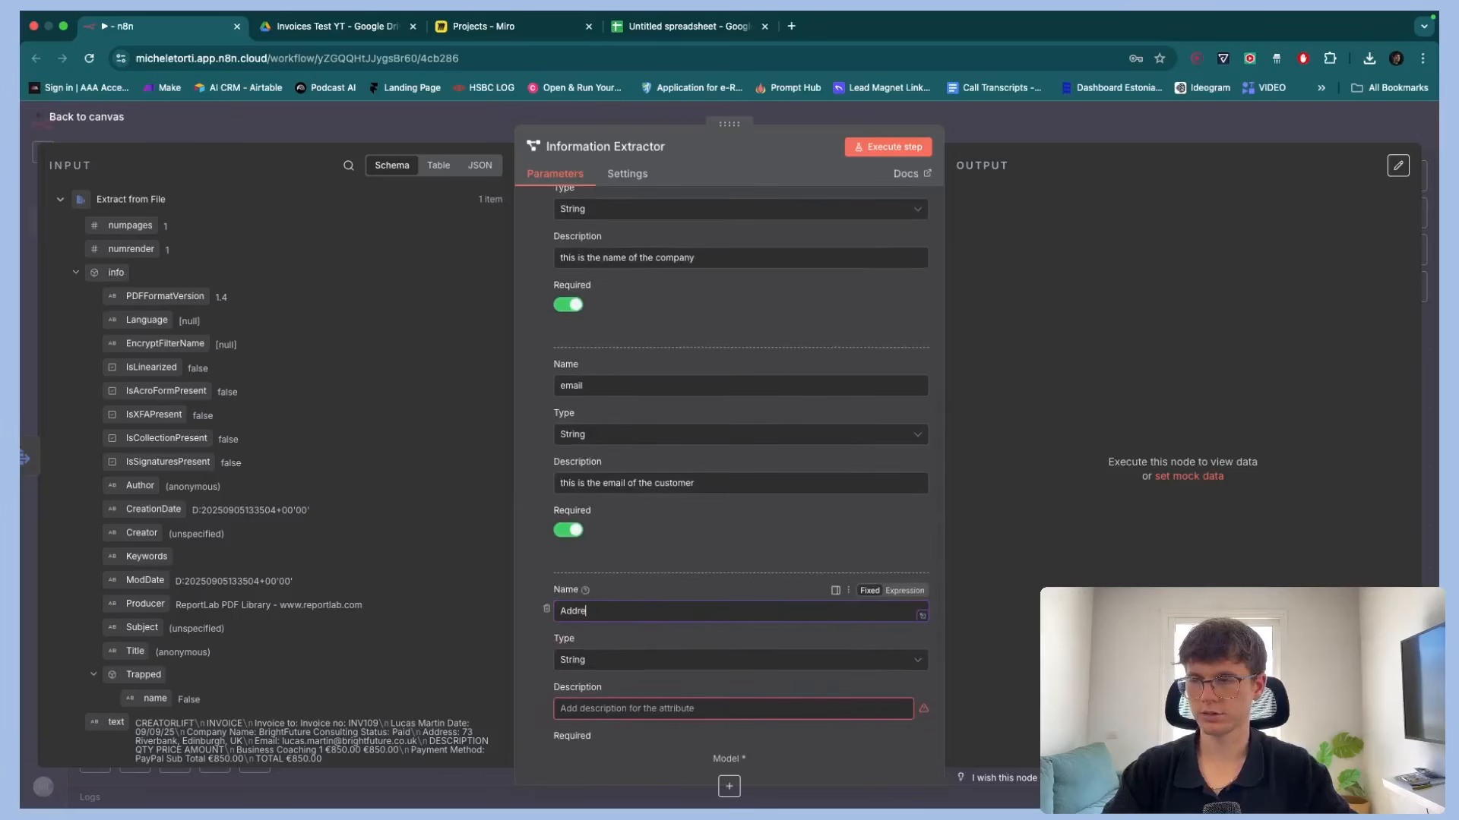
{"action": "type", "text": "ss"}
{"action": "left_click", "coordinate": [640, 705]}
{"action": "type", "text": "this is the"}
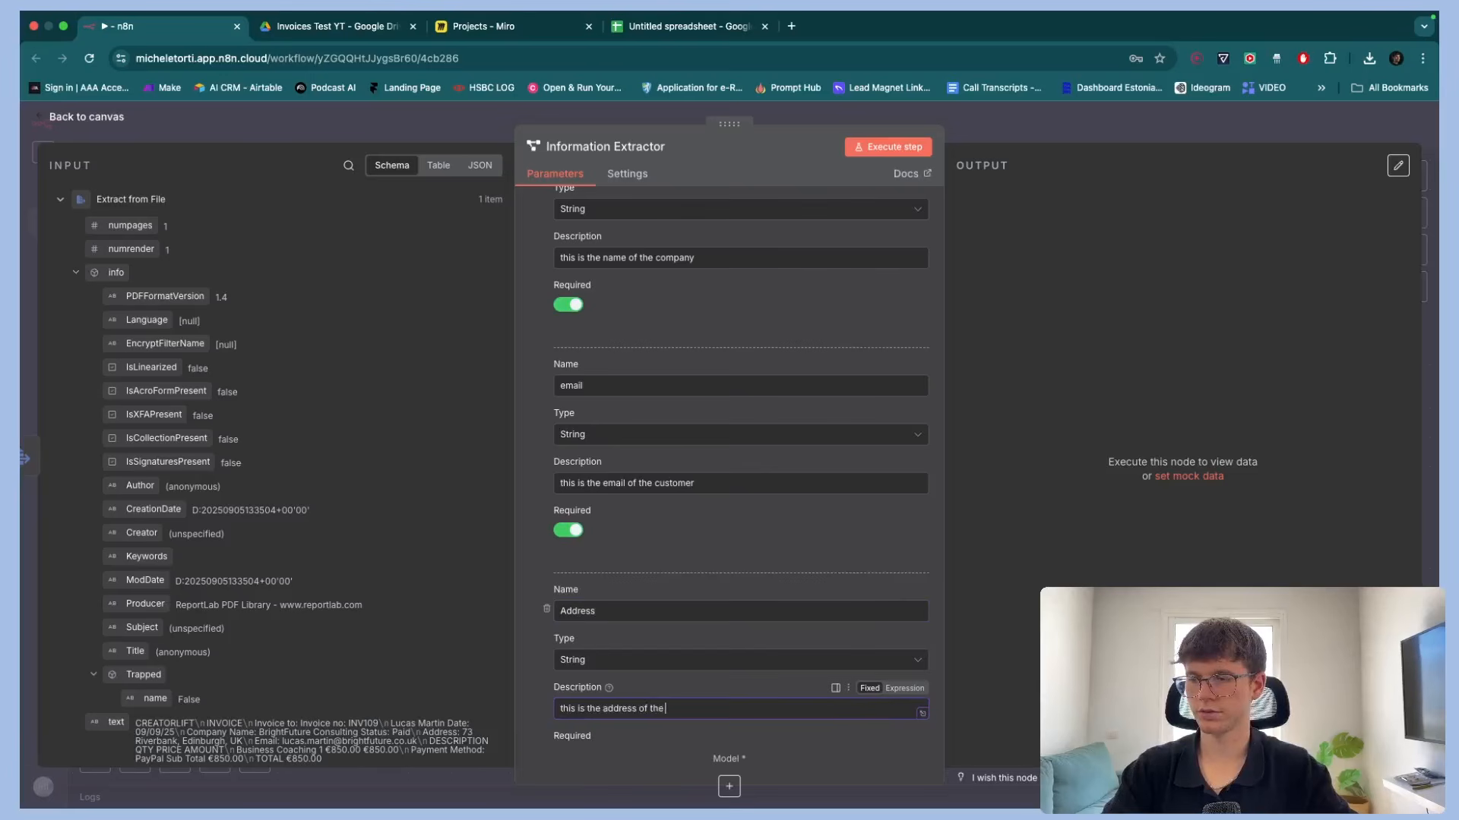
{"action": "type", "text": "customer"}
{"action": "scroll", "coordinate": [730, 494], "scroll_direction": "down", "scroll_amount": 3}
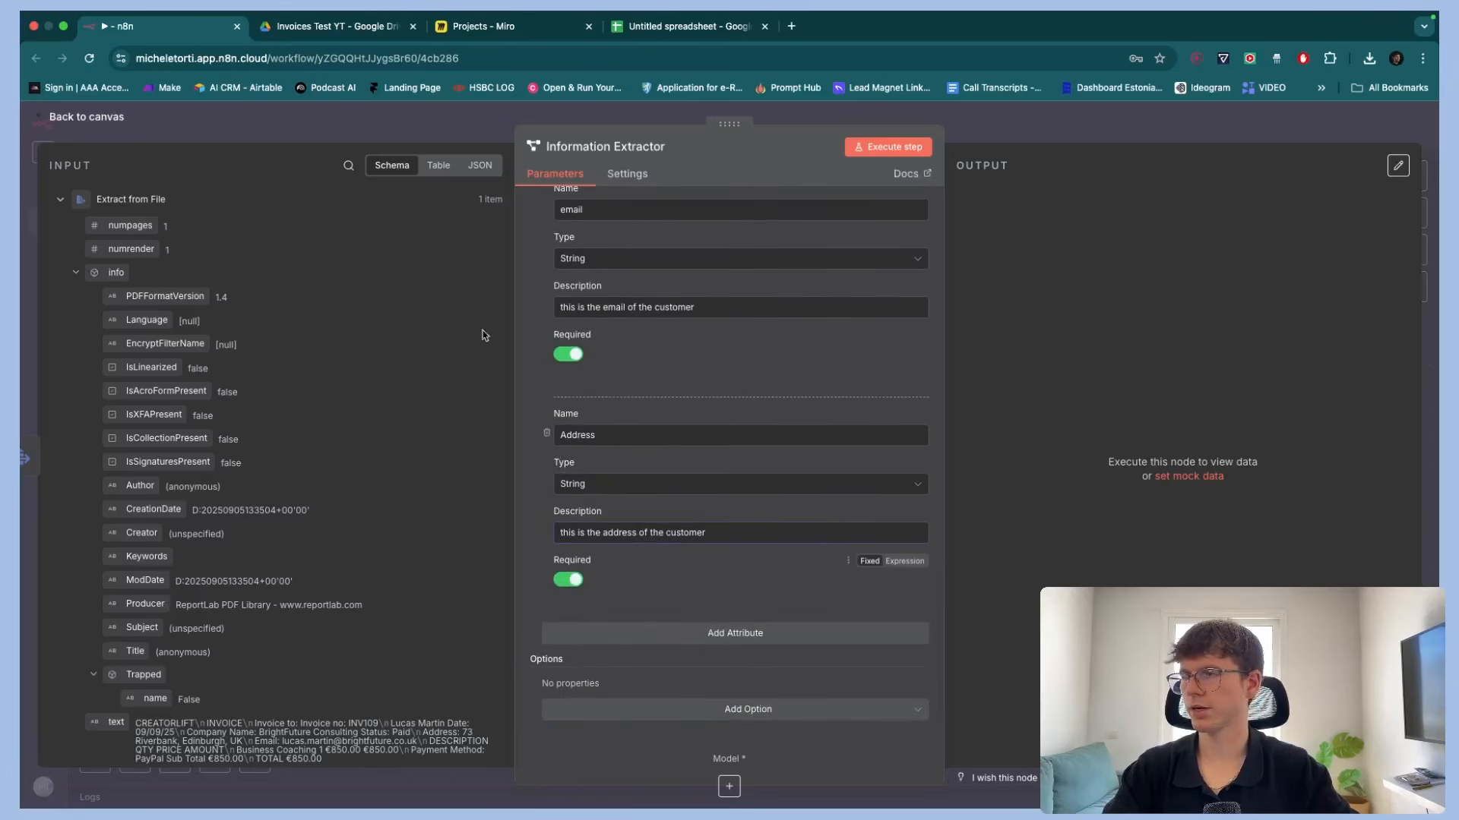
Add an attribute named Invoice Number after checking the sample invoice in Drive
{"action": "key", "text": "ctrl+Tab"}
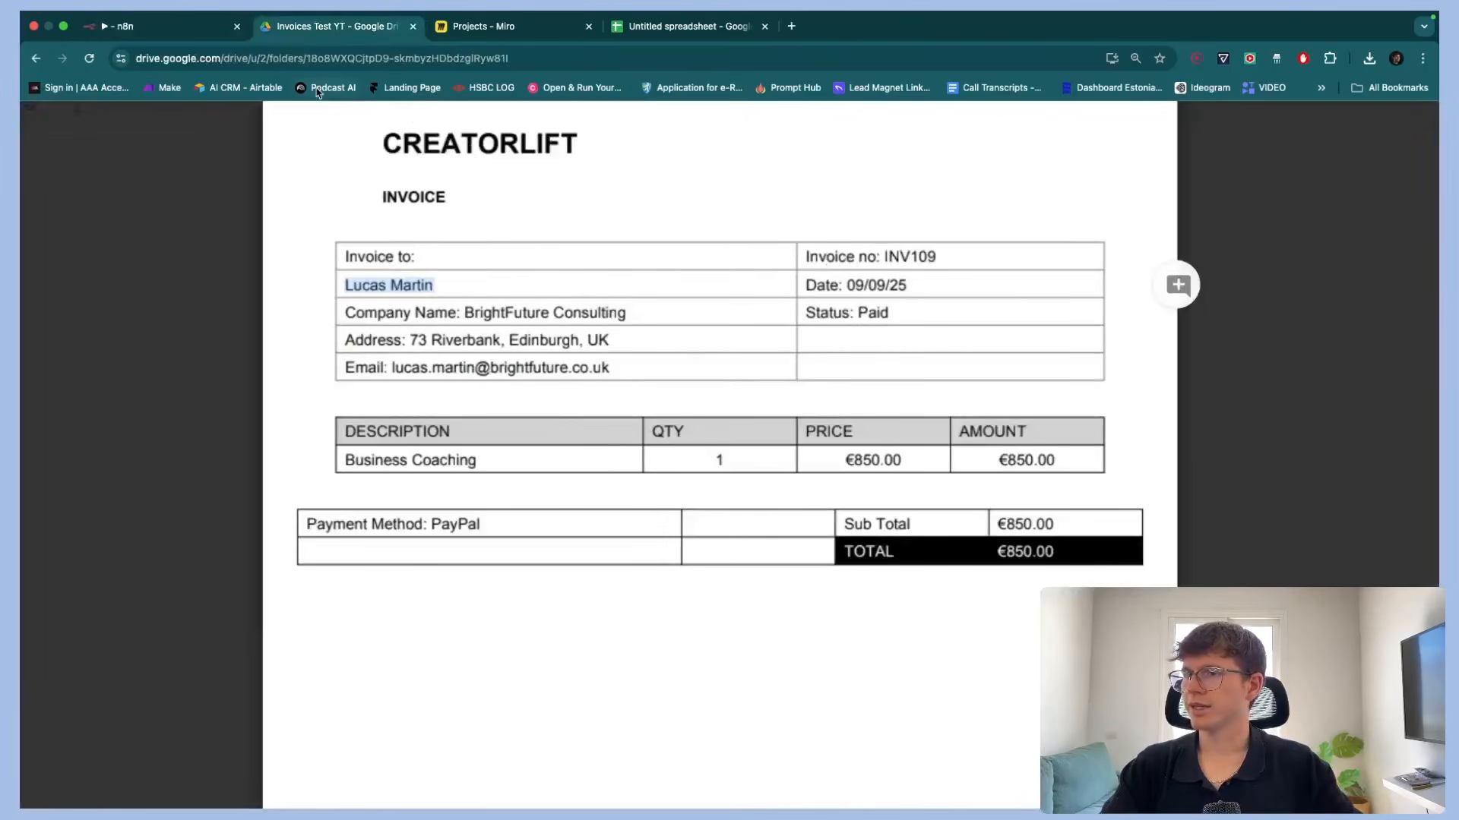
{"action": "key", "text": "ctrl+shift+Tab"}
{"action": "left_click", "coordinate": [703, 632]}
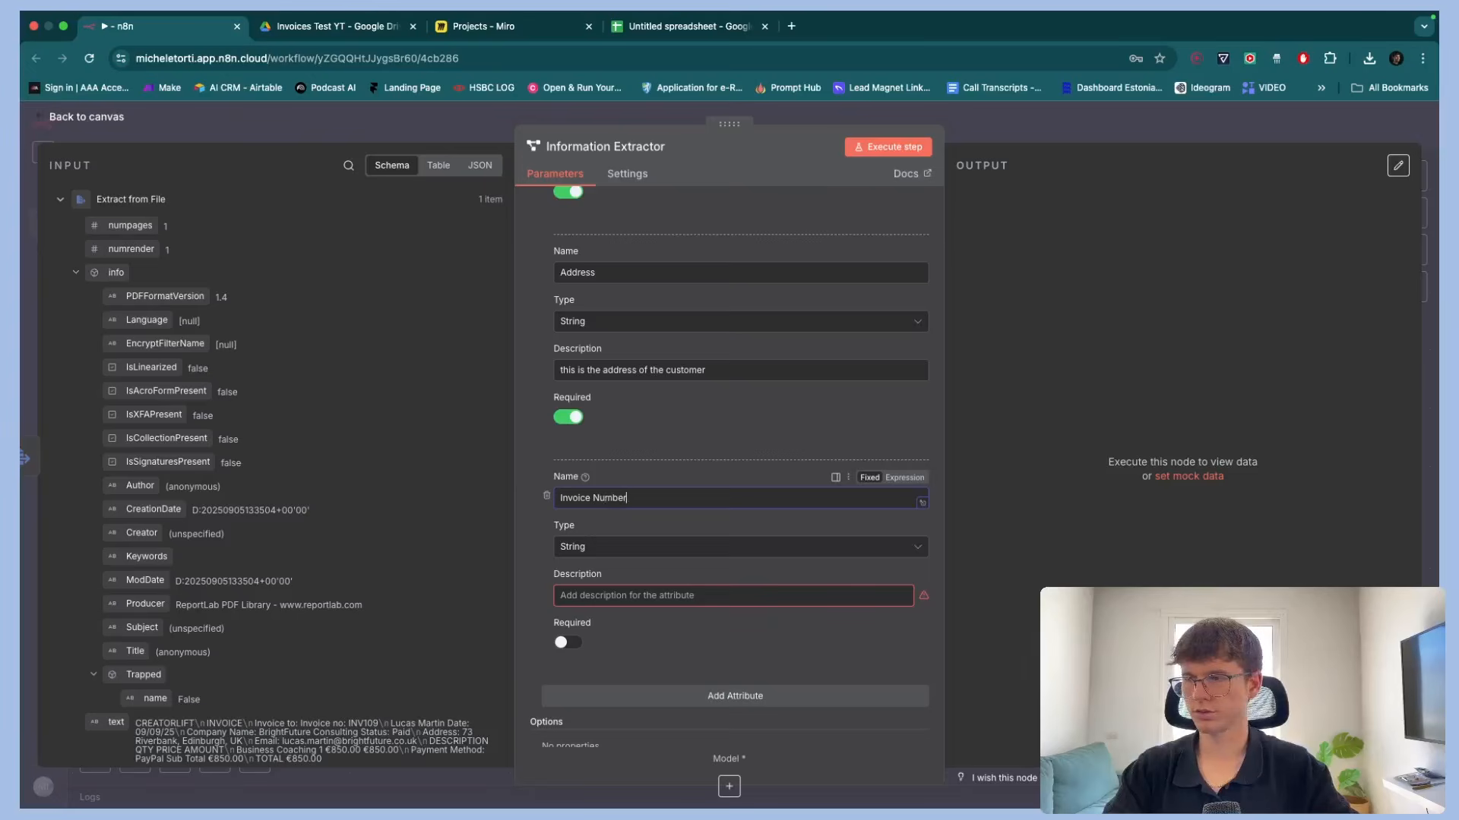
Add two more attributes named Date and Status
{"action": "scroll", "coordinate": [677, 612], "scroll_direction": "down", "scroll_amount": 1}
{"action": "left_click", "coordinate": [683, 632]}
{"action": "type", "text": "Date"}
{"action": "scroll", "coordinate": [729, 455], "scroll_direction": "down", "scroll_amount": 1}
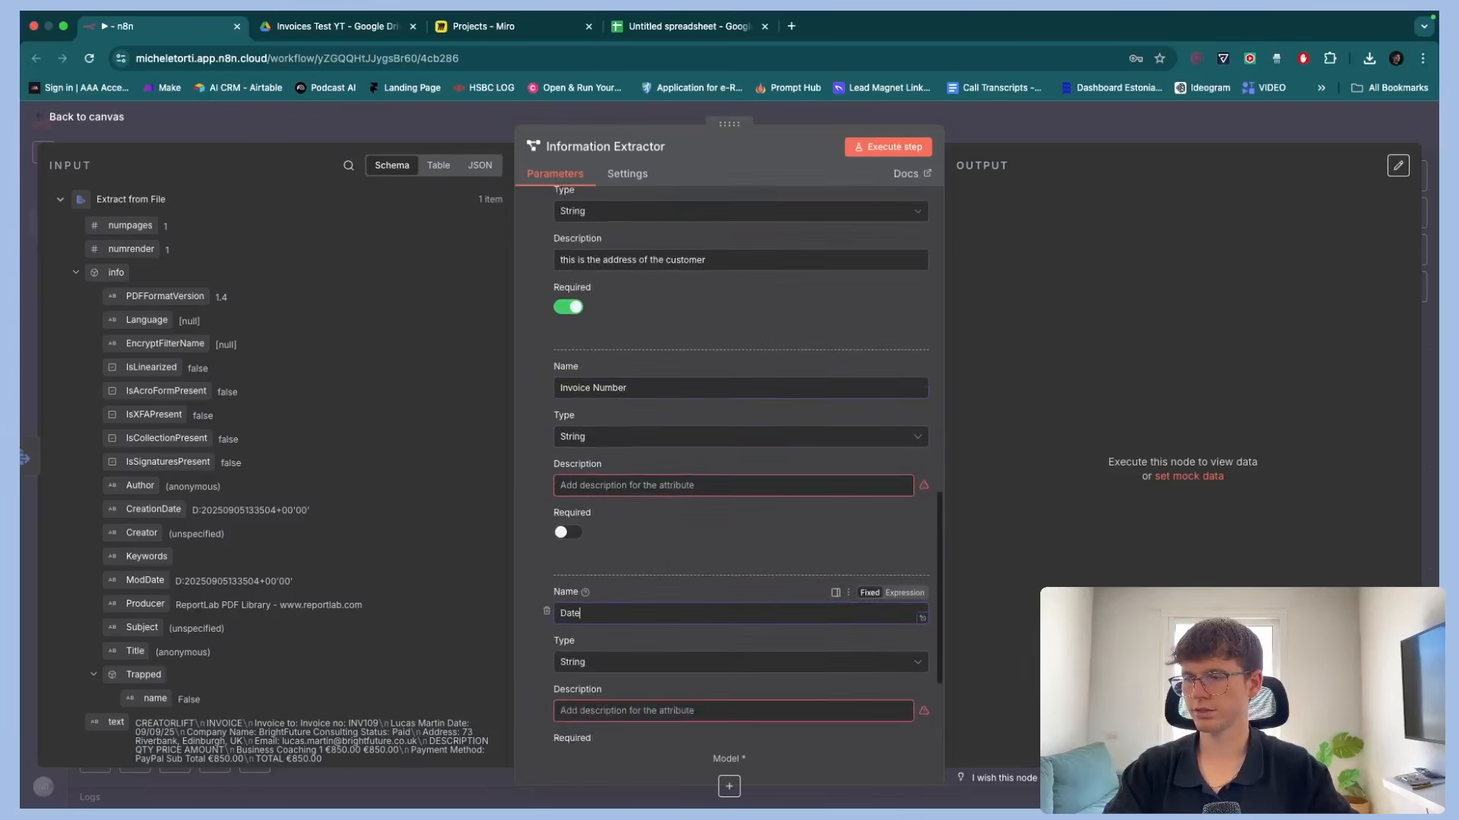
{"action": "scroll", "coordinate": [639, 654], "scroll_direction": "down", "scroll_amount": 2}
{"action": "left_click", "coordinate": [642, 637]}
{"action": "type", "text": "S"}
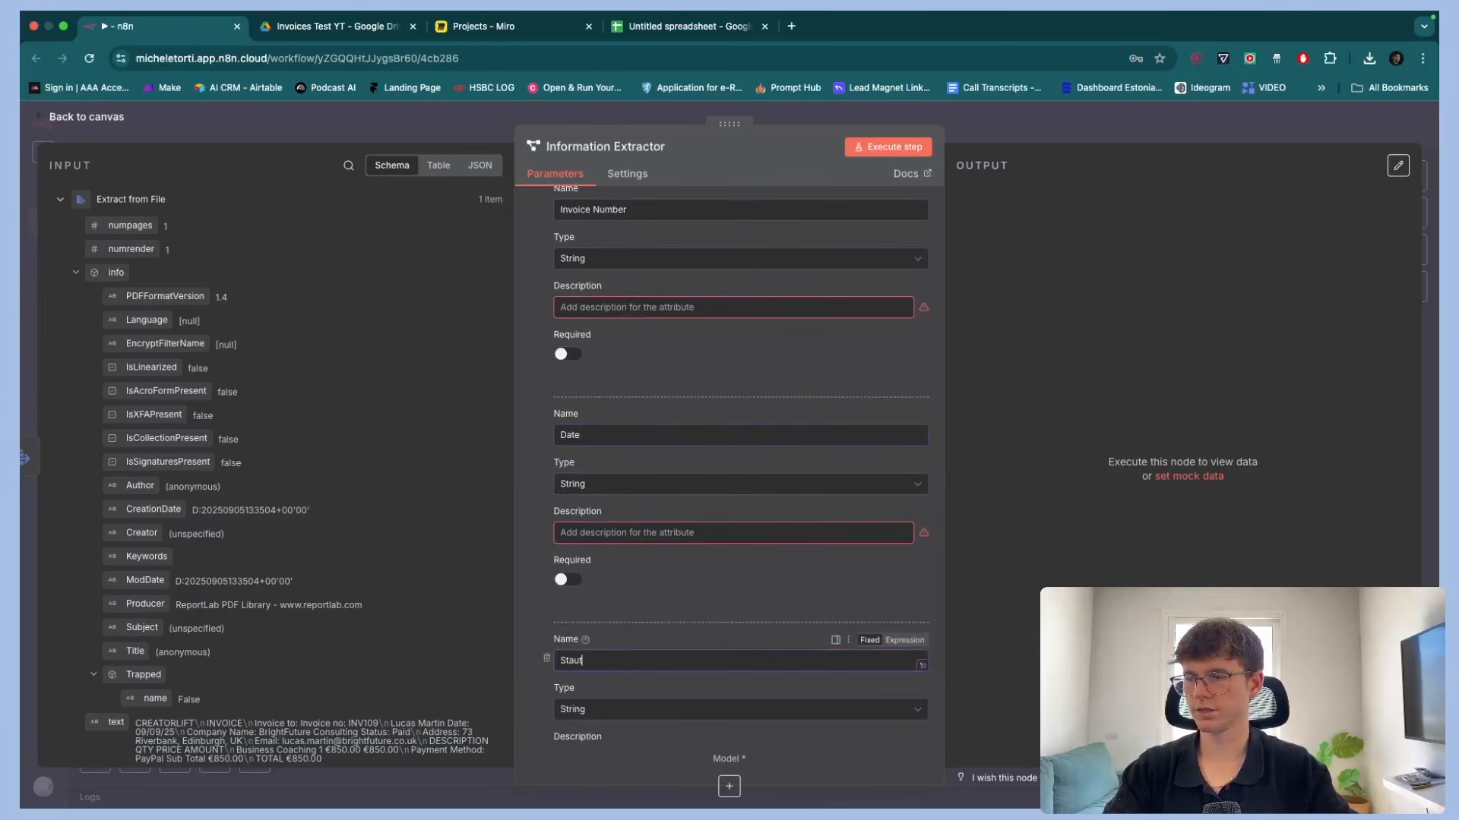
{"action": "type", "text": "taut"}
{"action": "key", "text": "BackSpace"}
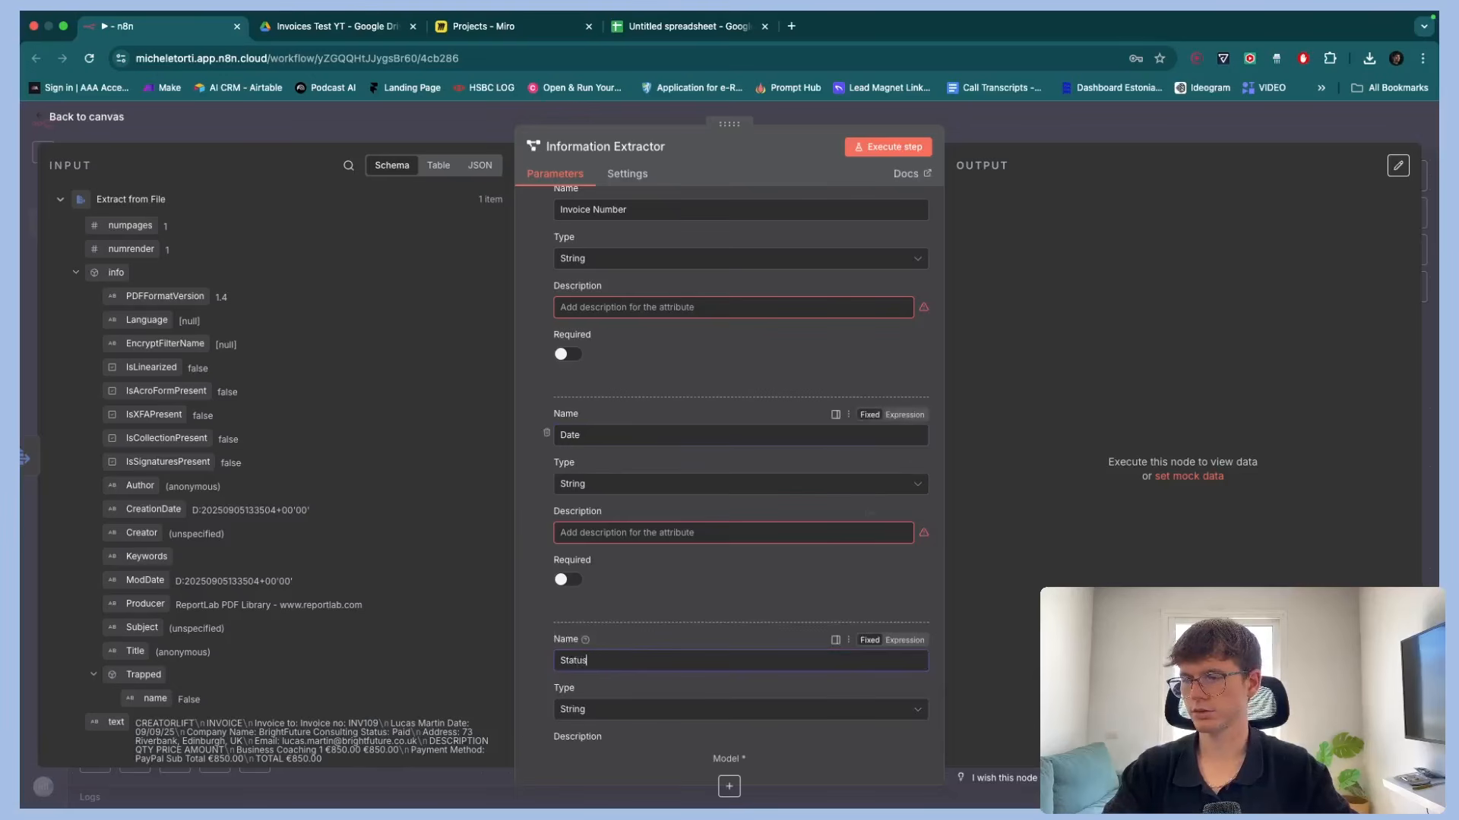
Describe Invoice Number as "this is the number of the invoice" and make it required
{"action": "scroll", "coordinate": [665, 449], "scroll_direction": "up", "scroll_amount": 2}
{"action": "left_click", "coordinate": [665, 449]}
{"action": "type", "text": "this is the num"}
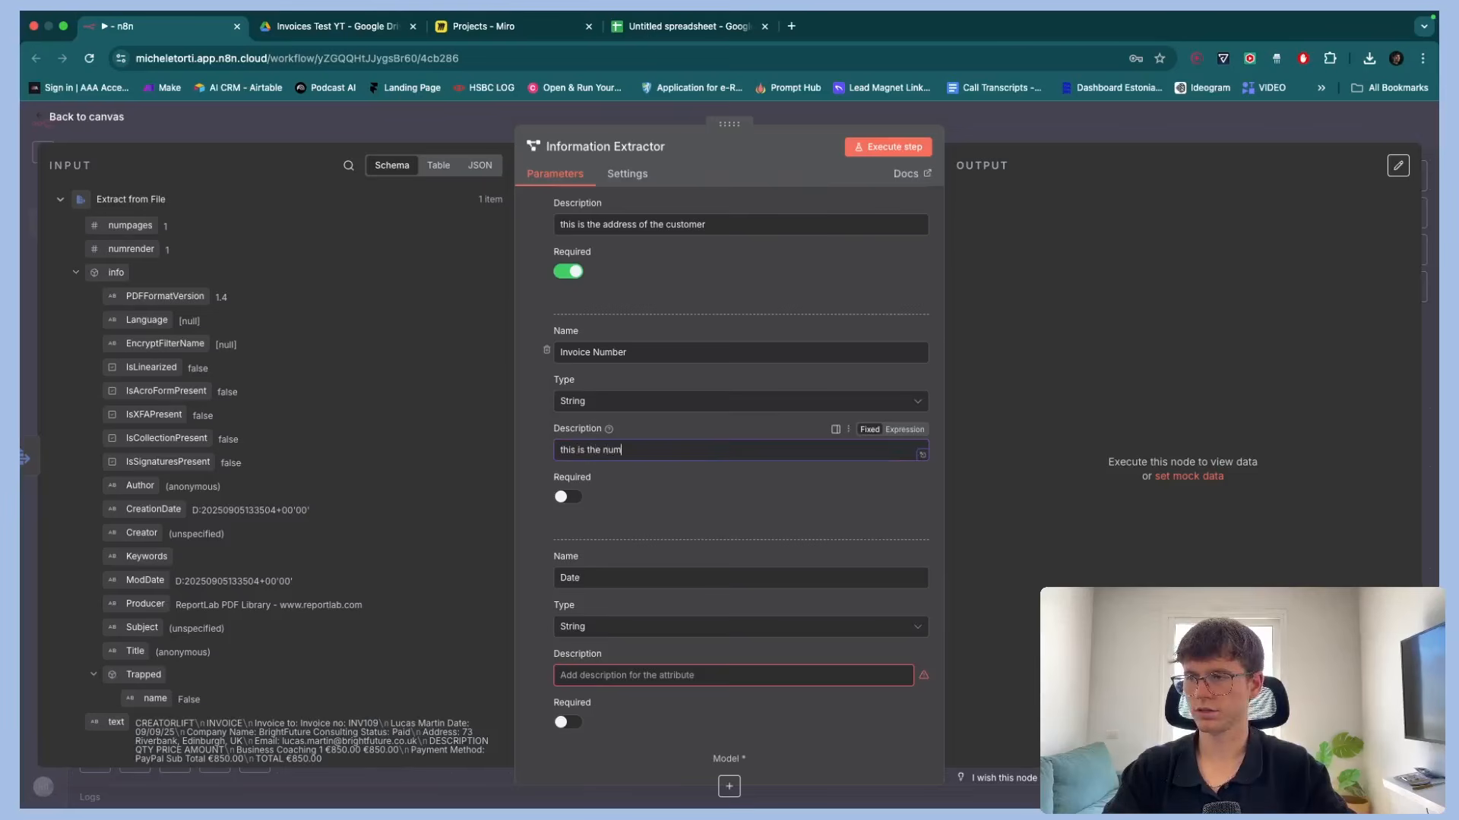
{"action": "type", "text": "ber of the invoice"}
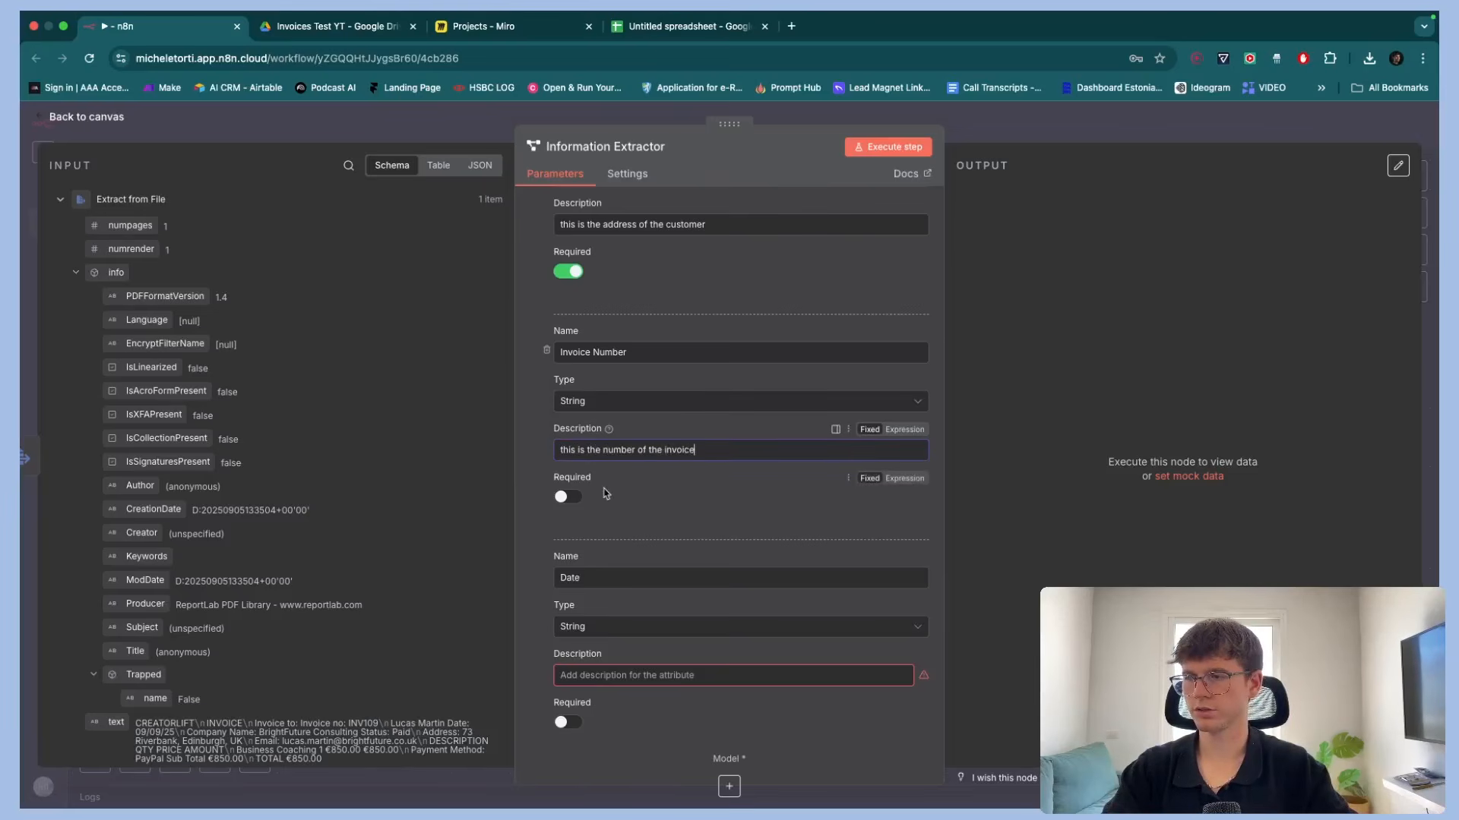
{"action": "left_click", "coordinate": [568, 497]}
Set the Date attribute's type to Date, describe it as "this is the date of the invoice", and make it required
{"action": "scroll", "coordinate": [630, 357], "scroll_direction": "down", "scroll_amount": 3}
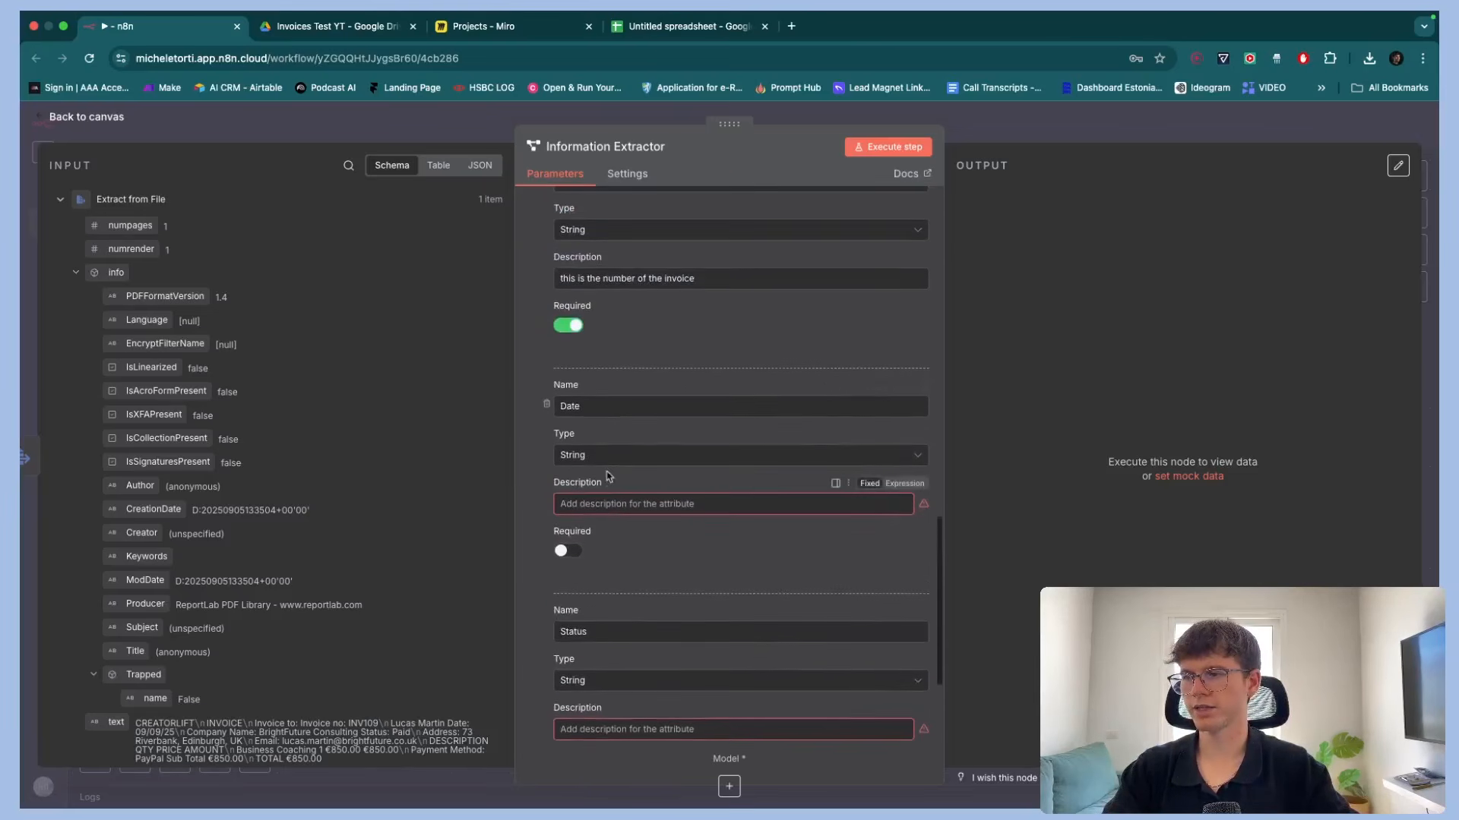
{"action": "left_click", "coordinate": [608, 454]}
{"action": "left_click", "coordinate": [612, 514]}
{"action": "left_click", "coordinate": [615, 504]}
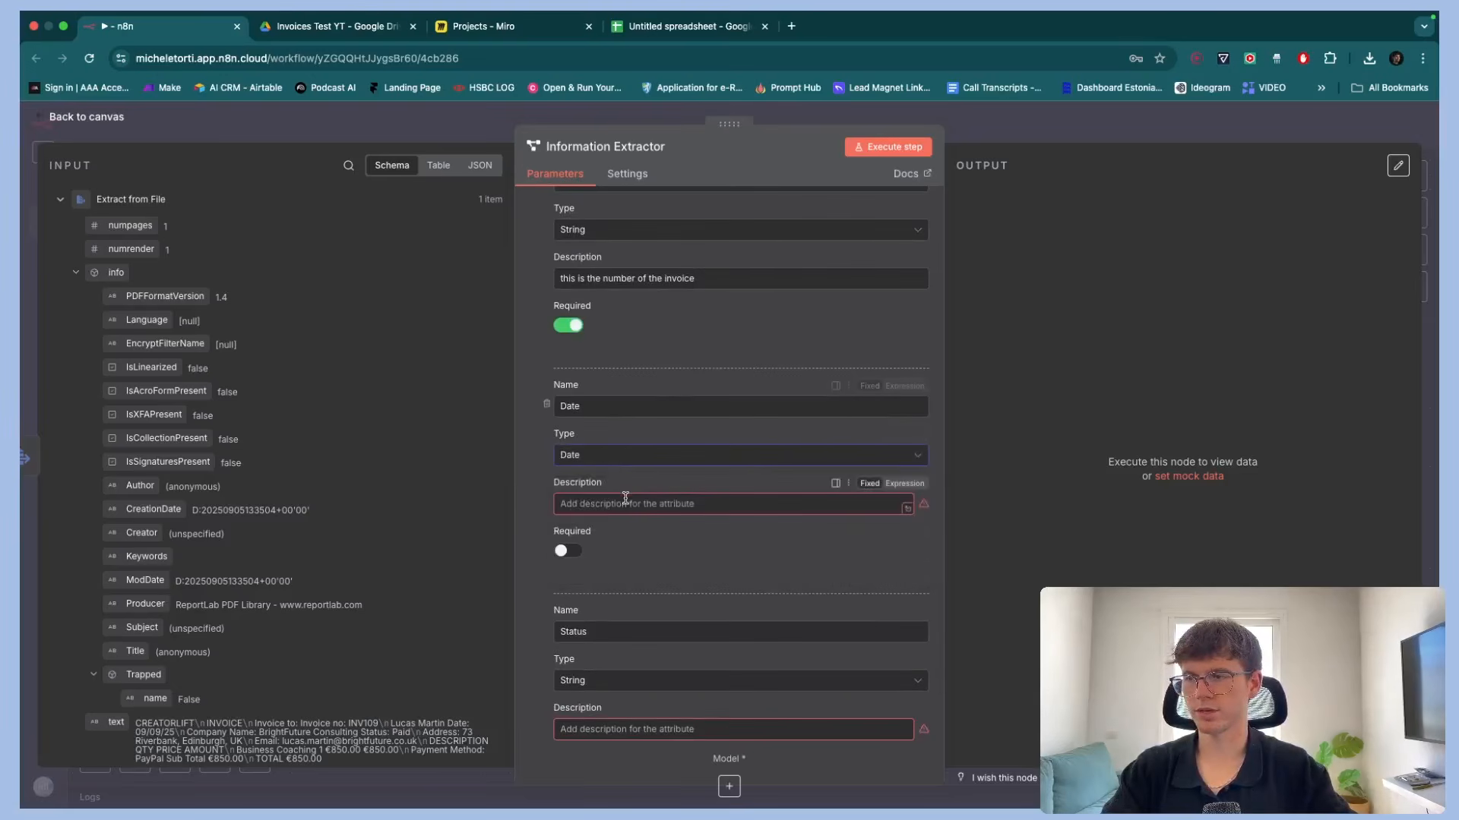
{"action": "type", "text": "this is the da"}
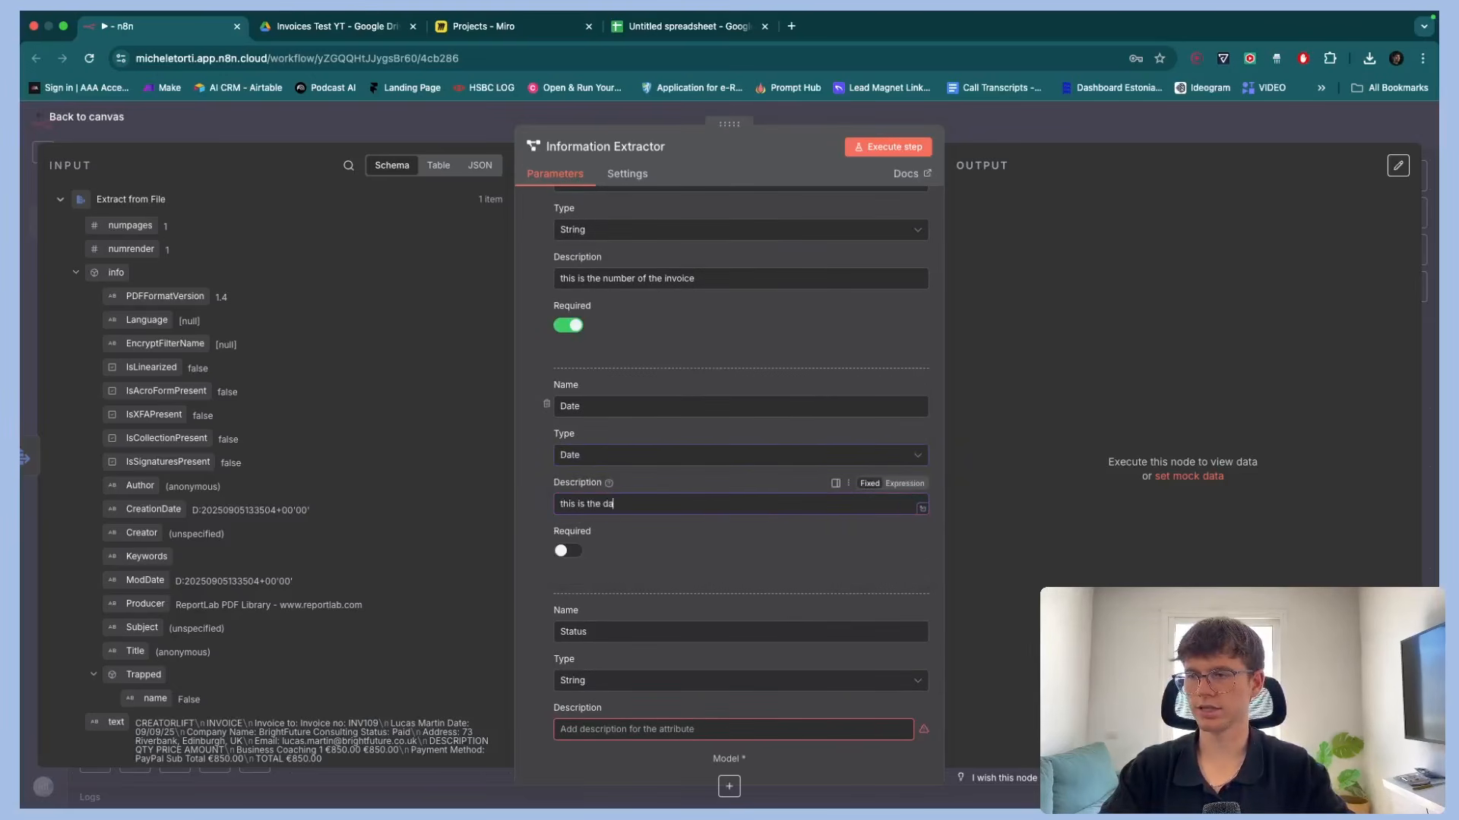
{"action": "type", "text": "te of the invoice"}
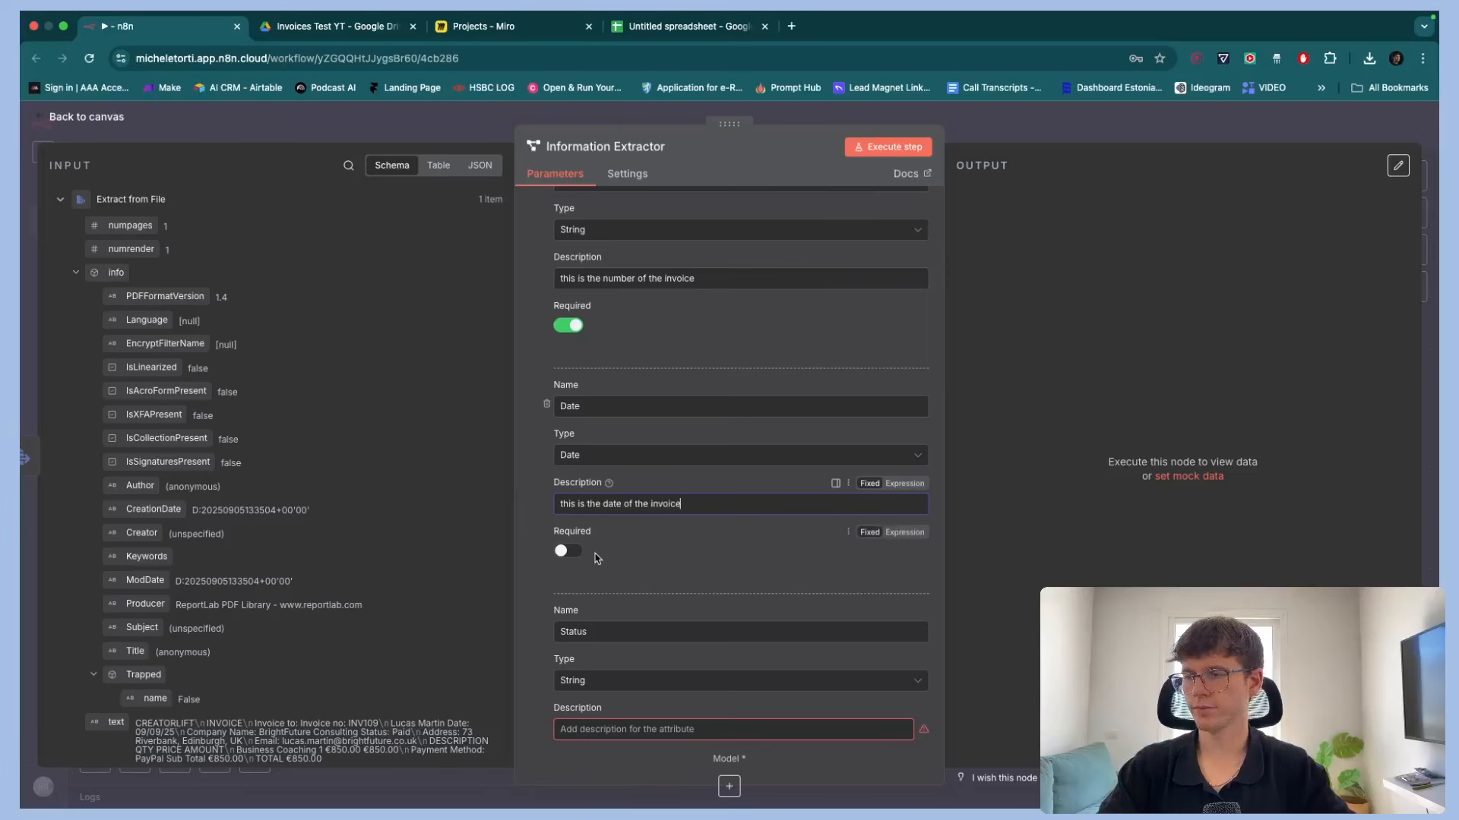
{"action": "left_click", "coordinate": [568, 551]}
Describe the Status attribute as "this is the status of the payment" and make it required
{"action": "scroll", "coordinate": [600, 547], "scroll_direction": "down", "scroll_amount": 3}
{"action": "left_click", "coordinate": [612, 582]}
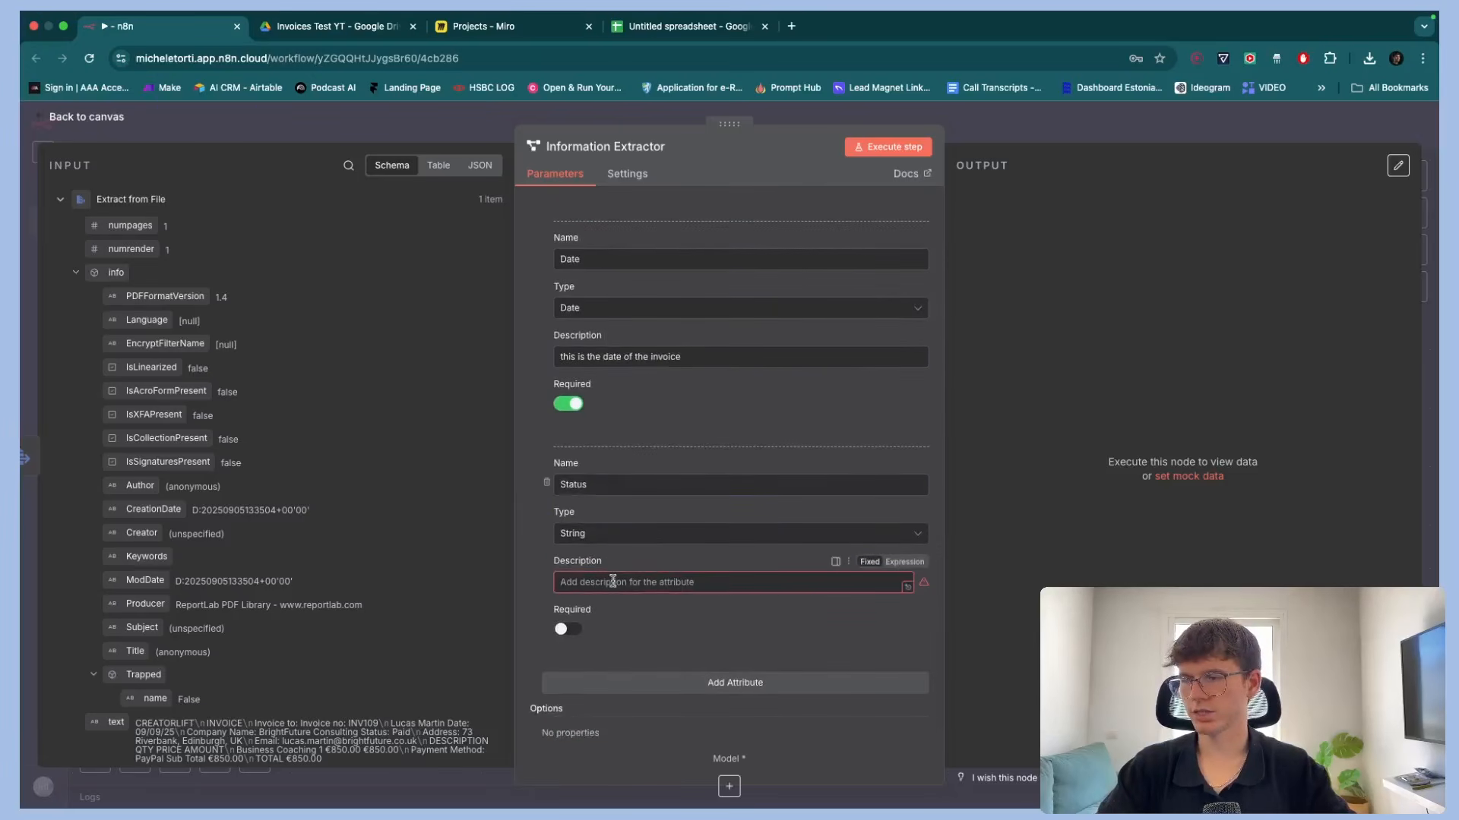
{"action": "type", "text": "this is the sta"}
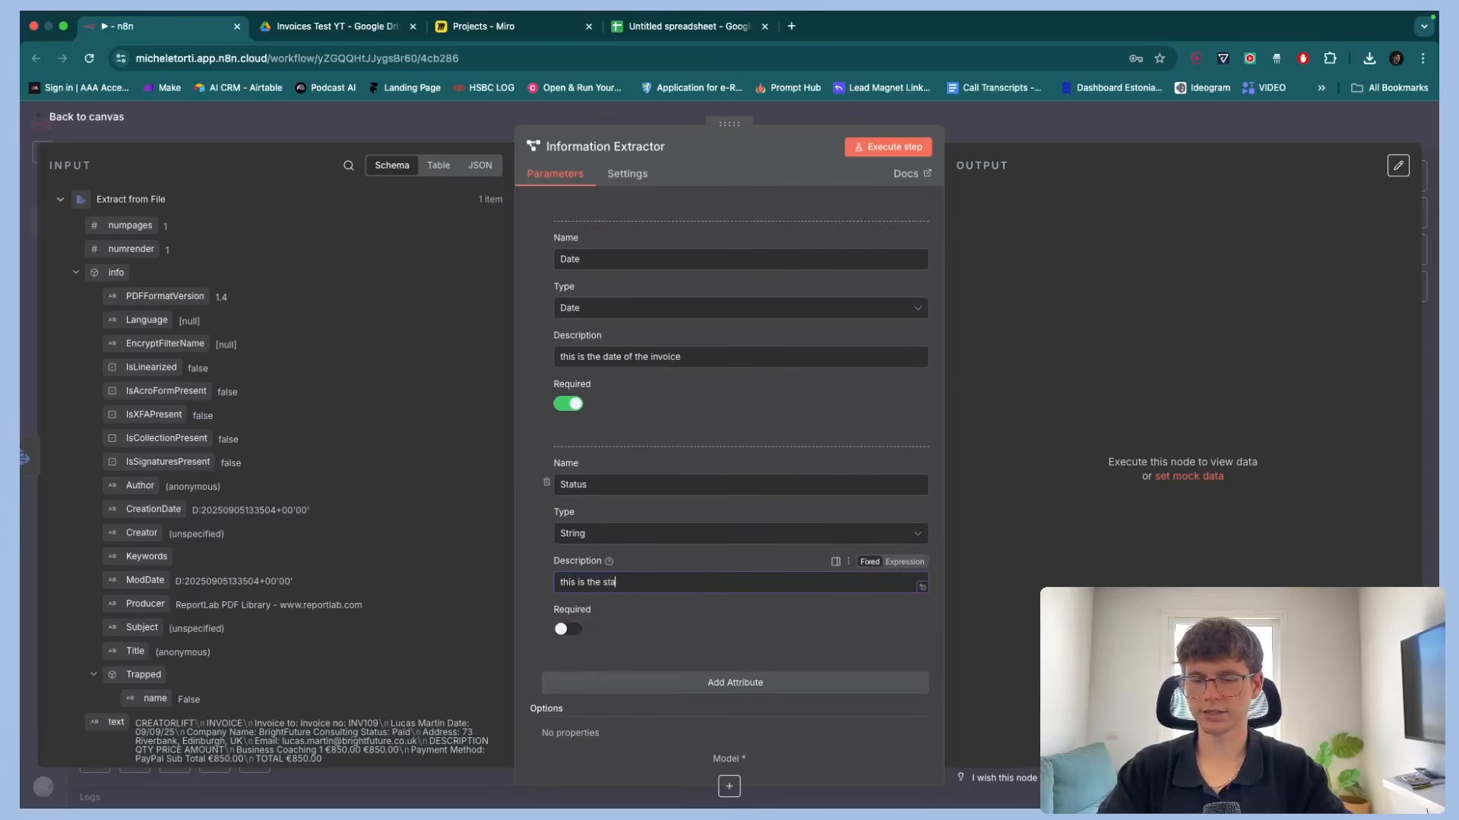
{"action": "type", "text": "tus of the payment"}
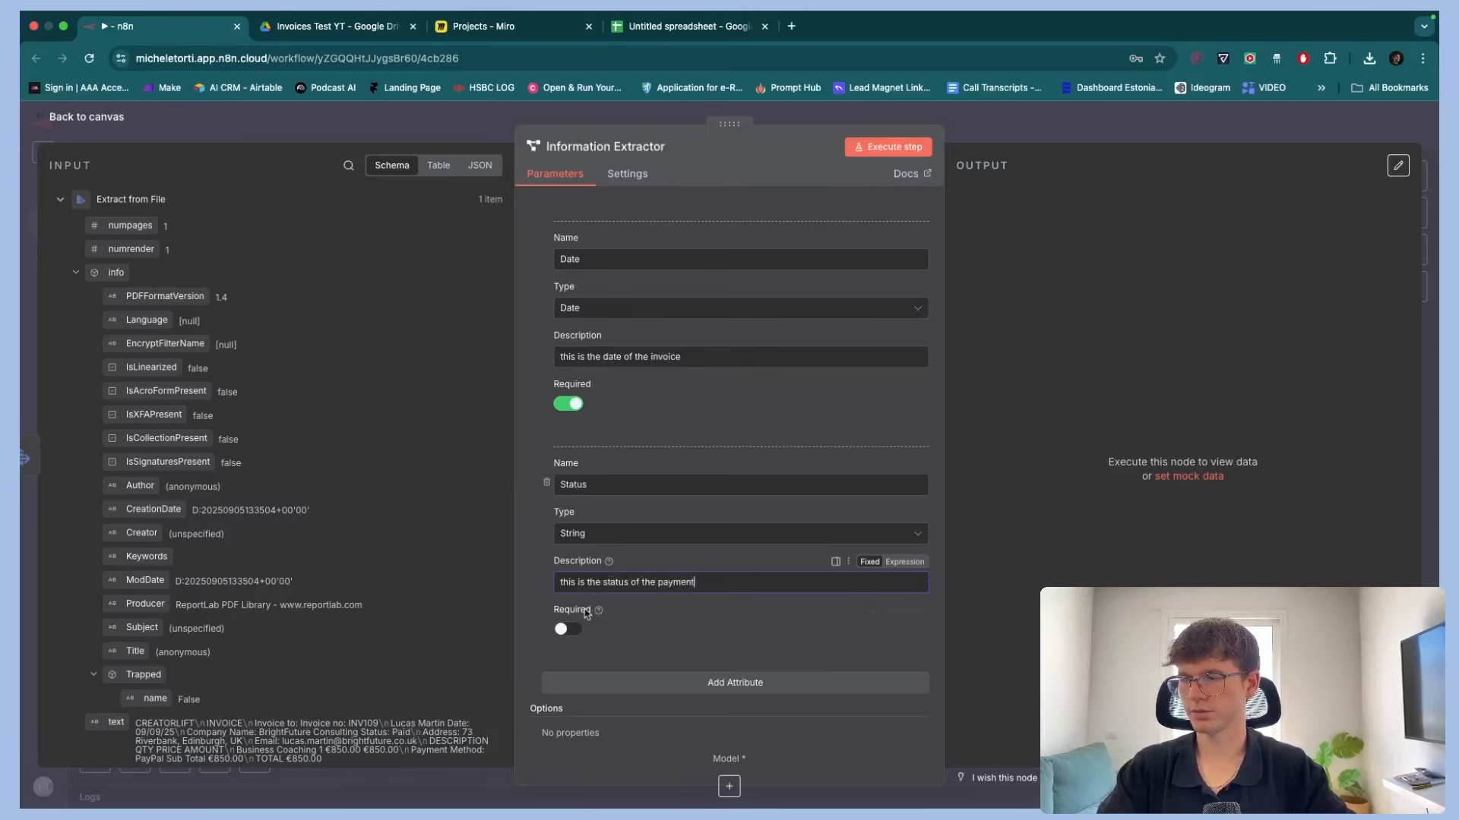
{"action": "left_click", "coordinate": [568, 629]}
Add an attribute named line item, checking the invoice's description line in Drive
{"action": "left_click", "coordinate": [653, 682]}
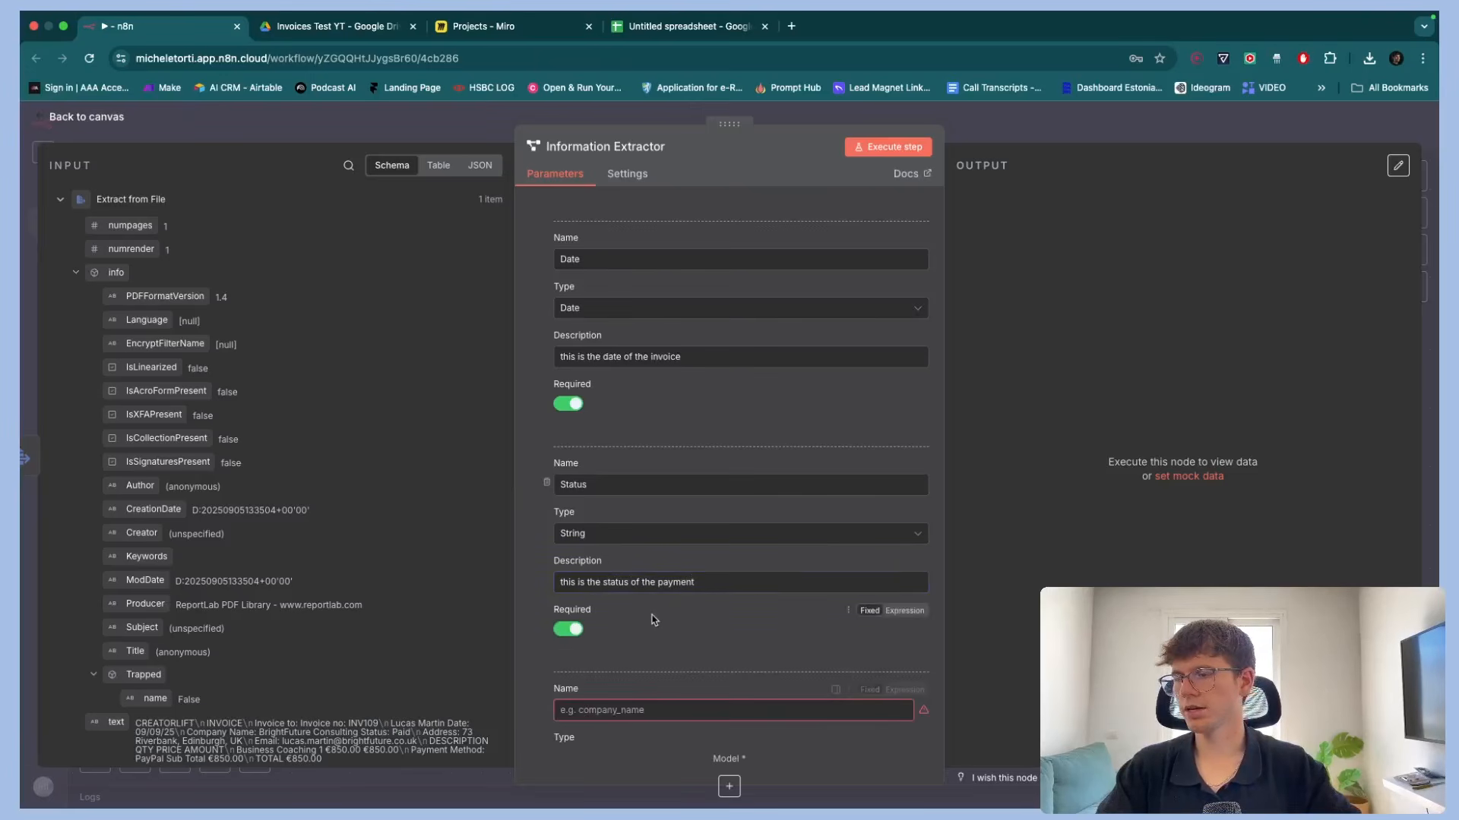
{"action": "scroll", "coordinate": [653, 608], "scroll_direction": "down", "scroll_amount": 4}
{"action": "left_click", "coordinate": [339, 28]}
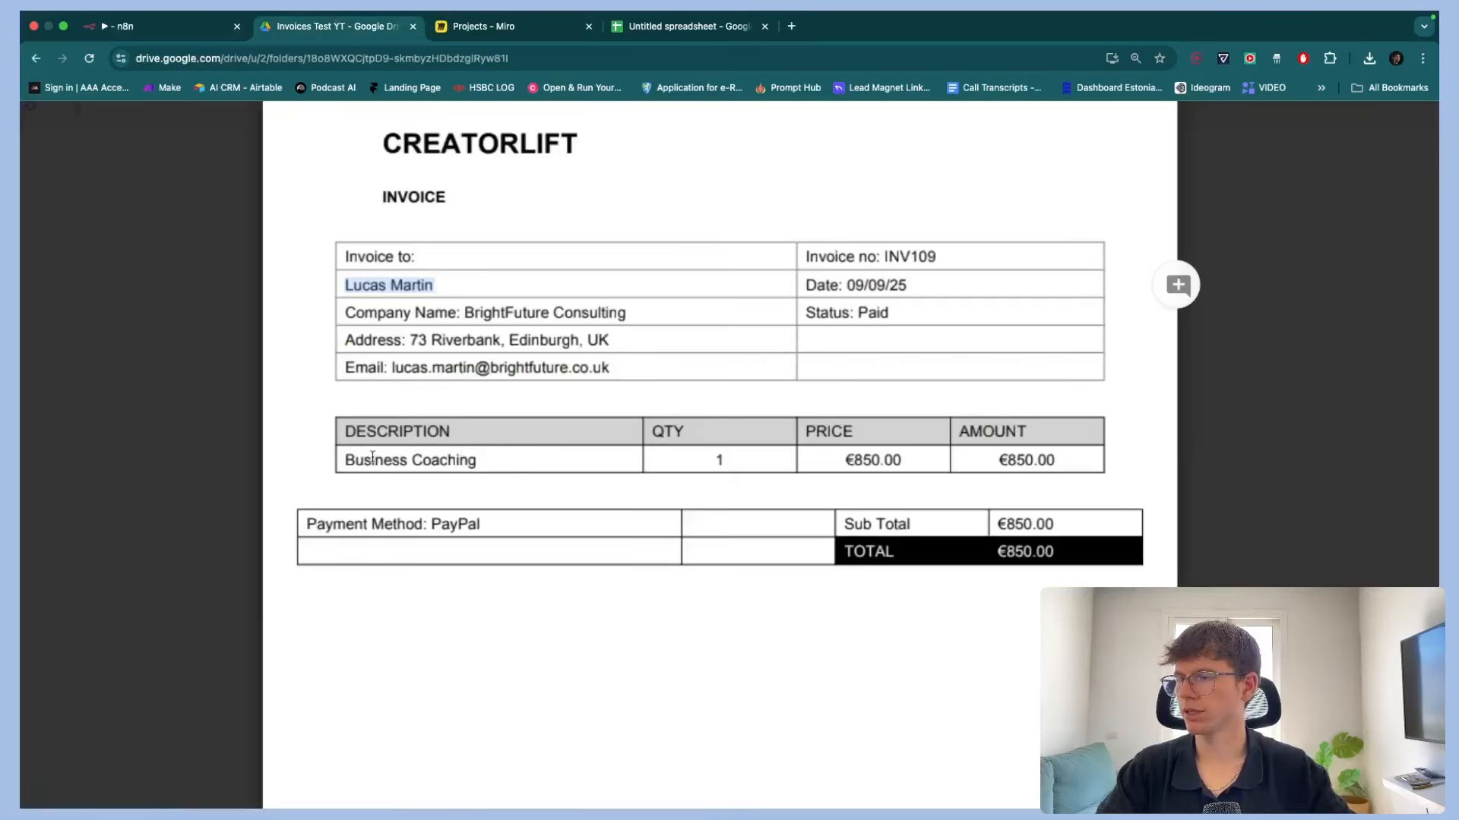
{"action": "left_click_drag", "start_coordinate": [372, 456], "coordinate": [449, 456]}
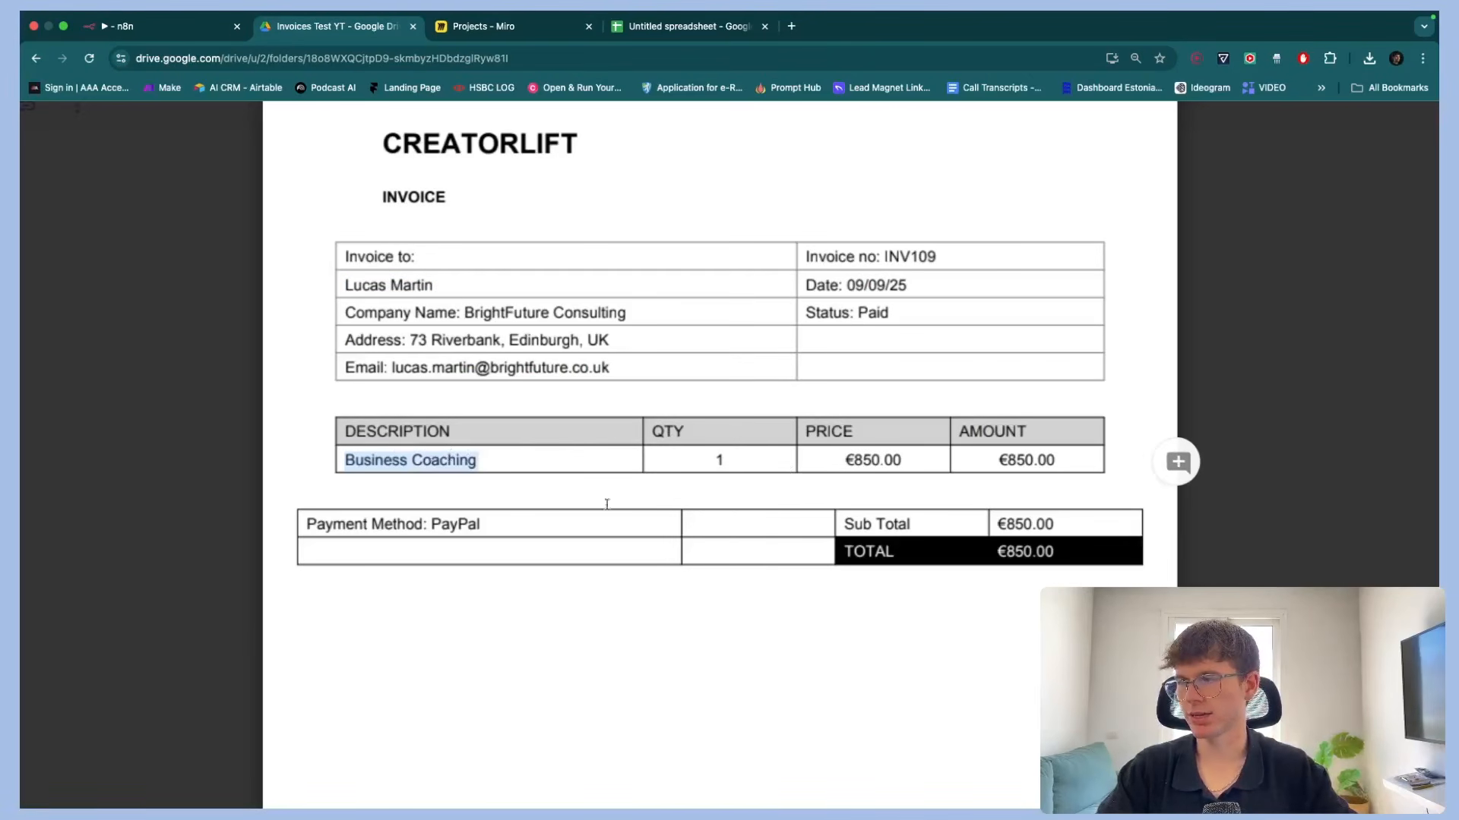
{"action": "left_click", "coordinate": [190, 26]}
{"action": "left_click", "coordinate": [563, 435]}
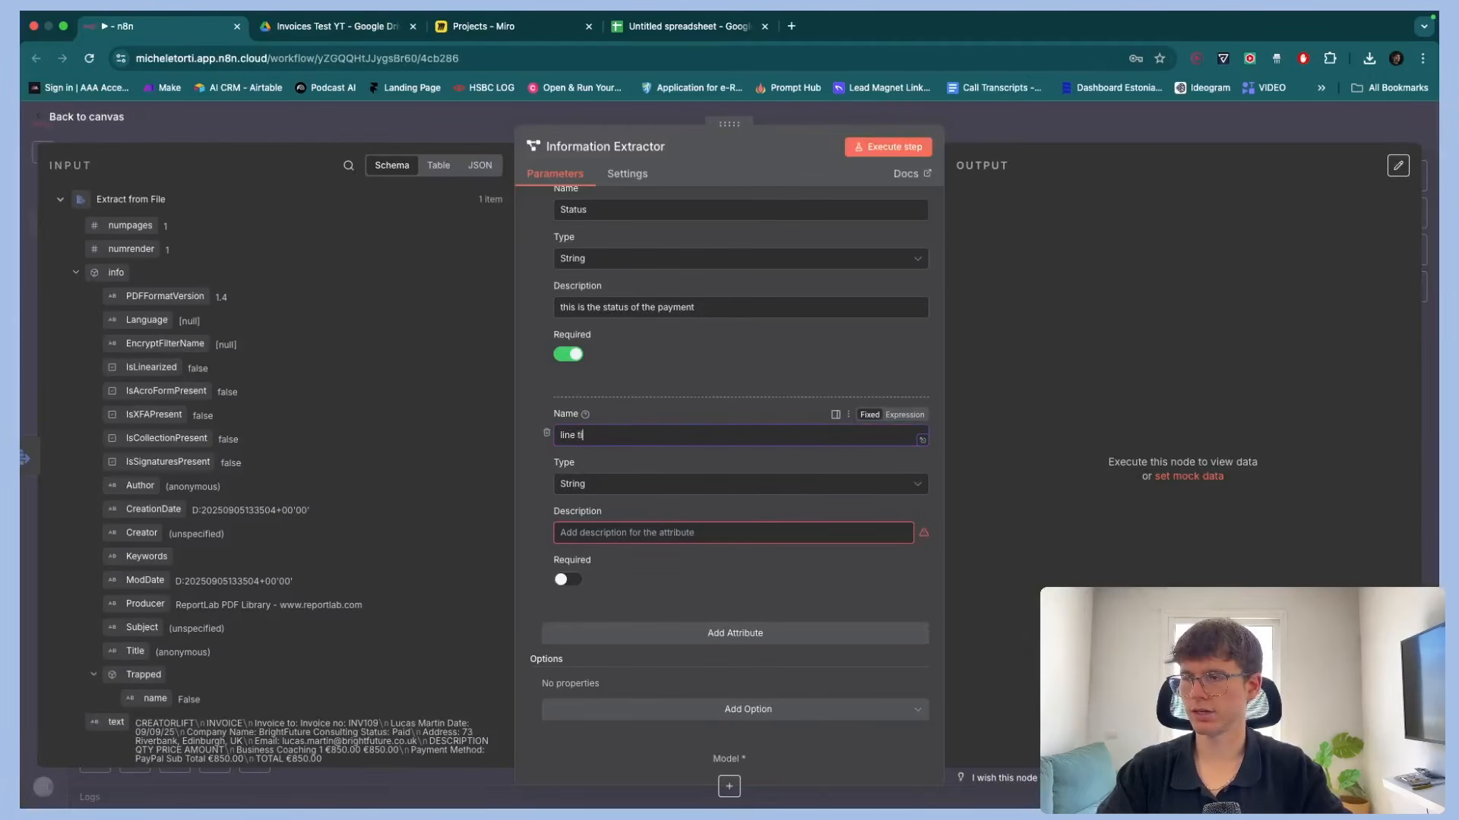
Describe line item as "this is the line item of the invoice" and make it required
{"action": "key", "text": "Tab"}
{"action": "key", "text": "Tab"}
{"action": "type", "text": "th"}
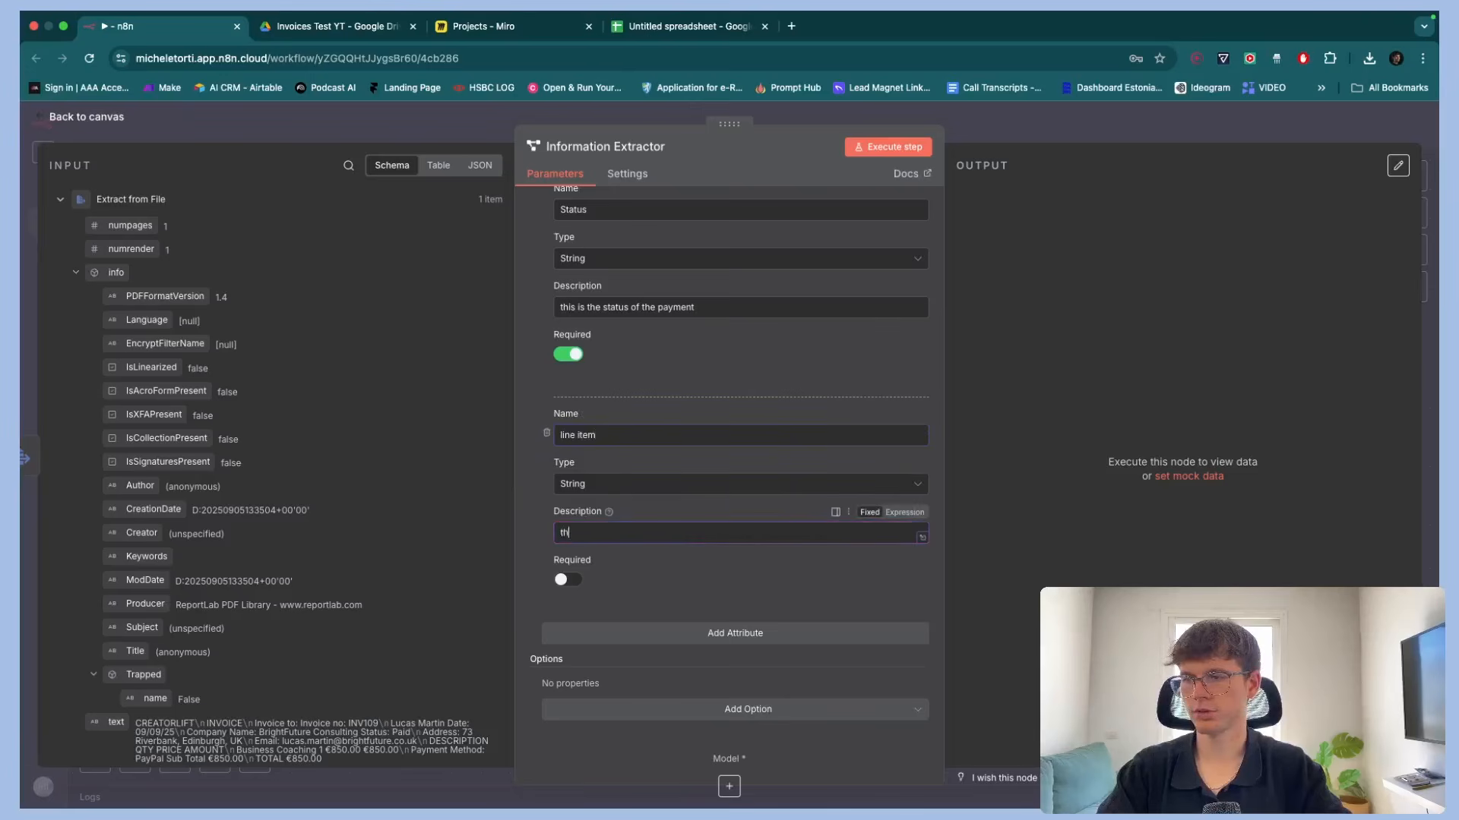
{"action": "type", "text": "is is the line item"}
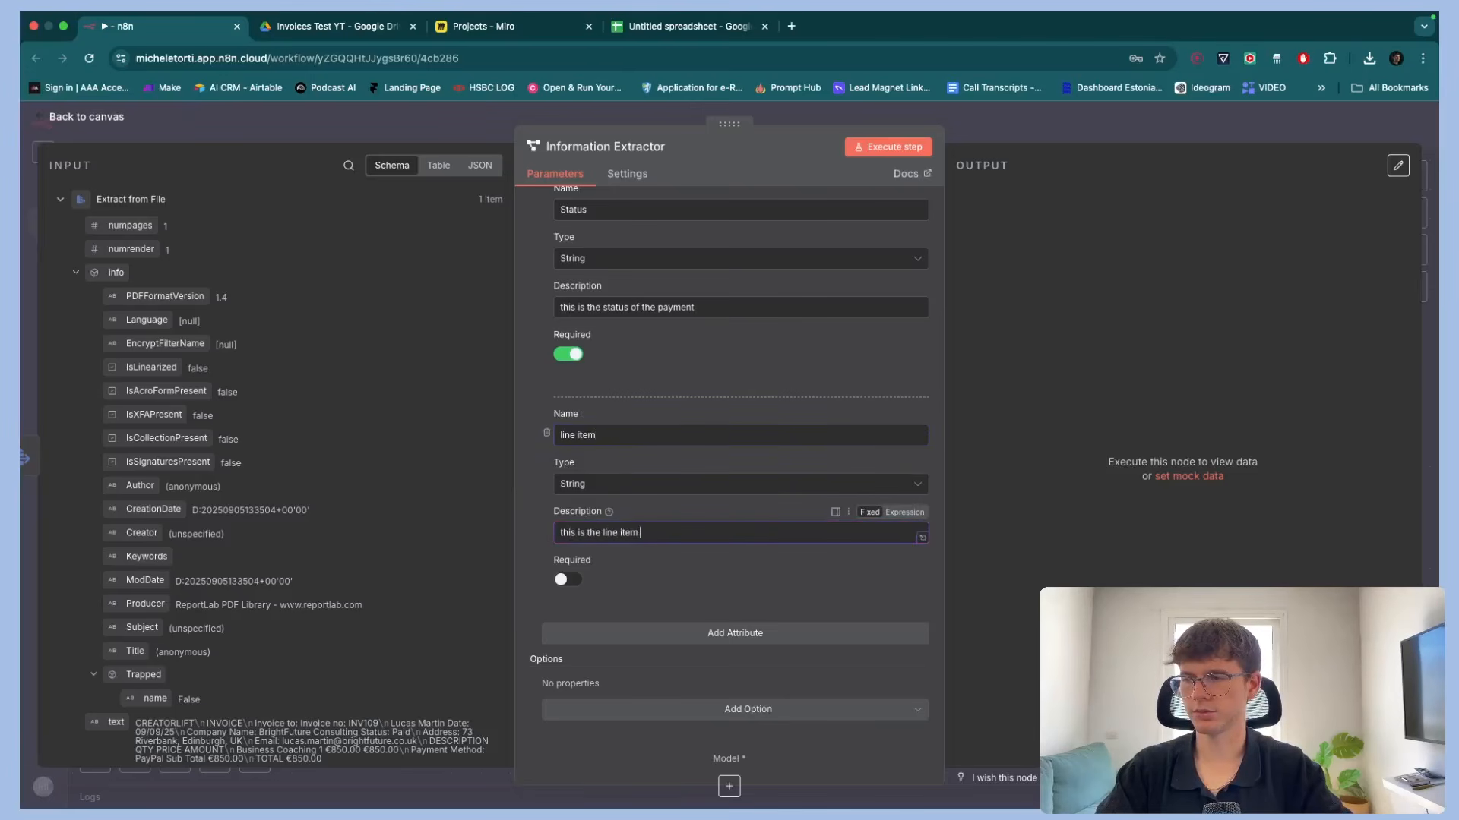
{"action": "type", "text": " of the invoice"}
{"action": "left_click", "coordinate": [567, 579]}
Add a Total Amount attribute described as "this is the total amount of the invoice" and make it required
{"action": "left_click", "coordinate": [635, 633]}
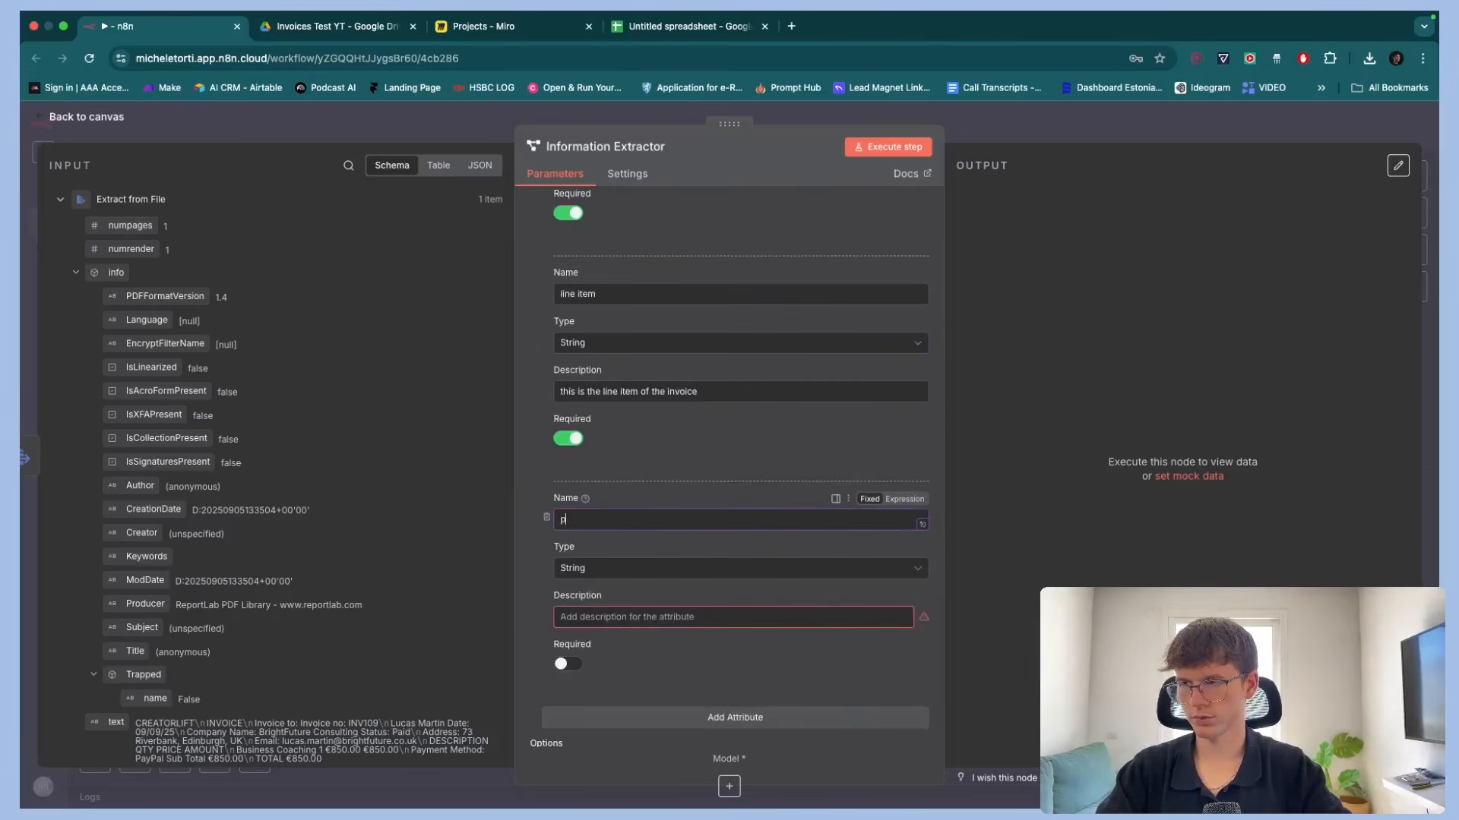
{"action": "type", "text": "price"}
{"action": "key", "text": "super+a"}
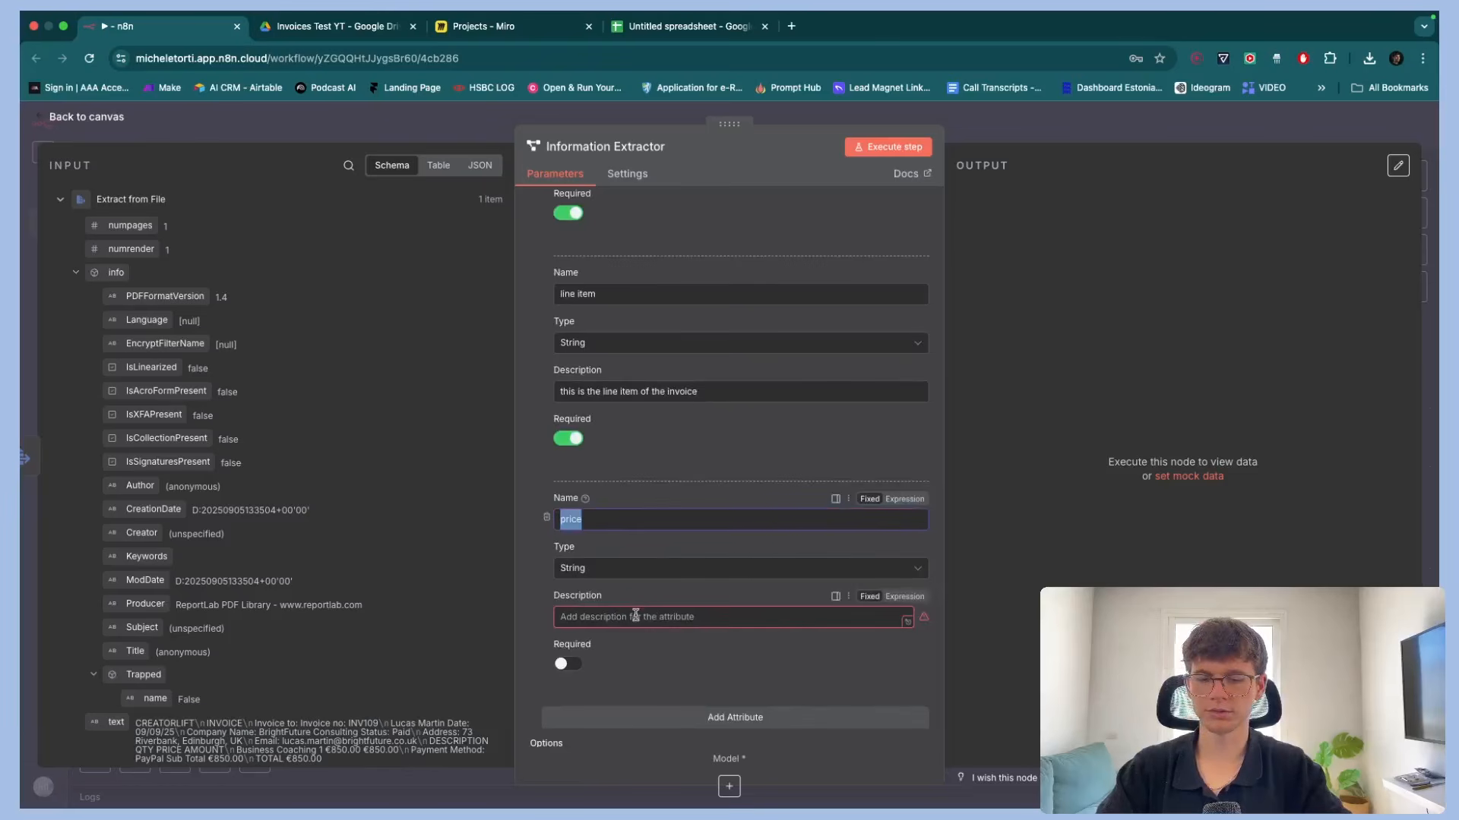
{"action": "type", "text": "Total Amount"}
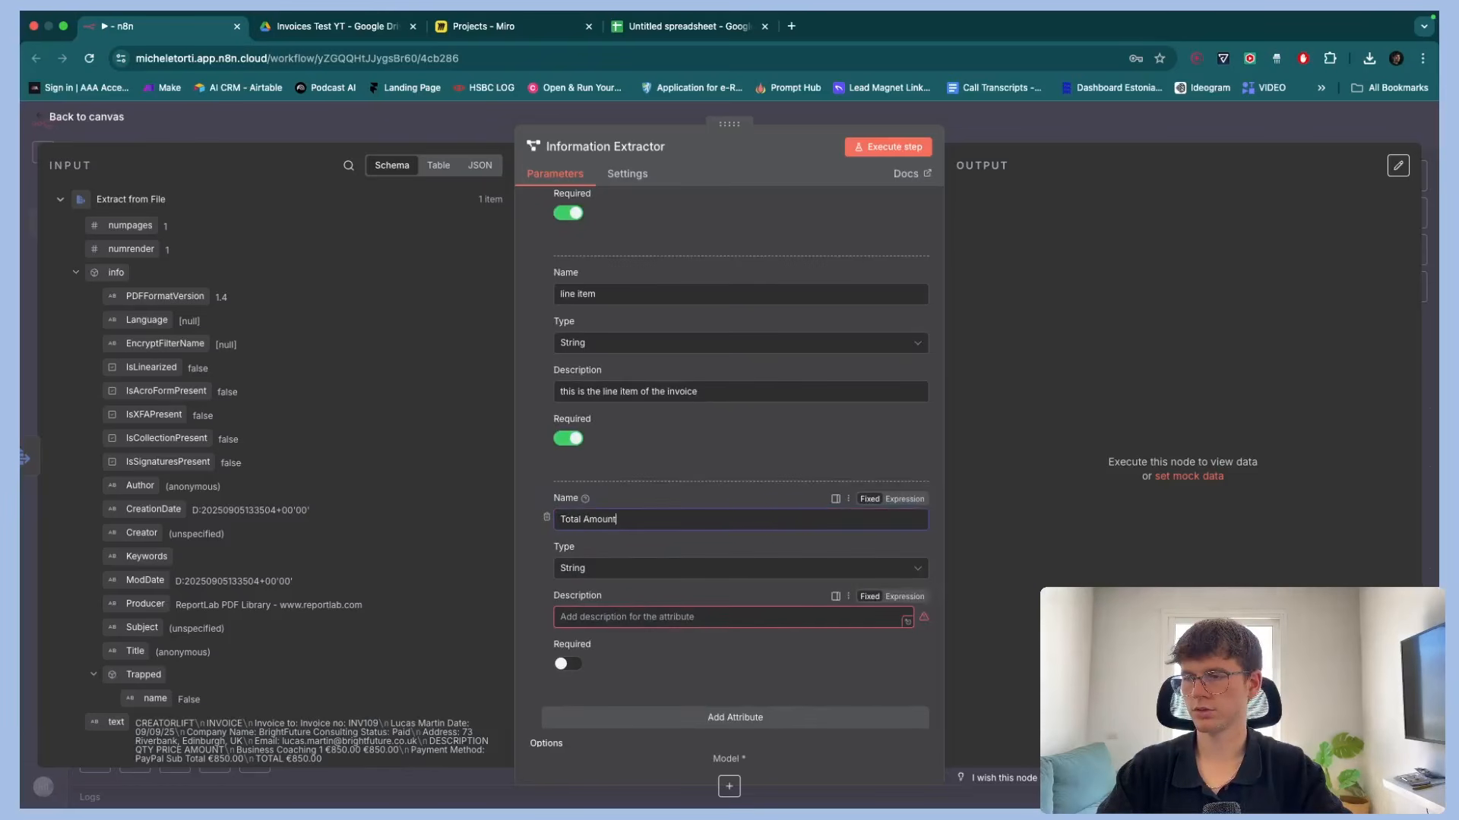
{"action": "left_click", "coordinate": [631, 618]}
{"action": "type", "text": "thi"}
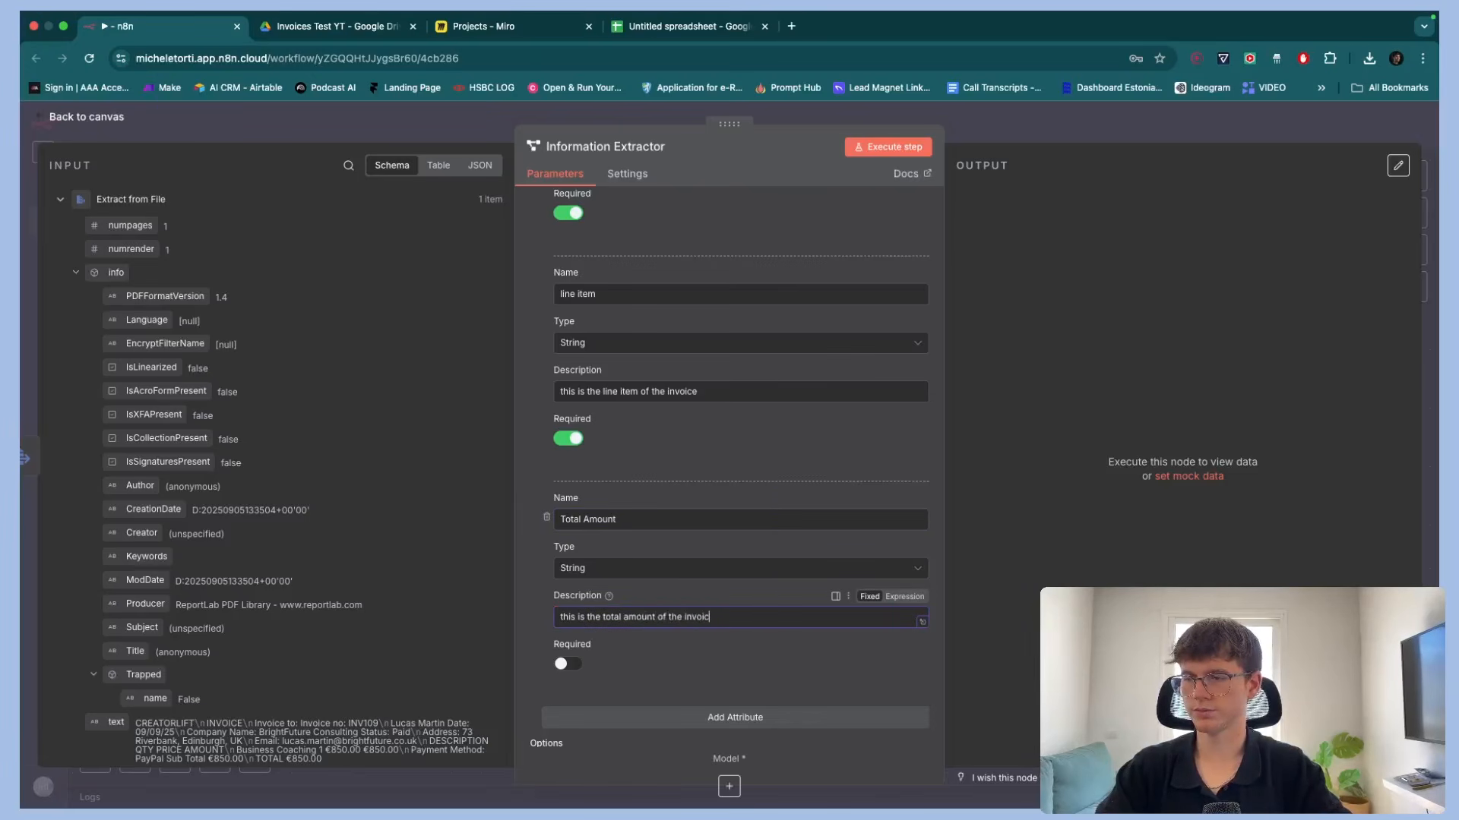
{"action": "type", "text": "e"}
{"action": "left_click", "coordinate": [567, 663]}
Add a Payment method attribute described as "this is the payment method of the invoice" and make it required
{"action": "left_click", "coordinate": [655, 717]}
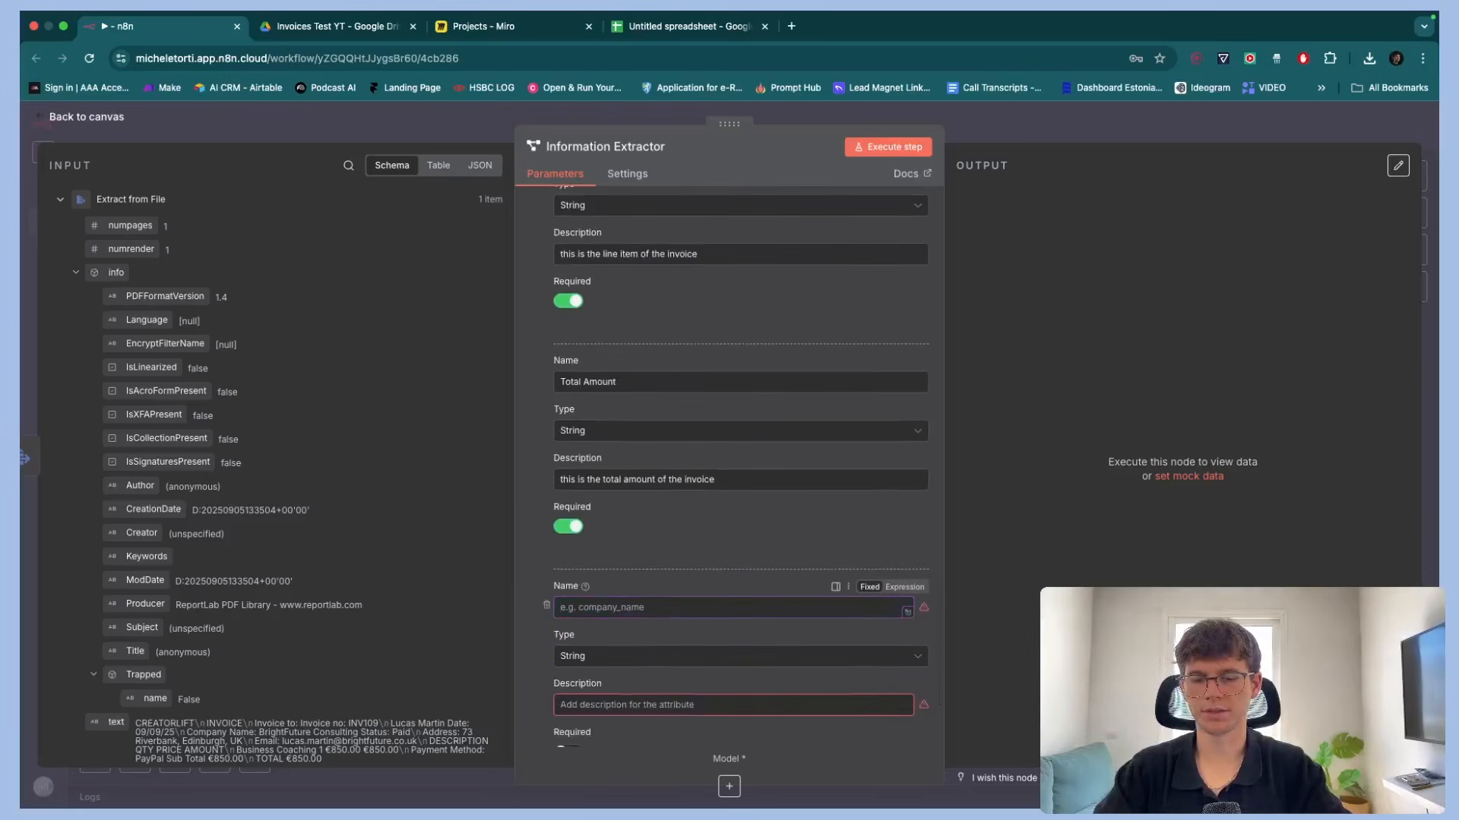
{"action": "type", "text": "Payment me"}
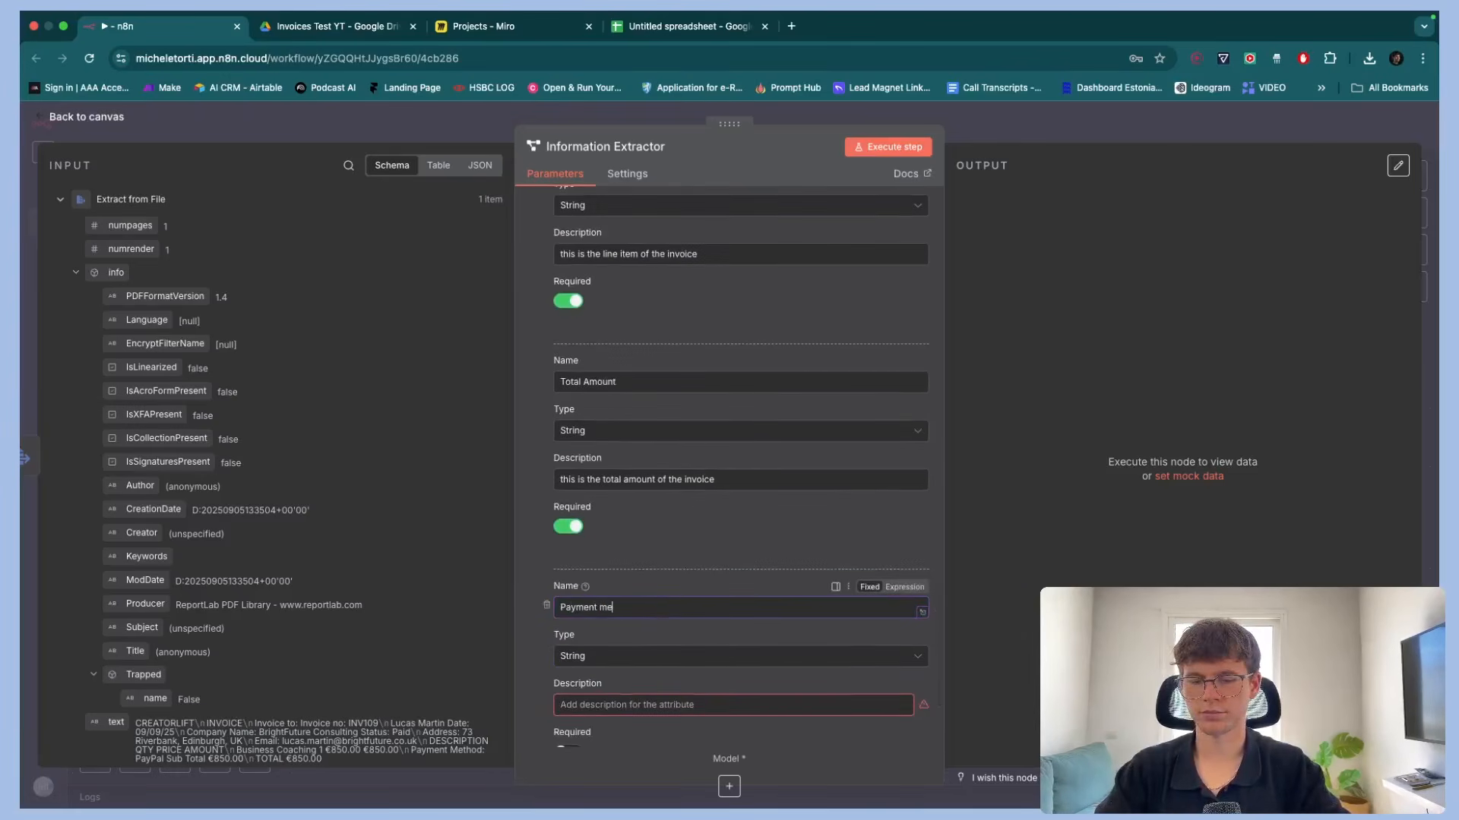
{"action": "type", "text": "thod"}
{"action": "scroll", "coordinate": [653, 629], "scroll_direction": "down", "scroll_amount": 1}
{"action": "left_click", "coordinate": [648, 612]}
{"action": "type", "text": "thi"}
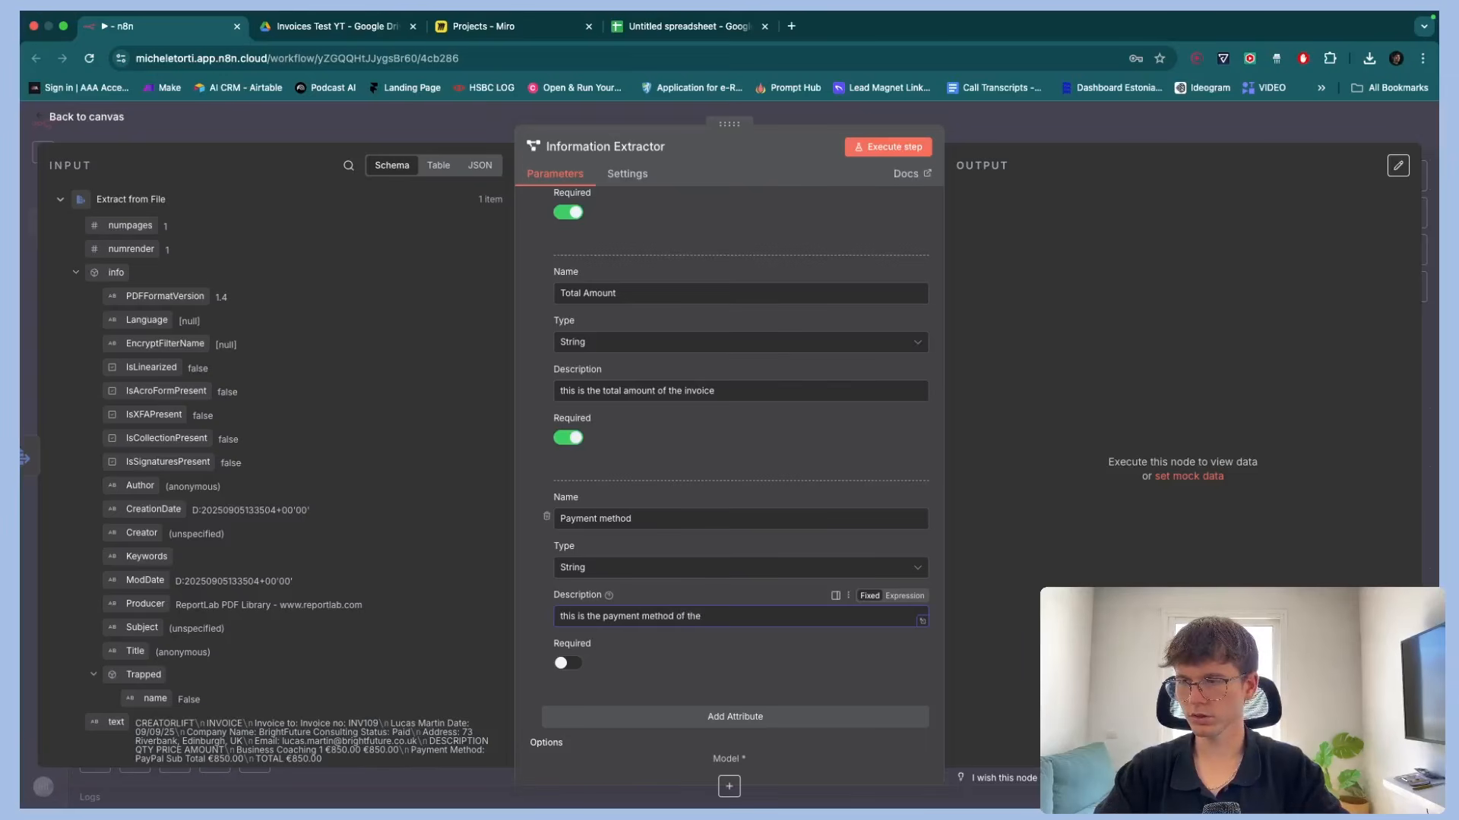
{"action": "type", "text": "ice"}
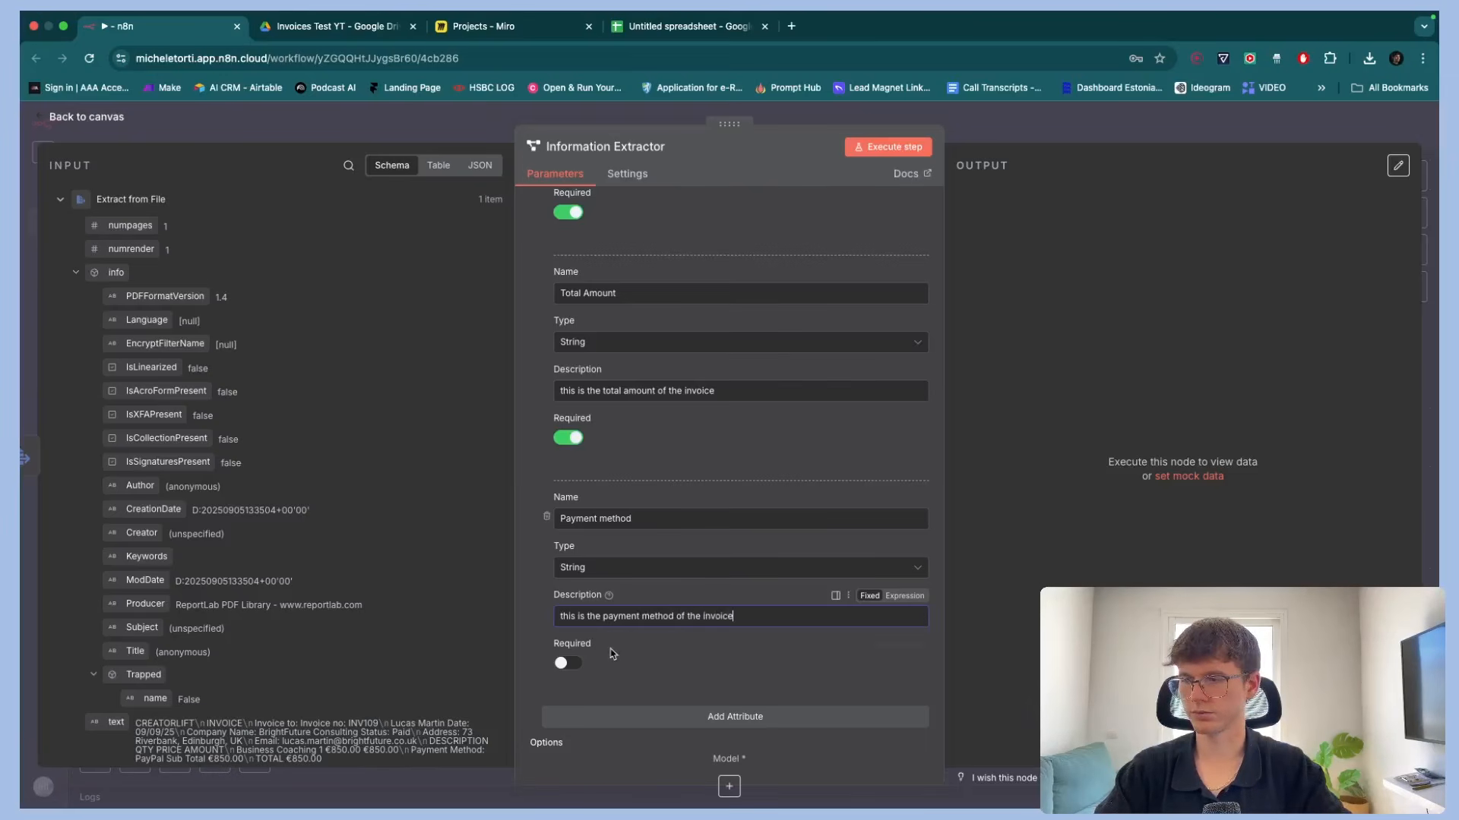
{"action": "left_click", "coordinate": [568, 664]}
Review all the extractor's attributes from Customer Name down to Payment method
{"action": "scroll", "coordinate": [608, 653], "scroll_direction": "up", "scroll_amount": 1}
{"action": "scroll", "coordinate": [640, 530], "scroll_direction": "up", "scroll_amount": 15}
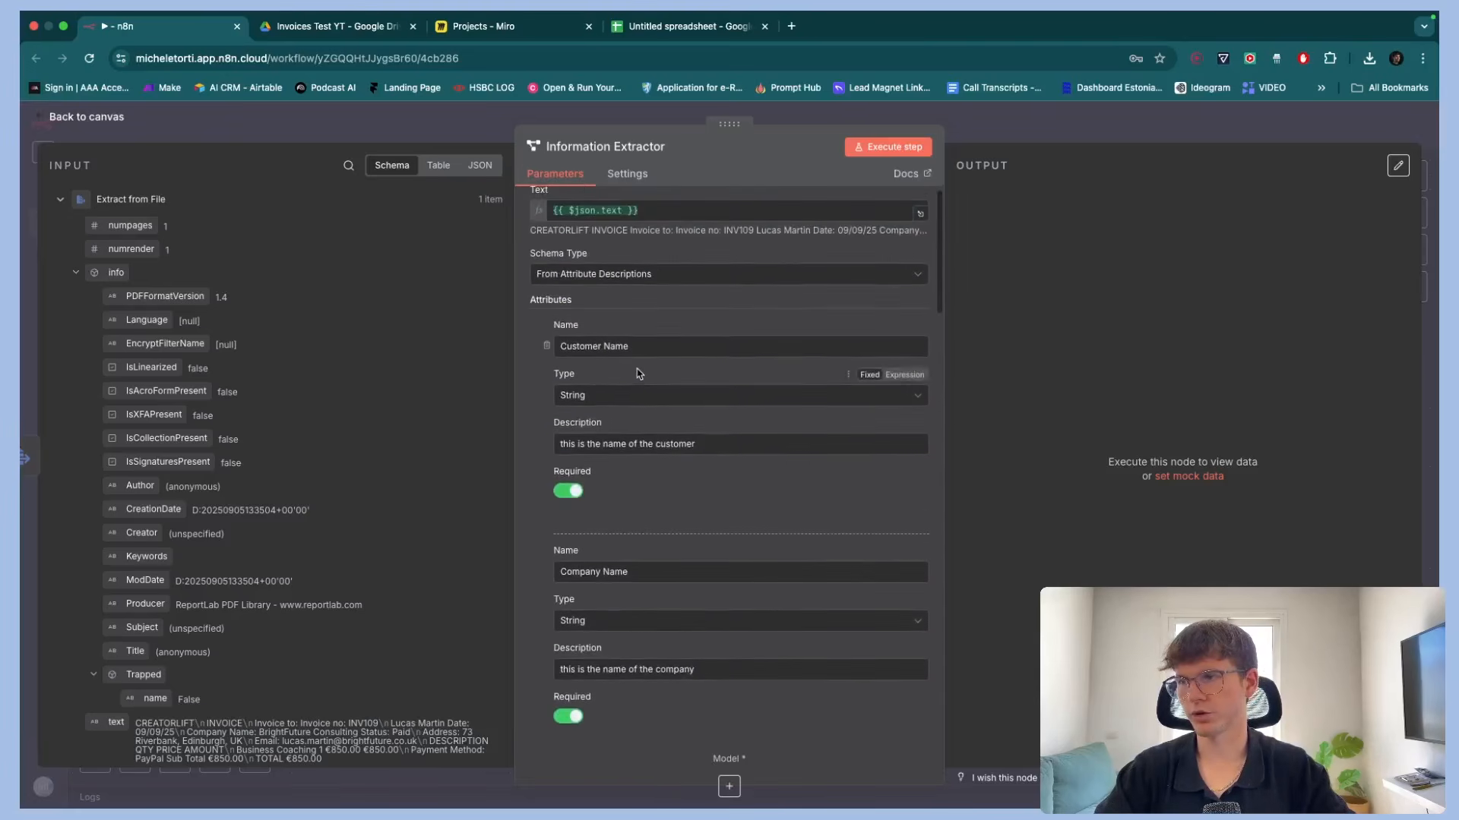
{"action": "scroll", "coordinate": [638, 378], "scroll_direction": "down", "scroll_amount": 5}
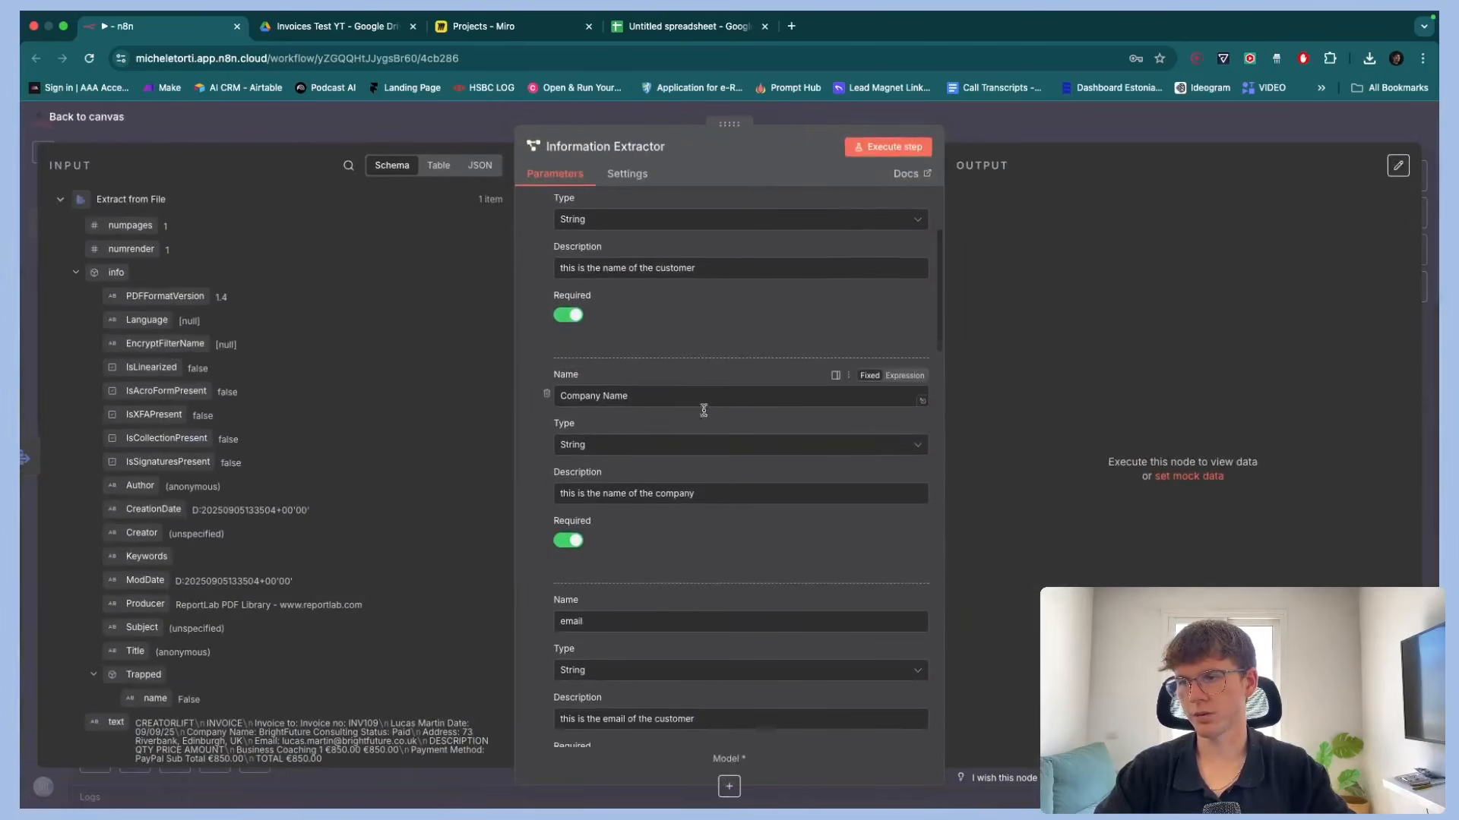
{"action": "scroll", "coordinate": [661, 384], "scroll_direction": "down", "scroll_amount": 13}
{"action": "scroll", "coordinate": [686, 385], "scroll_direction": "down", "scroll_amount": 10}
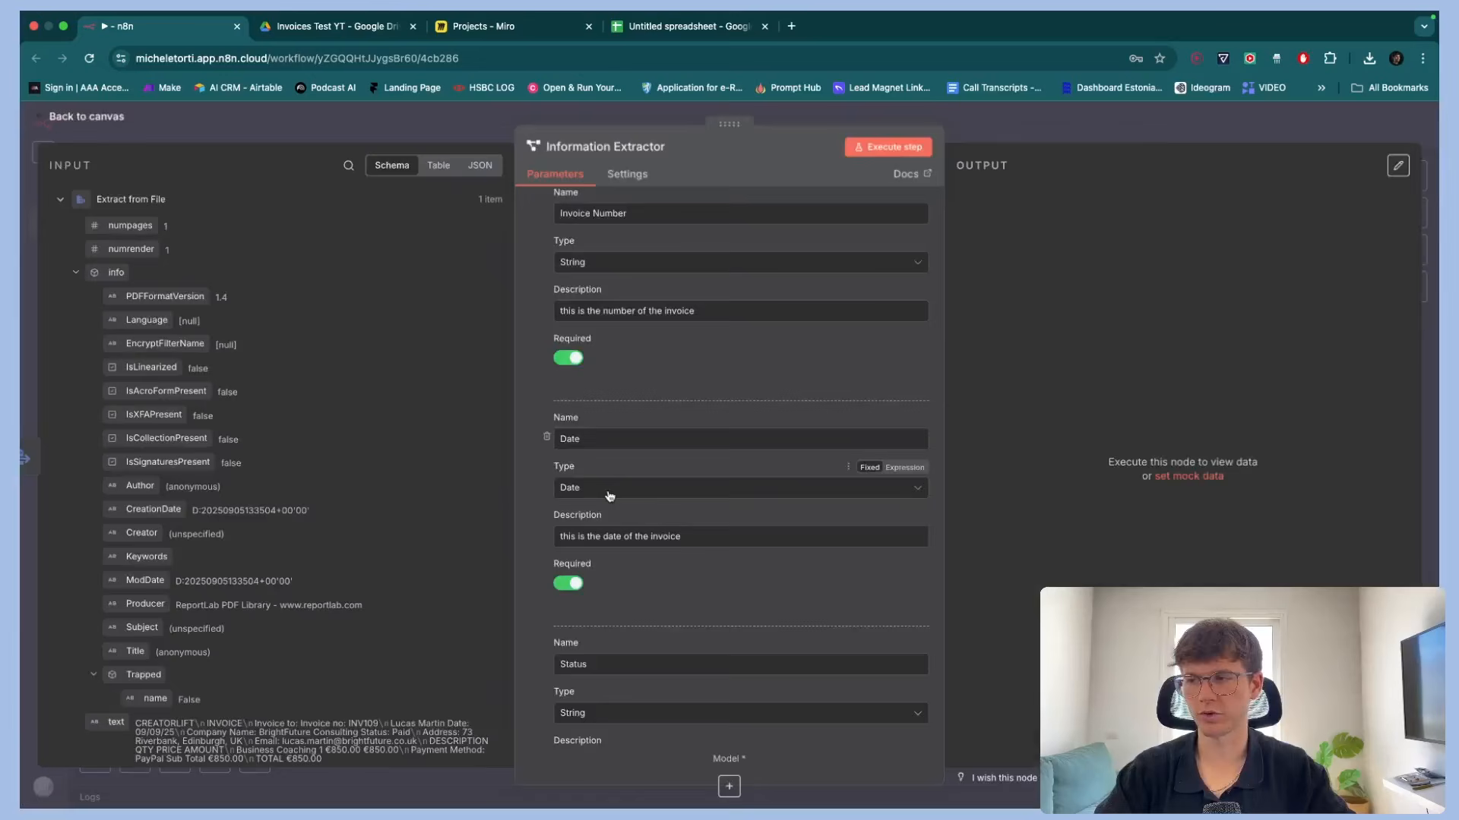
{"action": "scroll", "coordinate": [607, 494], "scroll_direction": "down", "scroll_amount": 6}
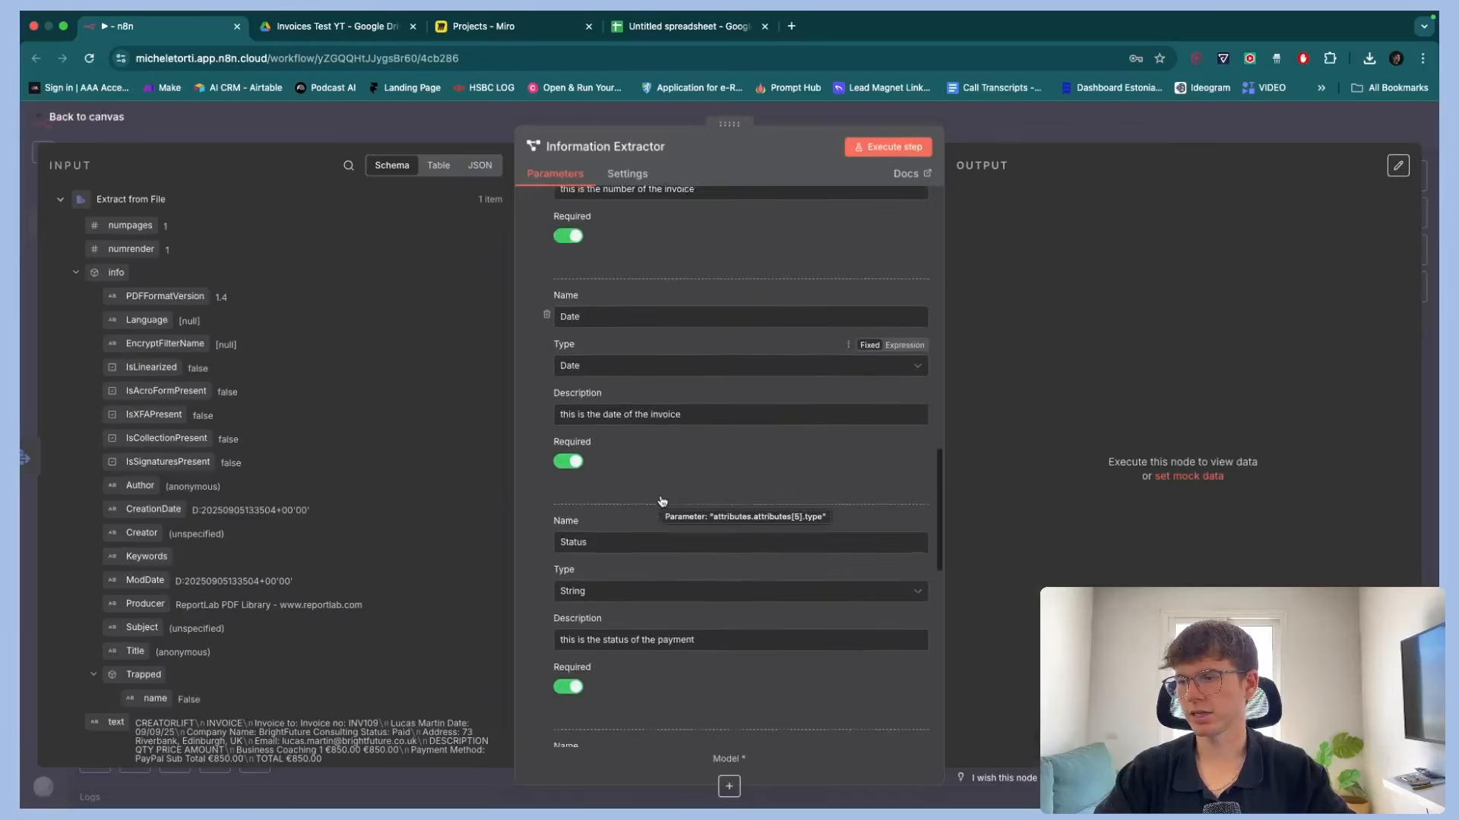
{"action": "scroll", "coordinate": [653, 475], "scroll_direction": "down", "scroll_amount": 6}
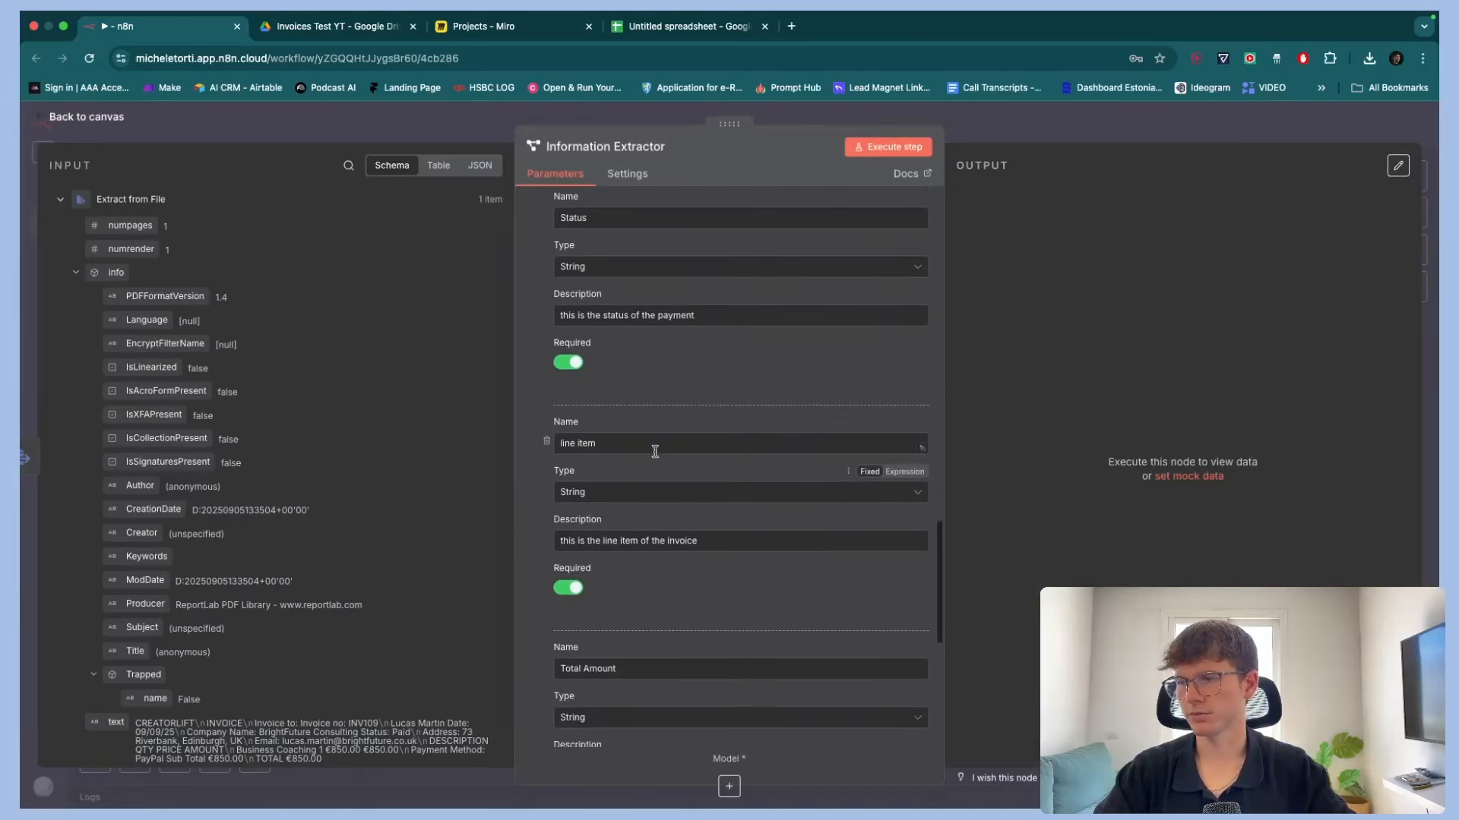
{"action": "scroll", "coordinate": [614, 442], "scroll_direction": "down", "scroll_amount": 4}
{"action": "scroll", "coordinate": [619, 451], "scroll_direction": "down", "scroll_amount": 5}
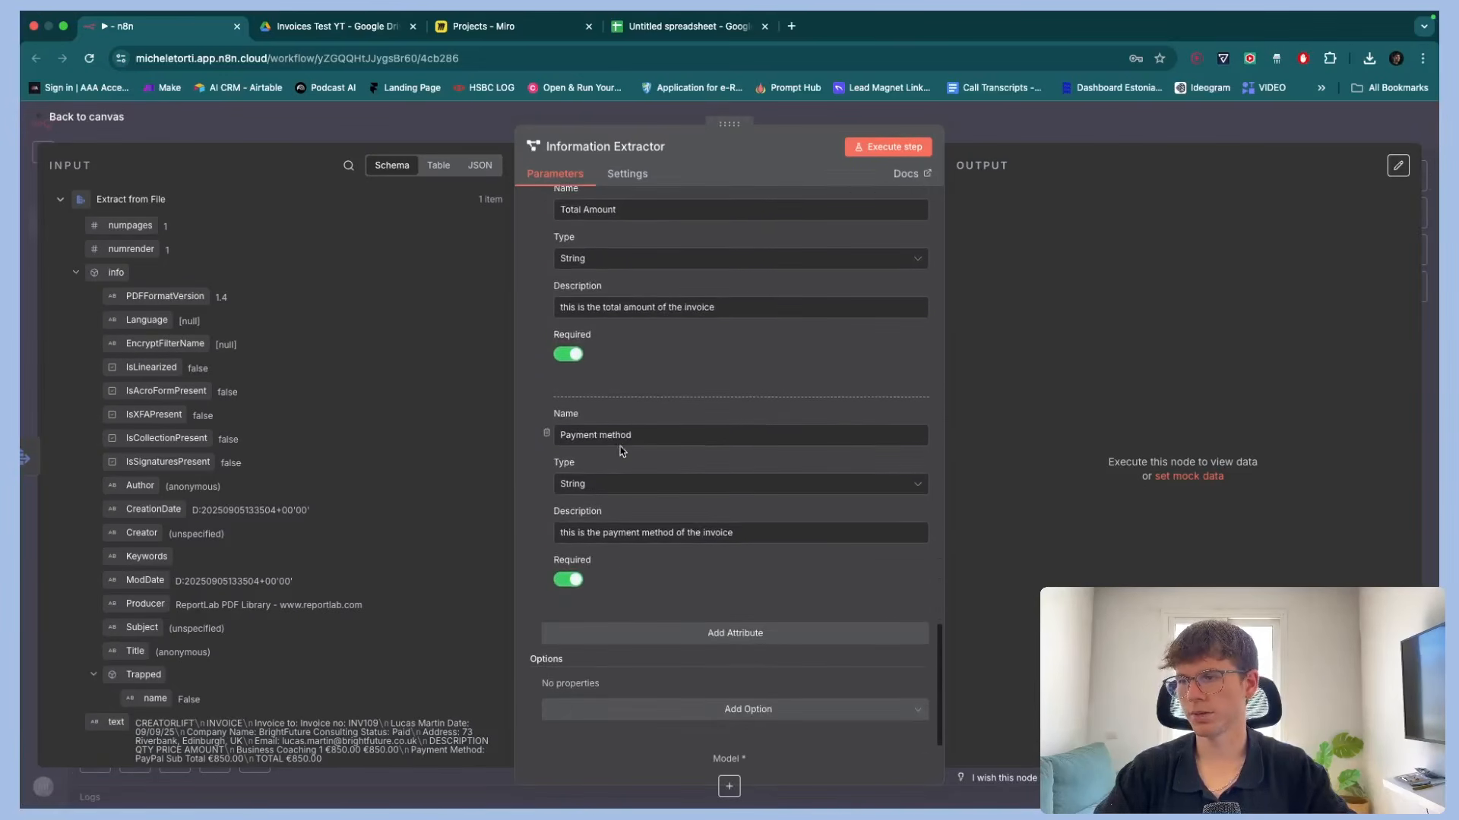
{"action": "scroll", "coordinate": [636, 430], "scroll_direction": "up", "scroll_amount": 3}
{"action": "scroll", "coordinate": [635, 429], "scroll_direction": "up", "scroll_amount": 3}
{"action": "scroll", "coordinate": [592, 517], "scroll_direction": "down", "scroll_amount": 6}
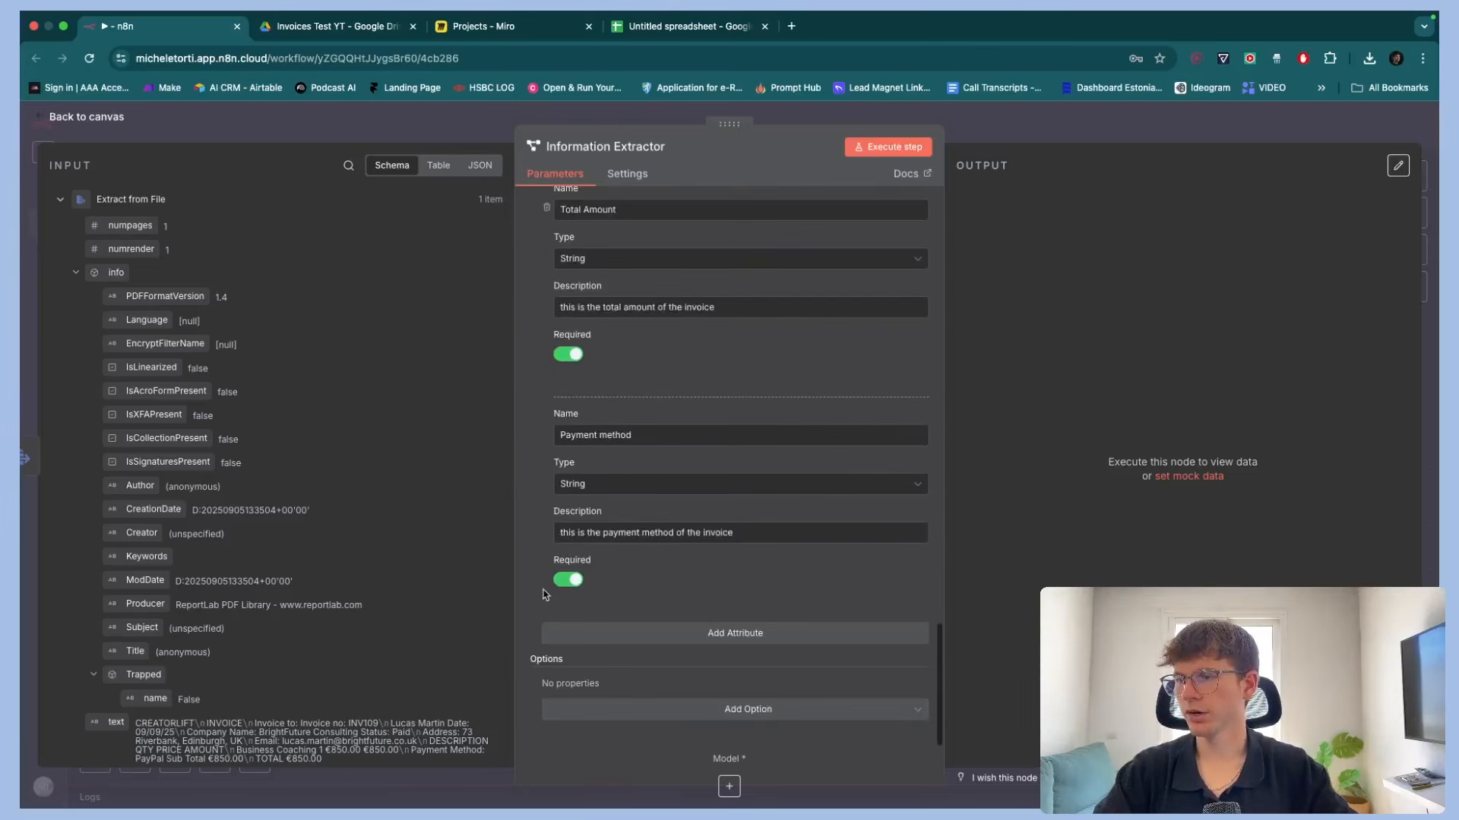
Add the System Prompt Template option to the extractor and read its default prompt
{"action": "left_click", "coordinate": [777, 711]}
{"action": "left_click", "coordinate": [708, 745]}
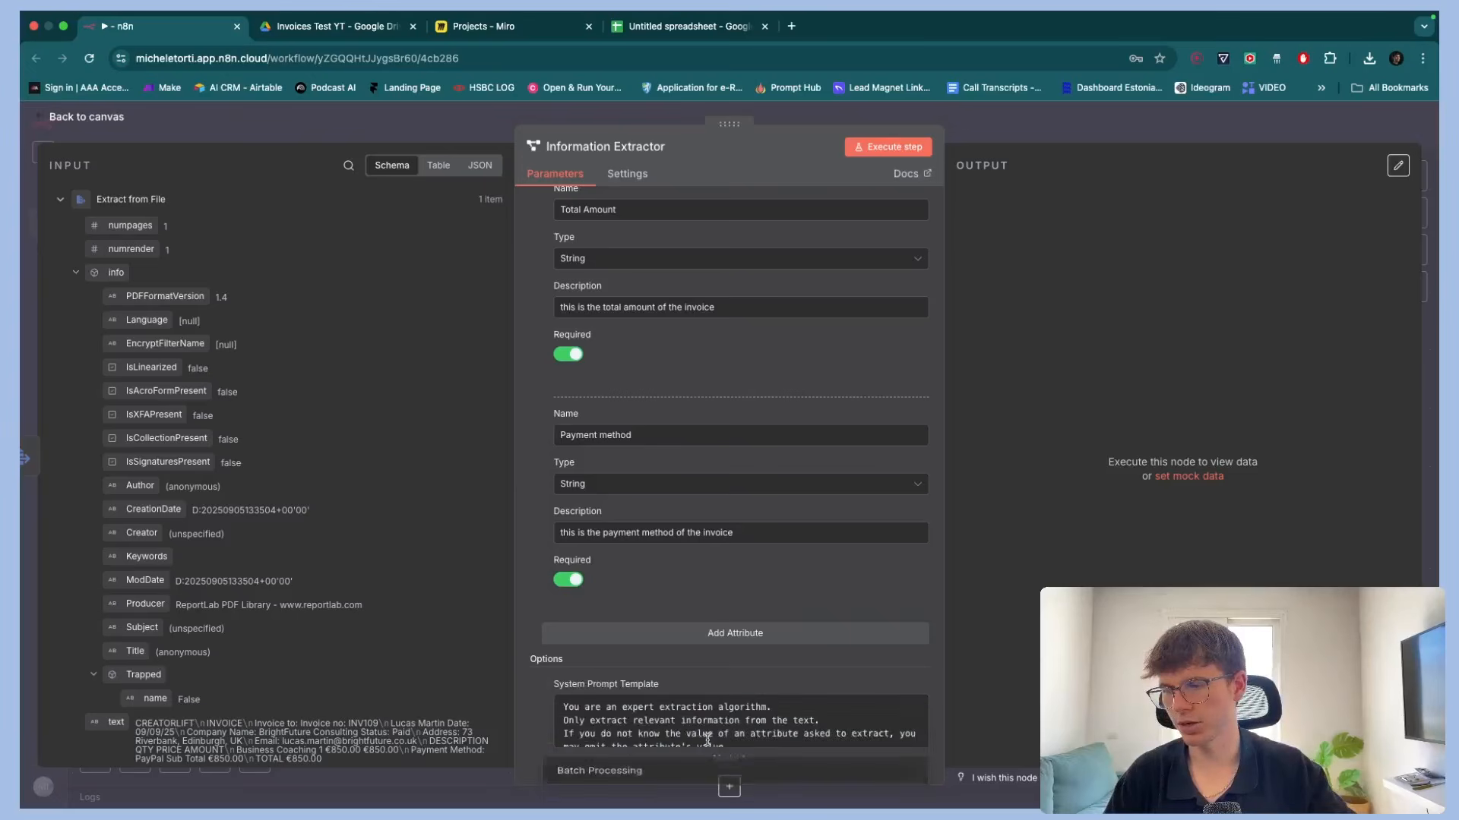
{"action": "scroll", "coordinate": [717, 658], "scroll_direction": "down", "scroll_amount": 2}
{"action": "scroll", "coordinate": [717, 654], "scroll_direction": "up", "scroll_amount": 5}
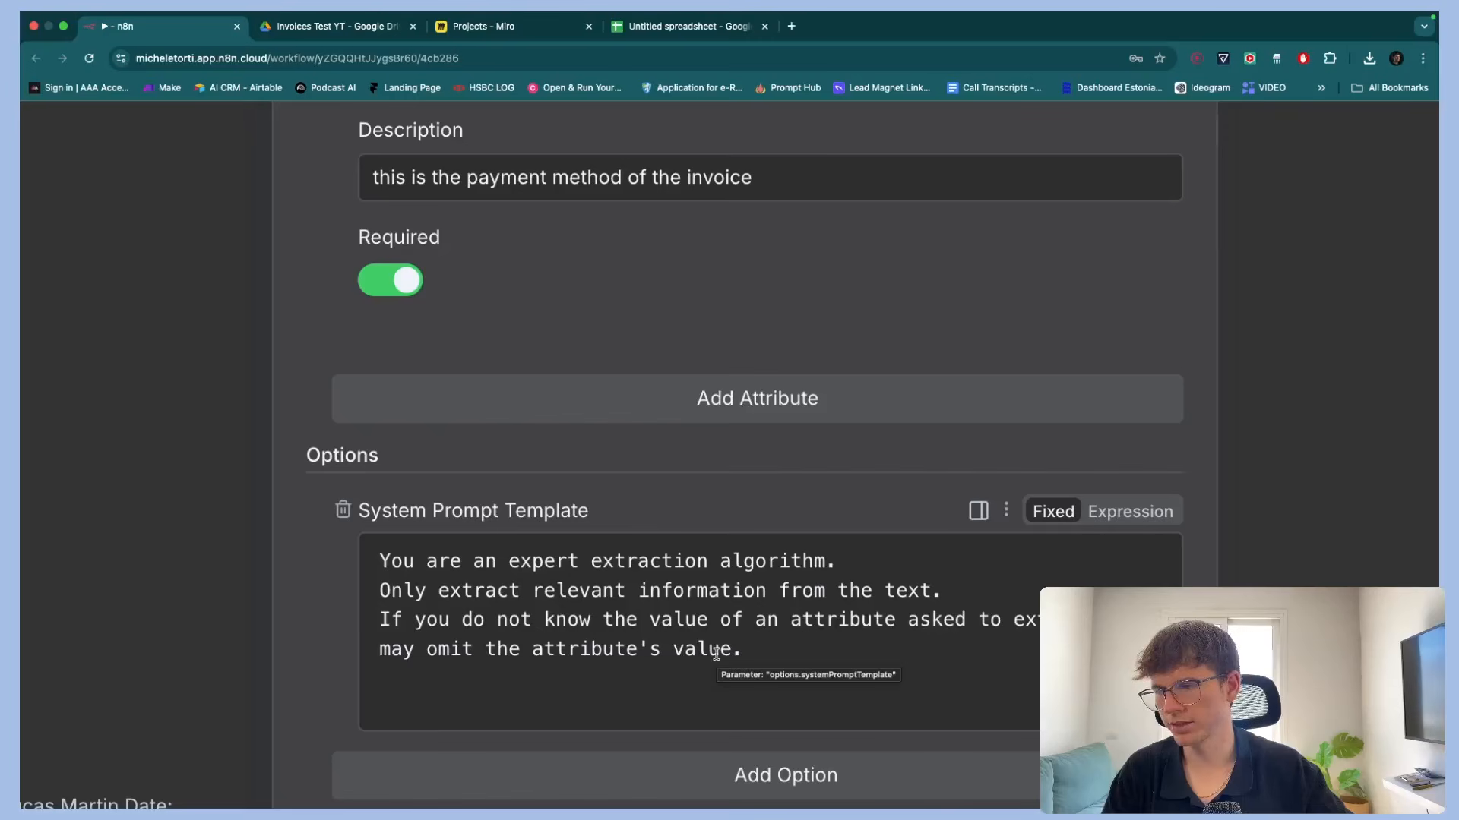
{"action": "scroll", "coordinate": [716, 654], "scroll_direction": "down", "scroll_amount": 5}
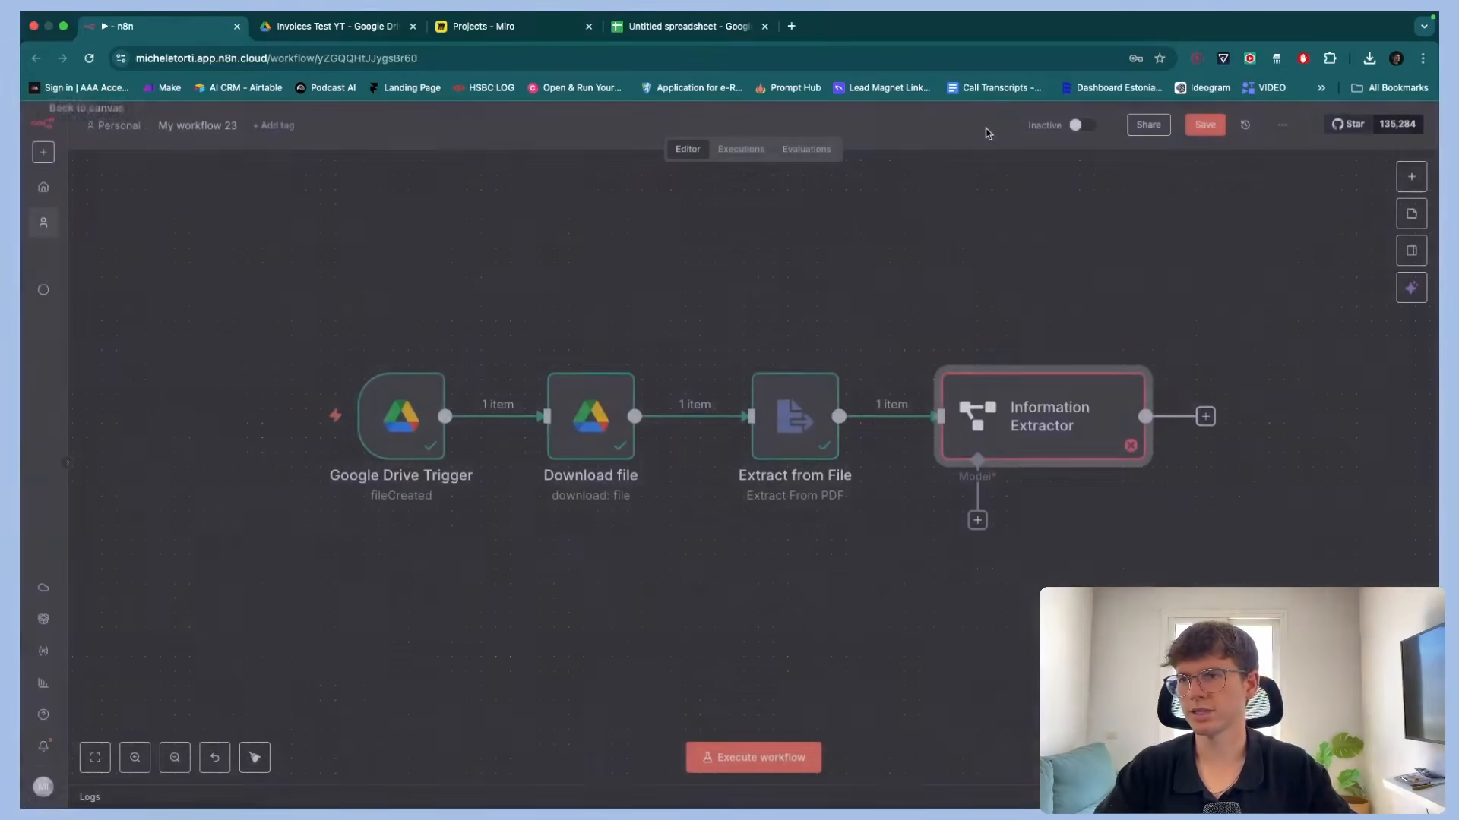
Attach an OpenAI Chat Model to the Information Extractor's model input
{"action": "left_click", "coordinate": [986, 131]}
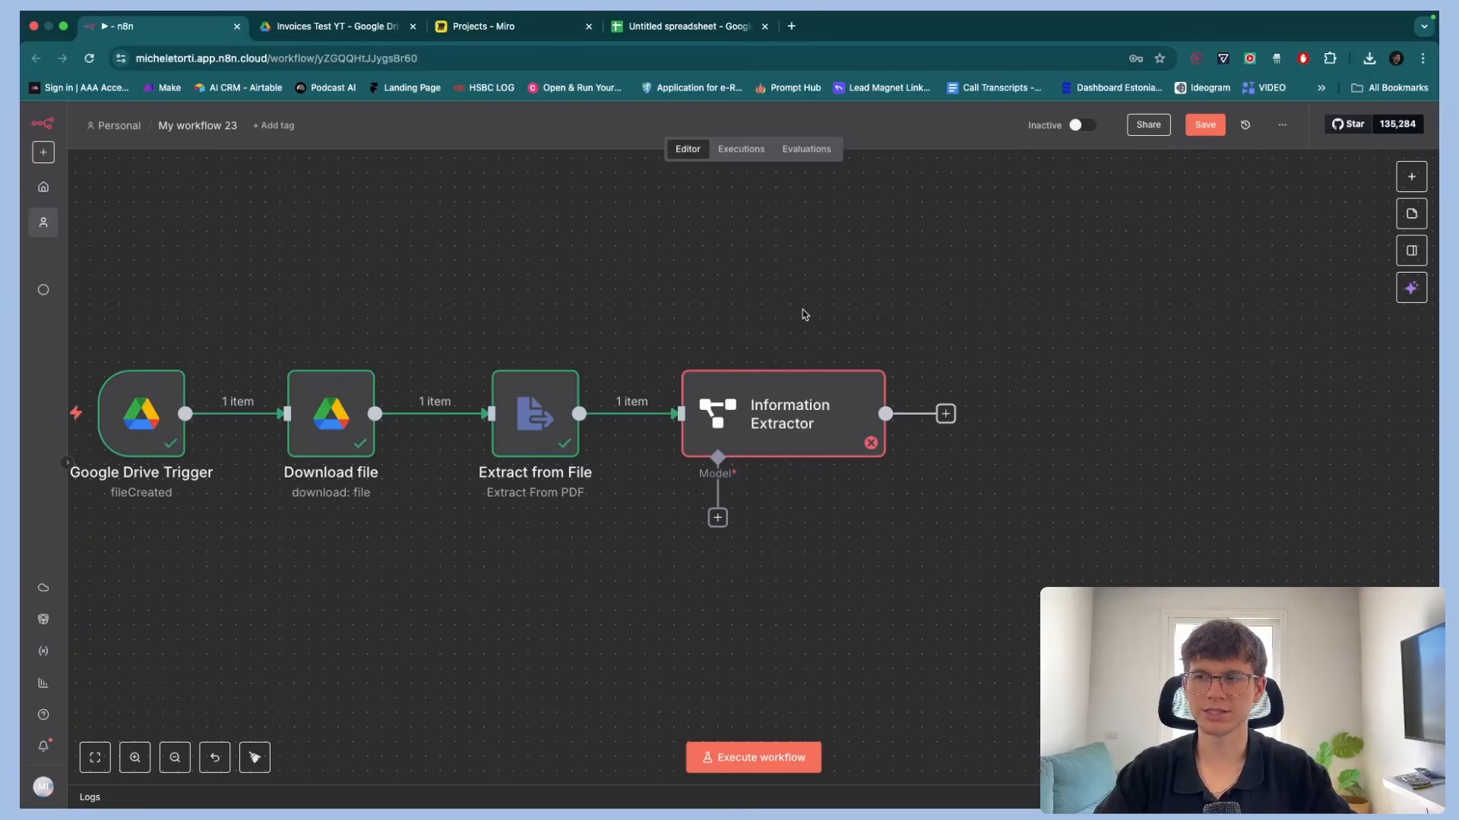
{"action": "mouse_move", "coordinate": [787, 368]}
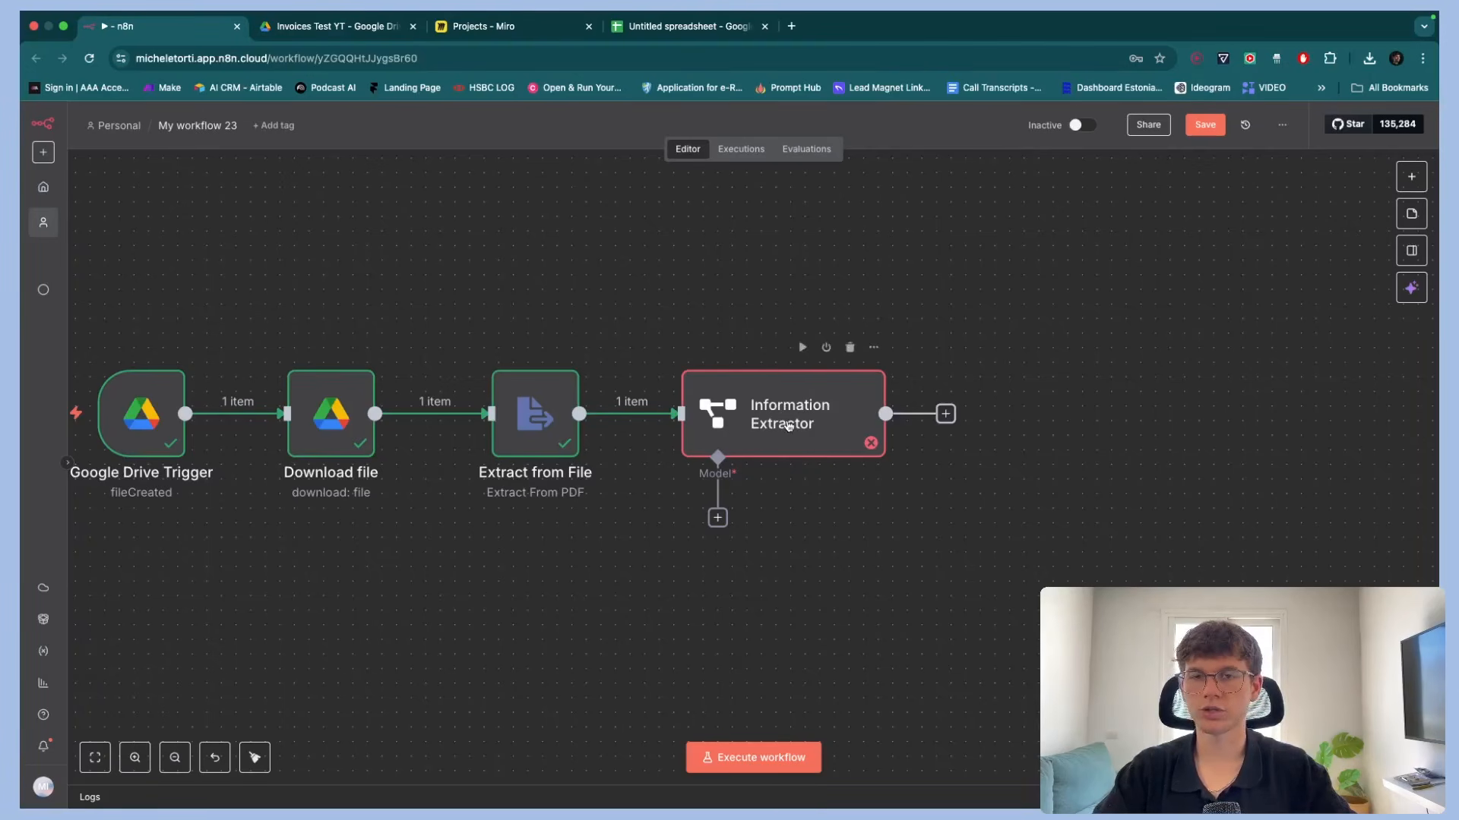
{"action": "left_click", "coordinate": [717, 519]}
{"action": "scroll", "coordinate": [1250, 479], "scroll_direction": "down", "scroll_amount": 3}
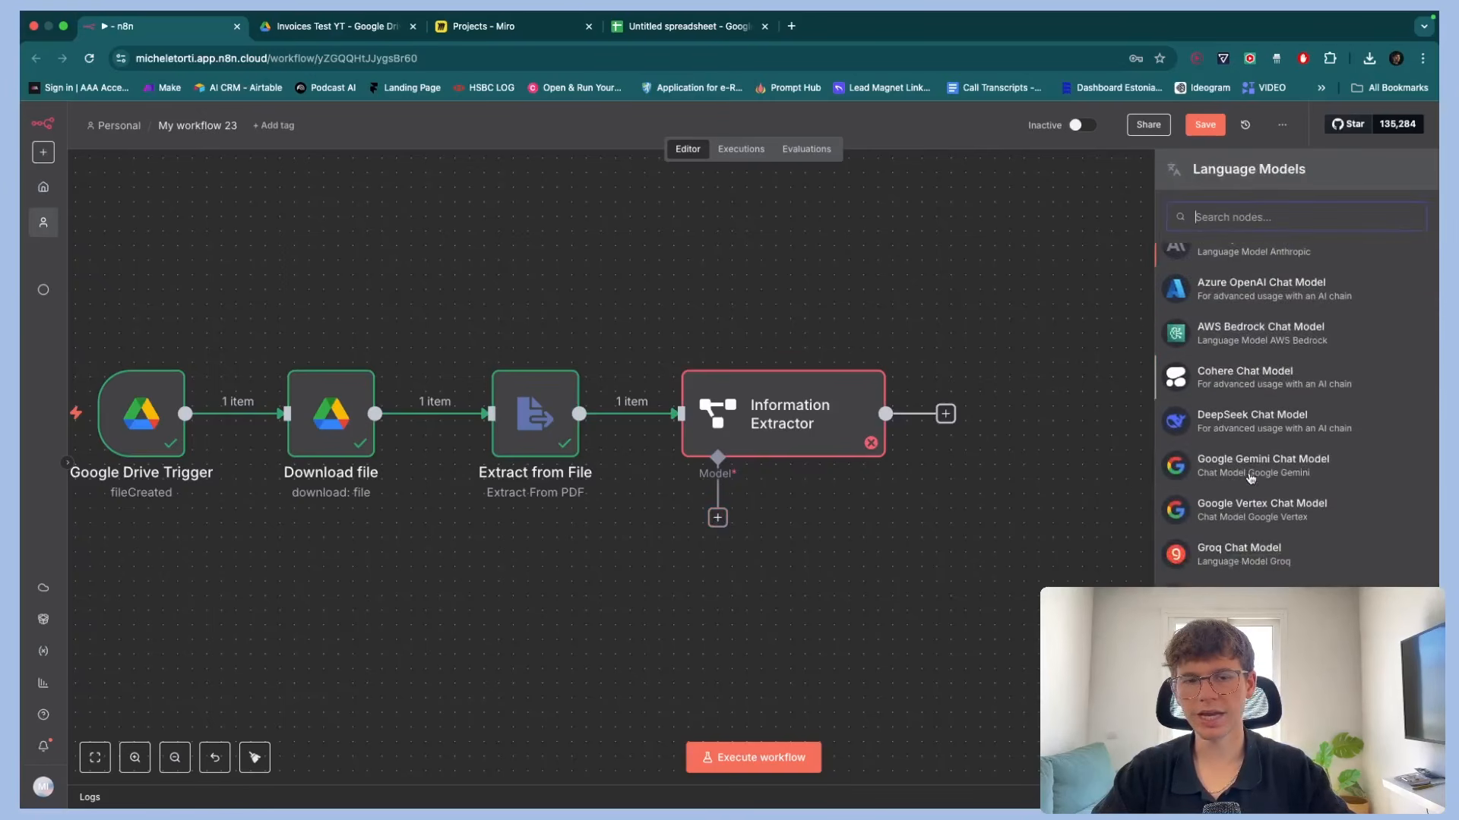
{"action": "scroll", "coordinate": [1250, 478], "scroll_direction": "down", "scroll_amount": 2}
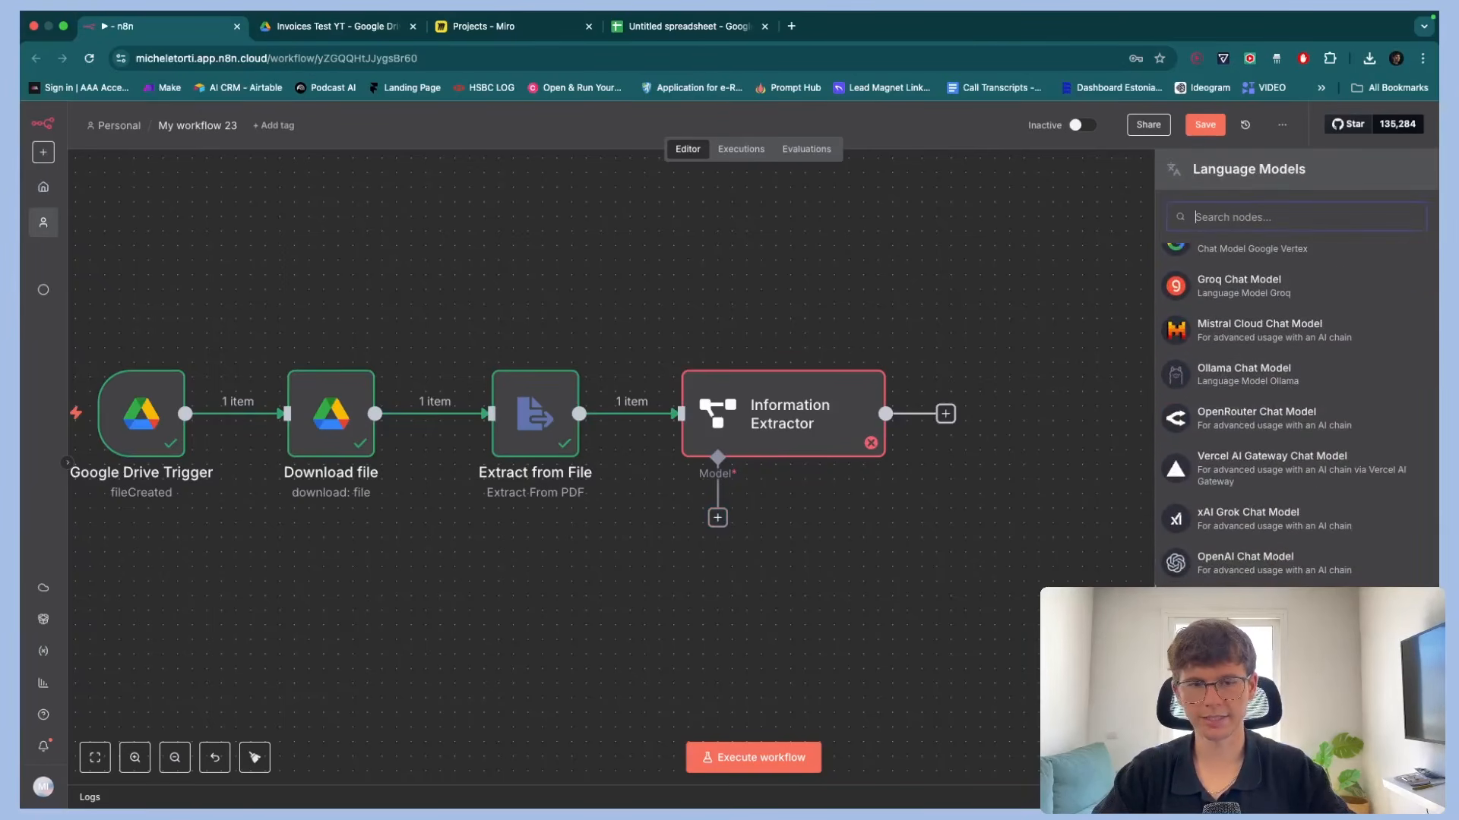
{"action": "scroll", "coordinate": [1318, 601], "scroll_direction": "up", "scroll_amount": 5}
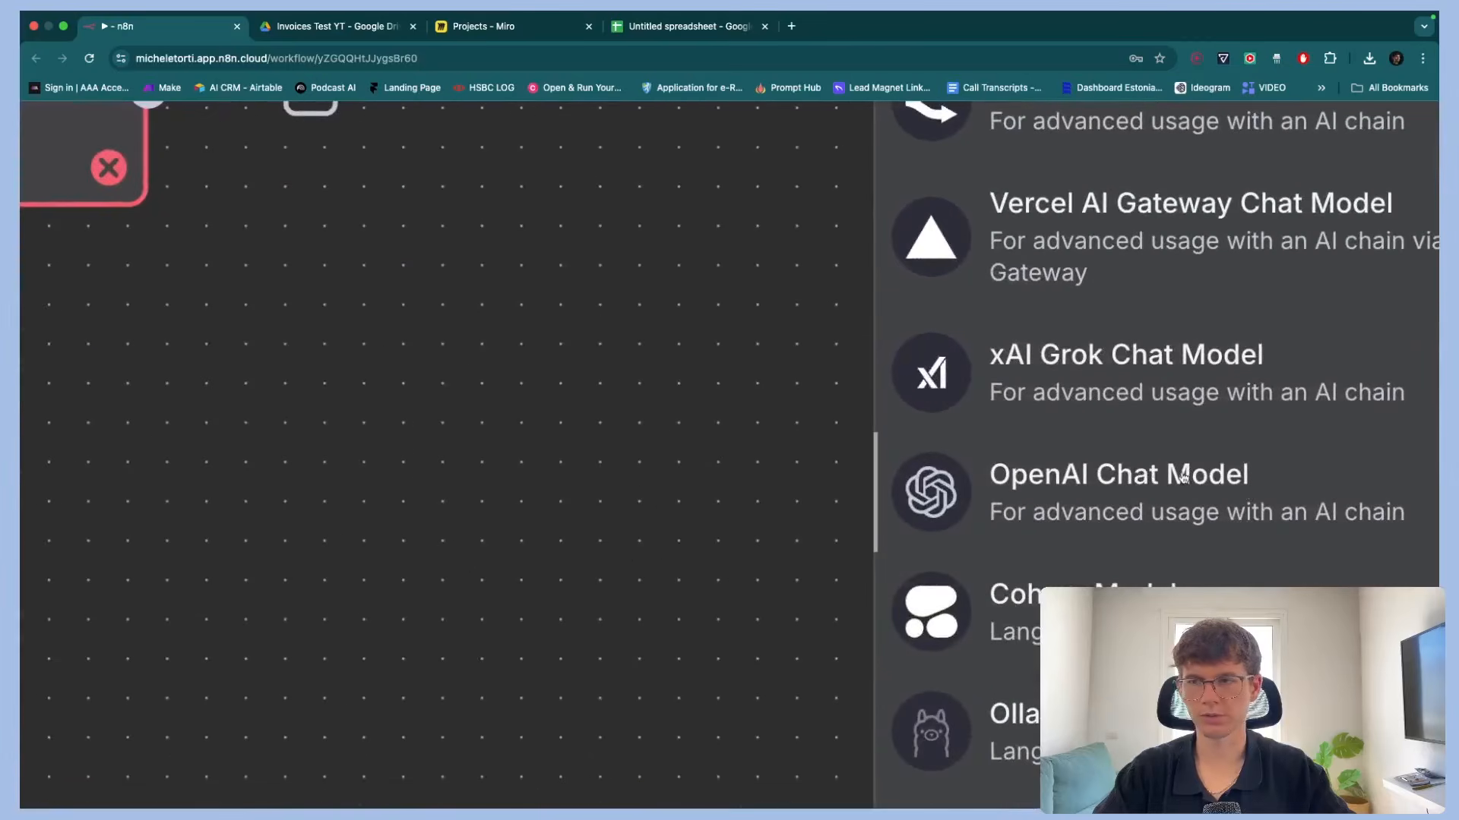
{"action": "left_click", "coordinate": [1182, 477]}
Start creating a new OpenAI credential for the chat model
{"action": "scroll", "coordinate": [1183, 476], "scroll_direction": "down", "scroll_amount": 5}
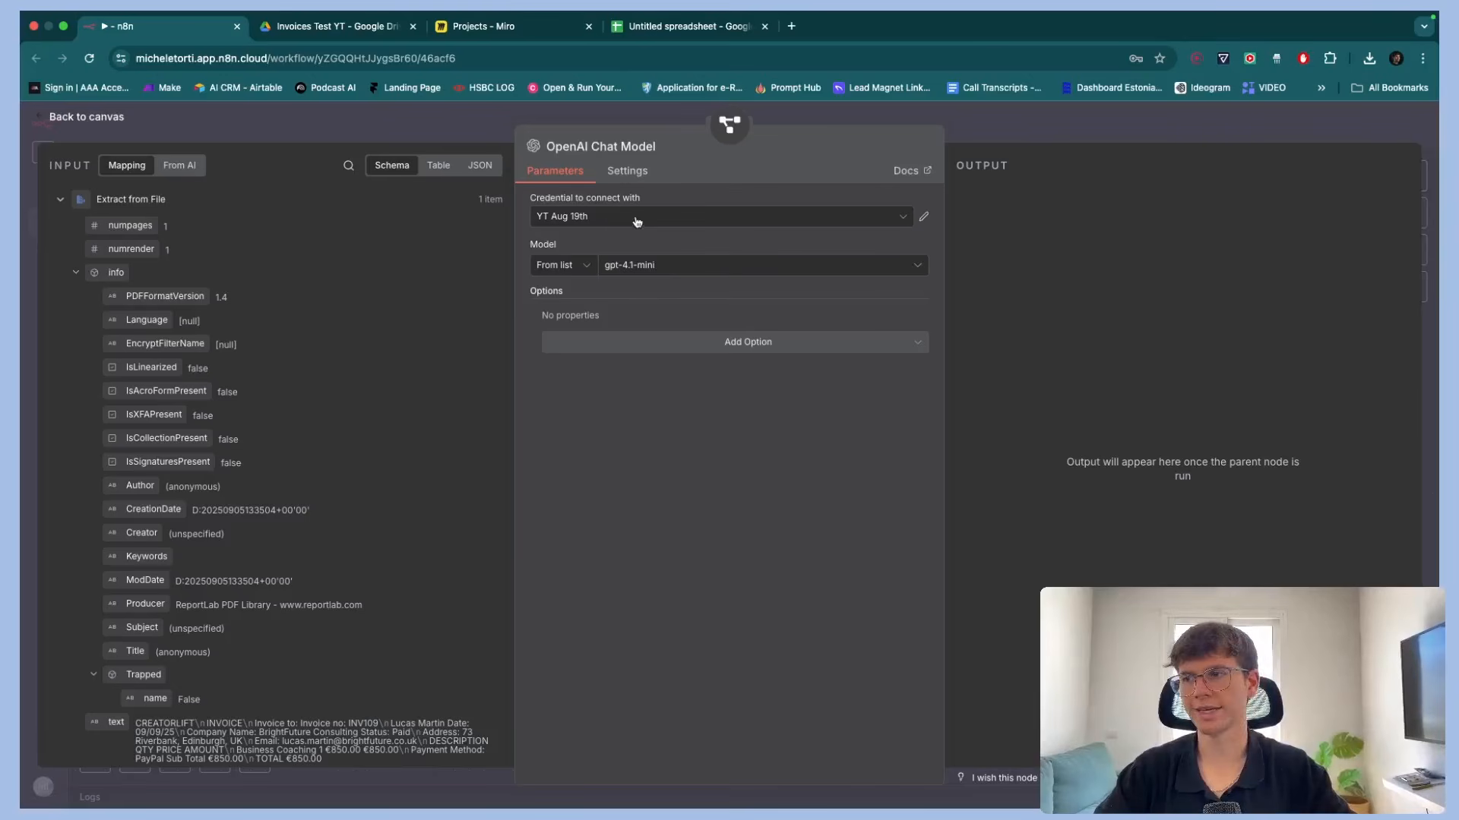
{"action": "left_click", "coordinate": [637, 219]}
{"action": "left_click", "coordinate": [589, 444]}
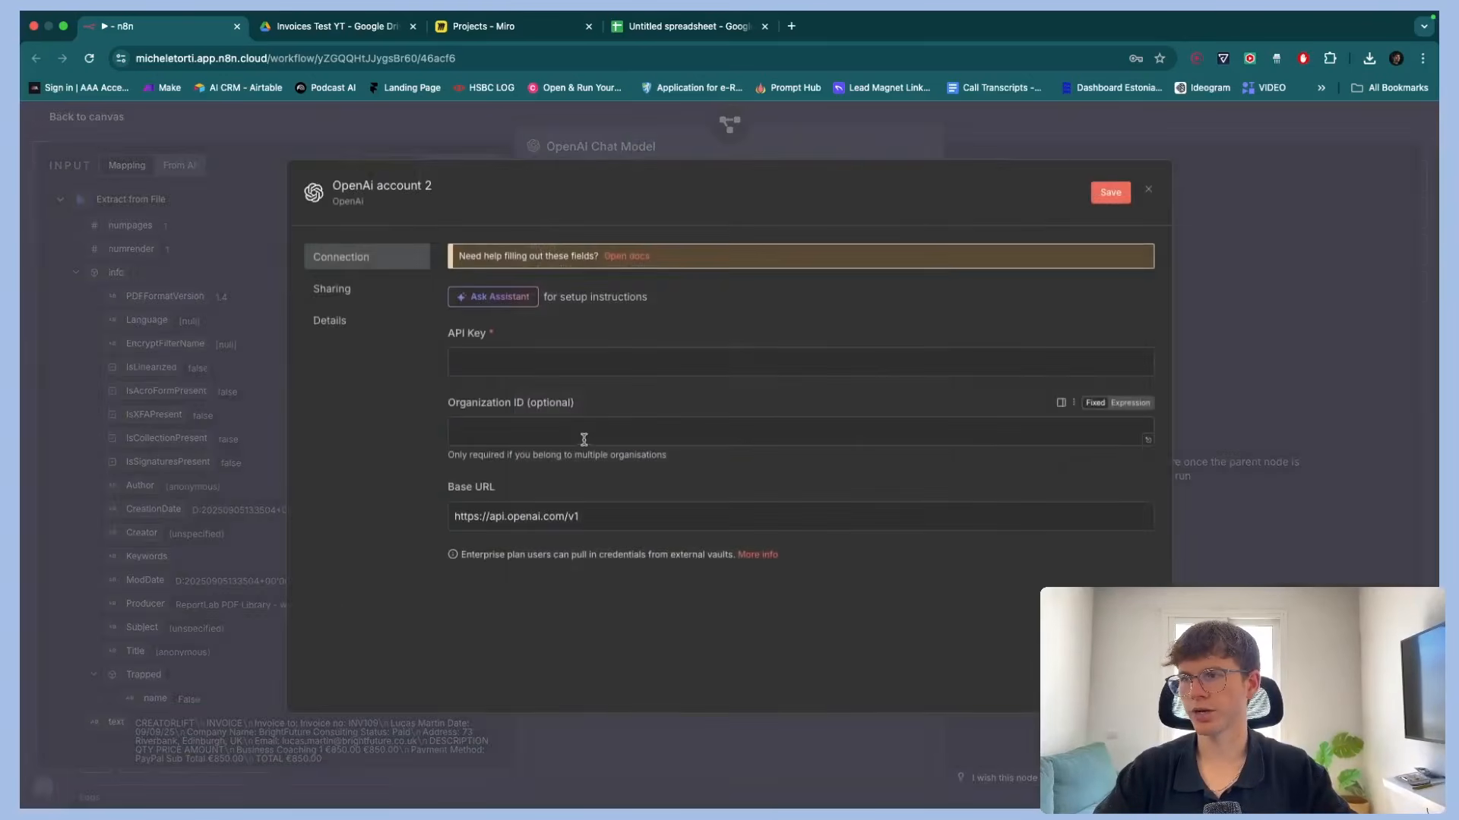
Open platform.openai.com in a new tab and go to the API keys page
{"action": "key", "text": "super+t"}
{"action": "type", "text": "platform.openai.com"}
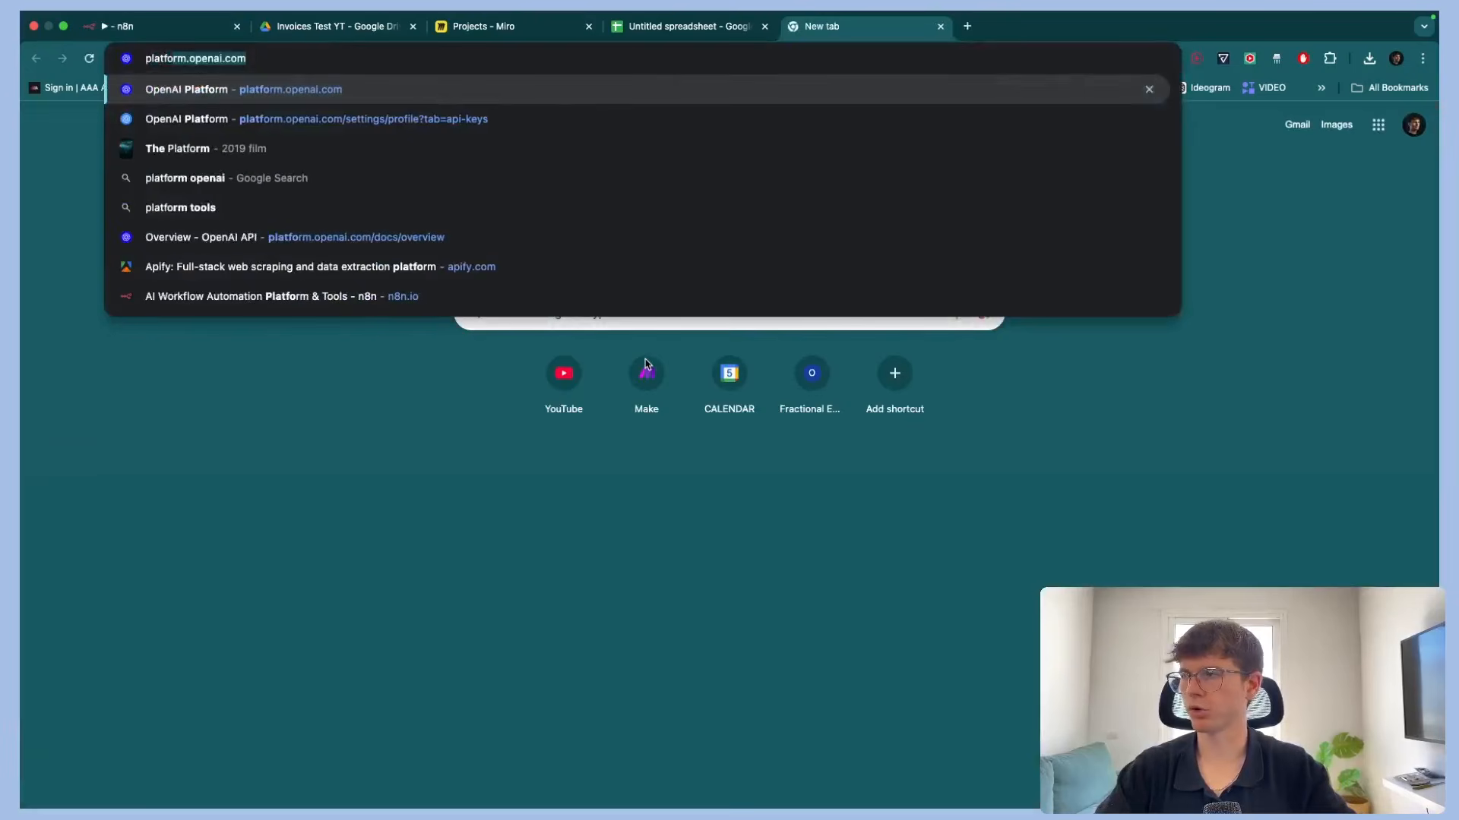
{"action": "key", "text": "Return"}
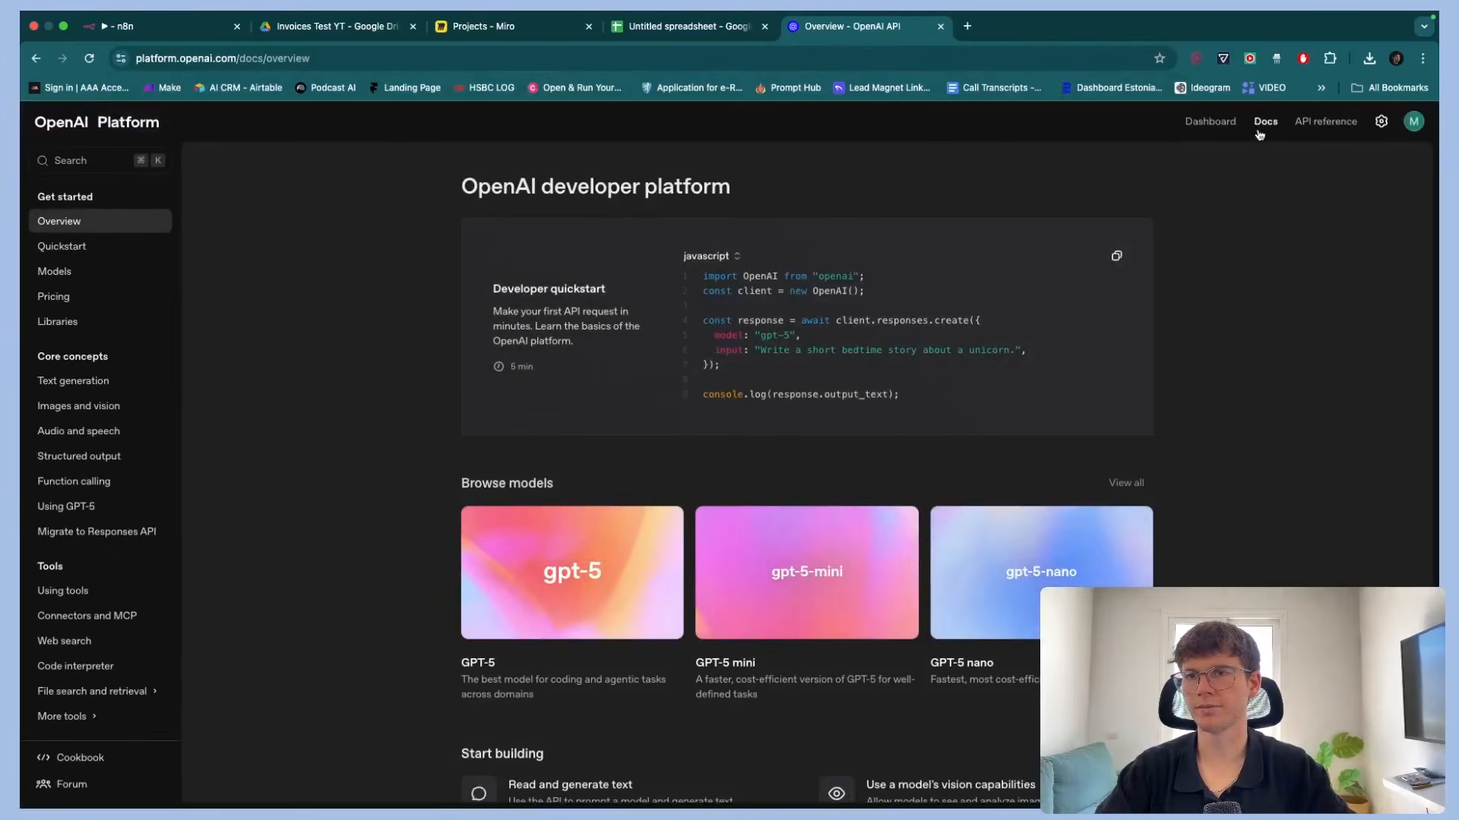
{"action": "left_click", "coordinate": [1207, 121]}
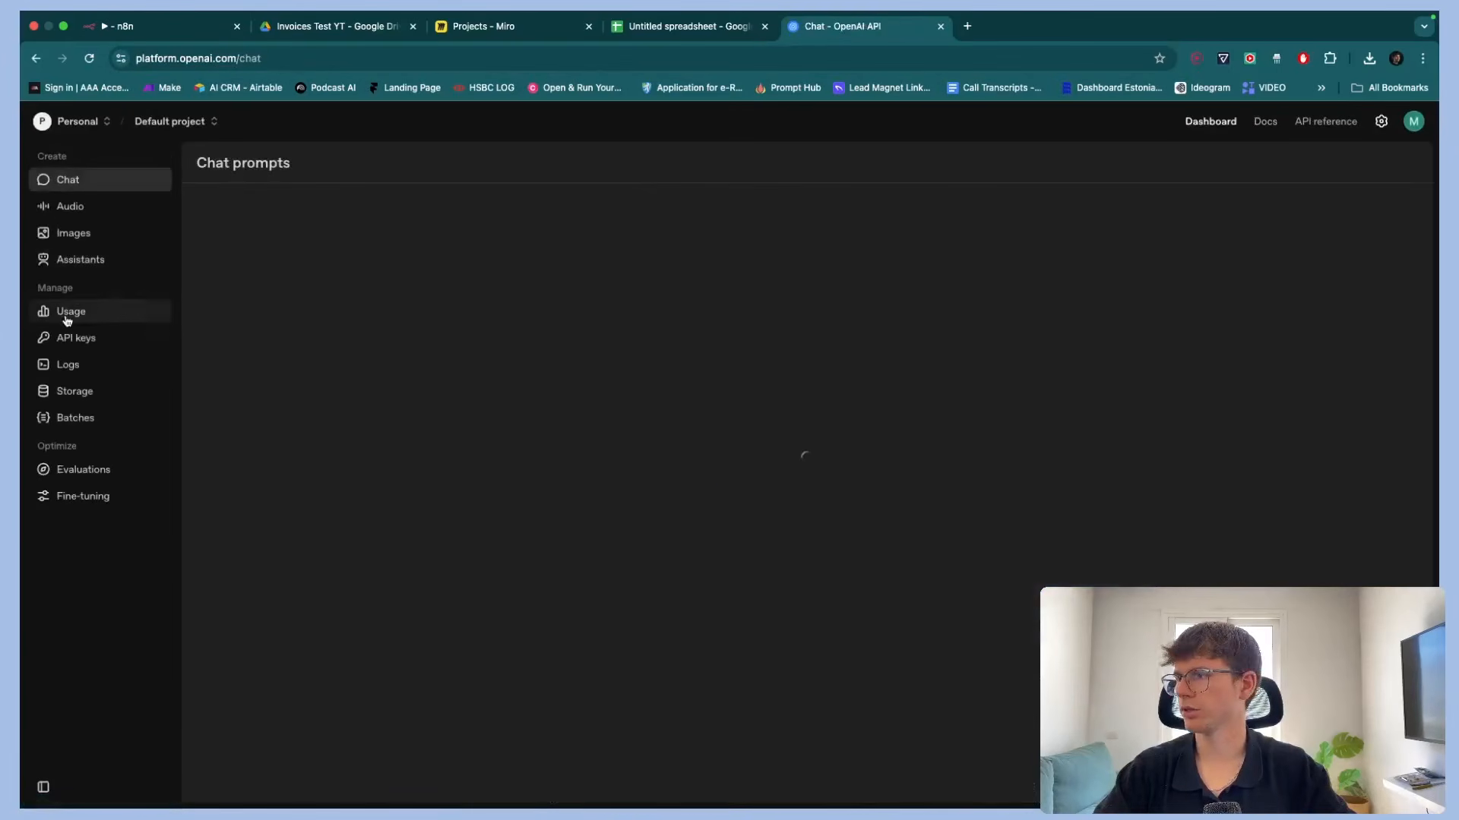
{"action": "left_click", "coordinate": [76, 337]}
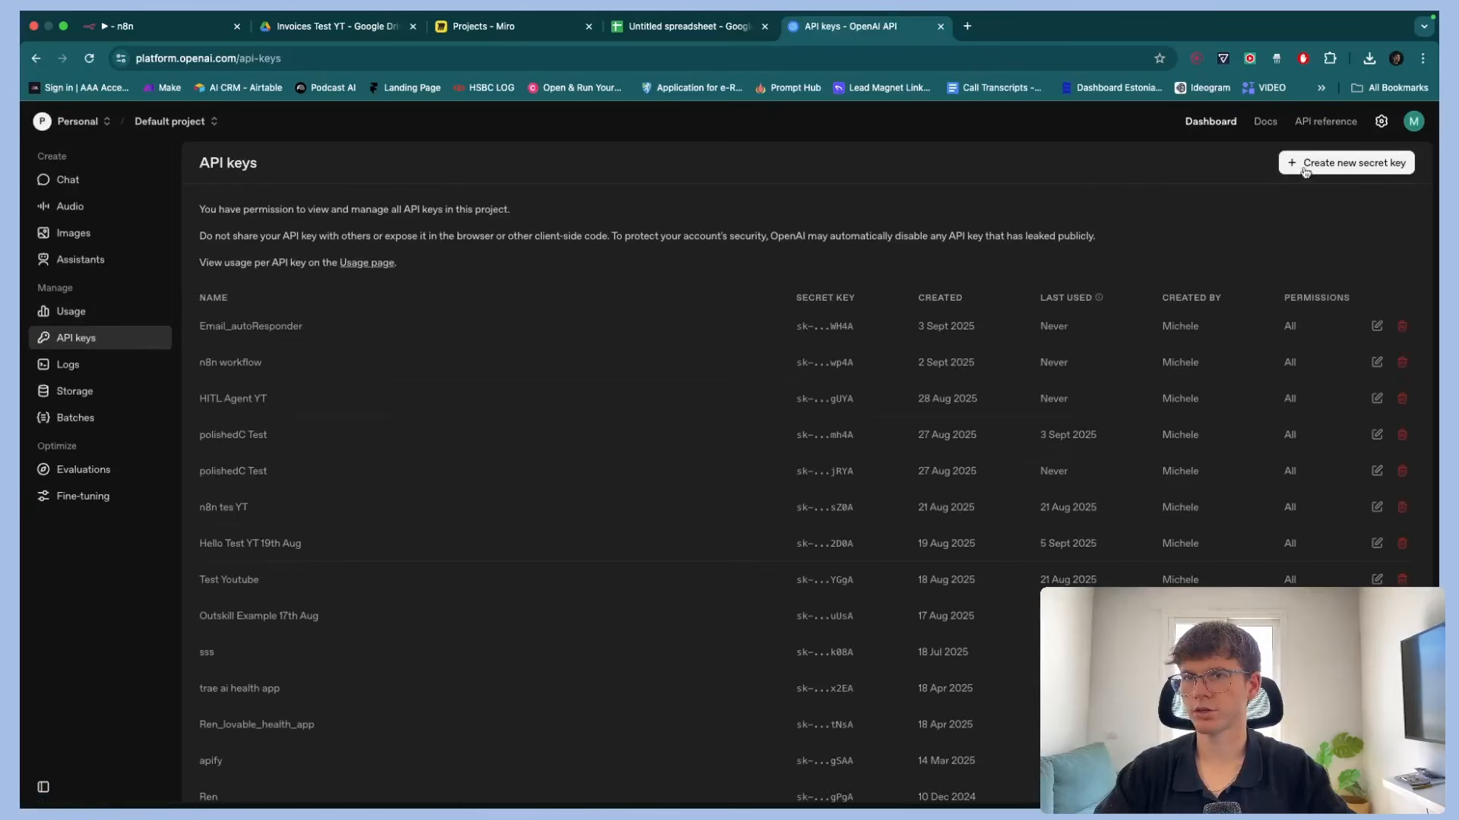
Create a new secret key named "invoice system" and copy it
{"action": "left_click", "coordinate": [1345, 163]}
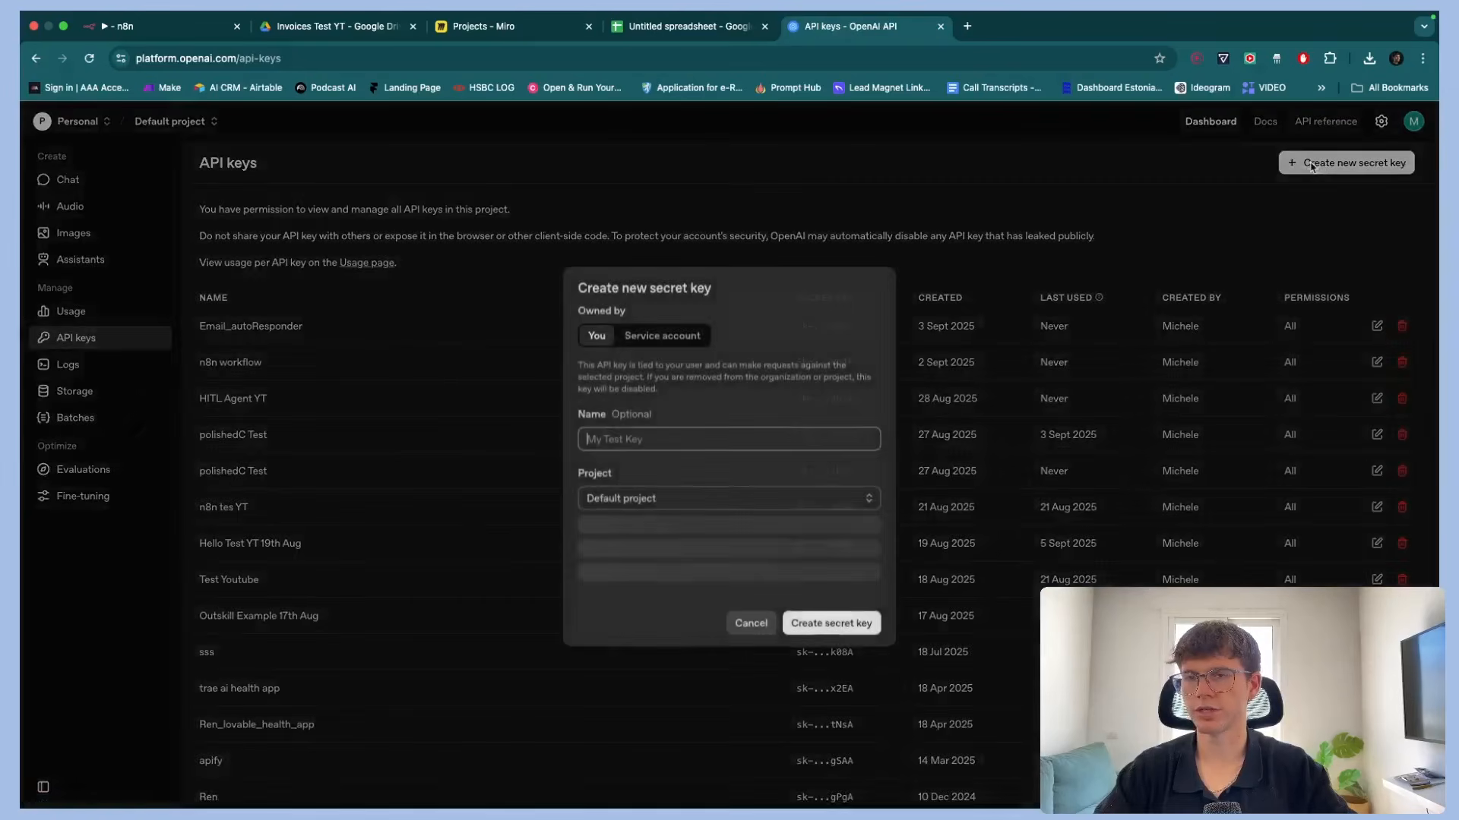
{"action": "left_click", "coordinate": [714, 446]}
{"action": "type", "text": "invoice system"}
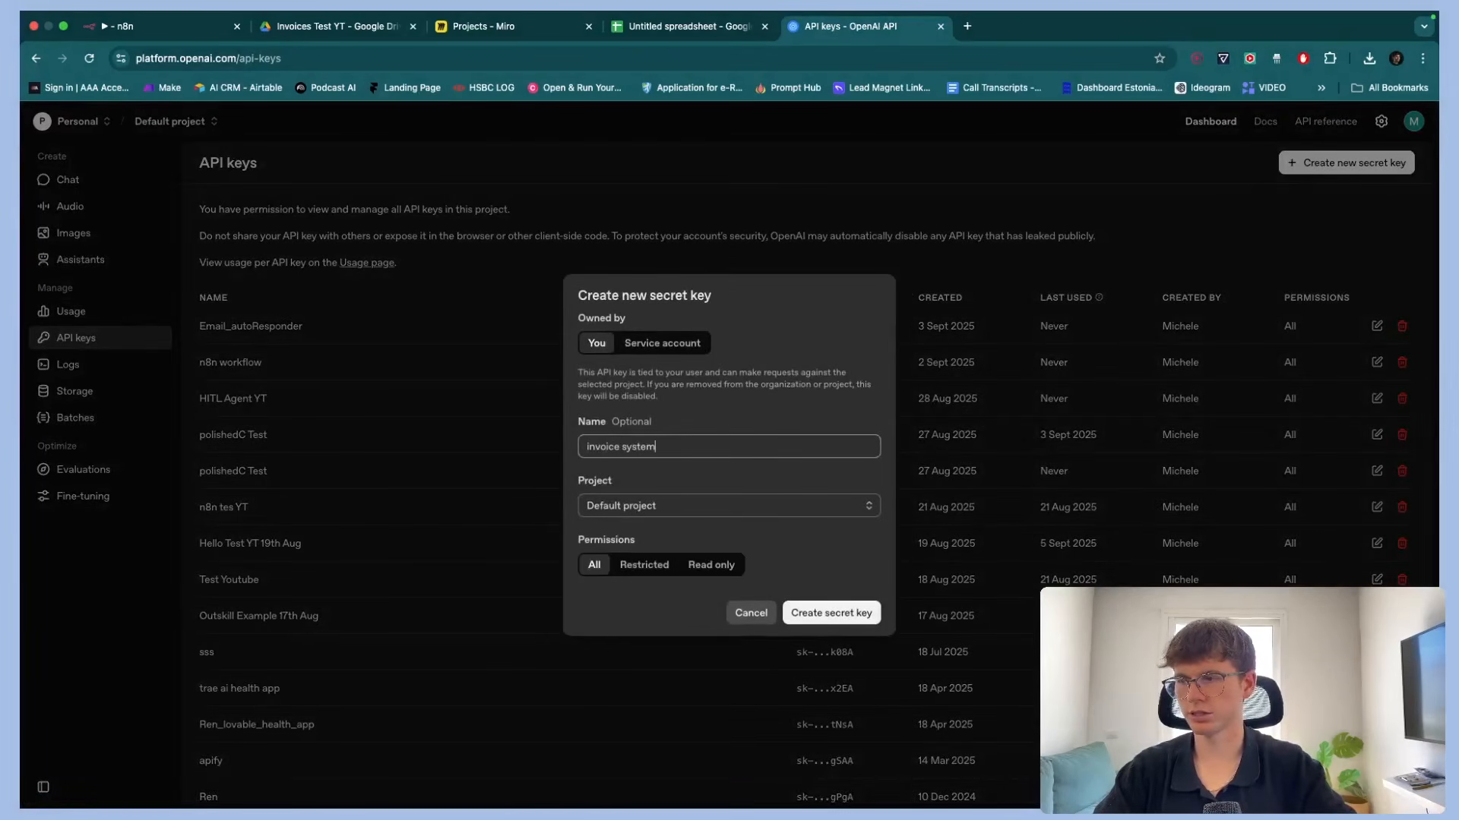
{"action": "left_click", "coordinate": [805, 613]}
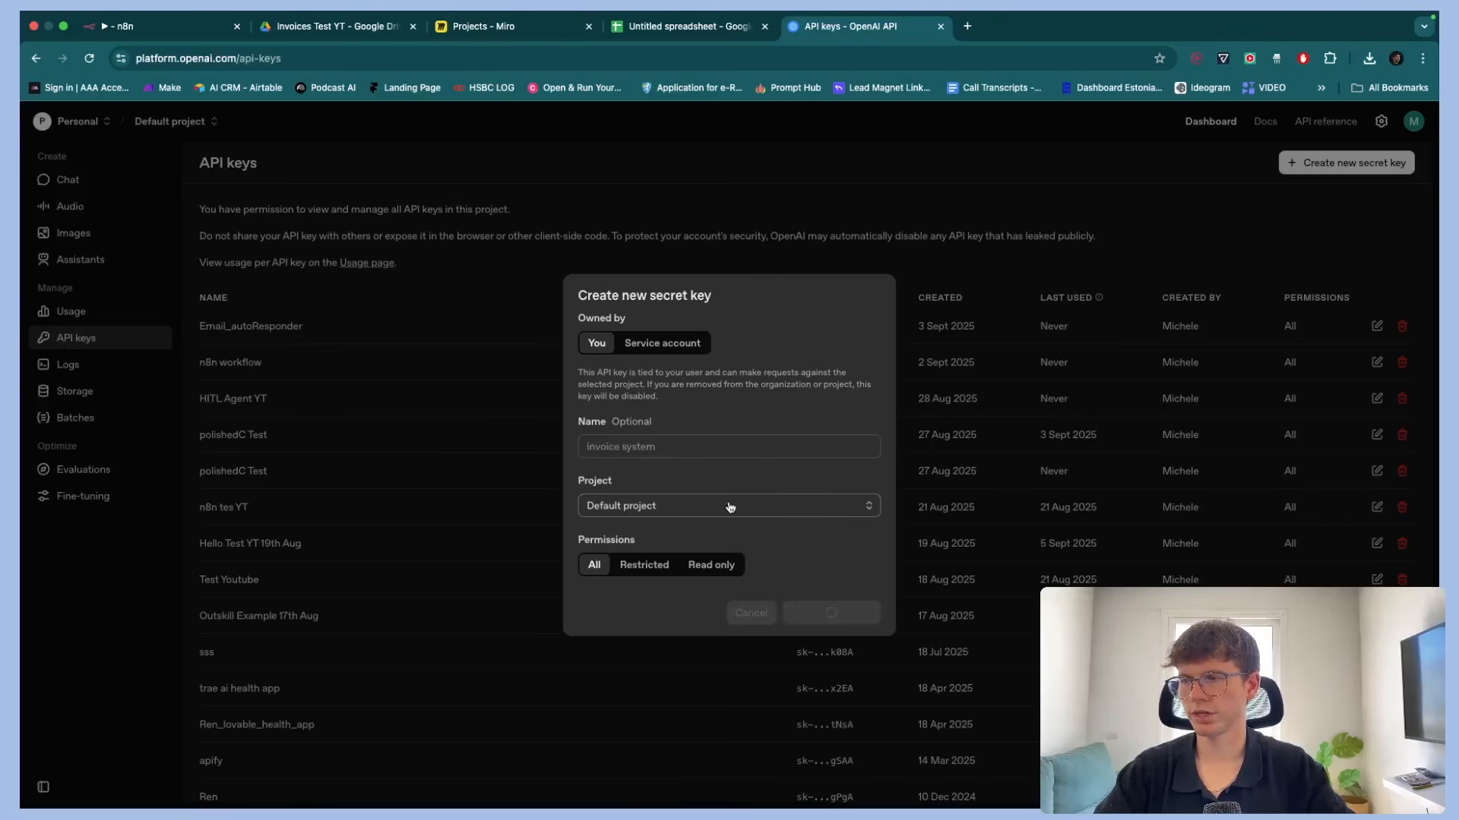
{"action": "left_click", "coordinate": [842, 469]}
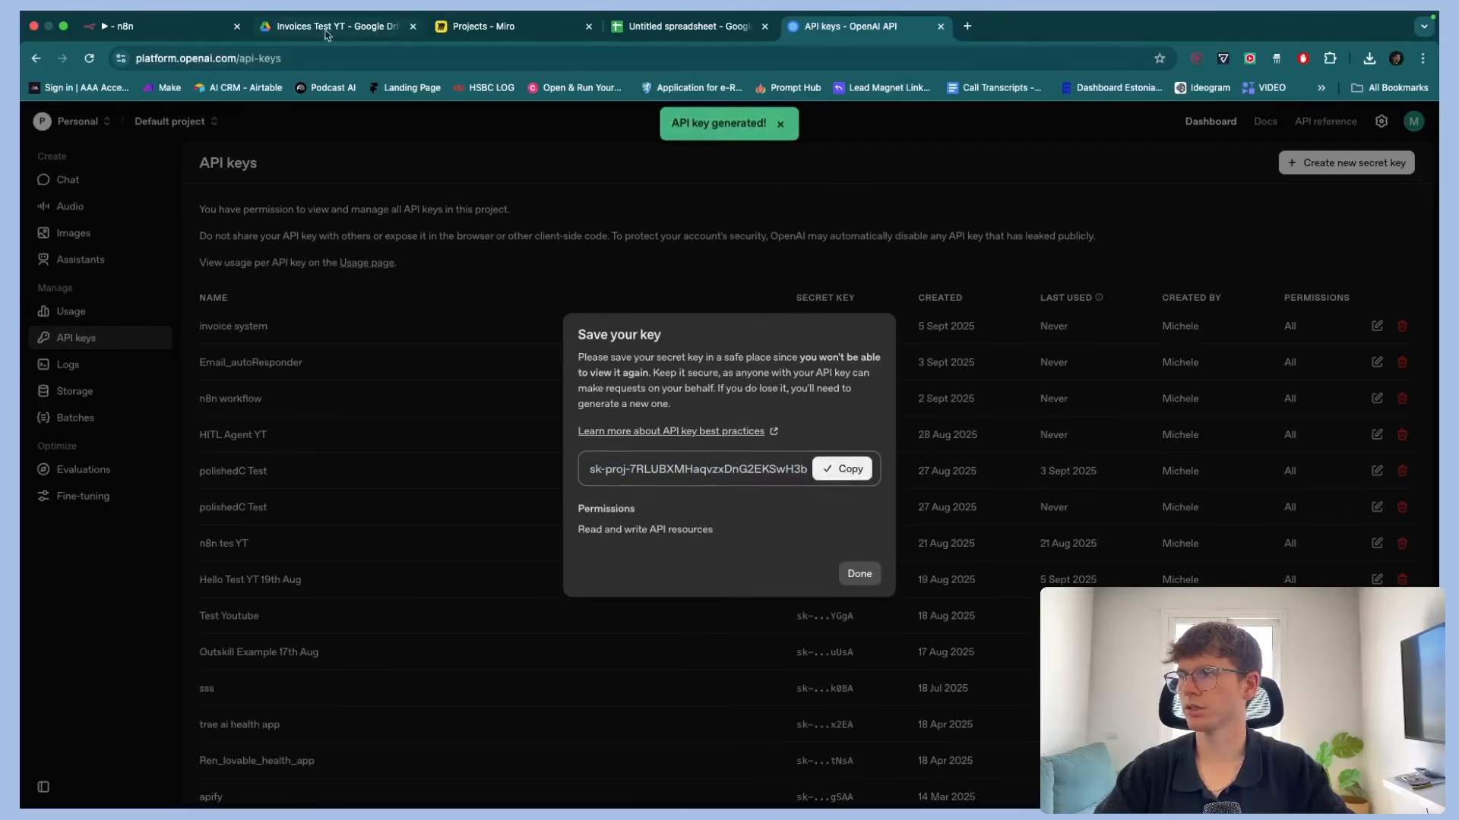
Paste the copied OpenAI secret key into the credential's API Key field
{"action": "left_click", "coordinate": [200, 31]}
{"action": "left_click", "coordinate": [566, 365]}
{"action": "key", "text": "super+v"}
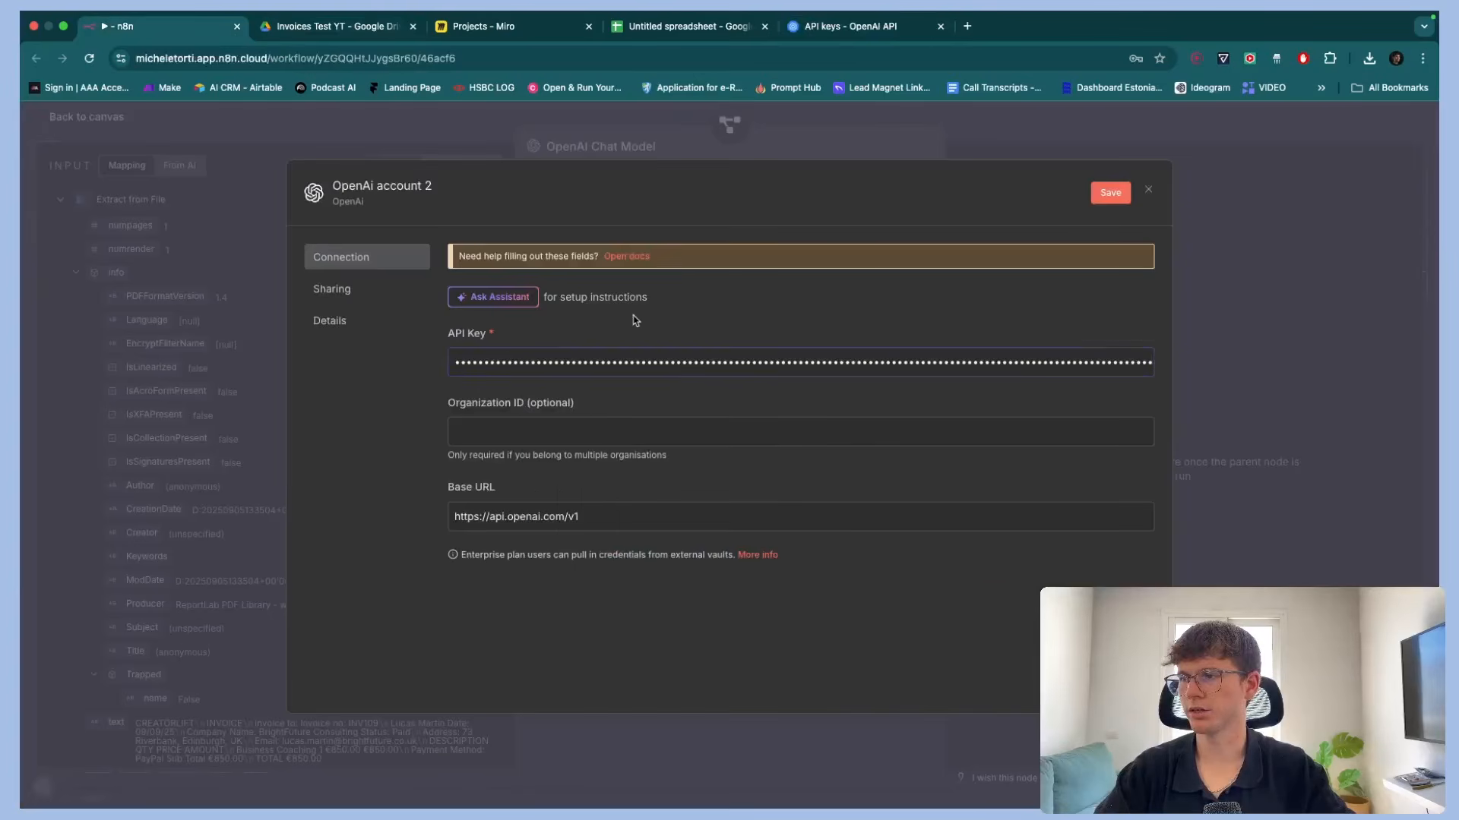
Rename the credential "5th Sept Connection", save it, and close the credential dialog
{"action": "left_click", "coordinate": [363, 185]}
{"action": "key", "text": "BackSpace"}
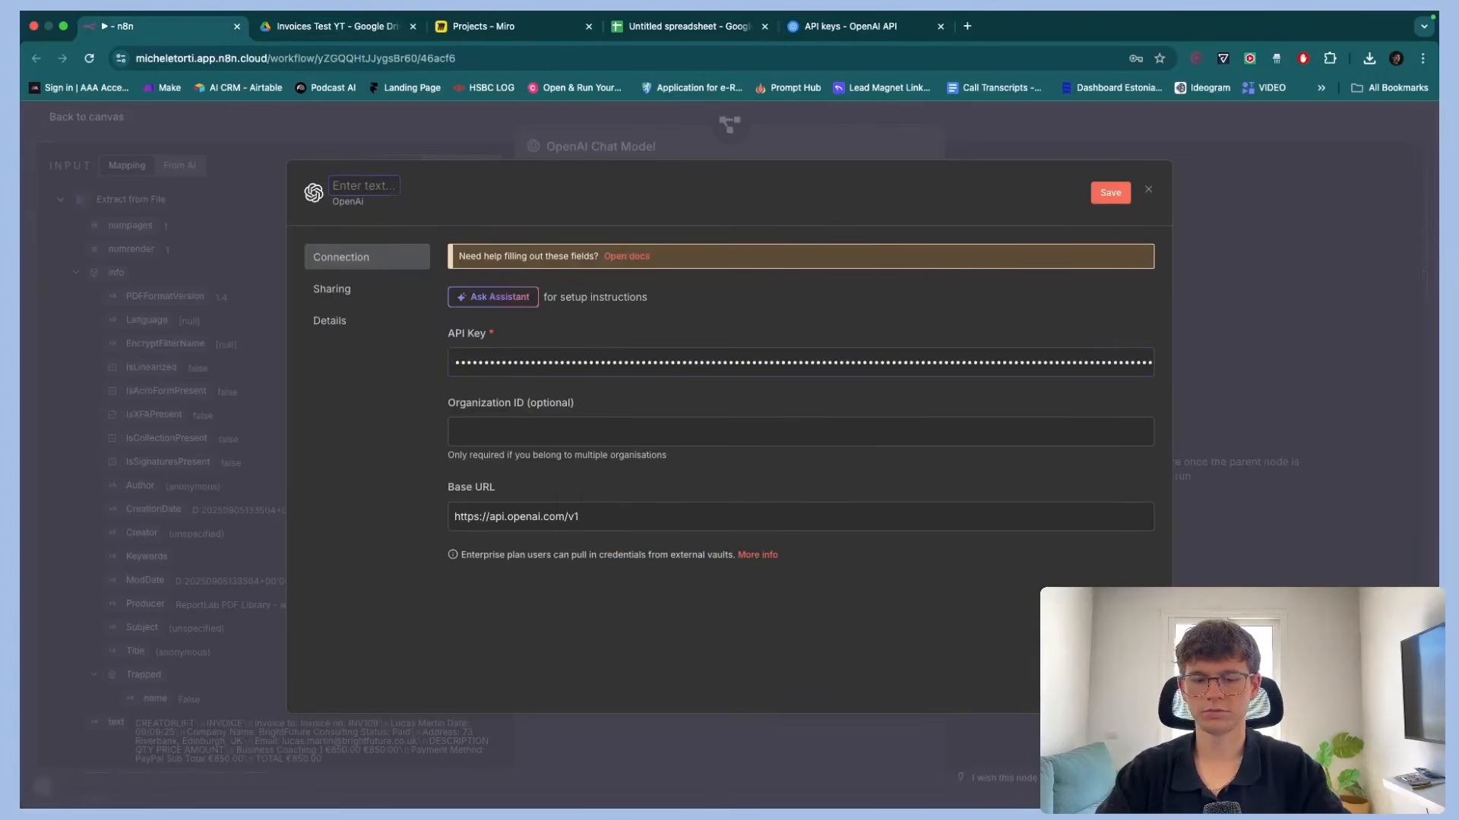
{"action": "type", "text": "5th Sept"}
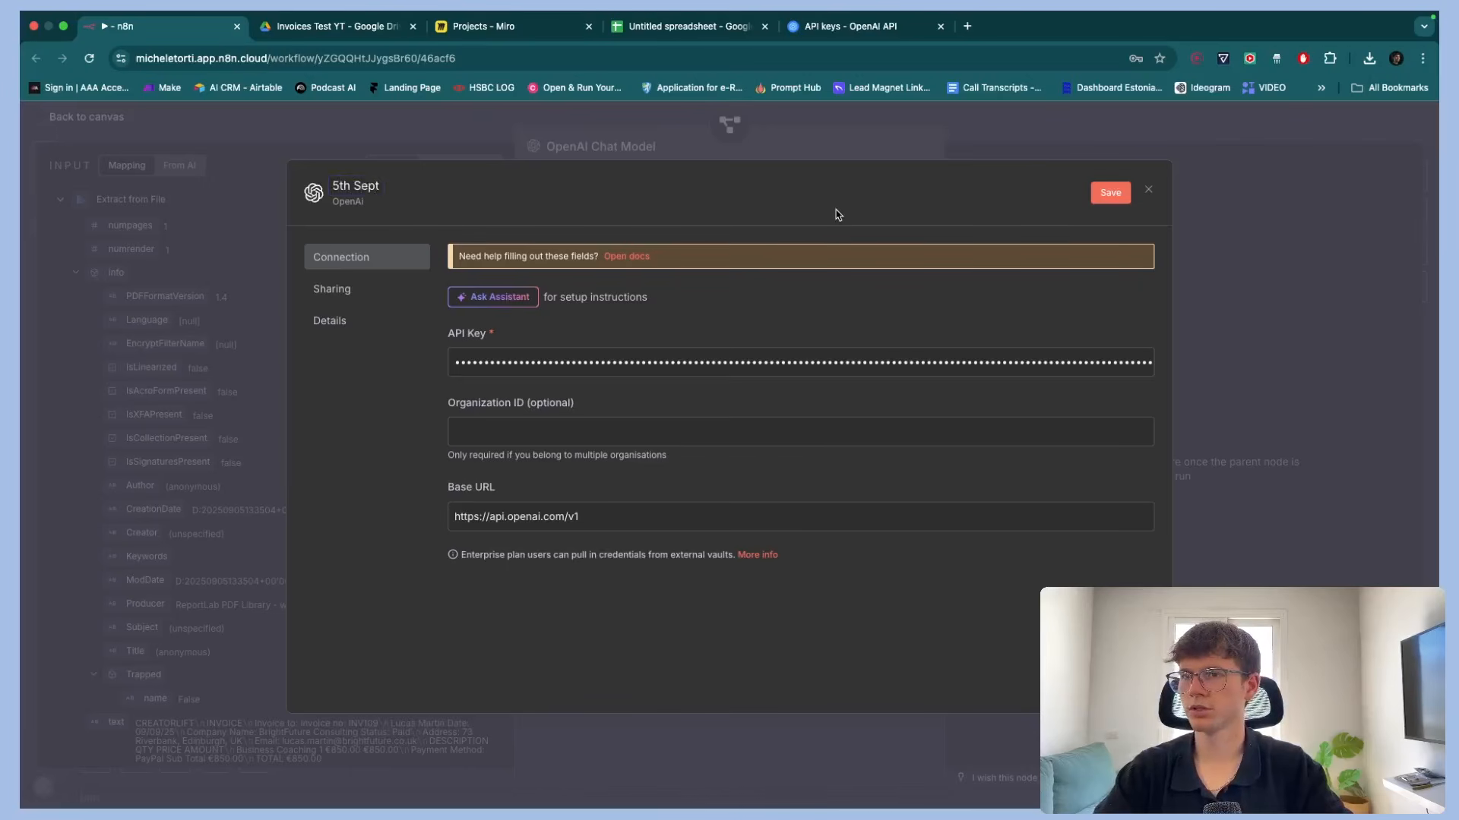
{"action": "type", "text": " Connection"}
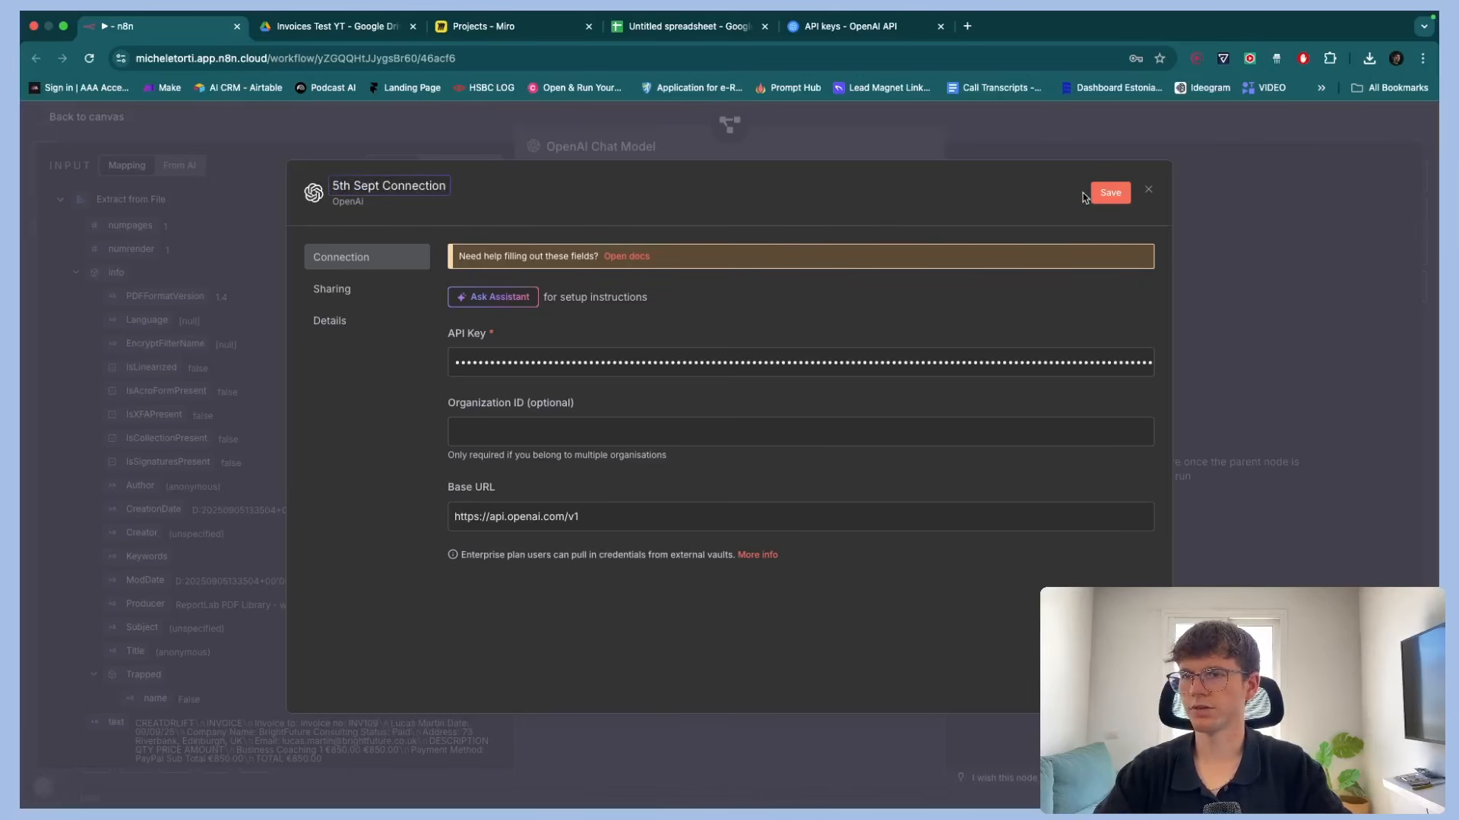
{"action": "left_click", "coordinate": [1100, 194]}
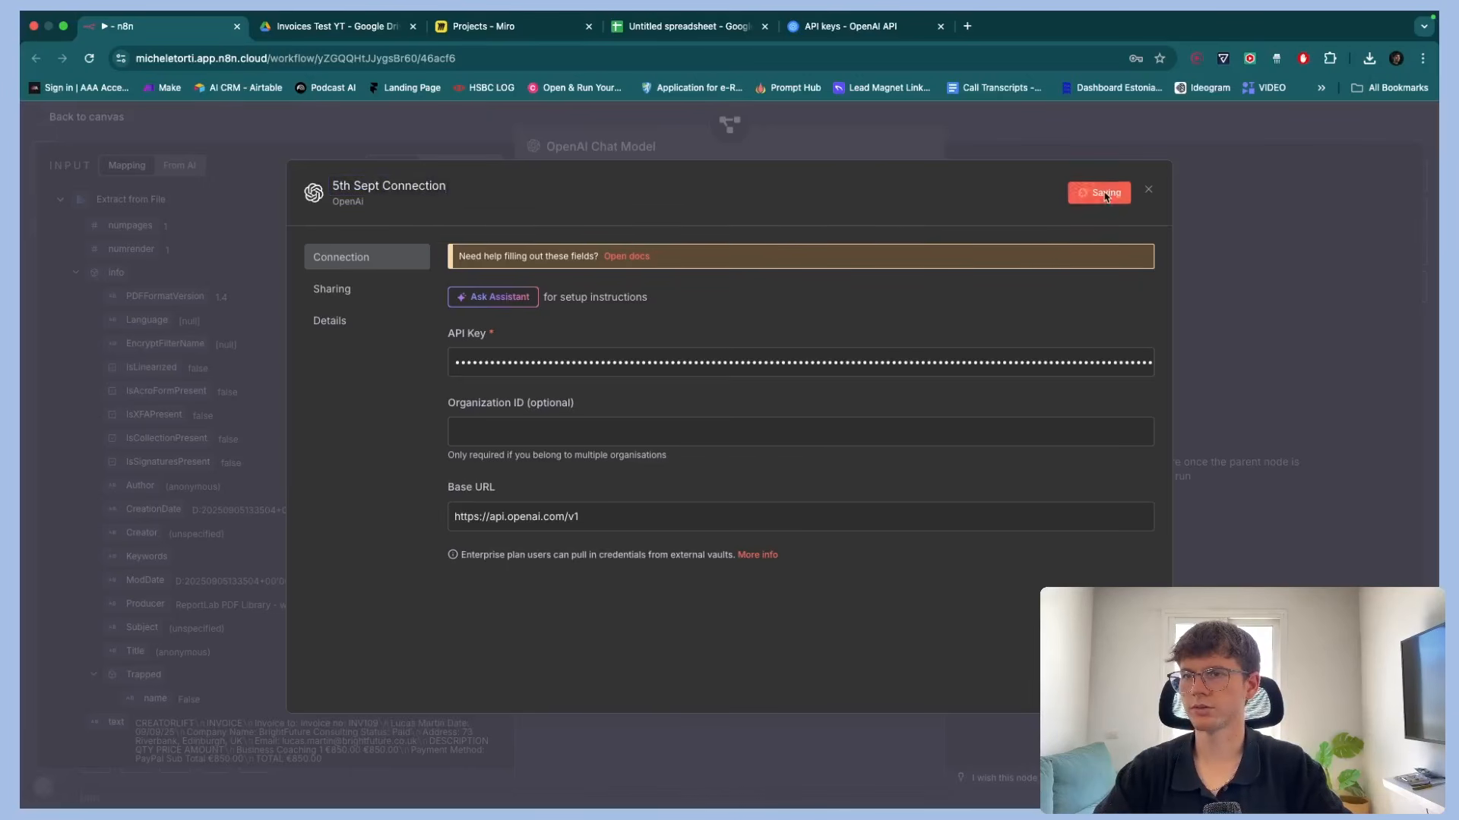
{"action": "left_click", "coordinate": [1150, 192]}
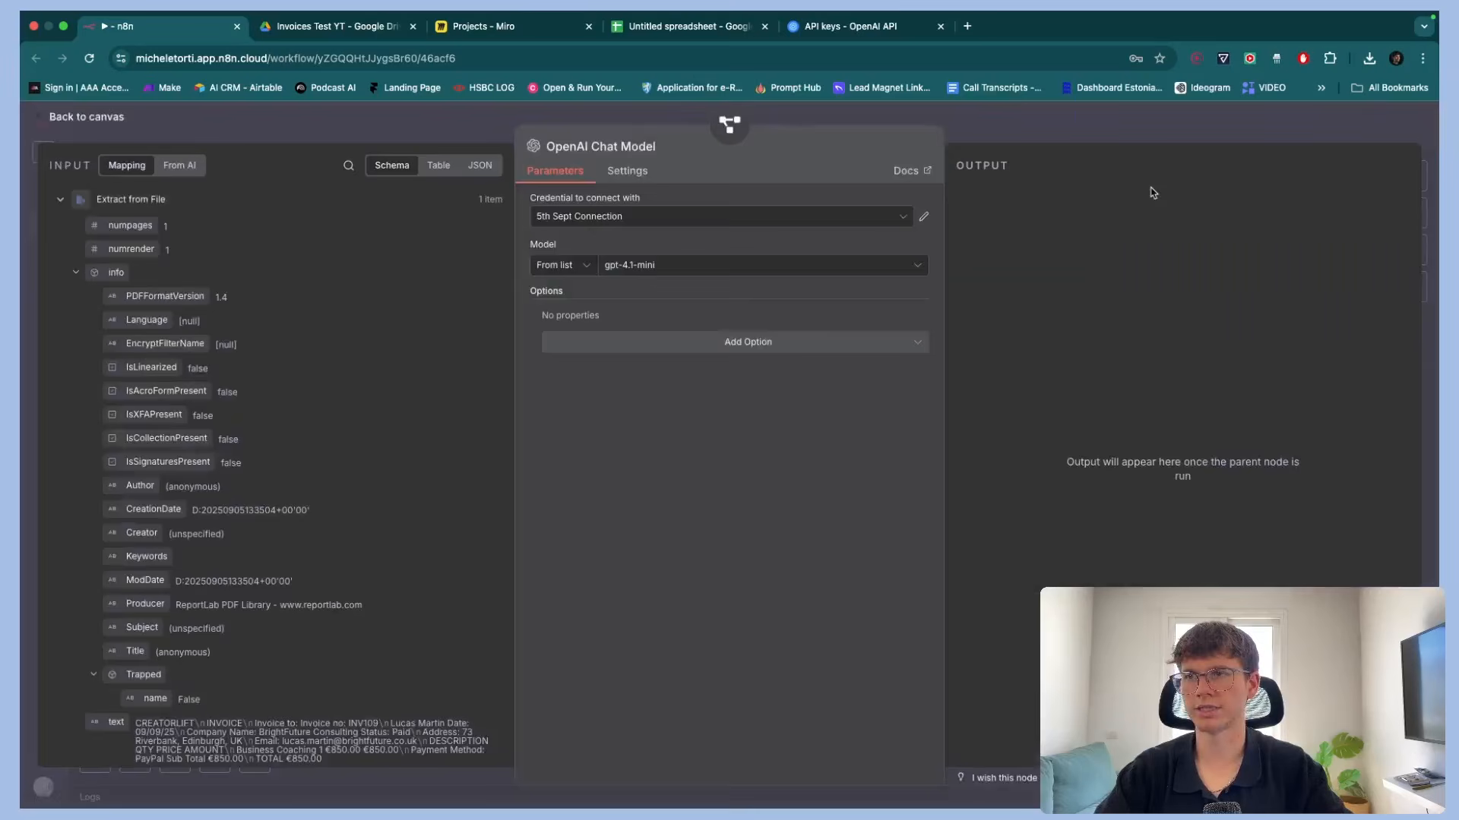
Check the OpenAI account's billing credit balance, then close the OpenAI tab
{"action": "left_click", "coordinate": [870, 27]}
{"action": "left_click", "coordinate": [859, 573]}
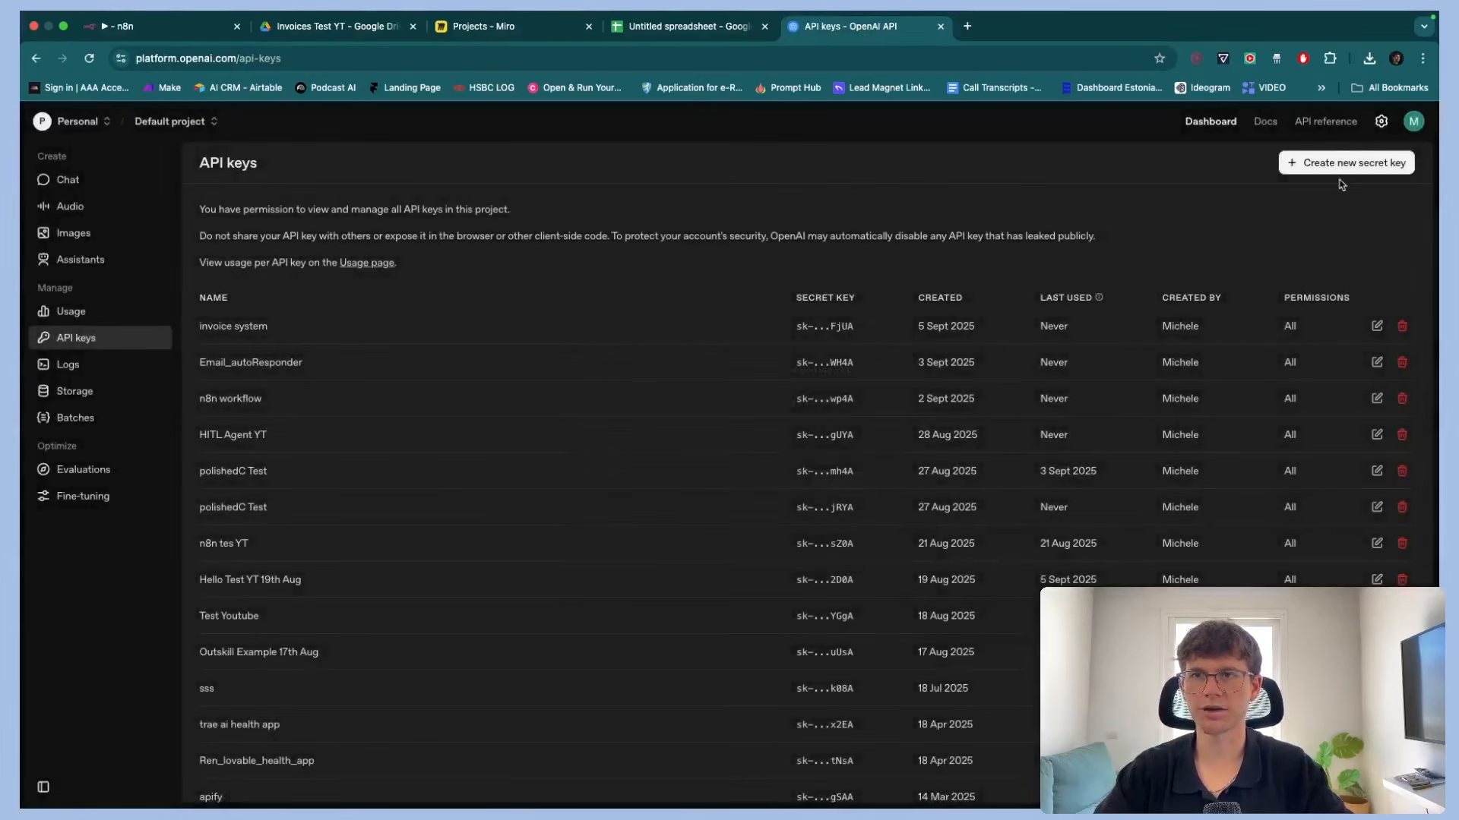
{"action": "left_click", "coordinate": [1414, 122]}
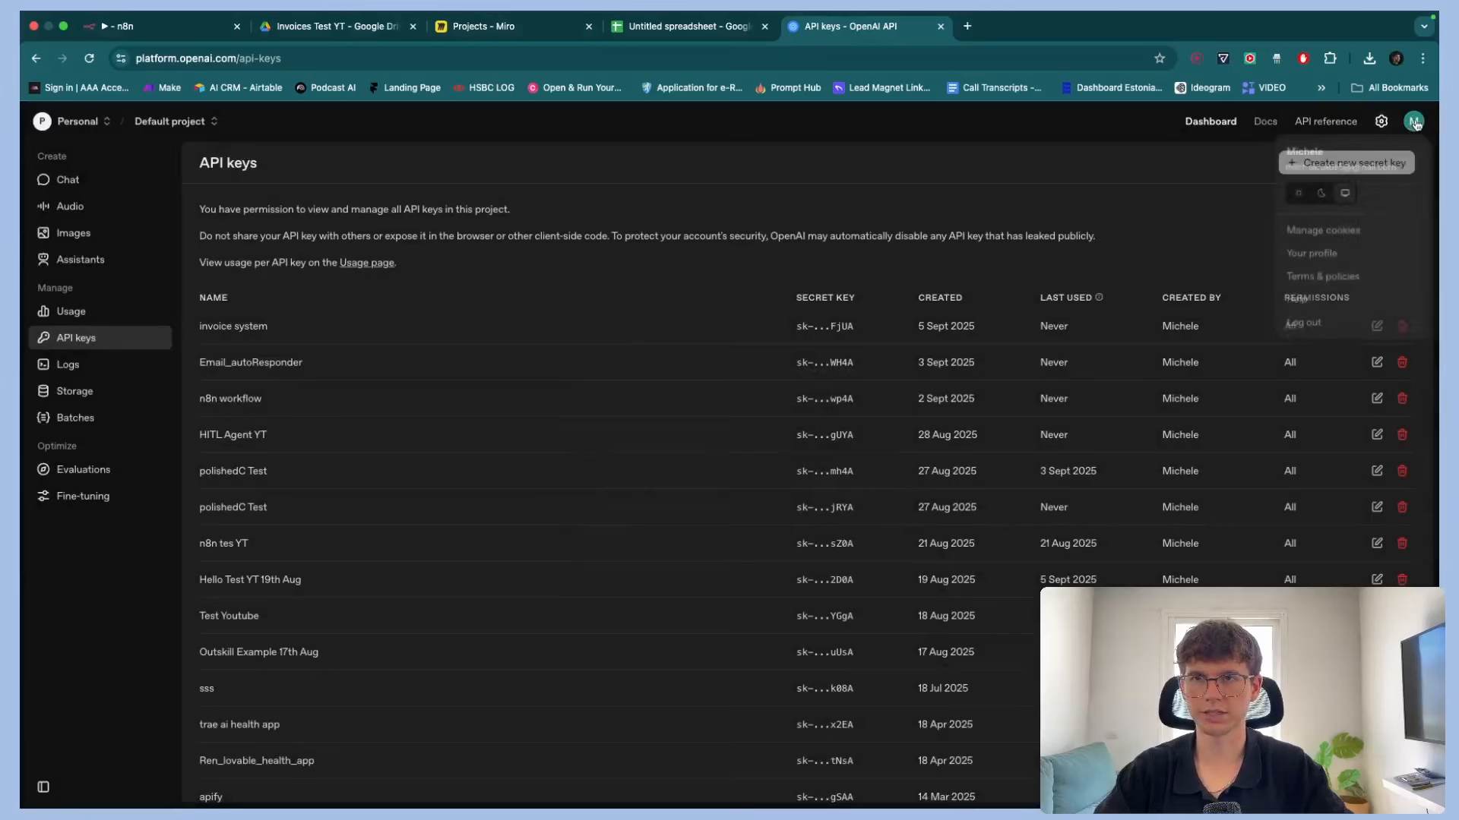
{"action": "left_click", "coordinate": [1312, 254]}
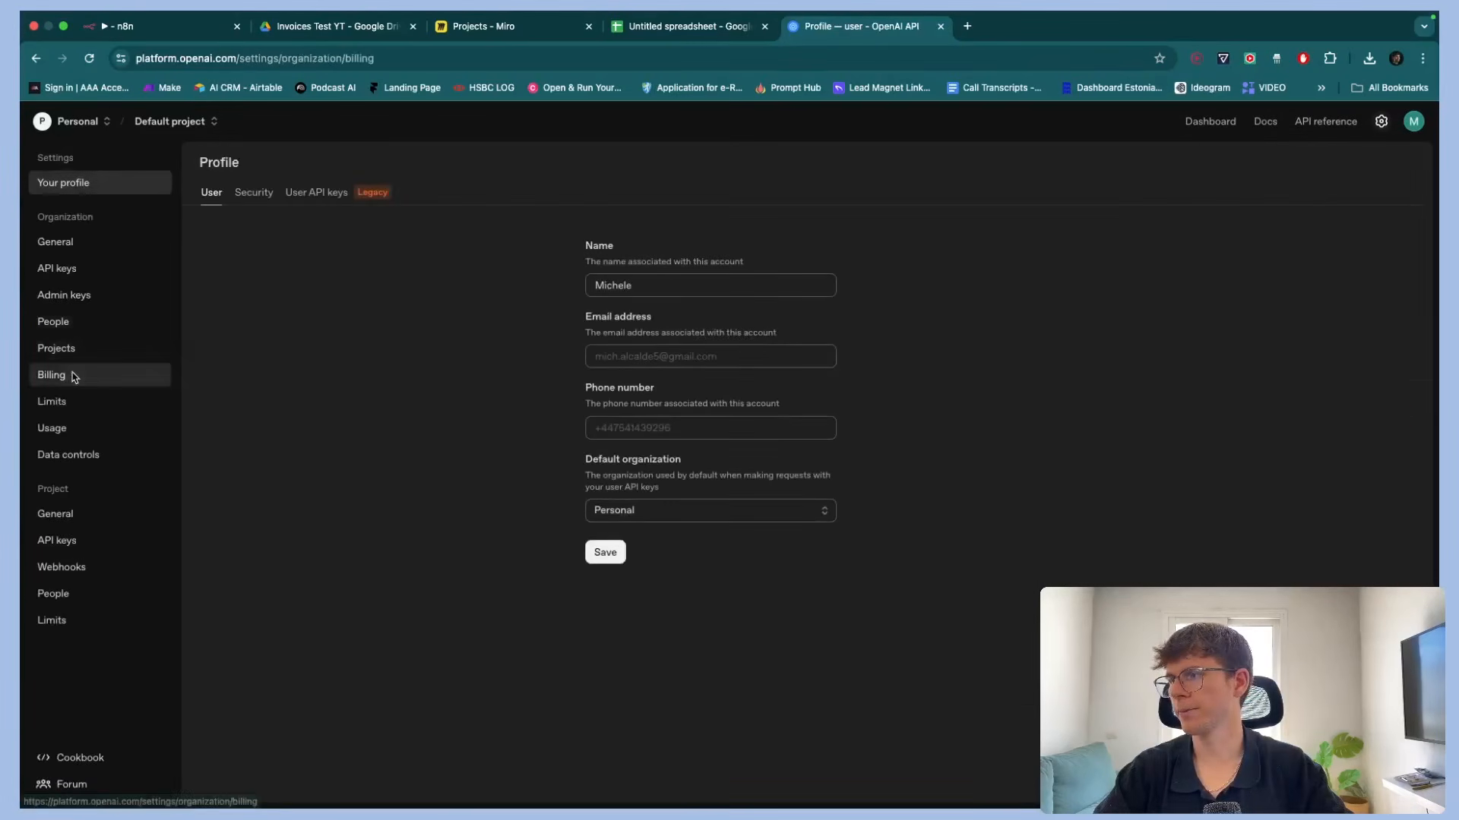
{"action": "left_click", "coordinate": [71, 376]}
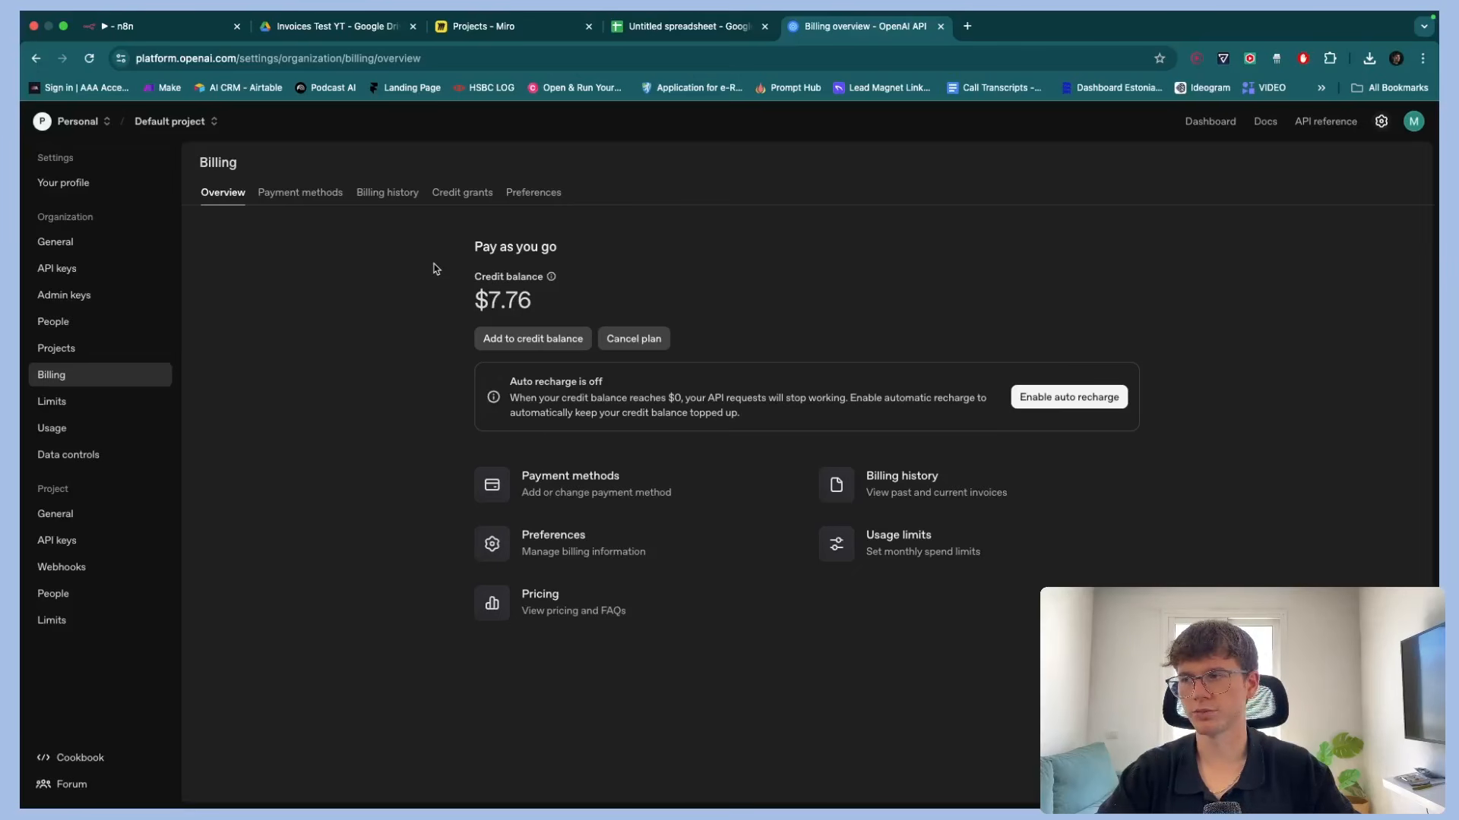
{"action": "key", "text": "super+w"}
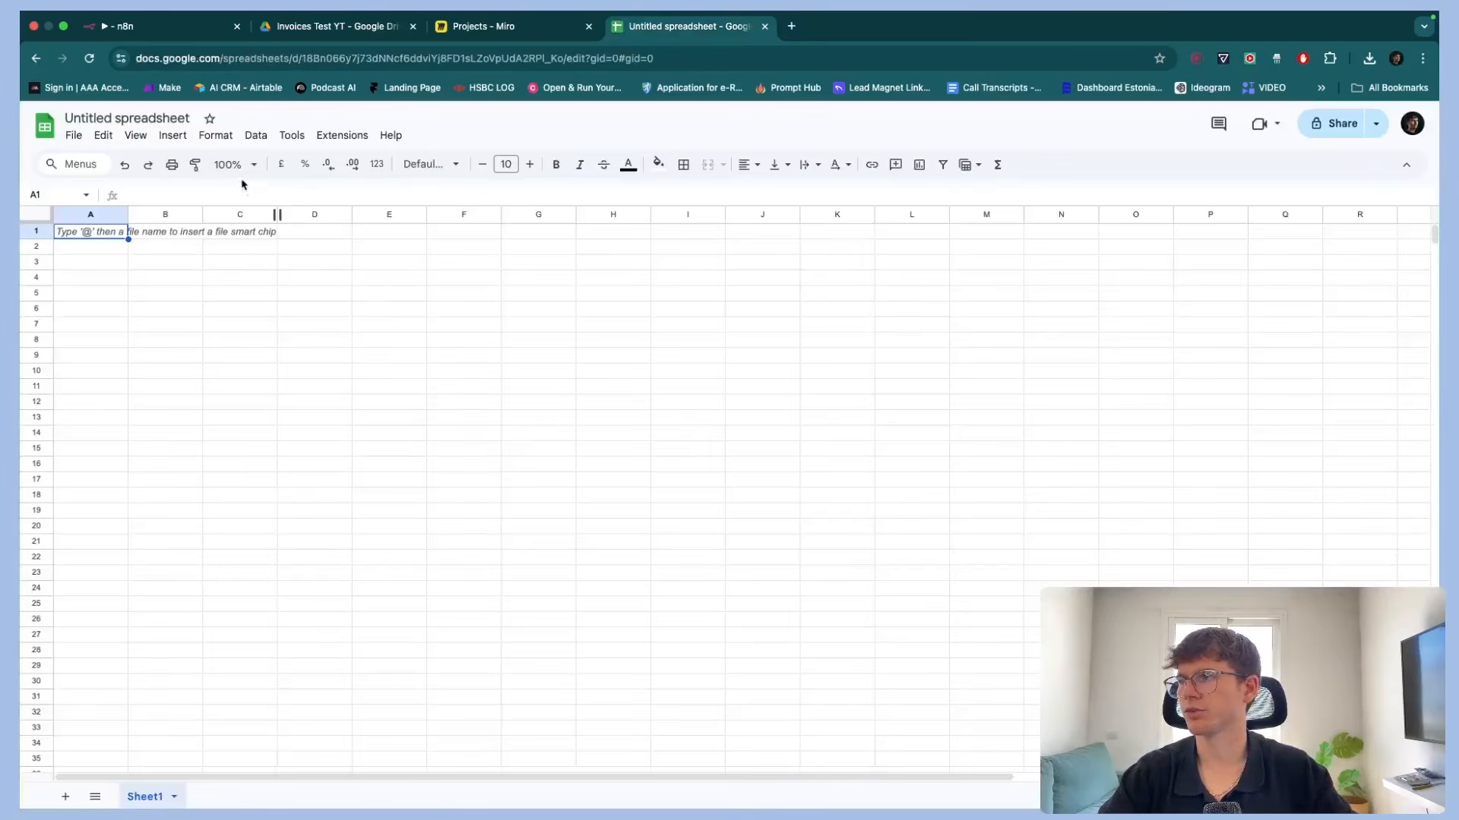
Return to the workflow canvas and execute the Information Extractor step
{"action": "left_click", "coordinate": [168, 28]}
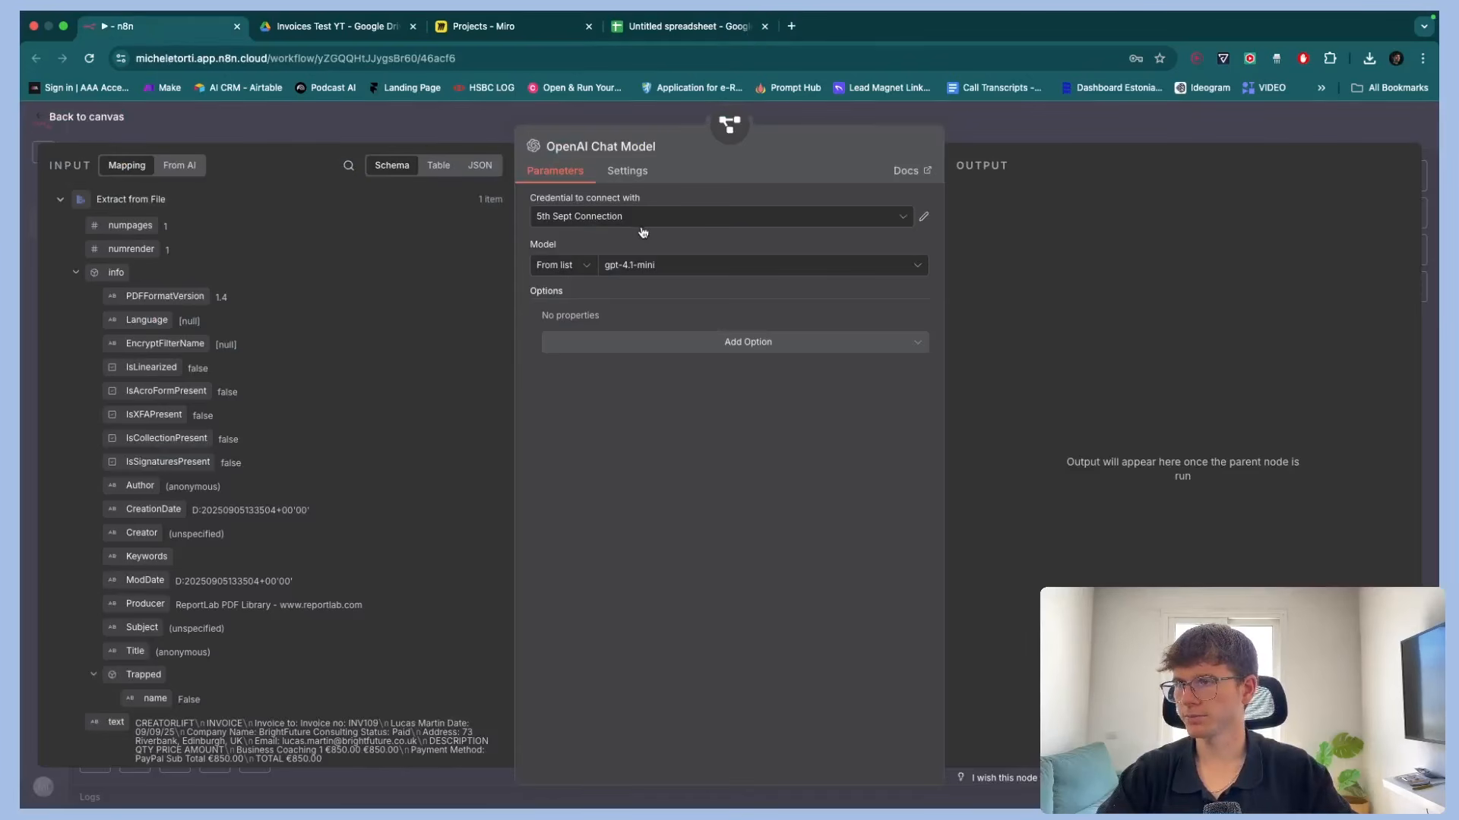
{"action": "left_click", "coordinate": [1049, 131]}
{"action": "left_click_drag", "start_coordinate": [651, 571], "coordinate": [691, 536]}
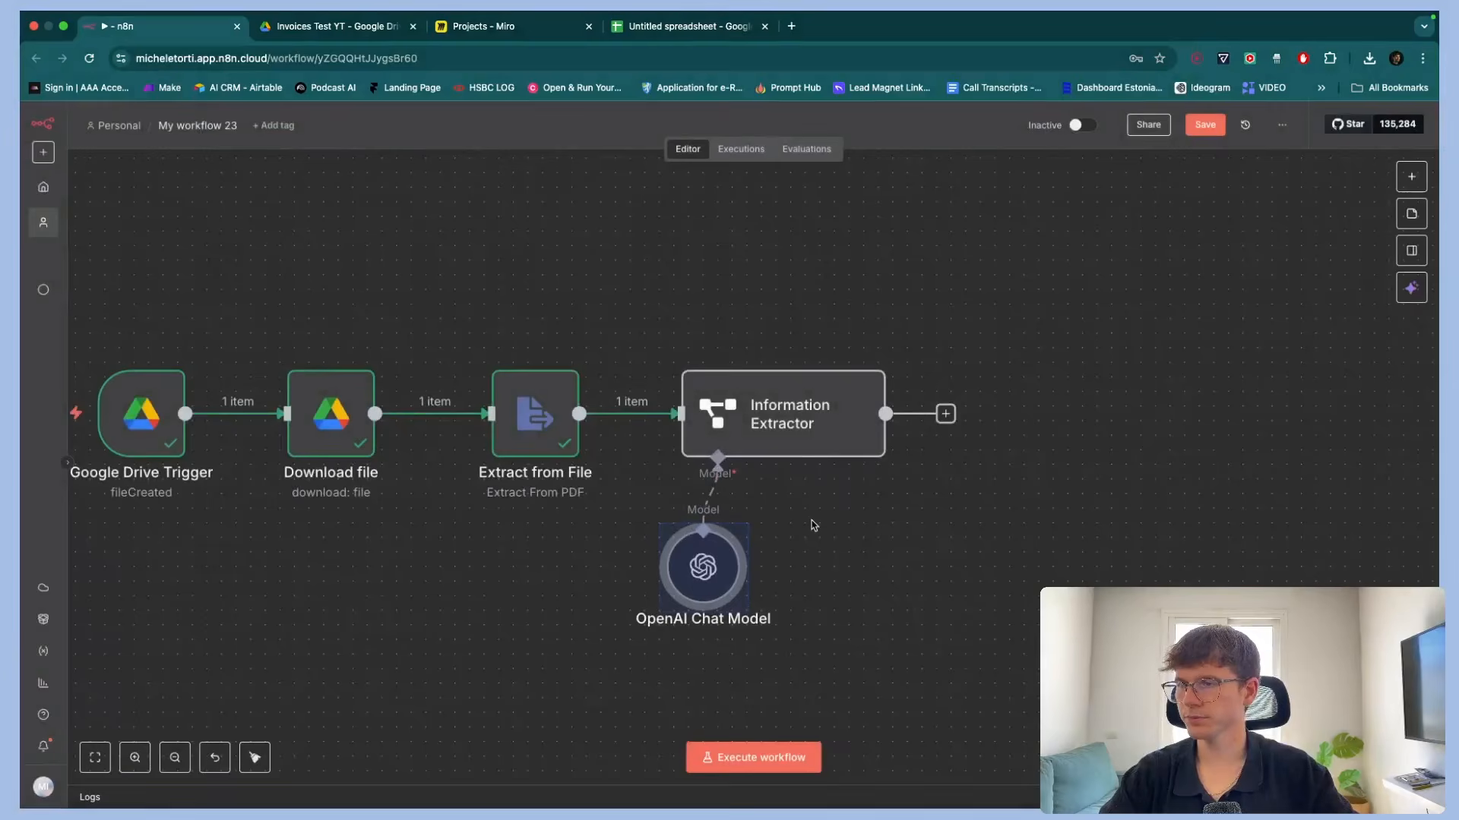
{"action": "scroll", "coordinate": [812, 524], "scroll_direction": "left", "scroll_amount": 2}
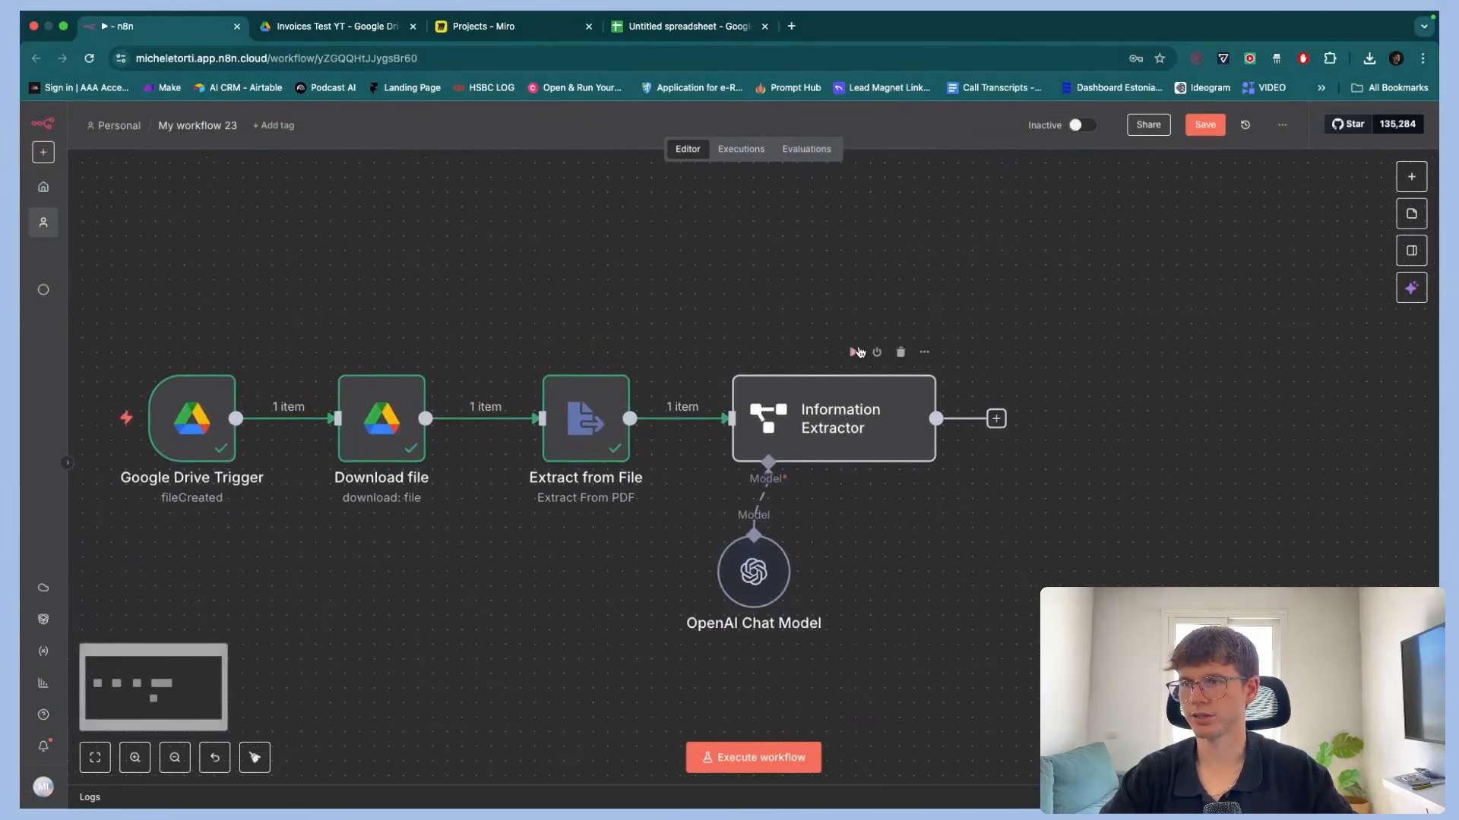
{"action": "left_click", "coordinate": [854, 352]}
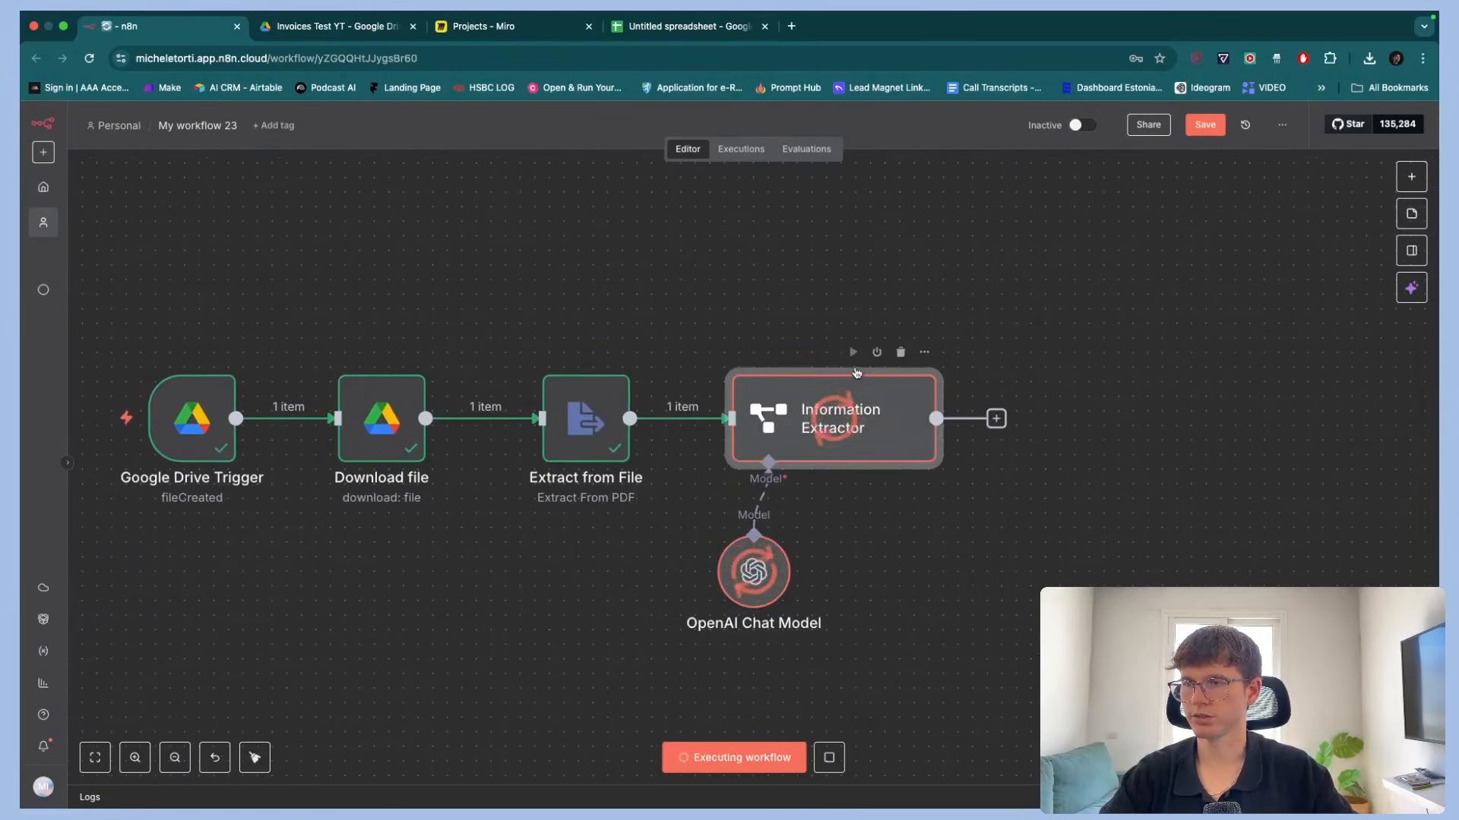
{"action": "scroll", "coordinate": [856, 373], "scroll_direction": "right", "scroll_amount": 2}
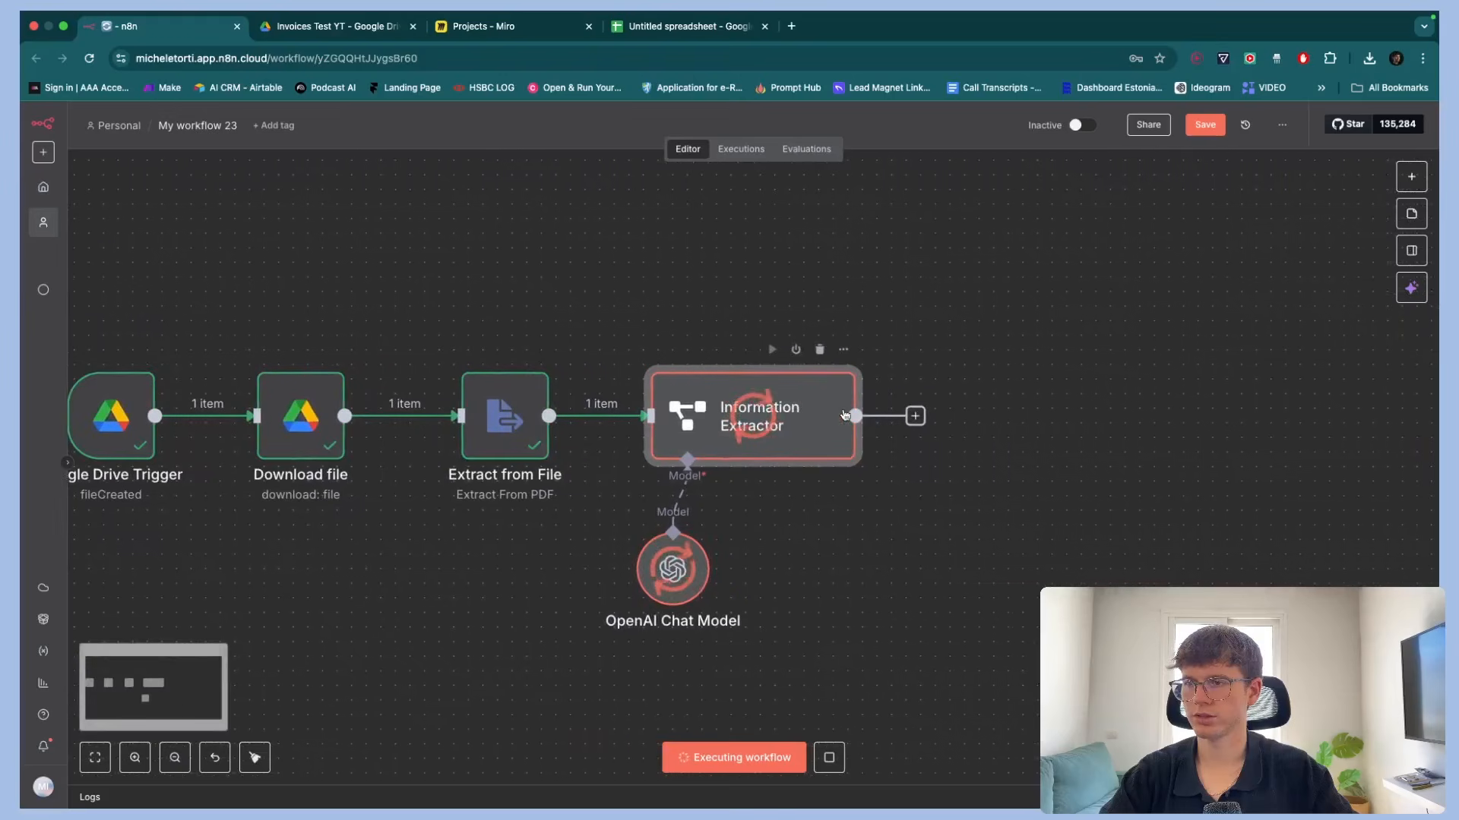
Open the Information Extractor to review the extracted invoice fields in its output, then go back to the canvas
{"action": "double_click", "coordinate": [765, 405]}
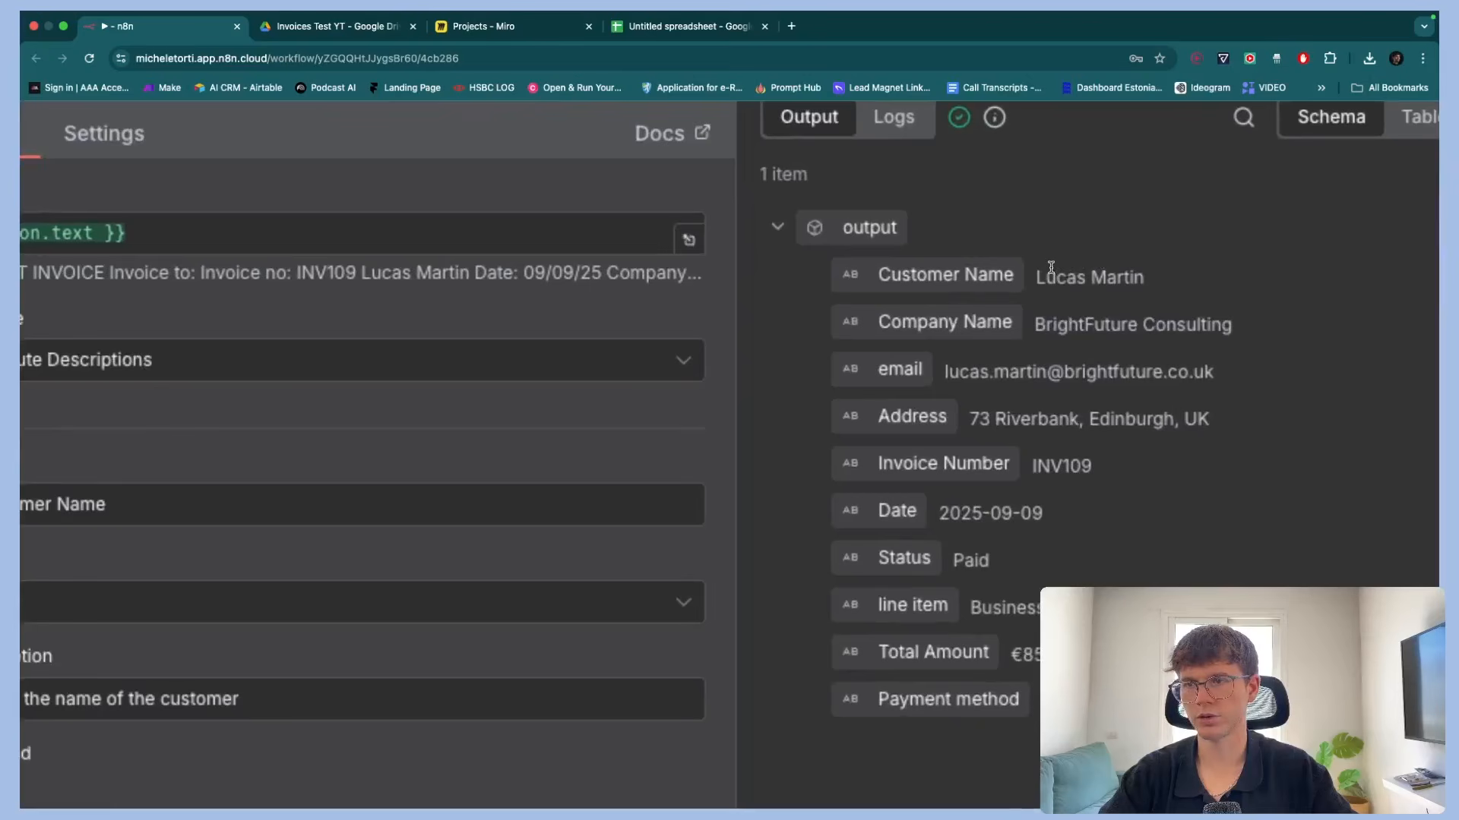
{"action": "left_click_drag", "start_coordinate": [1044, 324], "coordinate": [1123, 337]}
{"action": "scroll", "coordinate": [1117, 408], "scroll_direction": "down", "scroll_amount": 2}
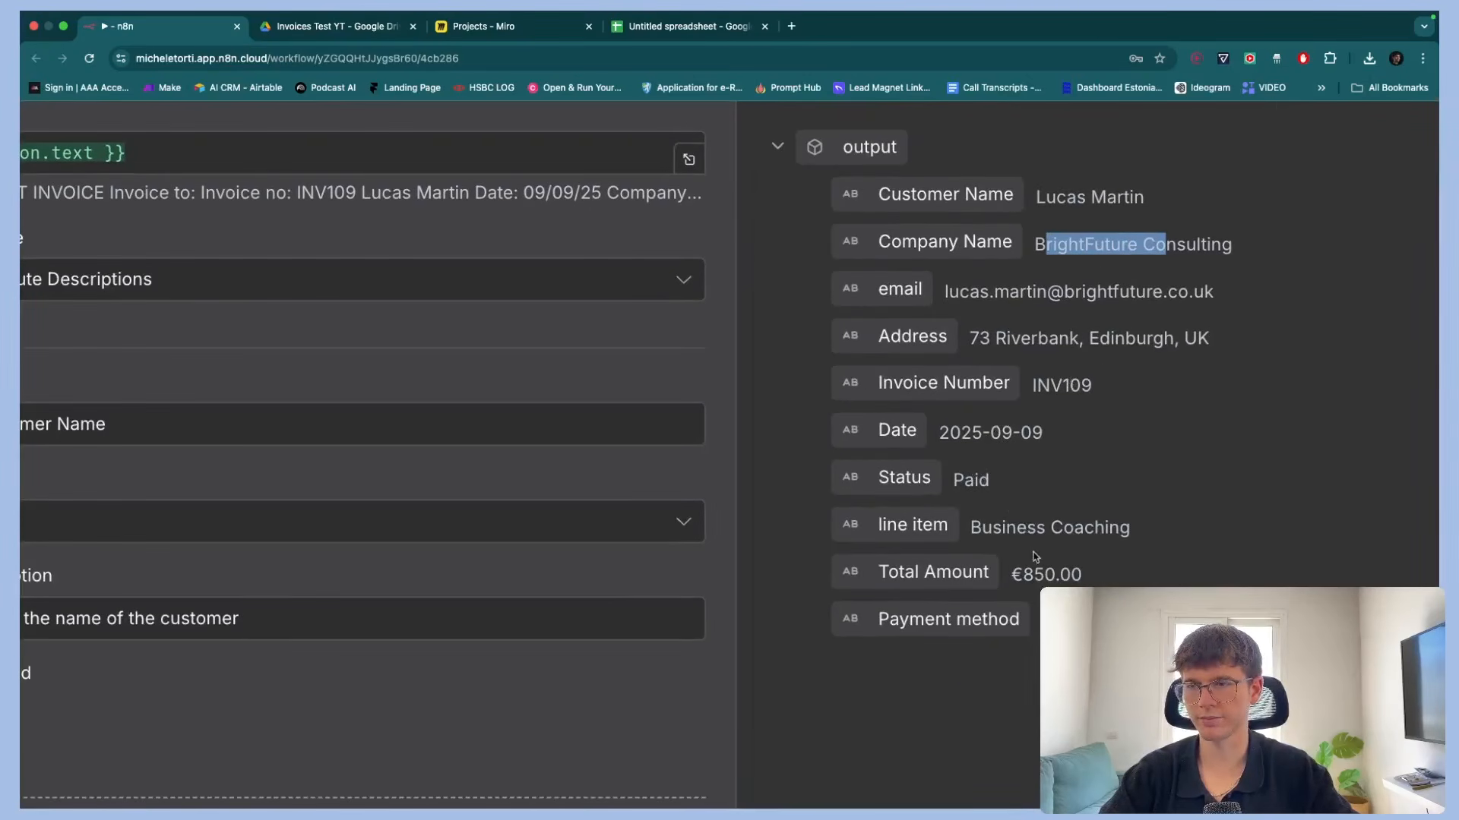
{"action": "scroll", "coordinate": [1047, 583], "scroll_direction": "down", "scroll_amount": 5}
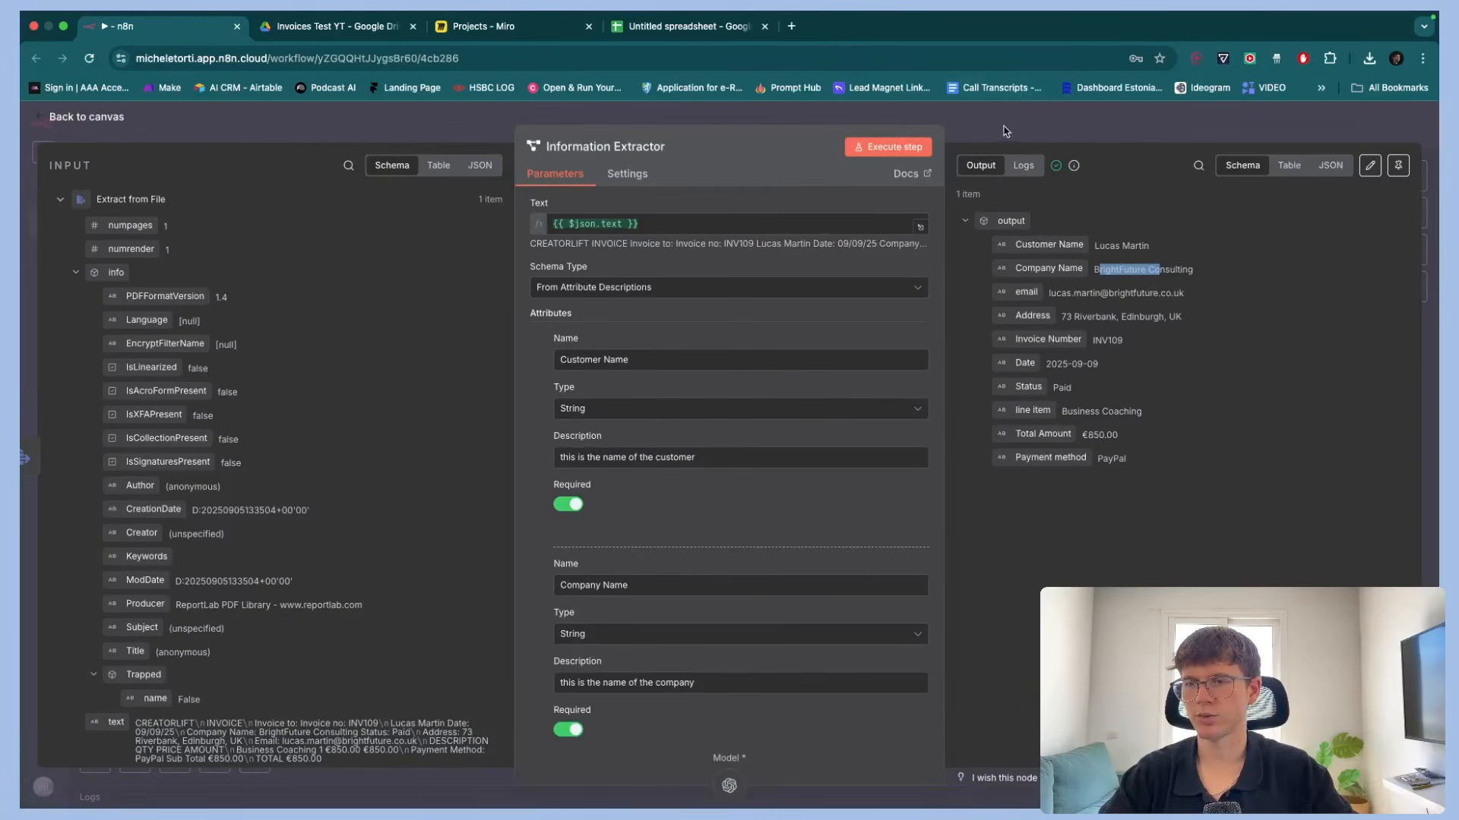
{"action": "left_click", "coordinate": [1001, 131]}
{"action": "scroll", "coordinate": [954, 316], "scroll_direction": "right", "scroll_amount": 3}
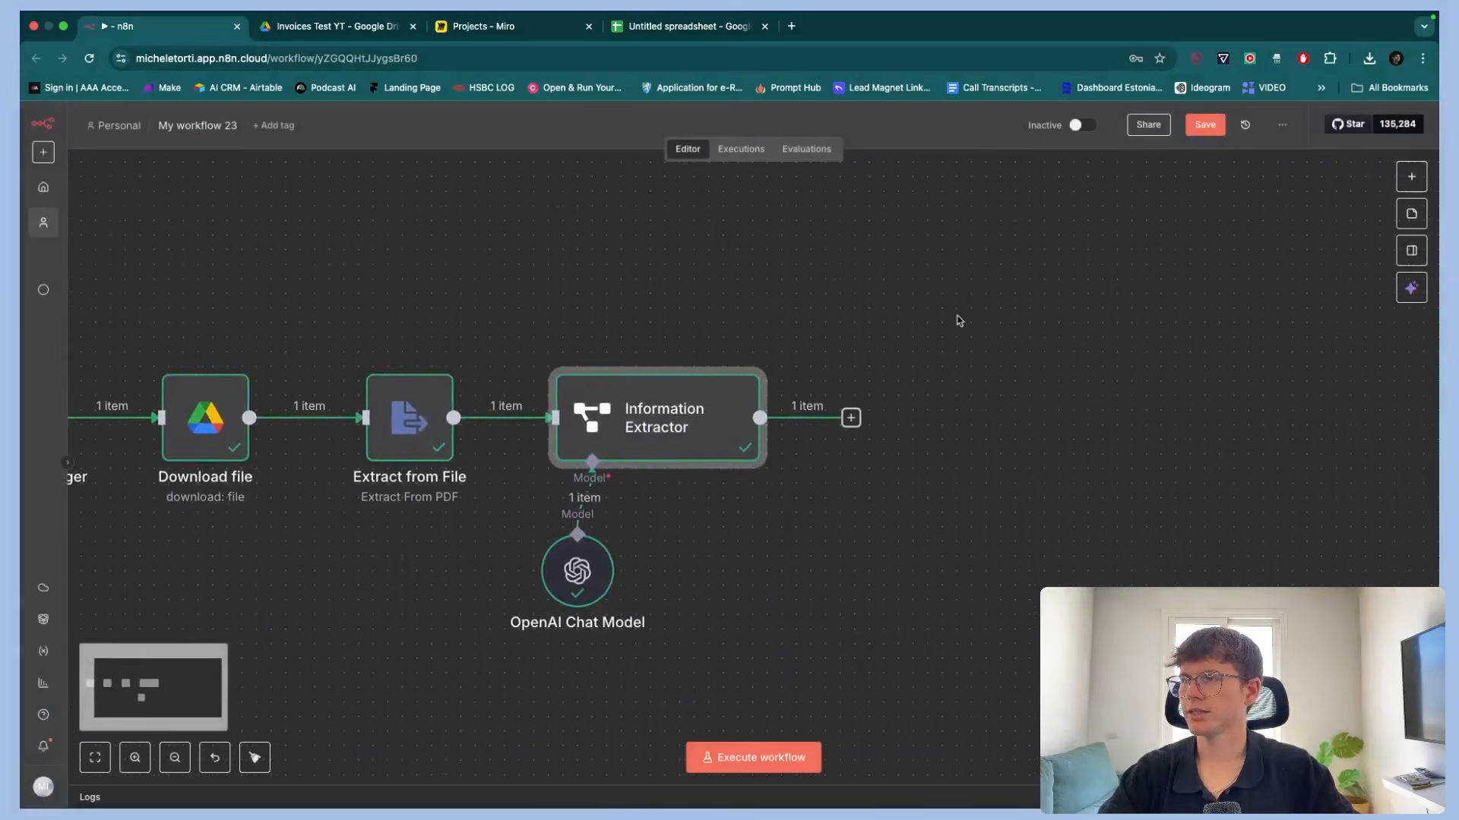
Switch to Miro and color the "Extract Variables from invoice" box green
{"action": "left_click", "coordinate": [530, 28]}
{"action": "left_click", "coordinate": [660, 394]}
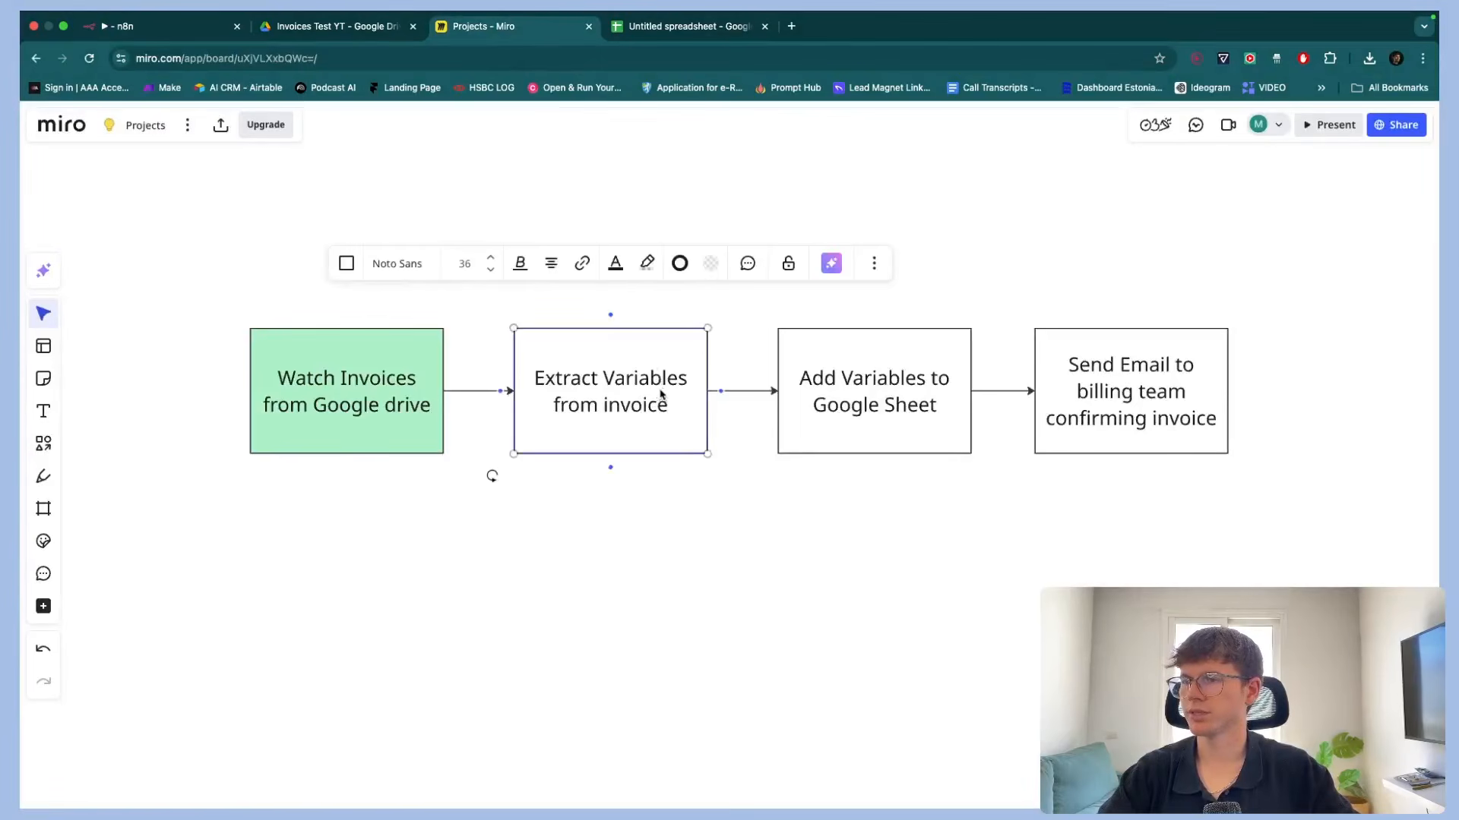
{"action": "left_click", "coordinate": [711, 268]}
{"action": "left_click", "coordinate": [676, 425]}
{"action": "left_click", "coordinate": [552, 532]}
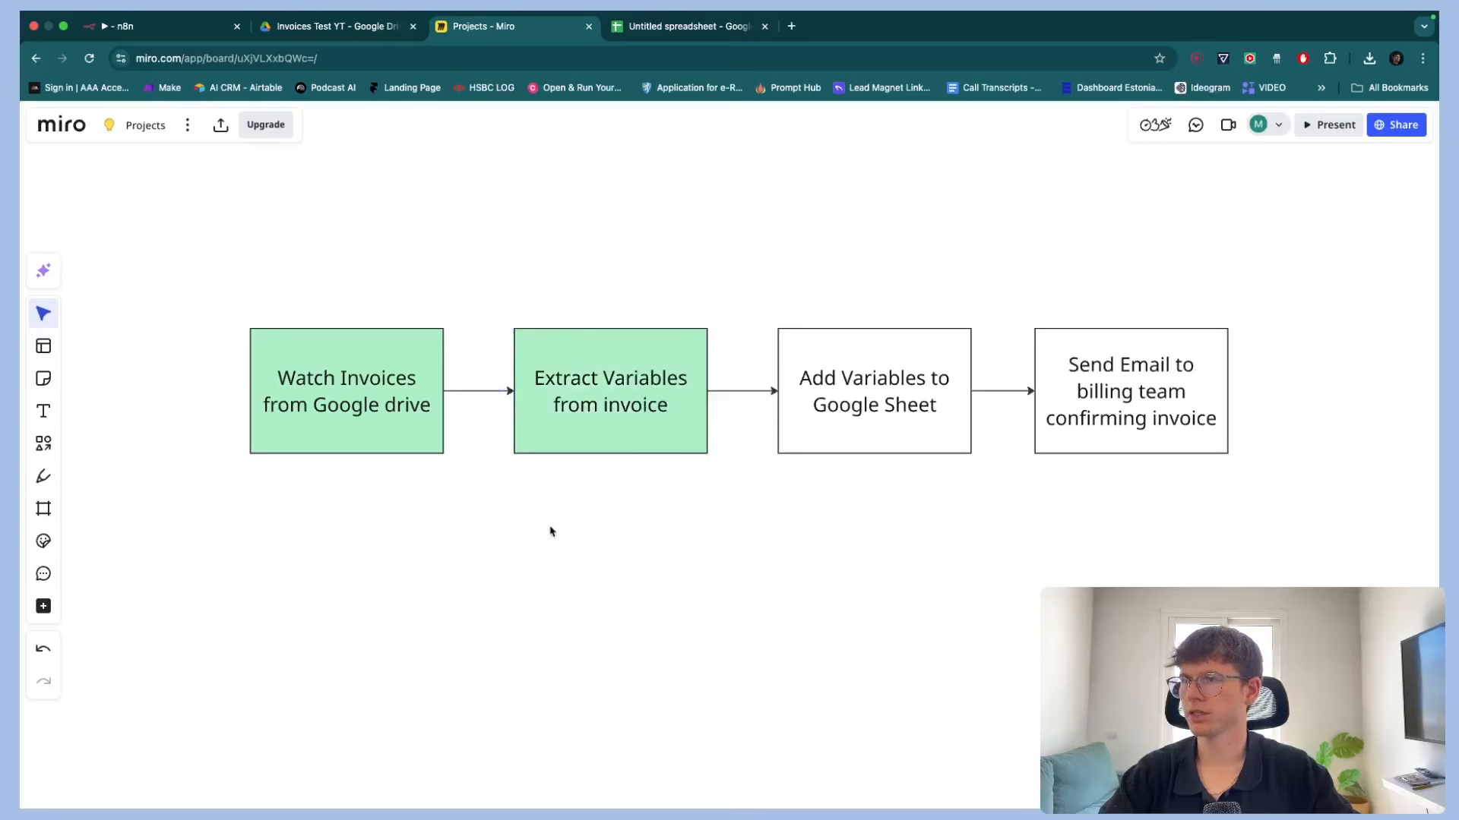
Paste the invoice header row into the spreadsheet starting at A1 and widen the columns to fit
{"action": "left_click", "coordinate": [687, 28]}
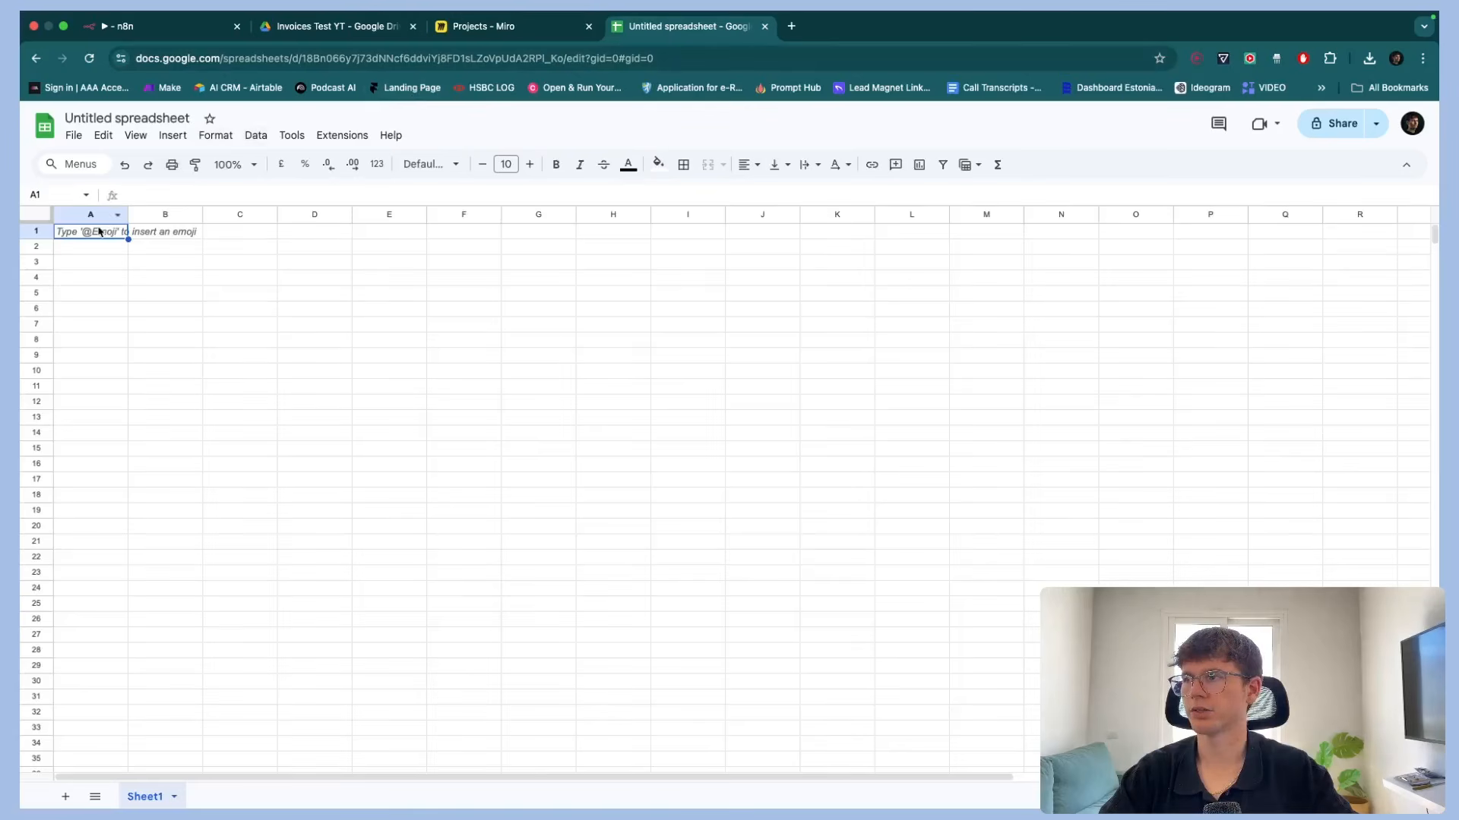
{"action": "left_click", "coordinate": [38, 232]}
{"action": "type", "text": "Invoice Number\tClient Name\tClient Email\tClient Address\tDescription\tTotal Amount\tInvoice Date\tStatus\tPayment Method"}
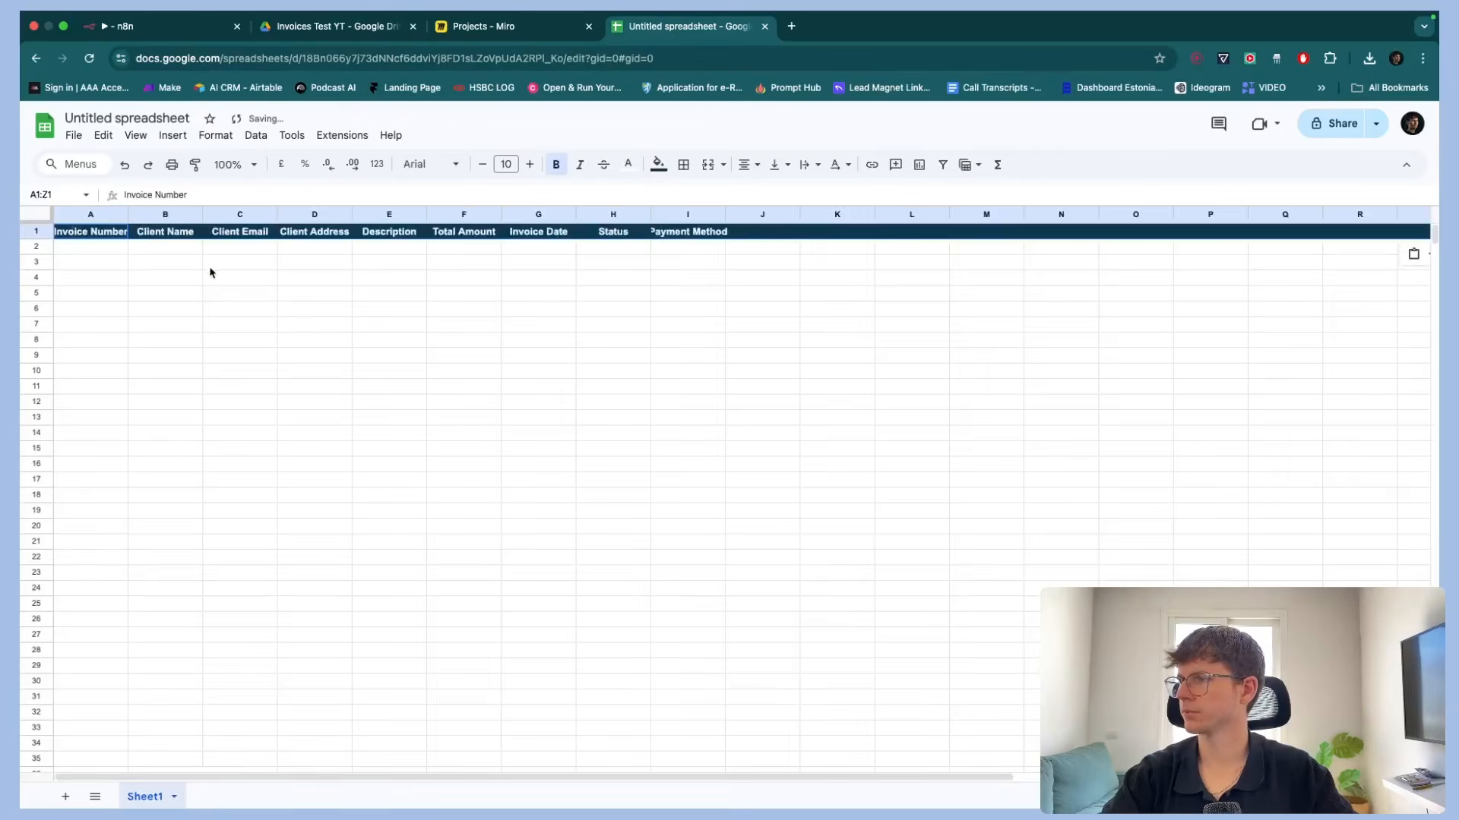
{"action": "left_click", "coordinate": [209, 271]}
{"action": "double_click", "coordinate": [130, 218]}
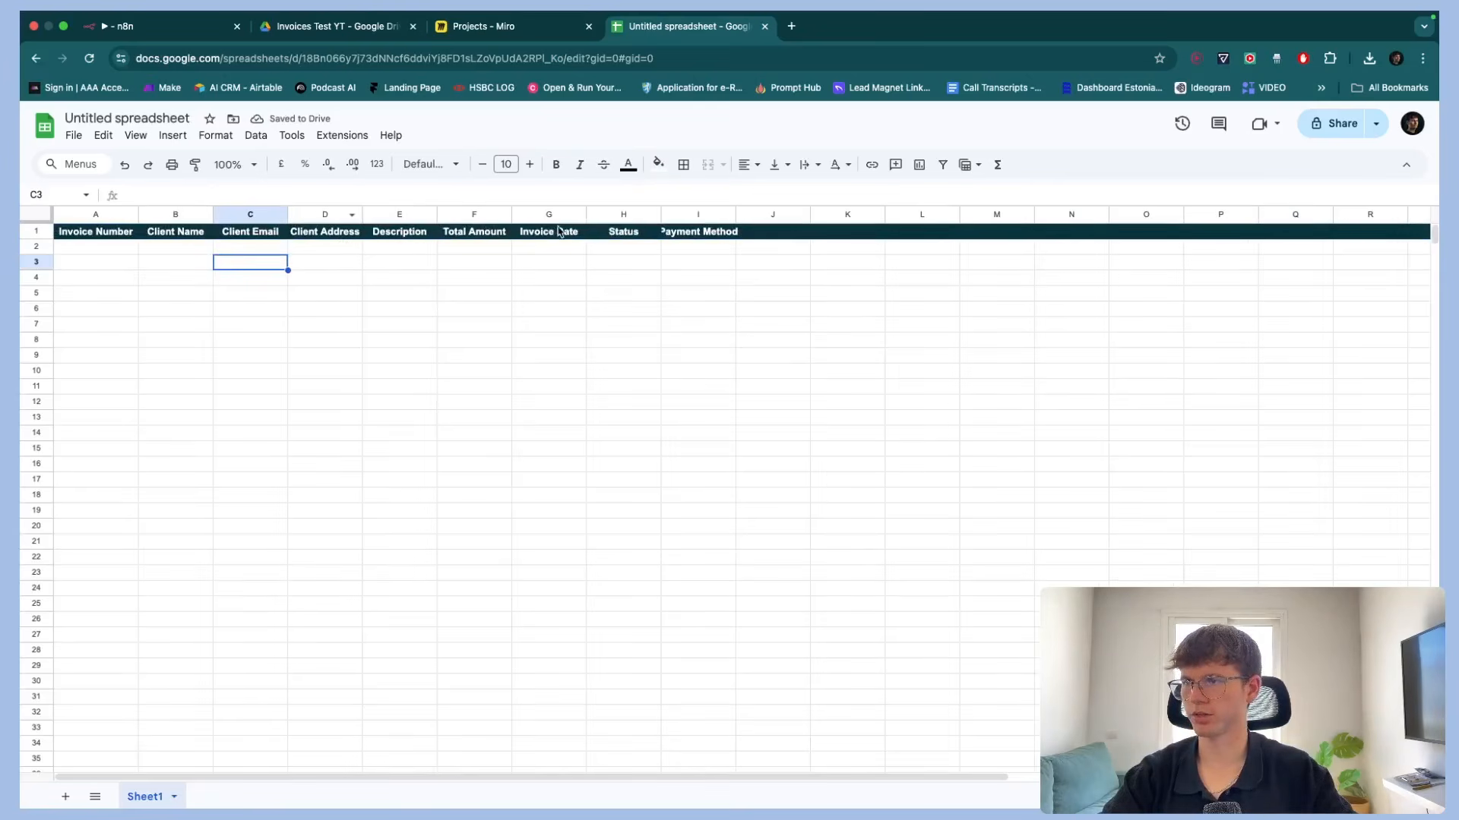
{"action": "left_click_drag", "start_coordinate": [735, 213], "coordinate": [755, 213]}
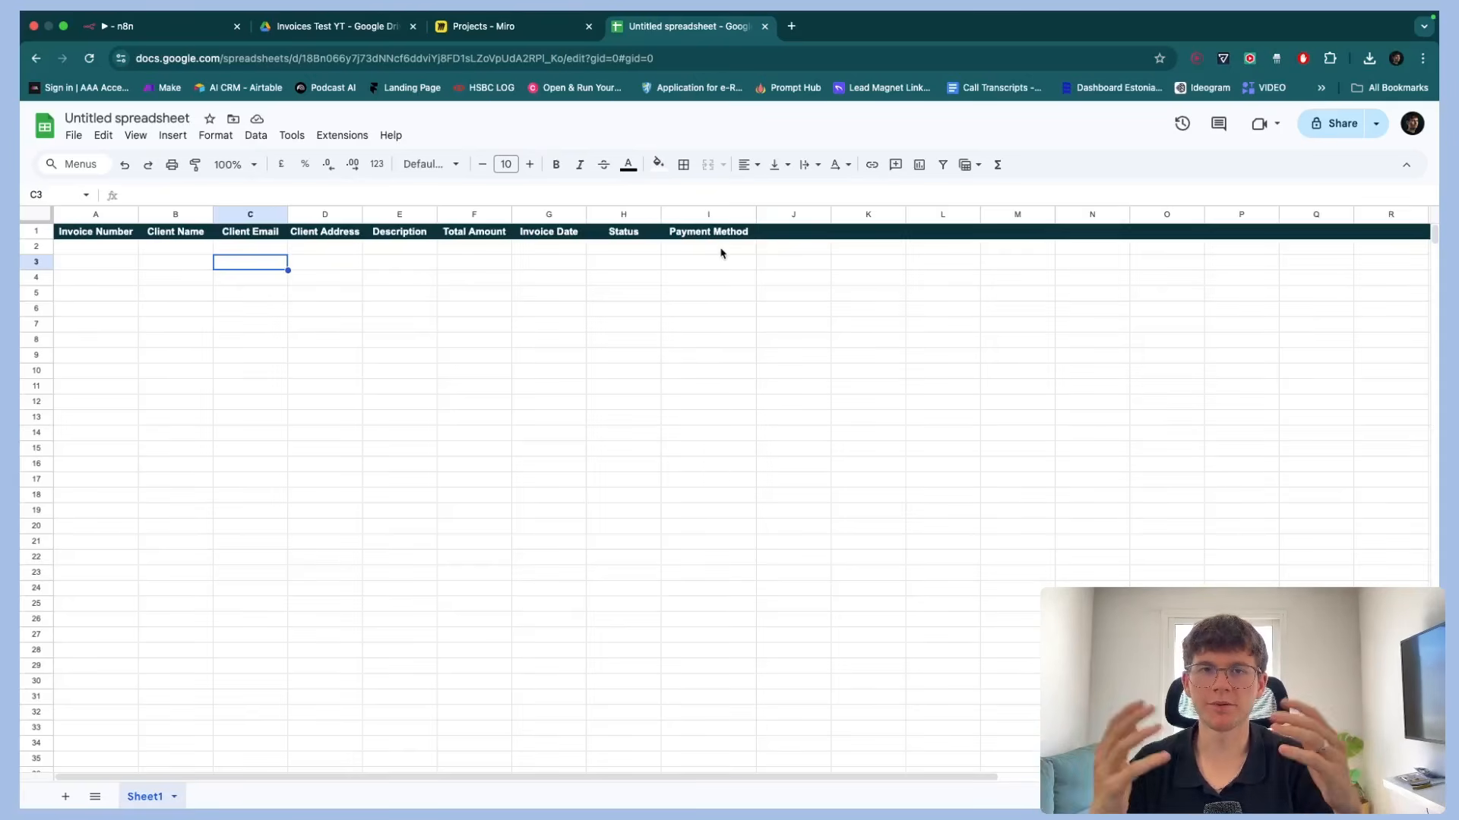
Rename the spreadsheet "Invoice System n8n YT"
{"action": "left_click", "coordinate": [430, 278]}
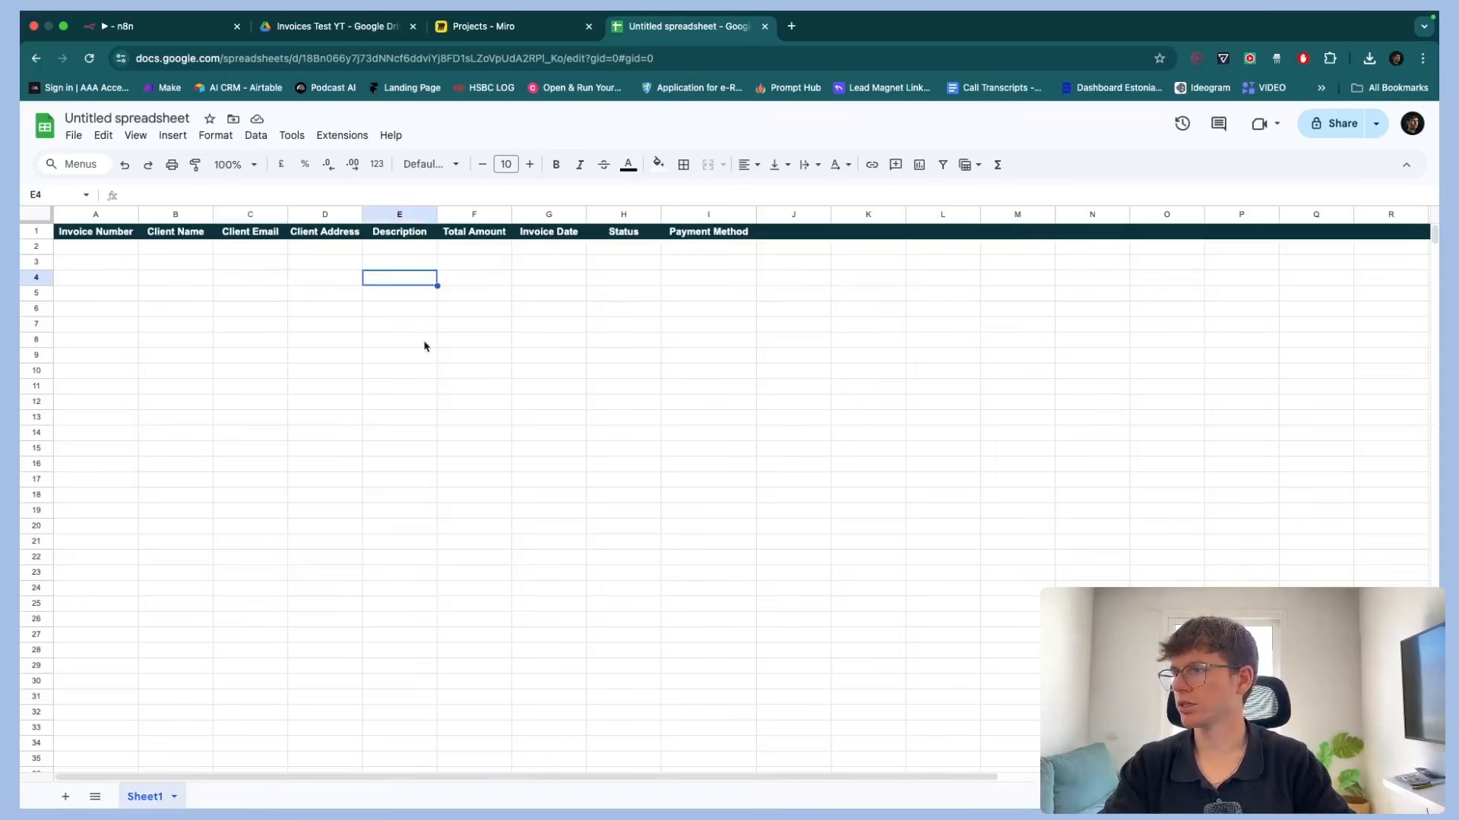
{"action": "left_click", "coordinate": [124, 119]}
{"action": "type", "text": "Invoice "}
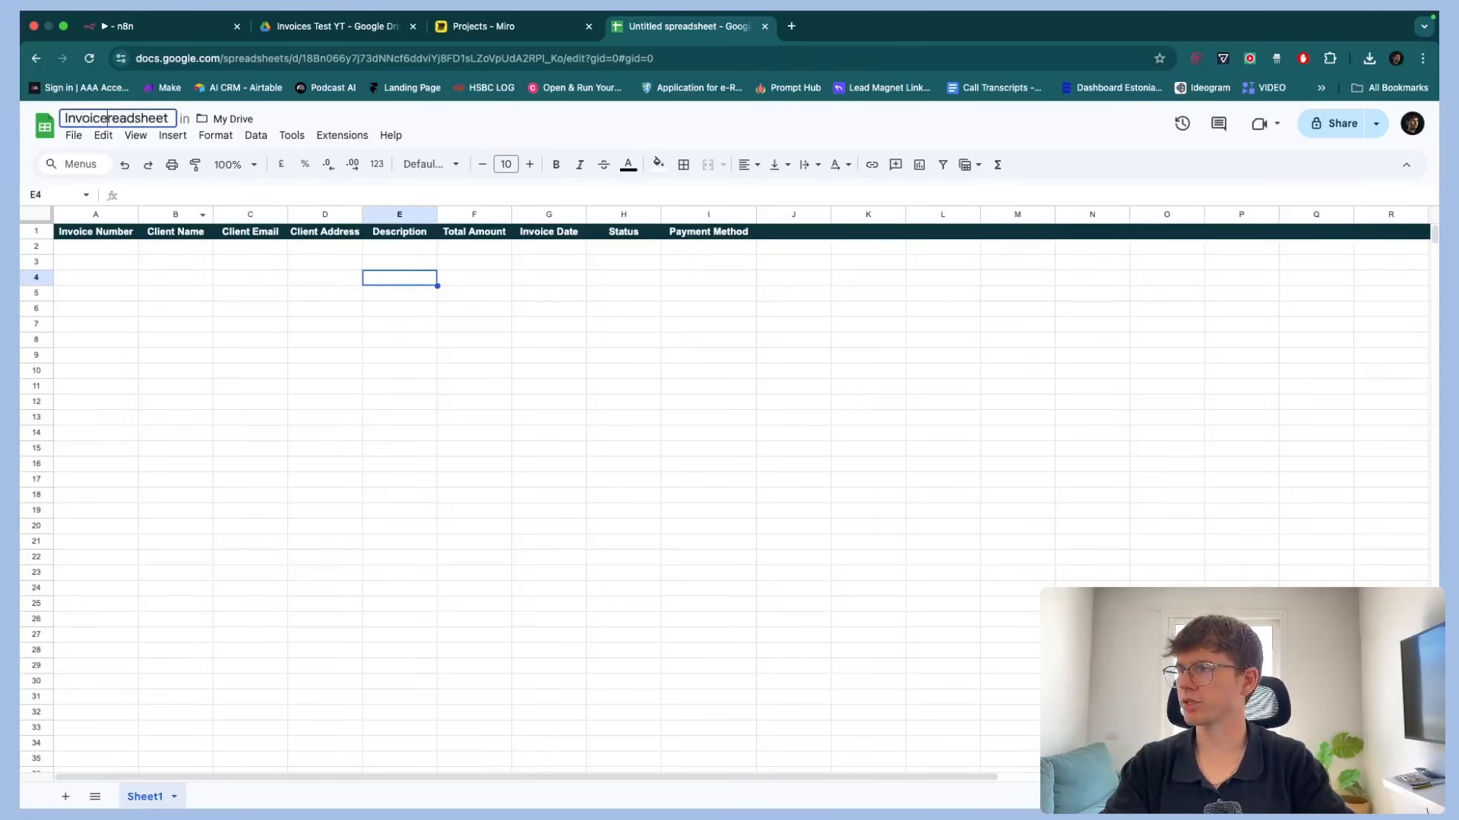
{"action": "type", "text": "System"}
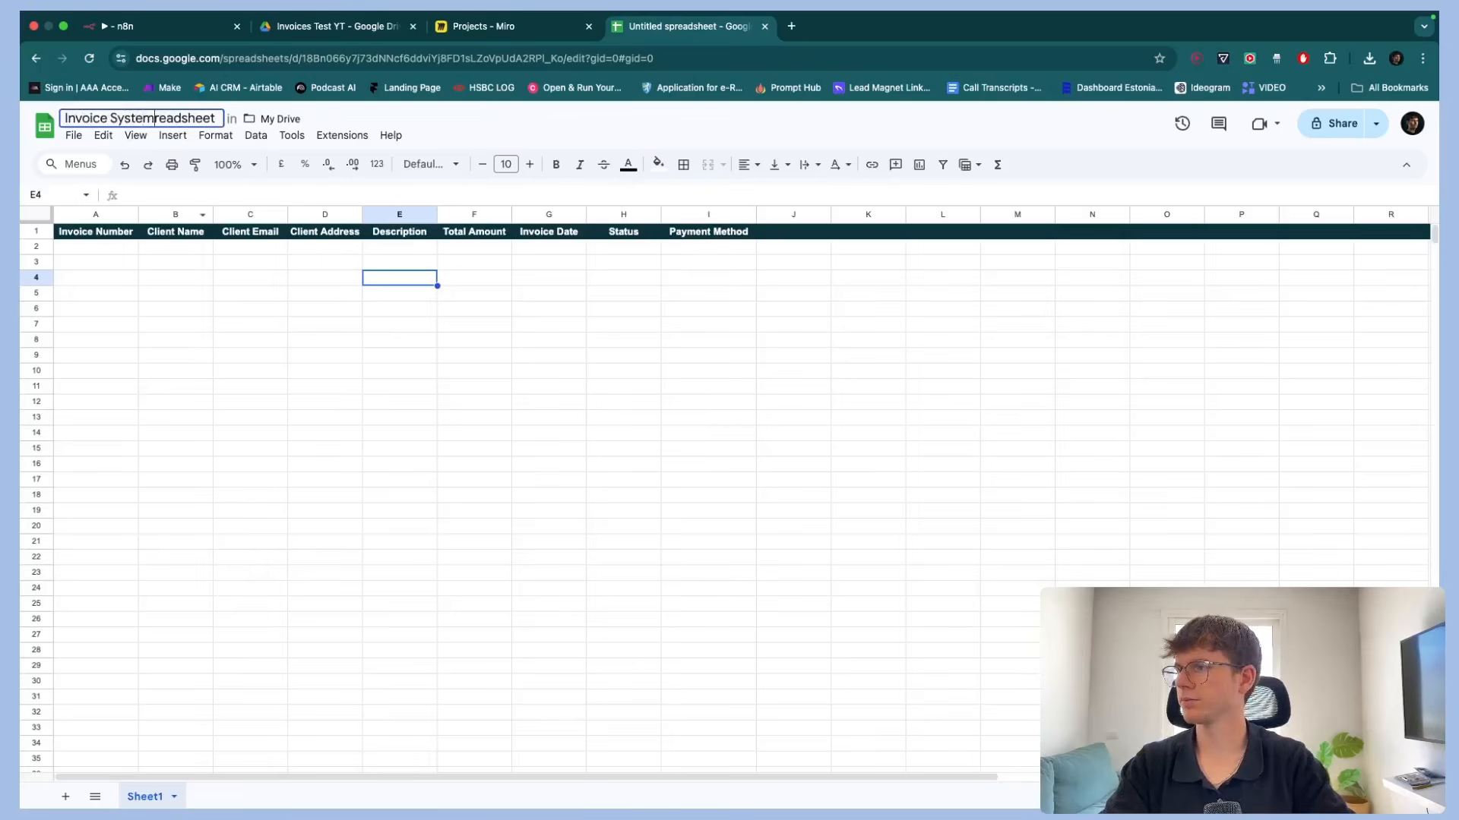
{"action": "key", "text": "shift+End"}
{"action": "key", "text": "Delete"}
{"action": "type", "text": "n8n YT"}
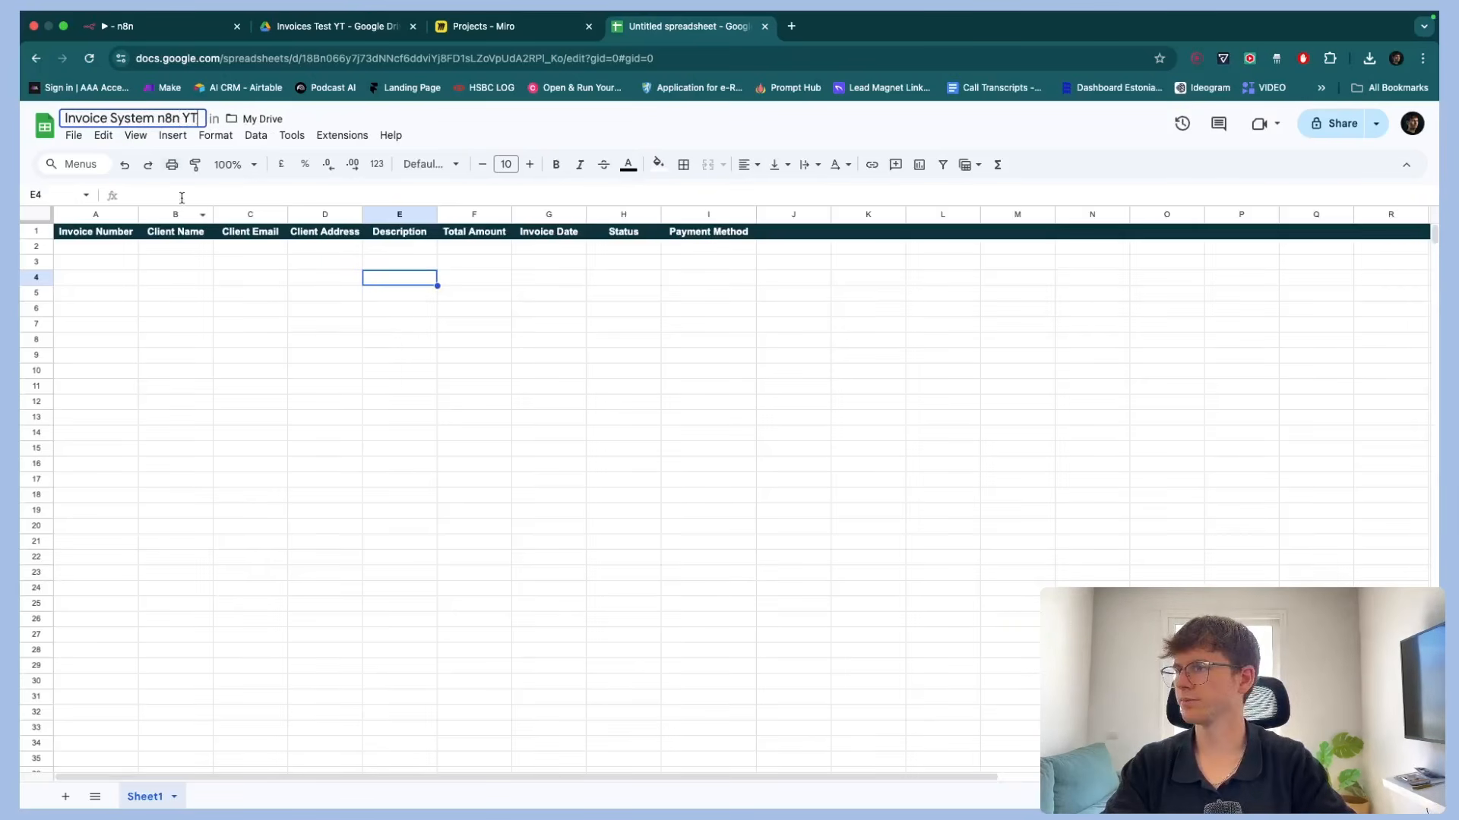
{"action": "left_click", "coordinate": [214, 277]}
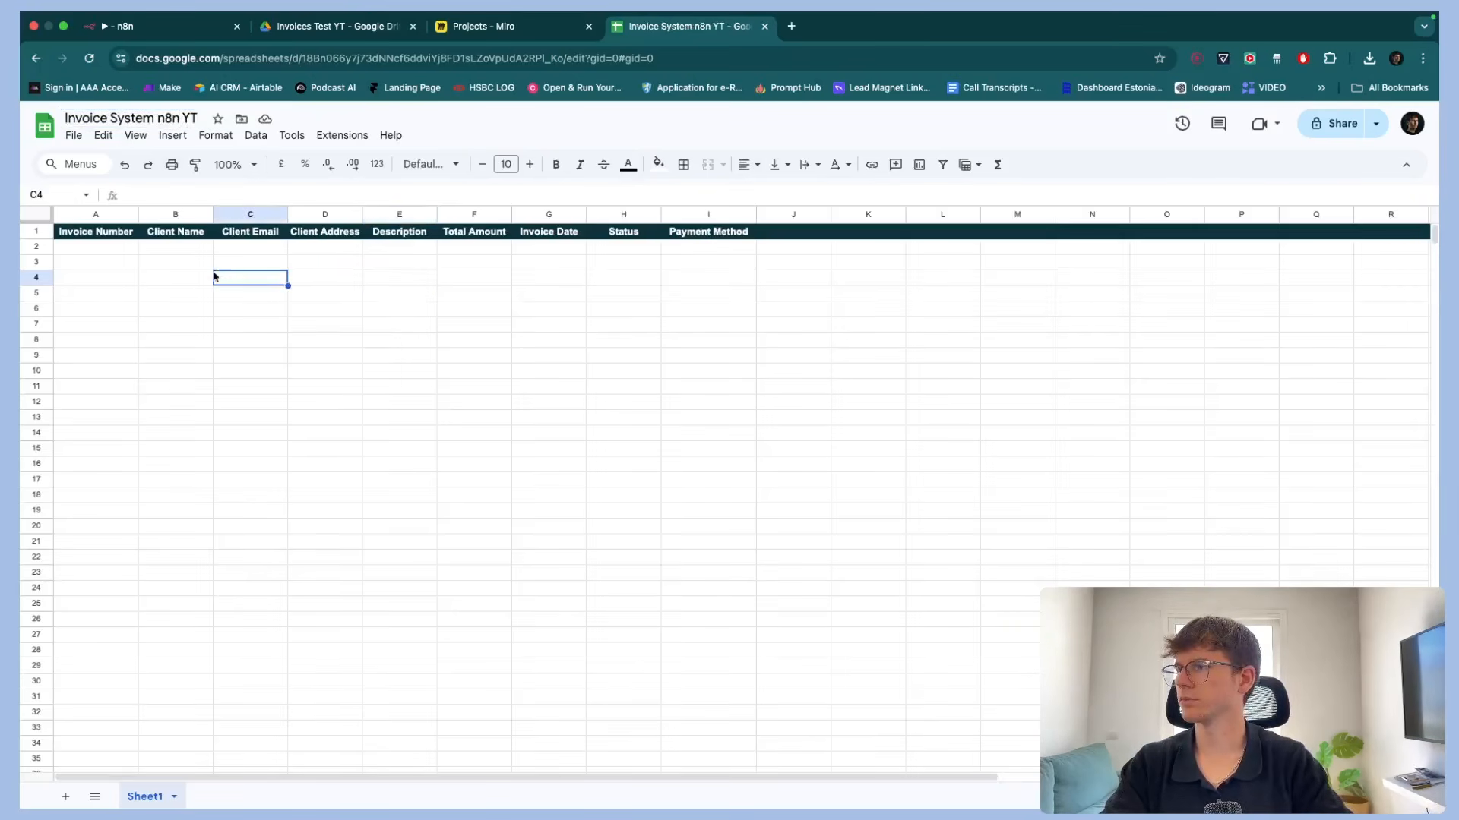
Start adding a new node after the Information Extractor's output in the workflow
{"action": "left_click", "coordinate": [371, 26]}
{"action": "left_click", "coordinate": [177, 31]}
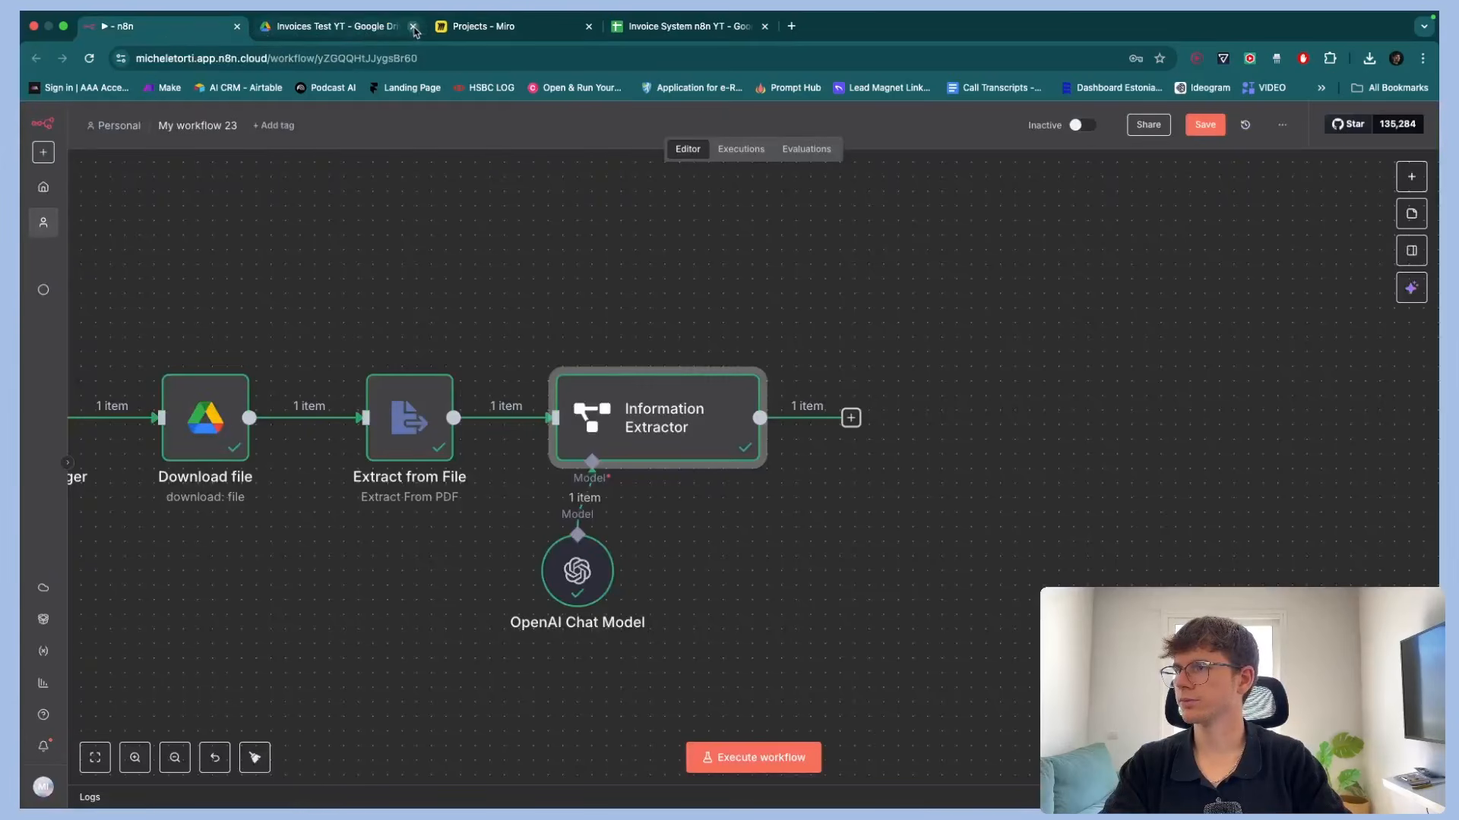
{"action": "left_click", "coordinate": [767, 528]}
{"action": "scroll", "coordinate": [767, 528], "scroll_direction": "right", "scroll_amount": 1}
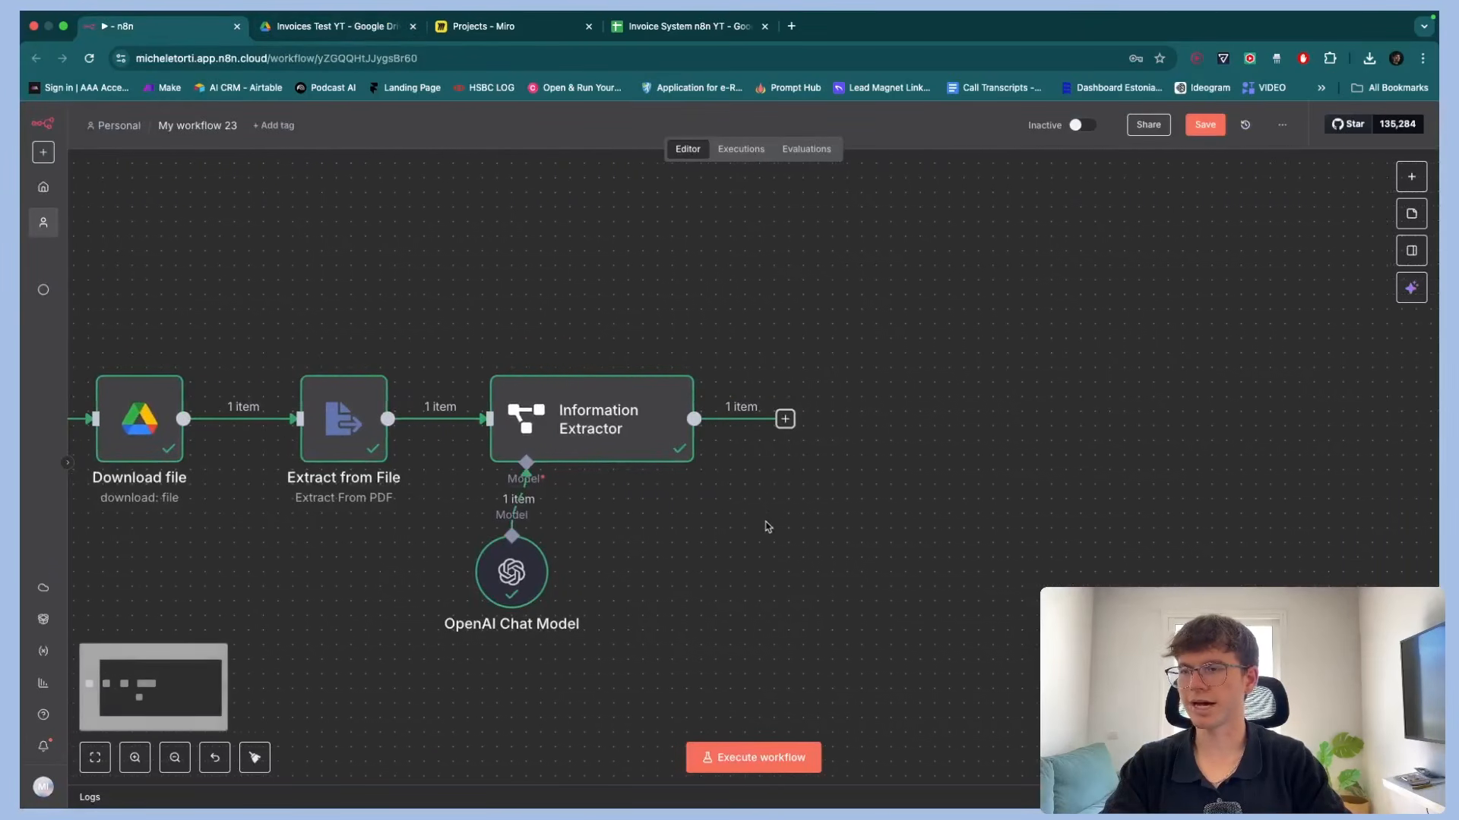
{"action": "left_click", "coordinate": [785, 418]}
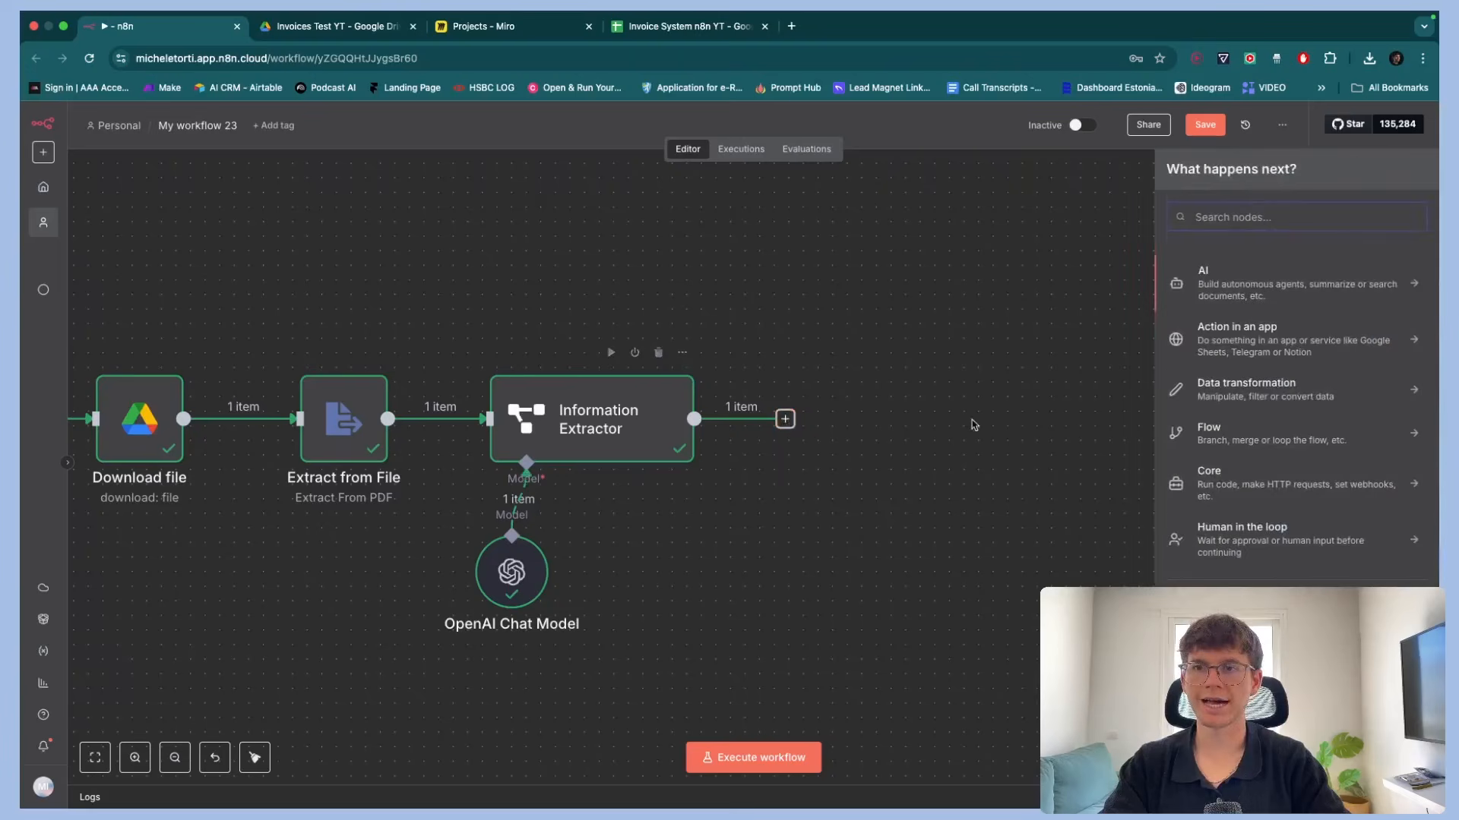
{"action": "scroll", "coordinate": [709, 419], "scroll_direction": "right", "scroll_amount": 2}
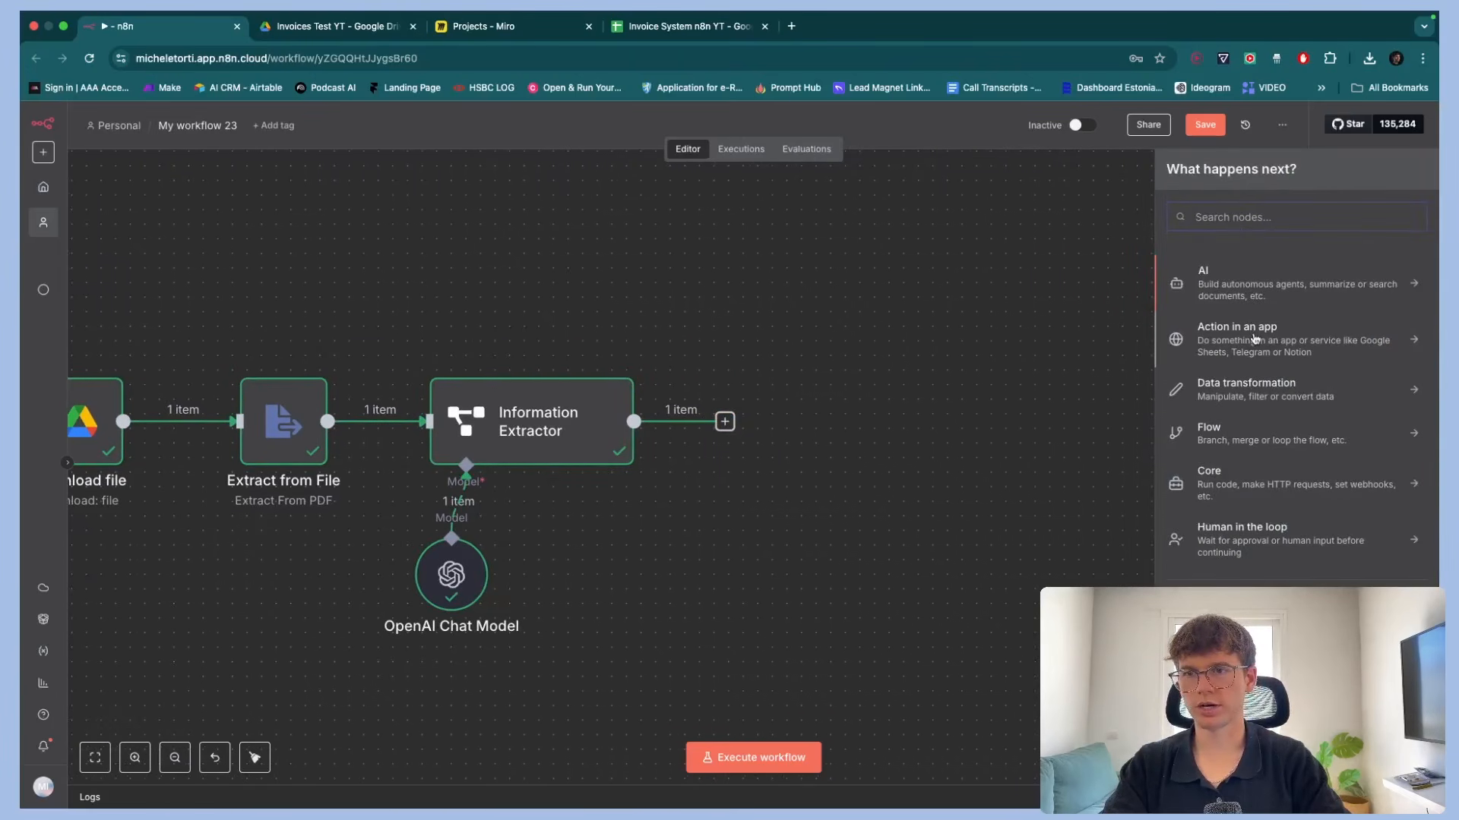
Add a Google Sheets "Append row in sheet" node after the Information Extractor
{"action": "left_click", "coordinate": [1255, 339]}
{"action": "type", "text": "sheet"}
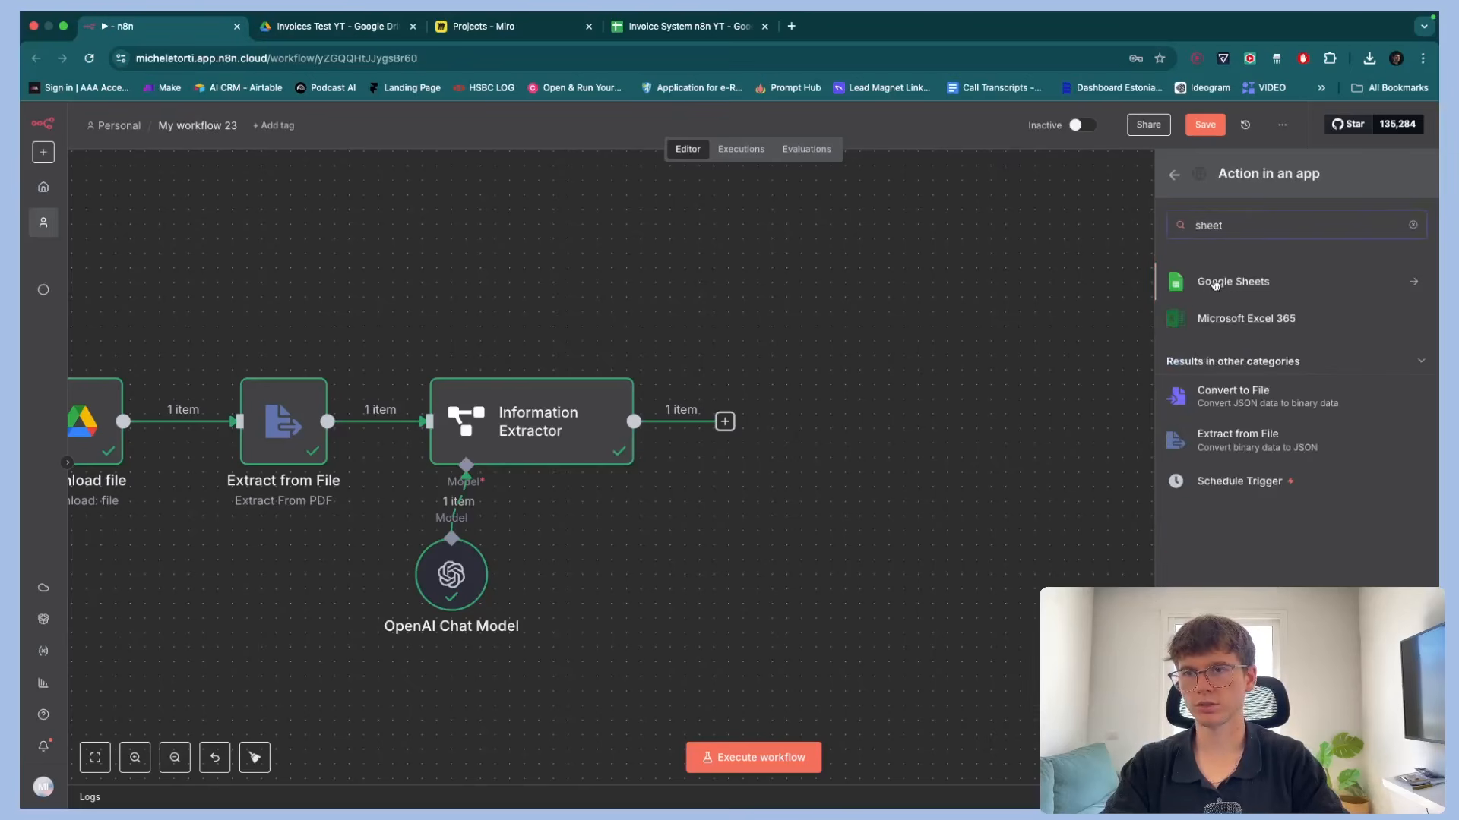
{"action": "left_click", "coordinate": [1215, 285]}
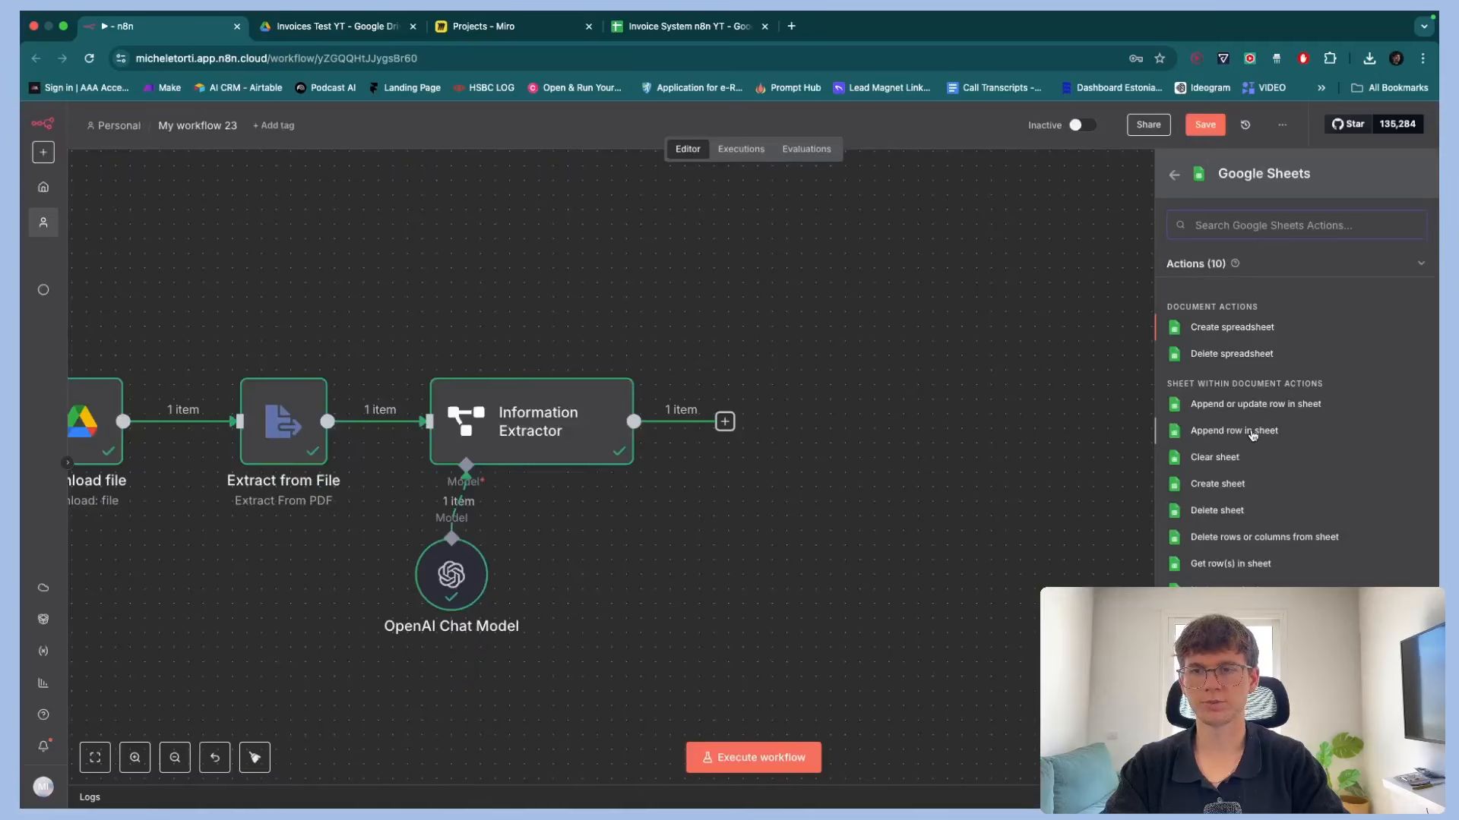
{"action": "left_click", "coordinate": [1253, 433]}
Create a new Google Sheets credential and sign in with the Google account
{"action": "left_click", "coordinate": [670, 219]}
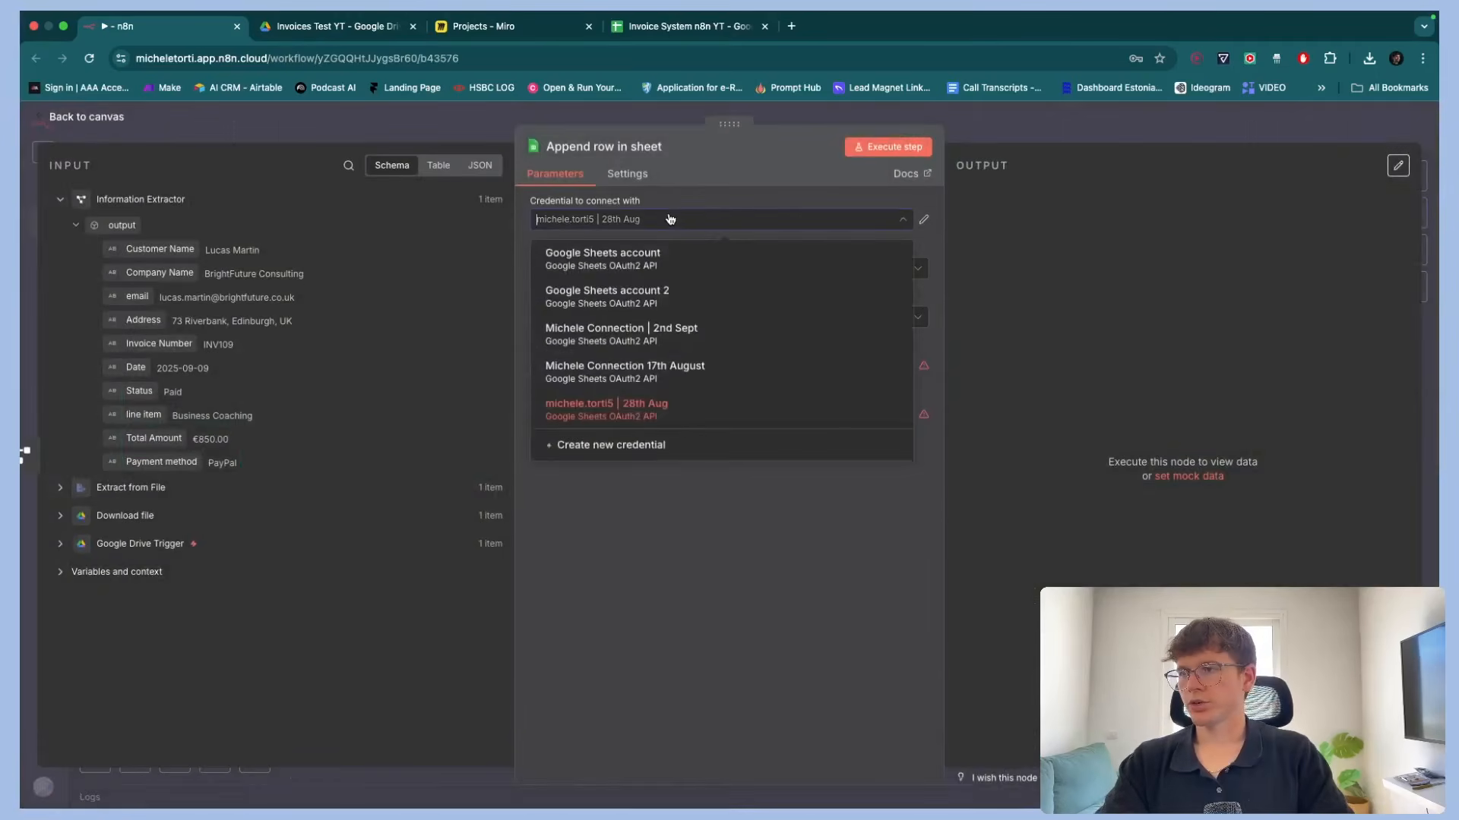
{"action": "left_click", "coordinate": [617, 446]}
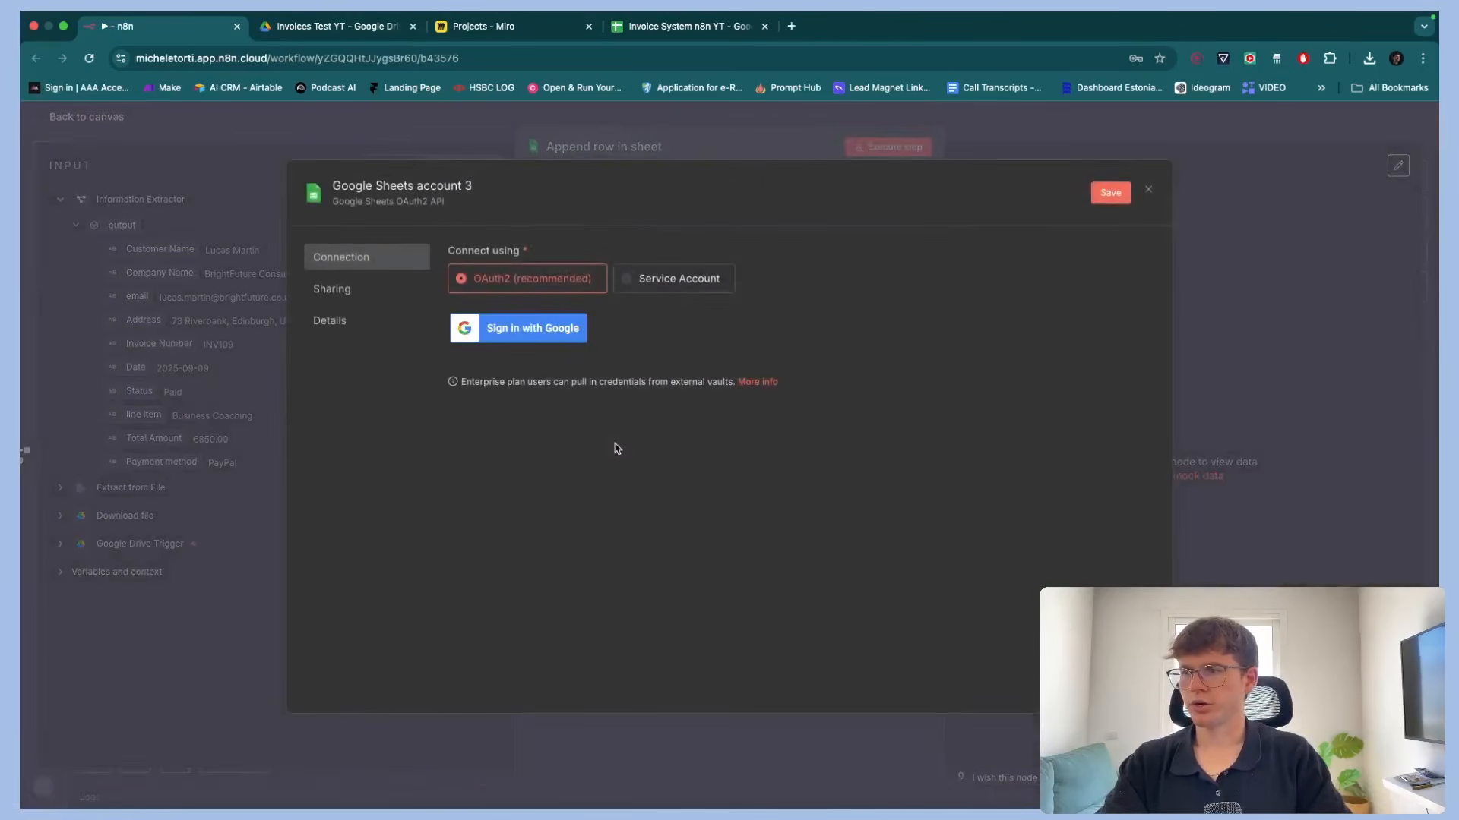
{"action": "left_click", "coordinate": [547, 333]}
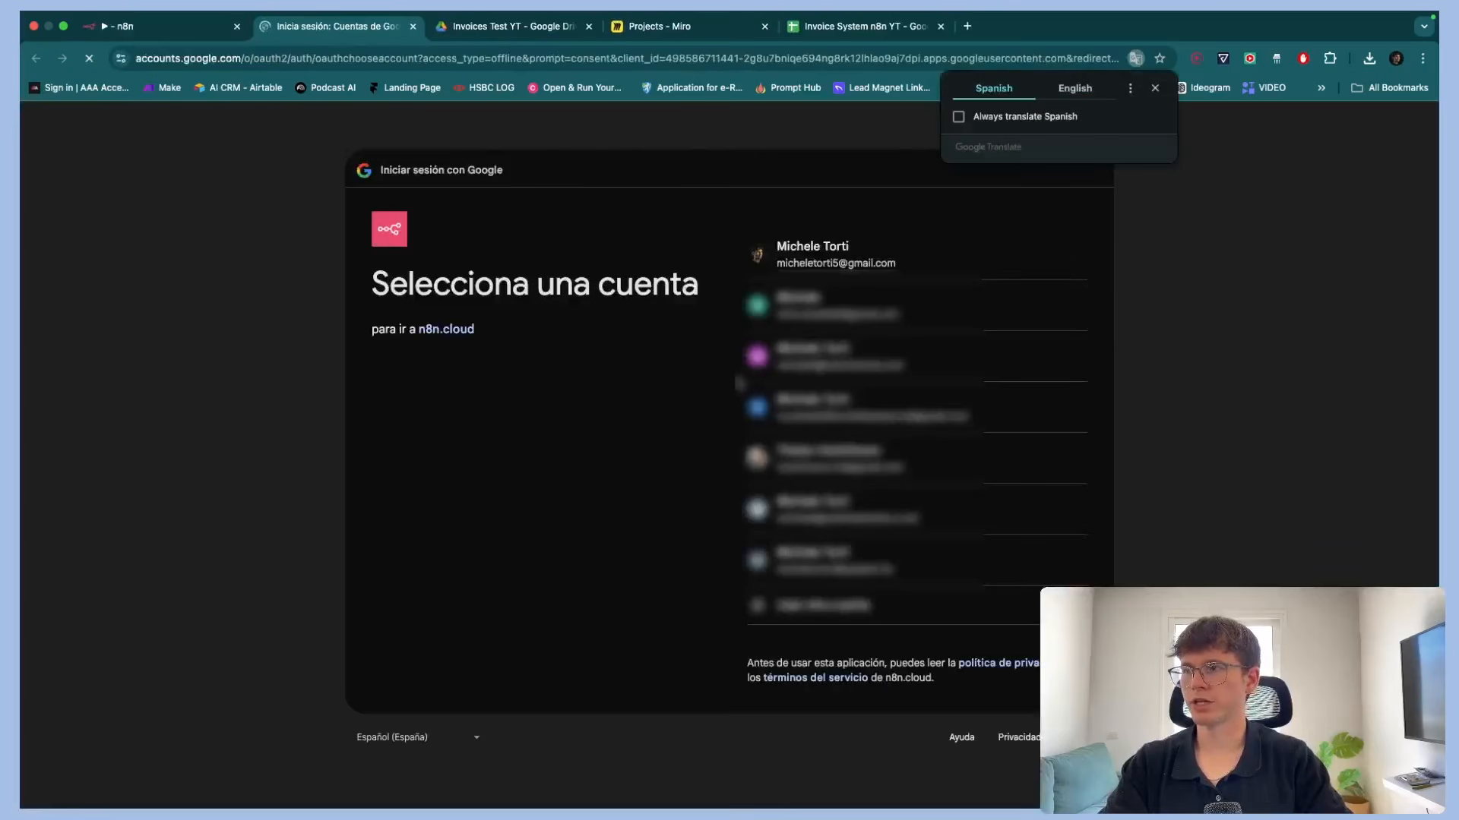
{"action": "left_click", "coordinate": [846, 262]}
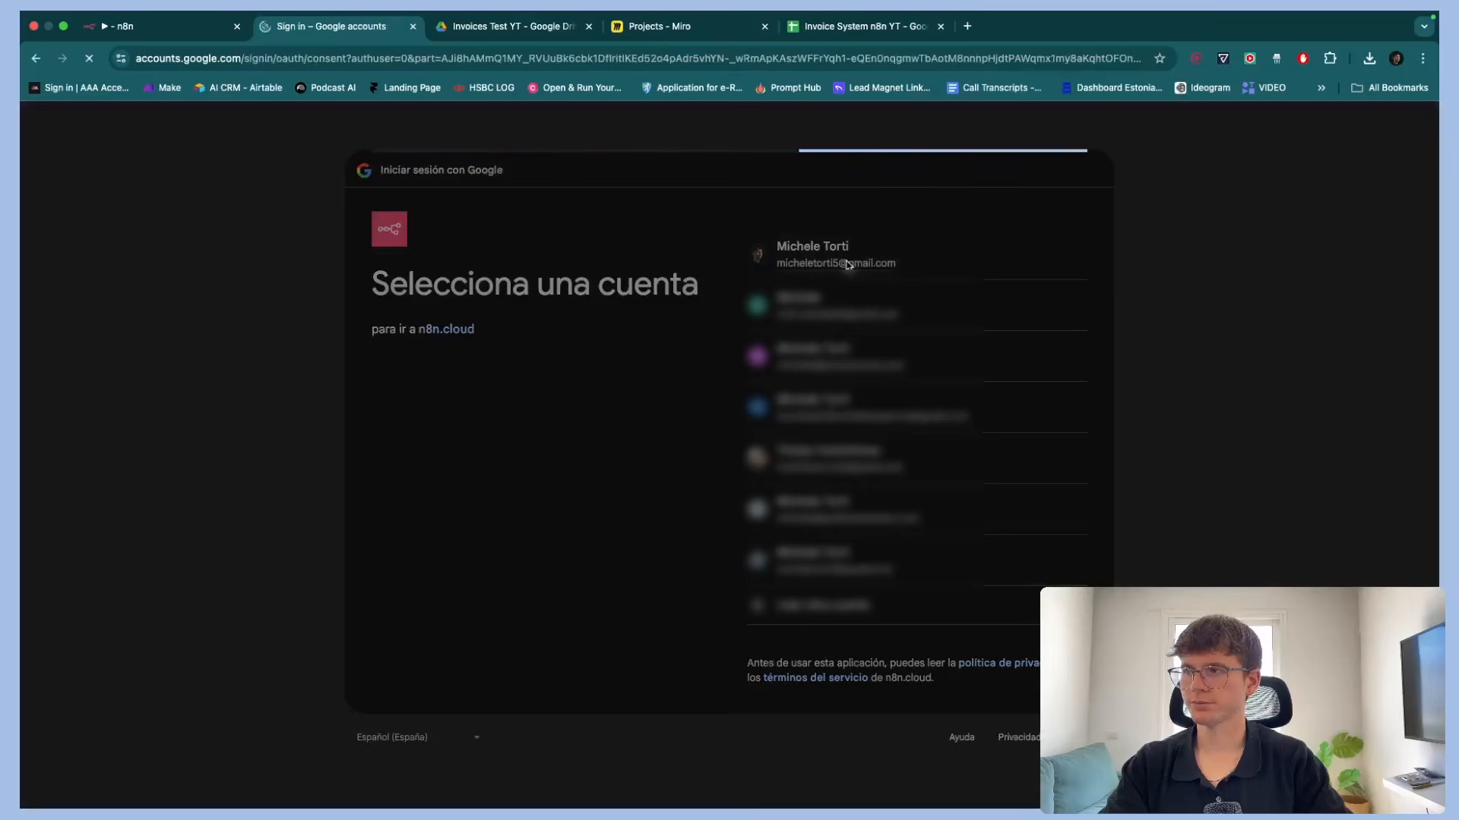
{"action": "left_click", "coordinate": [966, 581]}
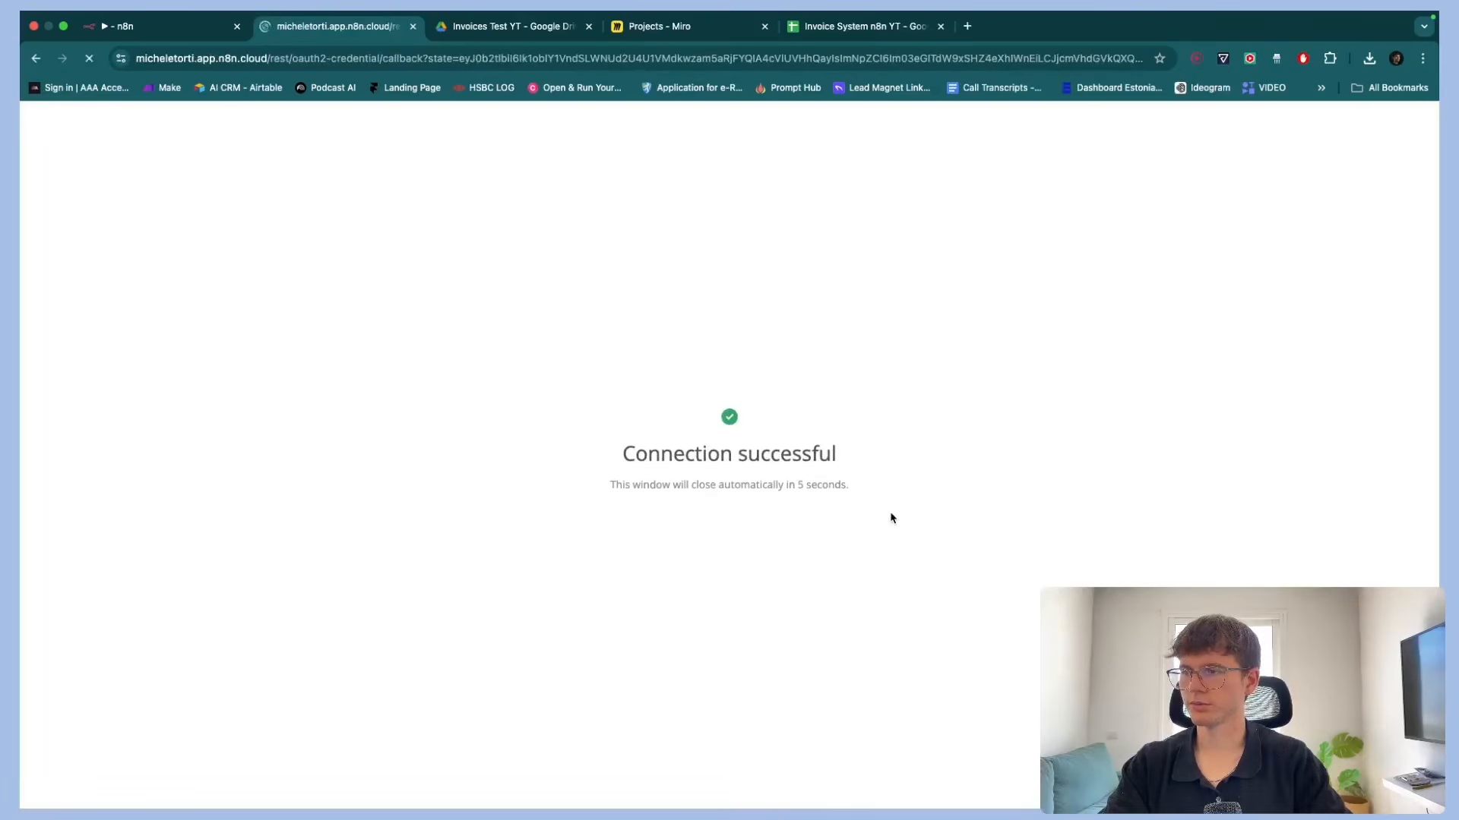
{"action": "left_click_drag", "start_coordinate": [607, 466], "coordinate": [942, 469]}
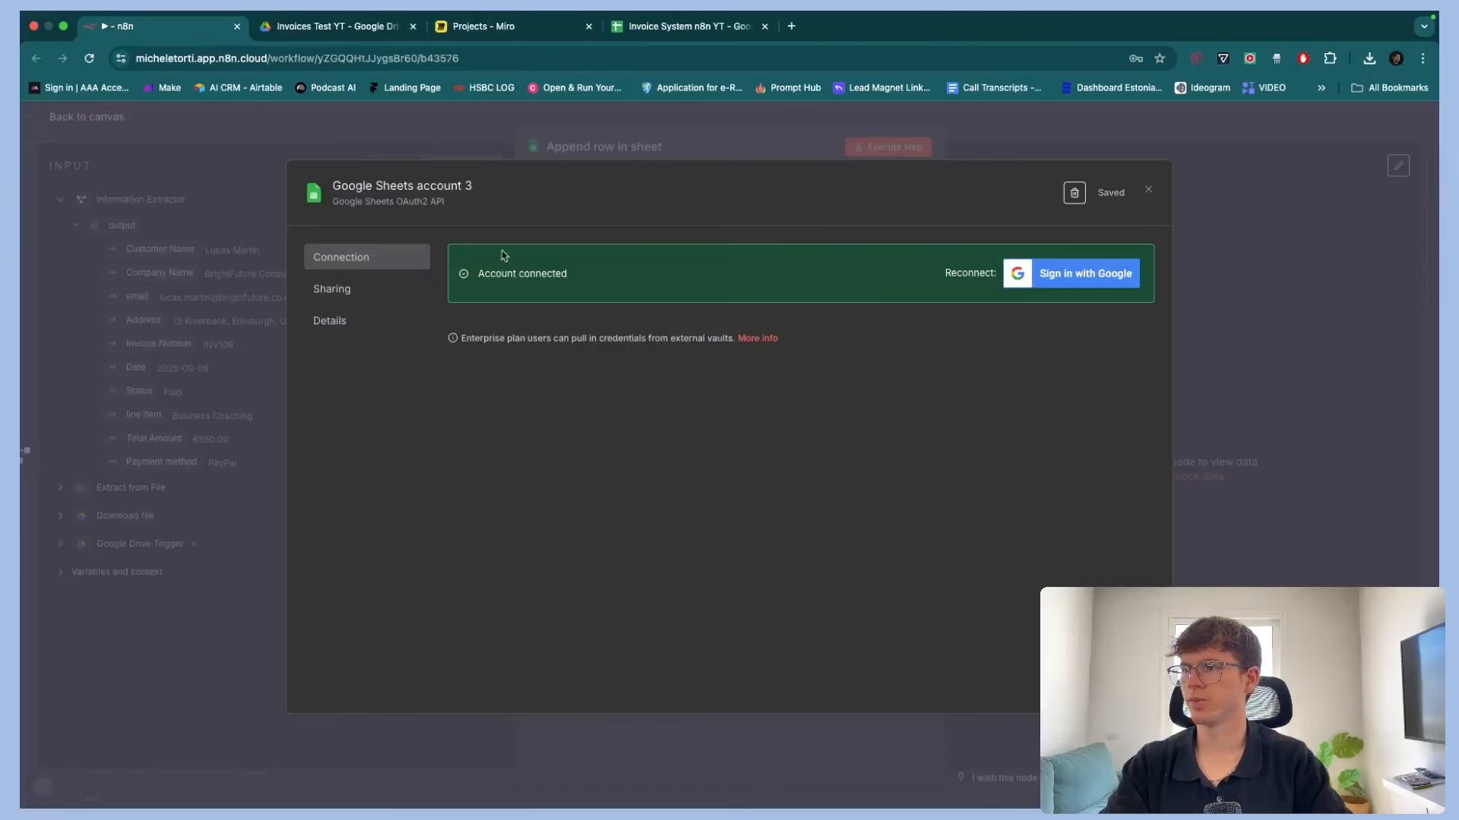
Name the new credential with the account name plus "Connection 5th Sept", save it and close the dialog
{"action": "left_click", "coordinate": [434, 190]}
{"action": "key", "text": "BackSpace"}
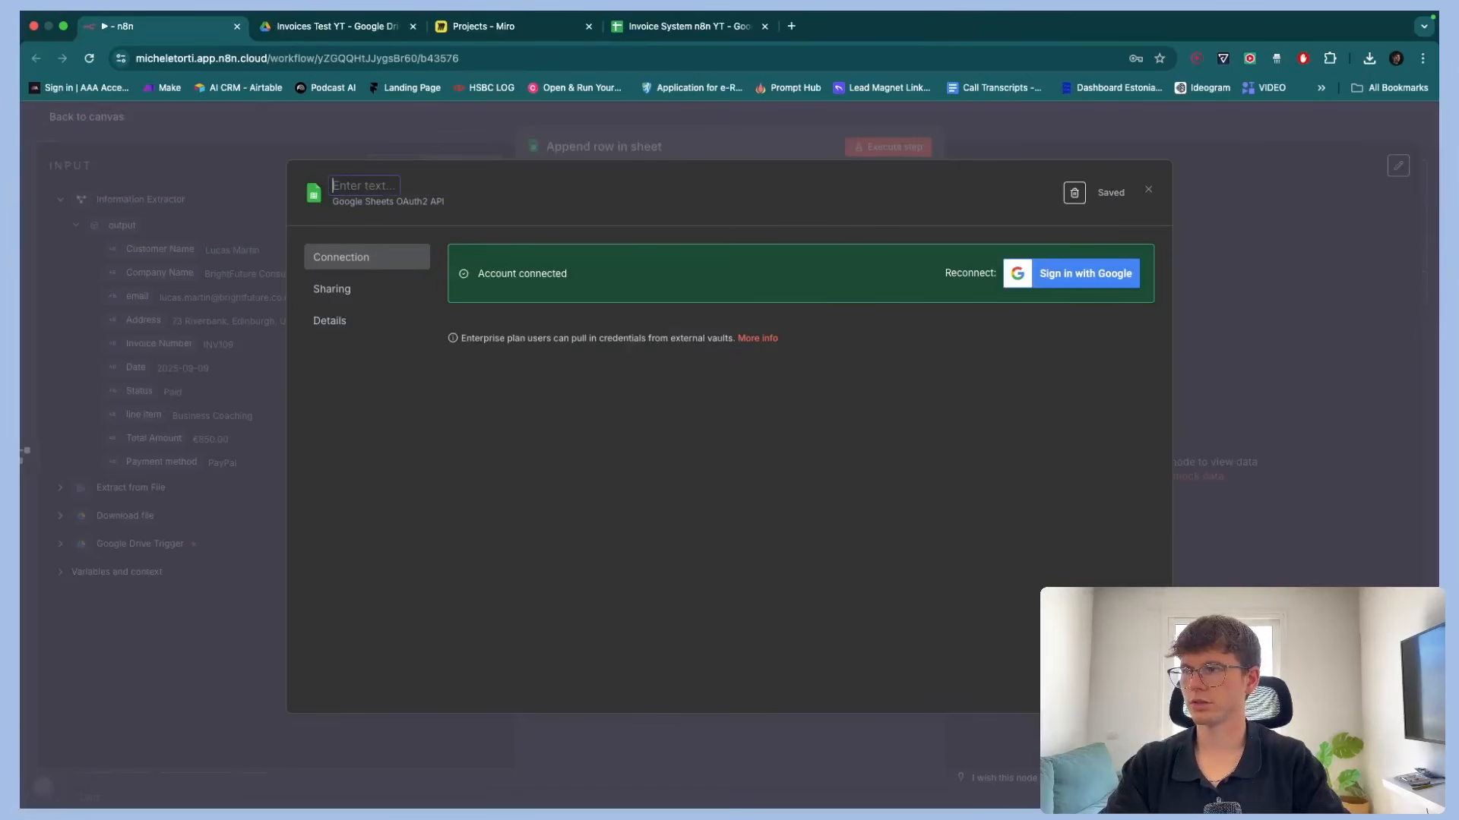
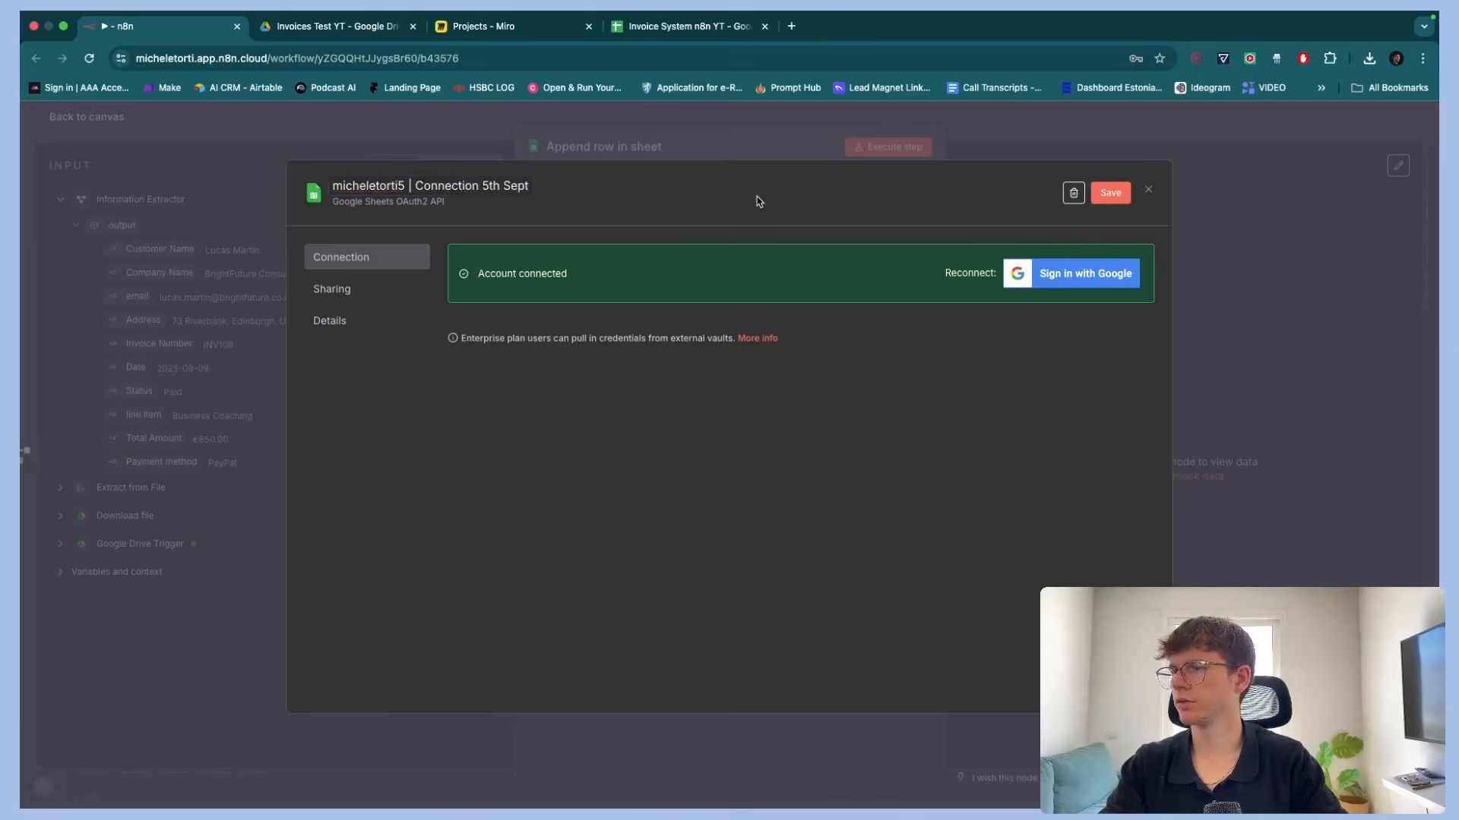
{"action": "left_click", "coordinate": [1105, 193]}
{"action": "left_click", "coordinate": [1149, 191]}
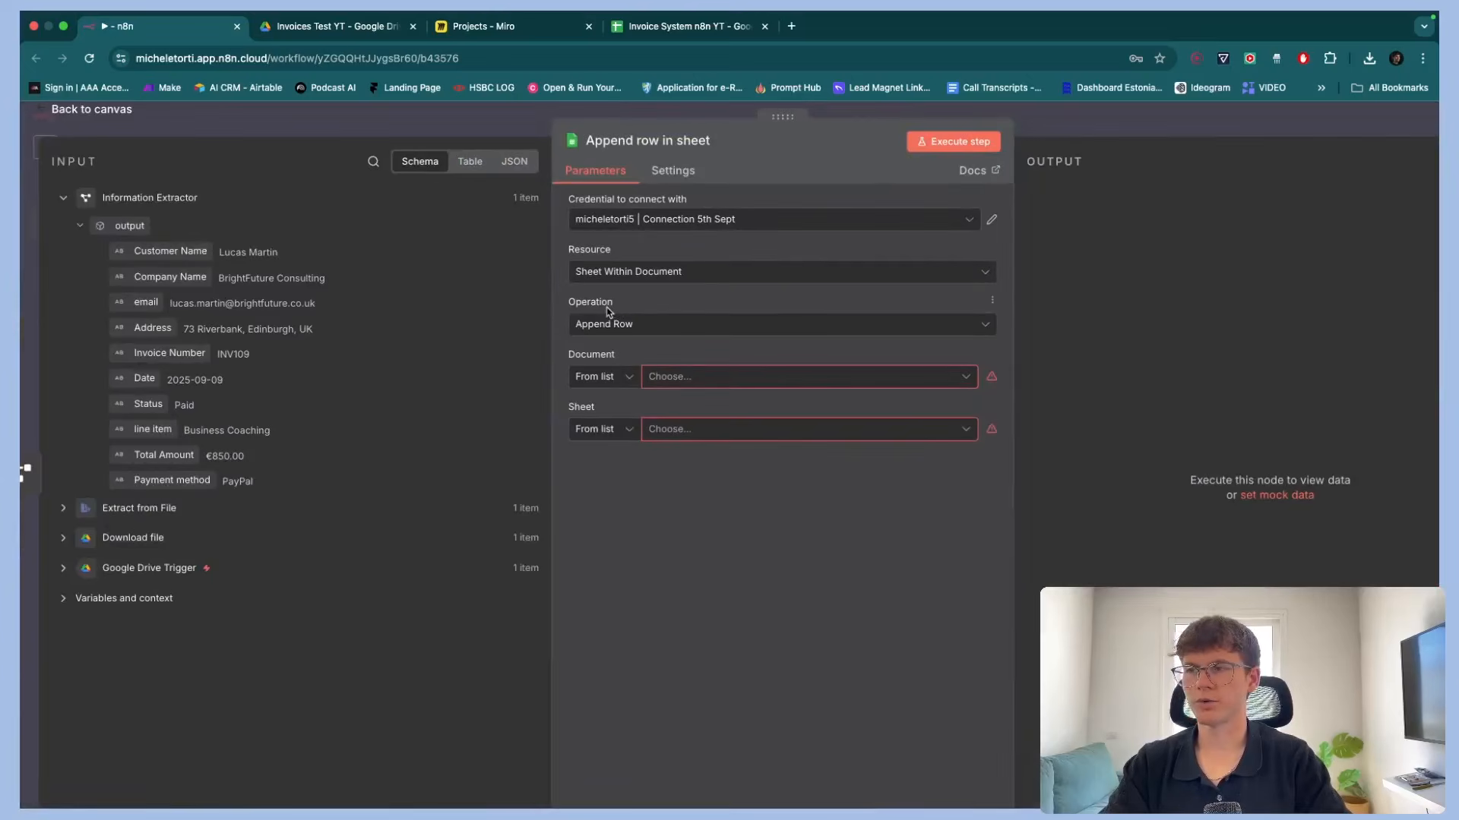
Set the node's document to "Invoice System n8n YT" and the sheet to Sheet1
{"action": "left_click_drag", "start_coordinate": [596, 303], "coordinate": [570, 304]}
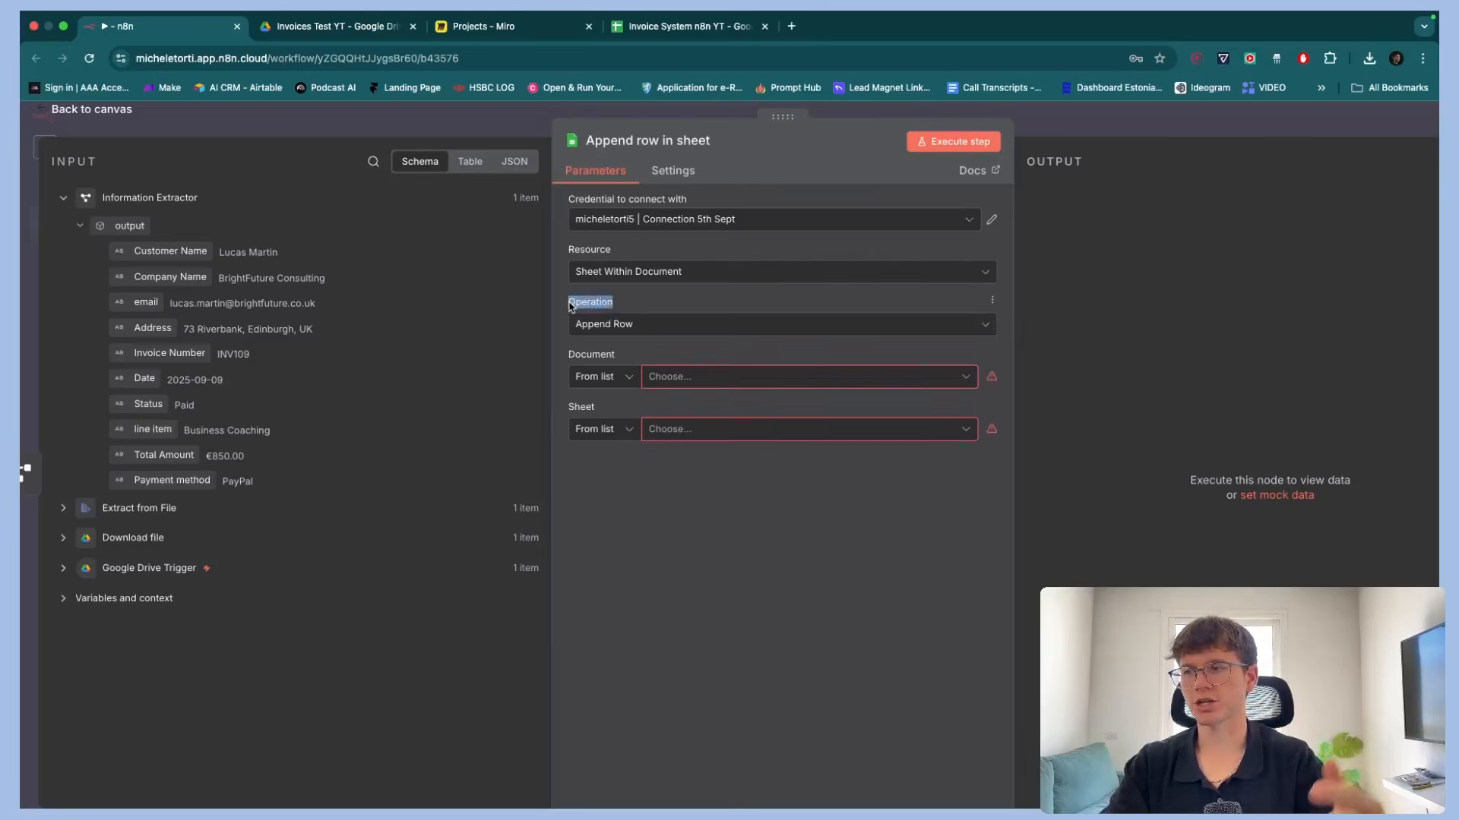
{"action": "left_click", "coordinate": [708, 380]}
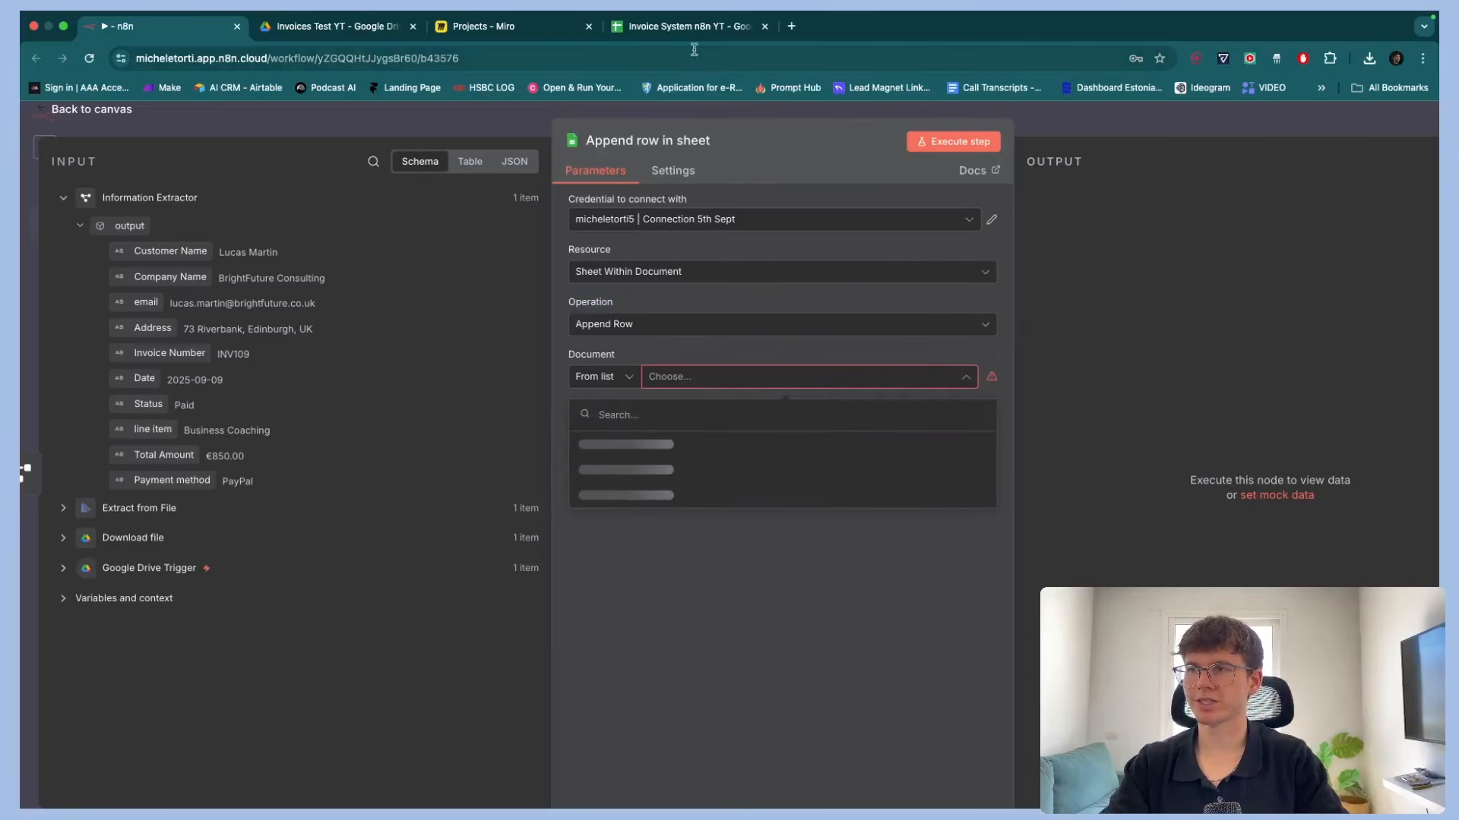
{"action": "left_click", "coordinate": [624, 448]}
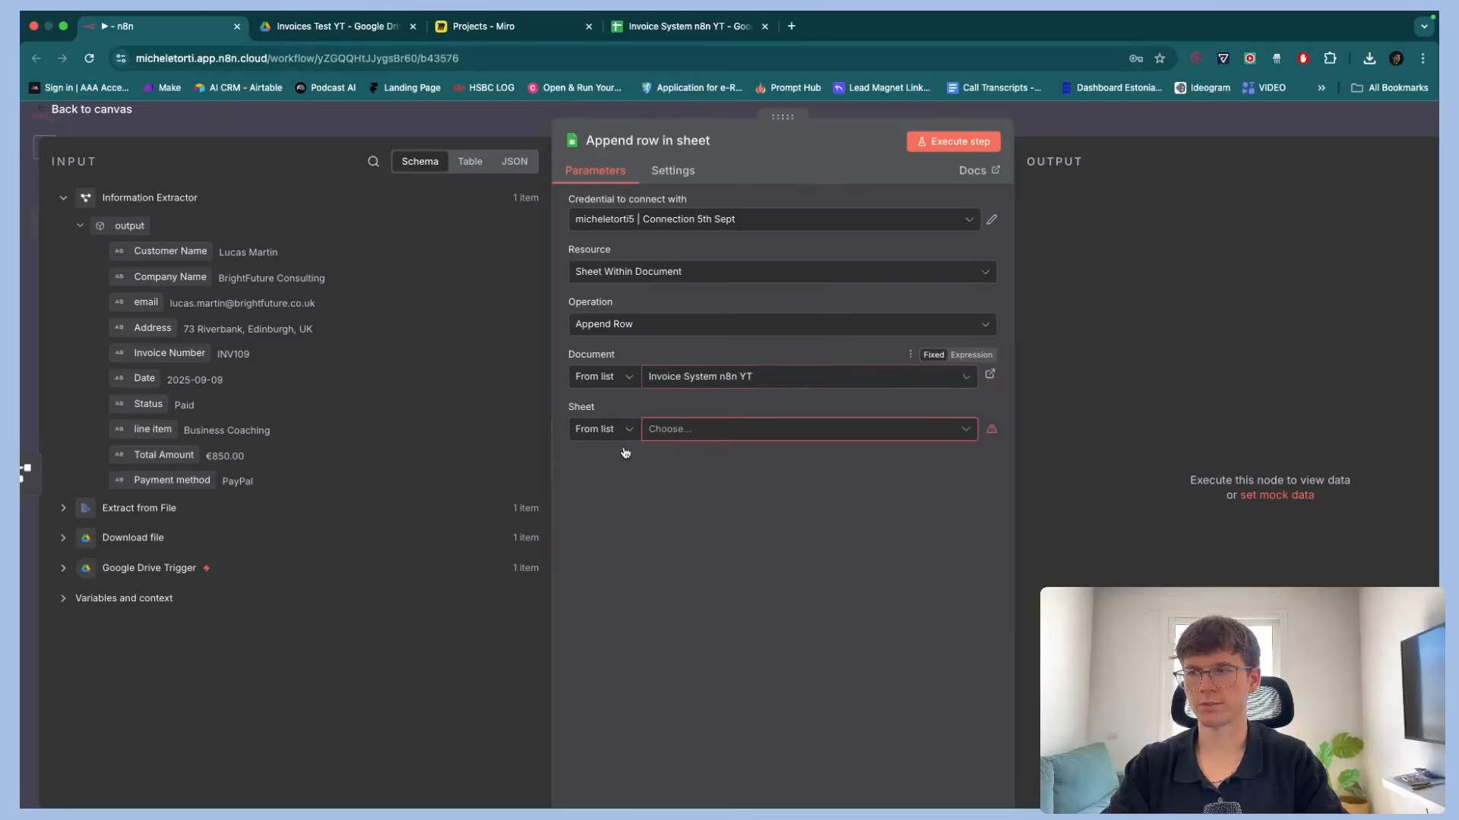
{"action": "left_click", "coordinate": [691, 429]}
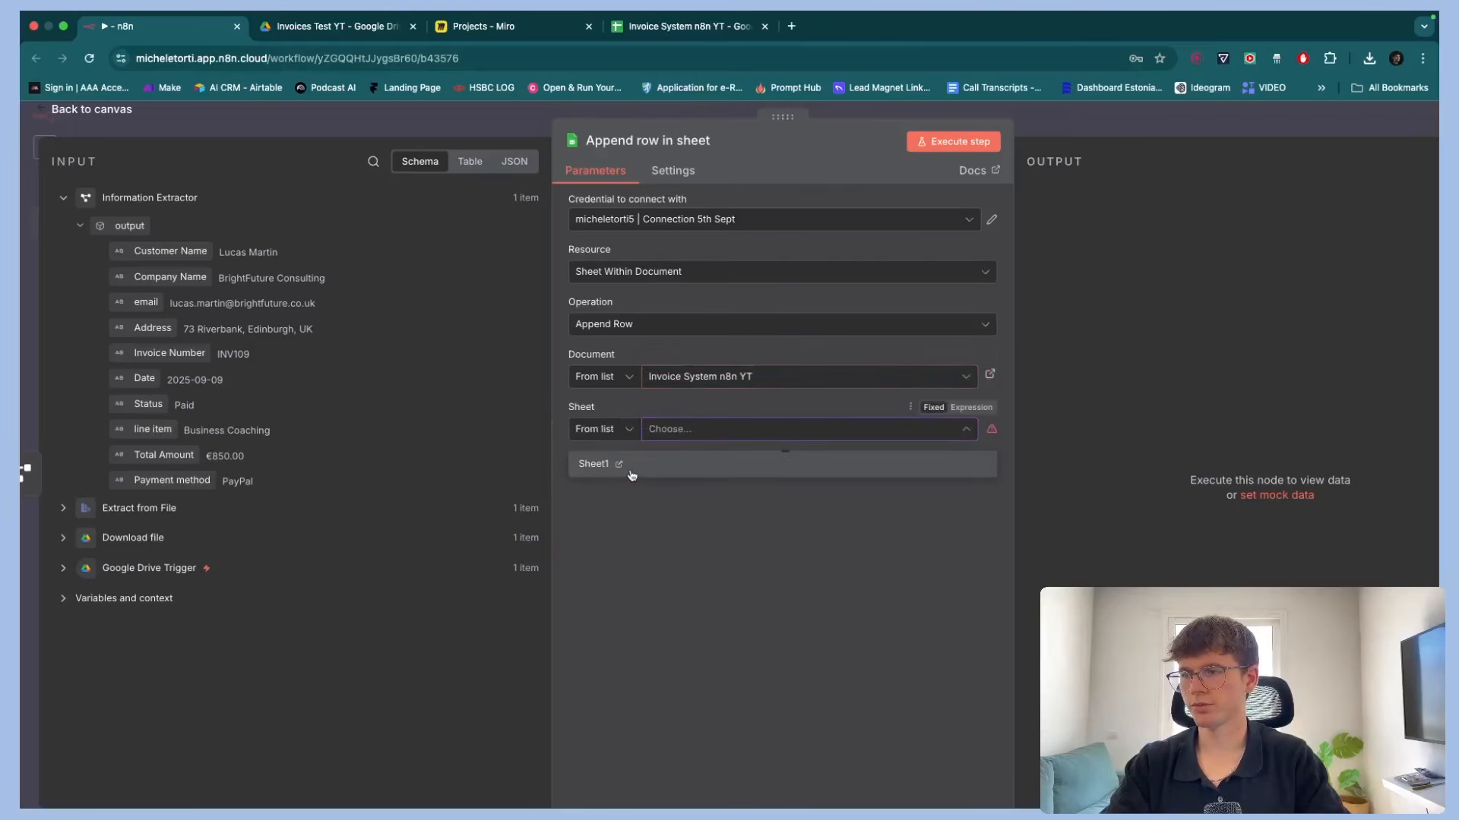
{"action": "left_click", "coordinate": [631, 469]}
Map the extractor's Invoice Number, Customer Name, email and Address fields to the Invoice Number, Client Name, Client Email and Client Address columns
{"action": "left_click", "coordinate": [682, 27]}
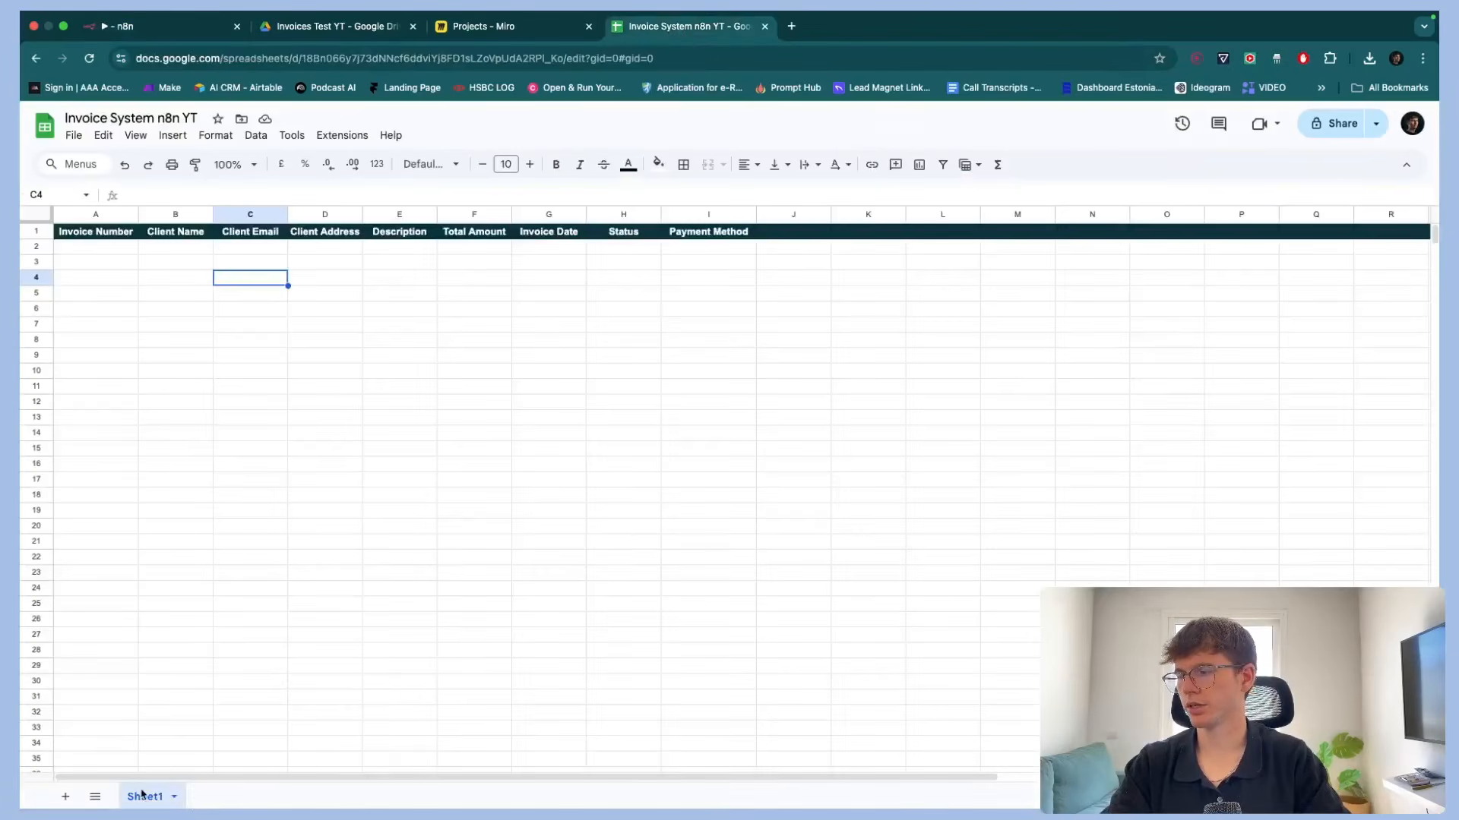
{"action": "scroll", "coordinate": [132, 773], "scroll_direction": "up", "scroll_amount": 5}
{"action": "scroll", "coordinate": [133, 773], "scroll_direction": "down", "scroll_amount": 5}
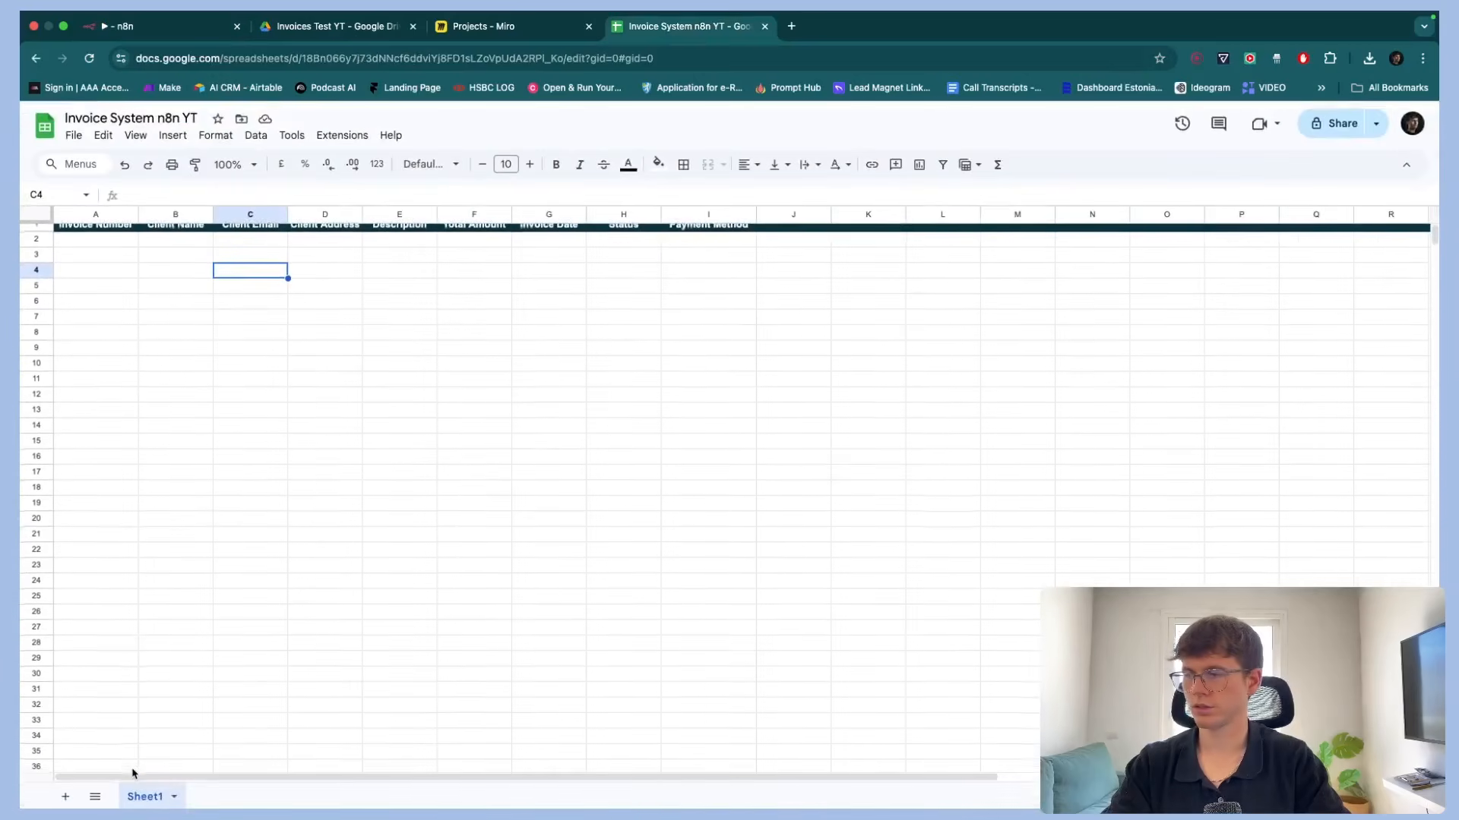
{"action": "scroll", "coordinate": [340, 347], "scroll_direction": "up", "scroll_amount": 1}
{"action": "left_click", "coordinate": [154, 29]}
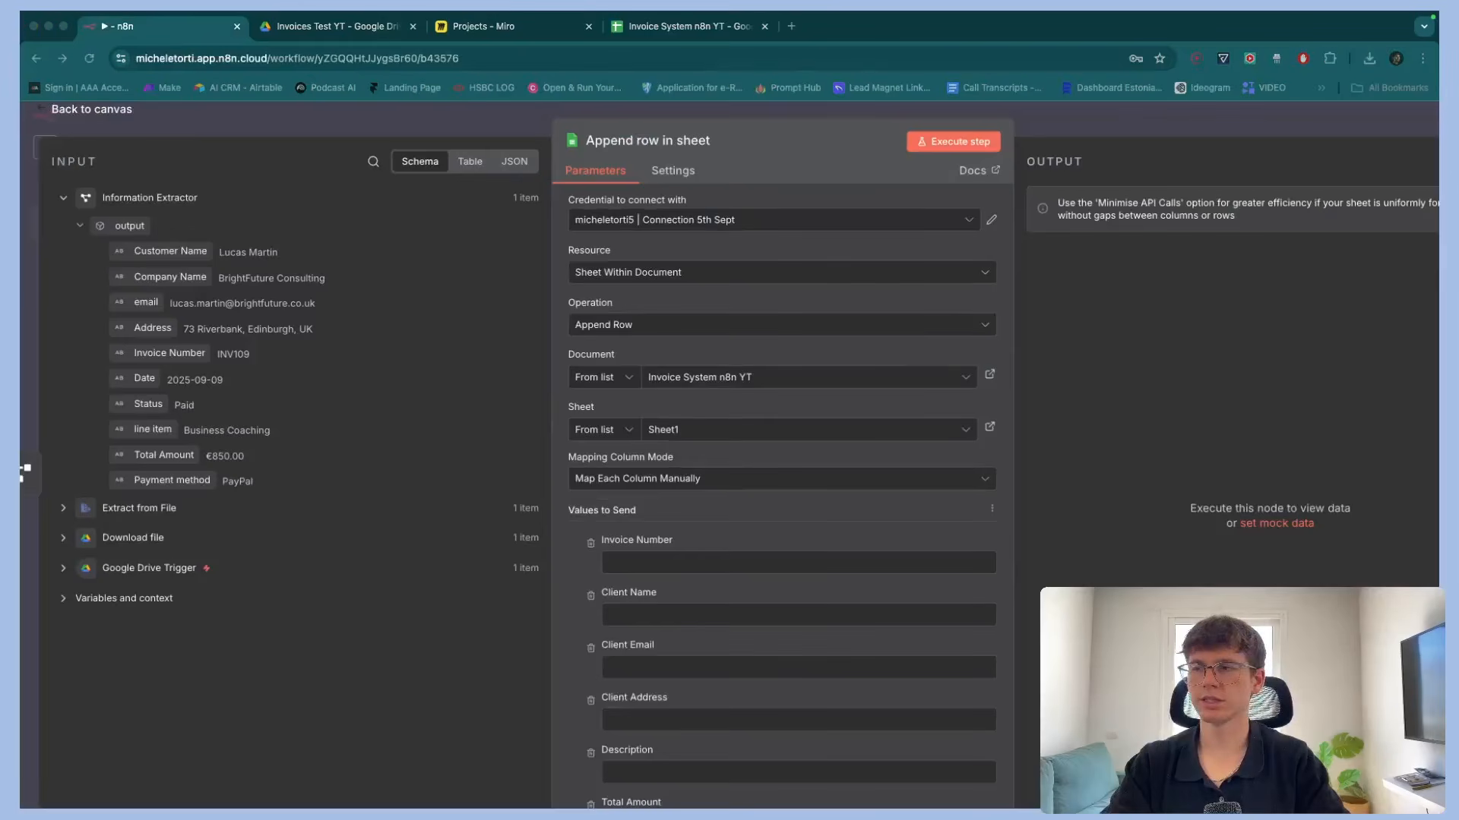
{"action": "scroll", "coordinate": [773, 476], "scroll_direction": "down", "scroll_amount": 2}
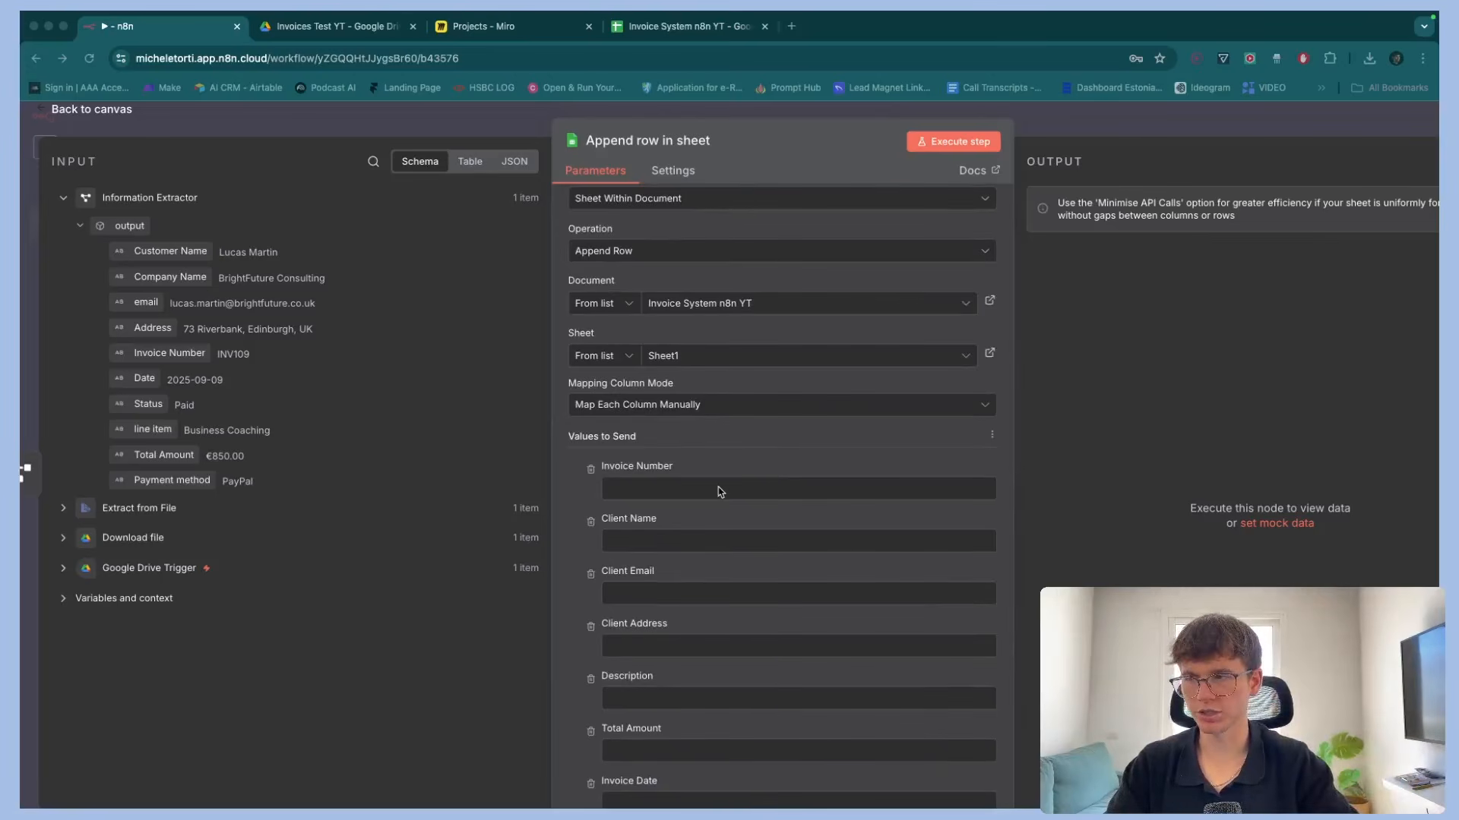
{"action": "scroll", "coordinate": [721, 491], "scroll_direction": "down", "scroll_amount": 1}
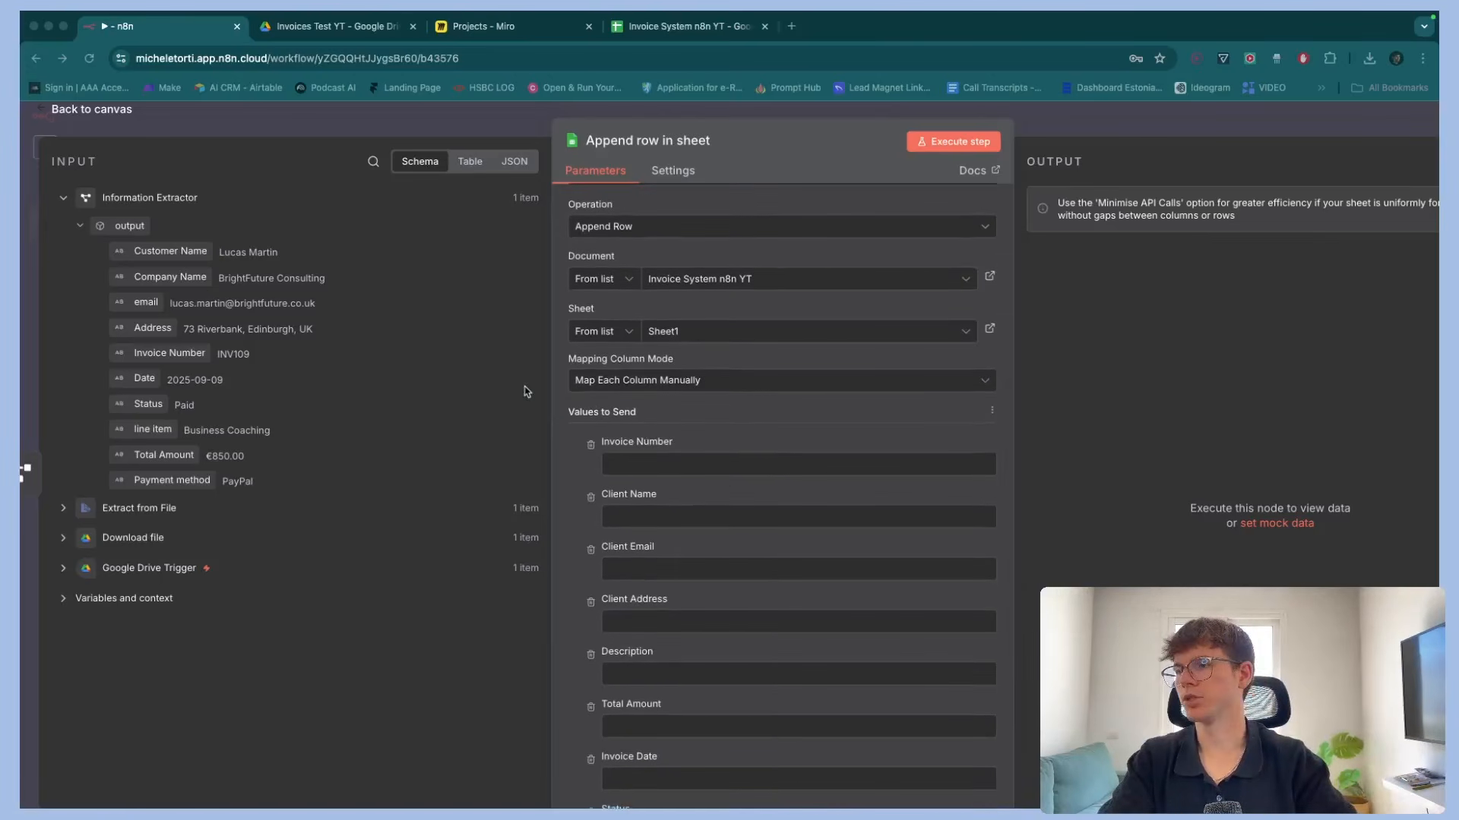
{"action": "left_click", "coordinate": [679, 465]}
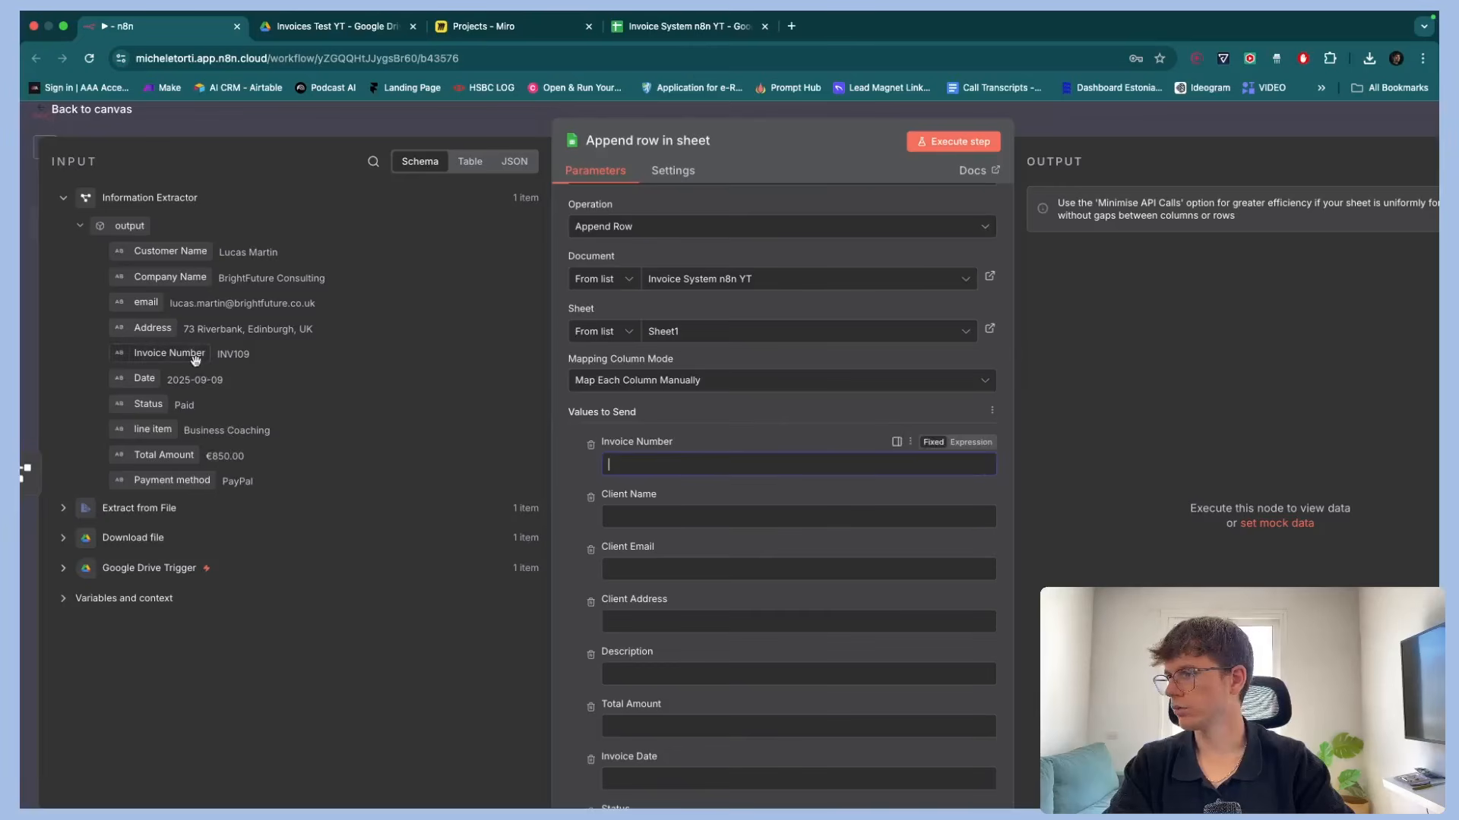
{"action": "left_click_drag", "start_coordinate": [158, 356], "coordinate": [664, 460]}
{"action": "left_click_drag", "start_coordinate": [169, 251], "coordinate": [654, 540]}
{"action": "left_click_drag", "start_coordinate": [146, 302], "coordinate": [704, 601]}
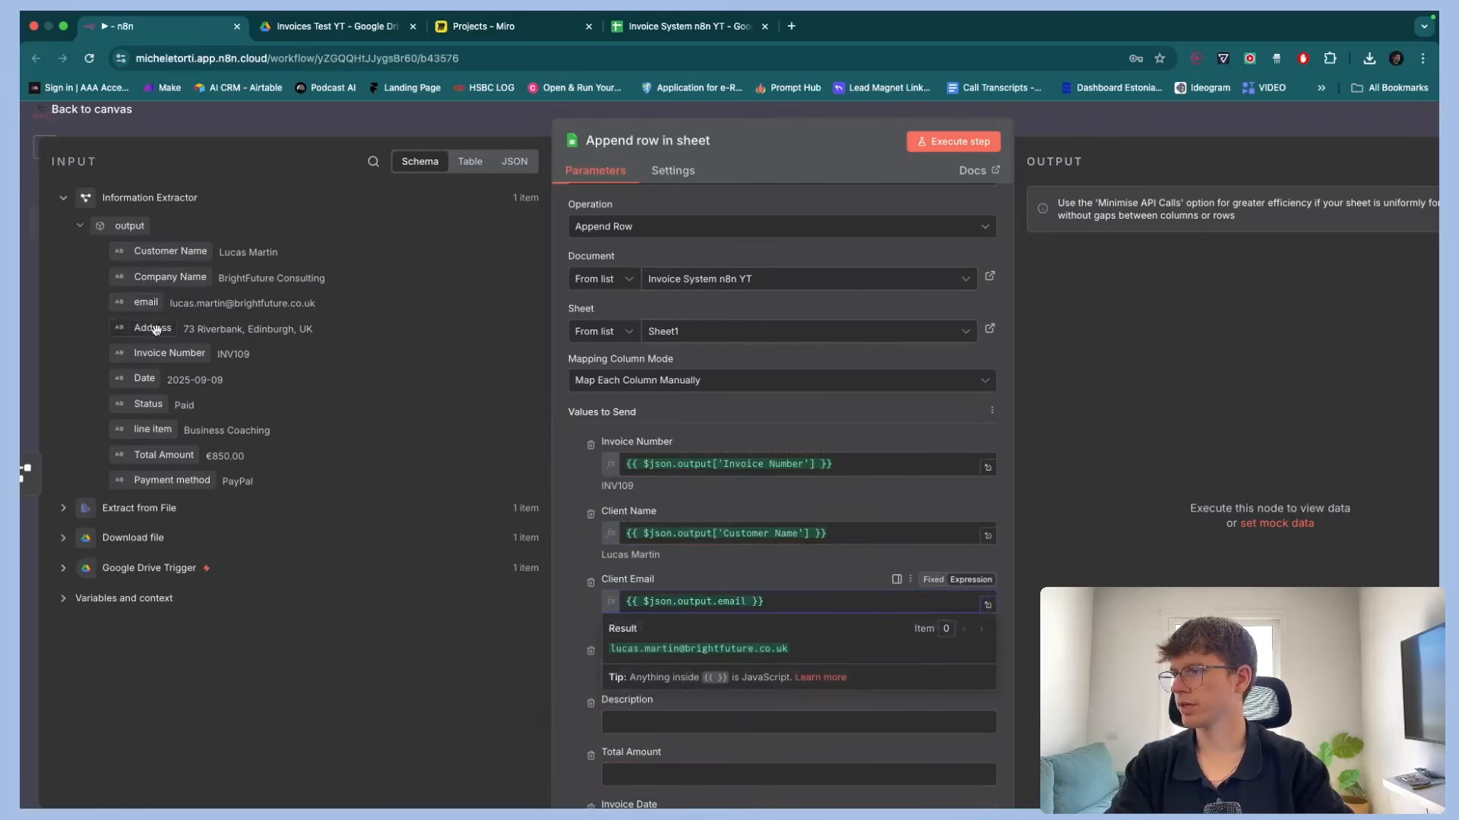
{"action": "left_click_drag", "start_coordinate": [153, 329], "coordinate": [756, 671]}
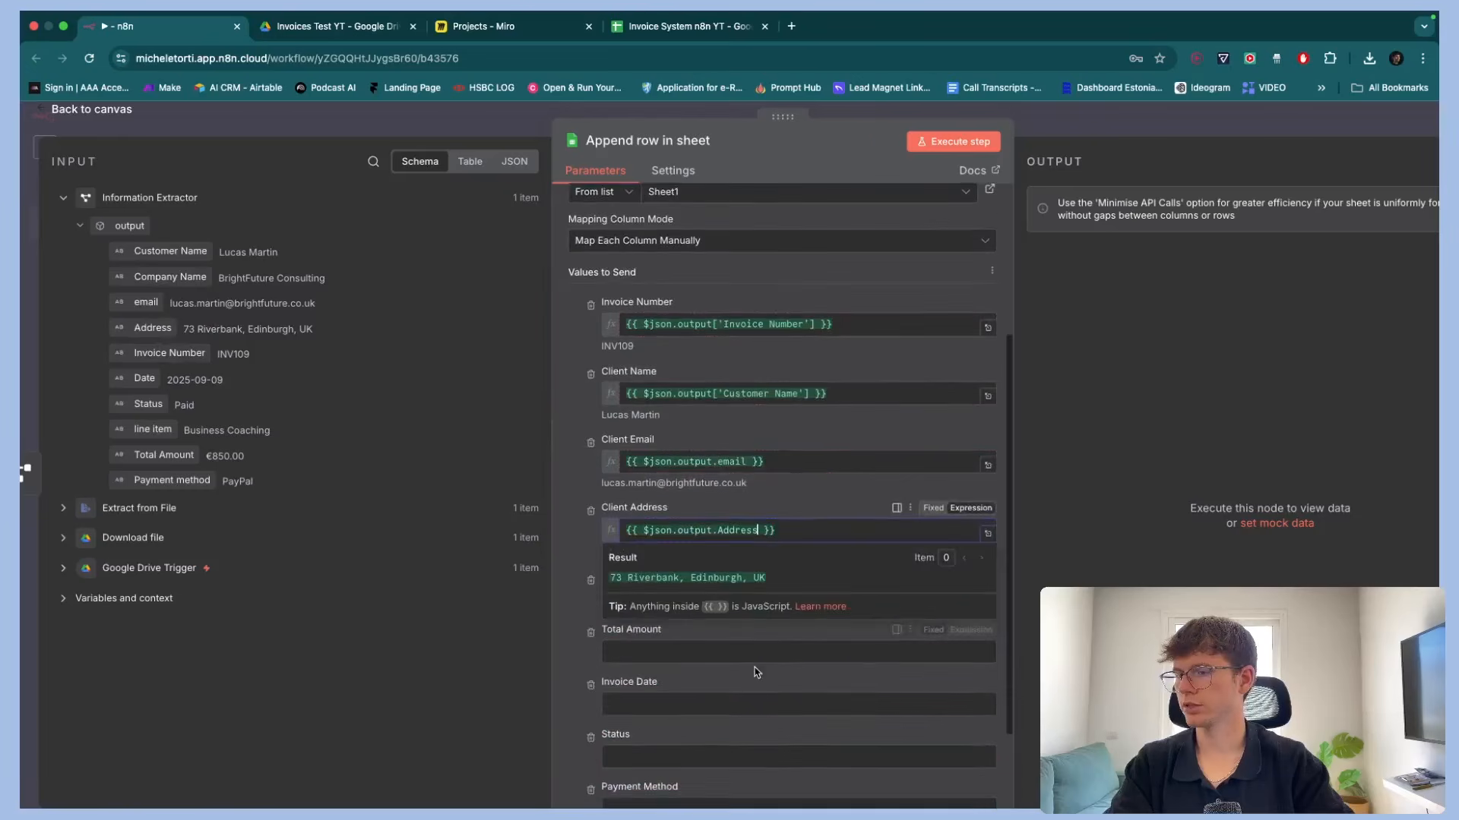
Map line item, Total Amount, Date, Status and Payment method to the Description, Total Amount, Invoice Date, Status and Payment Method columns
{"action": "scroll", "coordinate": [756, 672], "scroll_direction": "down", "scroll_amount": 5}
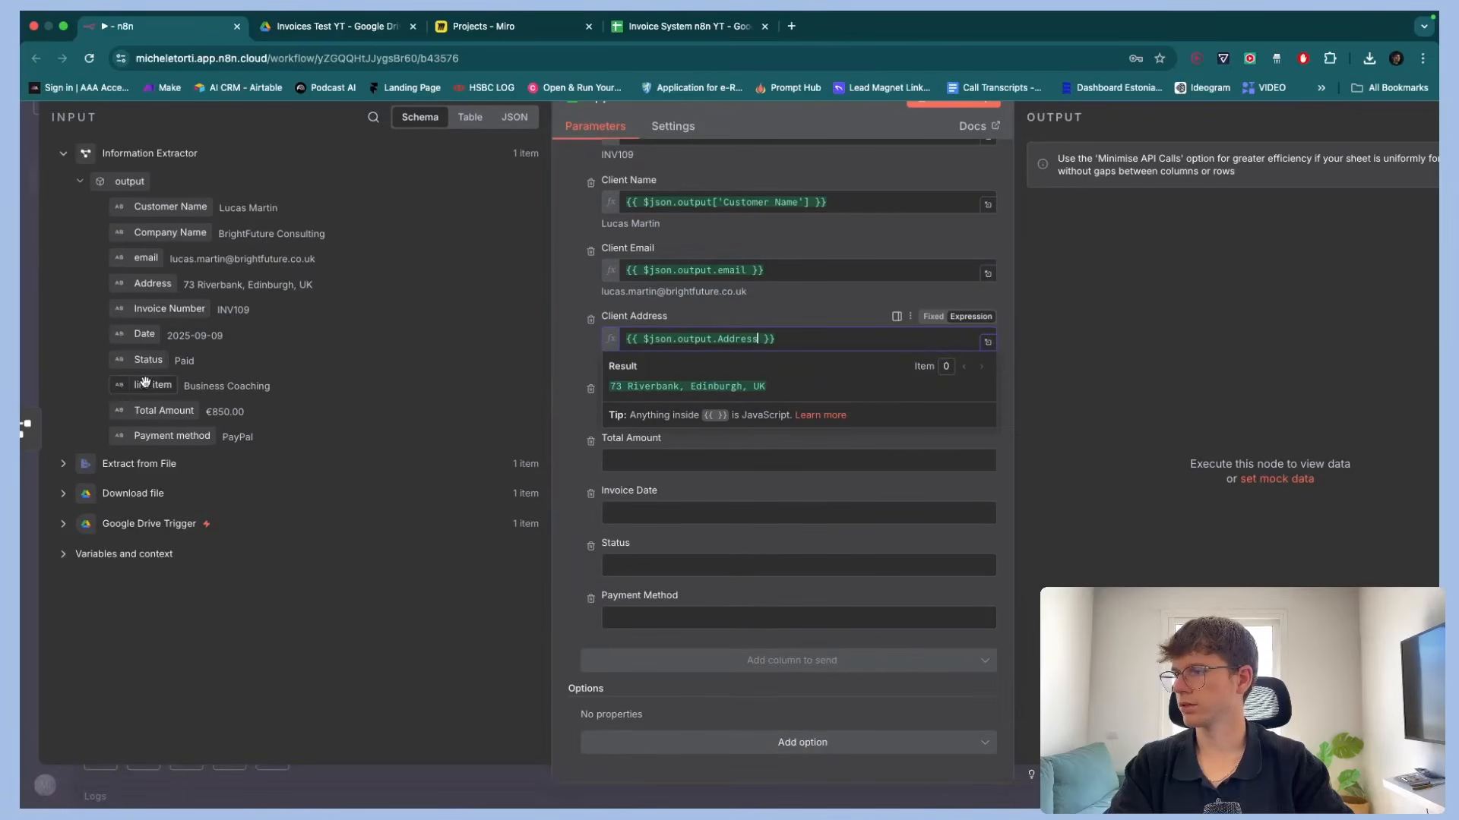
{"action": "left_click_drag", "start_coordinate": [142, 384], "coordinate": [683, 408]}
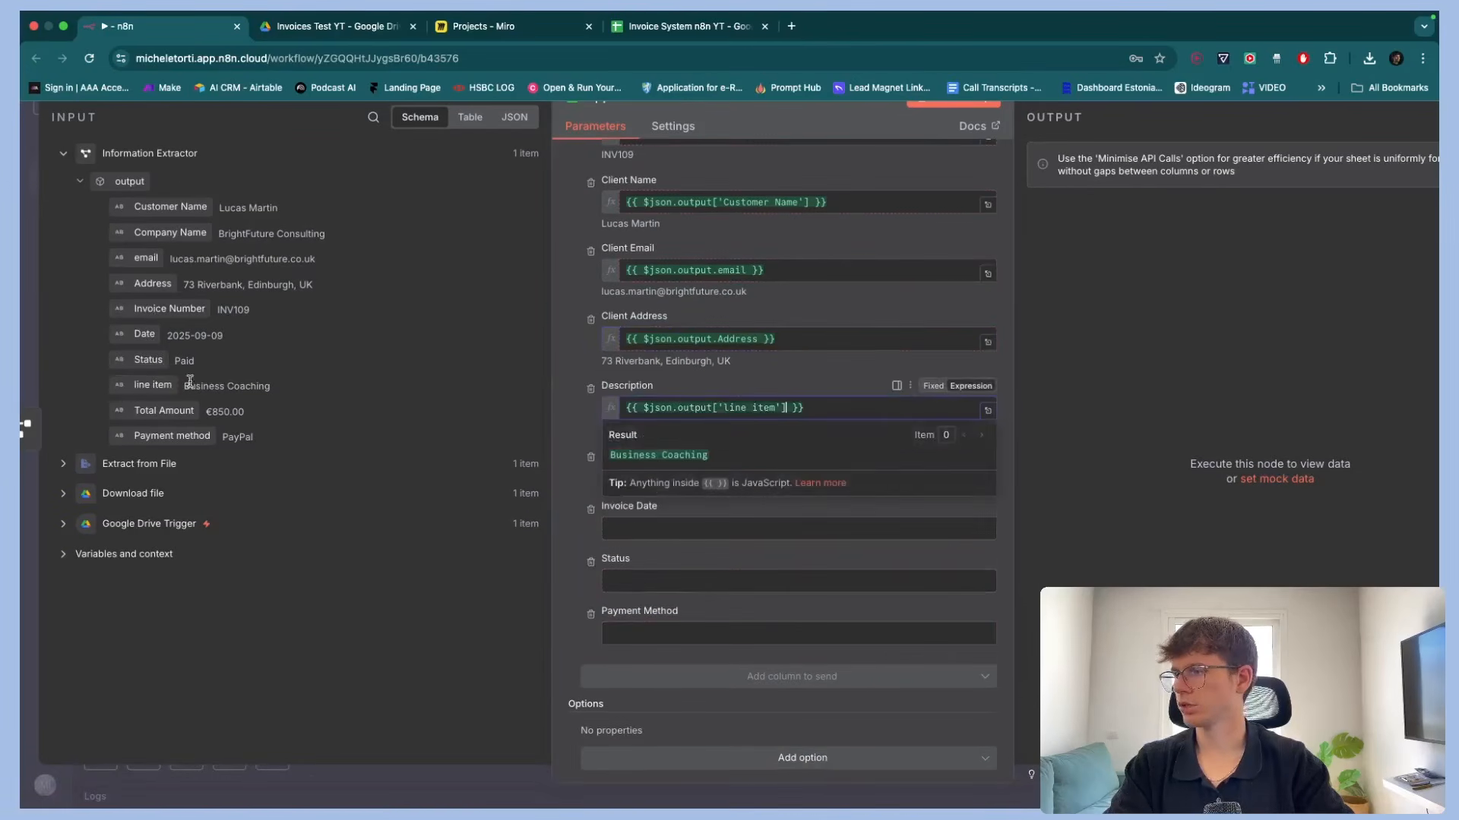
{"action": "left_click_drag", "start_coordinate": [154, 405], "coordinate": [650, 477]}
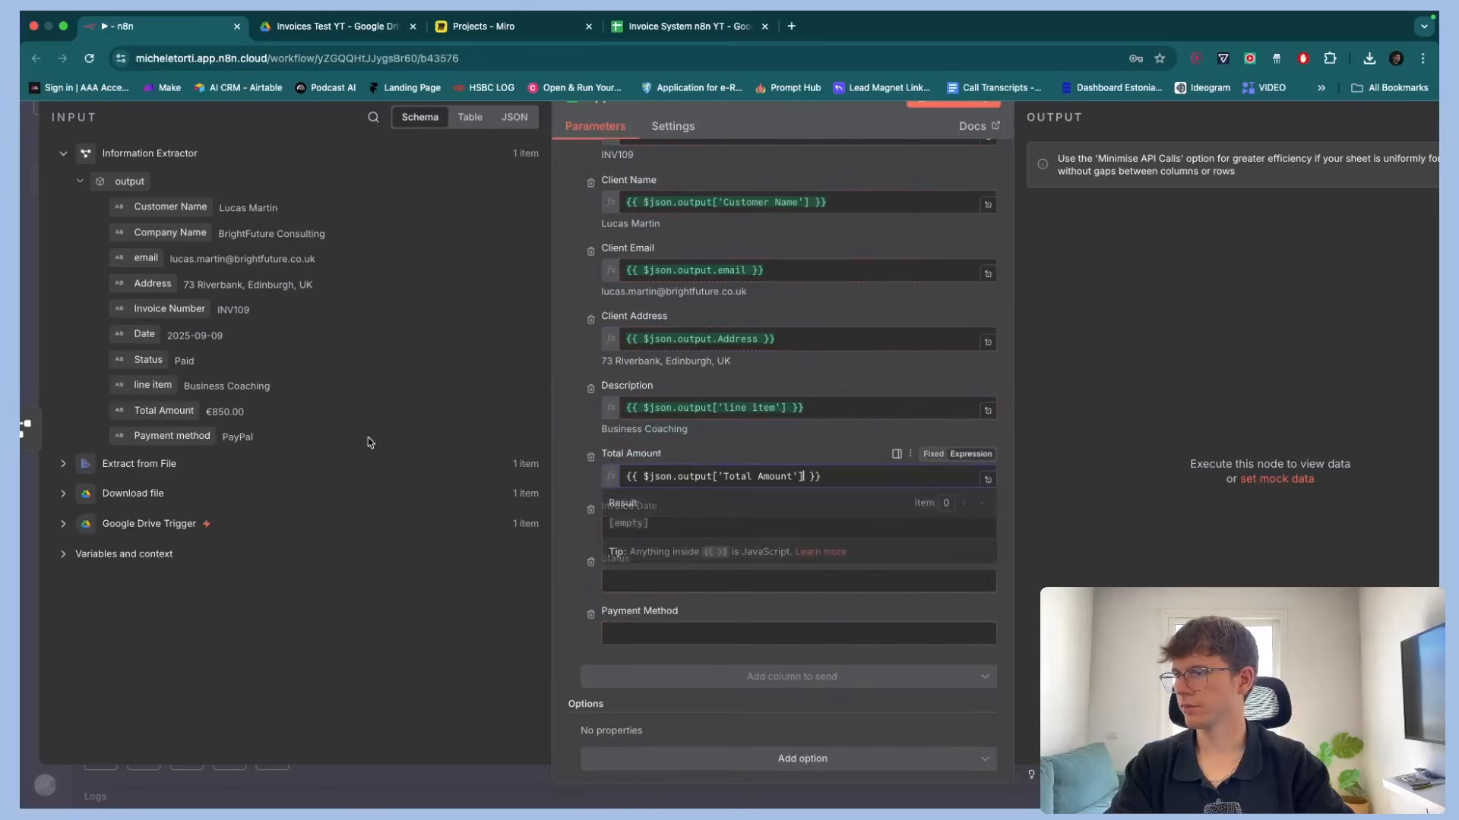
{"action": "left_click_drag", "start_coordinate": [144, 334], "coordinate": [706, 545]}
{"action": "left_click_drag", "start_coordinate": [148, 360], "coordinate": [710, 604]}
{"action": "left_click_drag", "start_coordinate": [171, 436], "coordinate": [646, 684]}
{"action": "scroll", "coordinate": [793, 677], "scroll_direction": "down", "scroll_amount": 2}
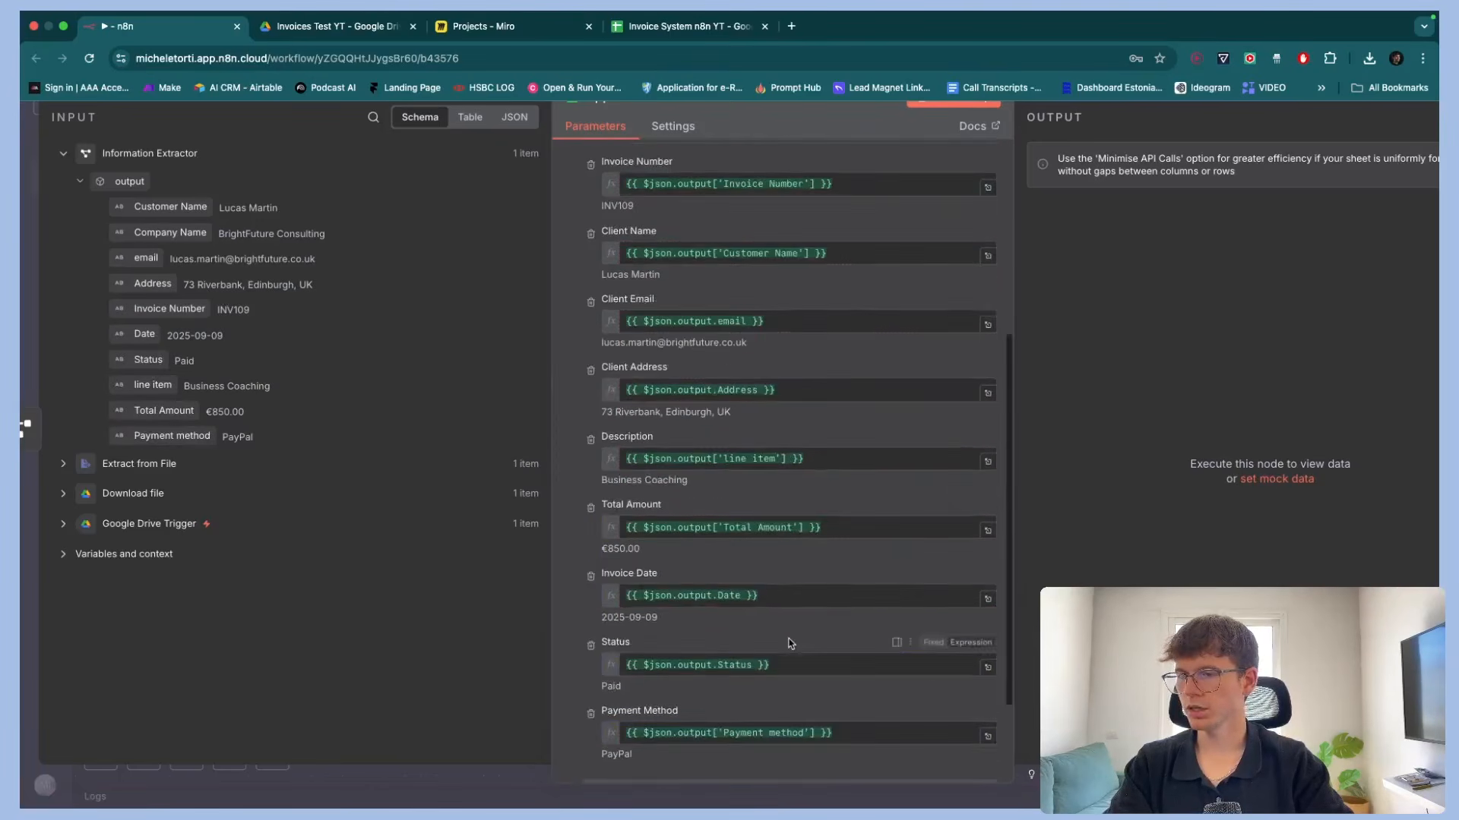
{"action": "left_click", "coordinate": [795, 743]}
{"action": "left_click", "coordinate": [794, 743]}
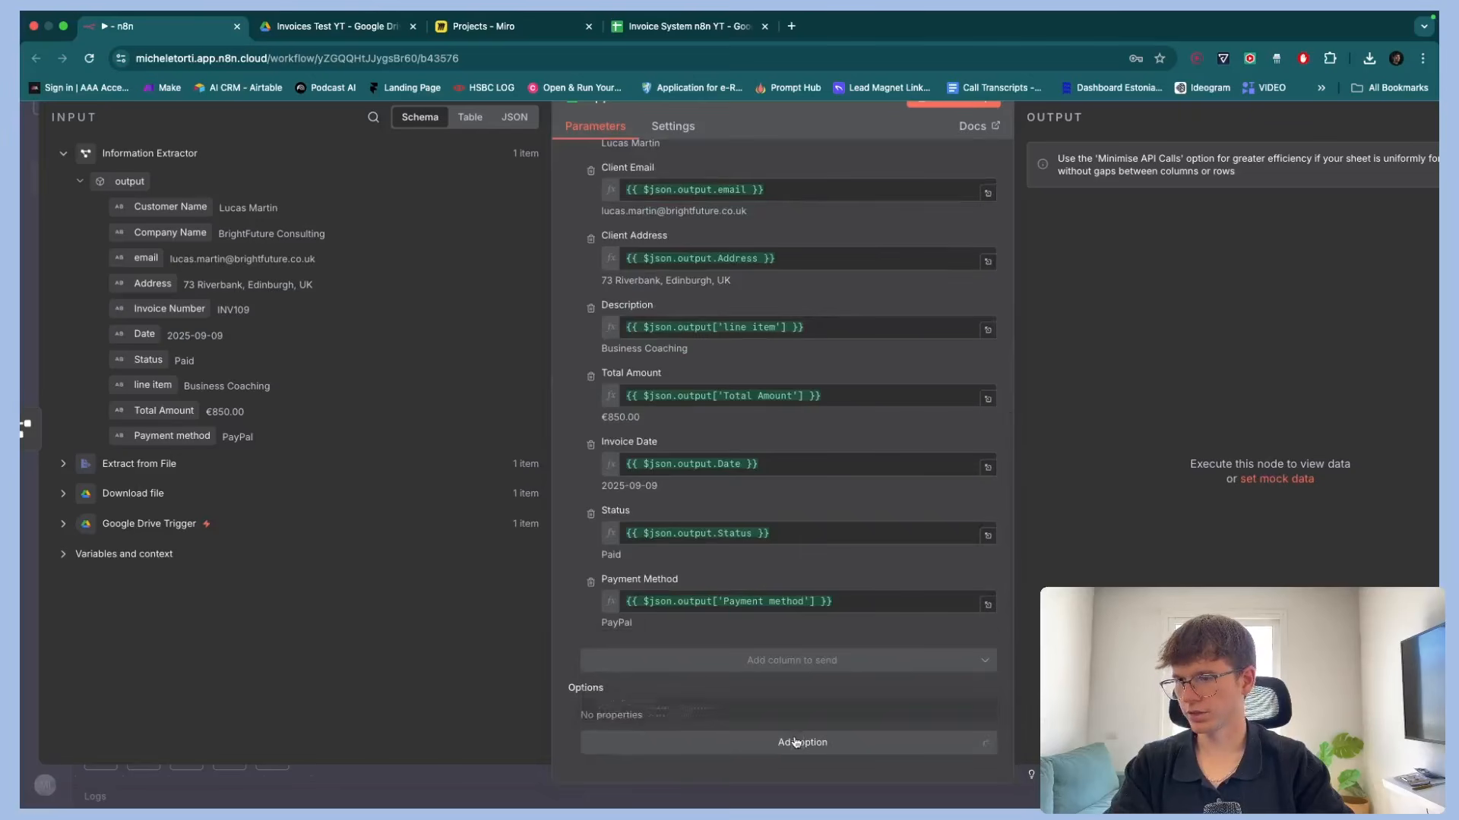
{"action": "scroll", "coordinate": [783, 632], "scroll_direction": "up", "scroll_amount": 1}
{"action": "scroll", "coordinate": [783, 632], "scroll_direction": "up", "scroll_amount": 10}
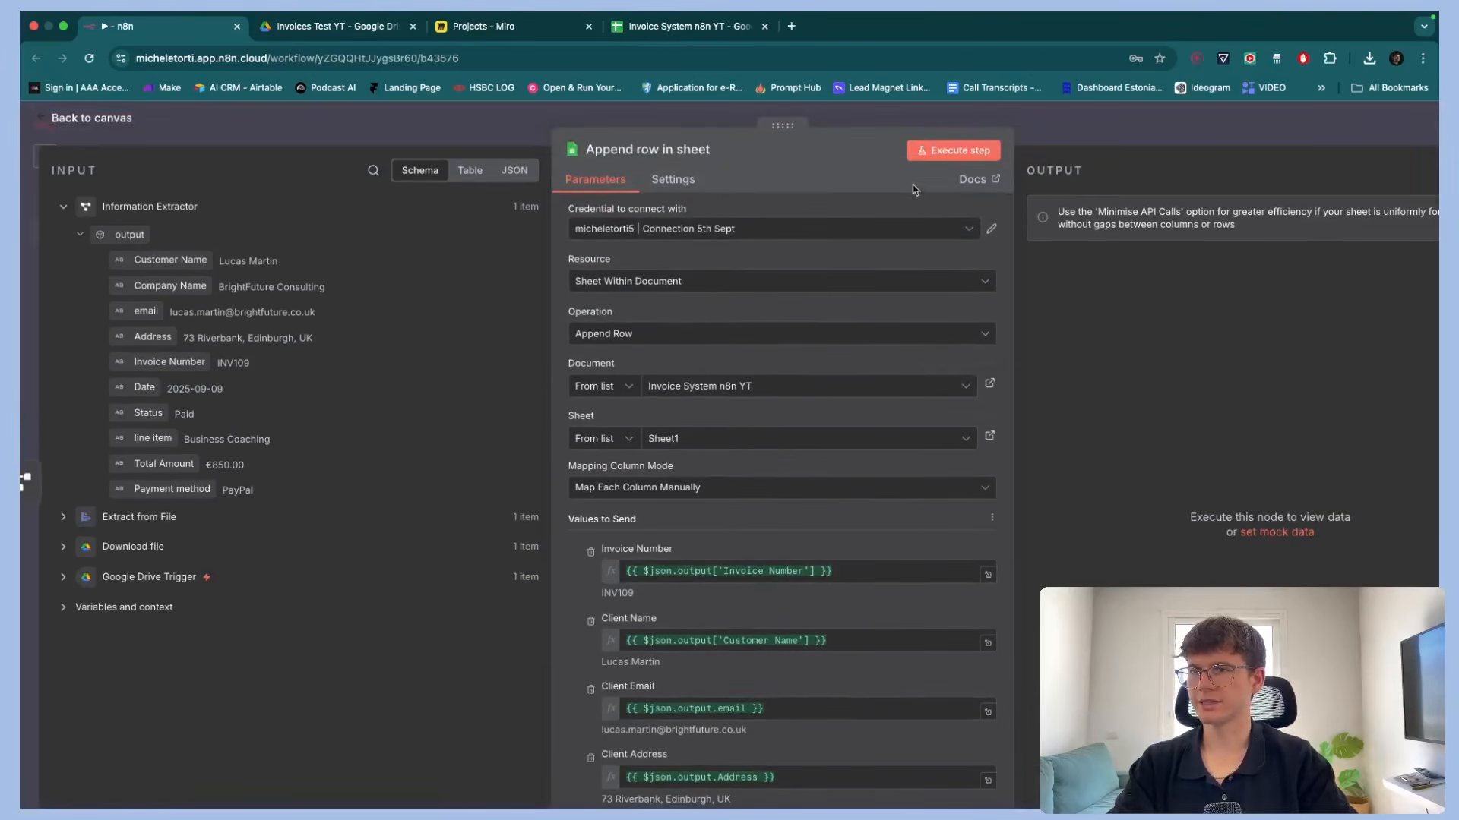
Execute the Append row step, then auto-fit the Client Email and Client Address column widths in the spreadsheet
{"action": "left_click", "coordinate": [931, 151]}
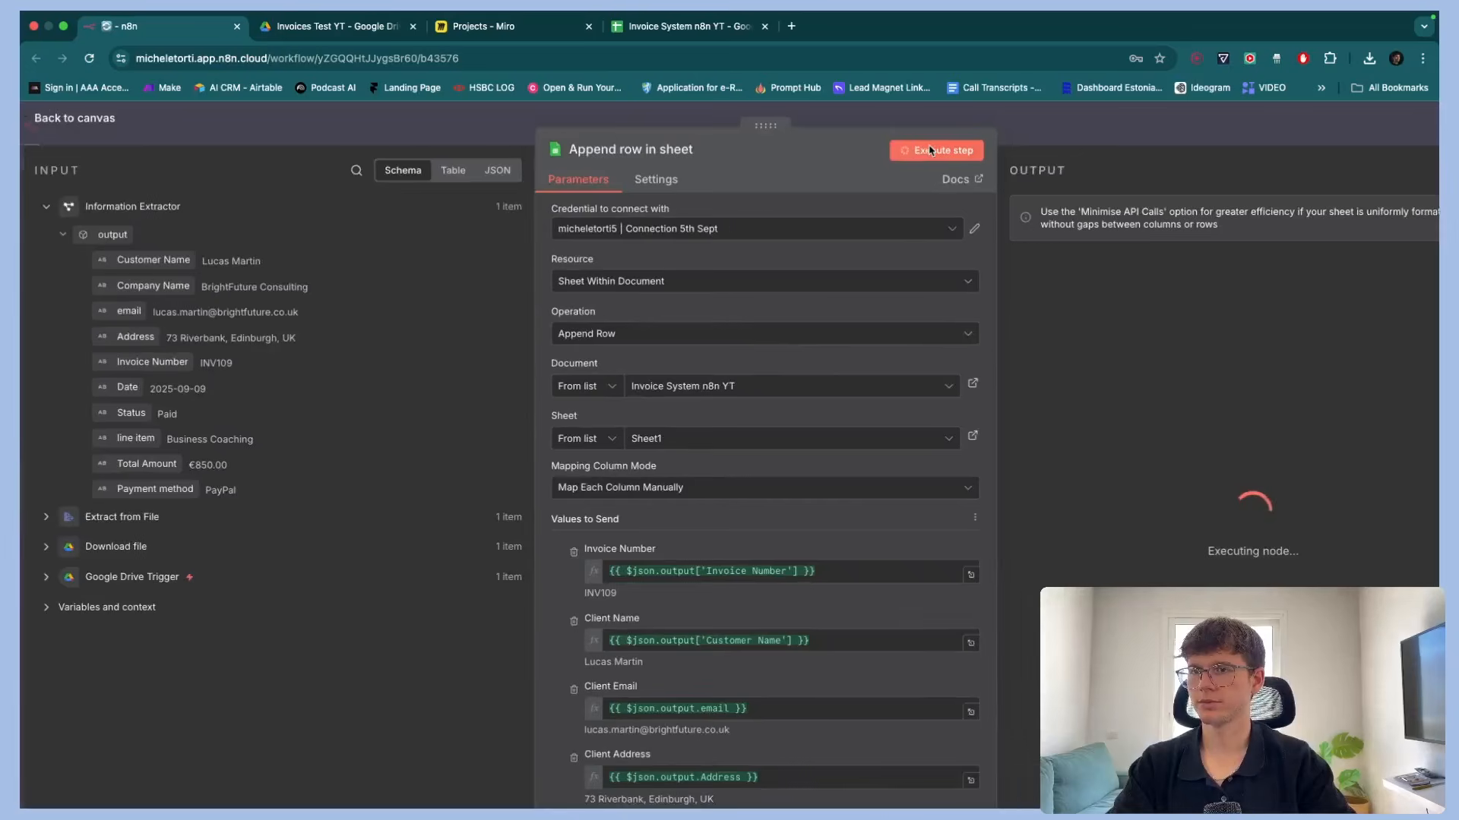
{"action": "left_click", "coordinate": [638, 26]}
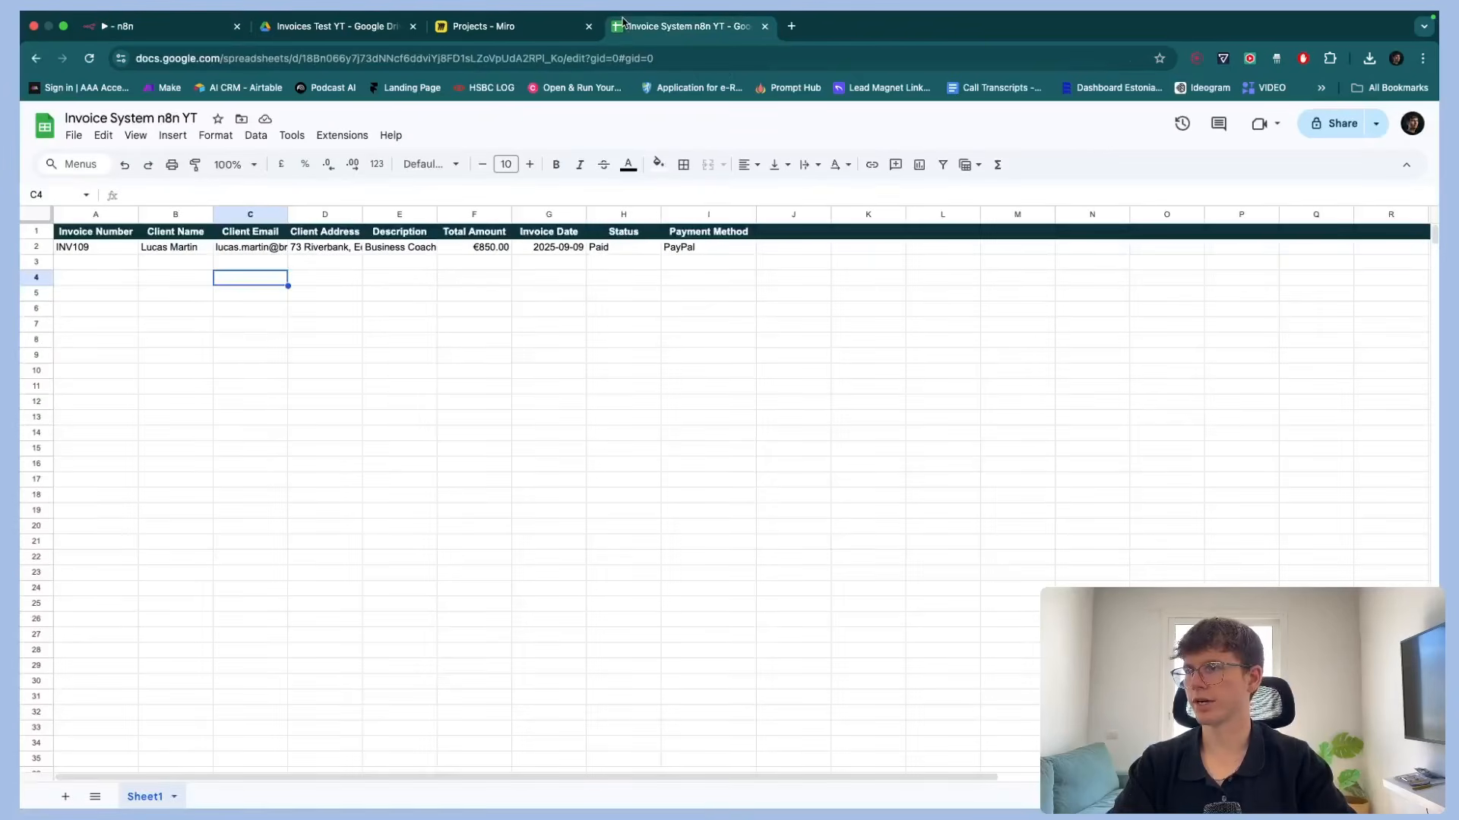
{"action": "double_click", "coordinate": [287, 214]}
{"action": "double_click", "coordinate": [431, 214]}
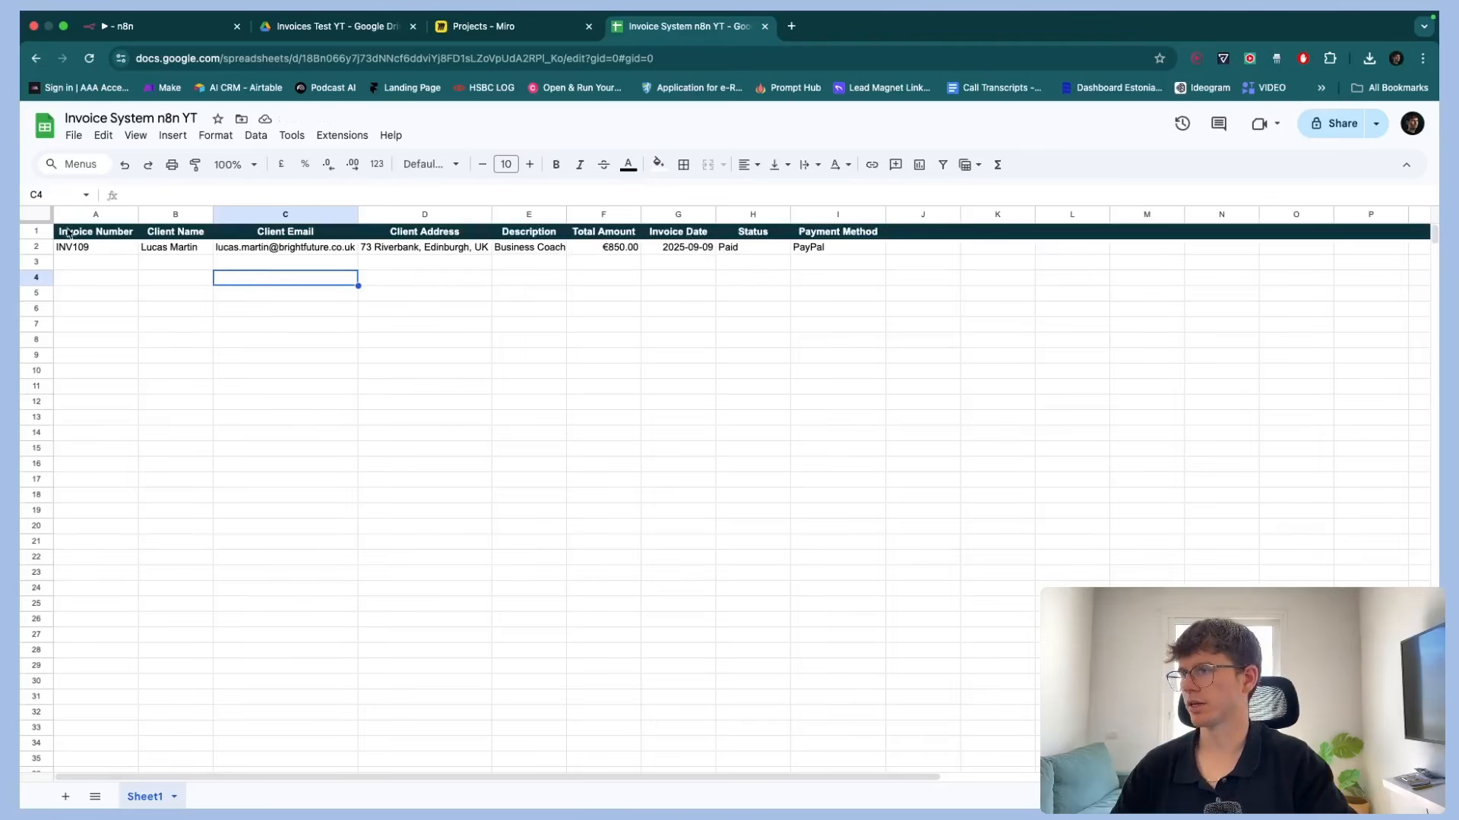
Freeze the header row of the spreadsheet
{"action": "left_click", "coordinate": [35, 231]}
{"action": "right_click", "coordinate": [35, 231]}
{"action": "mouse_move", "coordinate": [114, 602]}
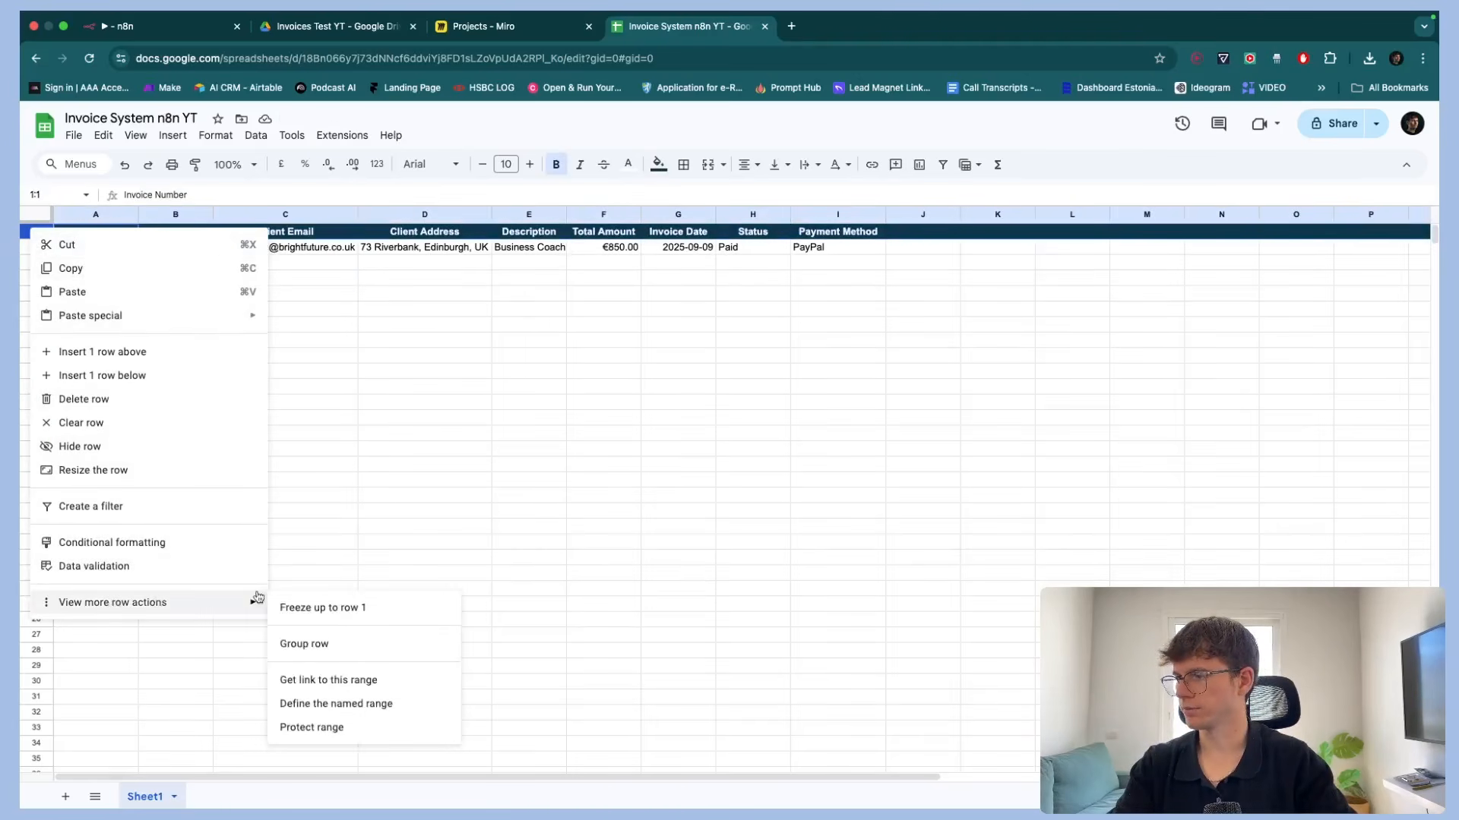
{"action": "left_click", "coordinate": [296, 606]}
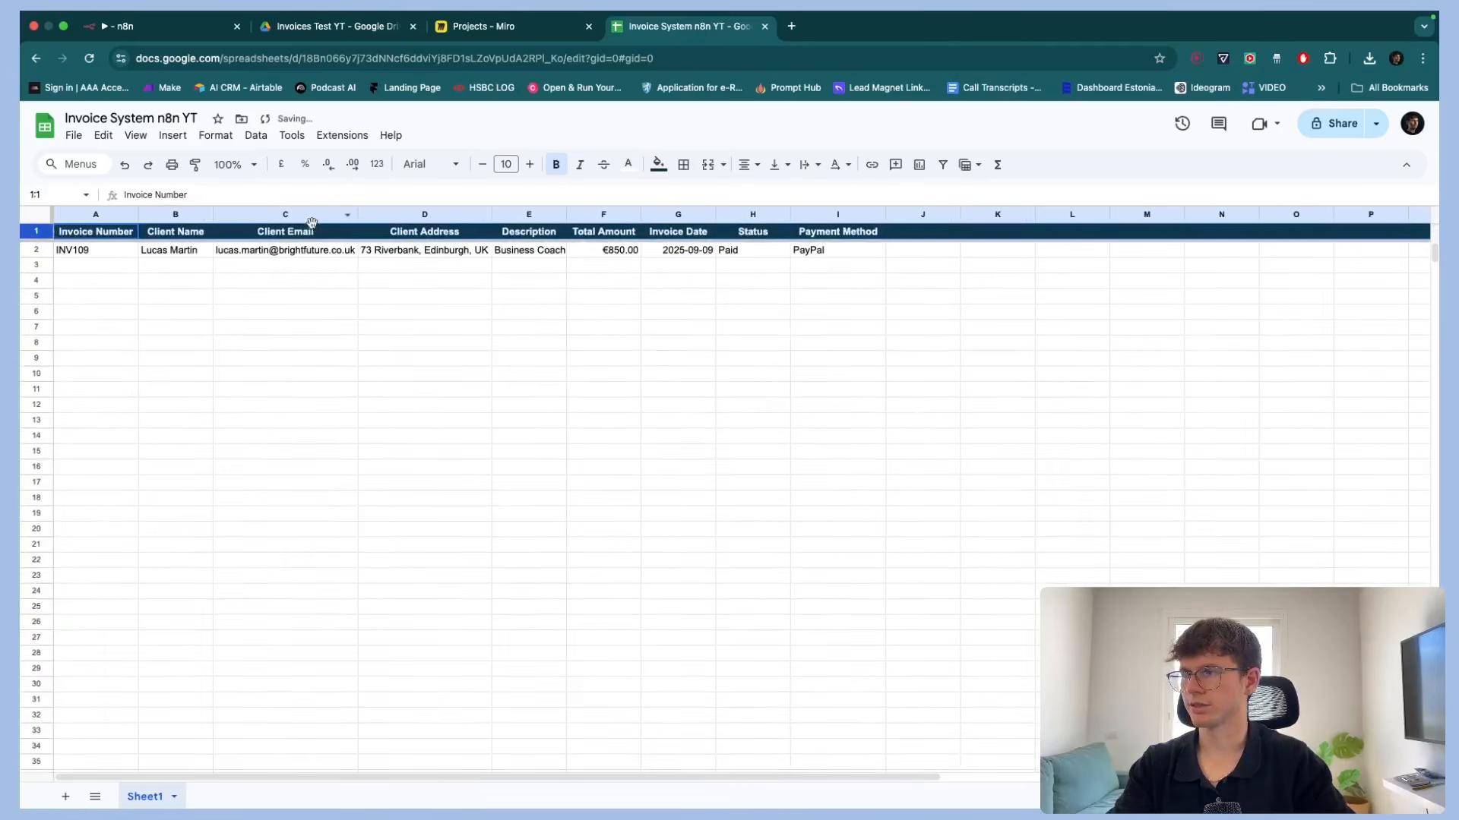
{"action": "left_click", "coordinate": [374, 374]}
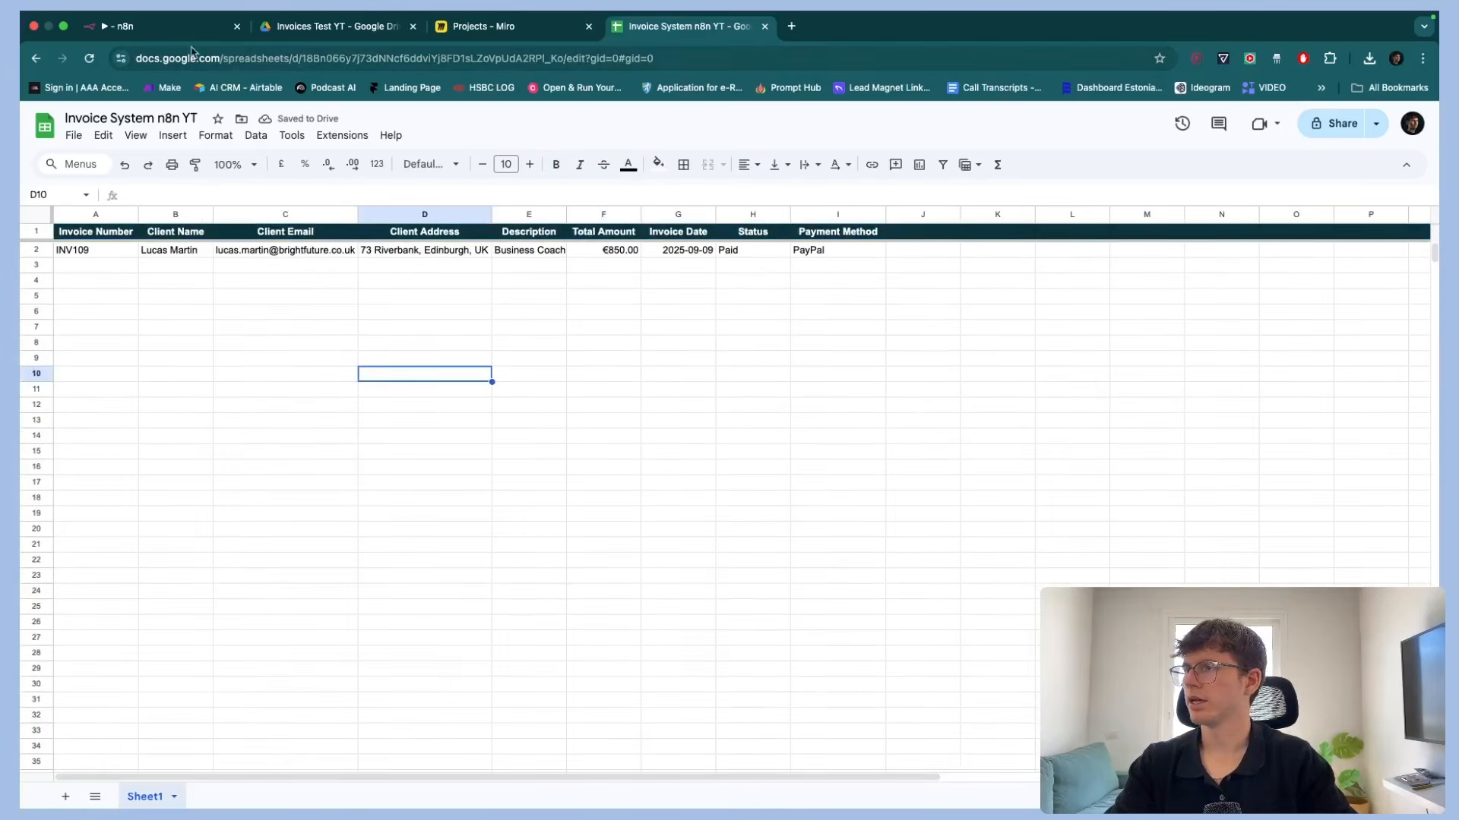
Switch to the Miro board and fill the "Add Variables to Google Sheet" box green
{"action": "left_click", "coordinate": [167, 26]}
{"action": "left_click", "coordinate": [478, 26]}
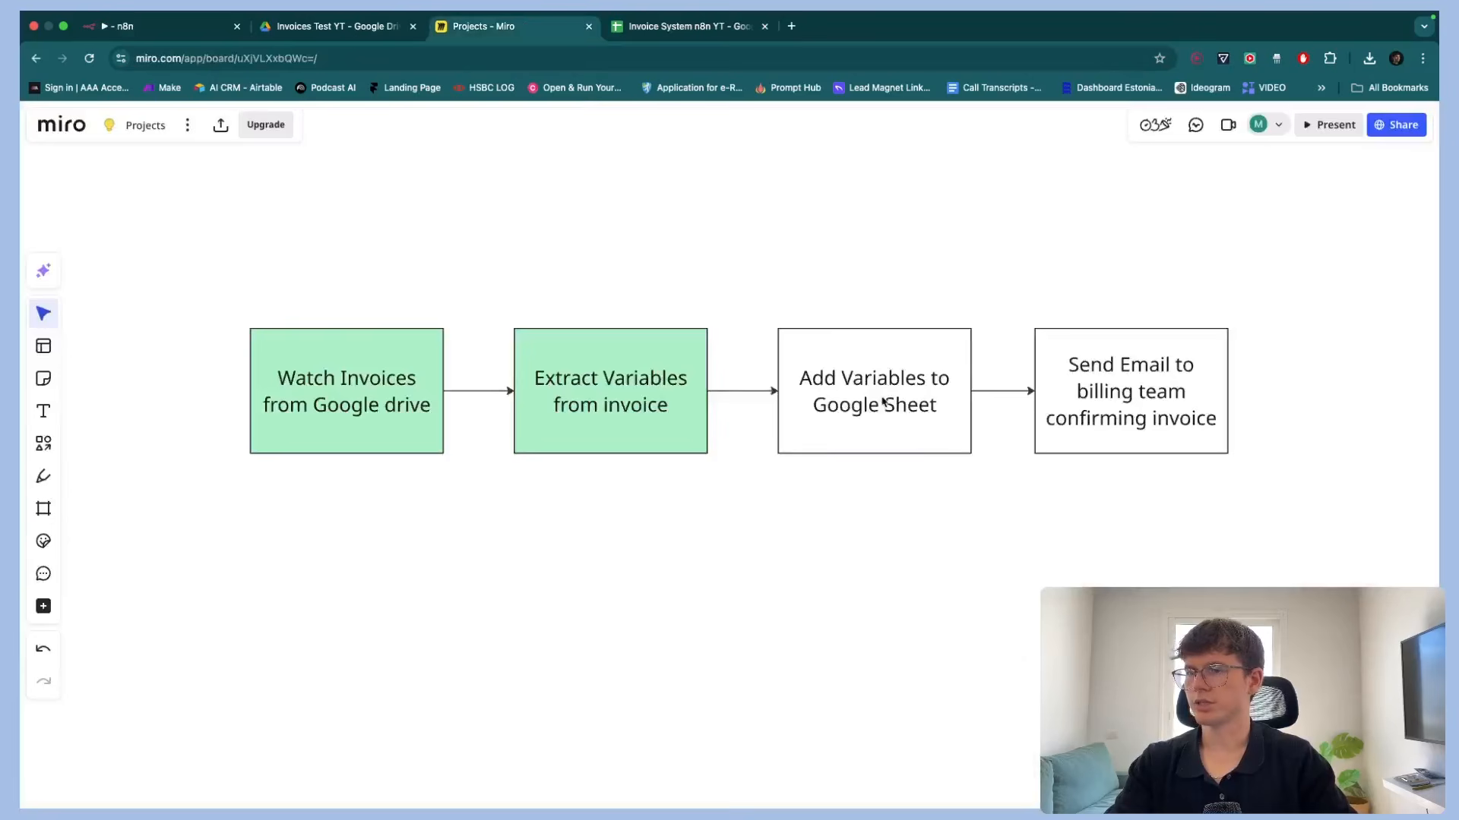
{"action": "left_click", "coordinate": [883, 402]}
{"action": "left_click", "coordinate": [975, 259]}
{"action": "left_click", "coordinate": [957, 417]}
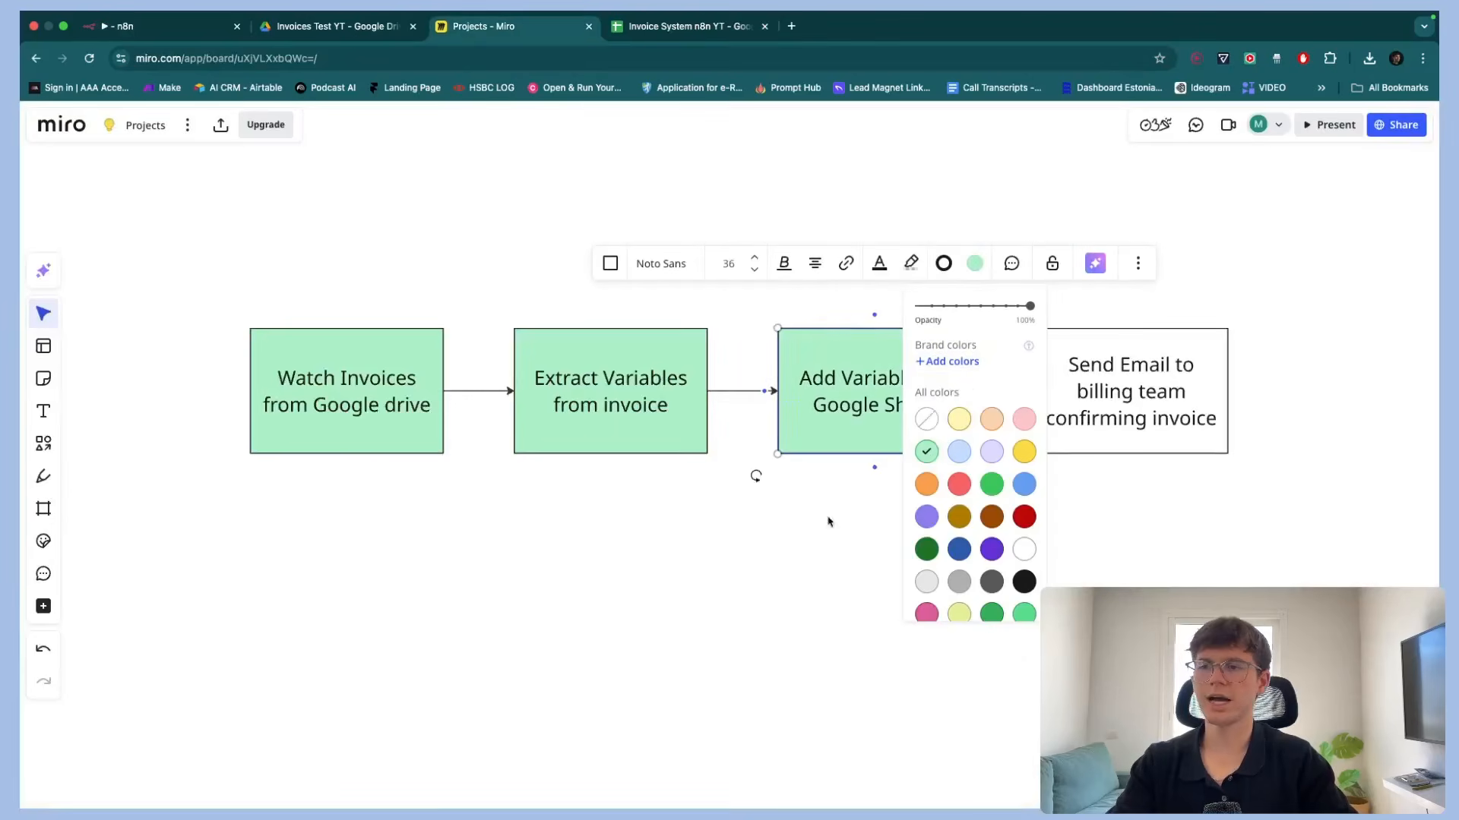
{"action": "left_click", "coordinate": [810, 535]}
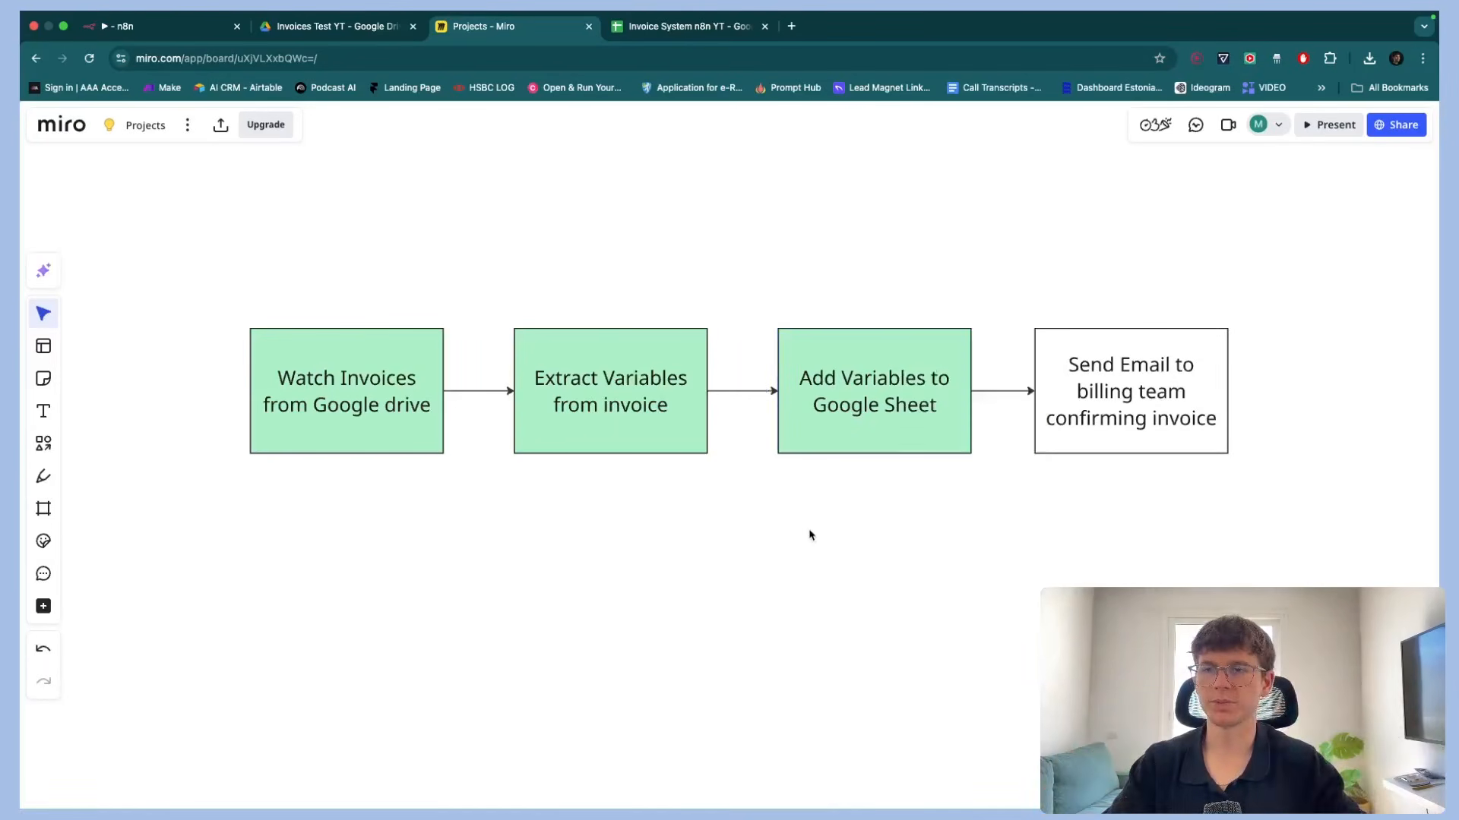
{"action": "scroll", "coordinate": [809, 534], "scroll_direction": "right", "scroll_amount": 10}
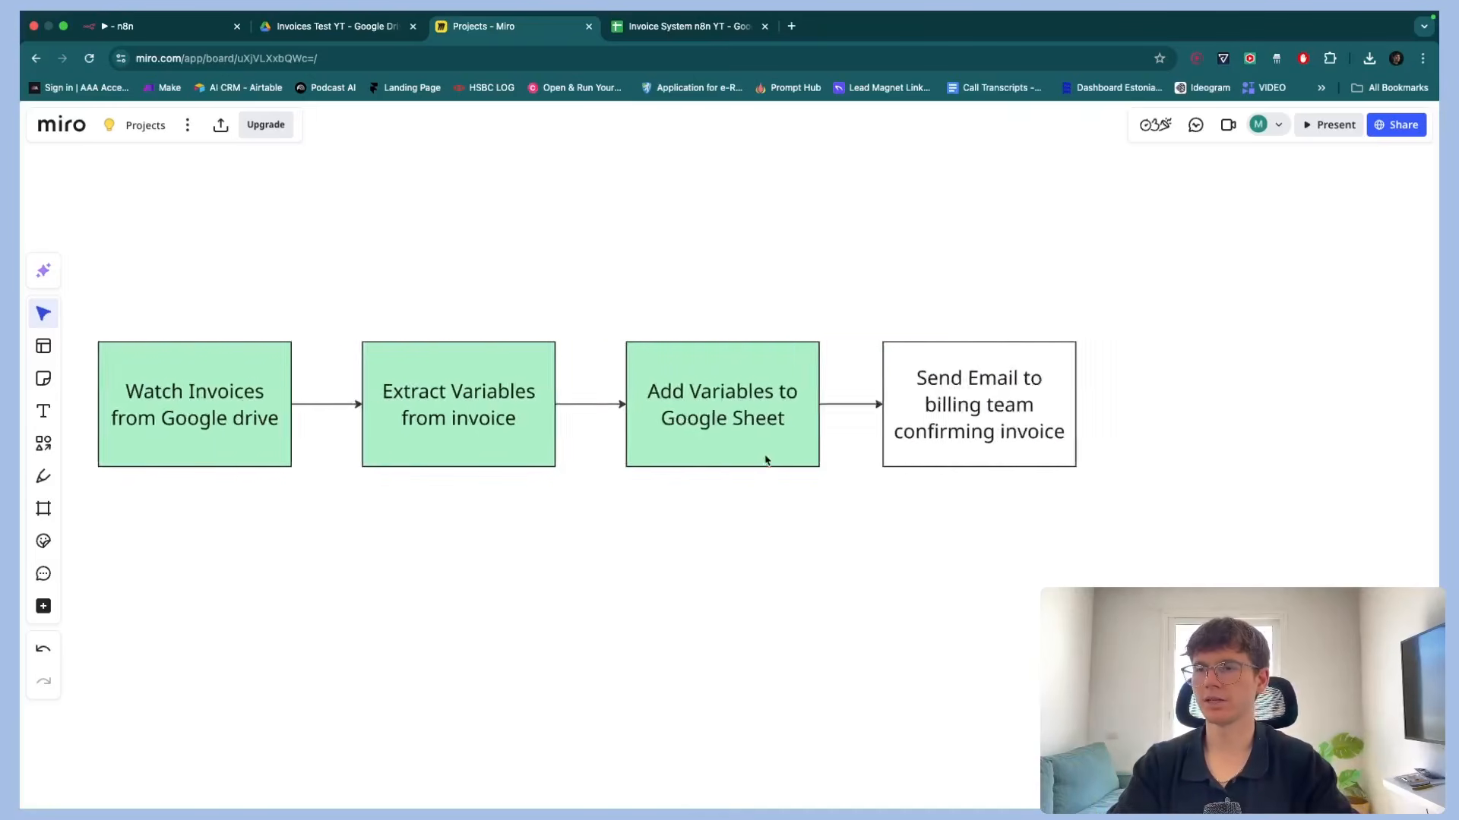
{"action": "scroll", "coordinate": [722, 410], "scroll_direction": "up", "scroll_amount": 5}
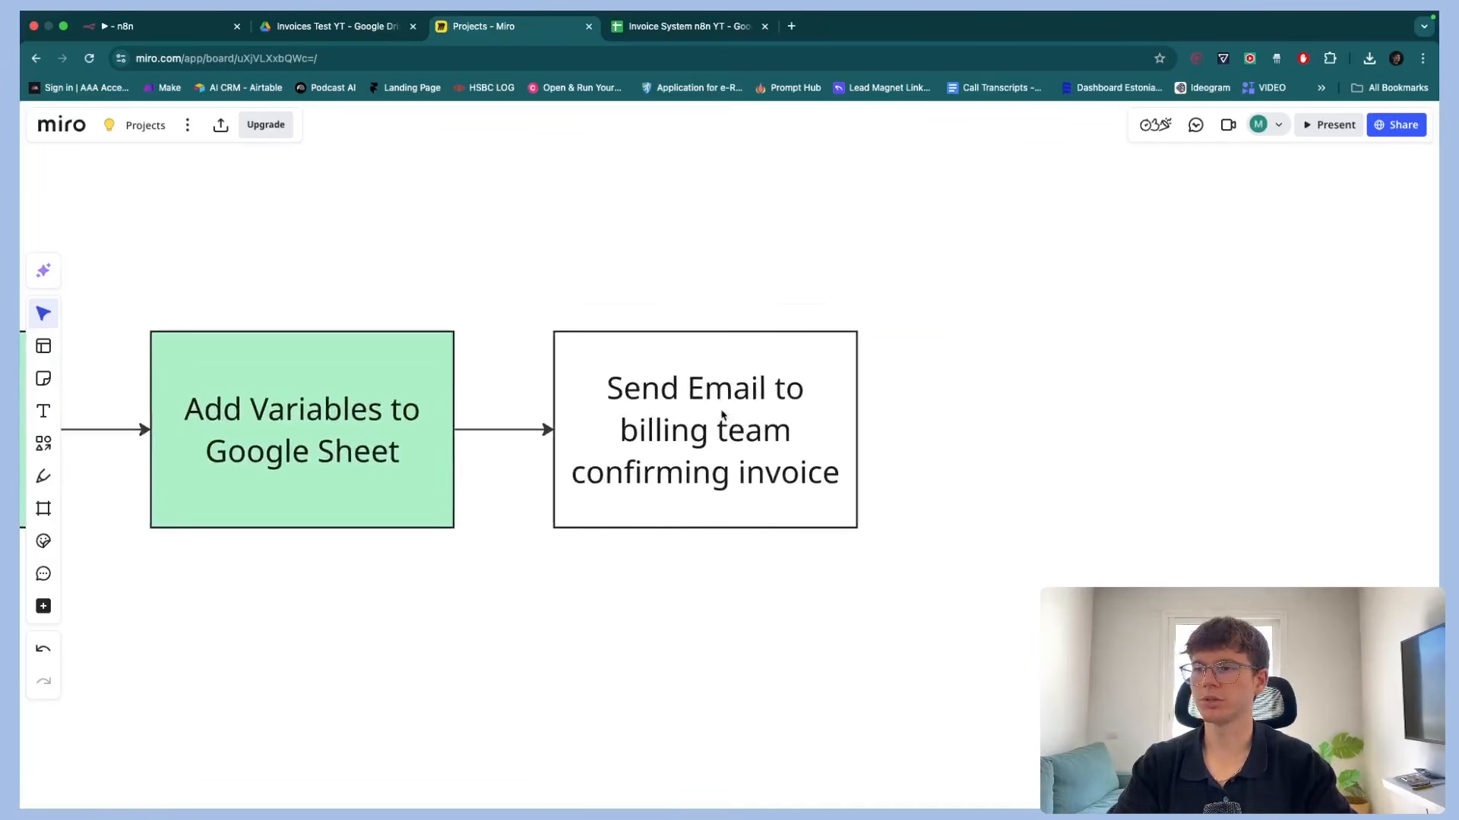
{"action": "scroll", "coordinate": [723, 414], "scroll_direction": "down", "scroll_amount": 5}
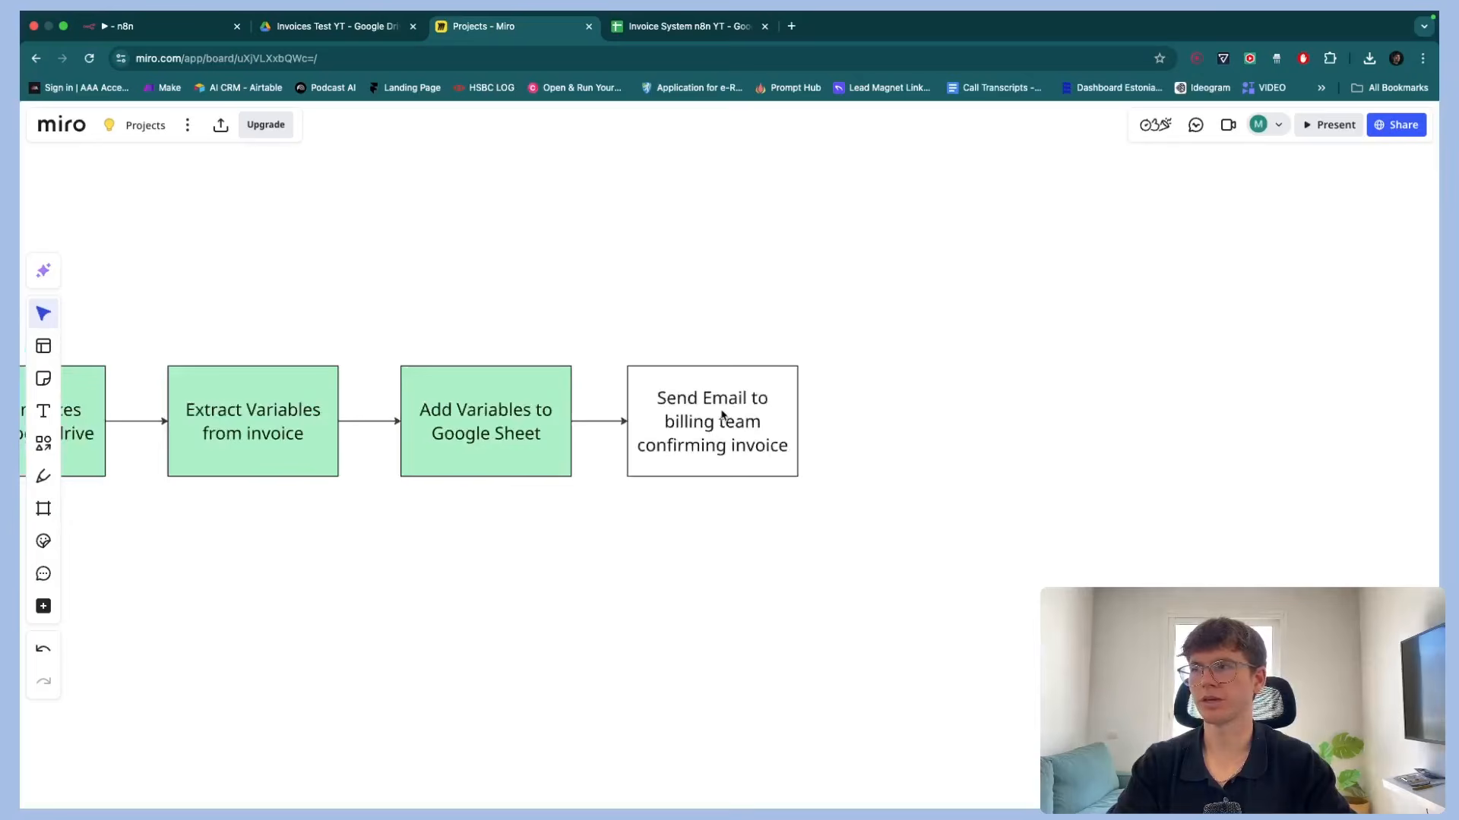
Back in n8n, add an OpenAI "Message a model" node after the Append row in sheet node
{"action": "left_click", "coordinate": [161, 30]}
{"action": "key", "text": "Escape"}
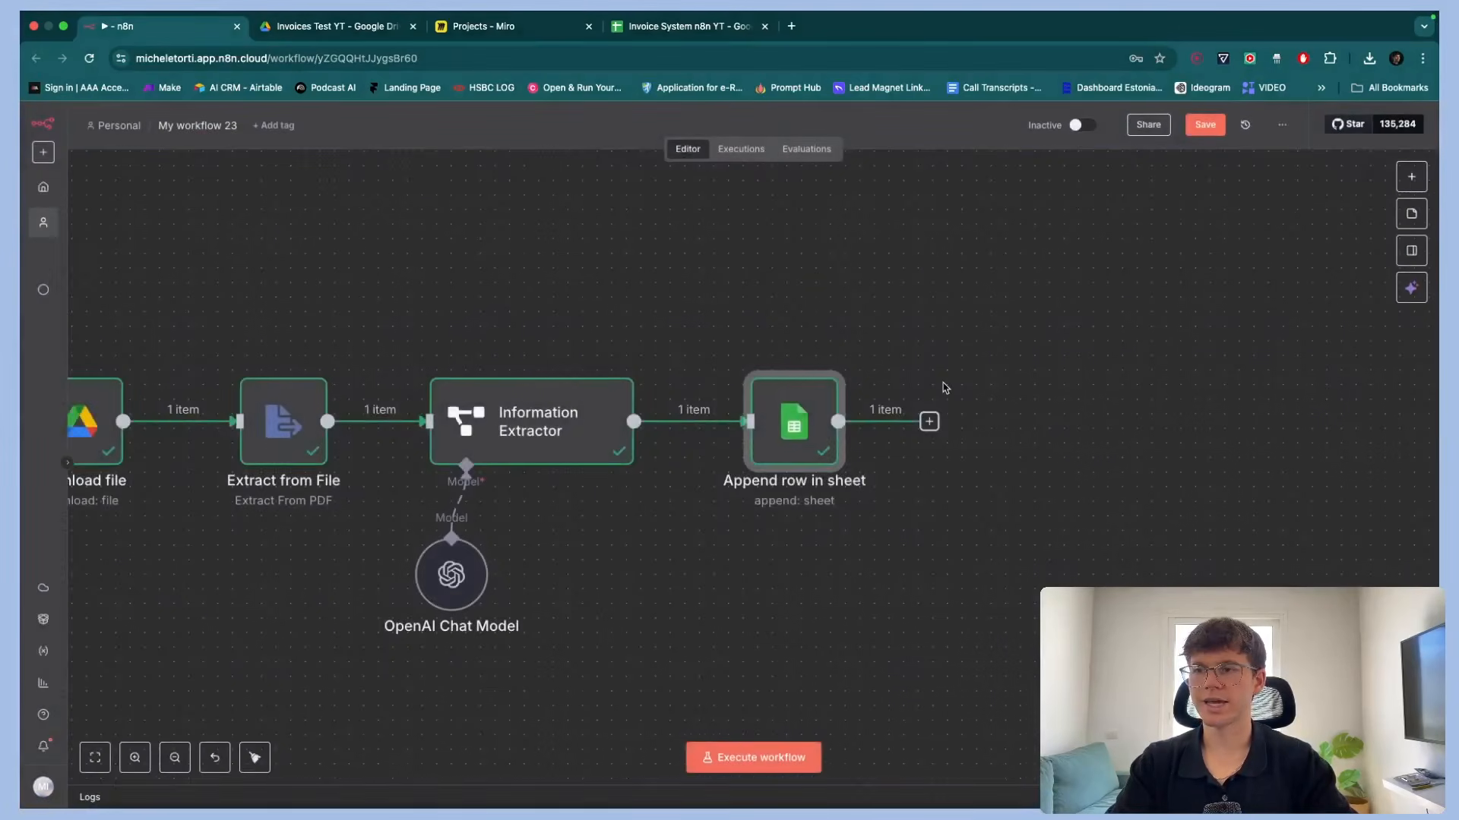
{"action": "scroll", "coordinate": [945, 388], "scroll_direction": "right", "scroll_amount": 2}
{"action": "scroll", "coordinate": [945, 387], "scroll_direction": "left", "scroll_amount": 4}
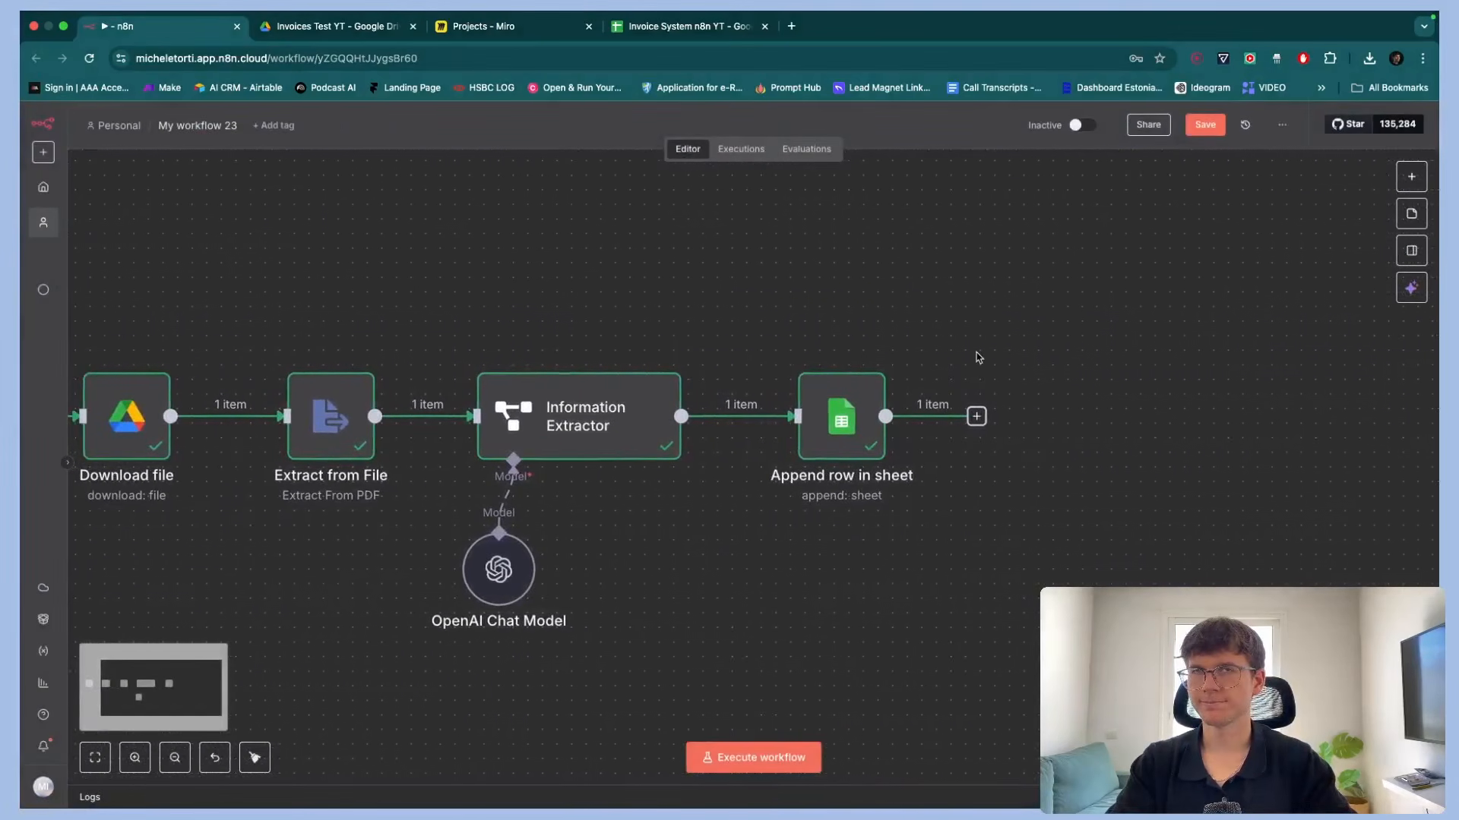
{"action": "scroll", "coordinate": [978, 357], "scroll_direction": "right", "scroll_amount": 1}
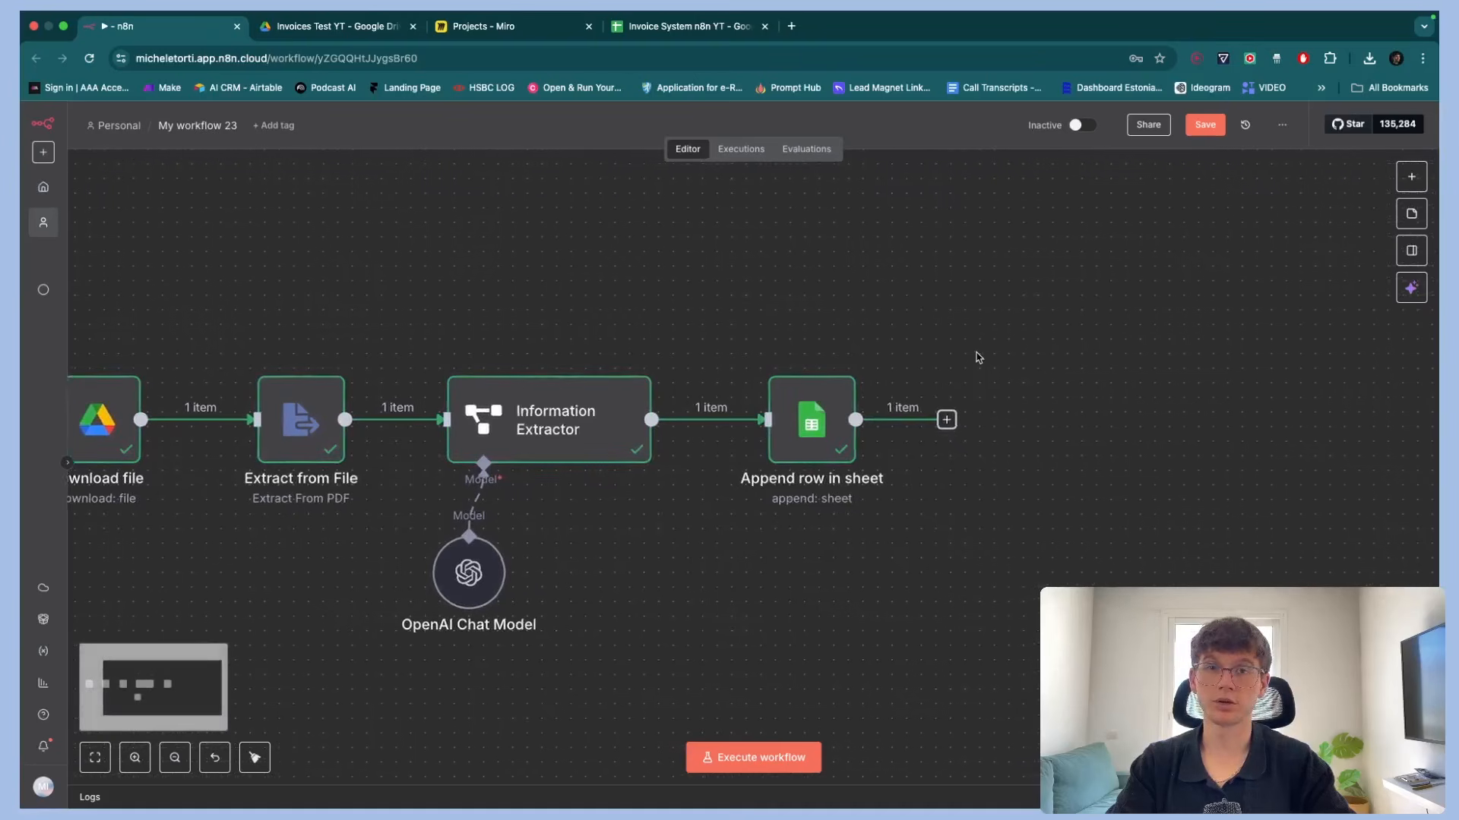
{"action": "scroll", "coordinate": [978, 357], "scroll_direction": "right", "scroll_amount": 2}
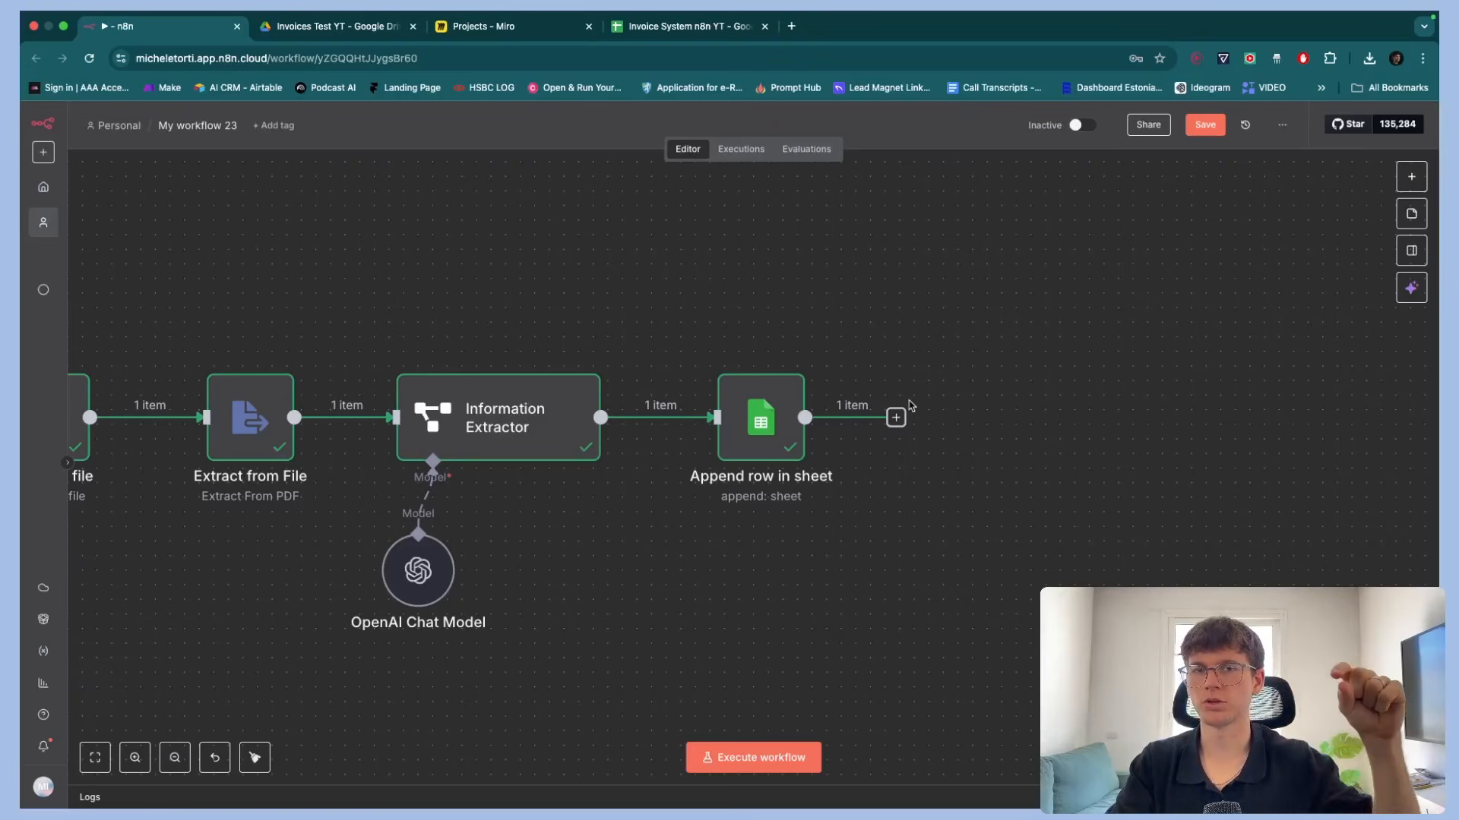
{"action": "left_click", "coordinate": [896, 419]}
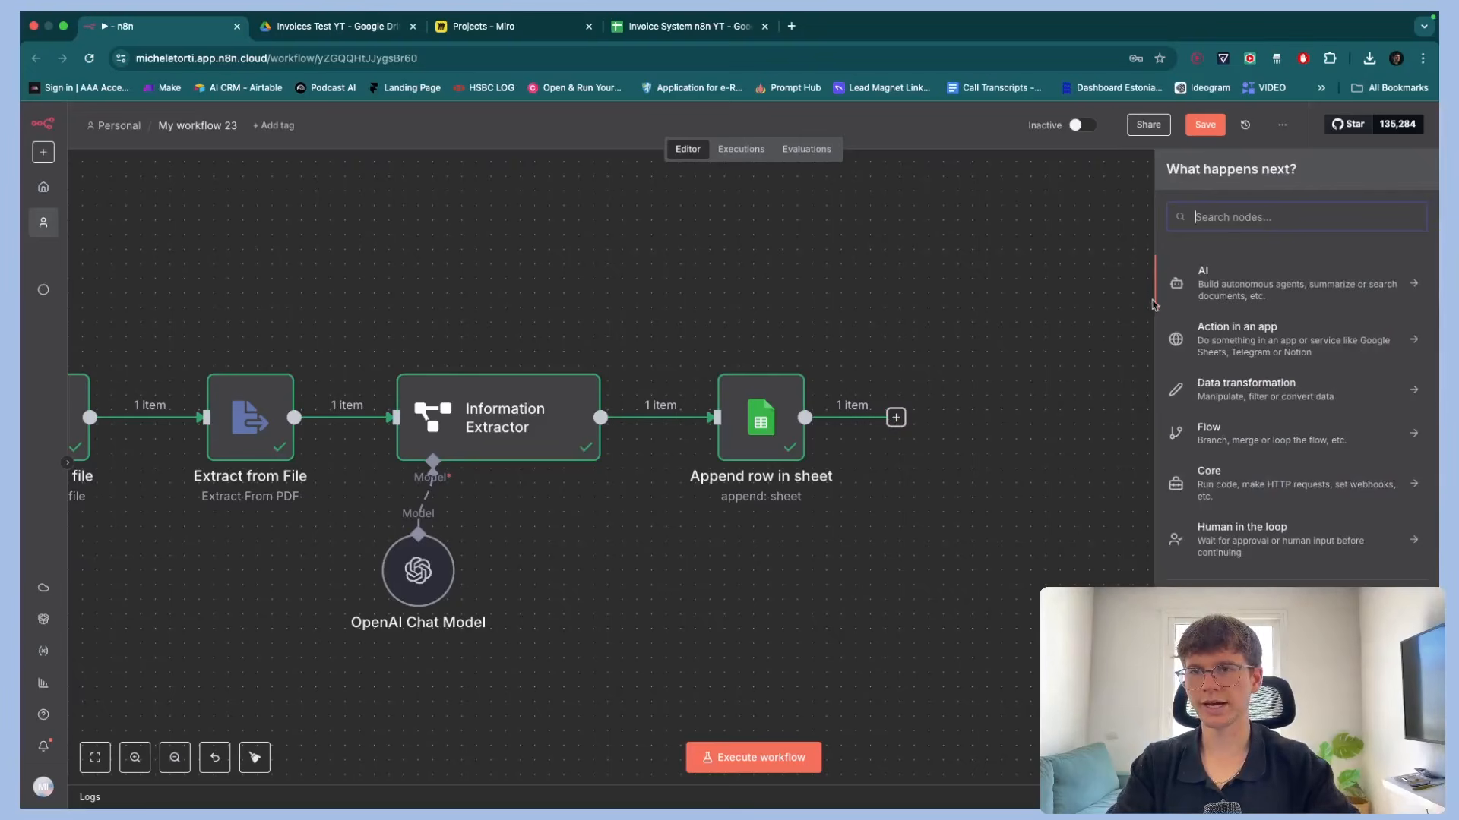
{"action": "left_click", "coordinate": [1235, 291]}
{"action": "scroll", "coordinate": [1238, 448], "scroll_direction": "down", "scroll_amount": 2}
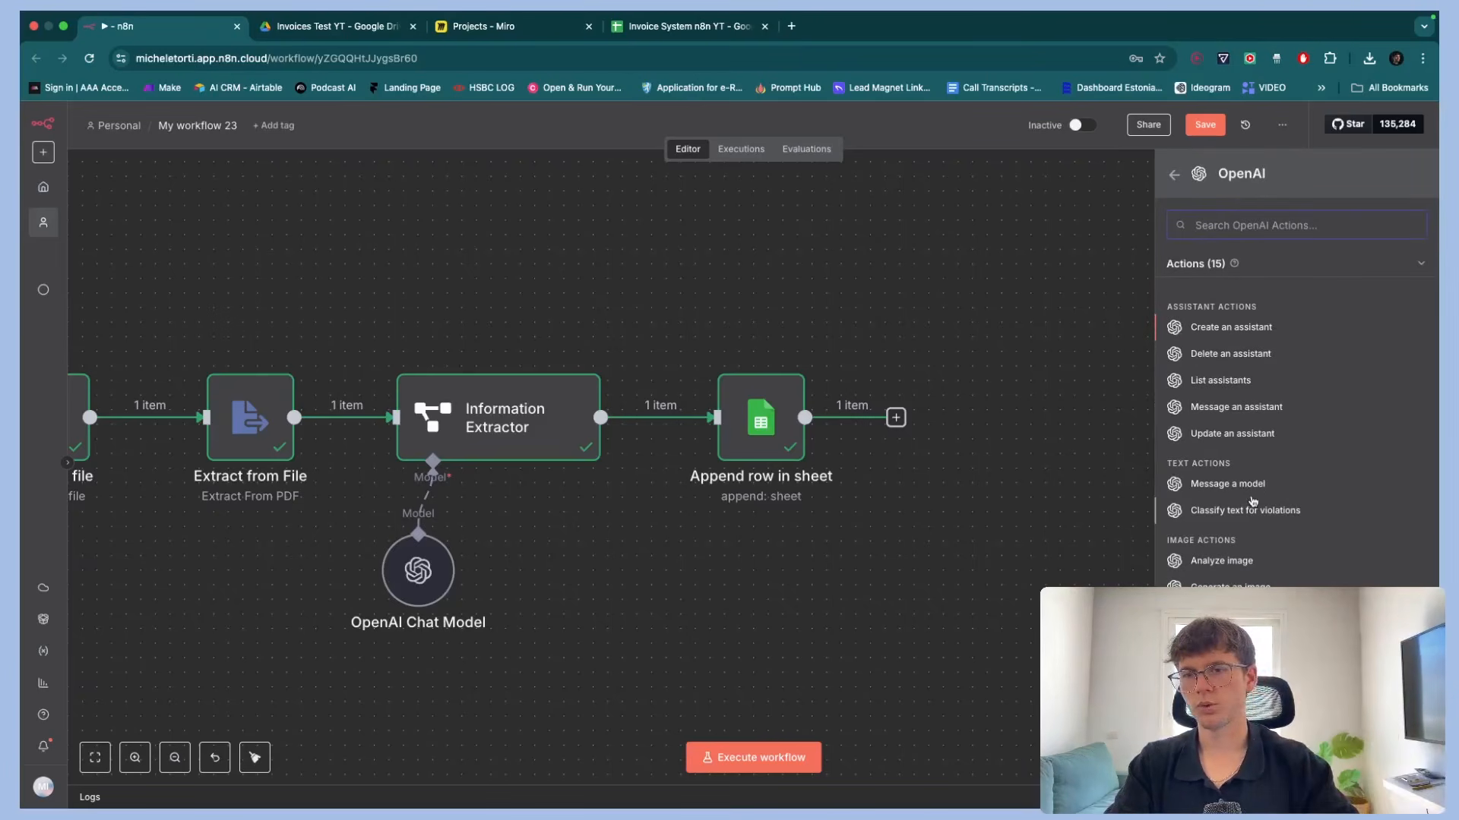
{"action": "left_click", "coordinate": [1227, 484]}
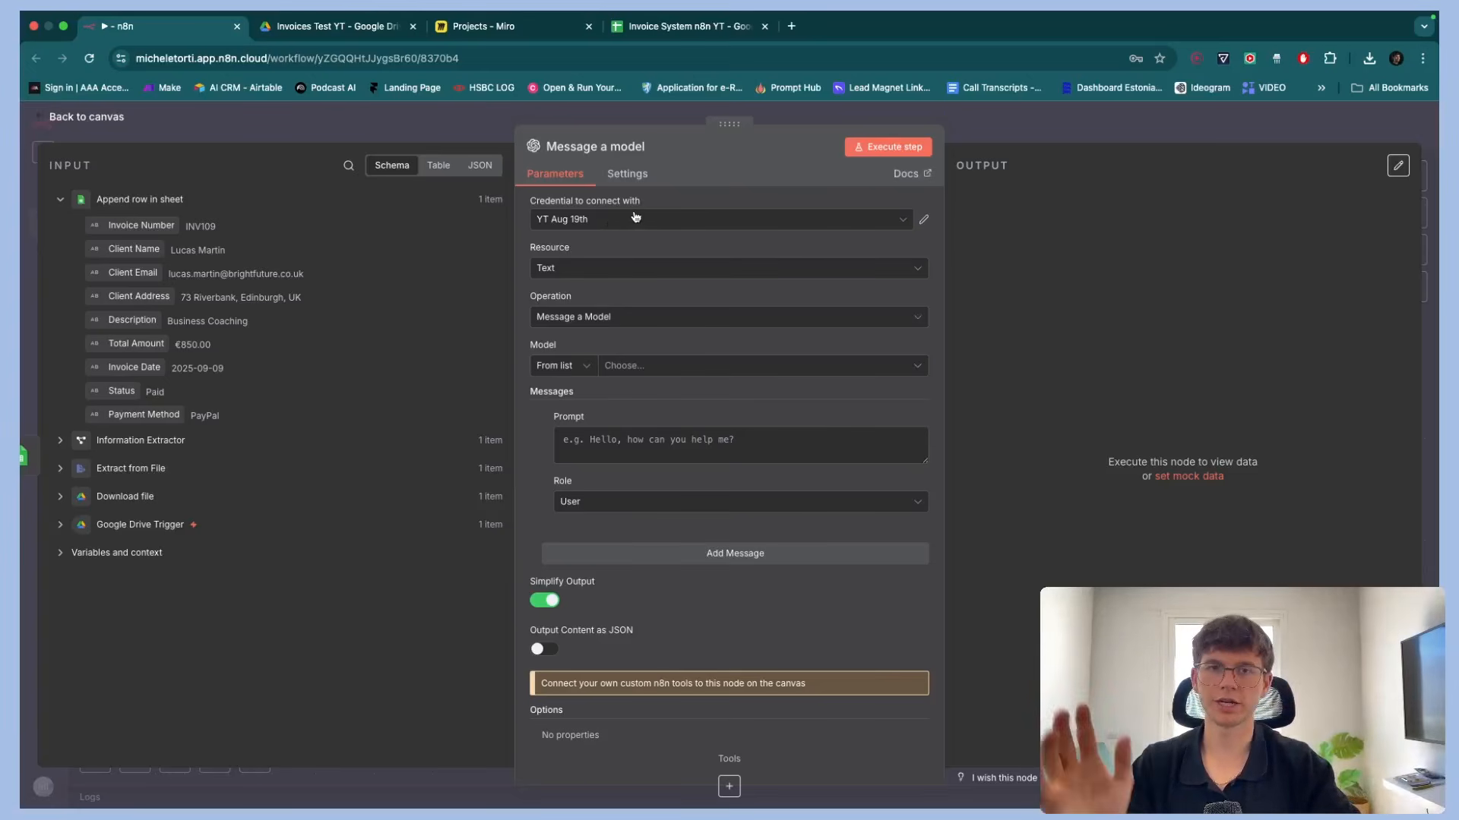
Set the node's model to GPT-4.1-MINI
{"action": "scroll", "coordinate": [545, 244], "scroll_direction": "up", "scroll_amount": 5}
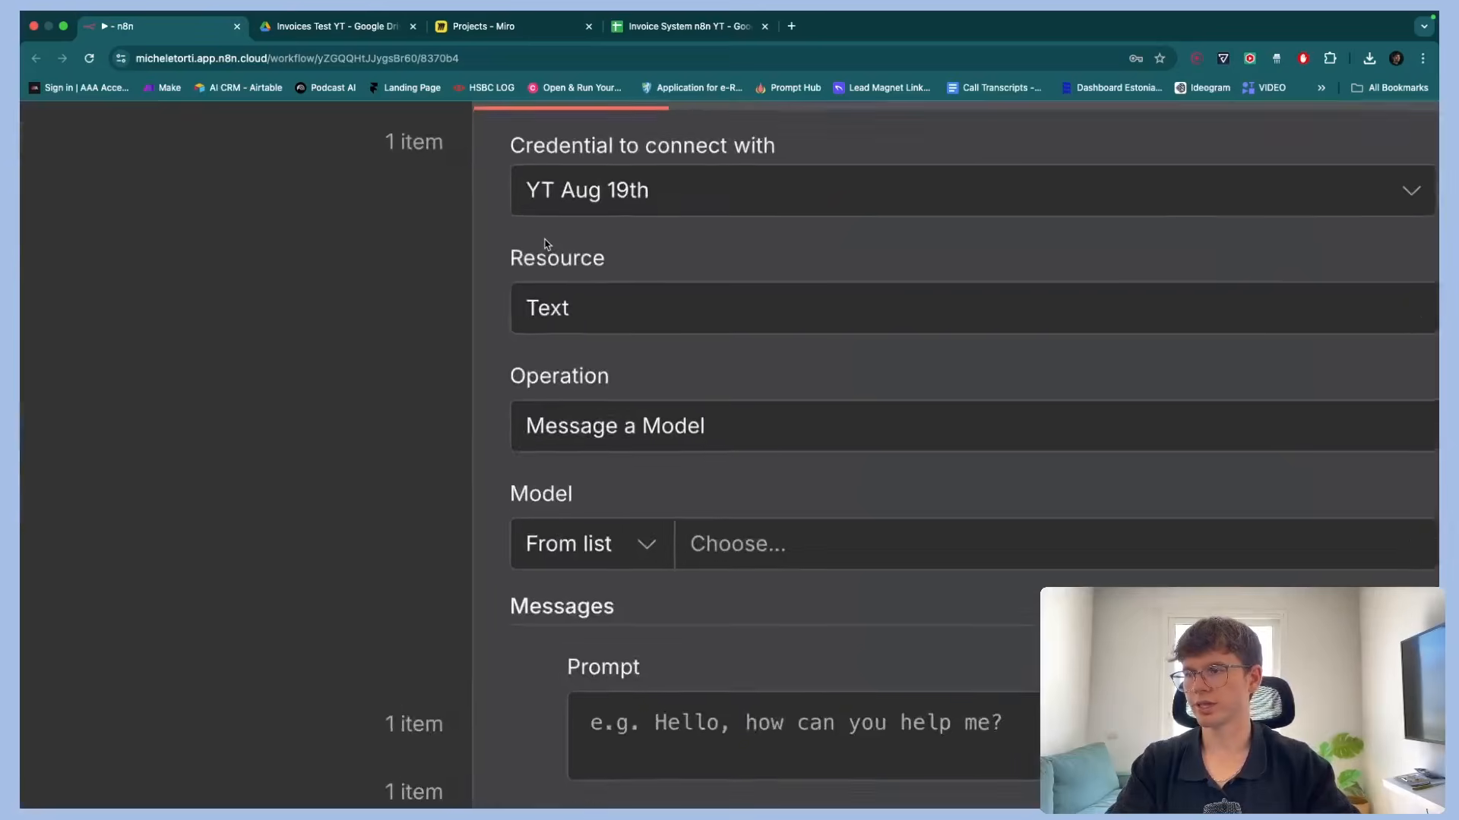
{"action": "scroll", "coordinate": [545, 244], "scroll_direction": "down", "scroll_amount": 4}
{"action": "scroll", "coordinate": [559, 306], "scroll_direction": "down", "scroll_amount": 1}
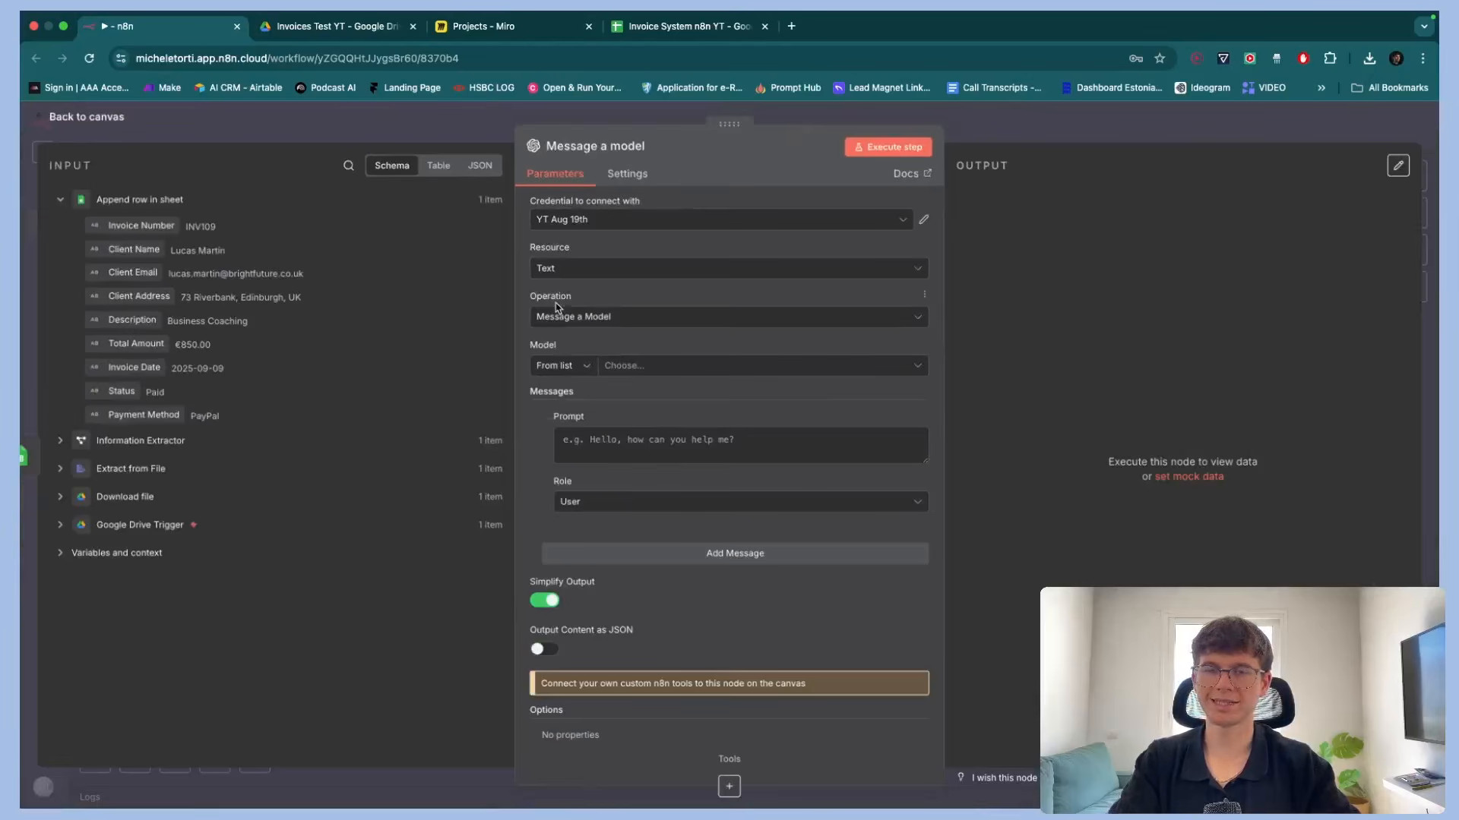
{"action": "left_click", "coordinate": [622, 367]}
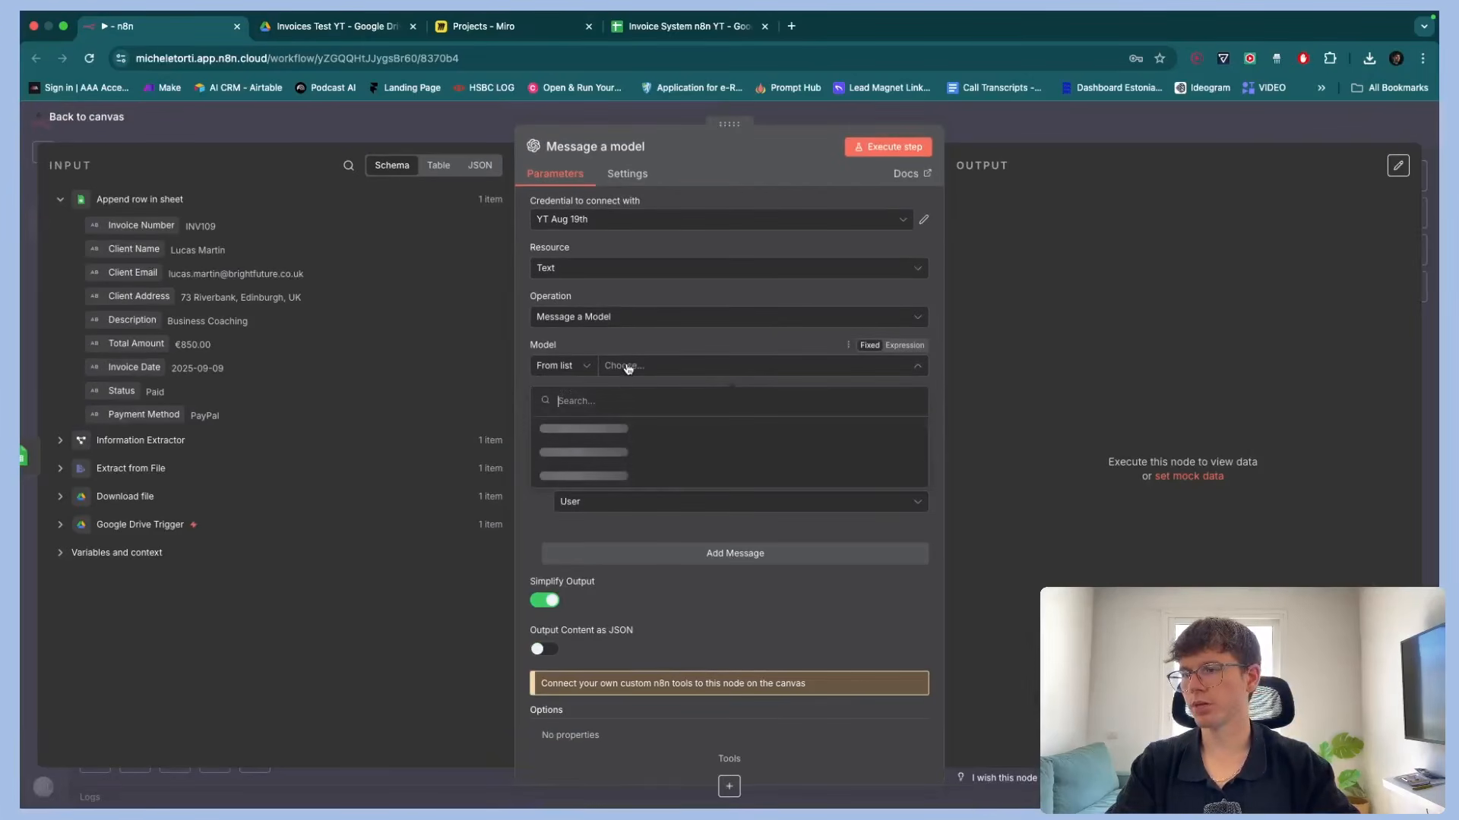
{"action": "type", "text": "4.1"}
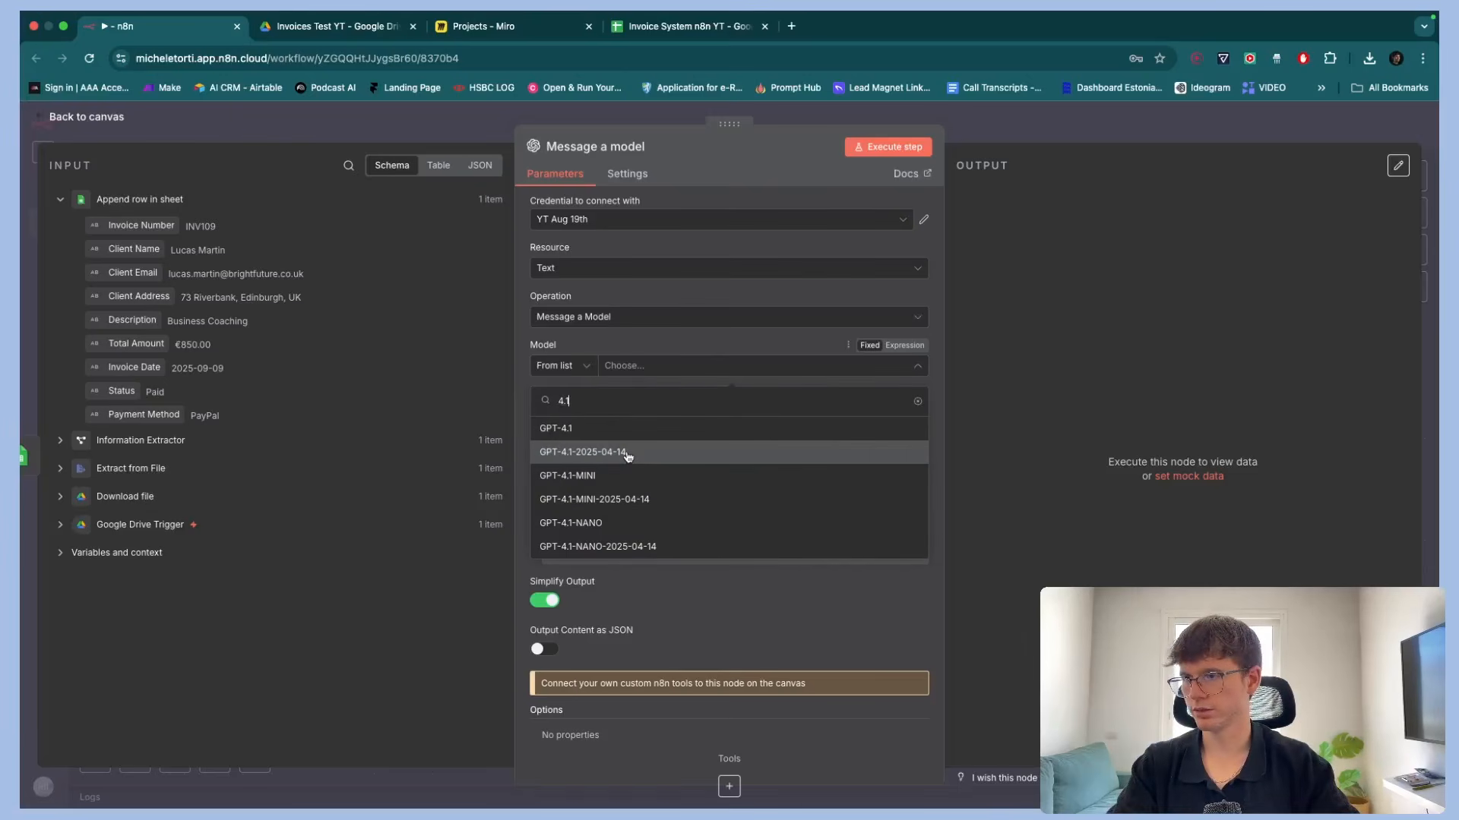
{"action": "left_click", "coordinate": [617, 471]}
{"action": "left_click", "coordinate": [615, 440]}
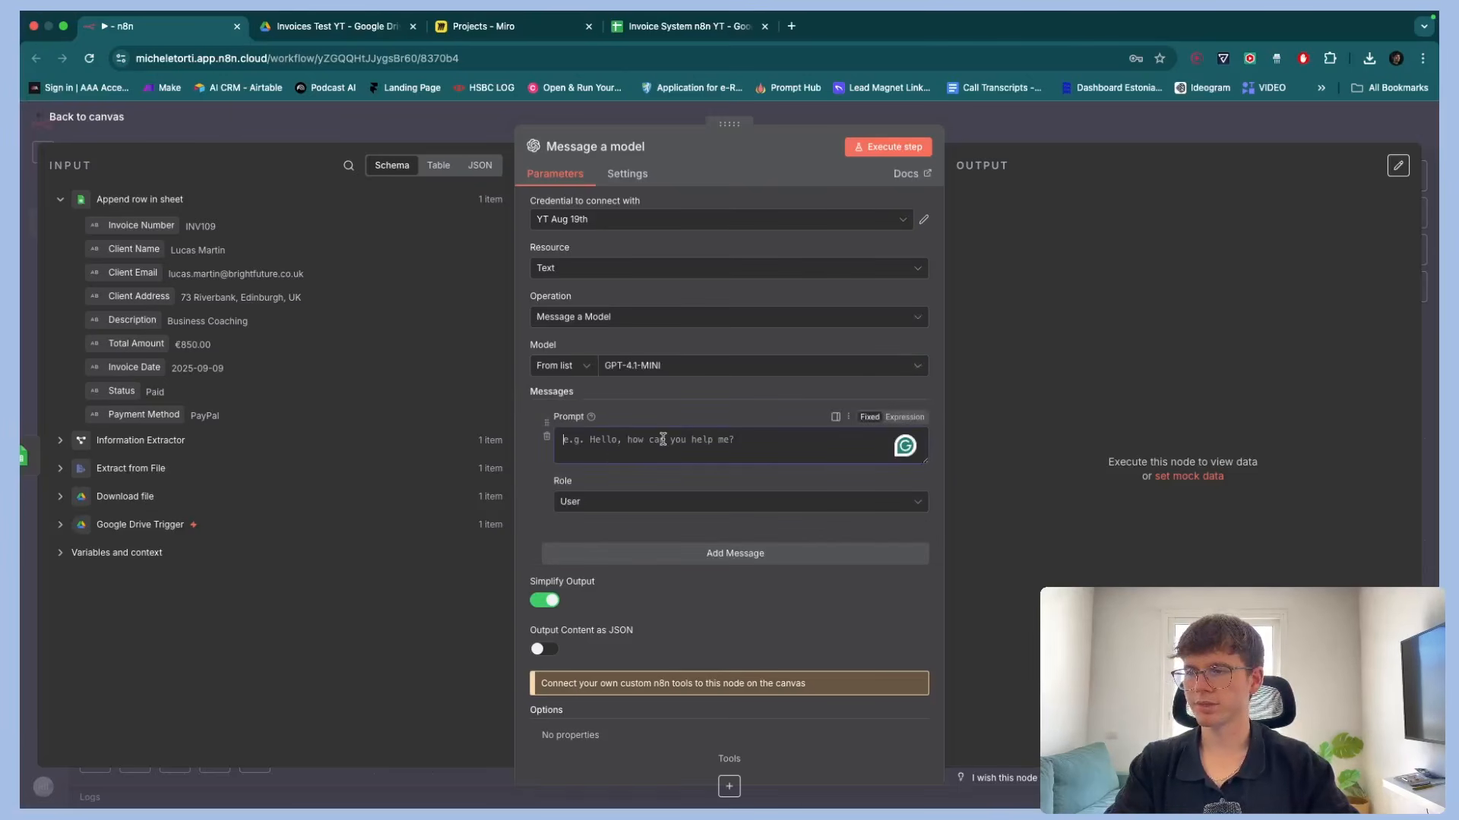
Set the first message's role to System and add a second message
{"action": "left_click", "coordinate": [628, 503]}
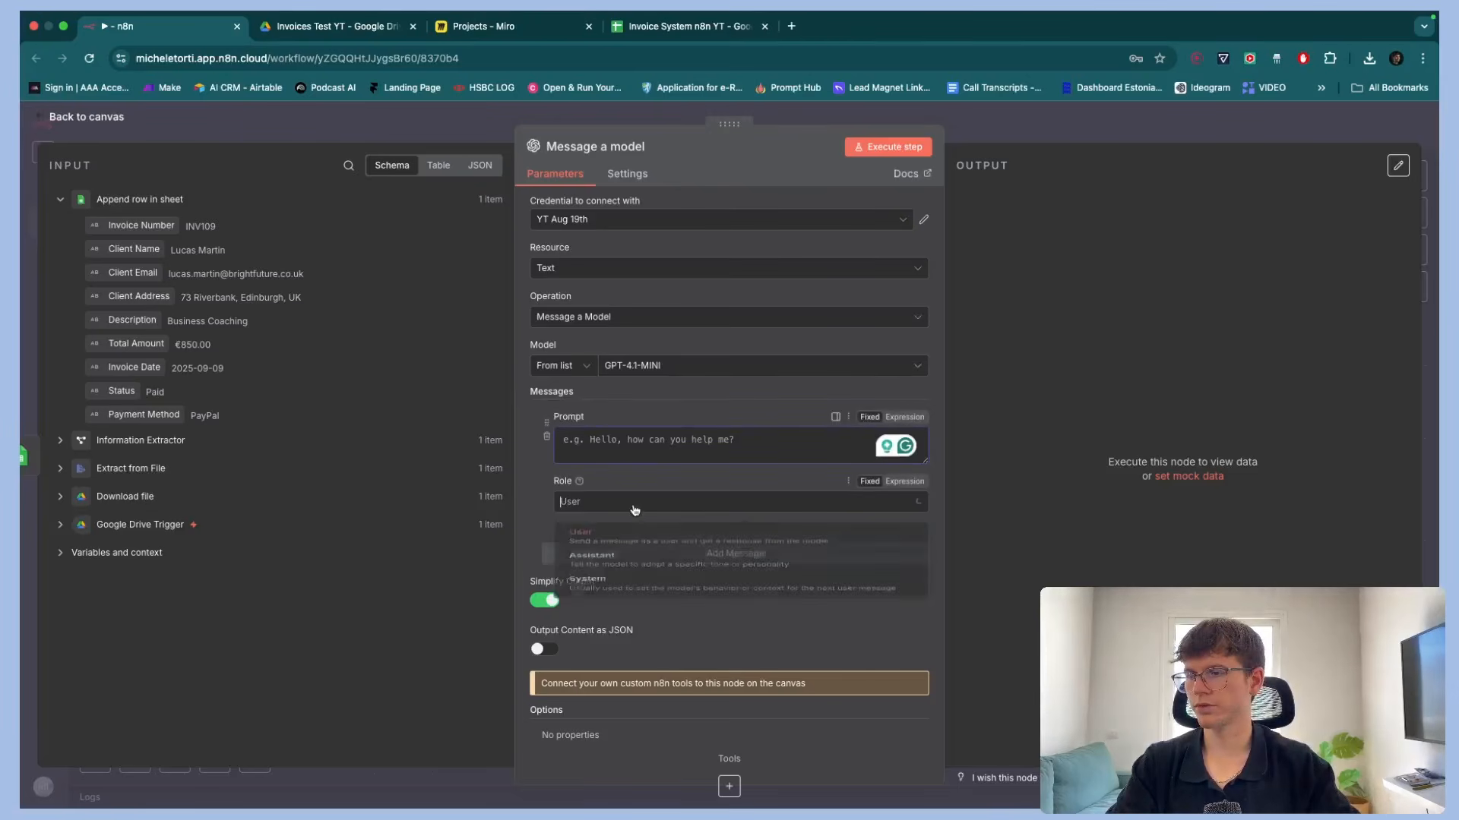
{"action": "left_click", "coordinate": [608, 610]}
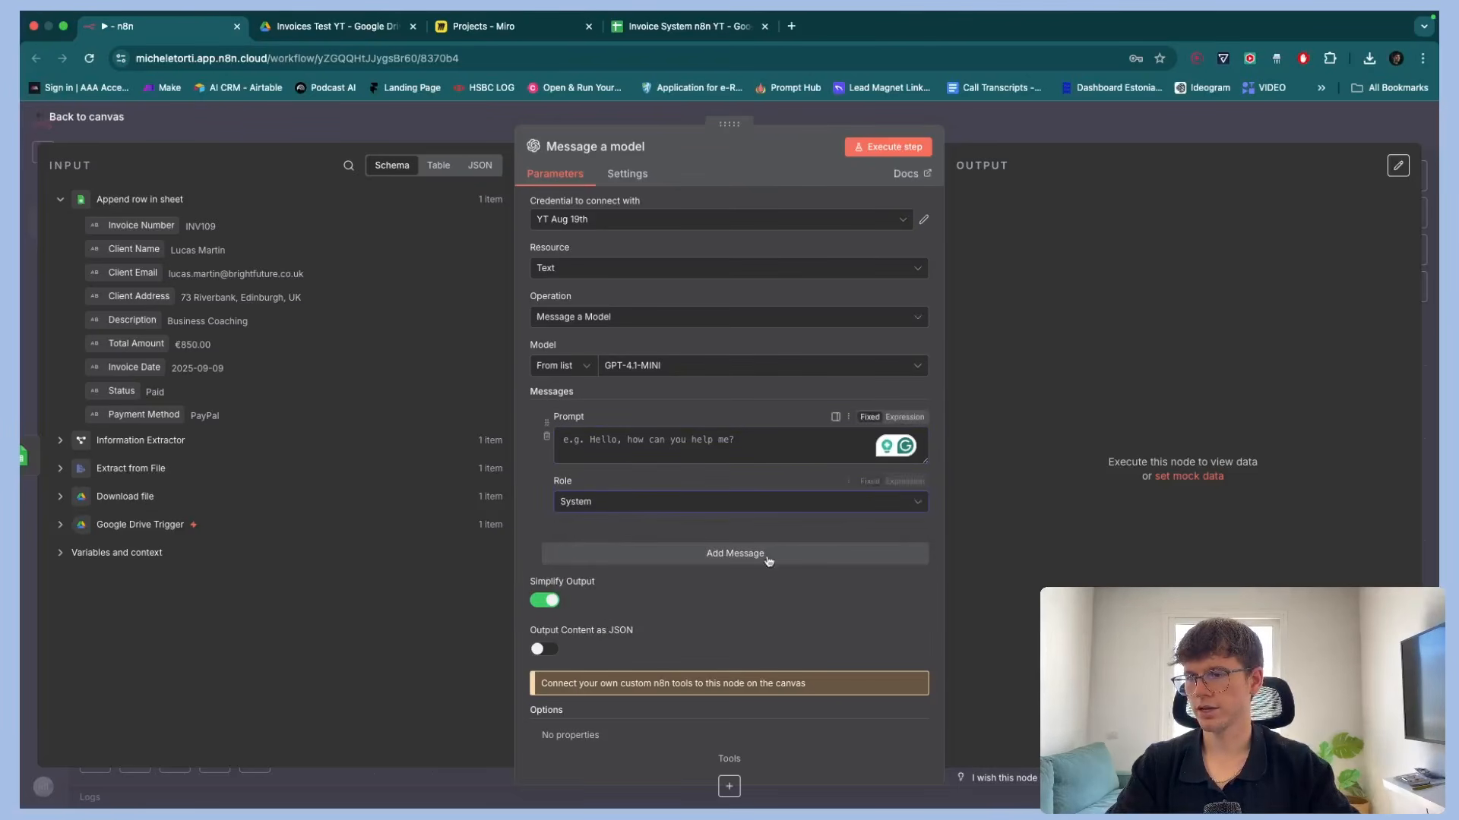
{"action": "left_click", "coordinate": [735, 553]}
{"action": "scroll", "coordinate": [738, 579], "scroll_direction": "down", "scroll_amount": 2}
{"action": "scroll", "coordinate": [657, 568], "scroll_direction": "up", "scroll_amount": 2}
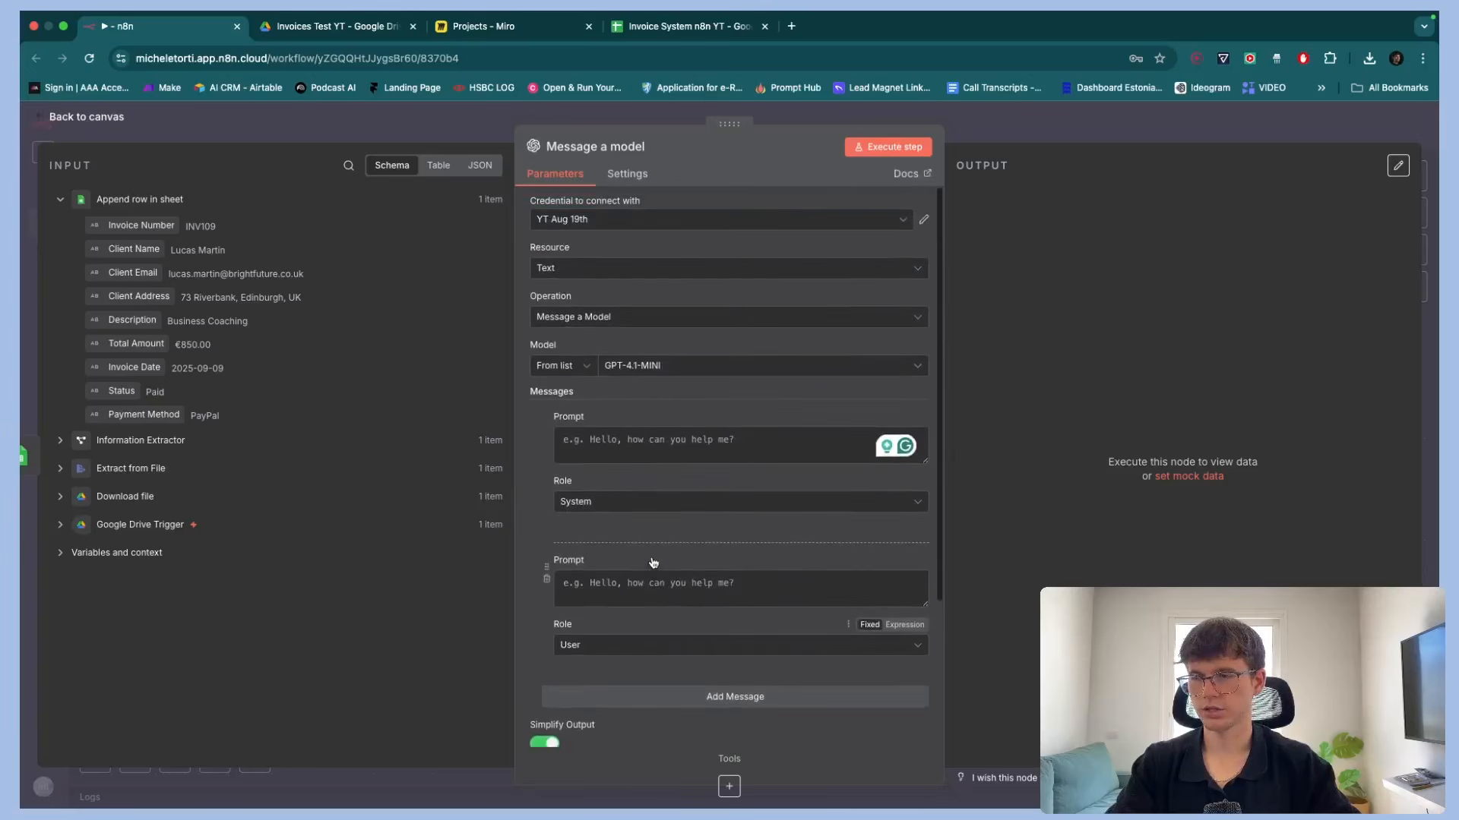
Paste the system prompt for a billing-team email with subjectLine and EmailBody JSON output into the first message as an expression
{"action": "left_click", "coordinate": [904, 417]}
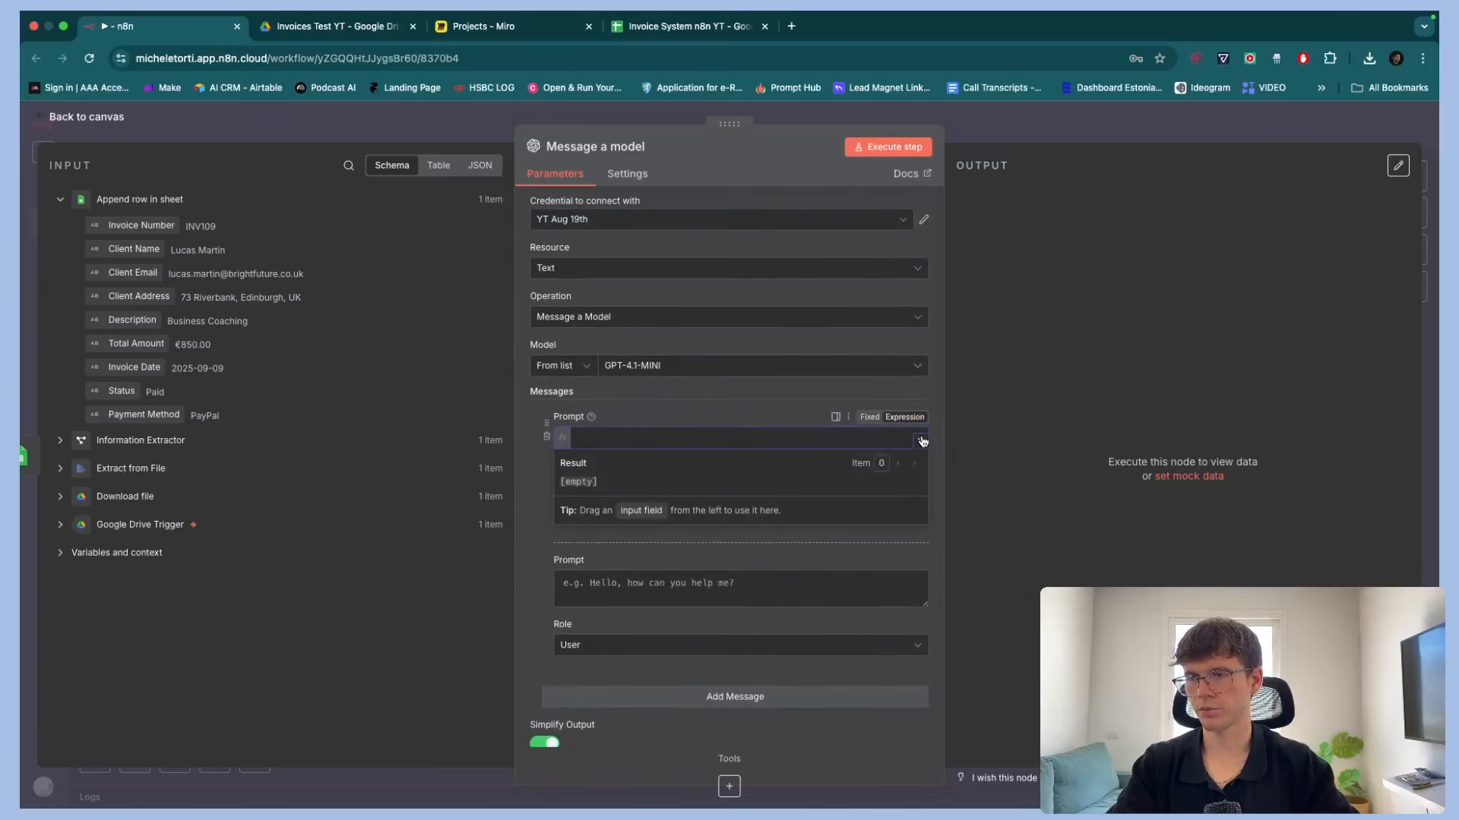
{"action": "left_click", "coordinate": [920, 453]}
{"action": "key", "text": "super+v"}
{"action": "scroll", "coordinate": [701, 302], "scroll_direction": "up", "scroll_amount": 5}
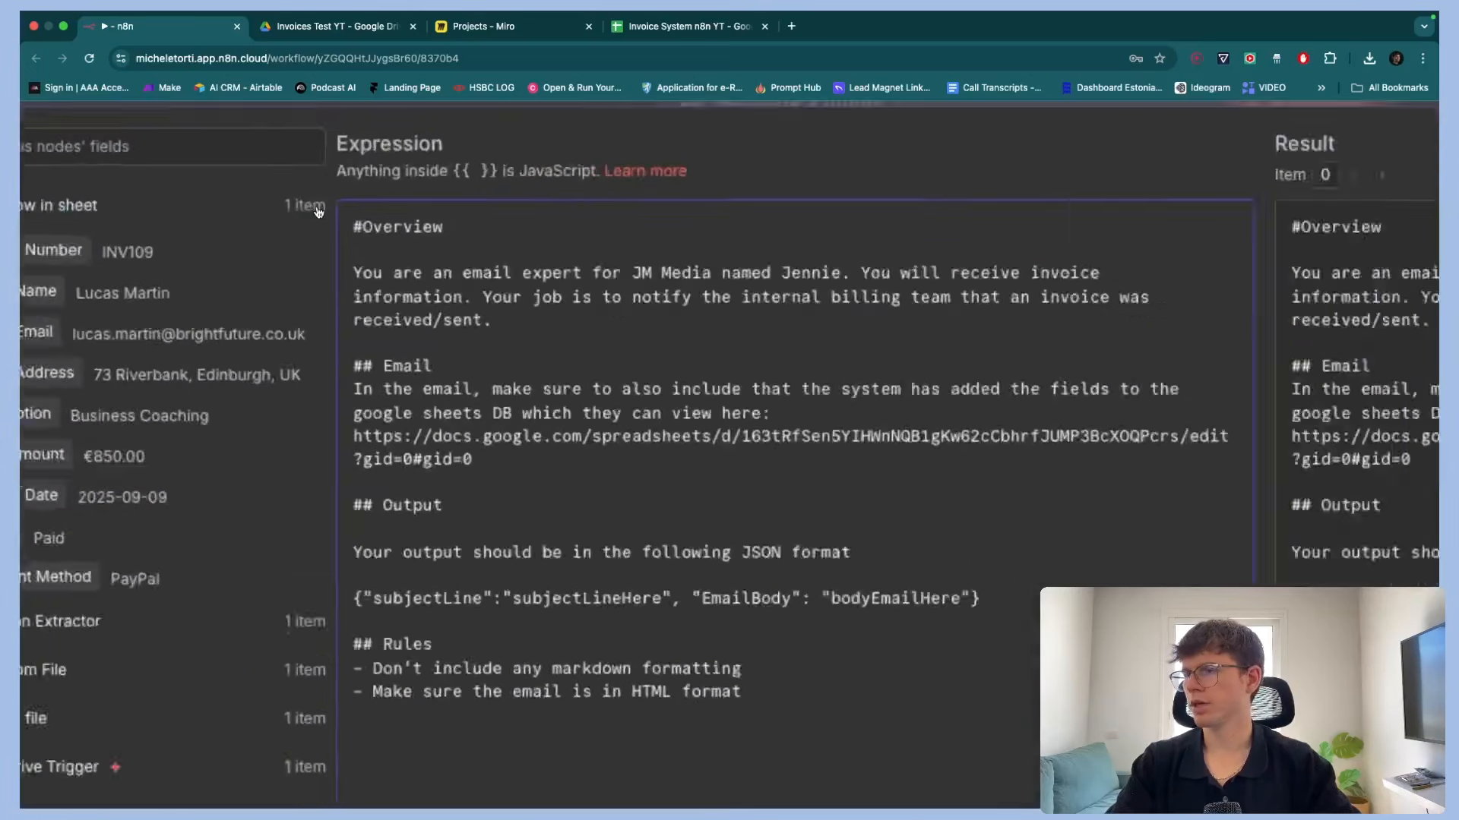
{"action": "scroll", "coordinate": [701, 301], "scroll_direction": "right", "scroll_amount": 1}
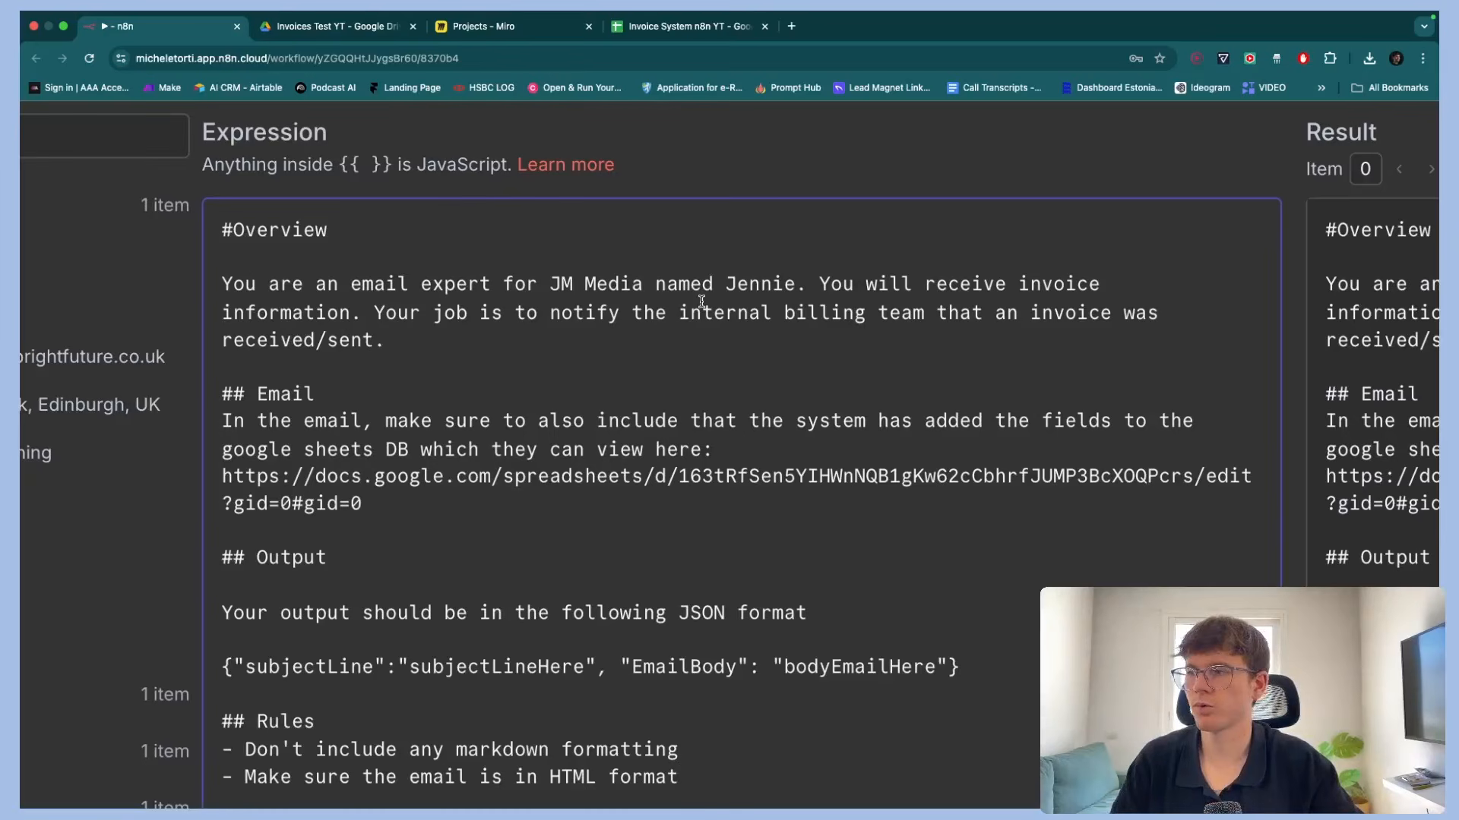
{"action": "scroll", "coordinate": [701, 301], "scroll_direction": "down", "scroll_amount": 5}
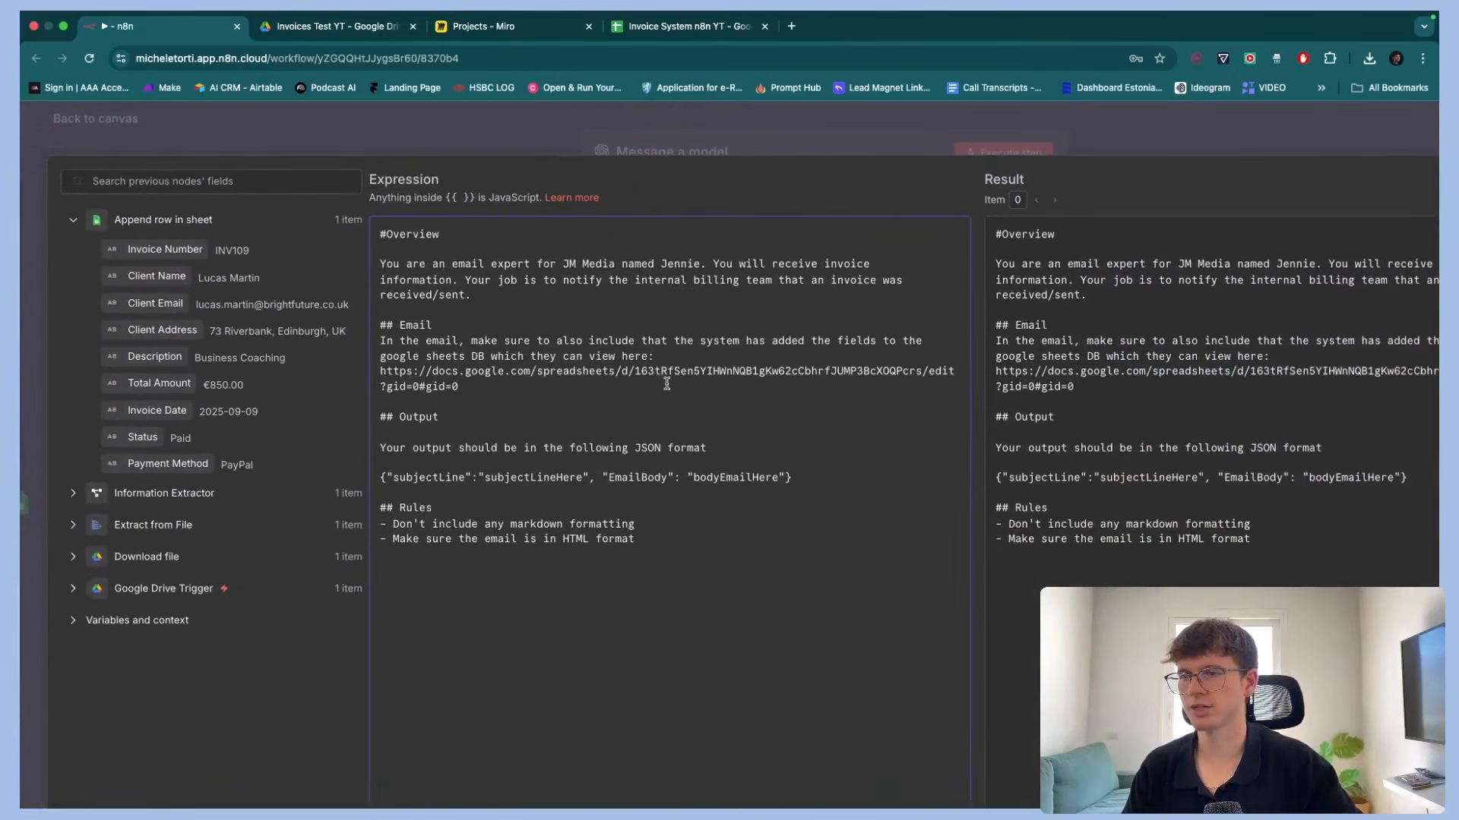
Delete the old Google Sheets URL from the prompt's Email section
{"action": "left_click_drag", "start_coordinate": [519, 390], "coordinate": [377, 371]}
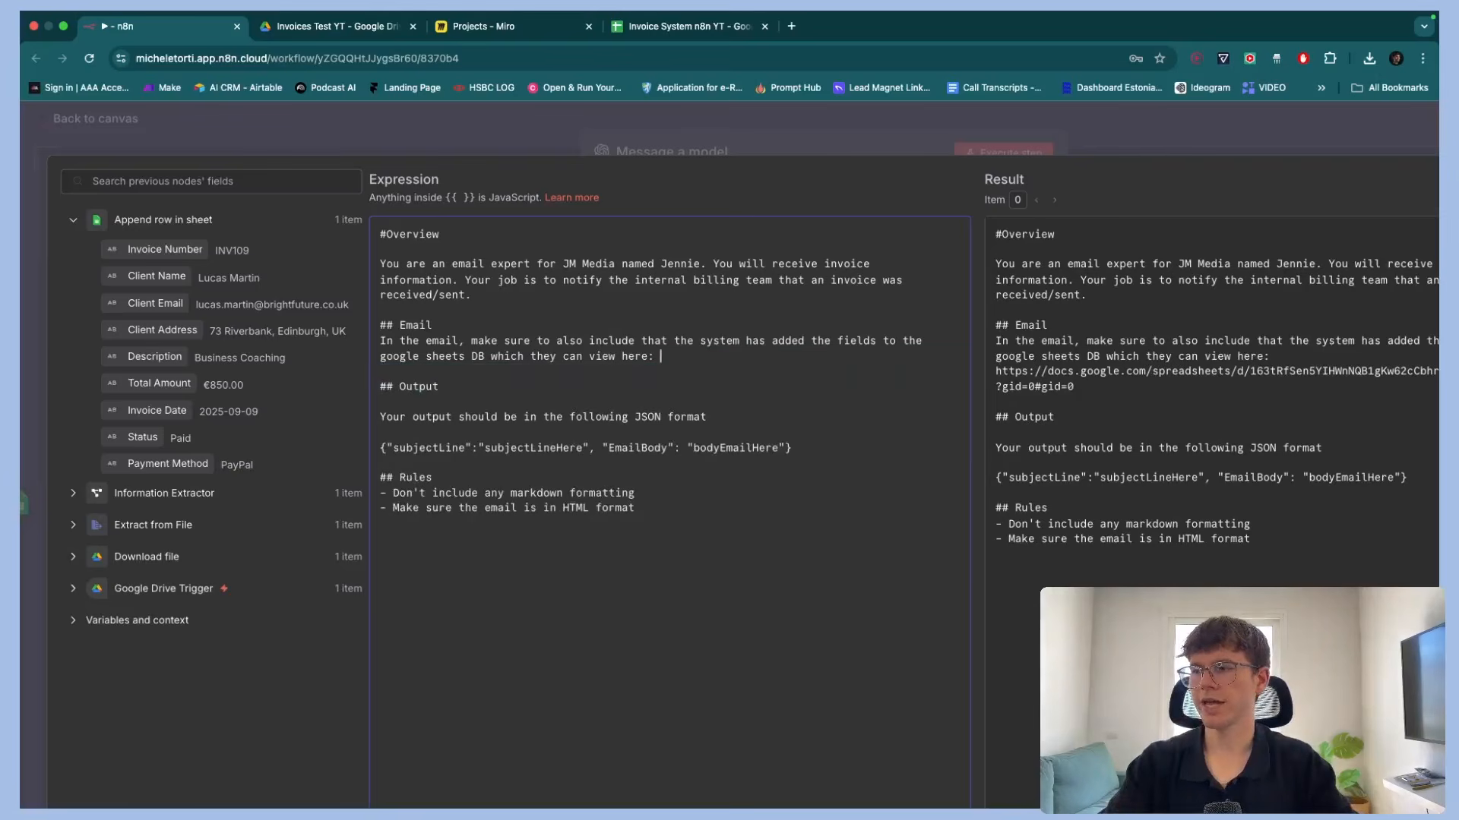
{"action": "key", "text": "BackSpace"}
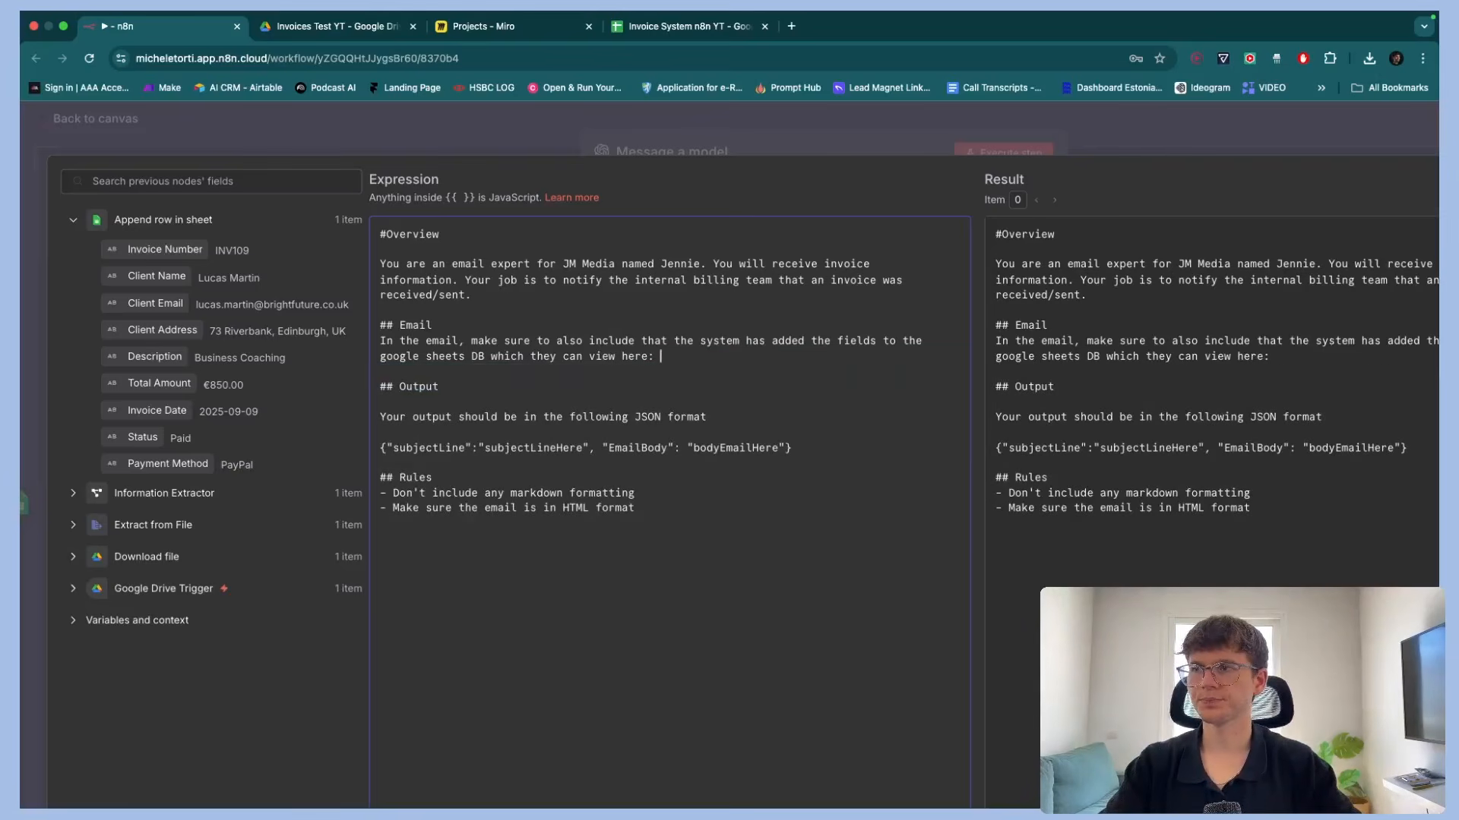
Share the Invoice System n8n YT spreadsheet with anyone with the link and copy its link
{"action": "left_click", "coordinate": [683, 28]}
{"action": "left_click", "coordinate": [1342, 125]}
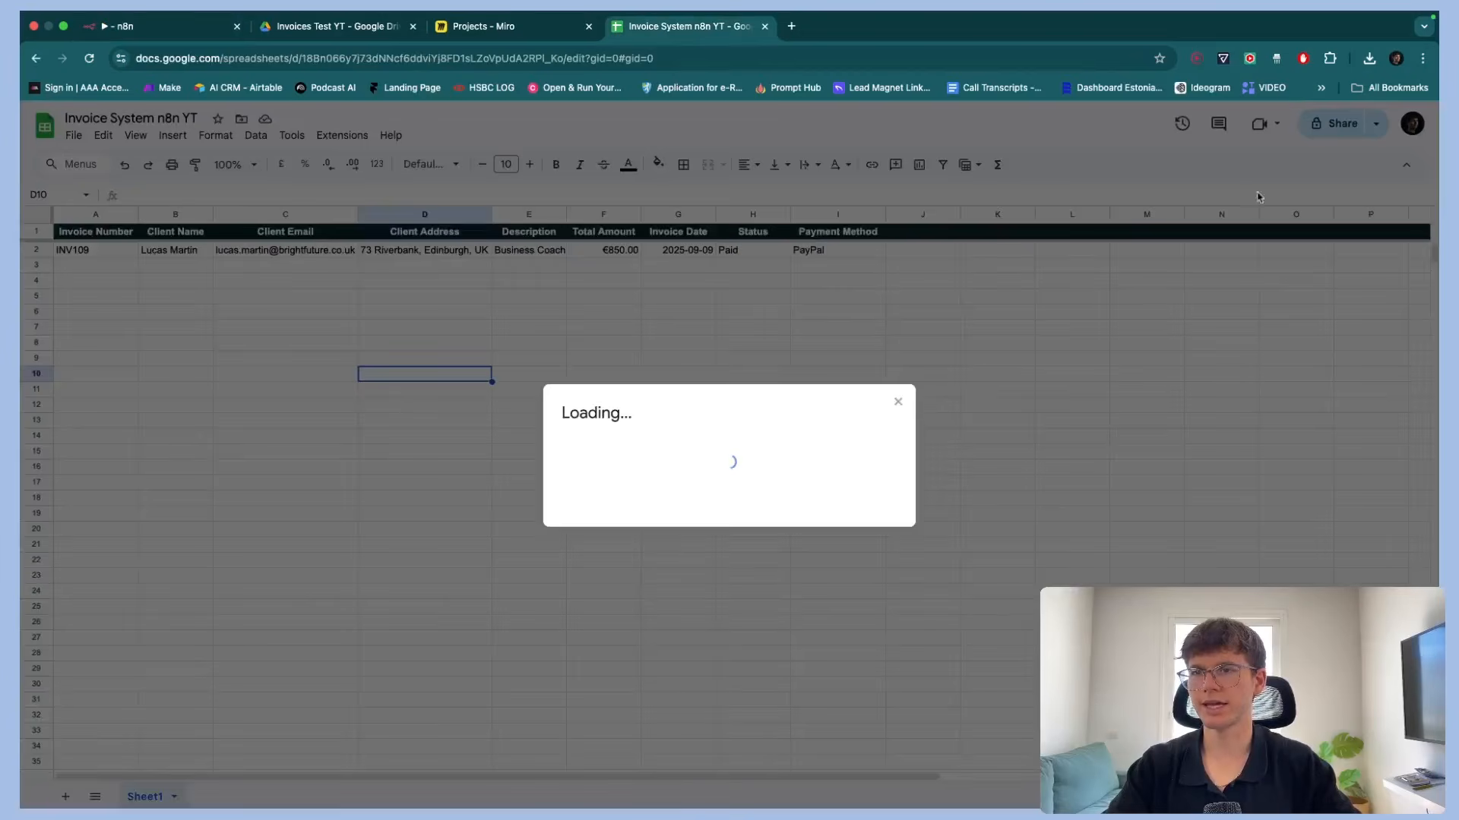
{"action": "left_click", "coordinate": [608, 519]}
{"action": "left_click", "coordinate": [622, 587]}
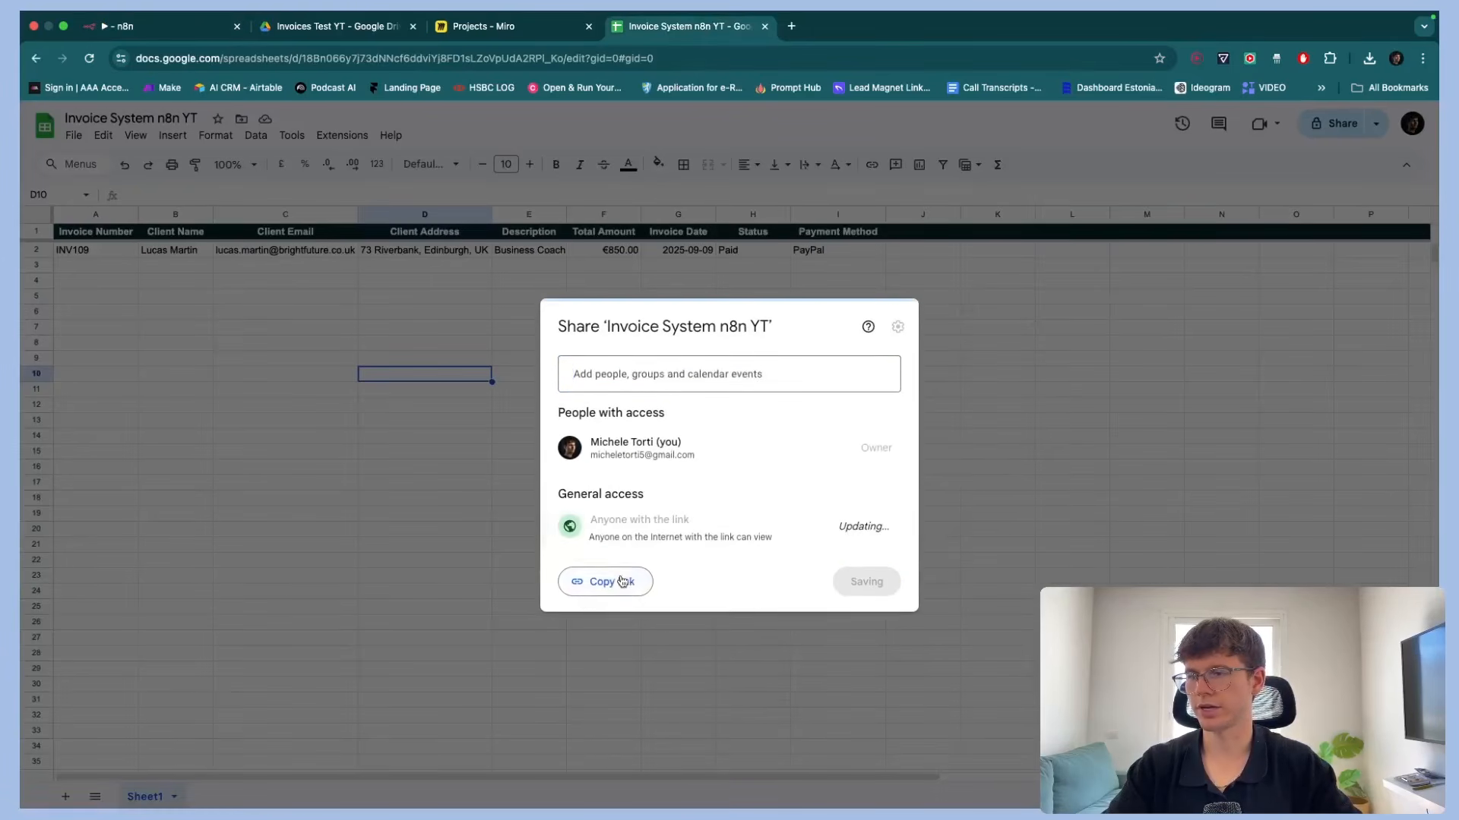
{"action": "left_click", "coordinate": [622, 582]}
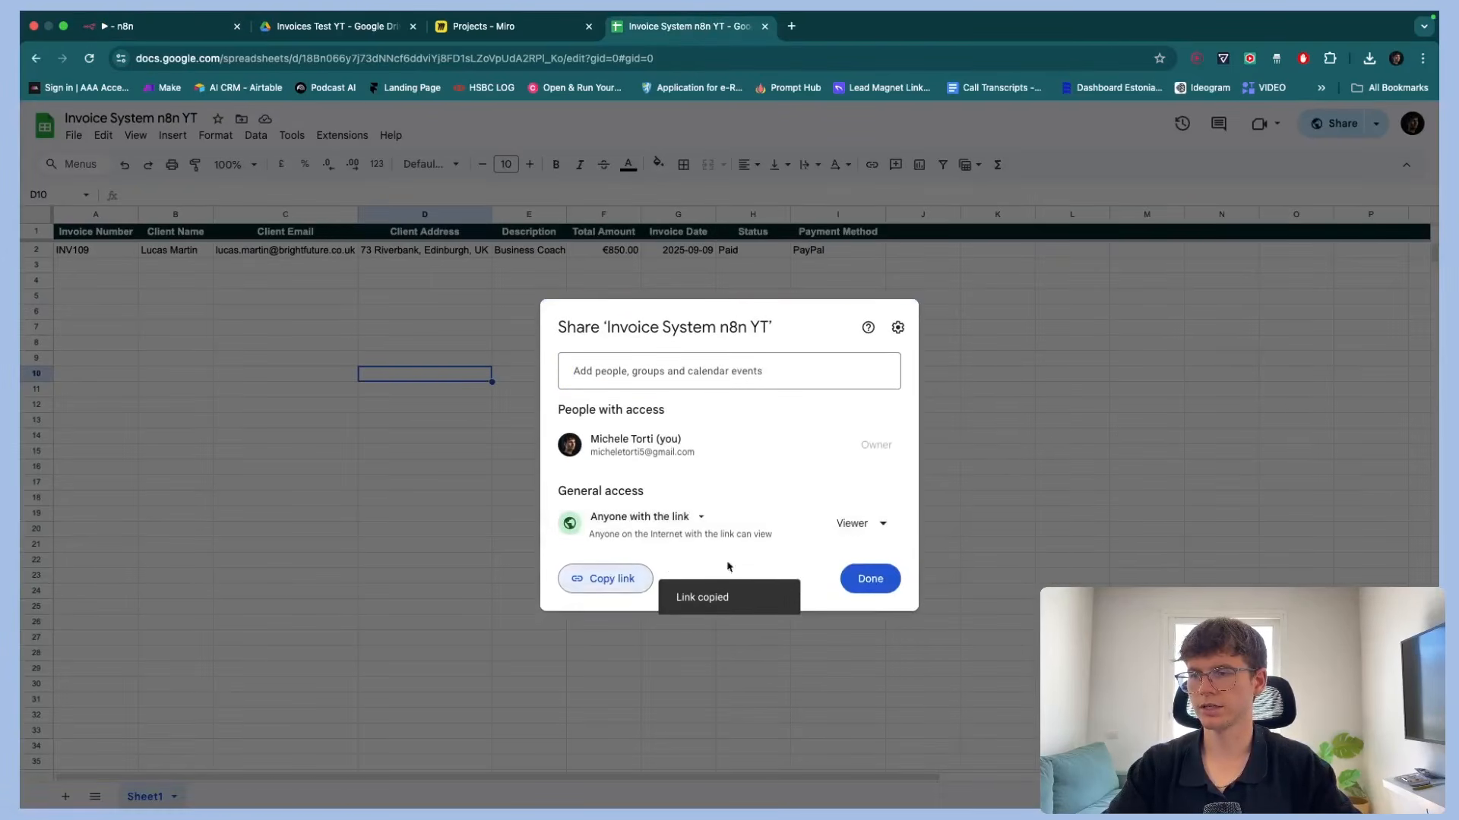
{"action": "left_click", "coordinate": [870, 579]}
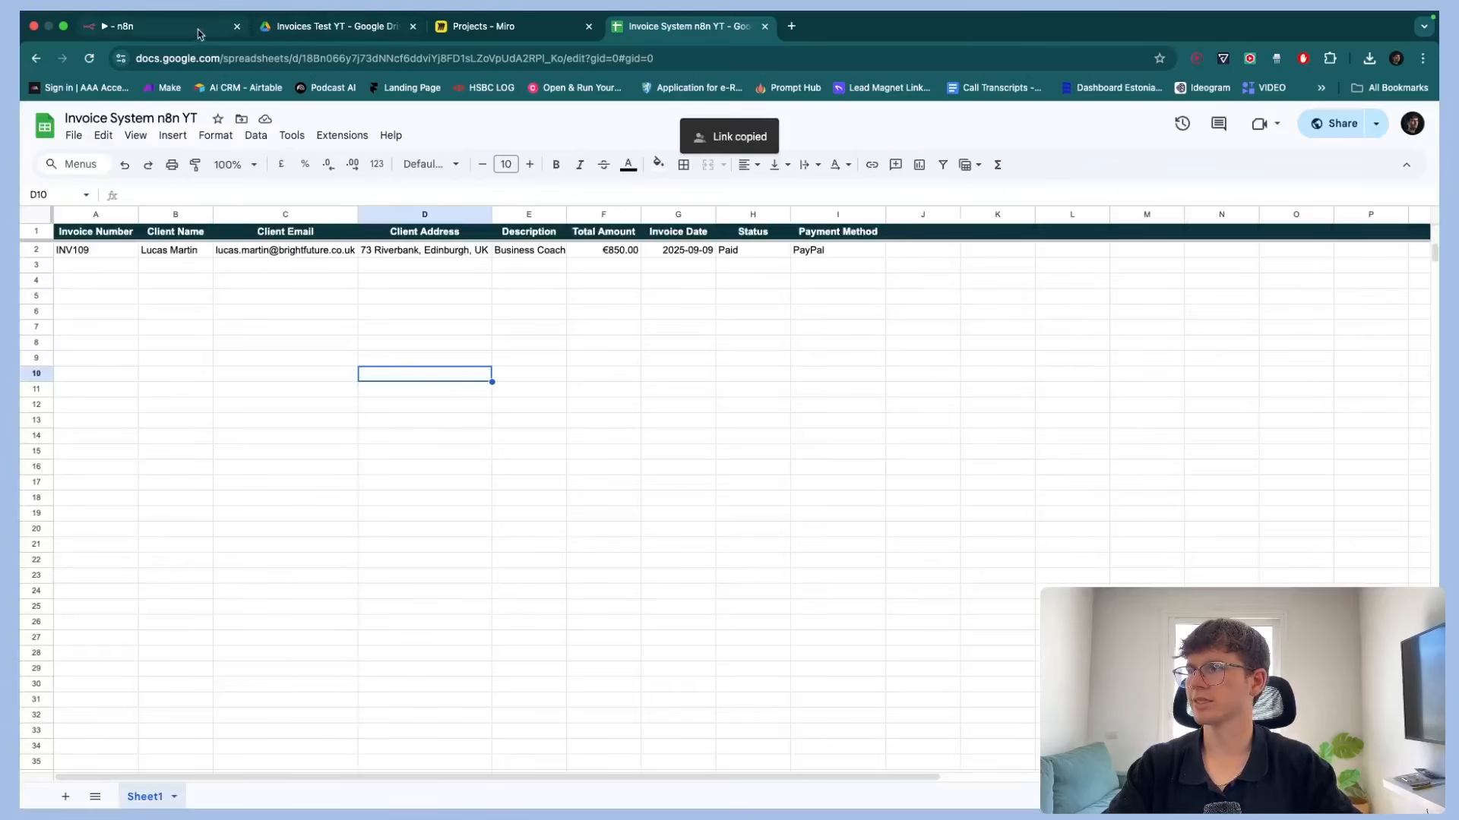
Paste the spreadsheet link into the prompt's Email section
{"action": "left_click", "coordinate": [199, 33]}
{"action": "key", "text": "super+v"}
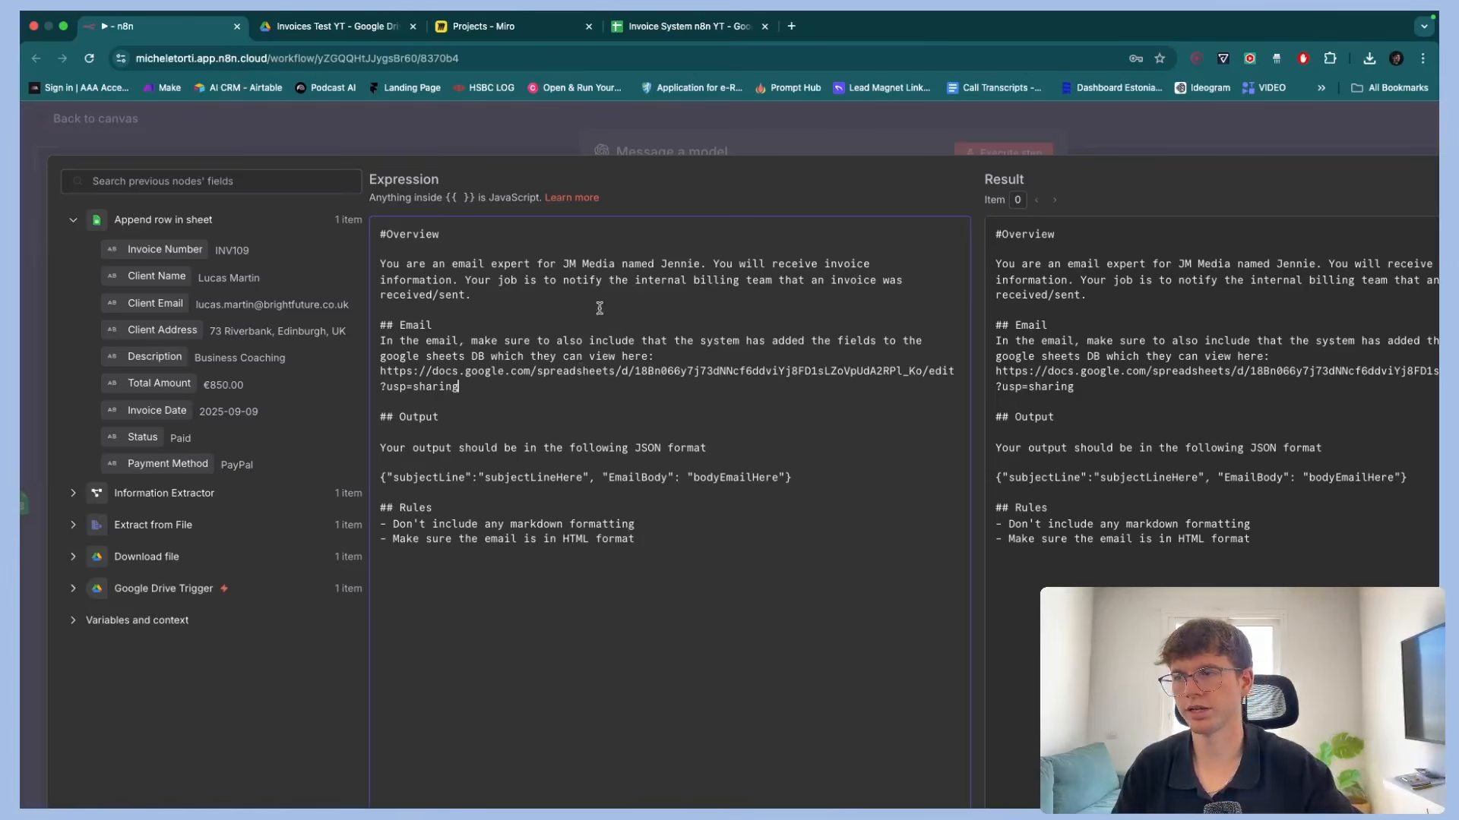
{"action": "scroll", "coordinate": [576, 359], "scroll_direction": "down", "scroll_amount": 2}
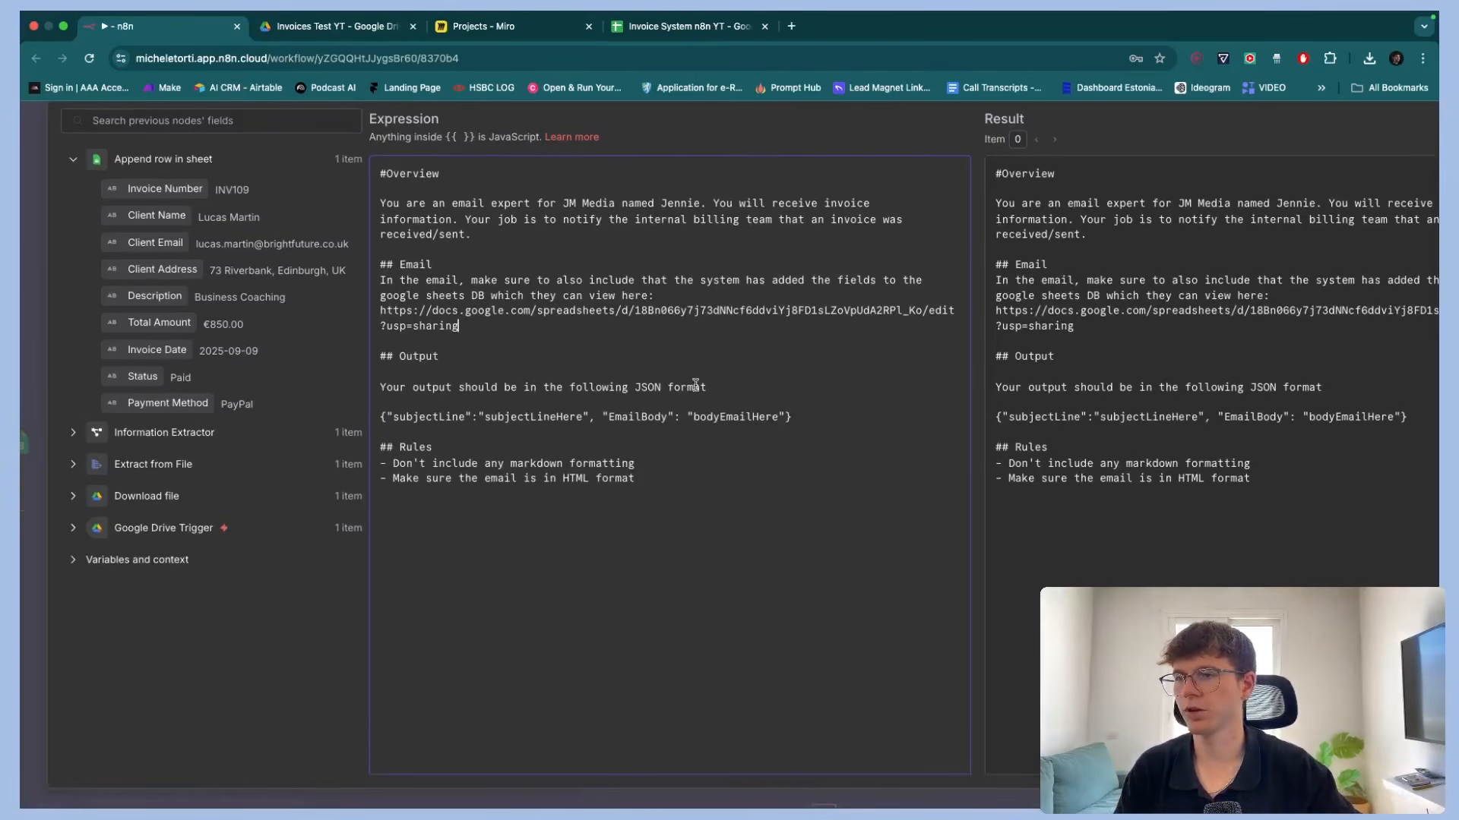
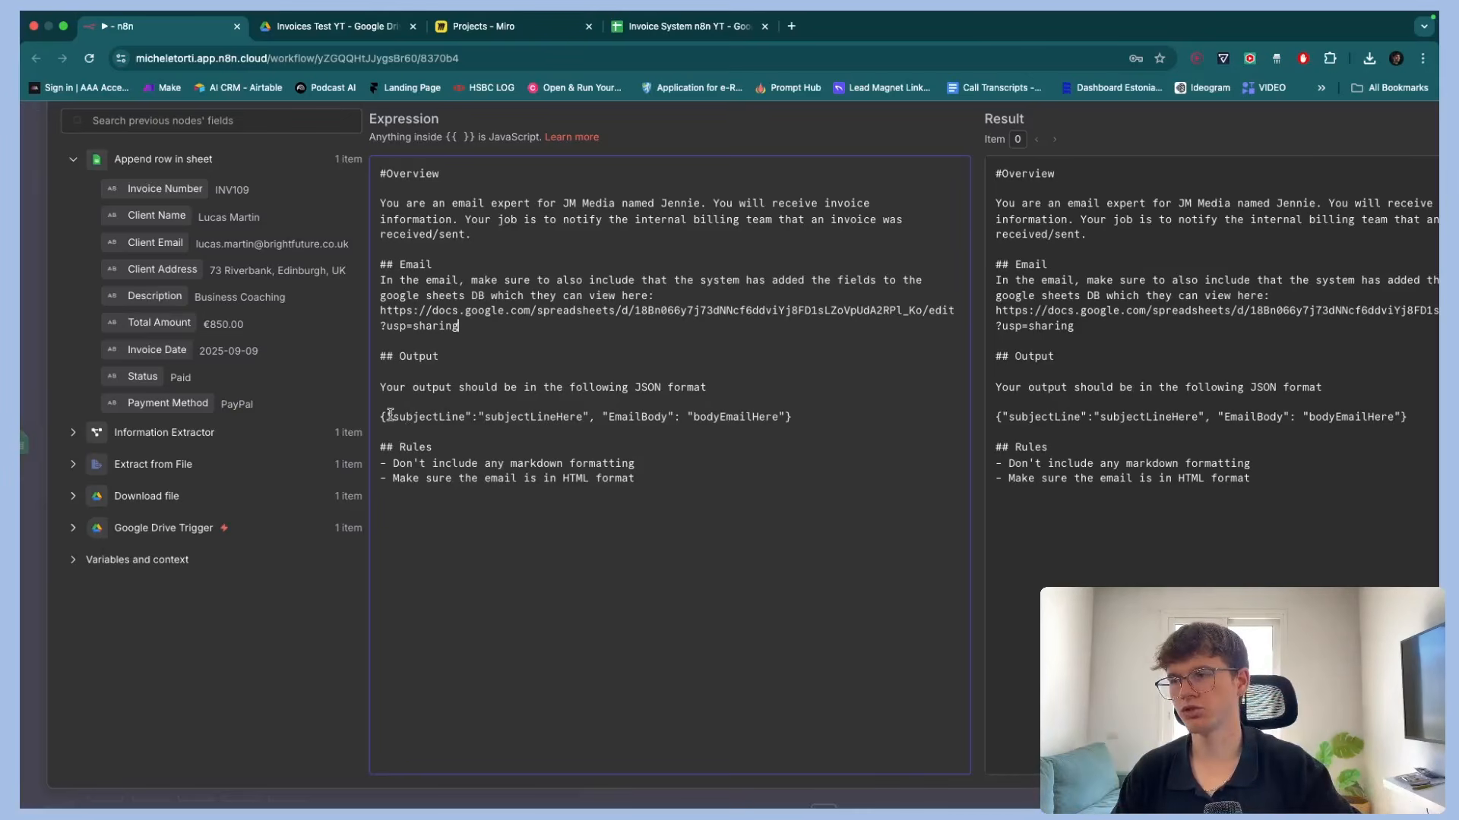
Review the system prompt's JSON output format and rules, then close the expression editor
{"action": "left_click_drag", "start_coordinate": [380, 416], "coordinate": [941, 414]}
{"action": "left_click", "coordinate": [892, 423]}
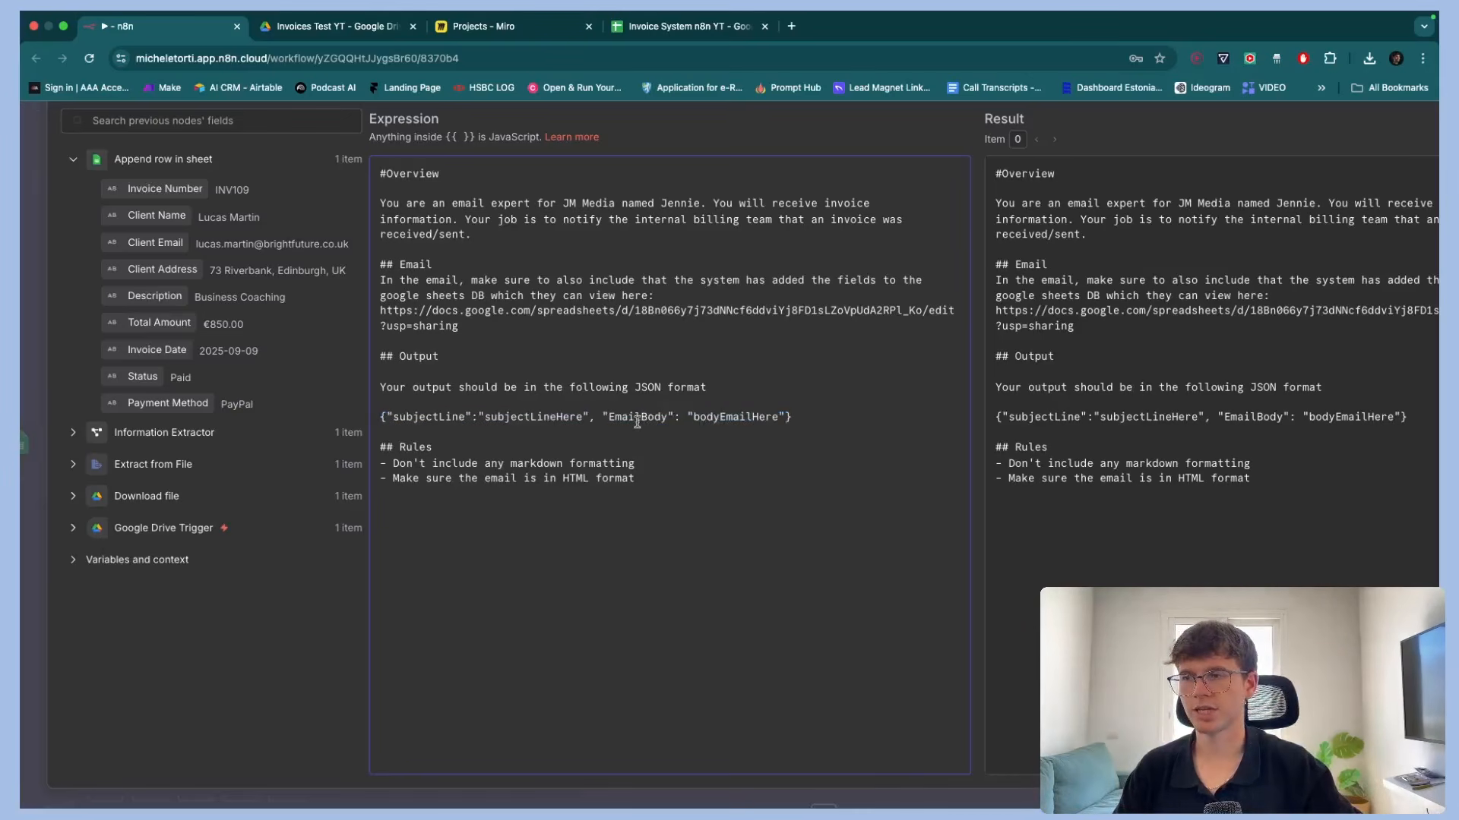
{"action": "left_click_drag", "start_coordinate": [622, 417], "coordinate": [666, 416]}
{"action": "left_click_drag", "start_coordinate": [407, 416], "coordinate": [464, 416]}
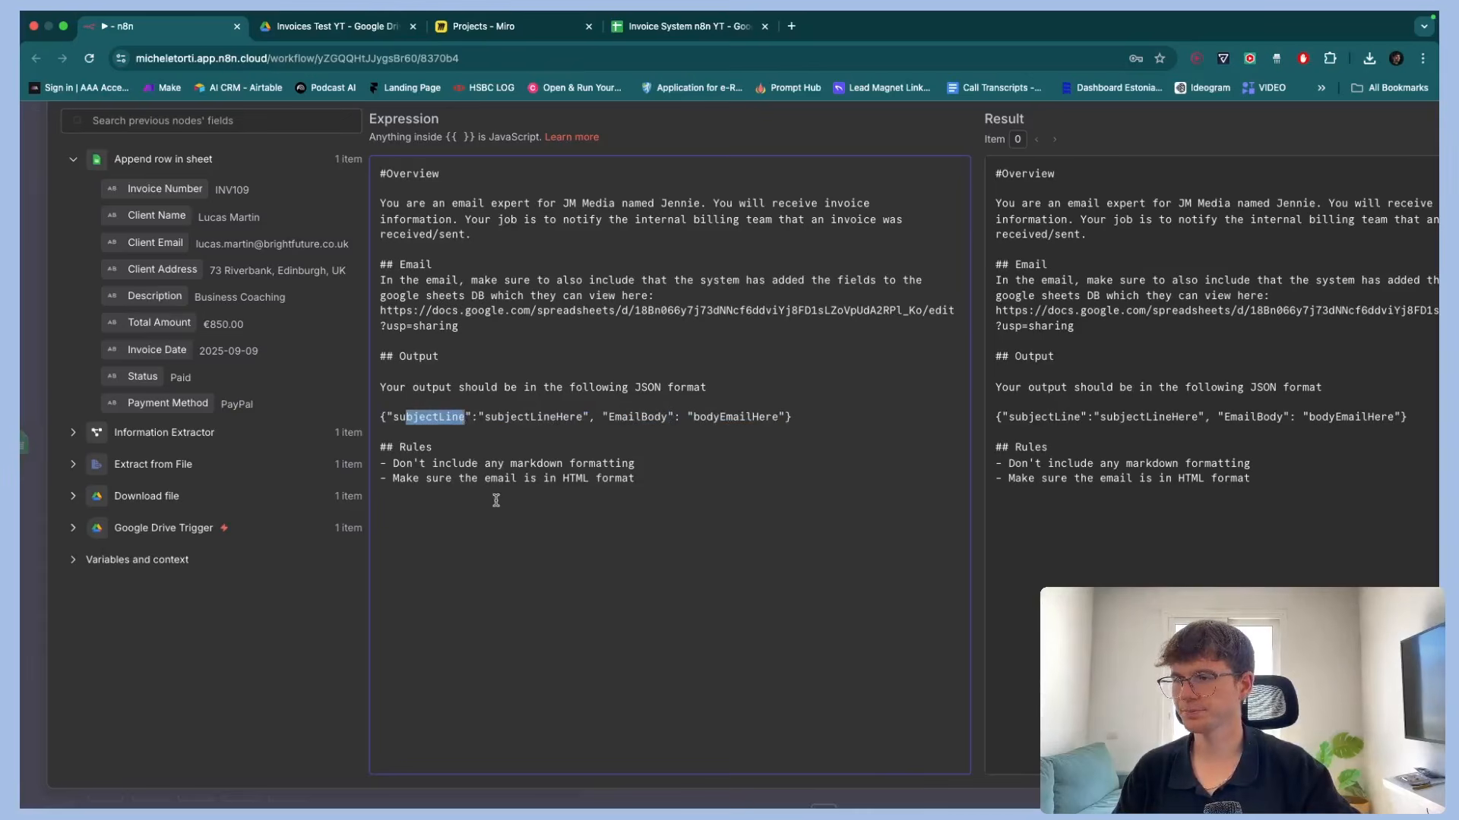
{"action": "left_click", "coordinate": [466, 461]}
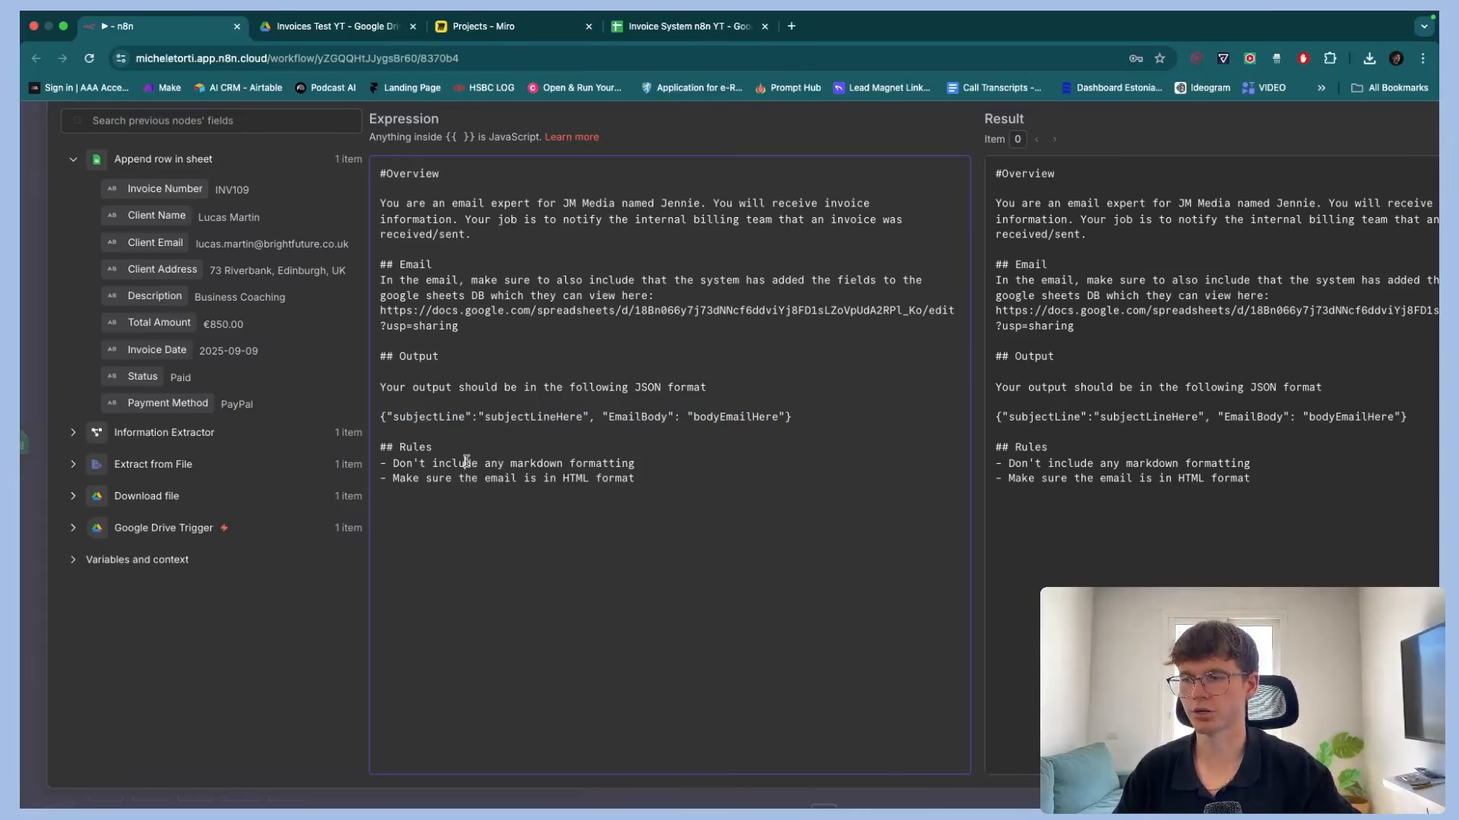
{"action": "left_click_drag", "start_coordinate": [465, 463], "coordinate": [572, 464]}
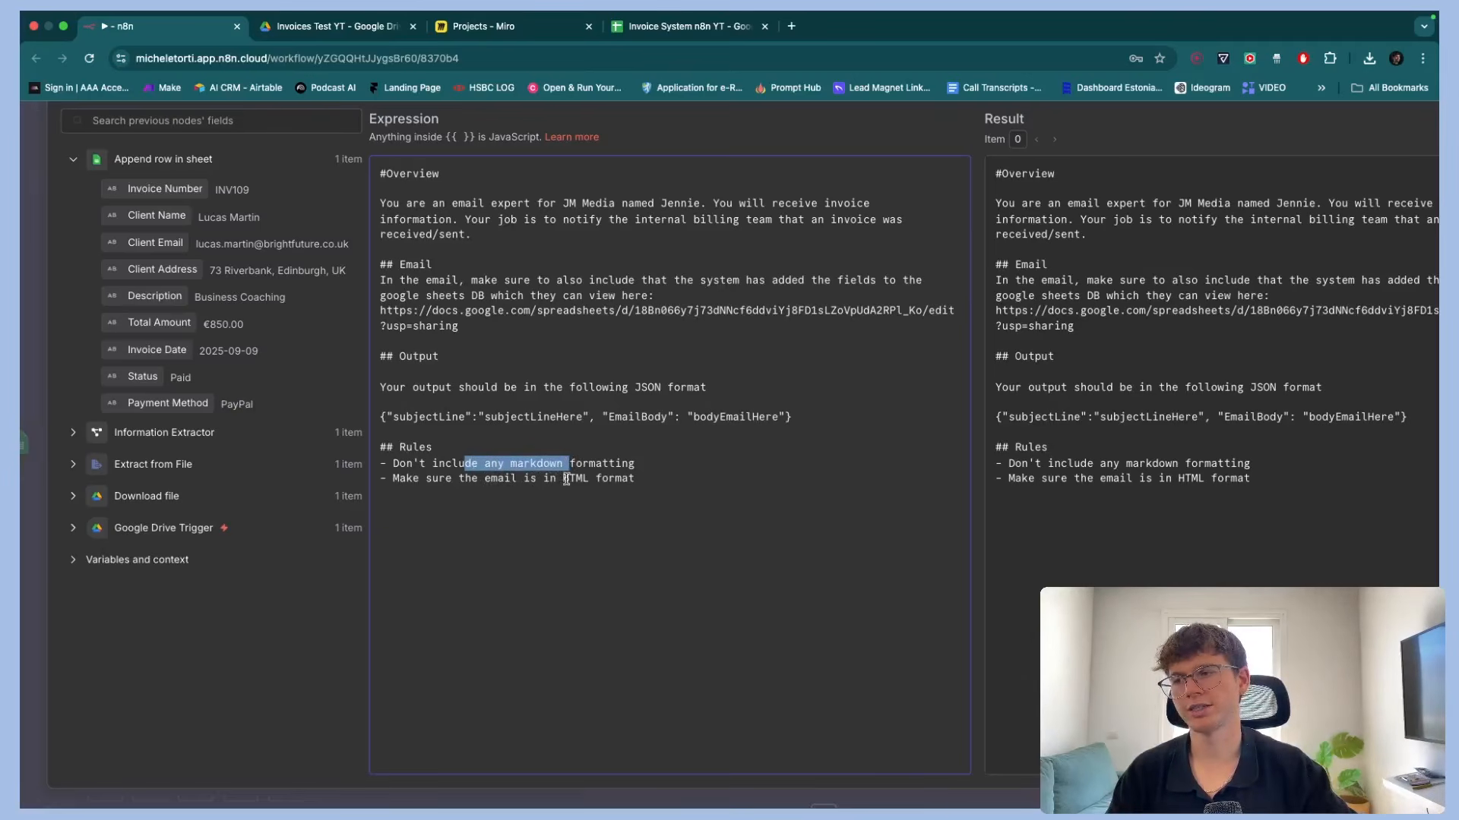
{"action": "left_click_drag", "start_coordinate": [564, 478], "coordinate": [478, 478]}
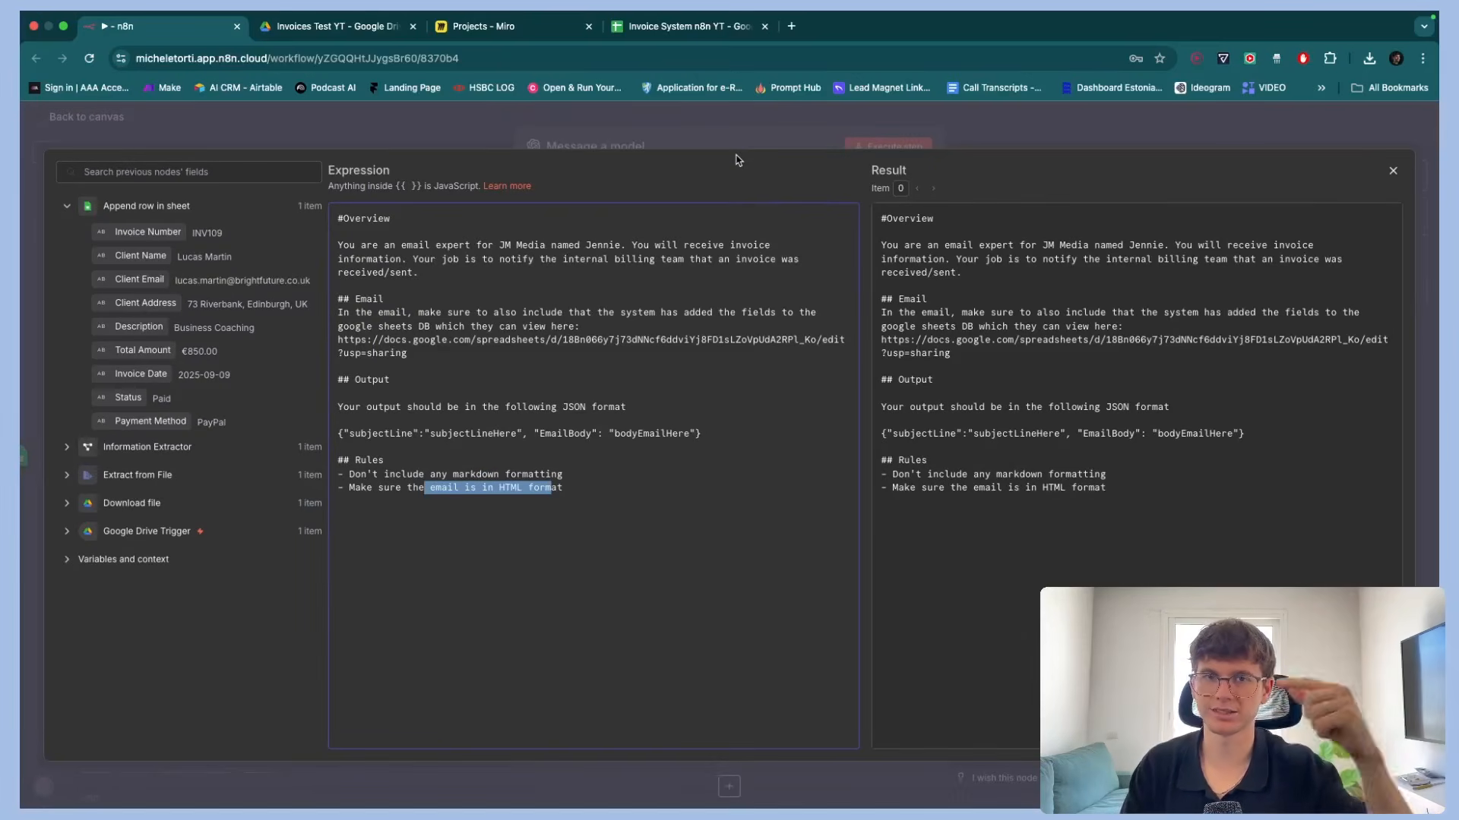
{"action": "key", "text": "Escape"}
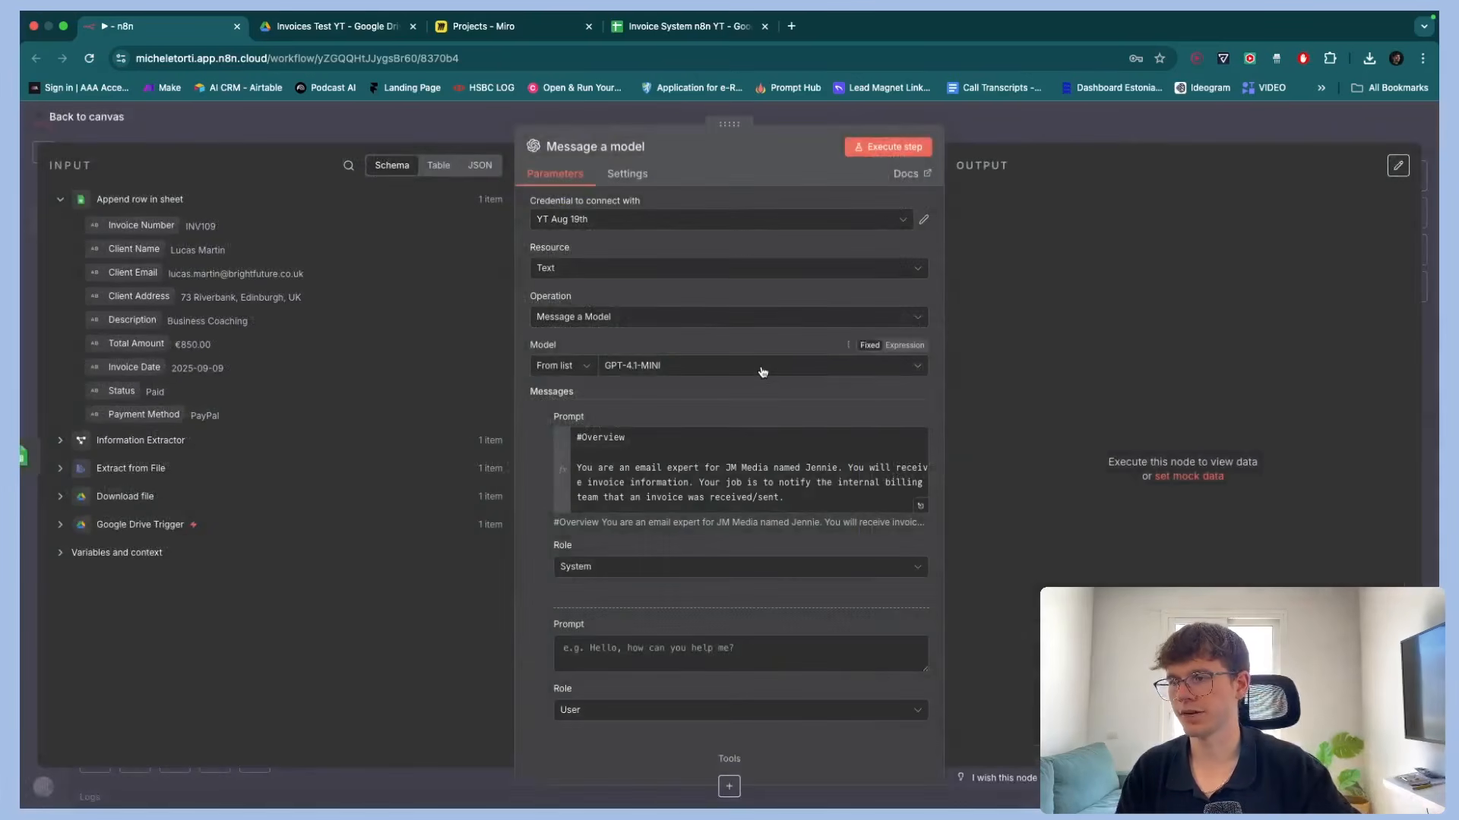
Switch the second message prompt to an expression and enter labels for Invoice Number, Client Name, Client Email, Total Amount and Invoice Date
{"action": "scroll", "coordinate": [756, 365], "scroll_direction": "down", "scroll_amount": 2}
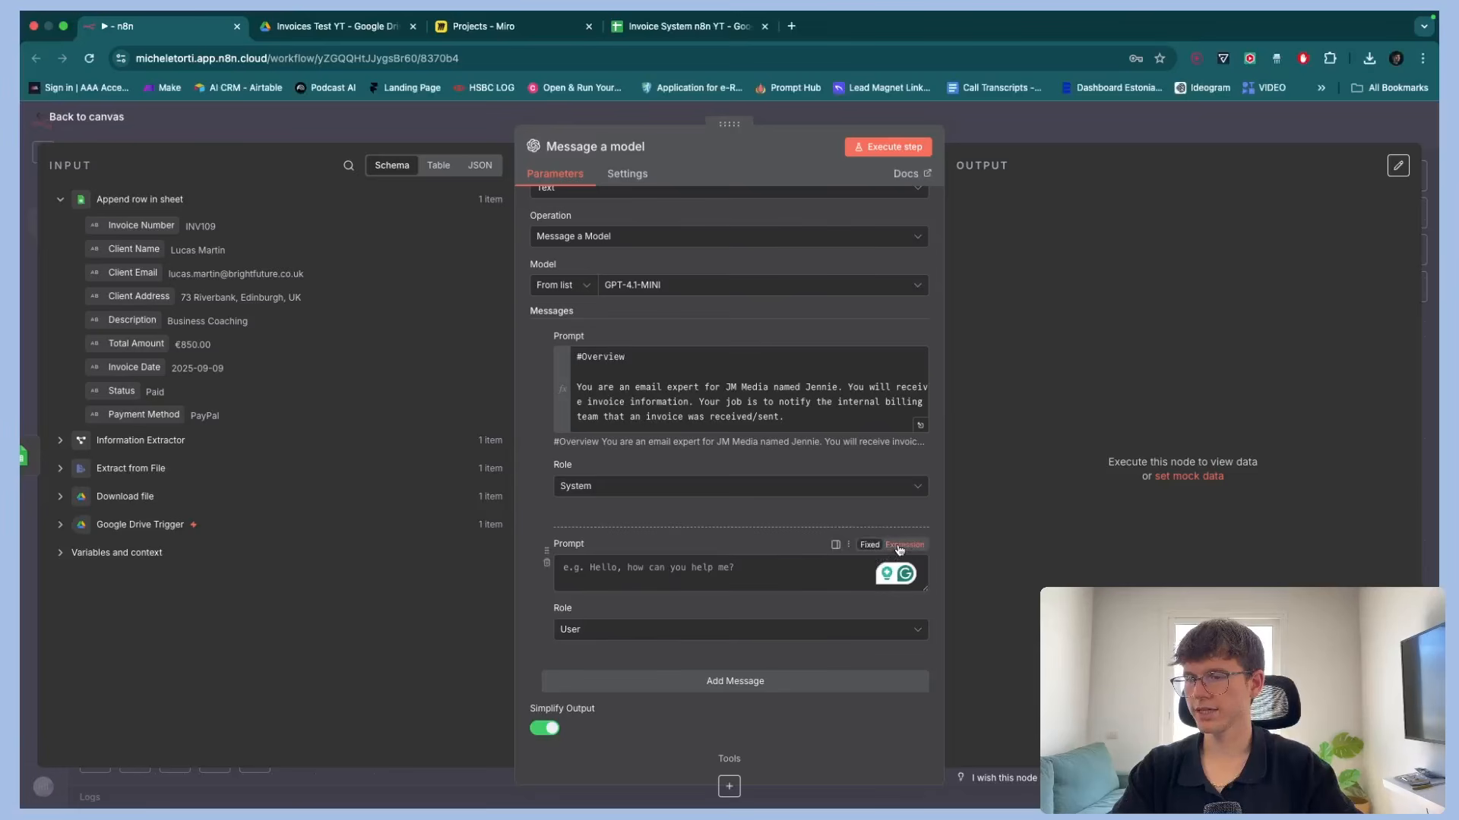
{"action": "left_click", "coordinate": [900, 550]}
{"action": "left_click", "coordinate": [919, 572]}
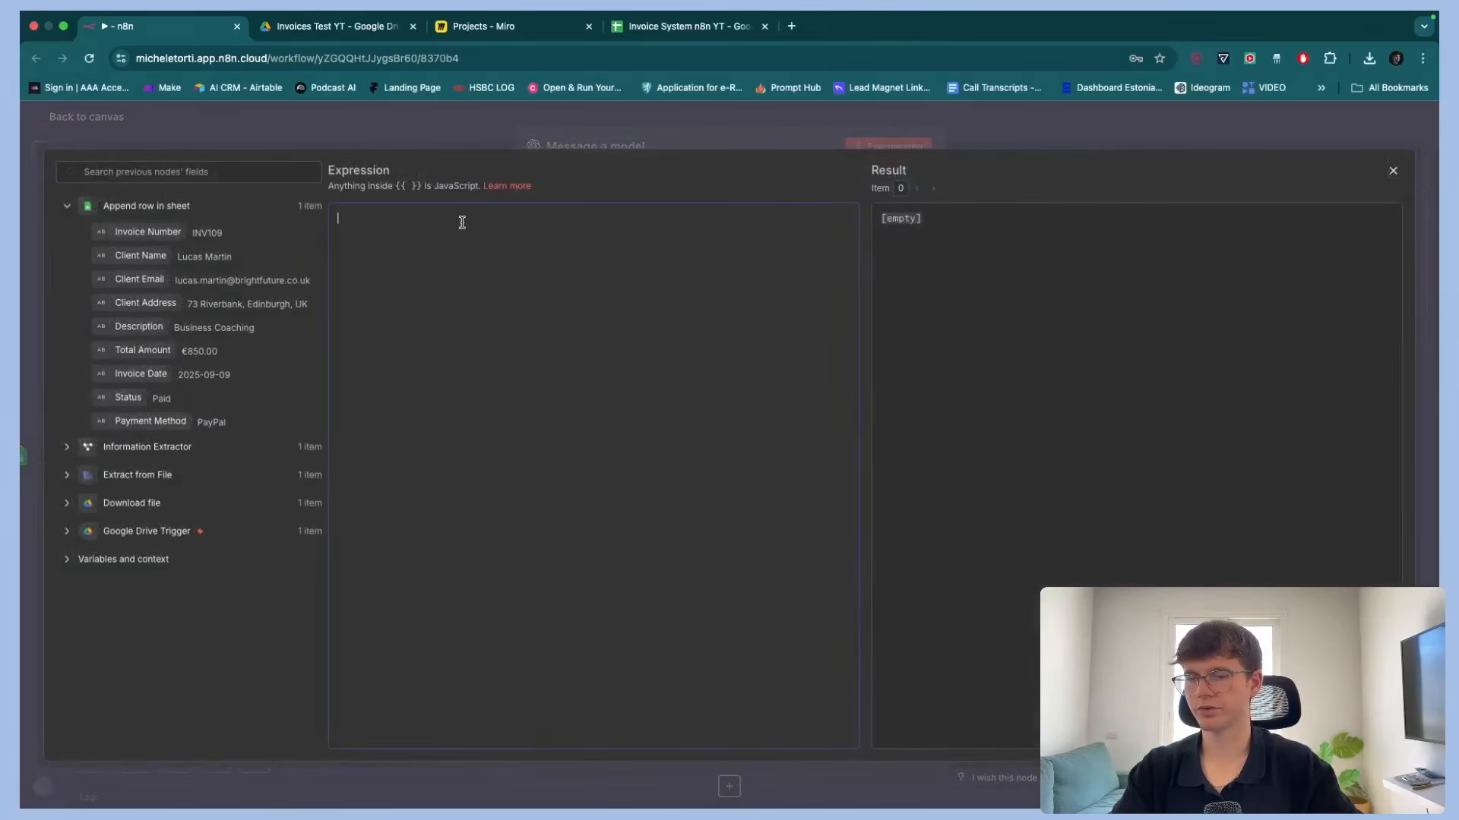
{"action": "type", "text": "Invoice Number"}
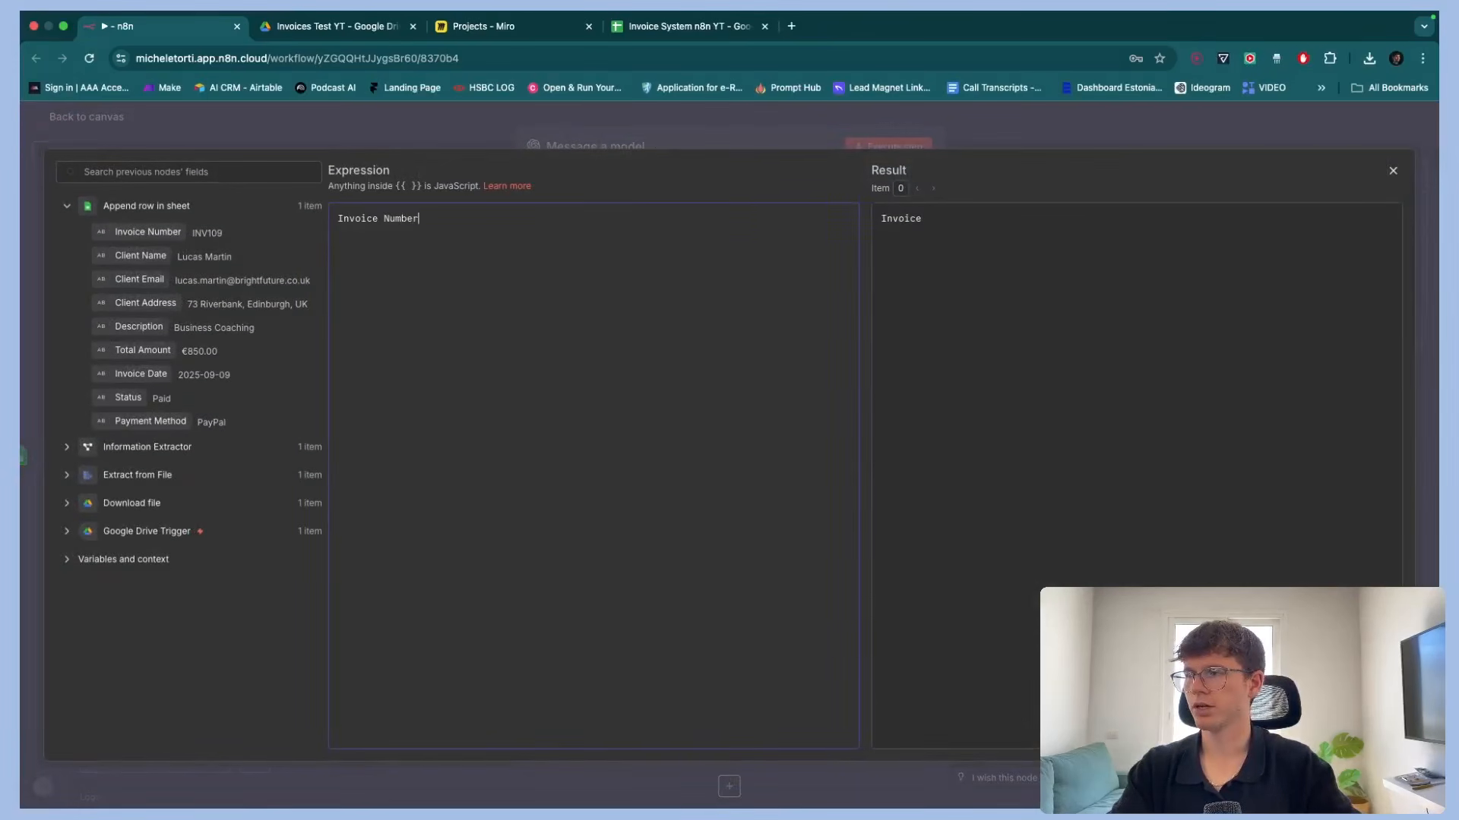
{"action": "type", "text": ":"}
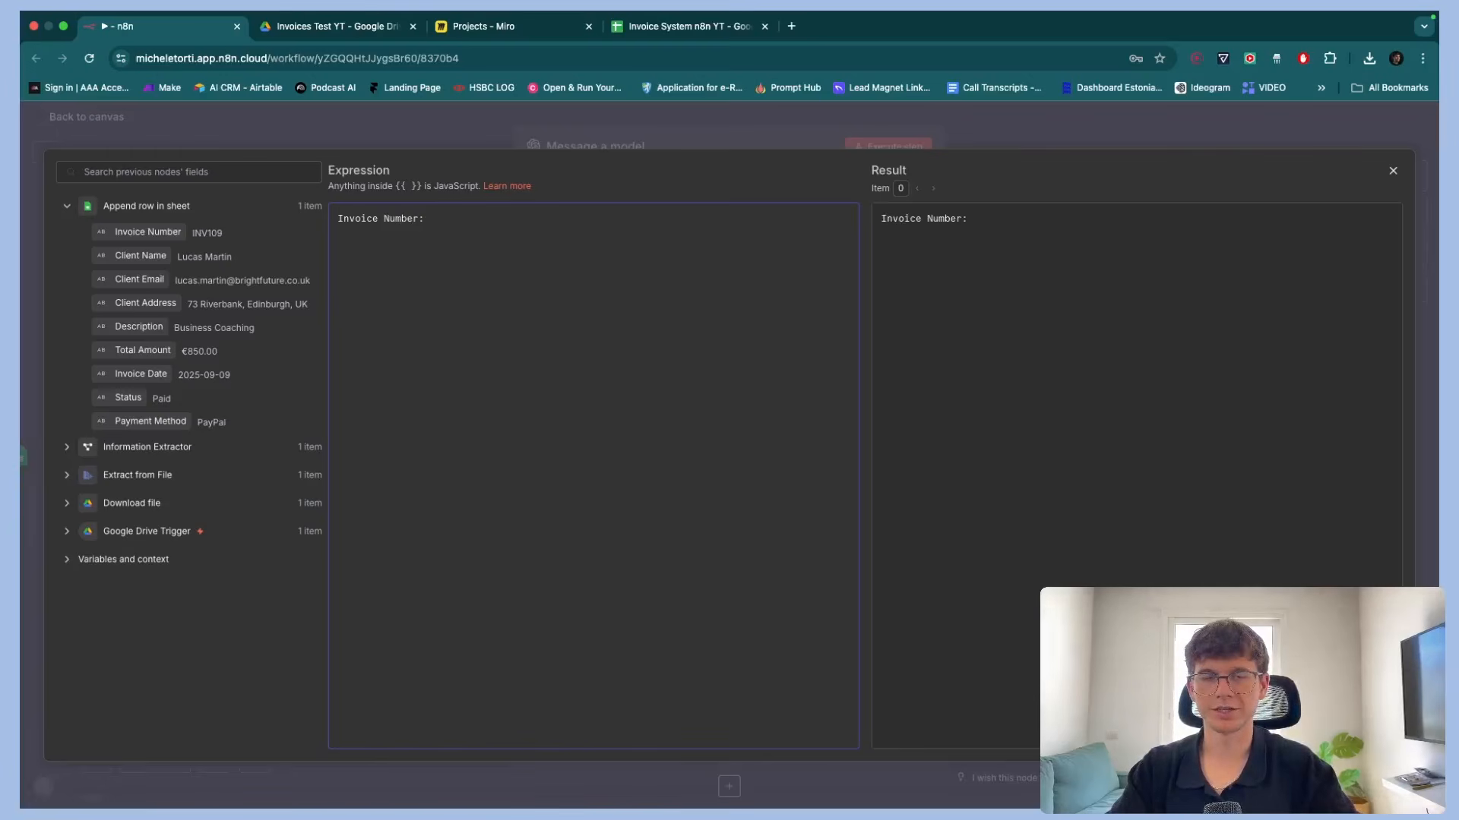
{"action": "type", "text": "Client Name:  Client Email:  Total Amount:  Invoice Date:"}
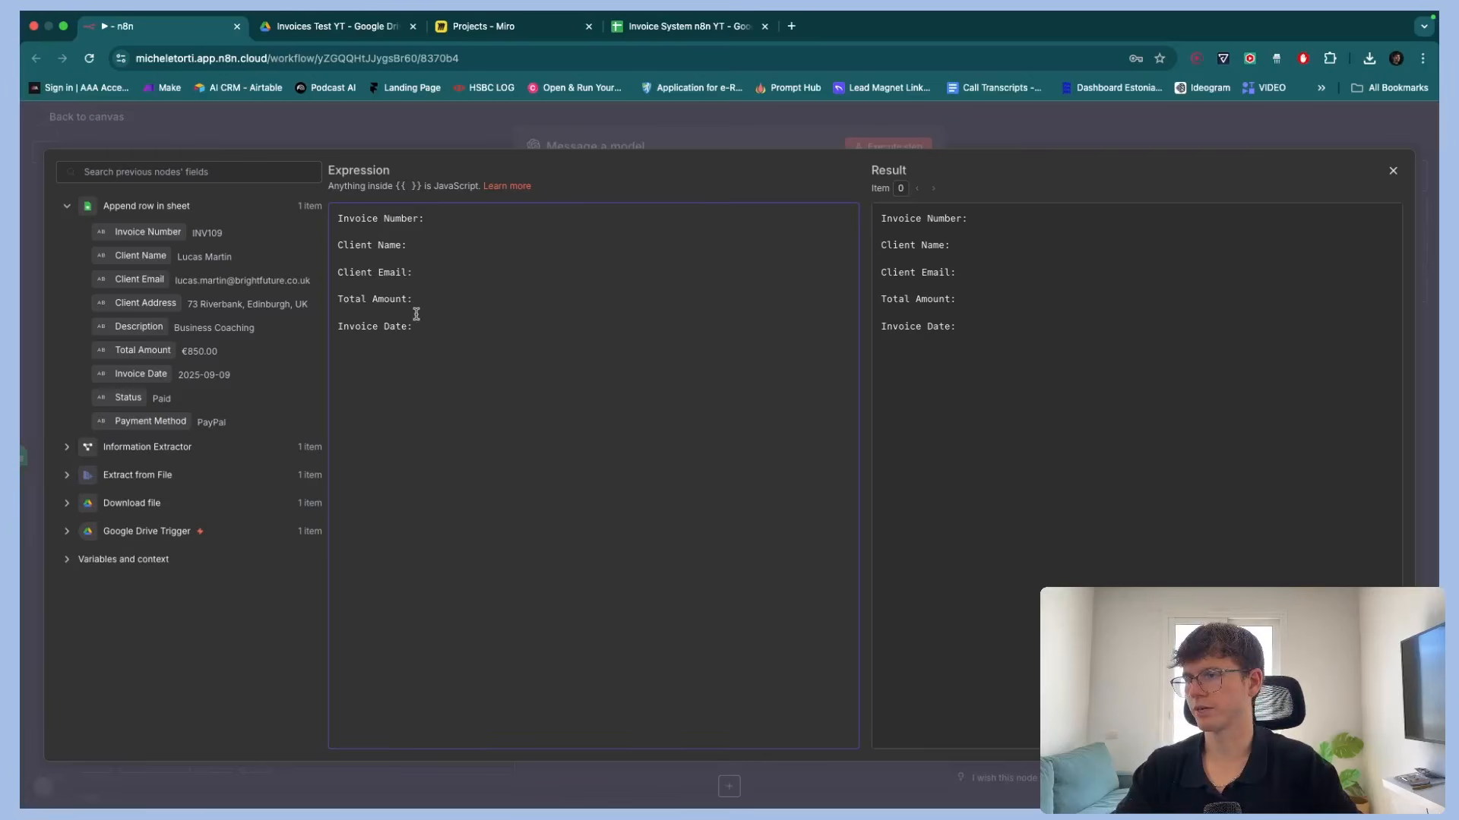
Map the Invoice Number, Client Name, Client Email, Total Amount and Invoice Date fields from Append row in sheet beside their labels
{"action": "left_click_drag", "start_coordinate": [144, 232], "coordinate": [390, 239]}
{"action": "left_click_drag", "start_coordinate": [140, 256], "coordinate": [490, 246]}
{"action": "left_click_drag", "start_coordinate": [144, 279], "coordinate": [532, 275]}
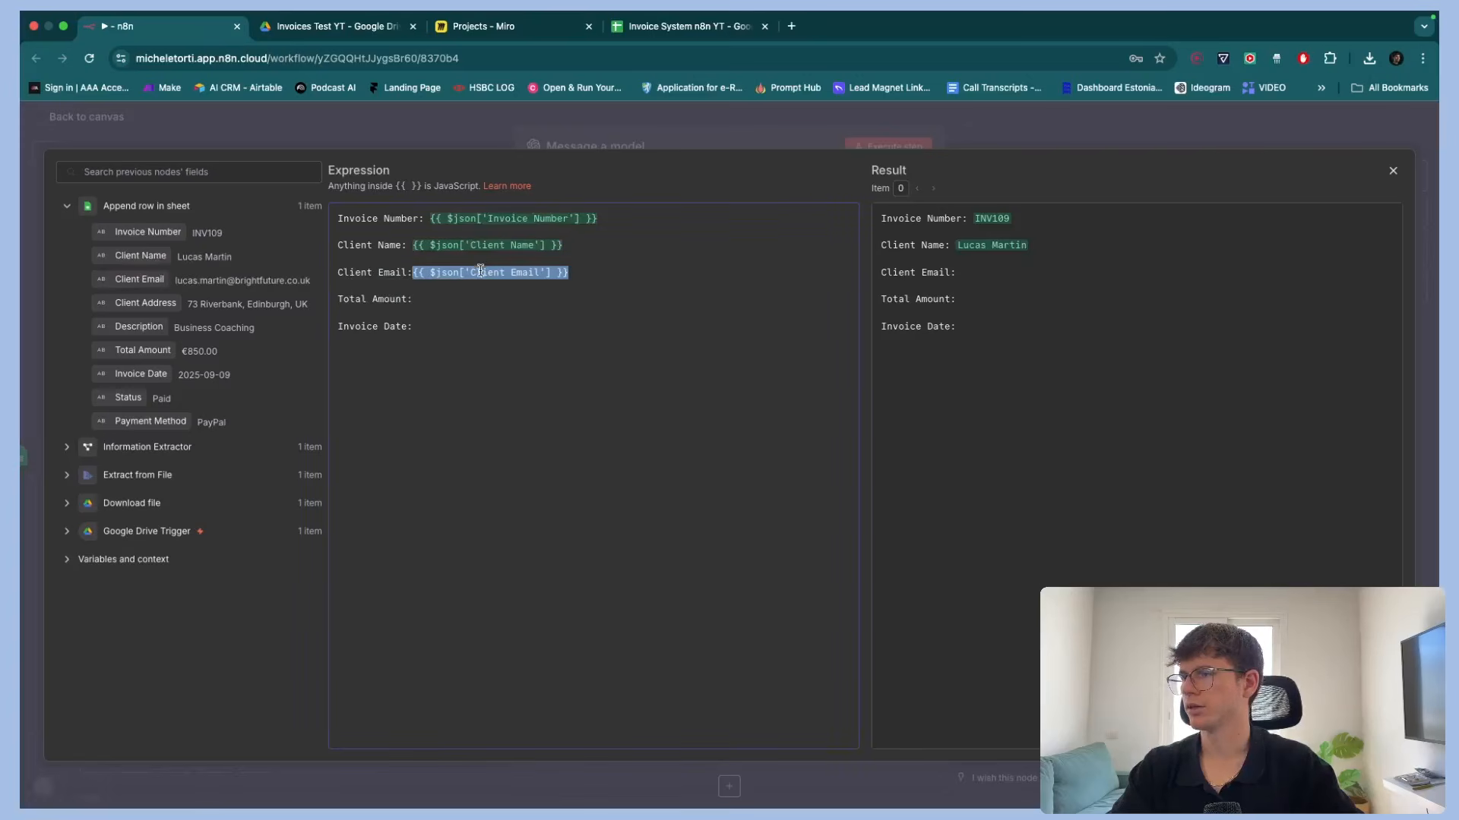
{"action": "left_click_drag", "start_coordinate": [148, 350], "coordinate": [453, 325]}
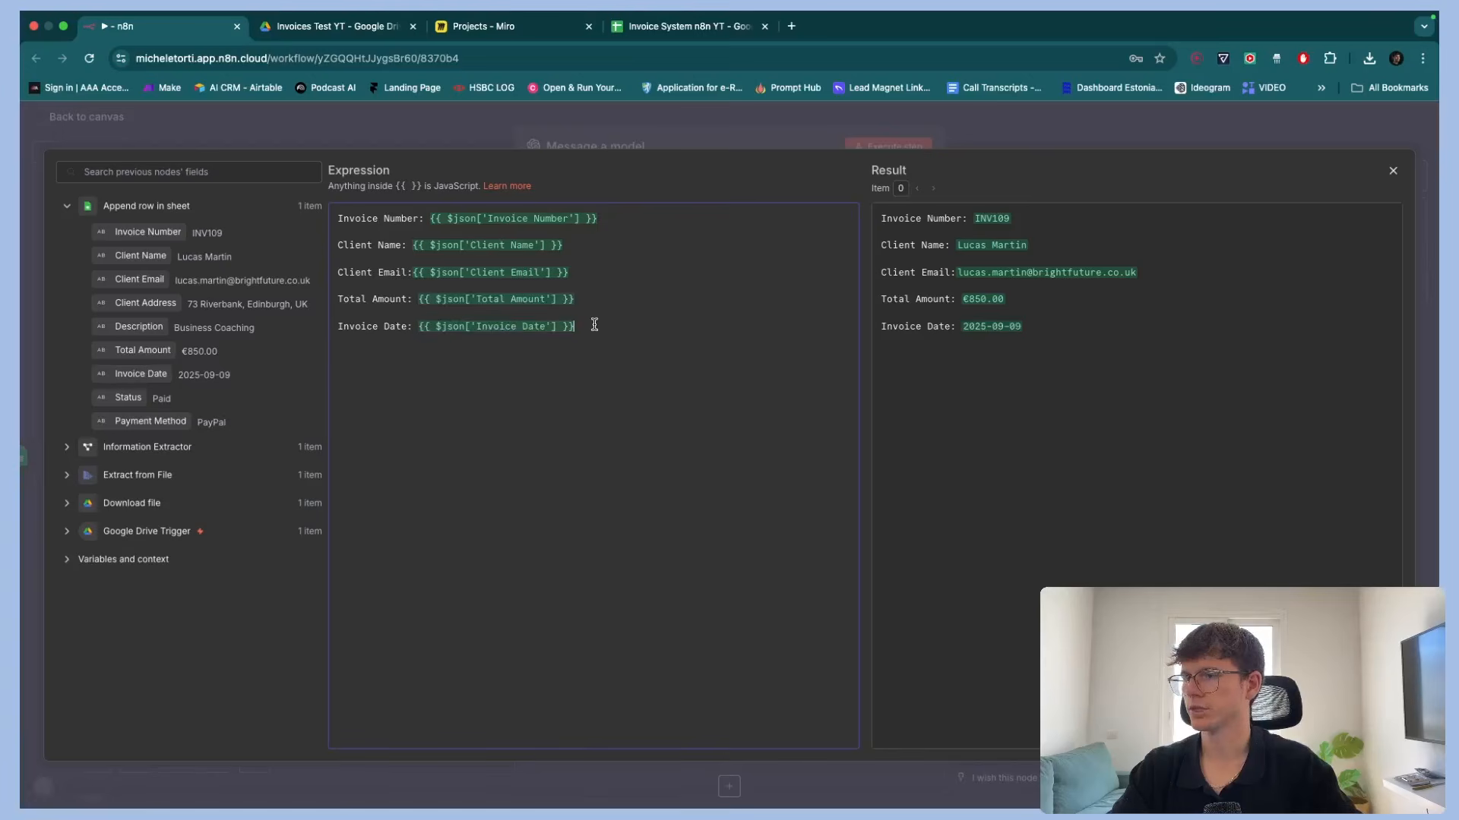
Add Status and Payment Method lines mapped to their sheet fields and close the expression editor
{"action": "type", "text": ":"}
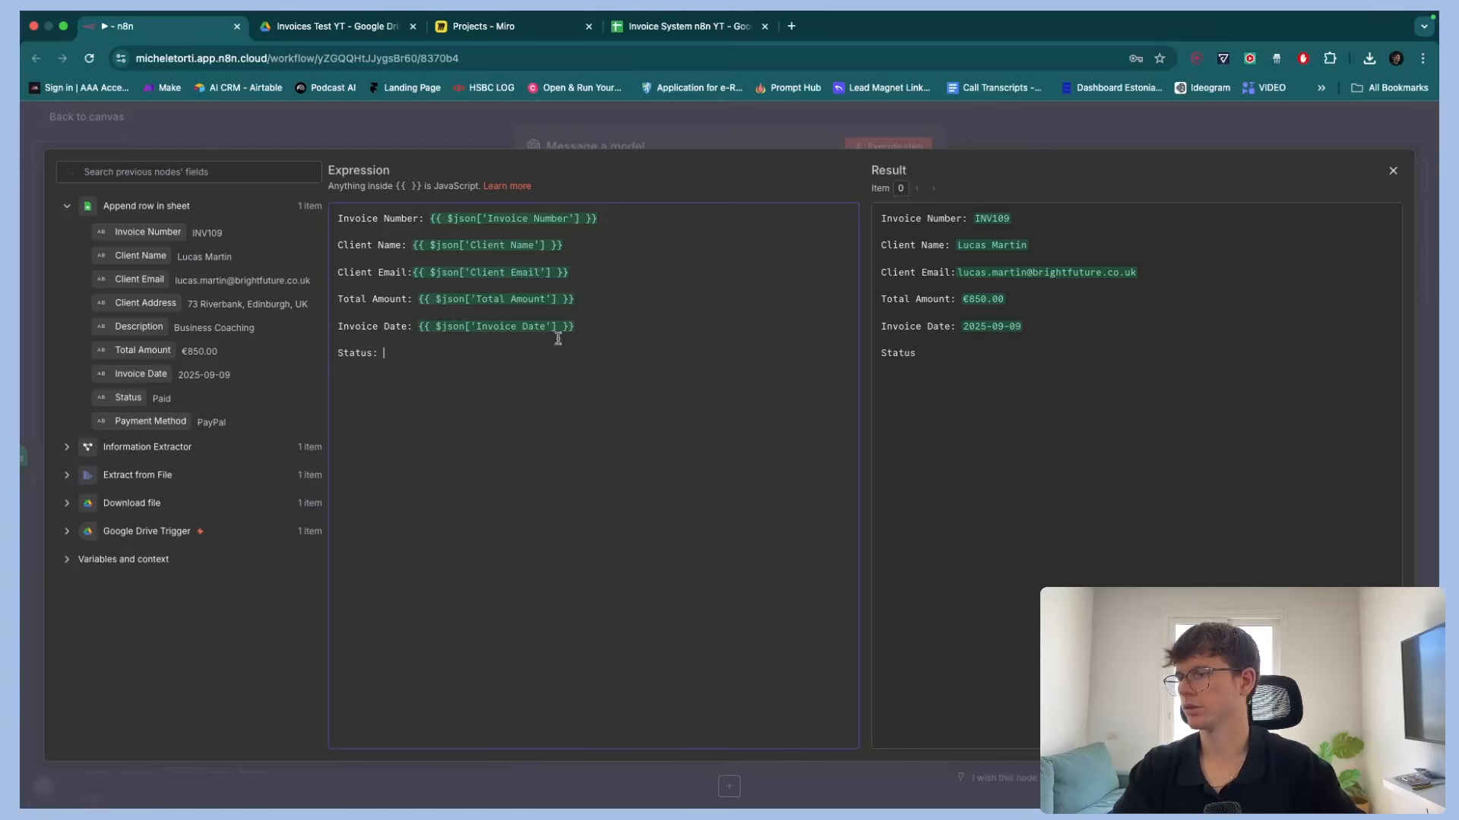
{"action": "left_click_drag", "start_coordinate": [149, 398], "coordinate": [471, 356]}
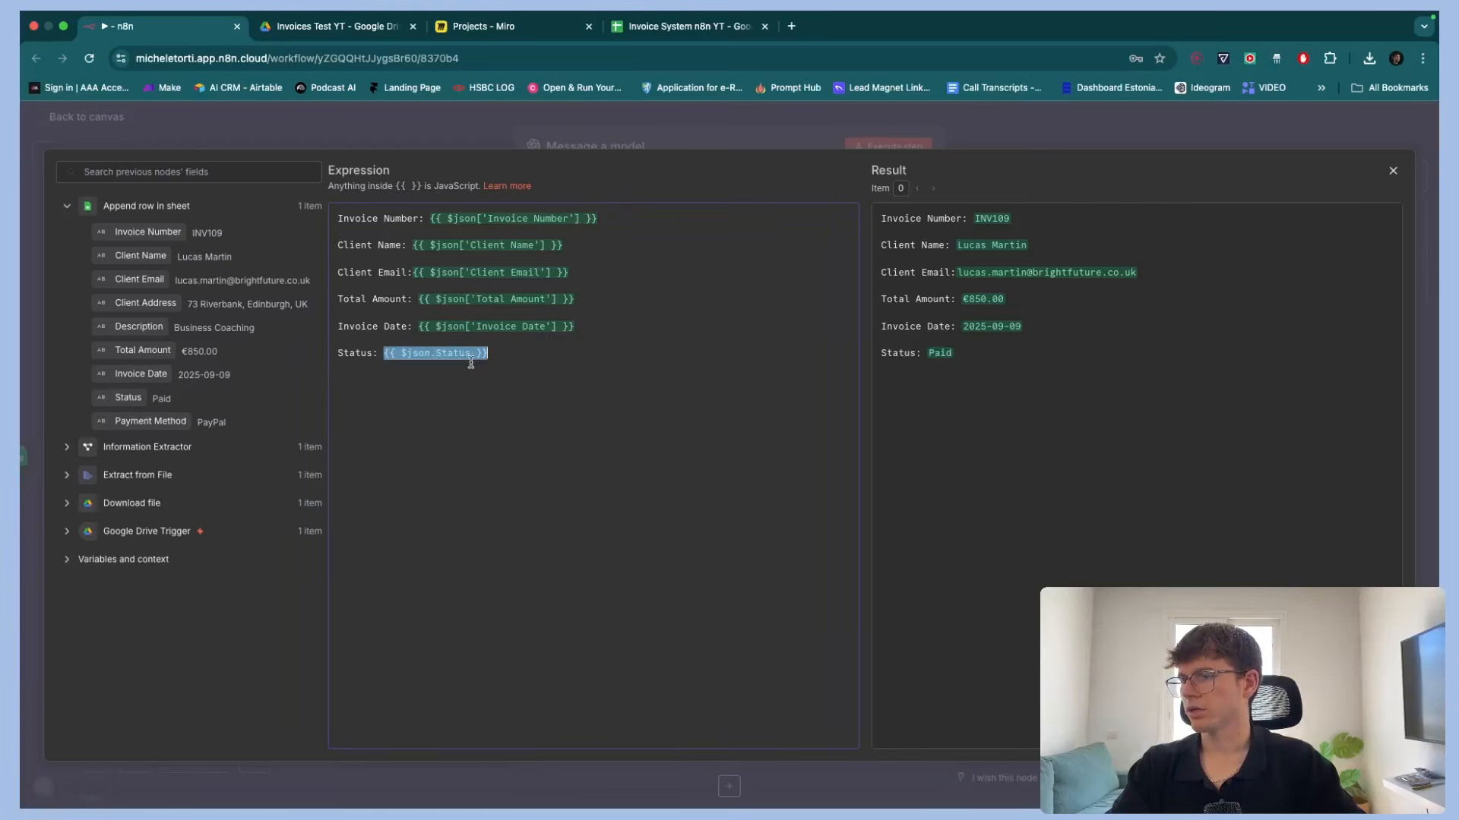
{"action": "key", "text": "Return"}
{"action": "type", "text": "Payemn"}
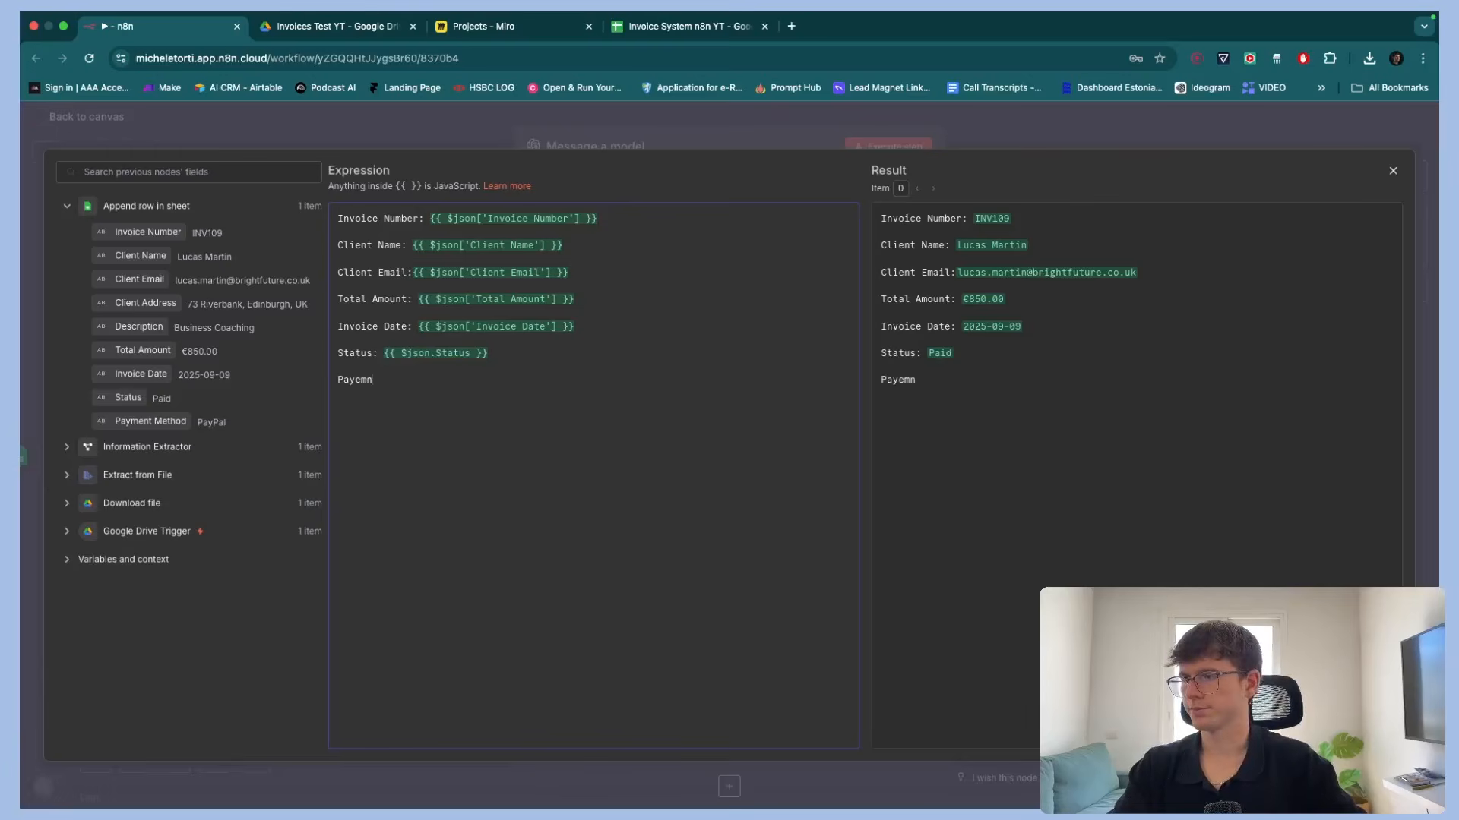
{"action": "key", "text": "BackSpace"}
{"action": "key", "text": "BackSpace"}
{"action": "key", "text": "BackSpace"}
{"action": "type", "text": "ment Meth"}
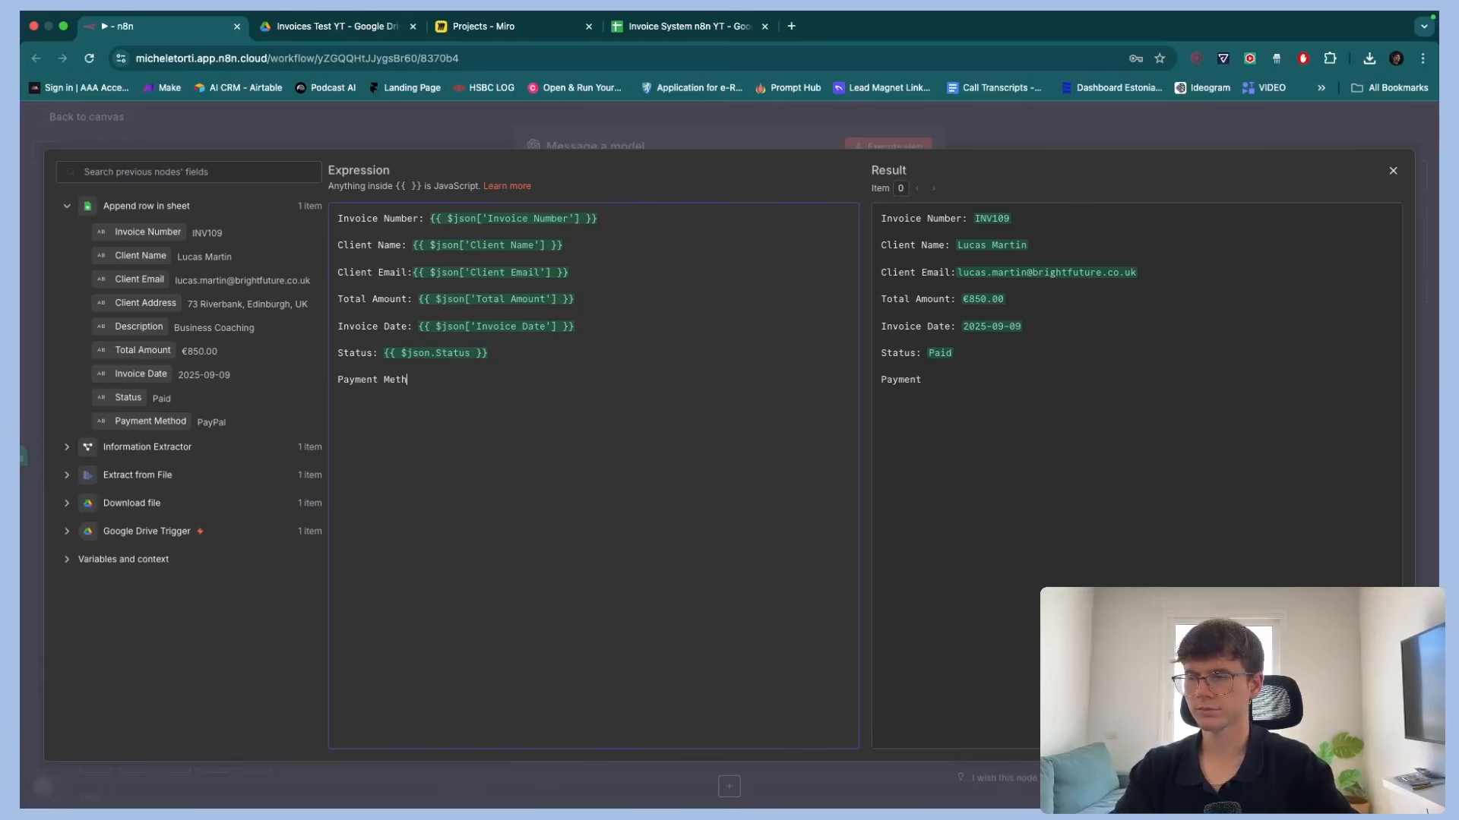
{"action": "type", "text": "od:"}
{"action": "left_click_drag", "start_coordinate": [151, 421], "coordinate": [487, 383]}
{"action": "left_click", "coordinate": [711, 147]}
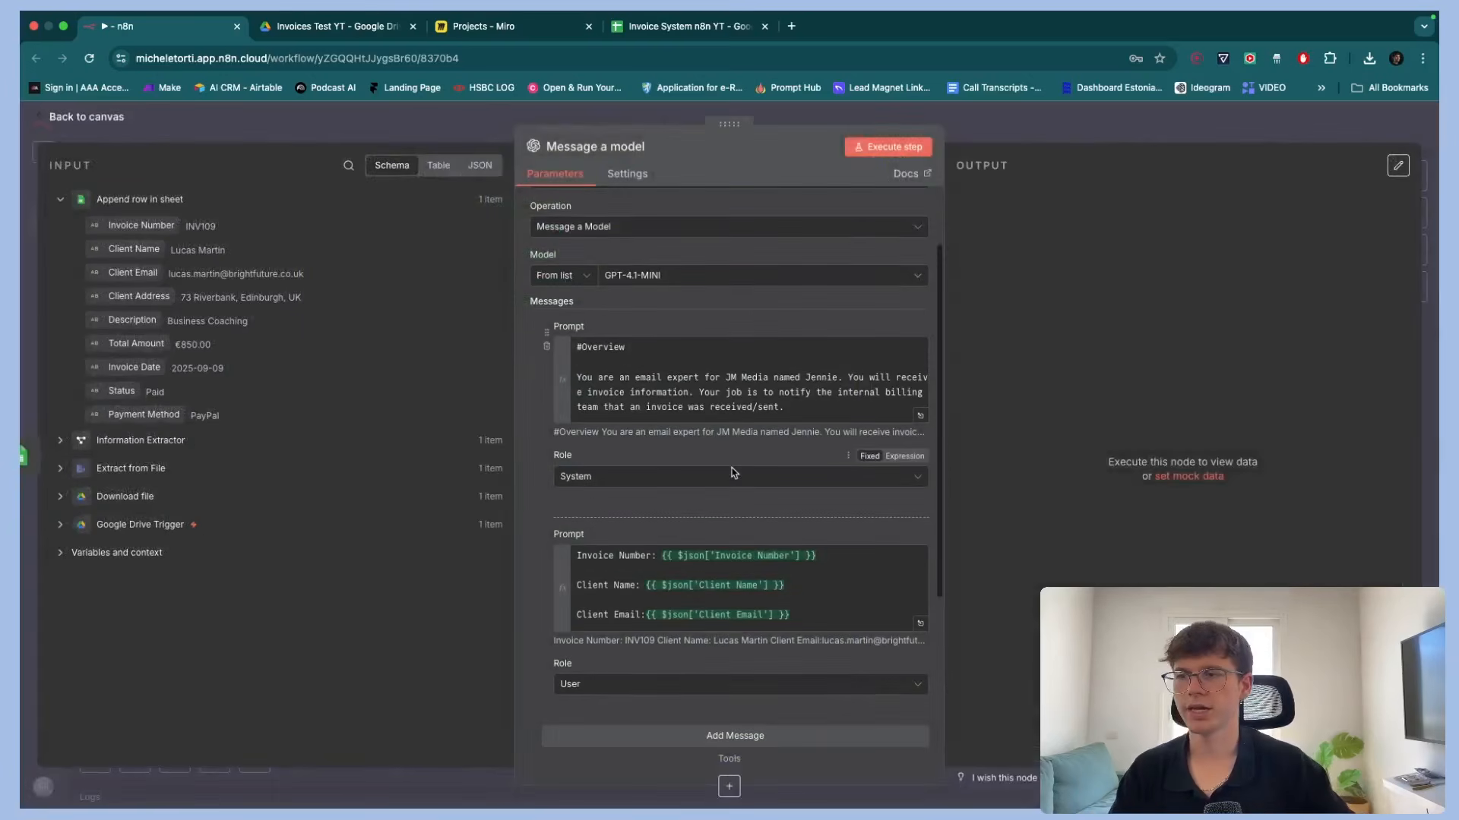
Turn on Output Content as JSON for the Message a model node
{"action": "scroll", "coordinate": [730, 410], "scroll_direction": "down", "scroll_amount": 2}
{"action": "scroll", "coordinate": [730, 410], "scroll_direction": "down", "scroll_amount": 3}
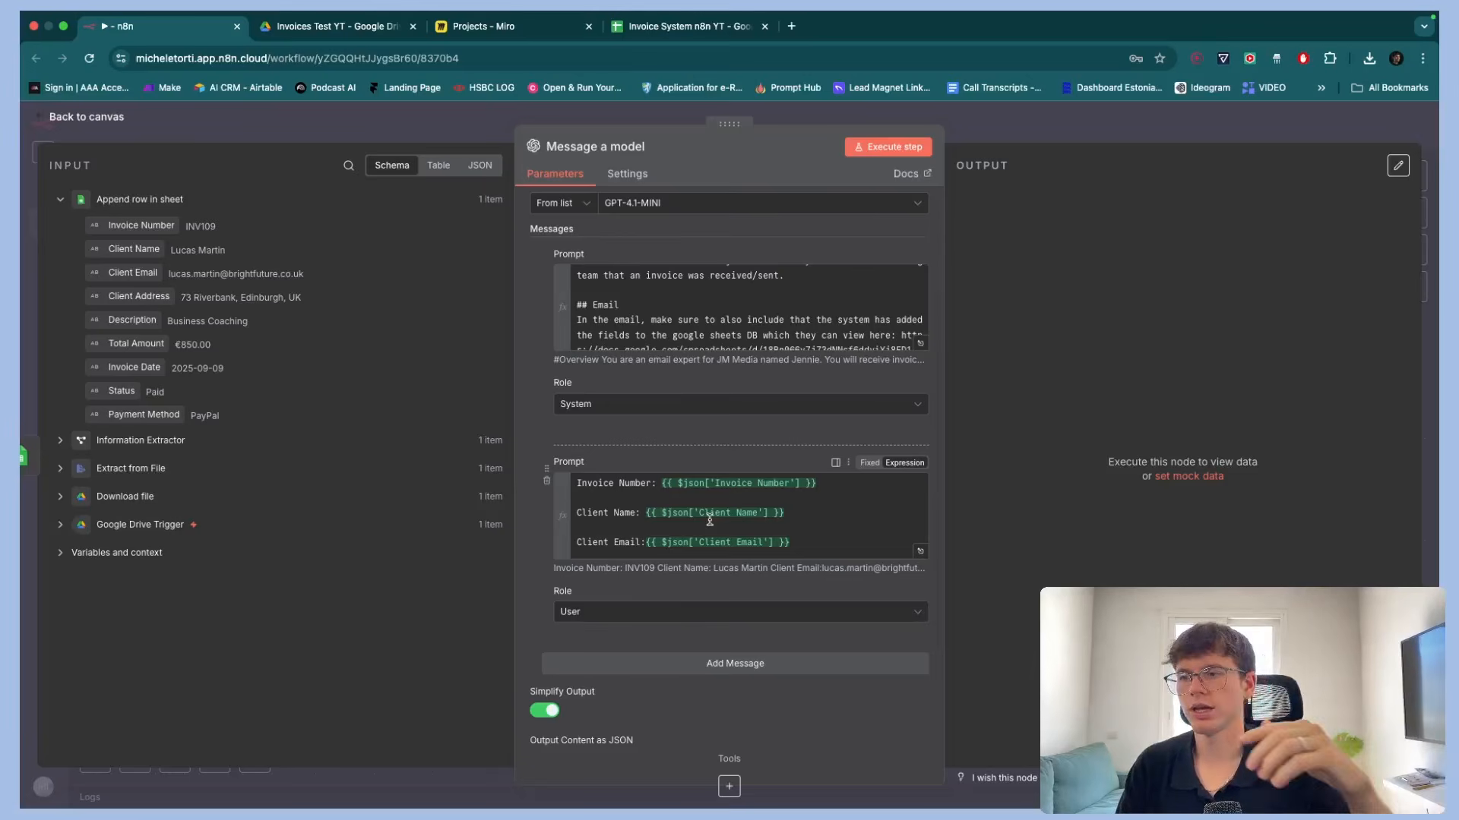
{"action": "scroll", "coordinate": [710, 521], "scroll_direction": "down", "scroll_amount": 4}
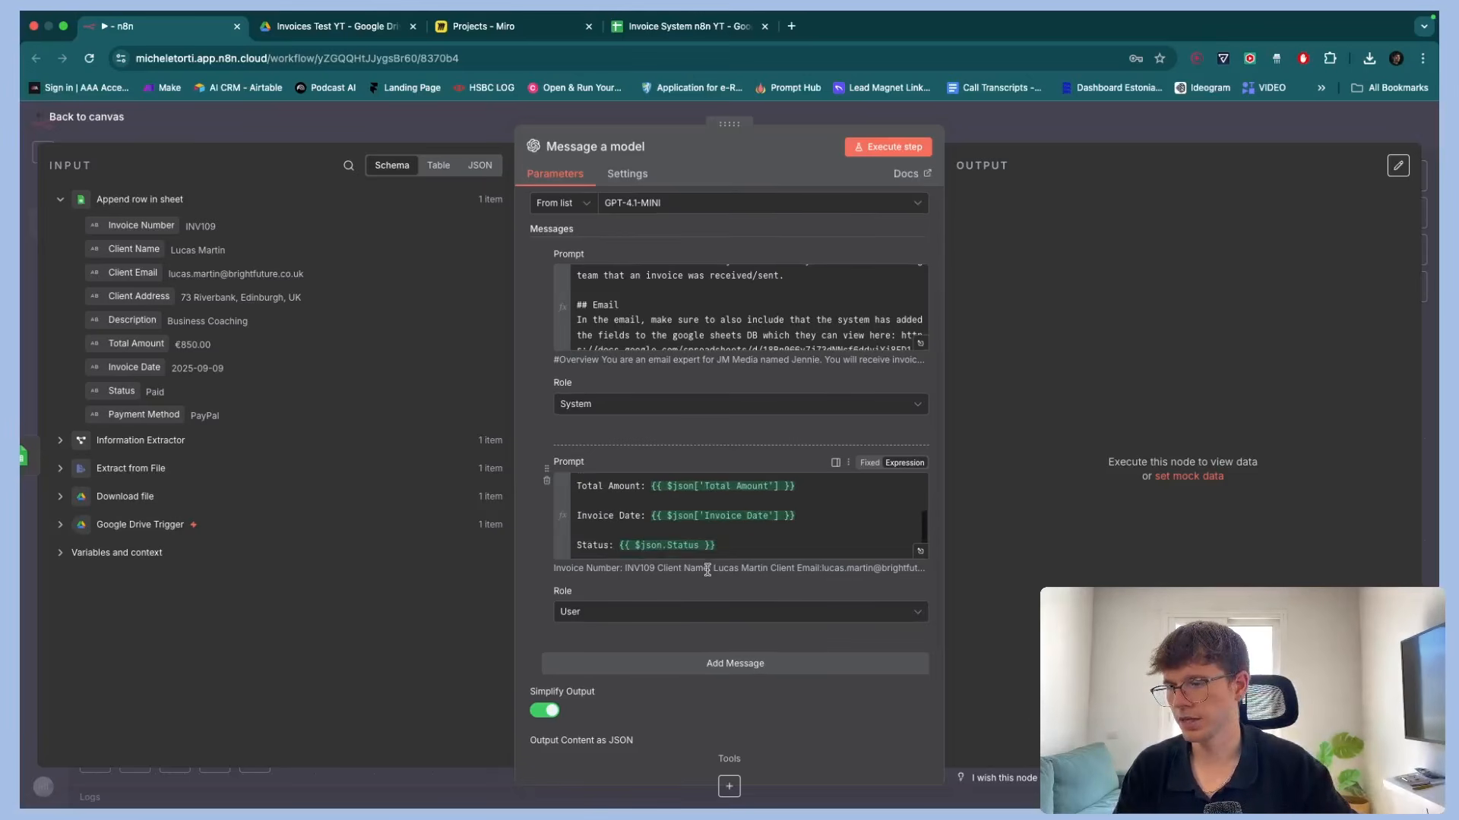
{"action": "scroll", "coordinate": [632, 604], "scroll_direction": "down", "scroll_amount": 1}
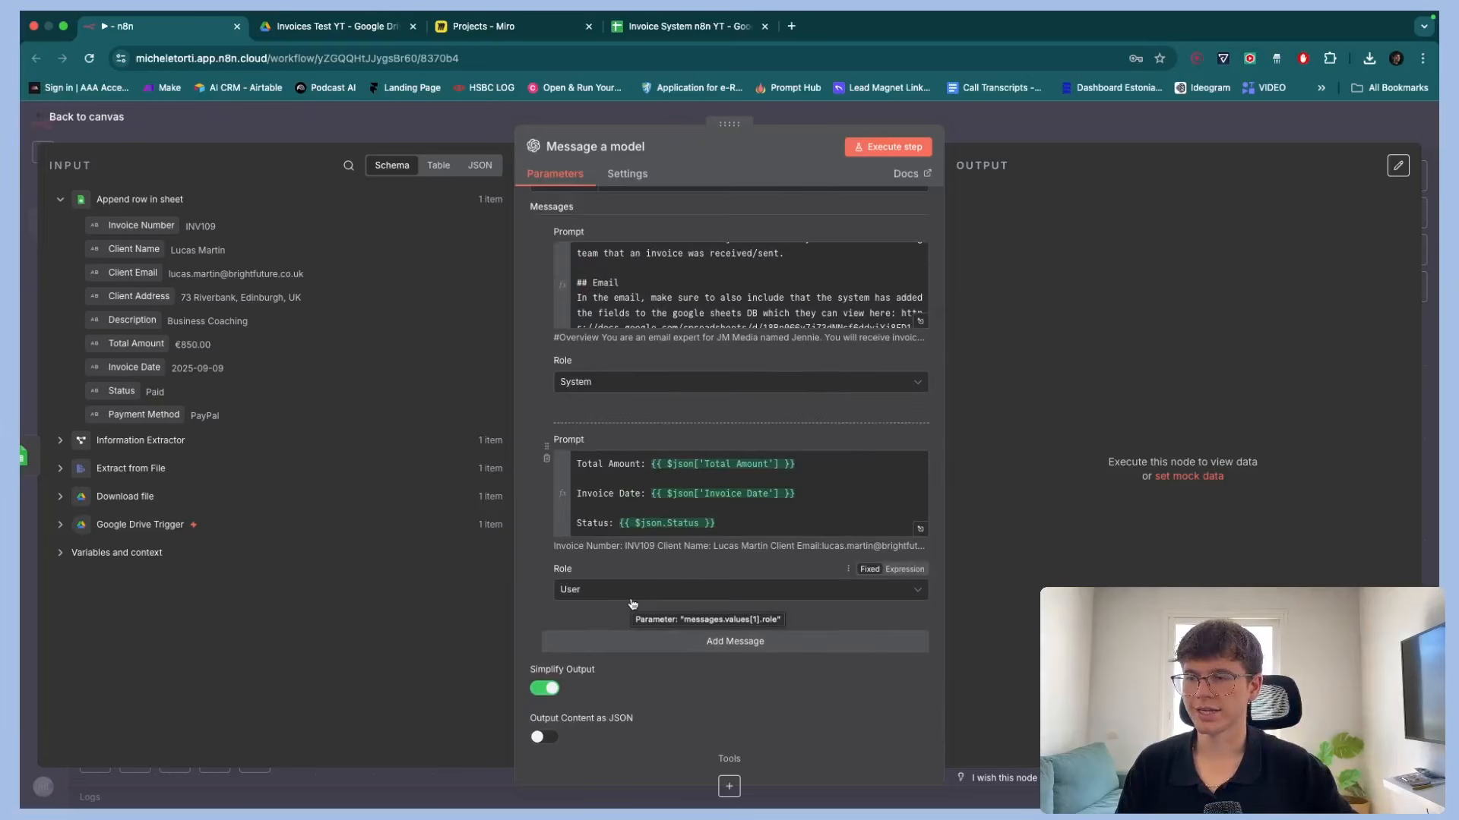
{"action": "scroll", "coordinate": [632, 604], "scroll_direction": "down", "scroll_amount": 5}
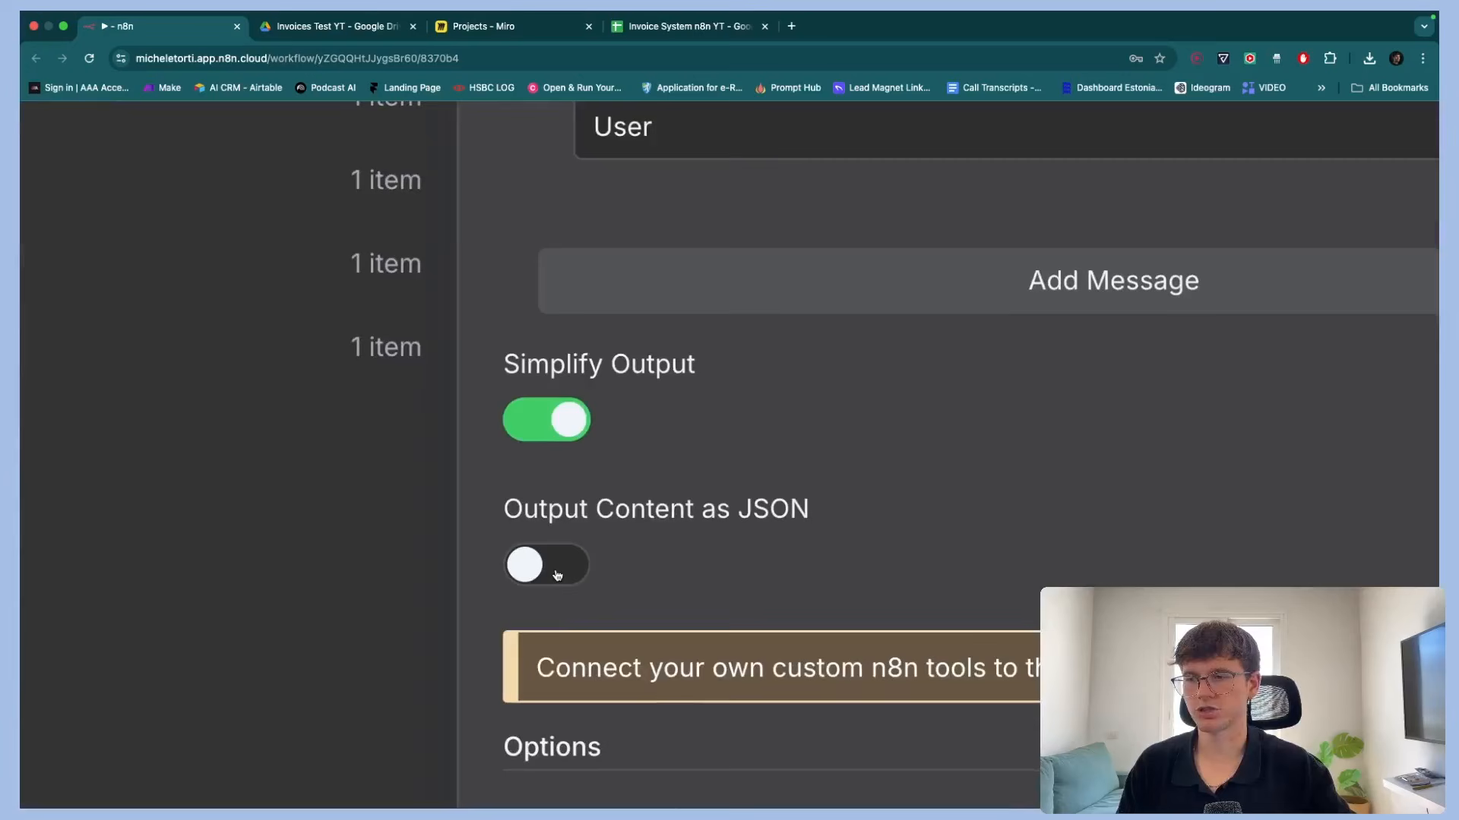
{"action": "left_click", "coordinate": [556, 573]}
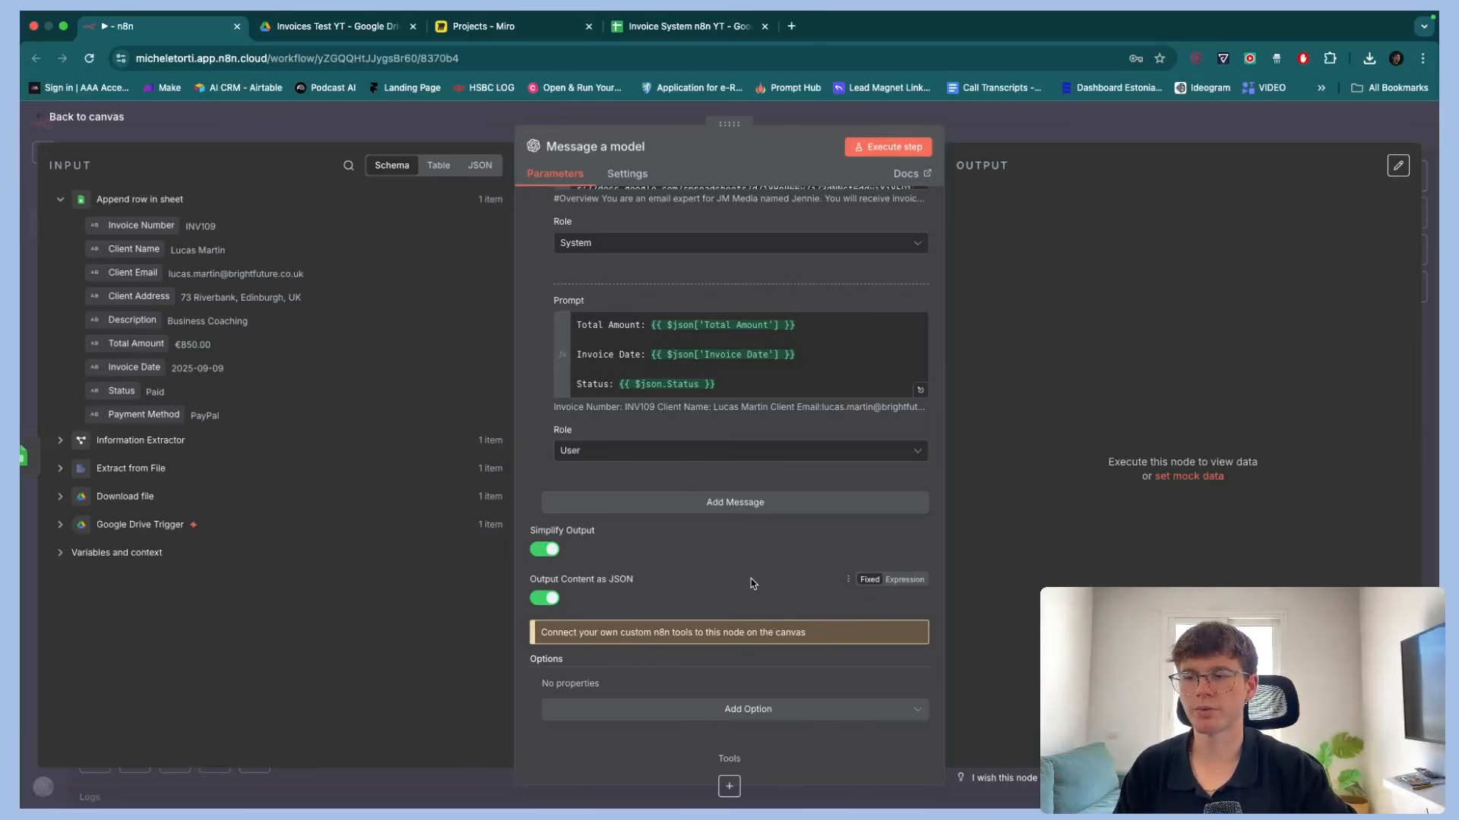
Execute the Message a model step and review the generated subject line and email body
{"action": "scroll", "coordinate": [860, 306], "scroll_direction": "up", "scroll_amount": 5}
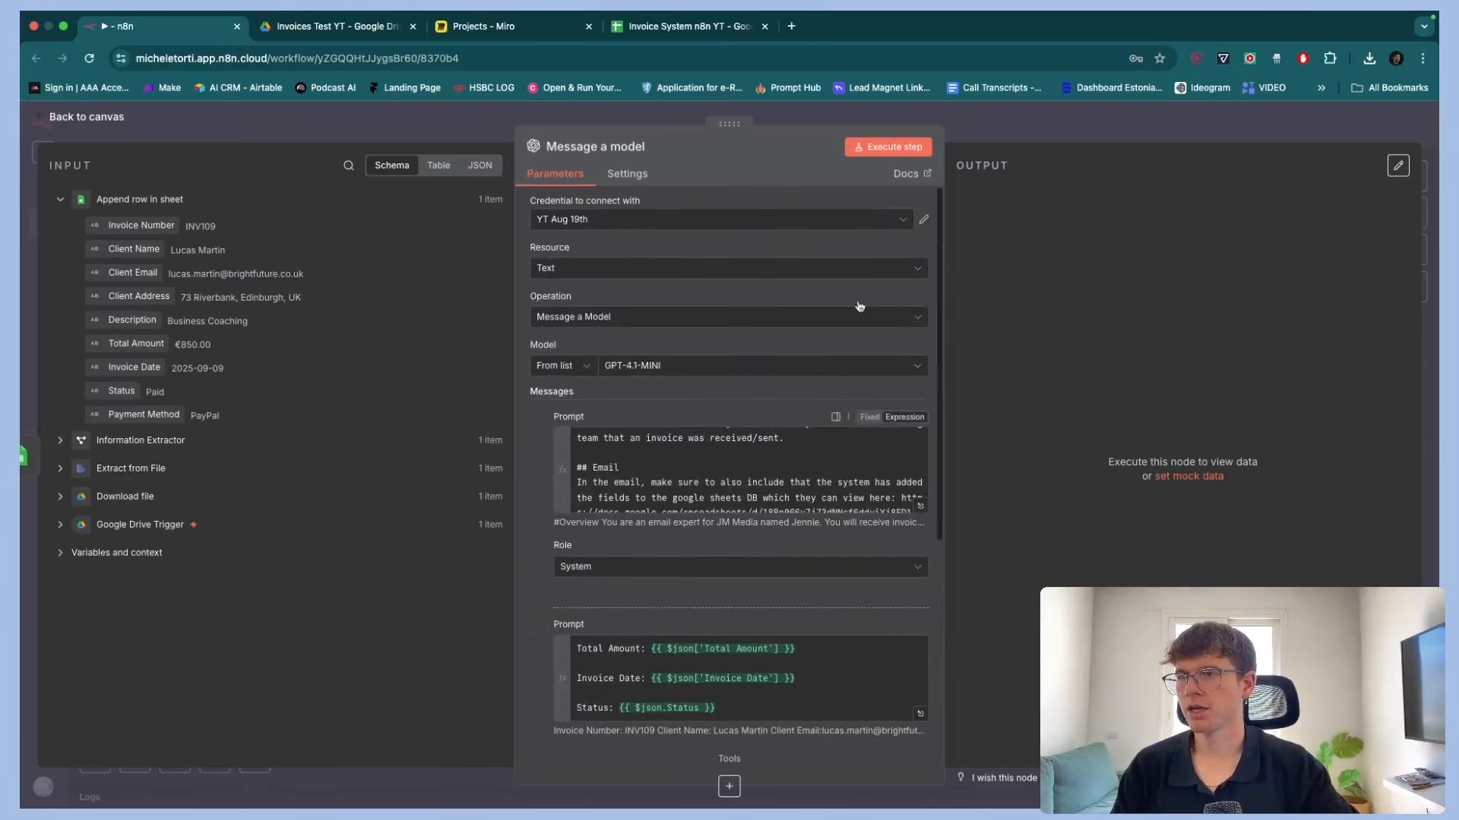
{"action": "left_click", "coordinate": [881, 146]}
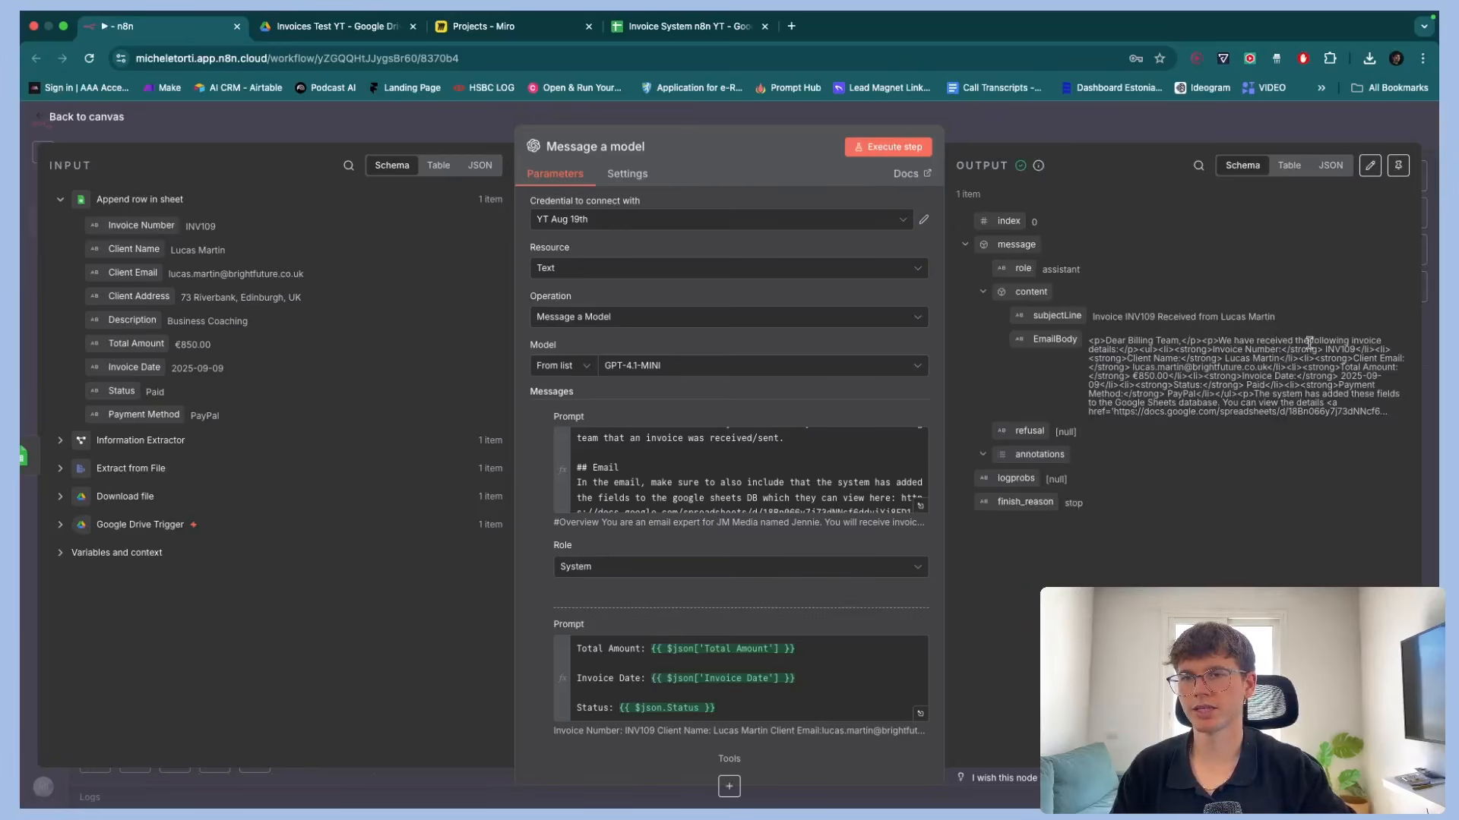
{"action": "scroll", "coordinate": [1309, 343], "scroll_direction": "up", "scroll_amount": 5}
{"action": "scroll", "coordinate": [1309, 343], "scroll_direction": "right", "scroll_amount": 3}
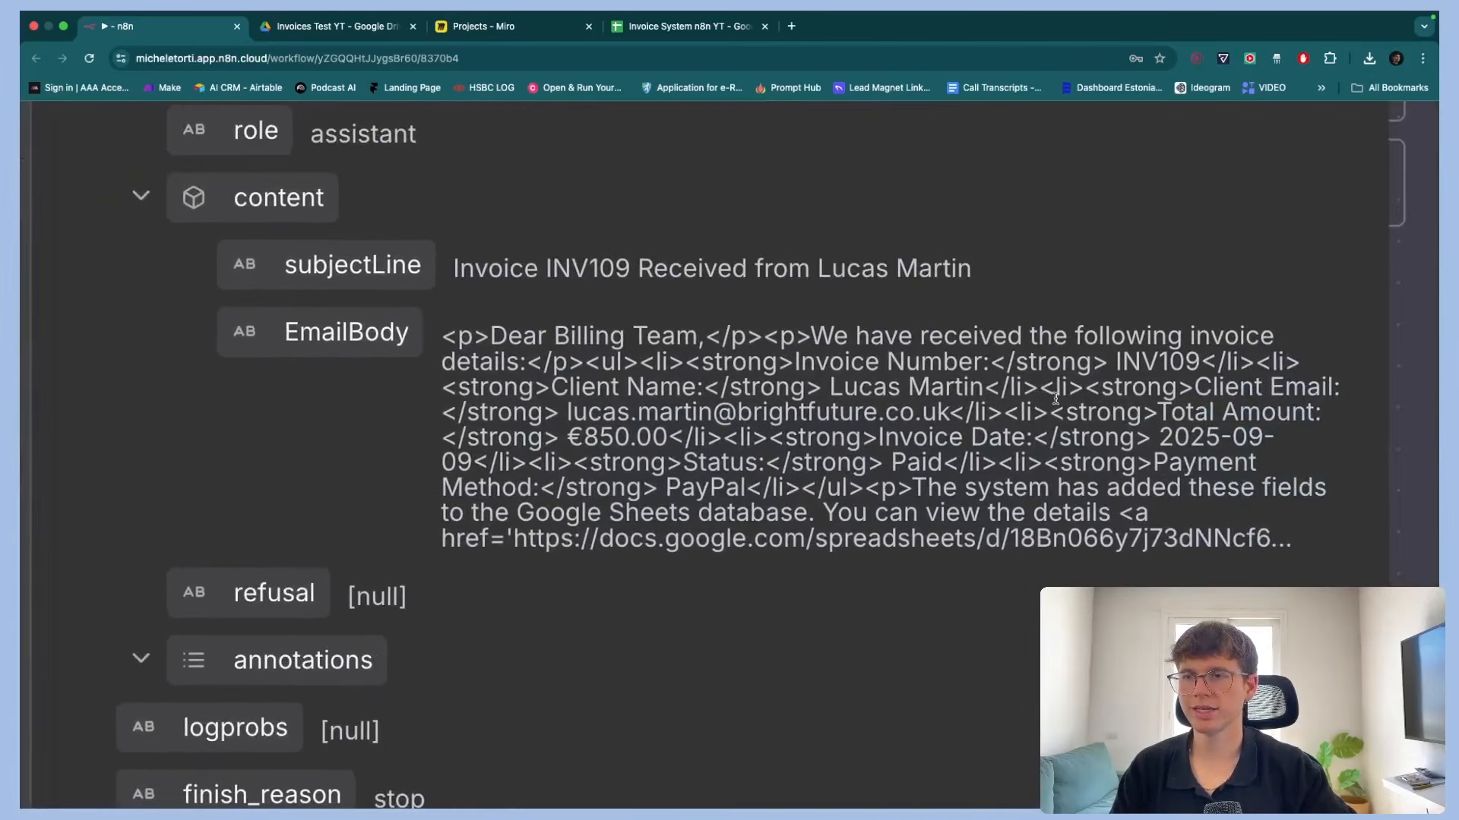
{"action": "left_click_drag", "start_coordinate": [456, 337], "coordinate": [1116, 509]}
{"action": "left_click", "coordinate": [1045, 455]}
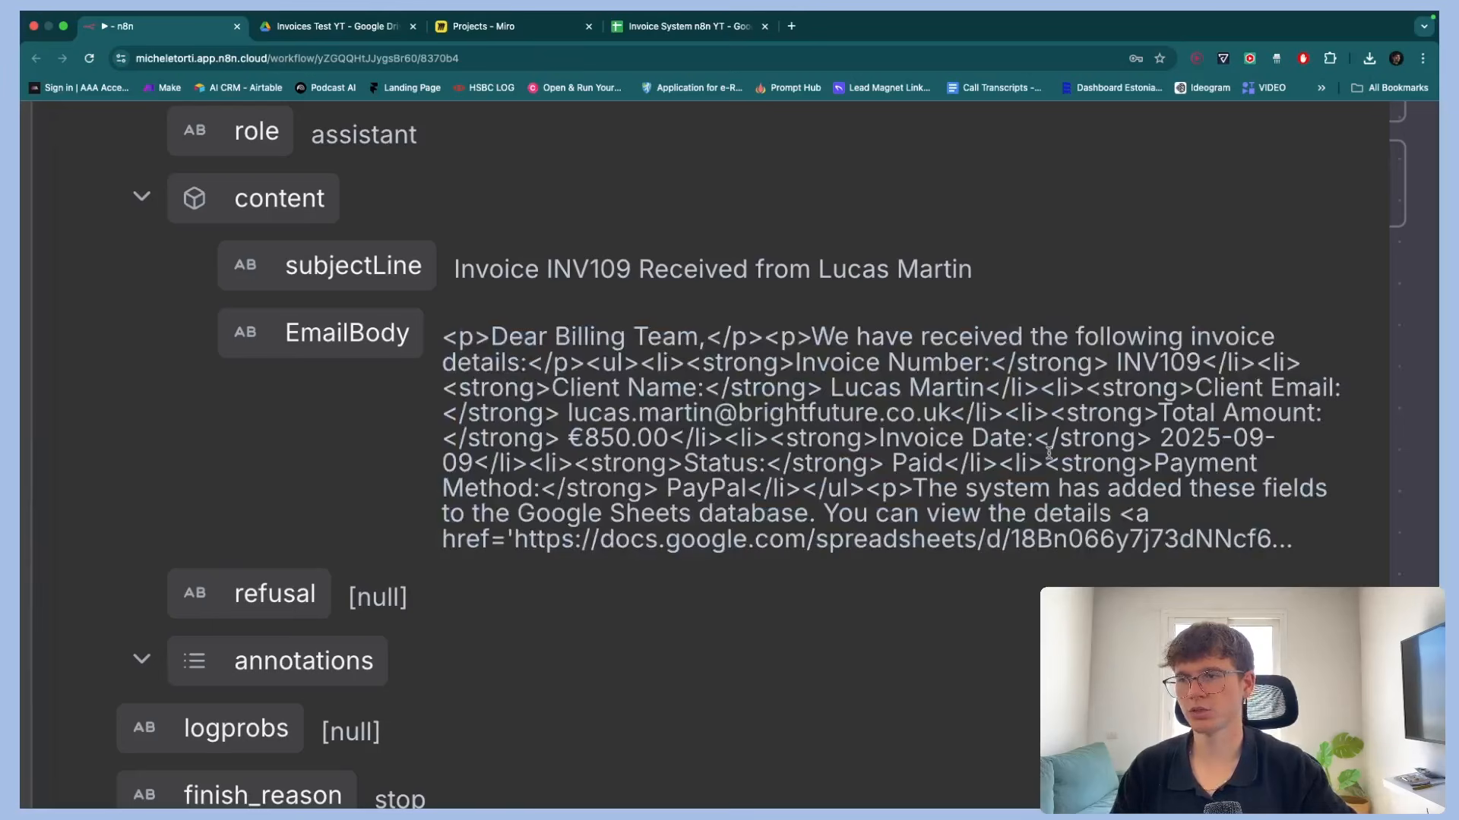
{"action": "scroll", "coordinate": [1072, 492], "scroll_direction": "down", "scroll_amount": 3}
{"action": "scroll", "coordinate": [928, 430], "scroll_direction": "down", "scroll_amount": 5}
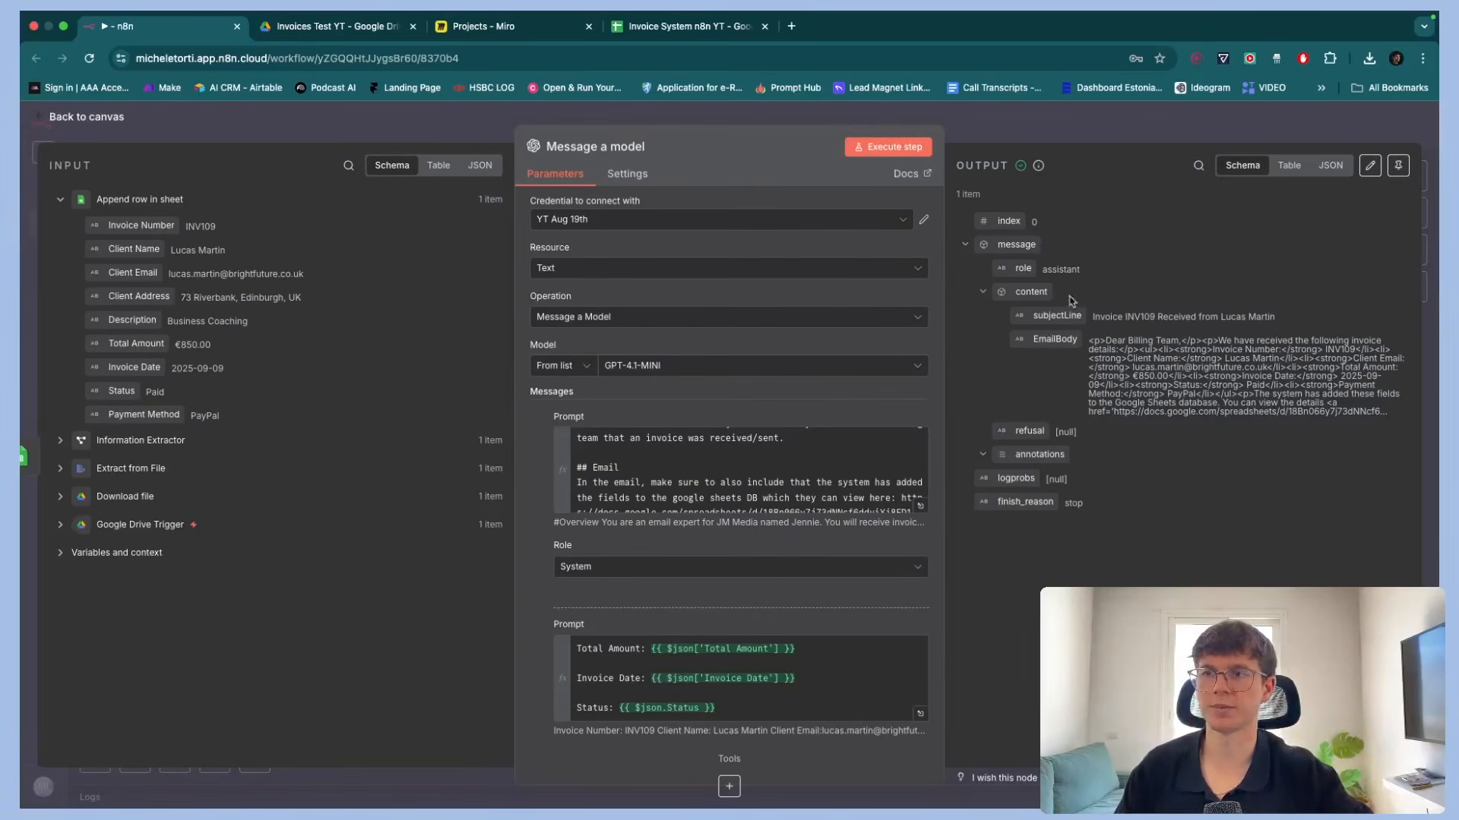
Return to the canvas and check the Miro plan's remaining Send Email step
{"action": "left_click", "coordinate": [1050, 131]}
{"action": "scroll", "coordinate": [1001, 275], "scroll_direction": "right", "scroll_amount": 3}
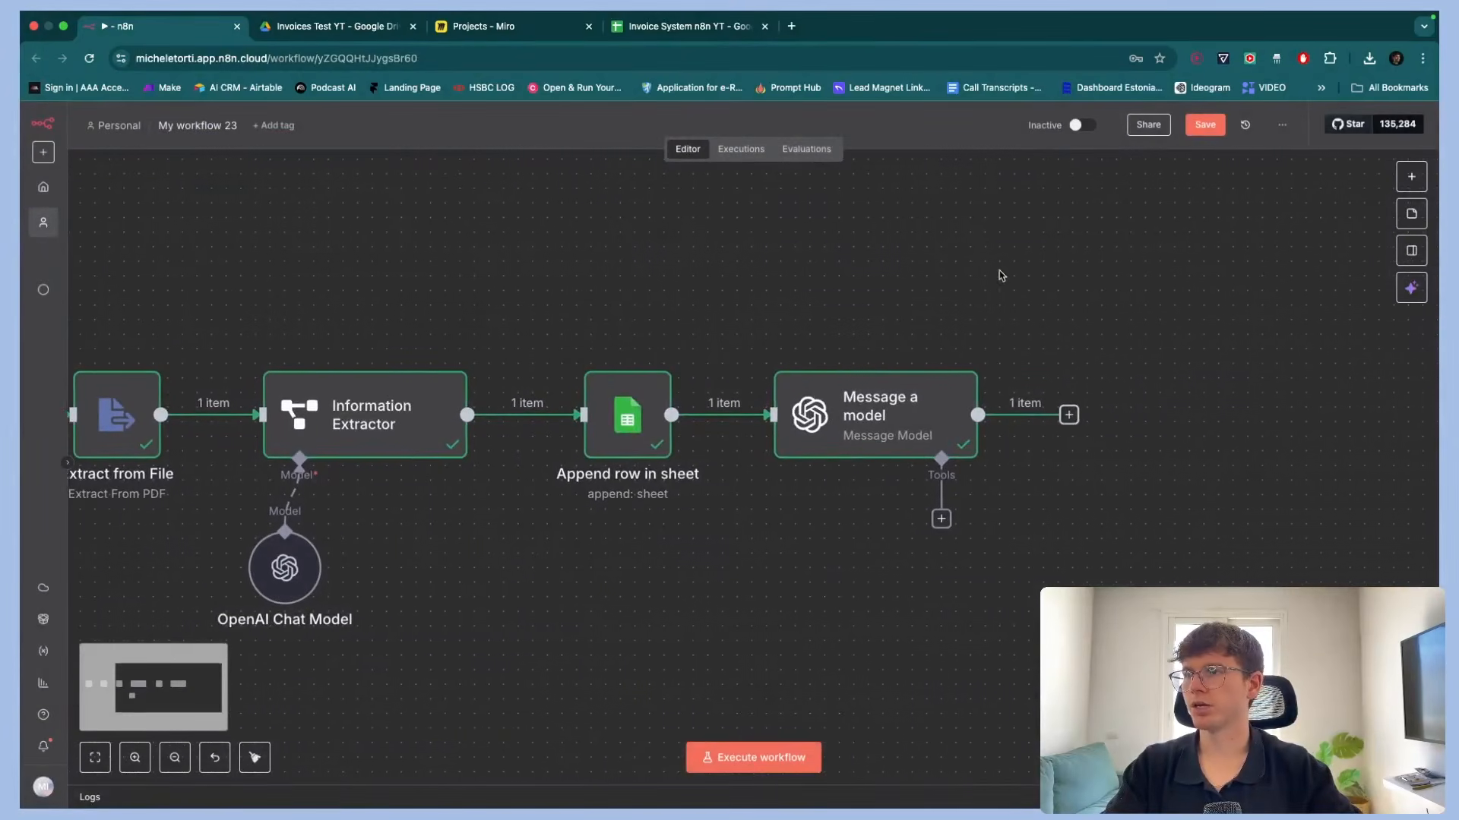
{"action": "left_click", "coordinate": [540, 22]}
{"action": "scroll", "coordinate": [889, 387], "scroll_direction": "left", "scroll_amount": 3}
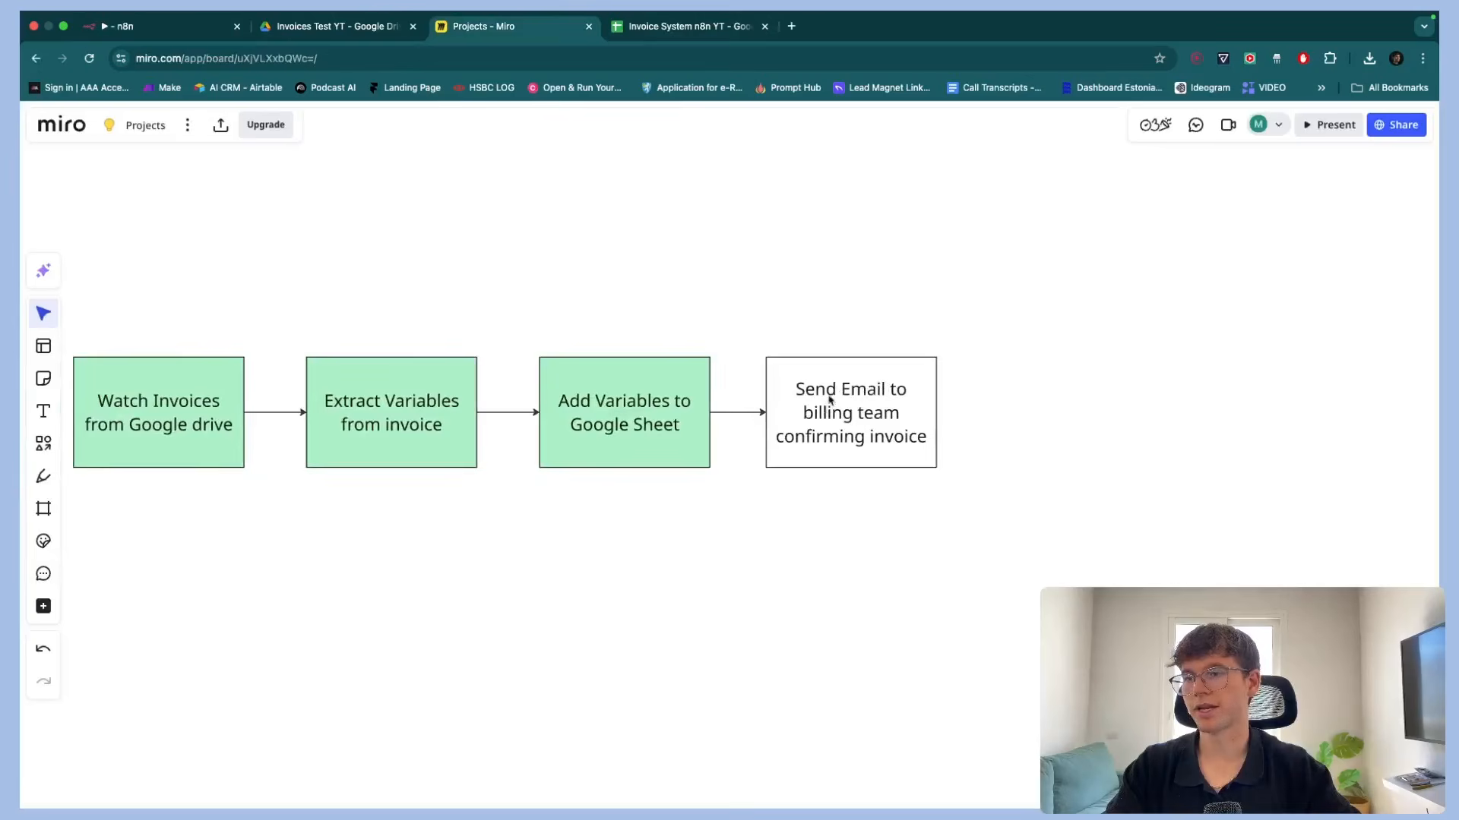
{"action": "left_click", "coordinate": [182, 26]}
{"action": "scroll", "coordinate": [836, 418], "scroll_direction": "right", "scroll_amount": 4}
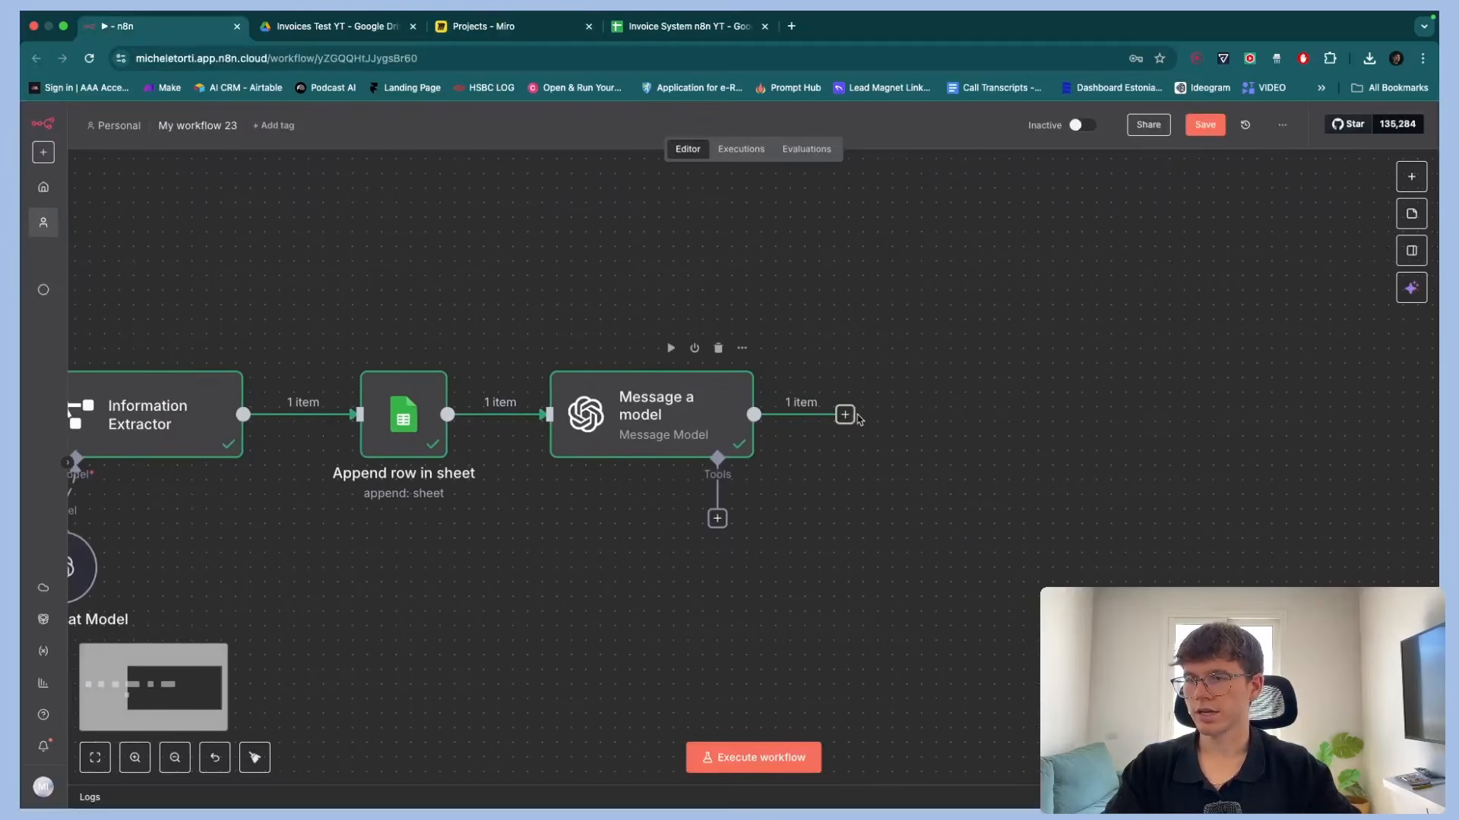
Add a Gmail Send a message node after the Message a model node
{"action": "left_click", "coordinate": [845, 414]}
{"action": "type", "text": "gmail"}
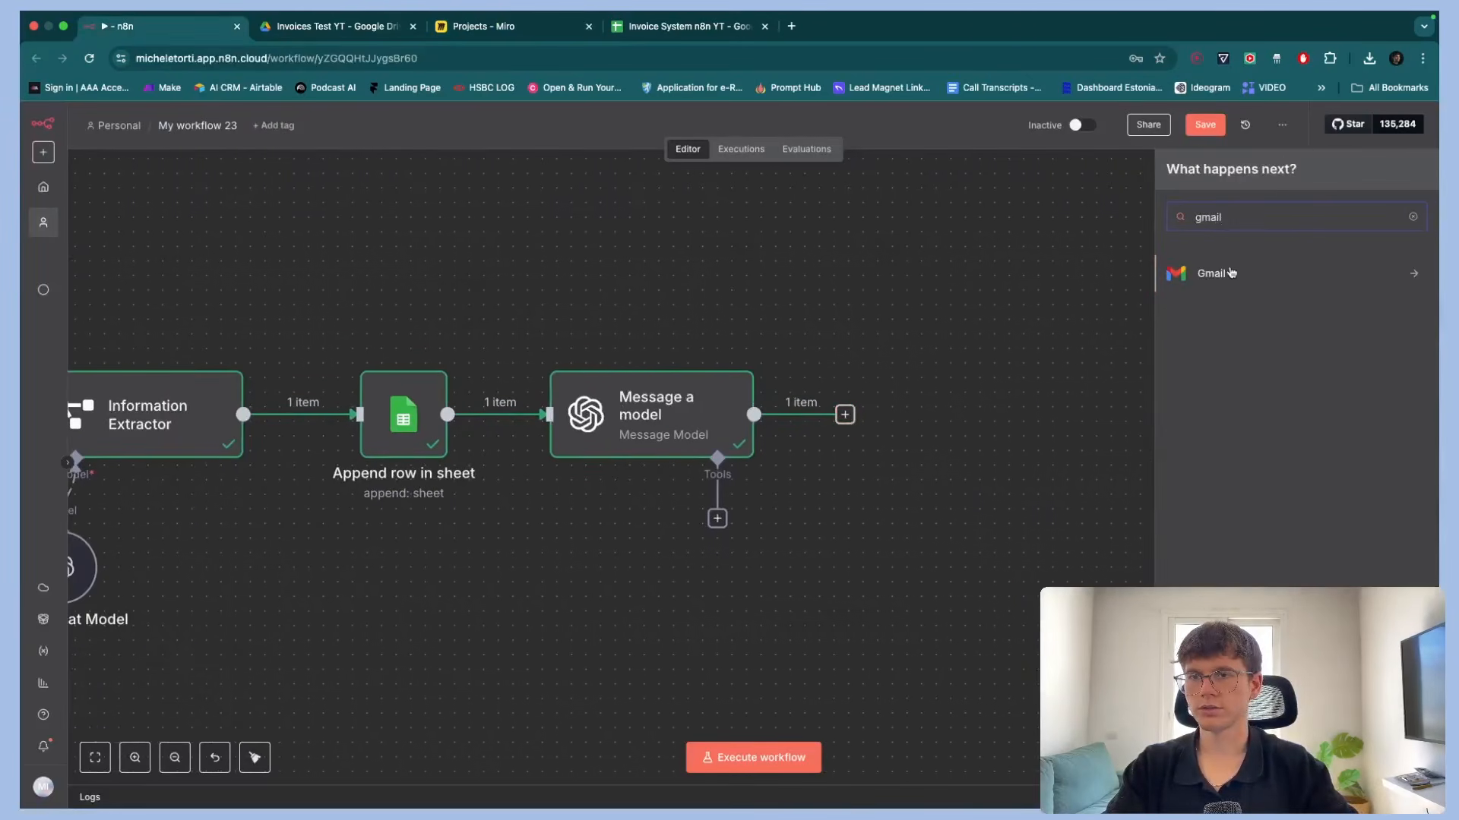
{"action": "left_click", "coordinate": [1176, 275]}
{"action": "type", "text": "send"}
{"action": "left_click", "coordinate": [1218, 308]}
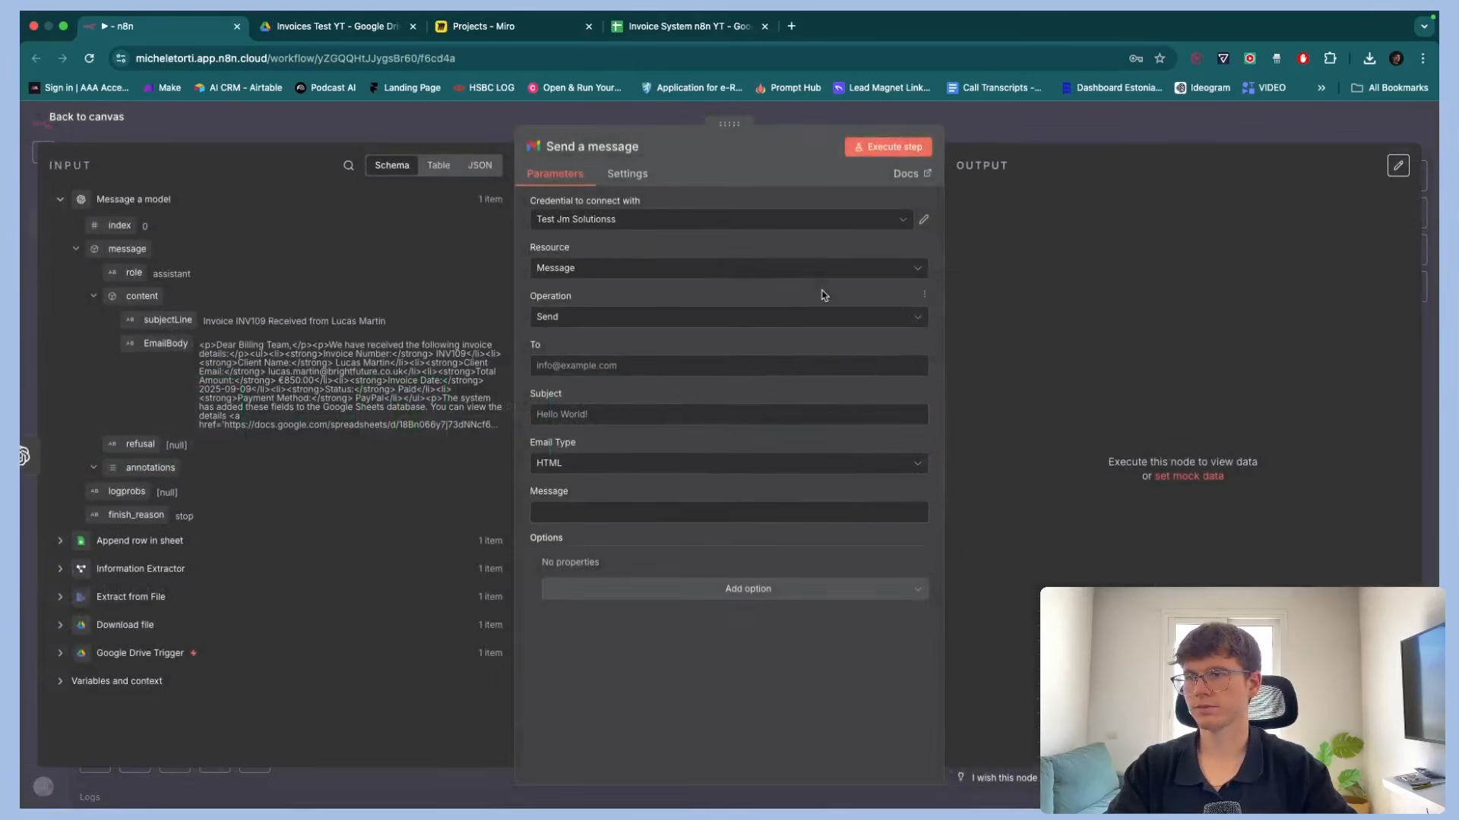
{"action": "left_click", "coordinate": [678, 218]}
{"action": "left_click", "coordinate": [634, 369]}
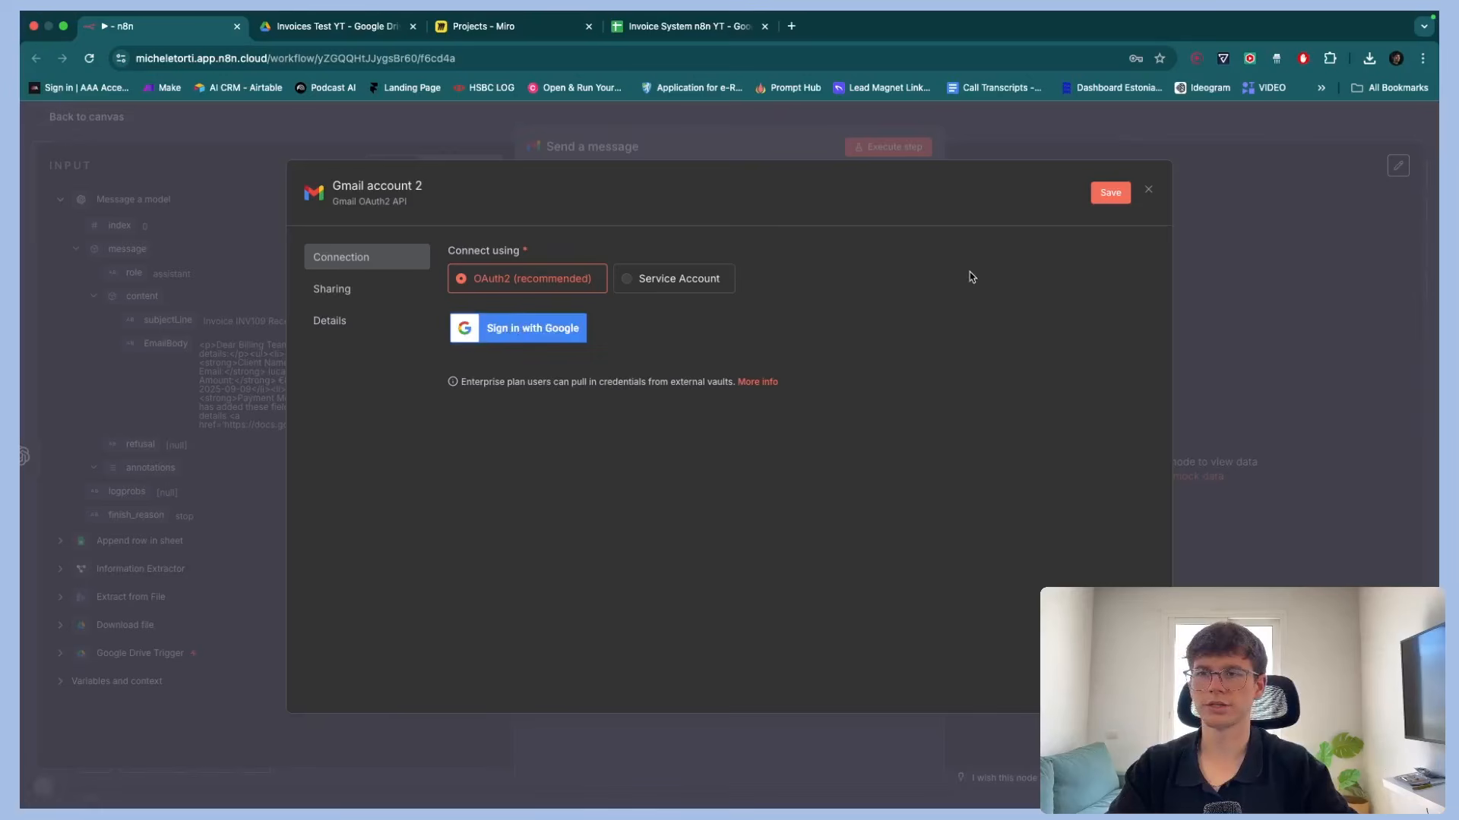
{"action": "left_click", "coordinate": [1148, 190]}
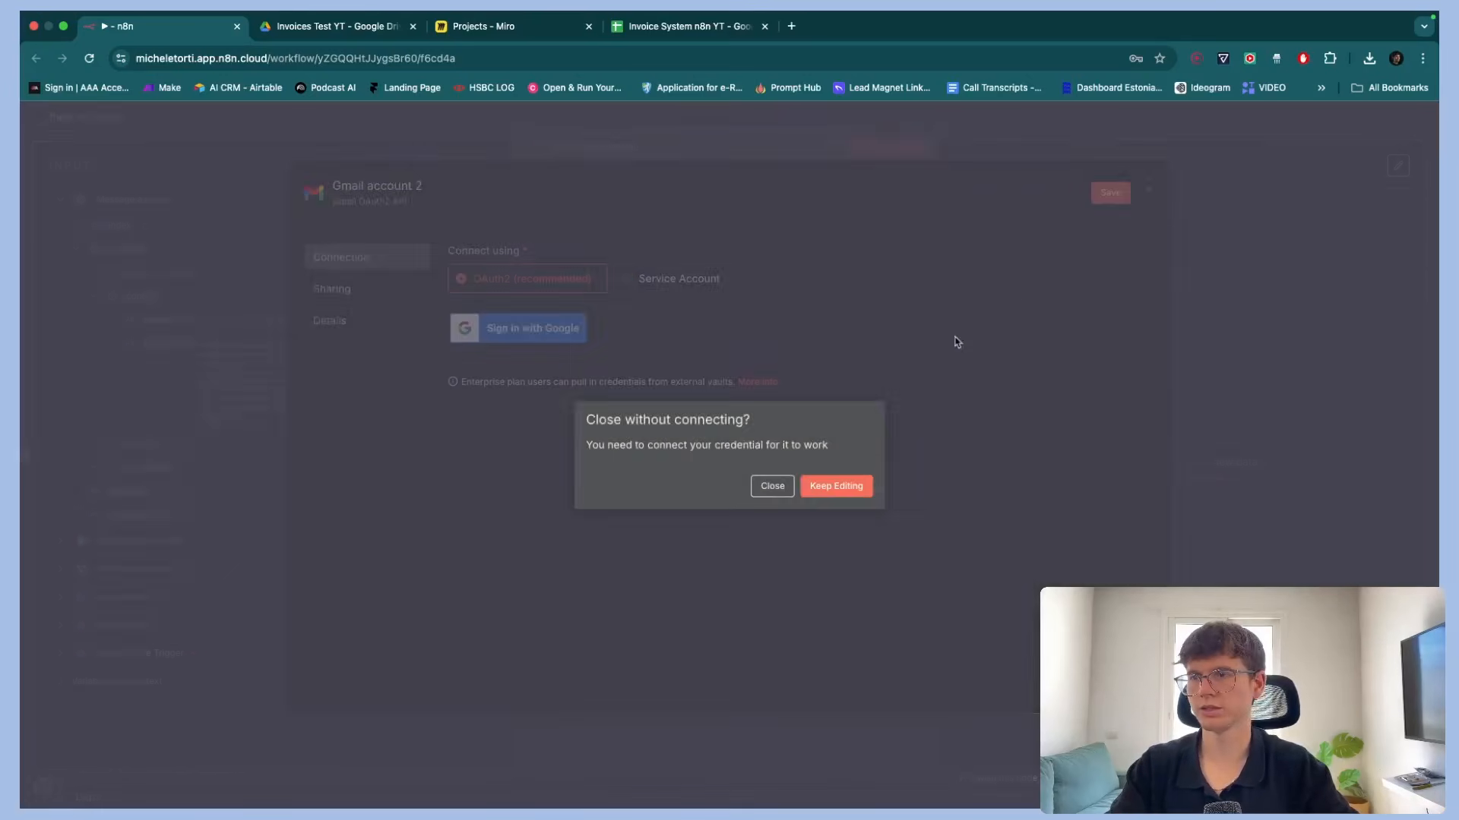
{"action": "left_click", "coordinate": [768, 487]}
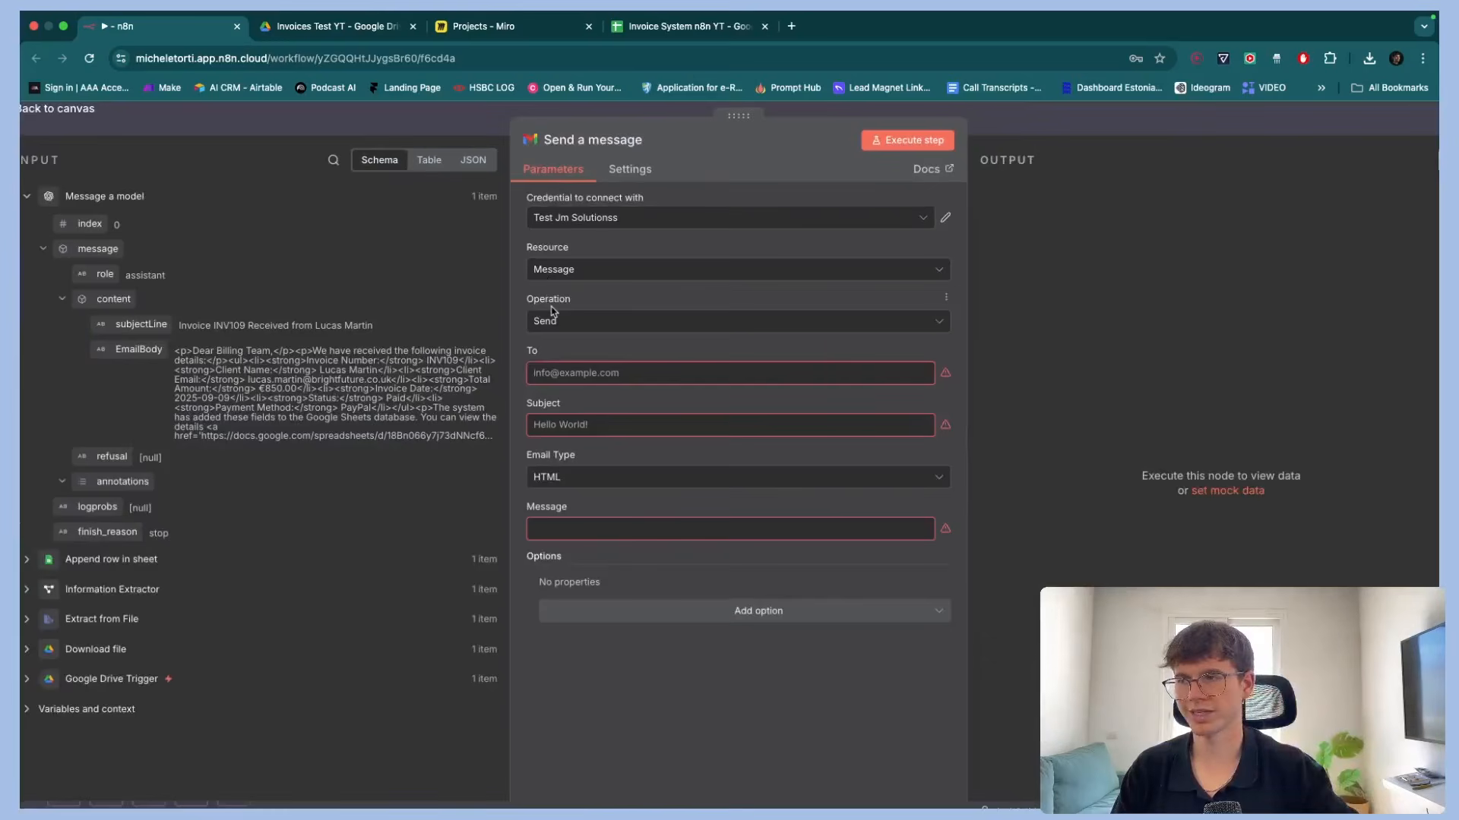
Enter the recipient's e-mail address in the Gmail node's To field
{"action": "left_click", "coordinate": [566, 373]}
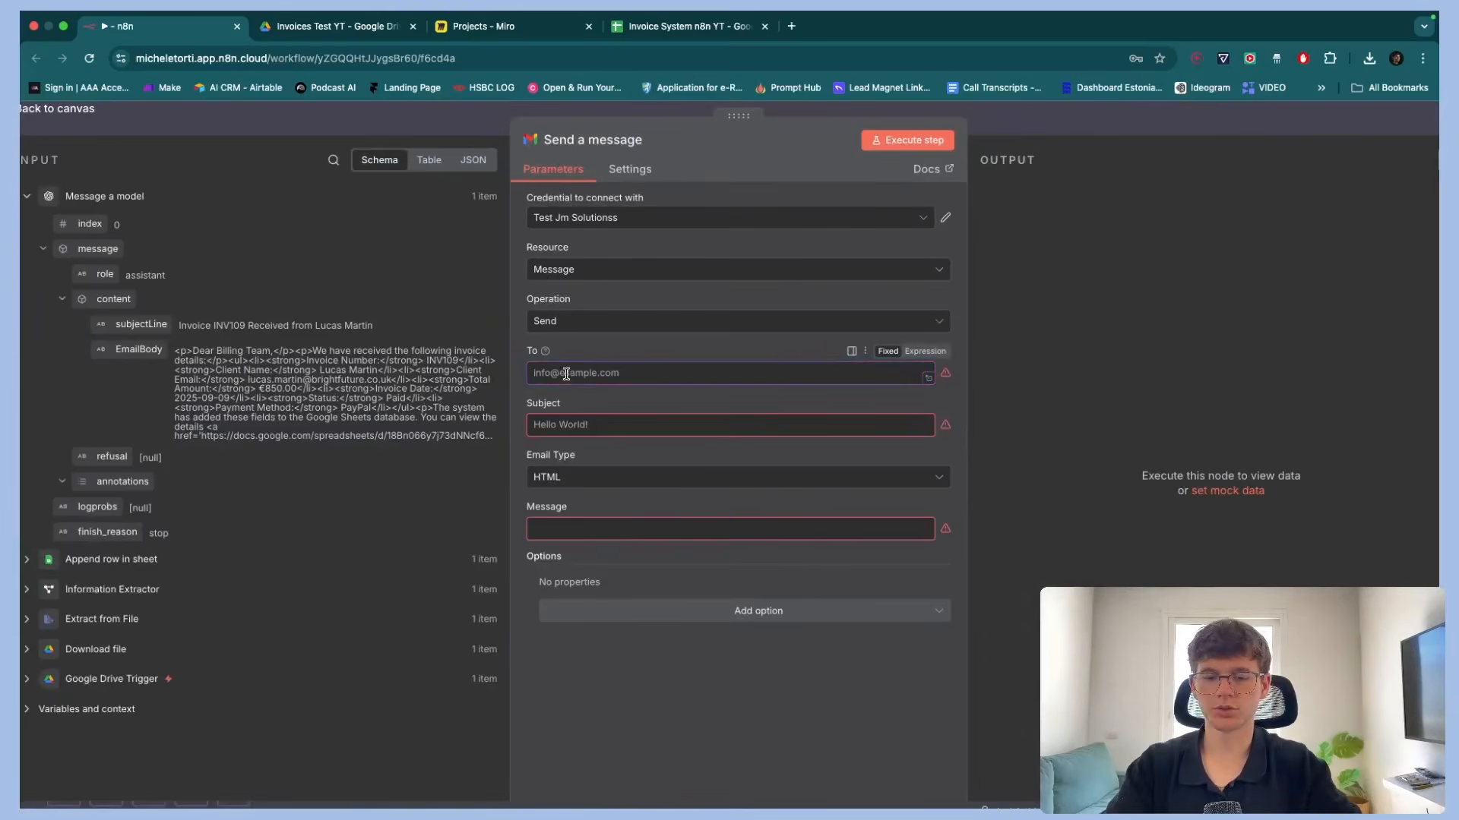
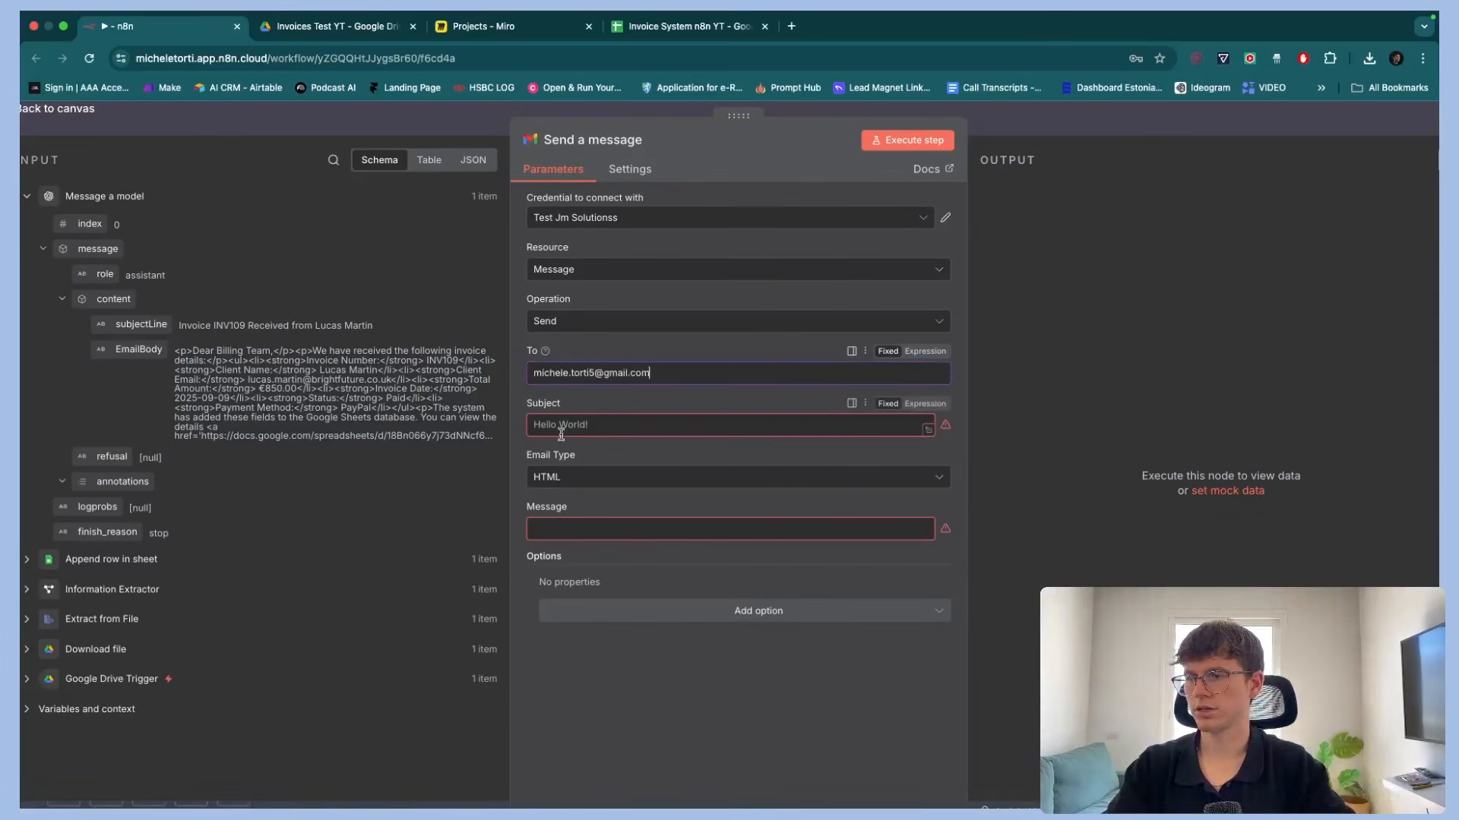
Map the Subject field to the subjectLine output of the Message a model node
{"action": "left_click_drag", "start_coordinate": [140, 325], "coordinate": [601, 424]}
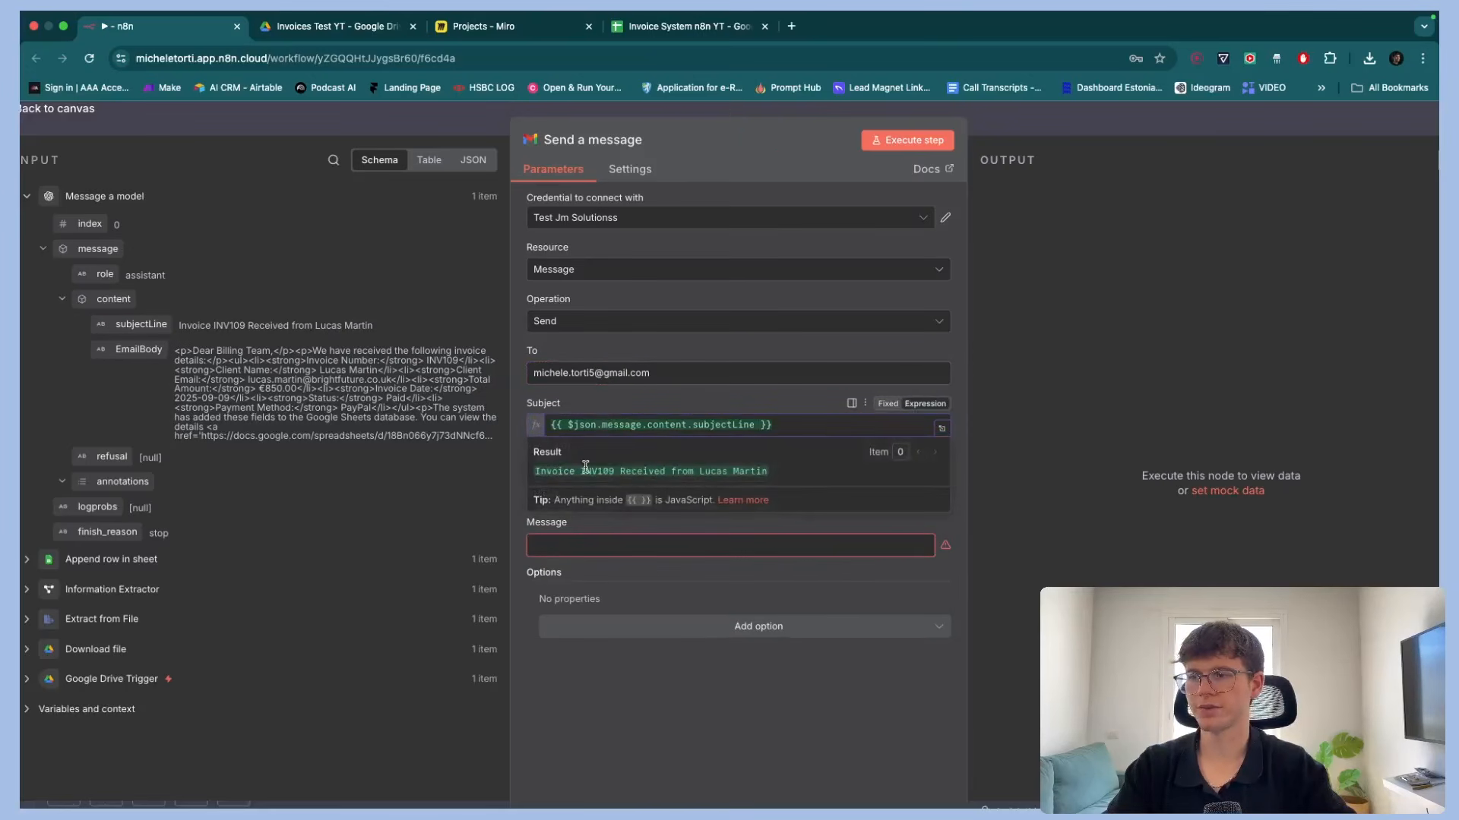
{"action": "scroll", "coordinate": [616, 468], "scroll_direction": "down", "scroll_amount": 5}
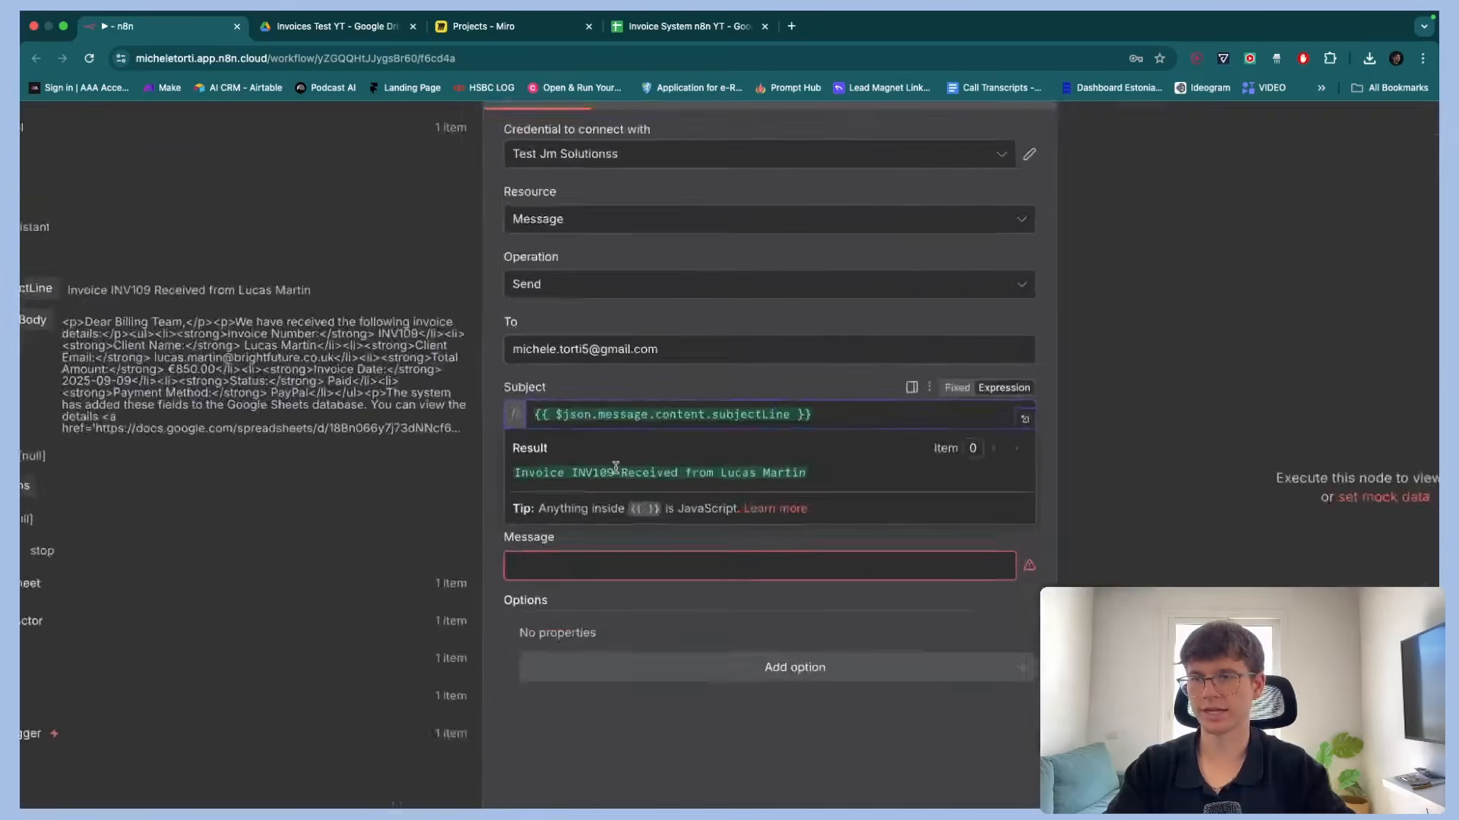
{"action": "left_click", "coordinate": [586, 510]}
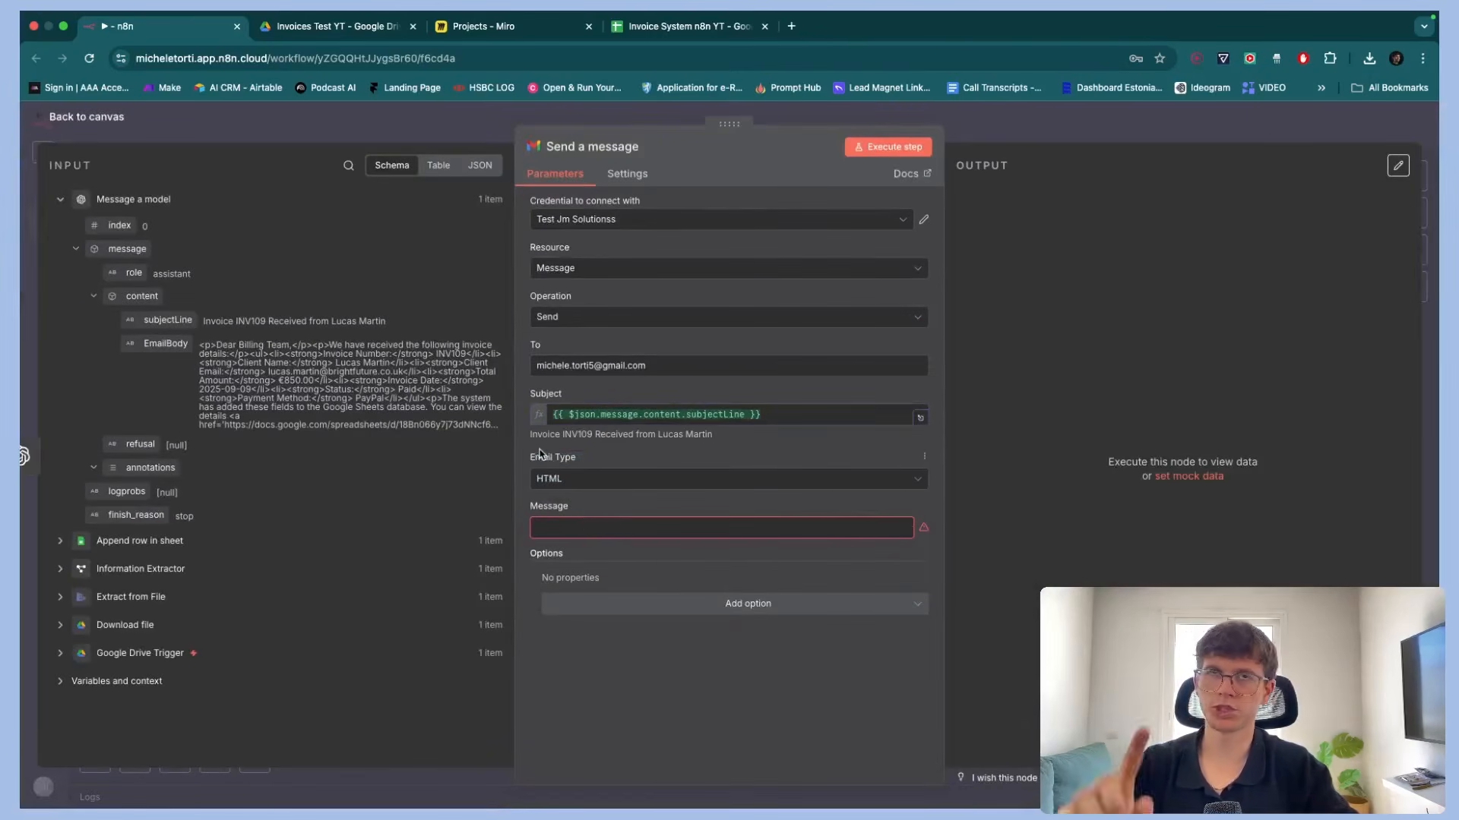
{"action": "scroll", "coordinate": [540, 454], "scroll_direction": "up", "scroll_amount": 5}
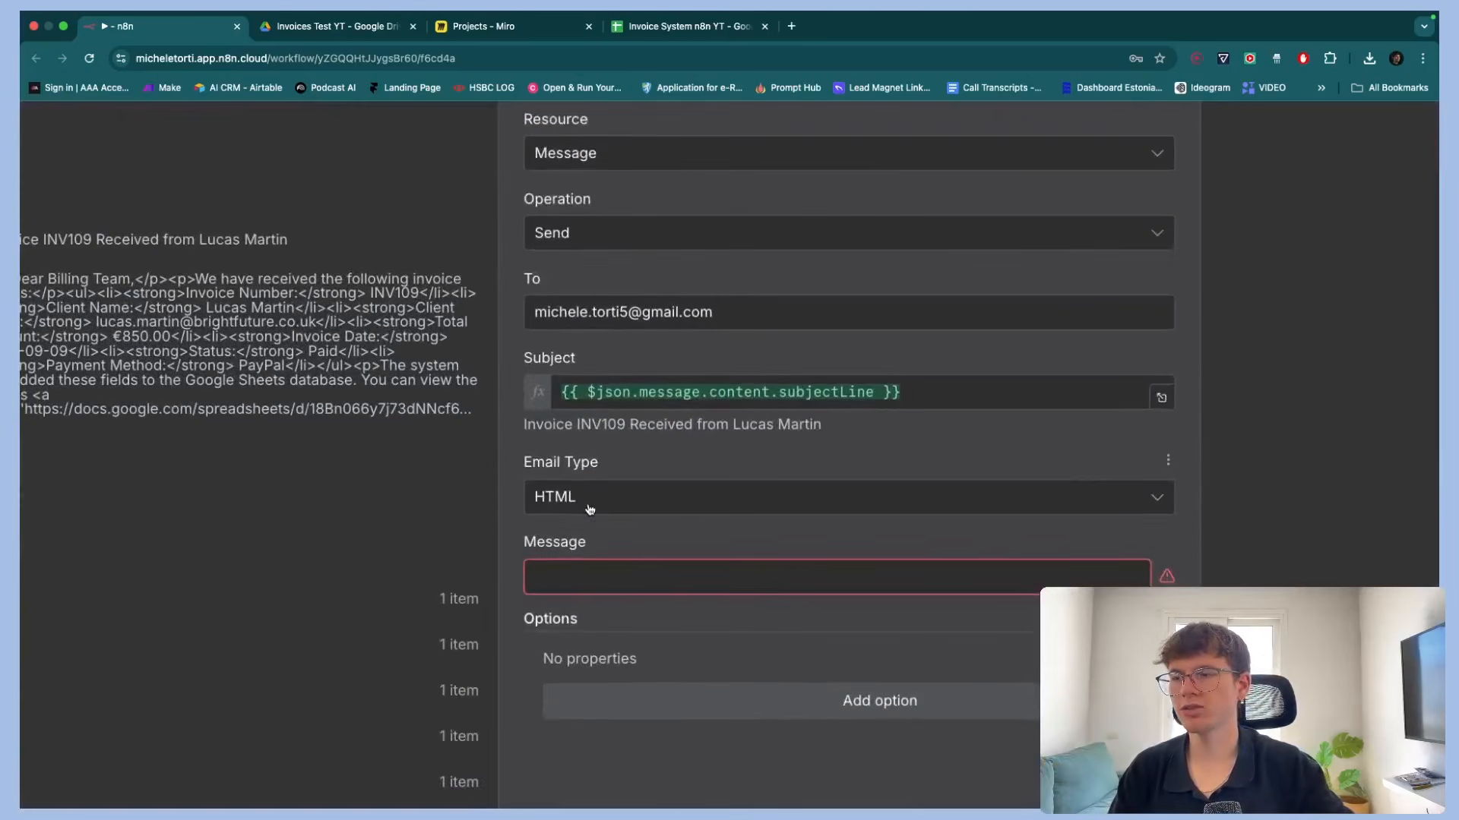
Keep the Email Type as HTML and map the Message field to the EmailBody output
{"action": "left_click", "coordinate": [589, 509]}
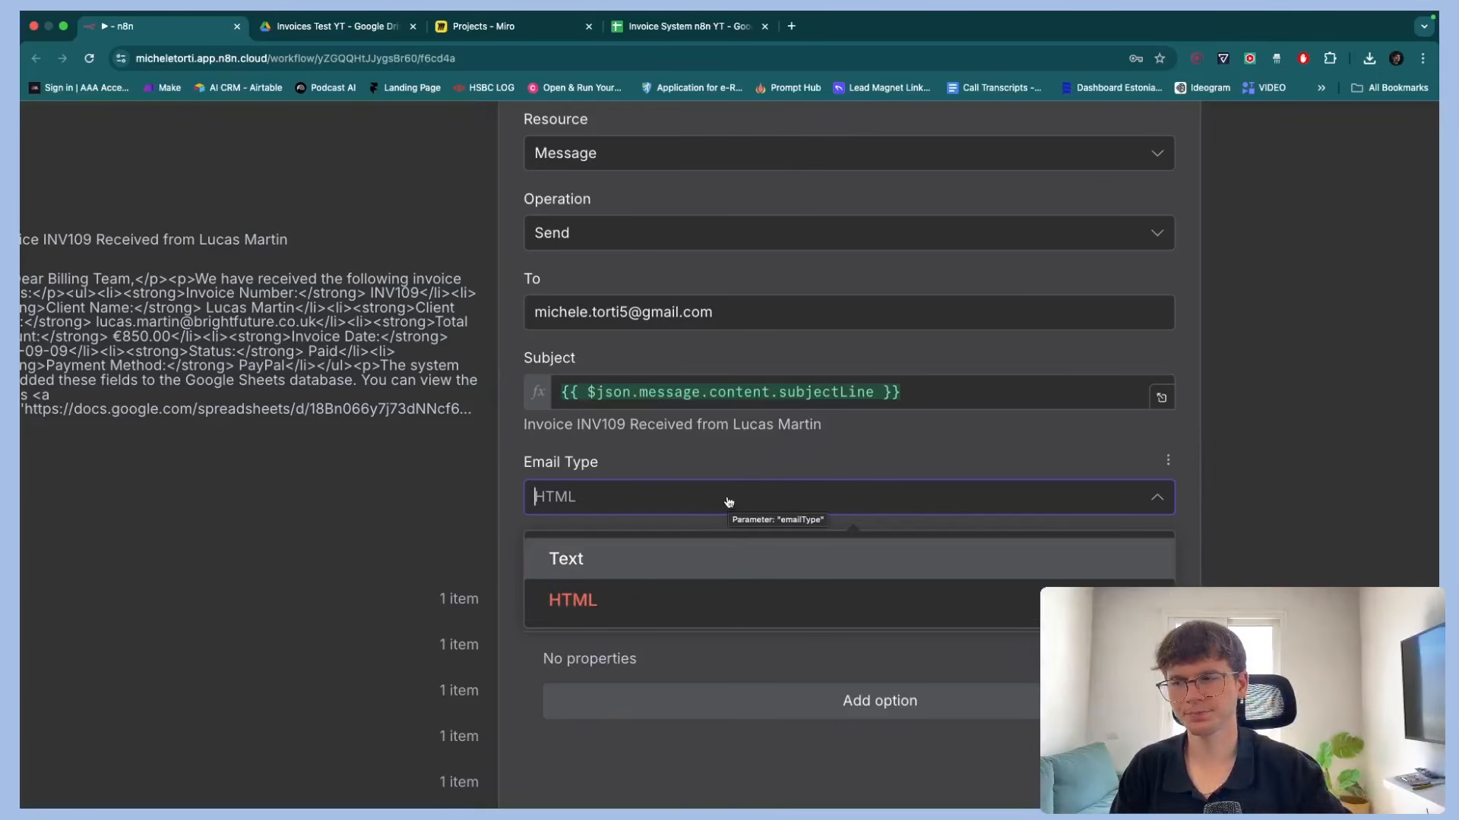
{"action": "left_click", "coordinate": [689, 441]}
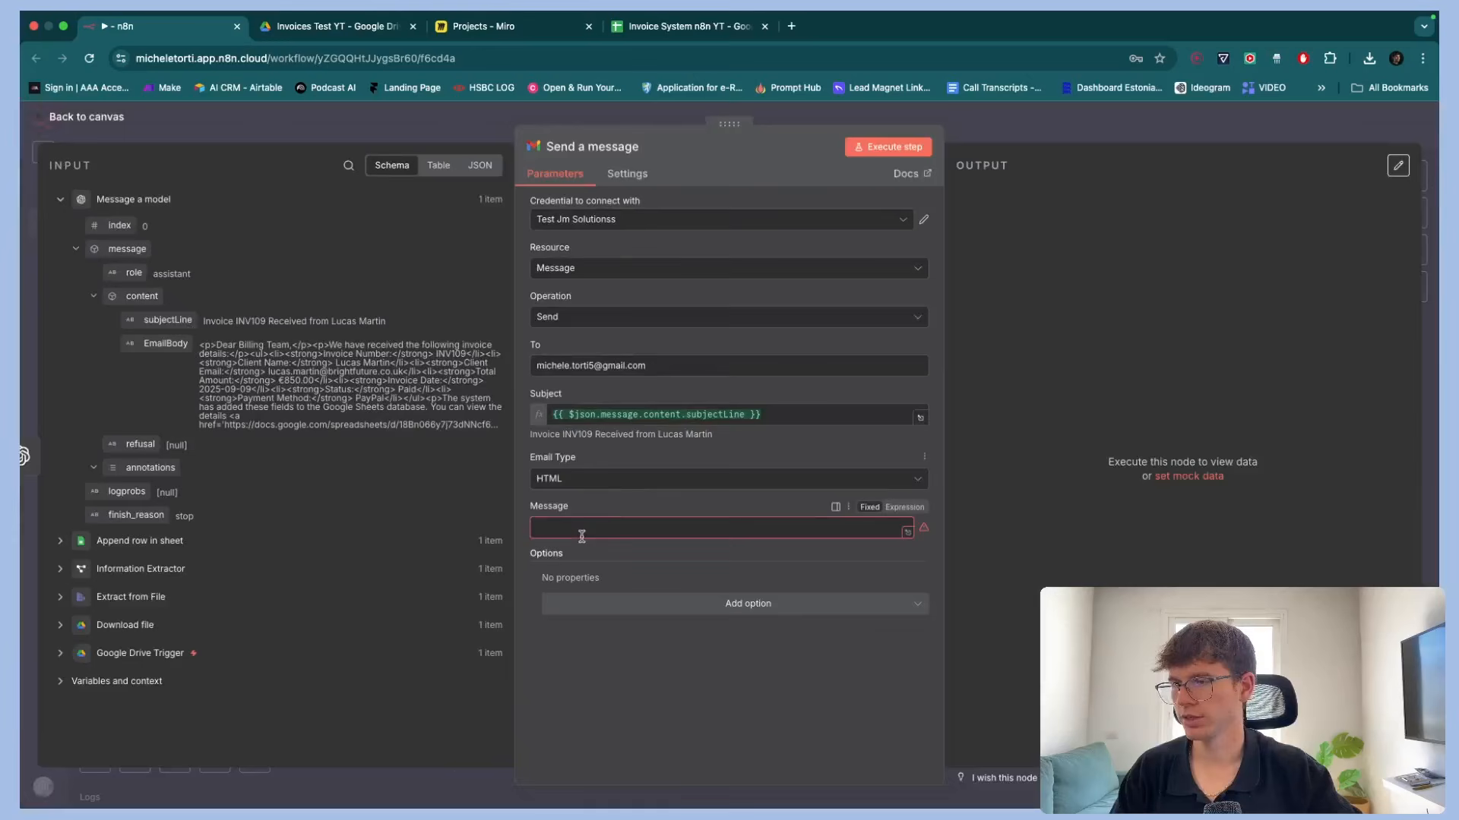
{"action": "left_click", "coordinate": [612, 571]}
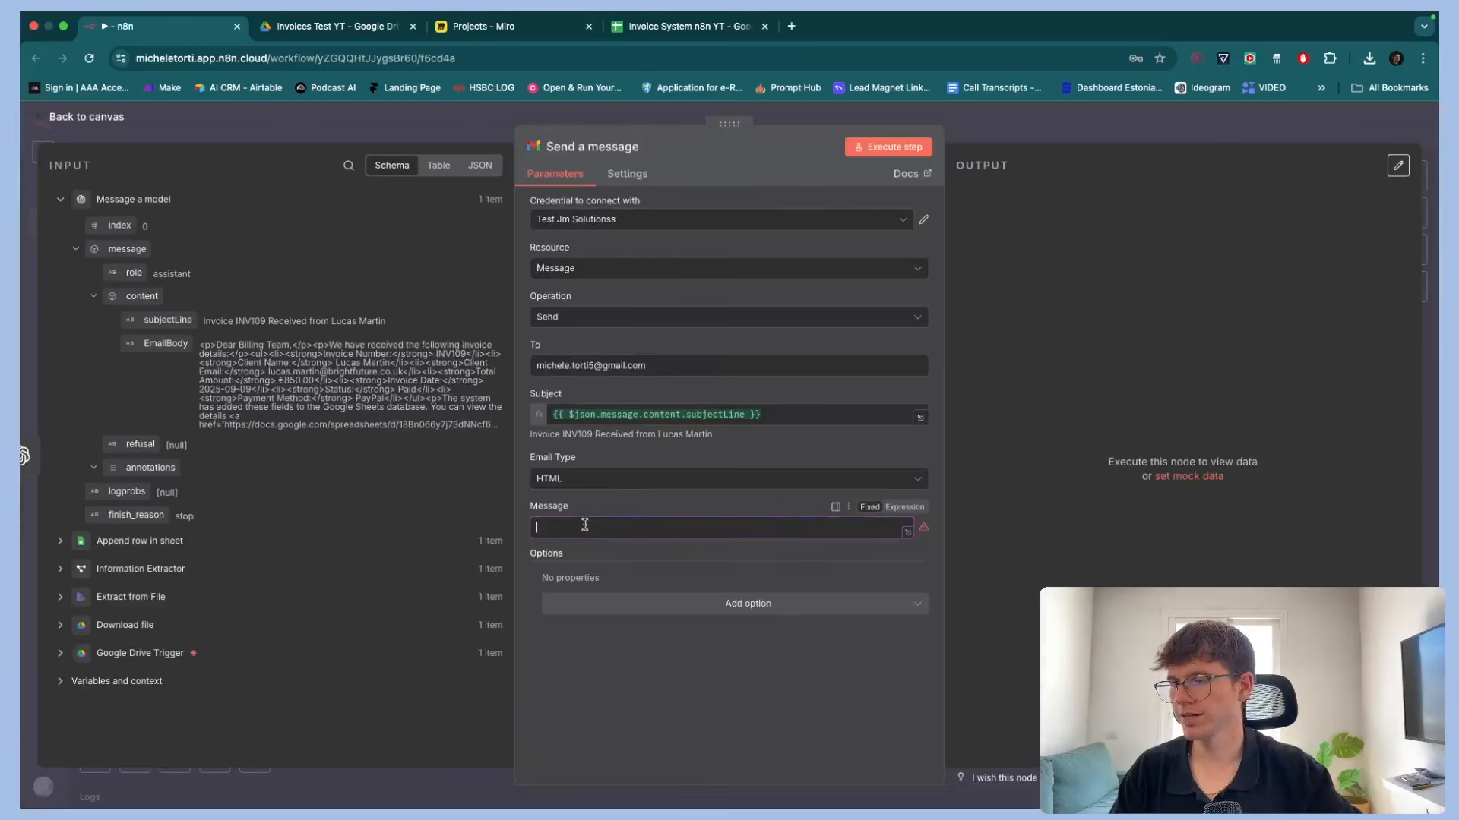
{"action": "left_click_drag", "start_coordinate": [159, 343], "coordinate": [608, 525]}
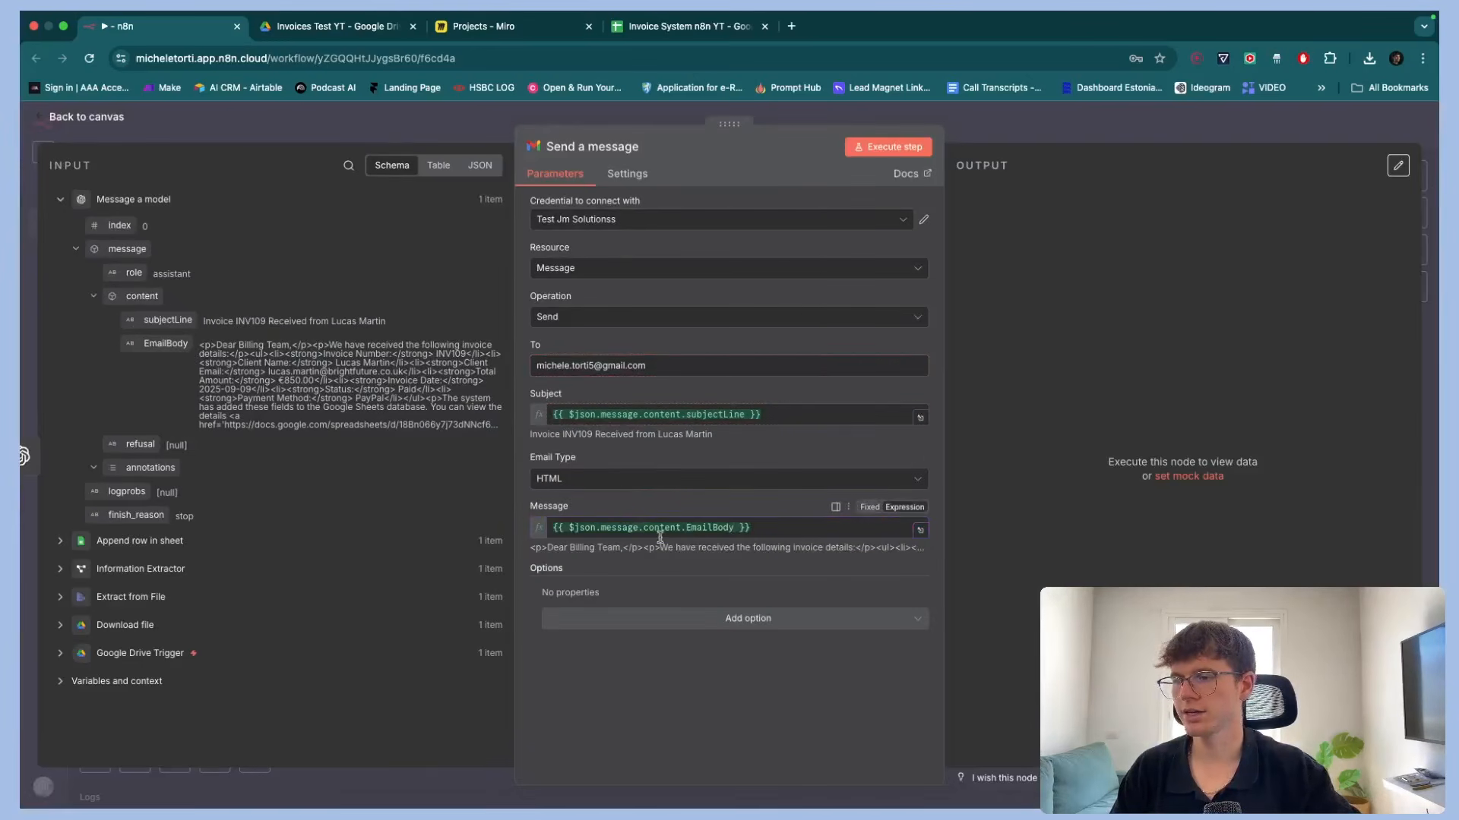
Add the Append n8n Attribution option to the Gmail node and switch it off
{"action": "left_click", "coordinate": [705, 620]}
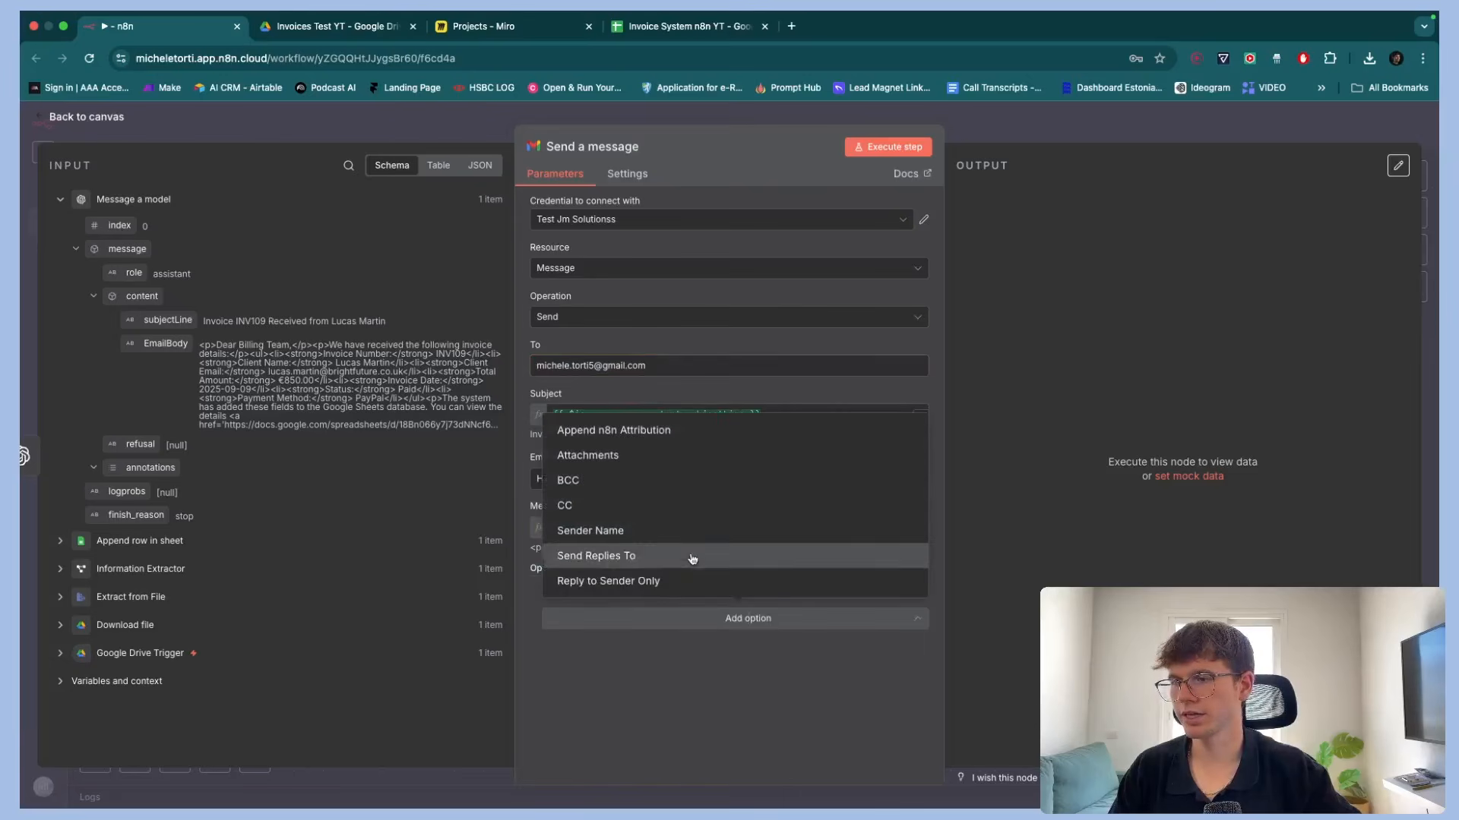
{"action": "left_click", "coordinate": [631, 433]}
{"action": "left_click", "coordinate": [566, 612]}
{"action": "scroll", "coordinate": [656, 590], "scroll_direction": "up", "scroll_amount": 5}
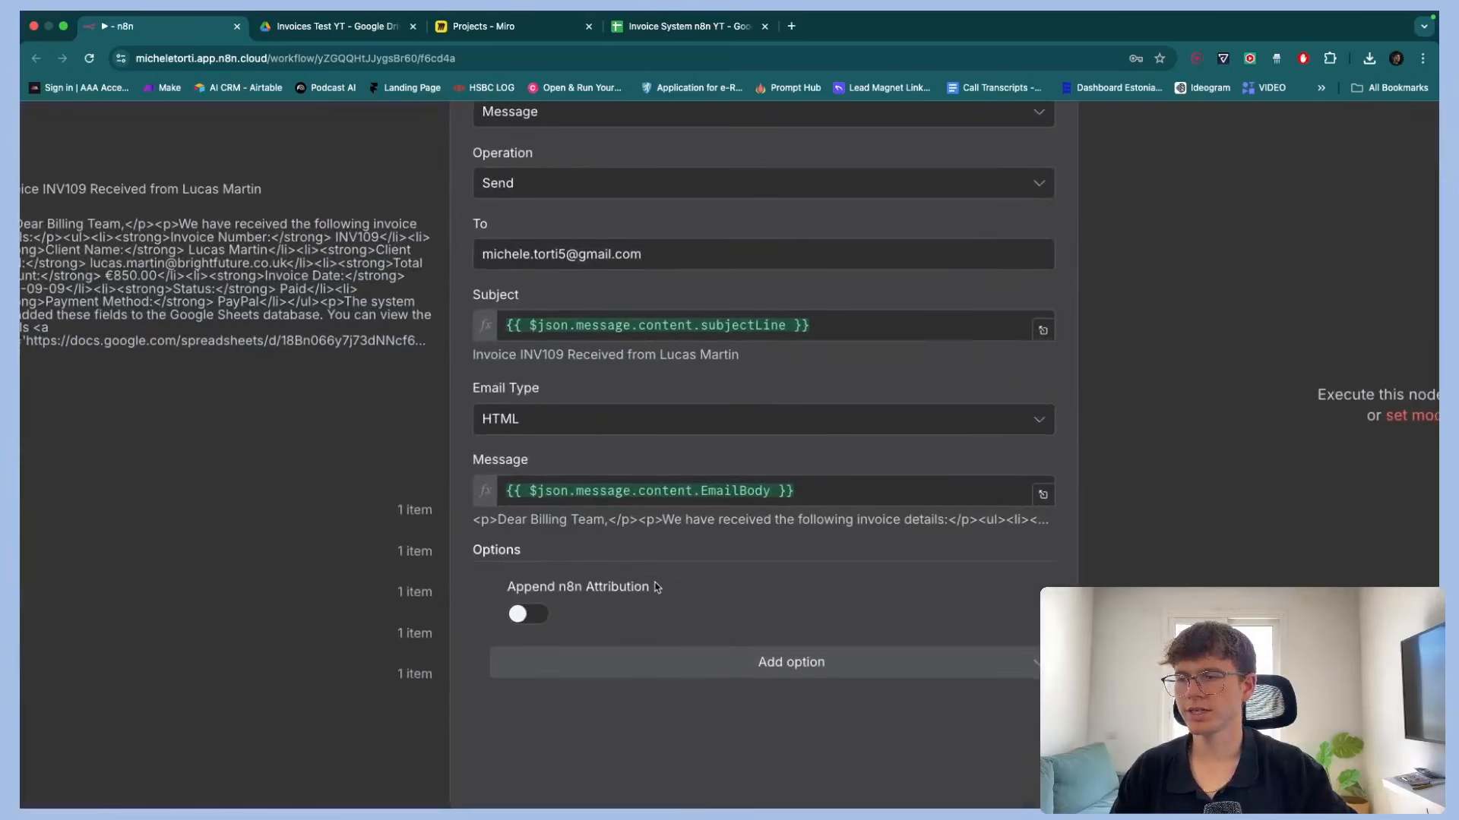
{"action": "mouse_move", "coordinate": [658, 587]}
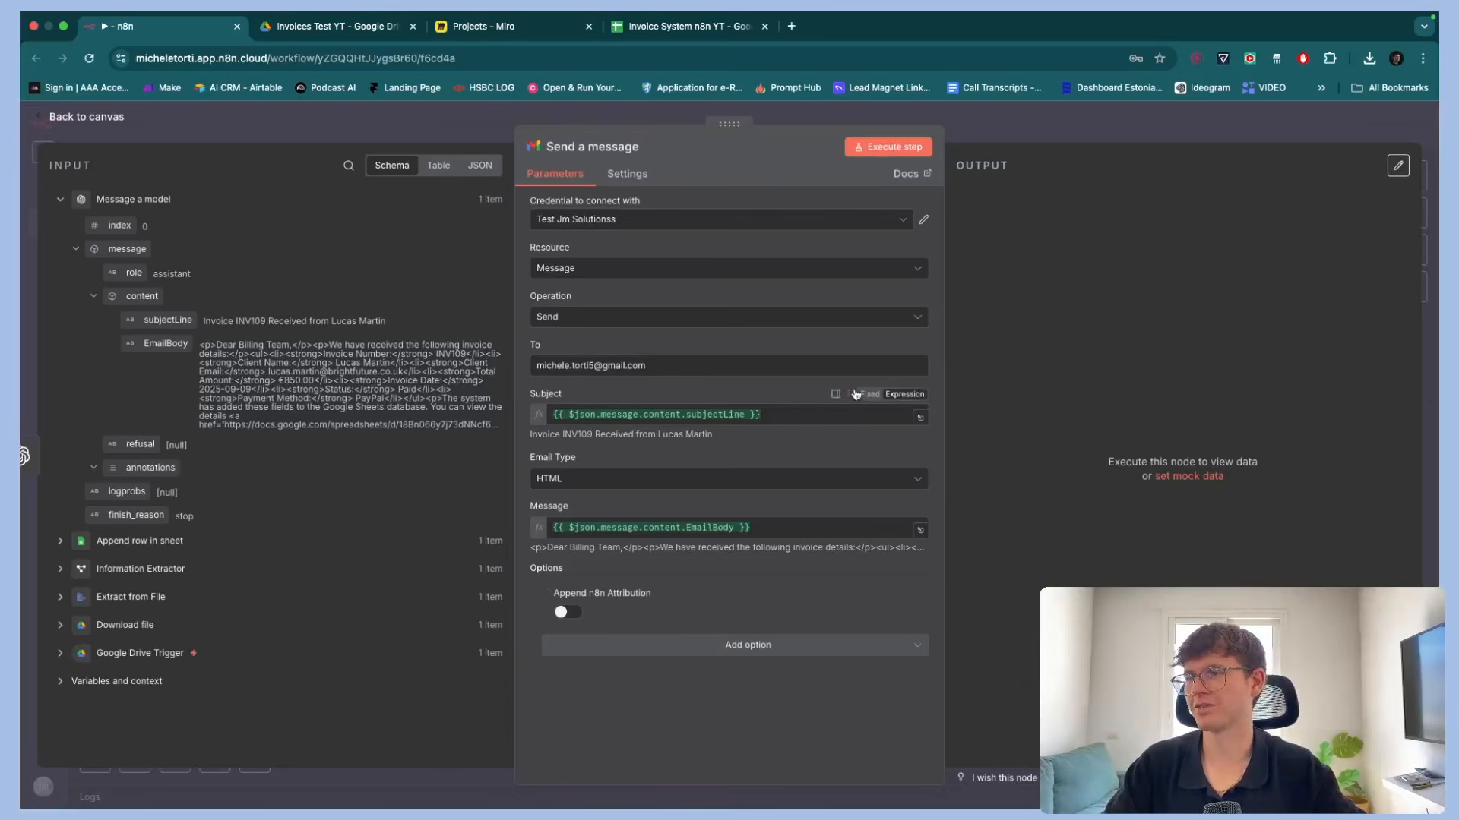
Execute the Send a message step and open Gmail in a new browser tab
{"action": "left_click", "coordinate": [879, 148]}
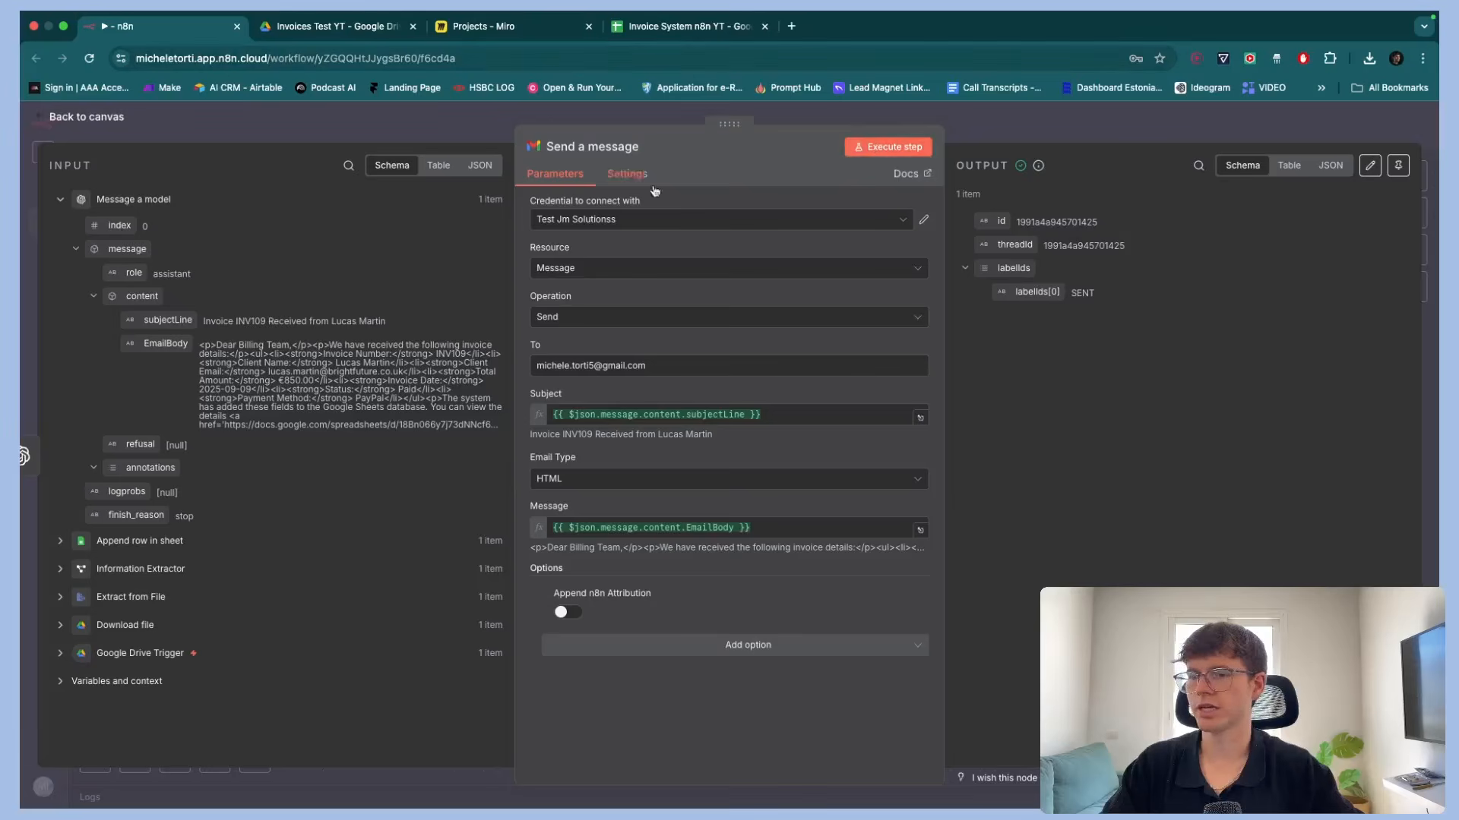
{"action": "key", "text": "ctrl+t"}
{"action": "type", "text": "gmail.com"}
{"action": "key", "text": "Return"}
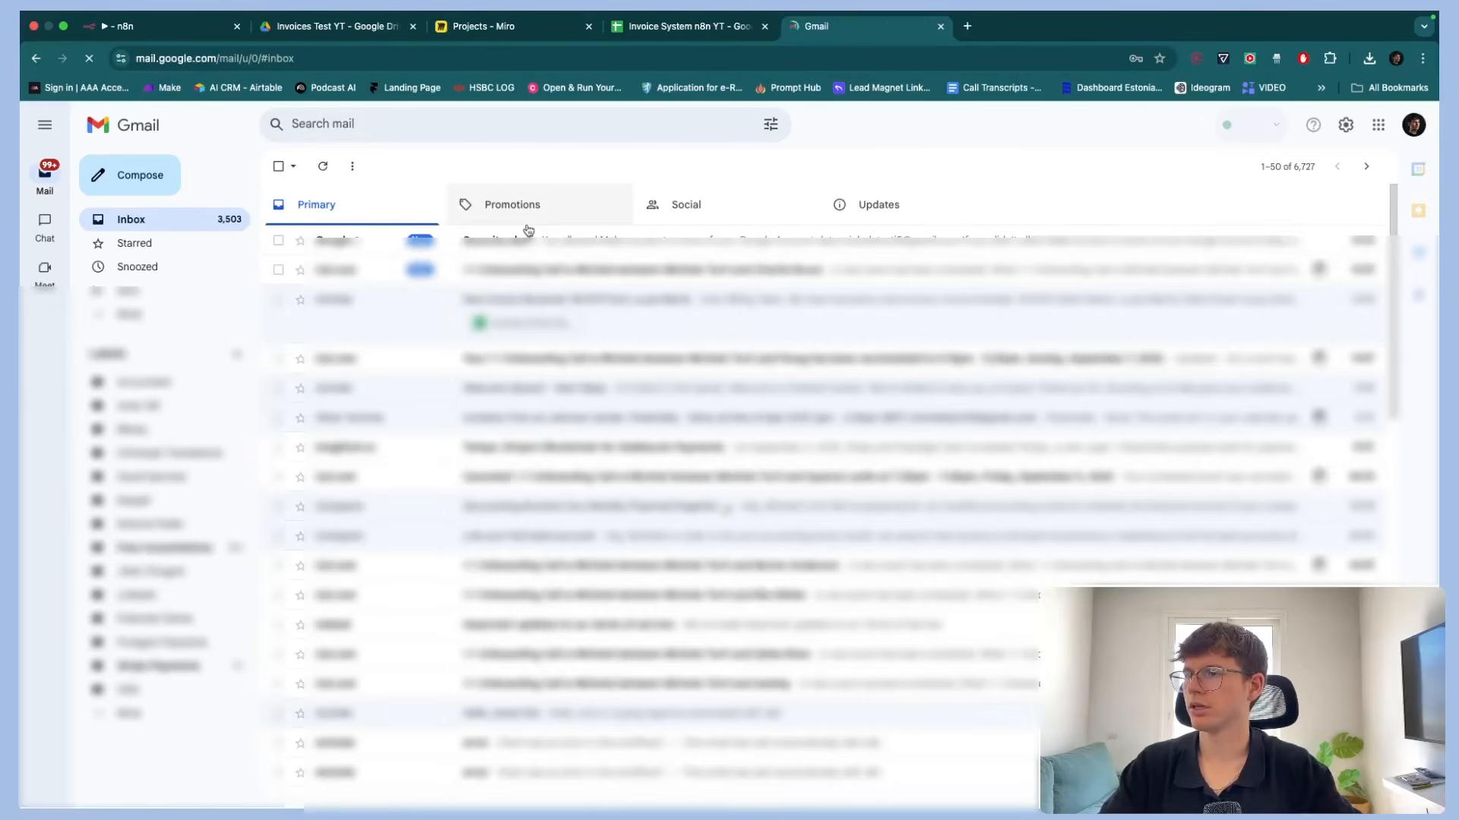
Open the received invoice confirmation email and follow its link to the Google Sheet
{"action": "left_click", "coordinate": [322, 169]}
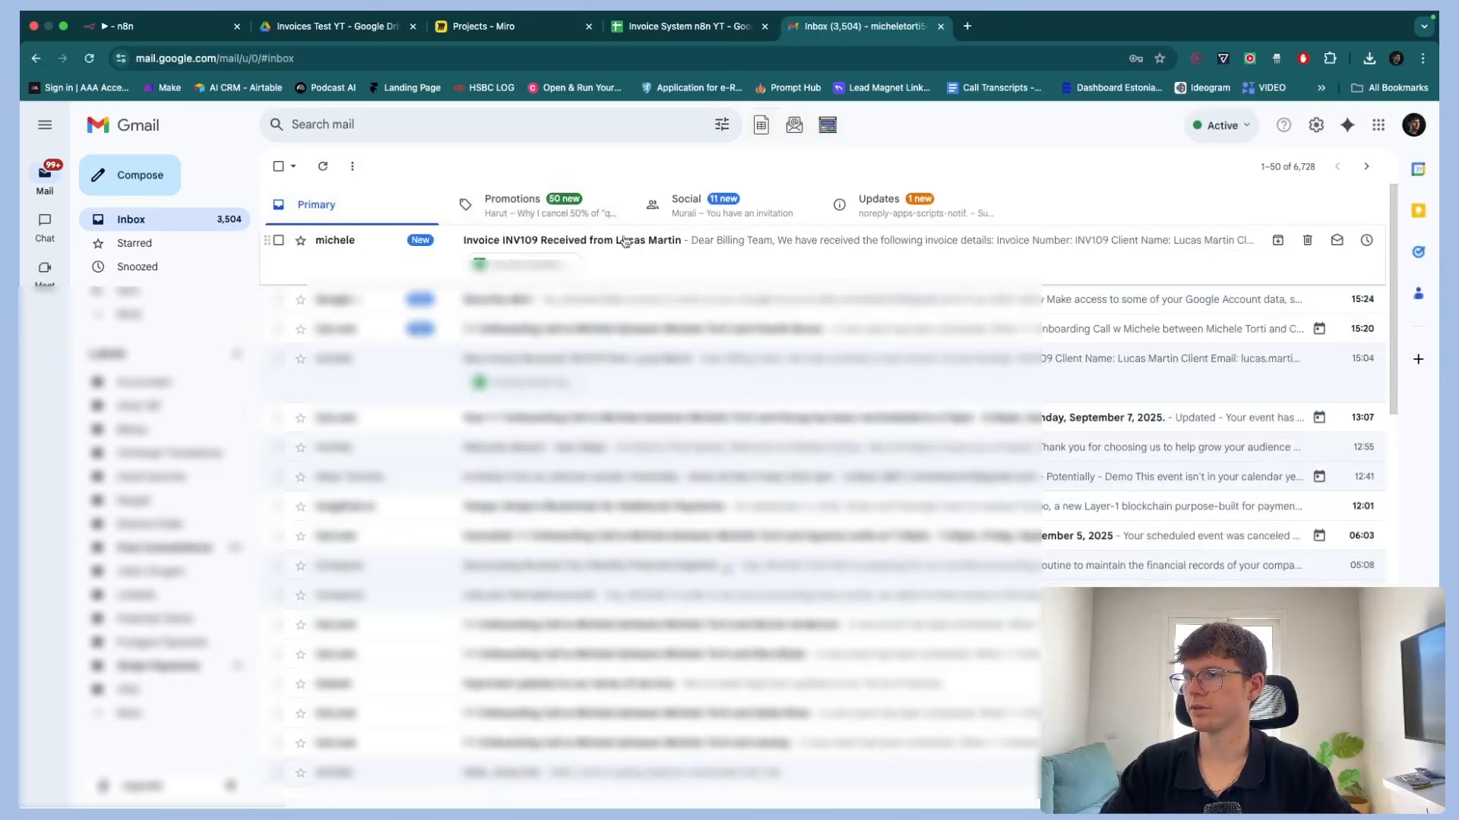
{"action": "left_click", "coordinate": [646, 262]}
{"action": "scroll", "coordinate": [332, 324], "scroll_direction": "up", "scroll_amount": 5}
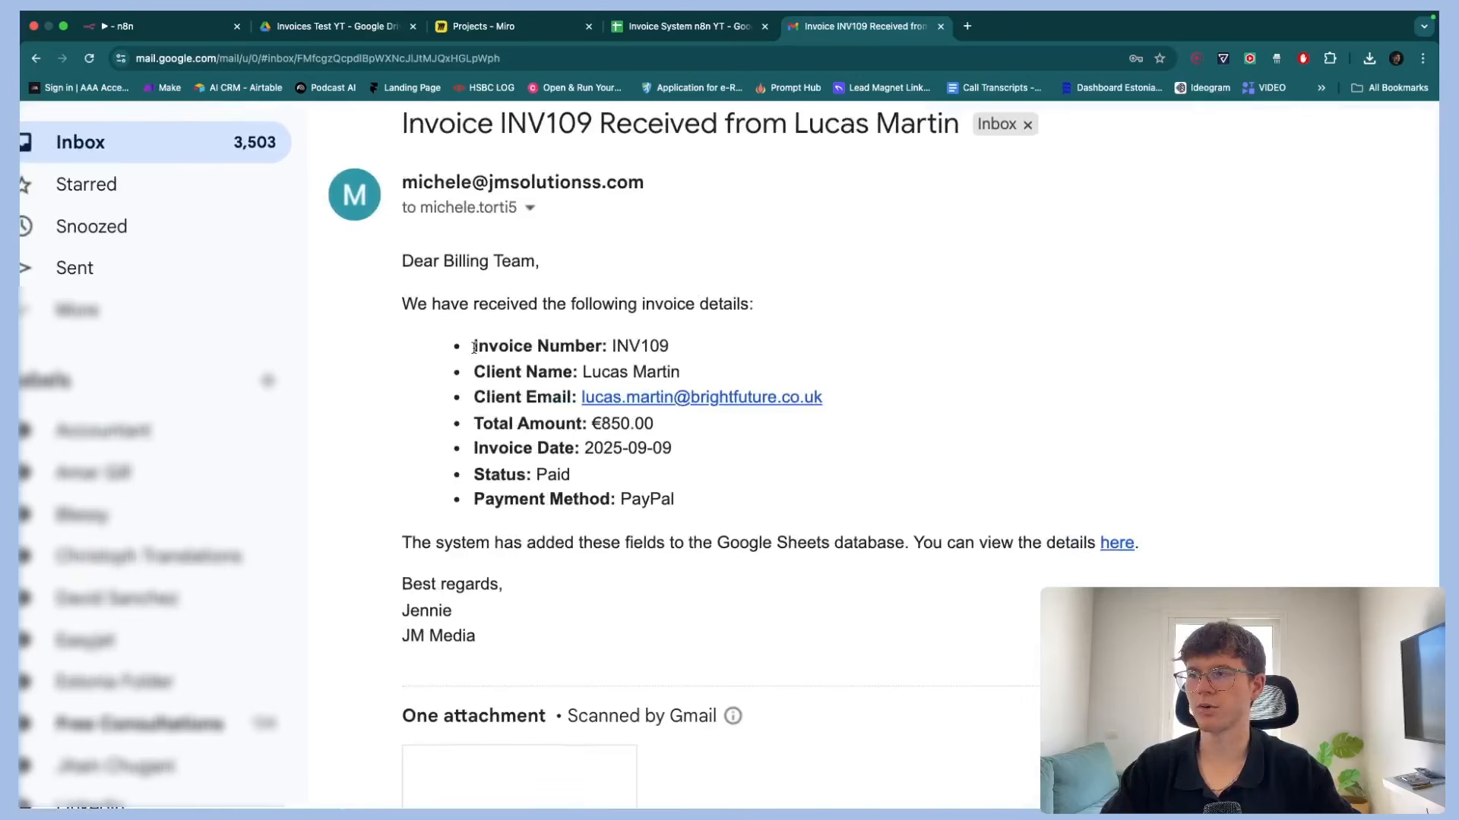
{"action": "left_click_drag", "start_coordinate": [471, 349], "coordinate": [538, 370]}
{"action": "scroll", "coordinate": [901, 560], "scroll_direction": "right", "scroll_amount": 3}
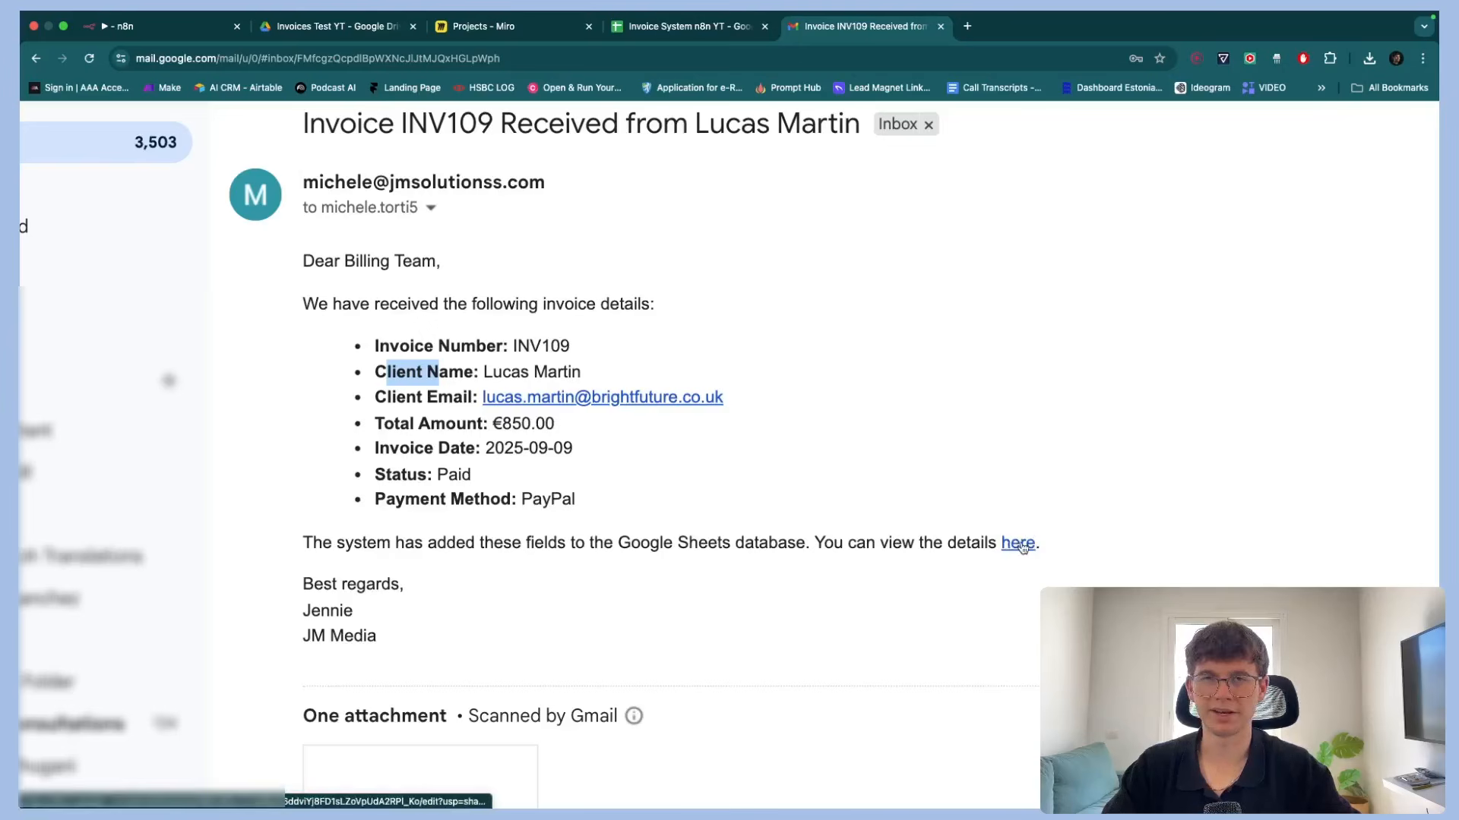
{"action": "left_click", "coordinate": [1018, 543]}
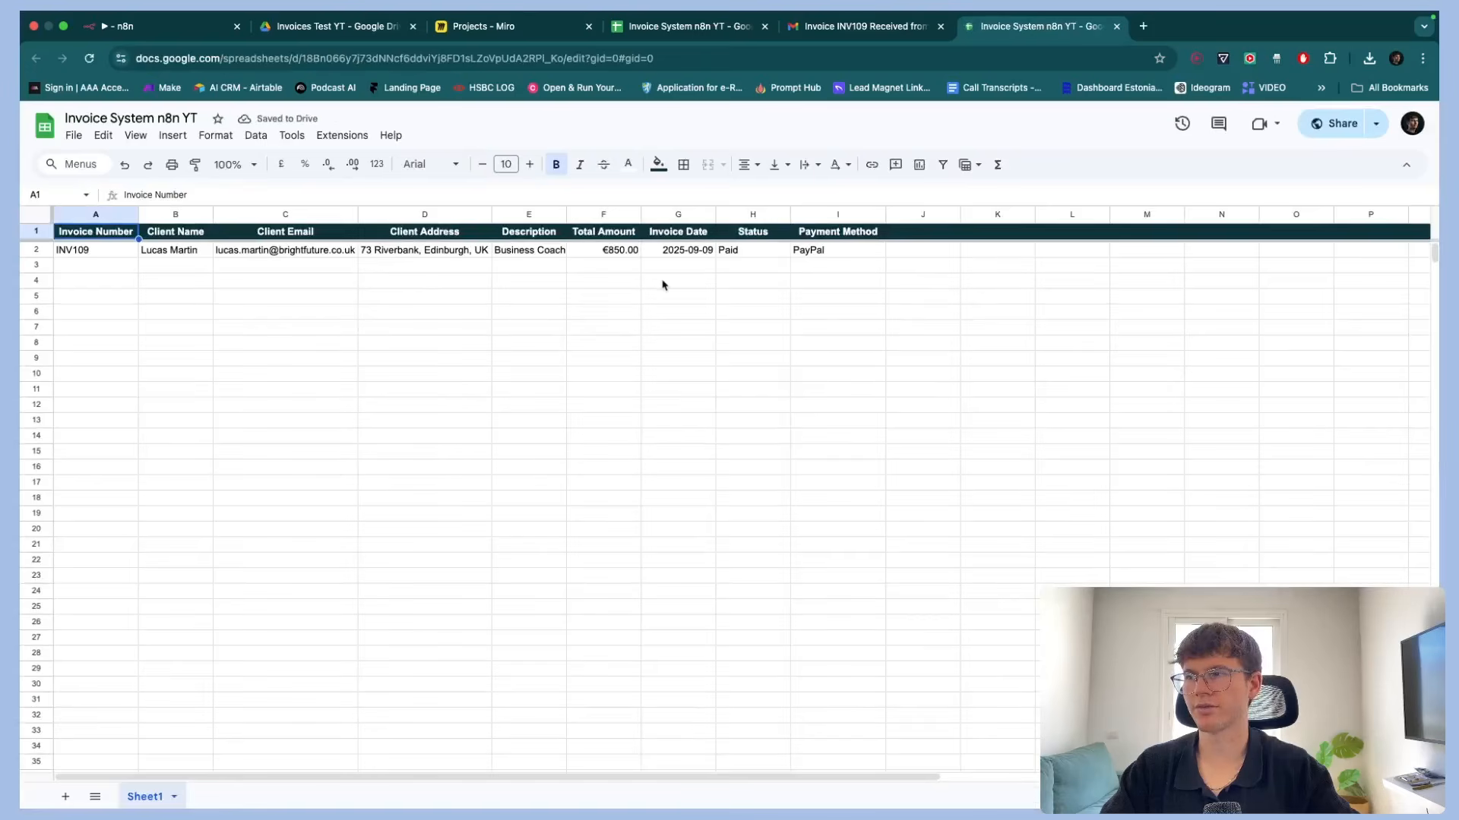
Return to the workflow canvas, save the workflow and fit all nodes into view
{"action": "left_click", "coordinate": [208, 29]}
{"action": "left_click", "coordinate": [1048, 126]}
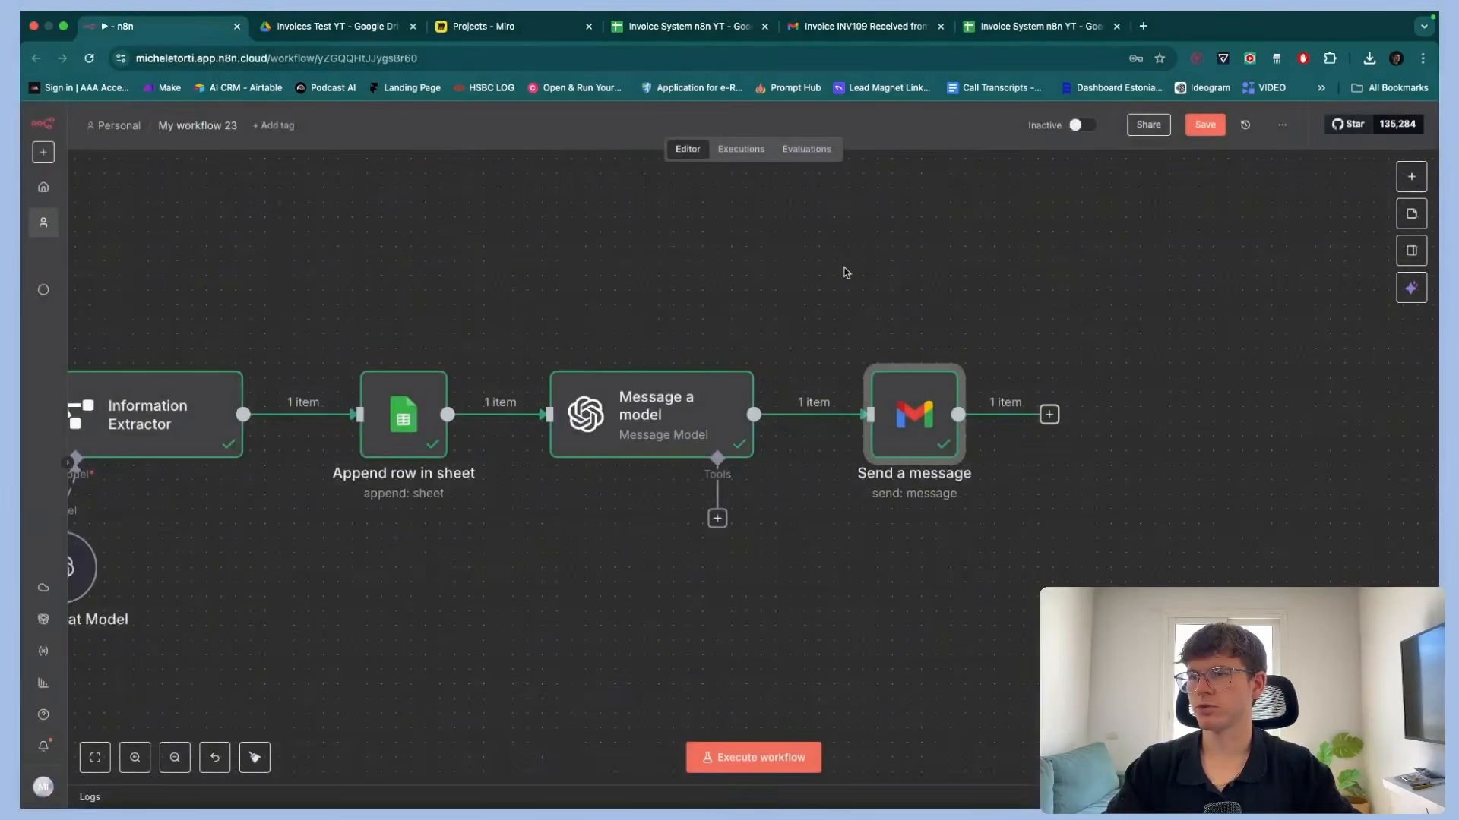
{"action": "scroll", "coordinate": [846, 273], "scroll_direction": "down", "scroll_amount": 5}
{"action": "scroll", "coordinate": [846, 274], "scroll_direction": "left", "scroll_amount": 3}
{"action": "left_click", "coordinate": [1212, 131]}
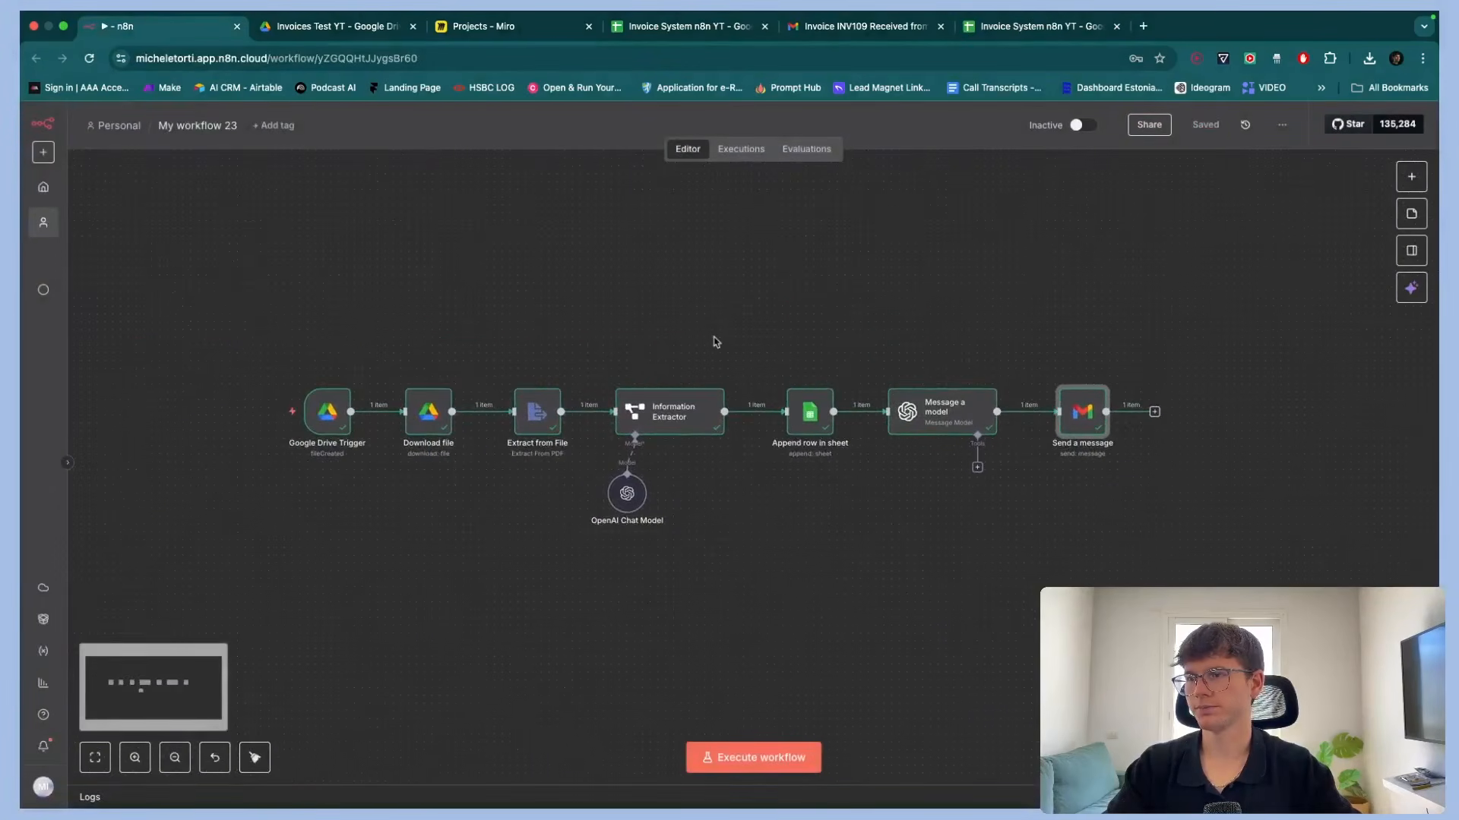
{"action": "key", "text": "1"}
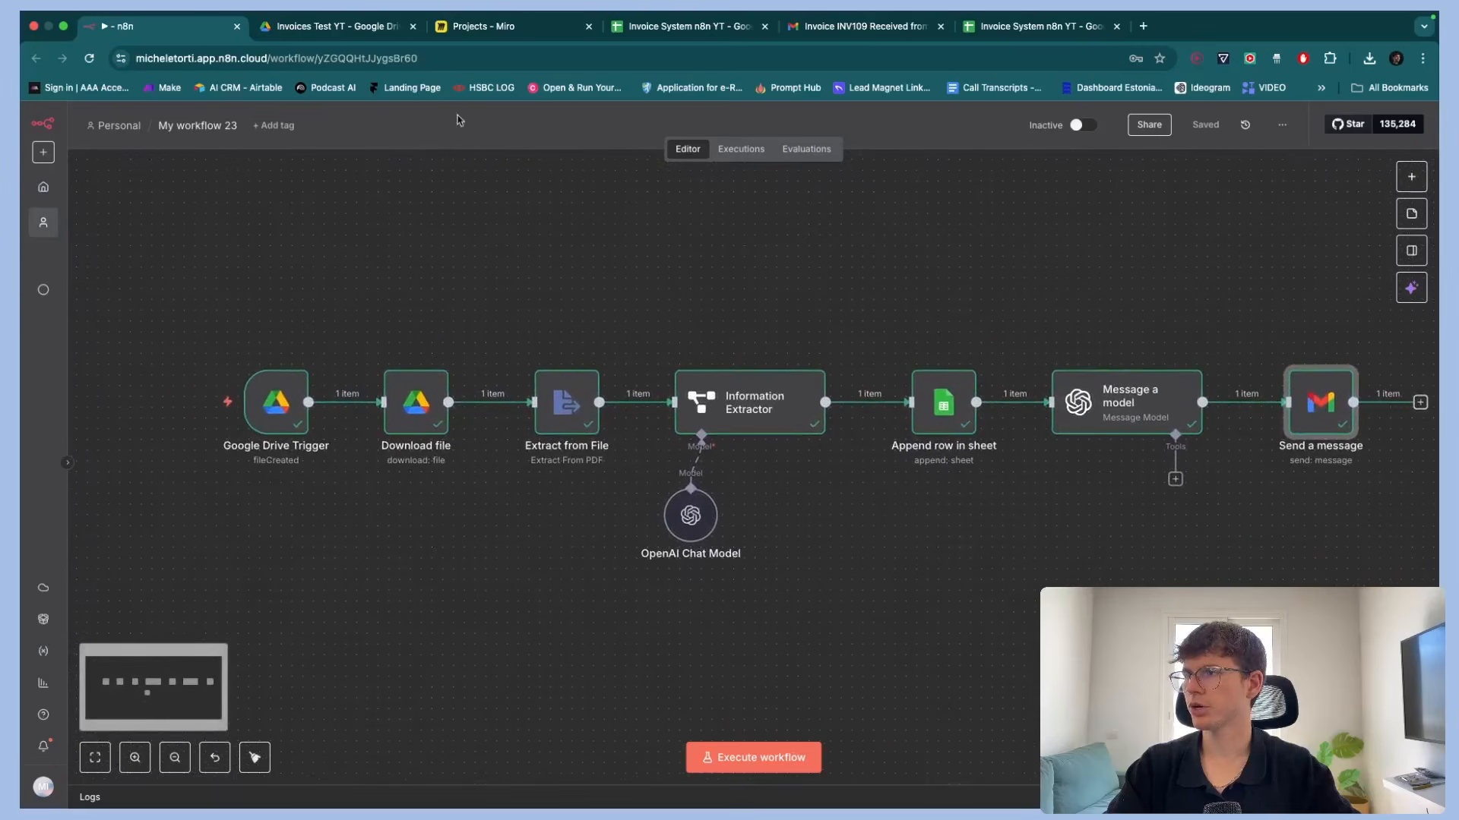
Upload sample_invoice_single_item_6.pdf from recent downloads into the Invoices Test YT Drive folder
{"action": "left_click", "coordinate": [339, 31]}
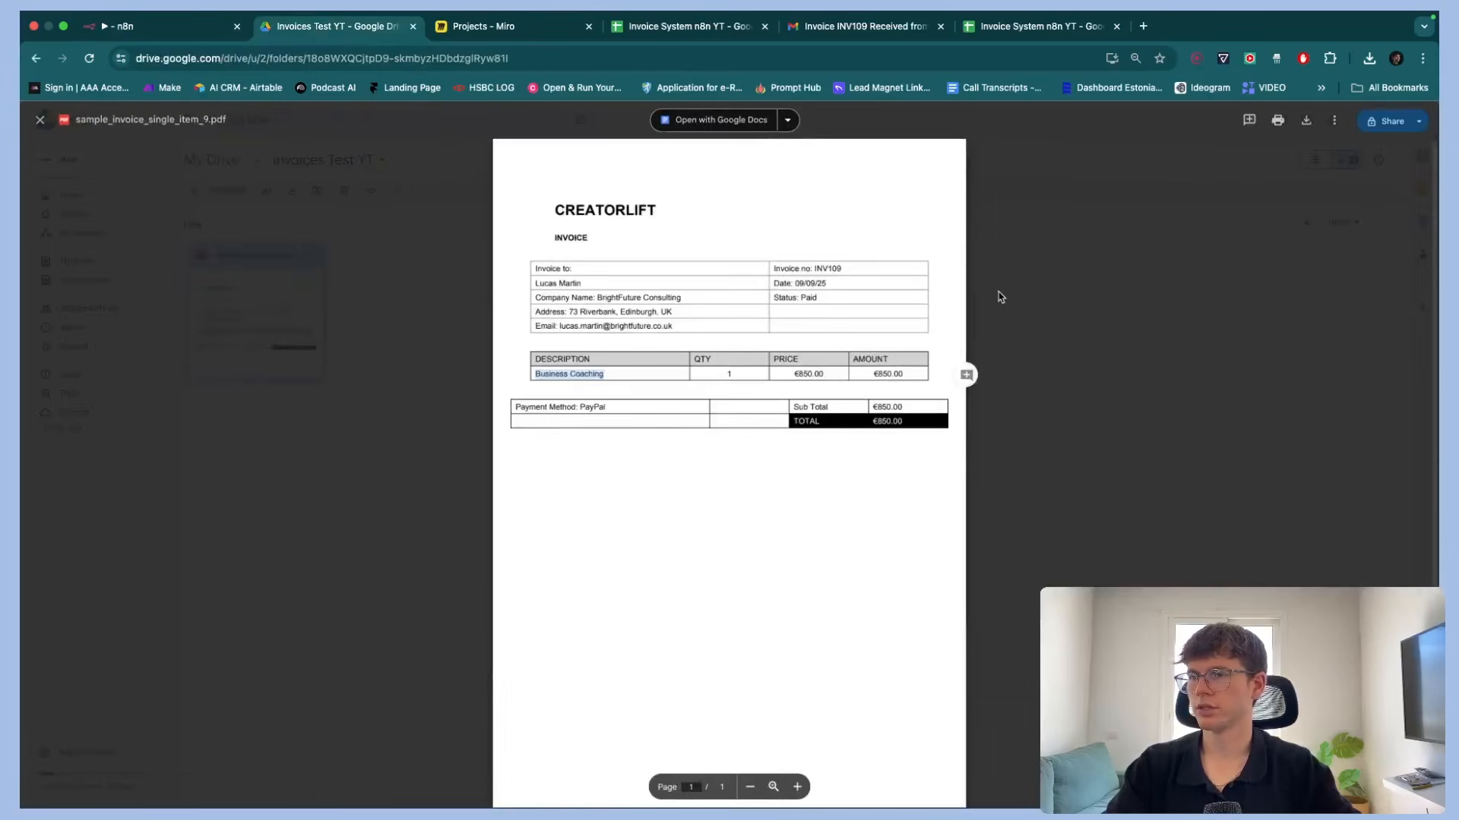
{"action": "left_click", "coordinate": [1022, 274]}
{"action": "left_click", "coordinate": [504, 381]}
{"action": "left_click_drag", "start_coordinate": [502, 459], "coordinate": [202, 237]}
{"action": "left_click", "coordinate": [346, 228]}
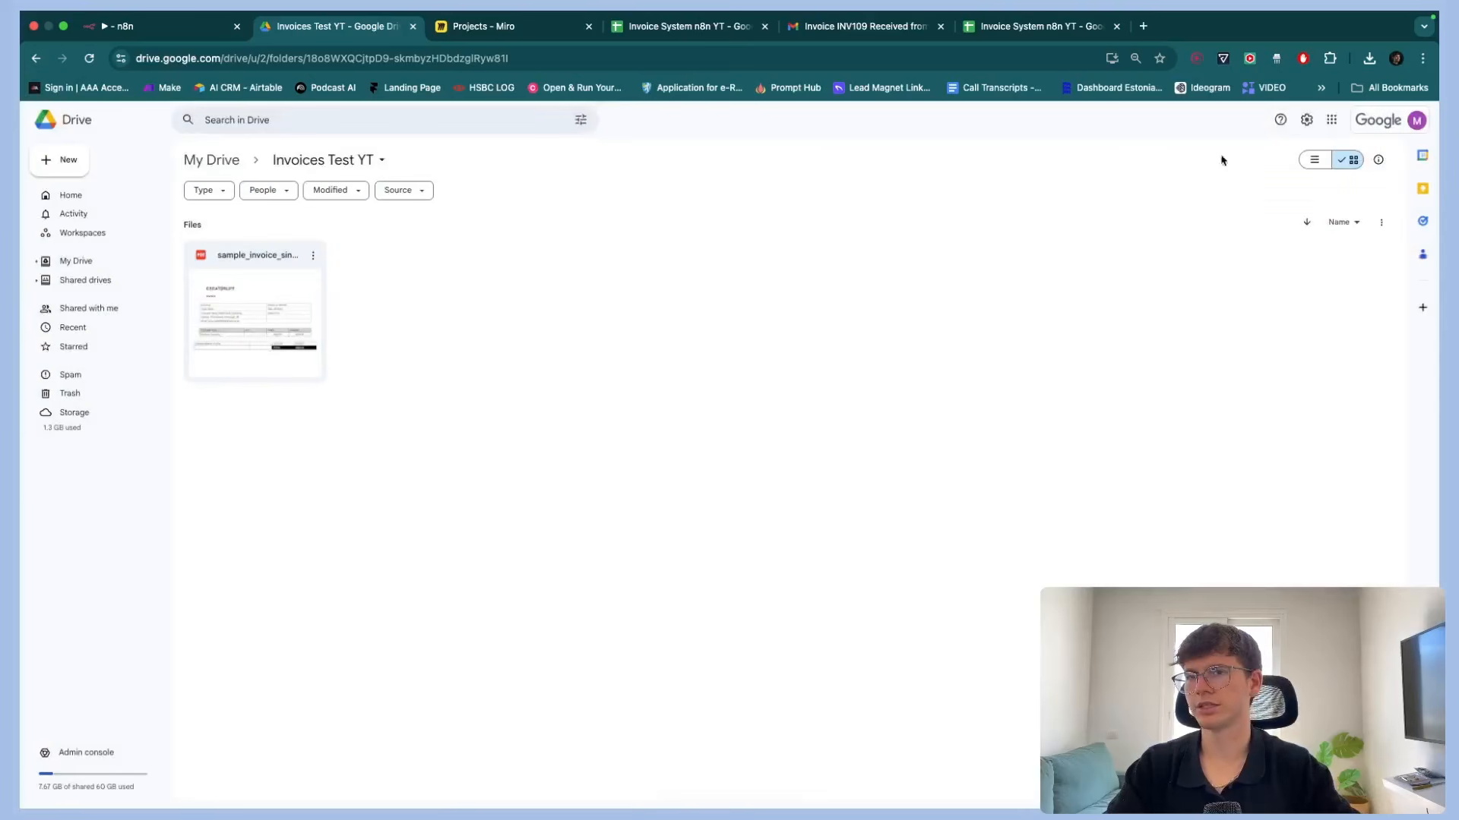
{"action": "left_click", "coordinate": [1371, 58]}
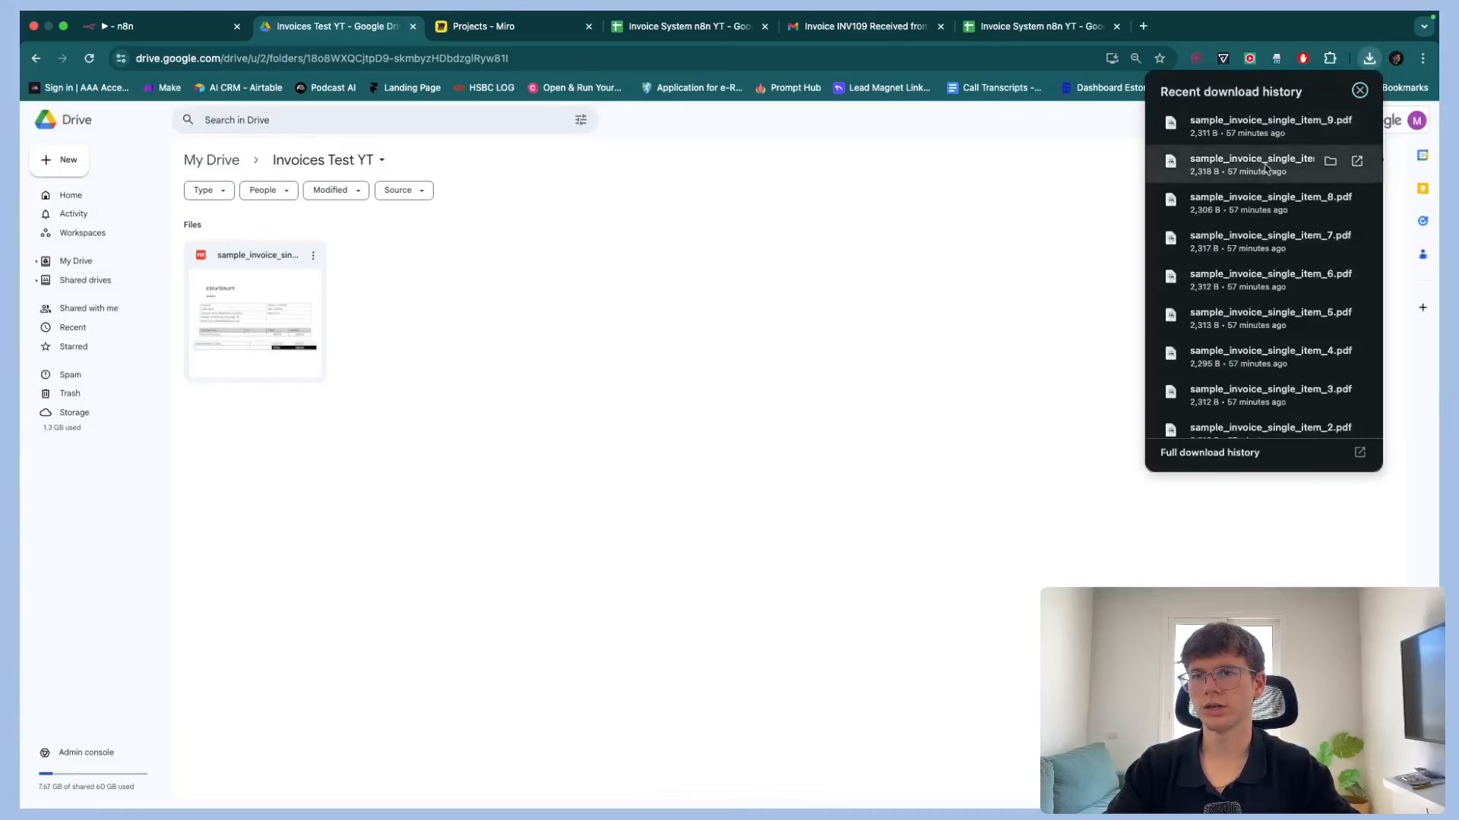
{"action": "left_click_drag", "start_coordinate": [1250, 285], "coordinate": [800, 397]}
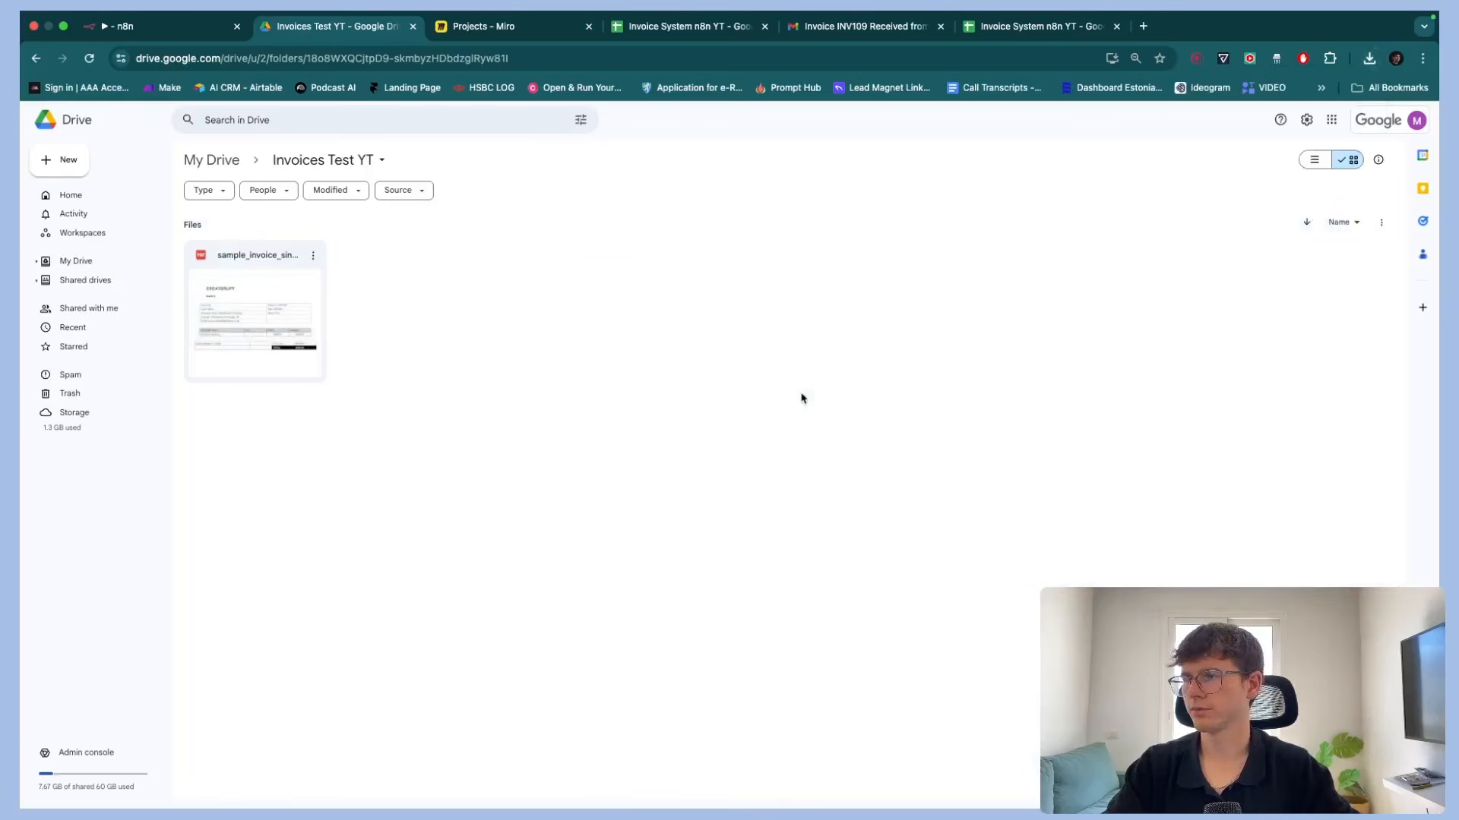
Open the newly uploaded invoice PDF in Drive to review its contents
{"action": "double_click", "coordinate": [409, 333]}
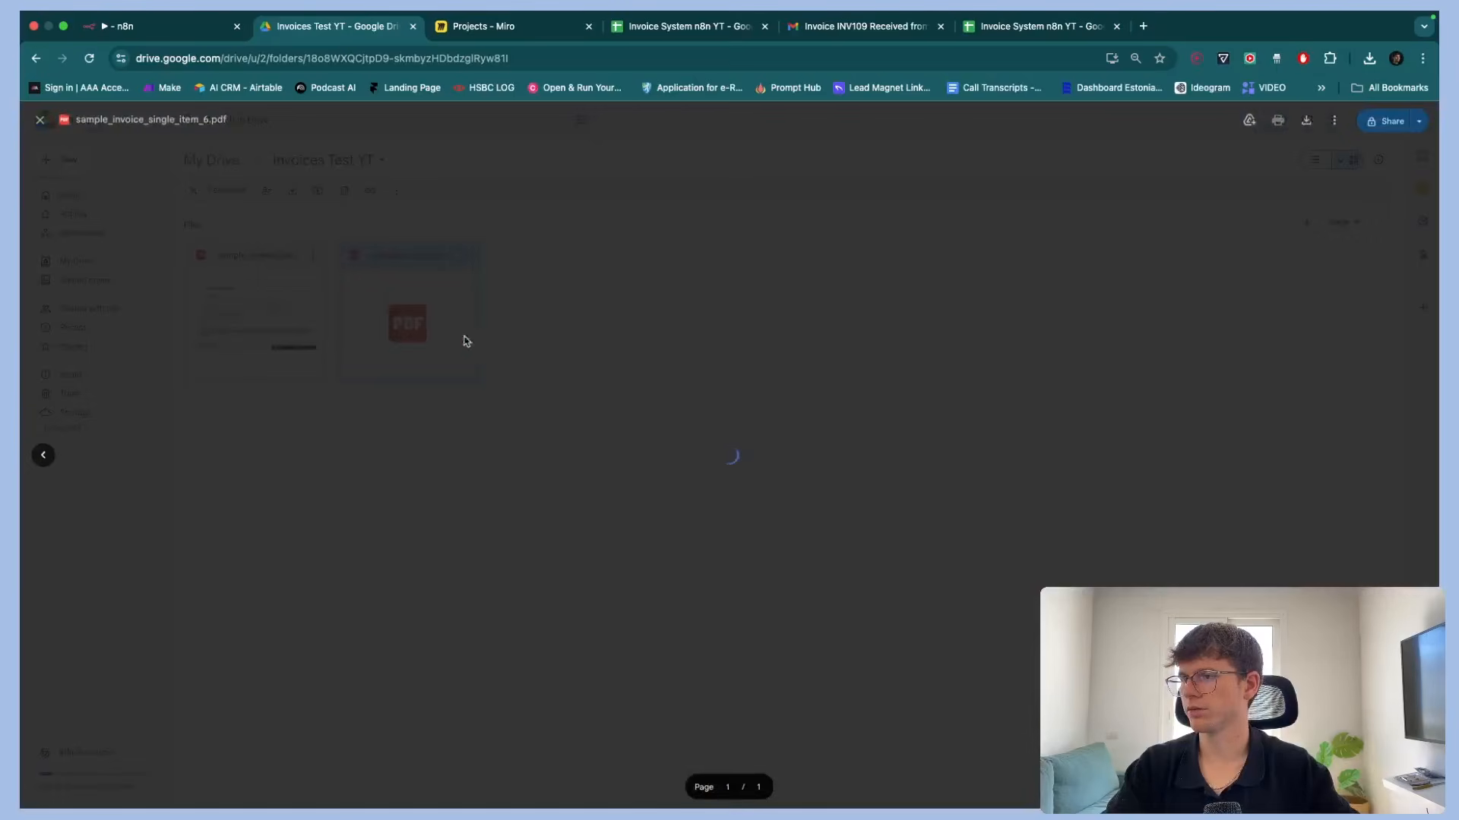
{"action": "scroll", "coordinate": [610, 290], "scroll_direction": "up", "scroll_amount": 5}
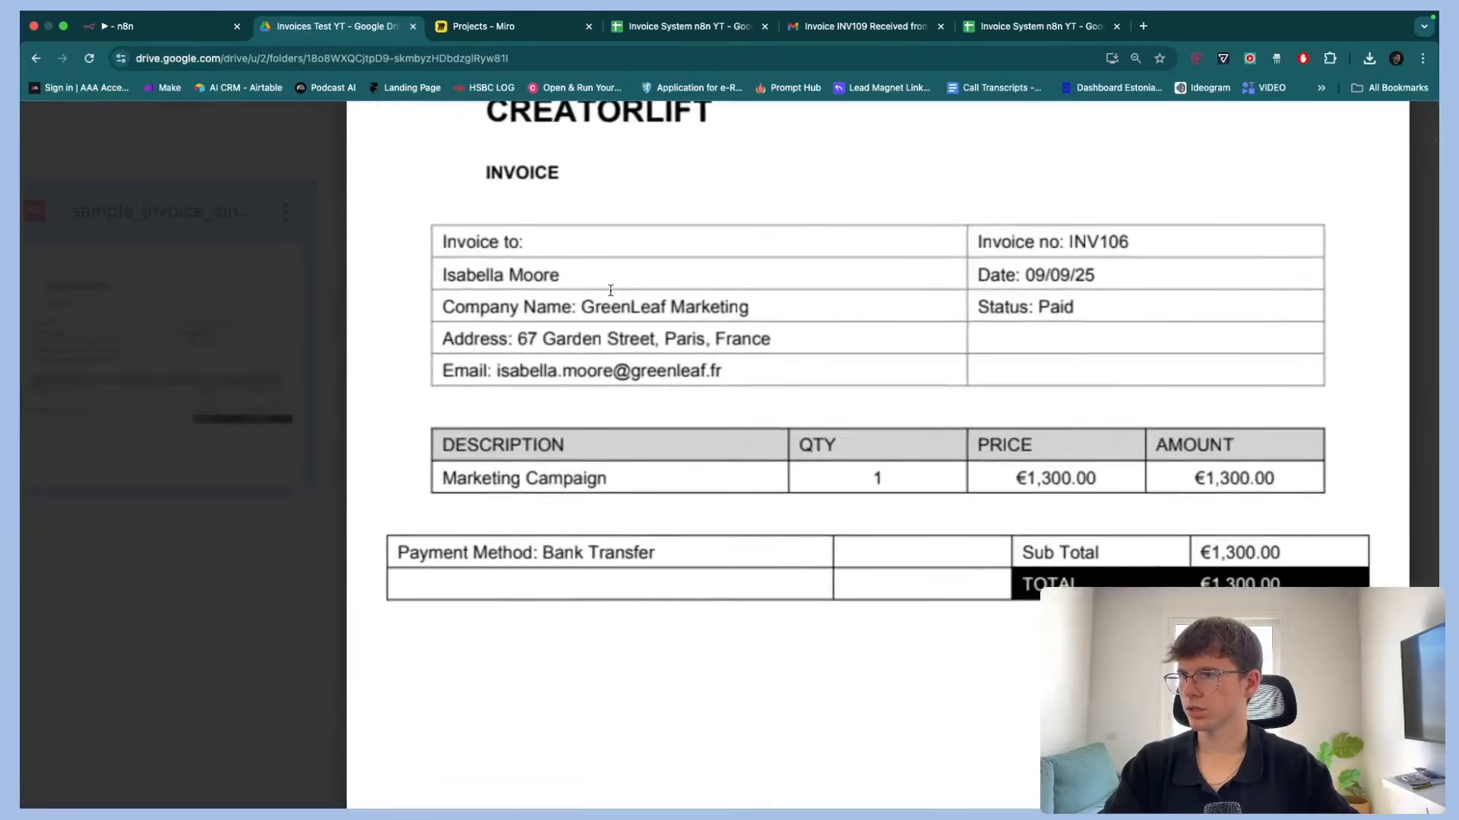
{"action": "scroll", "coordinate": [501, 278], "scroll_direction": "down", "scroll_amount": 5}
{"action": "key", "text": "Escape"}
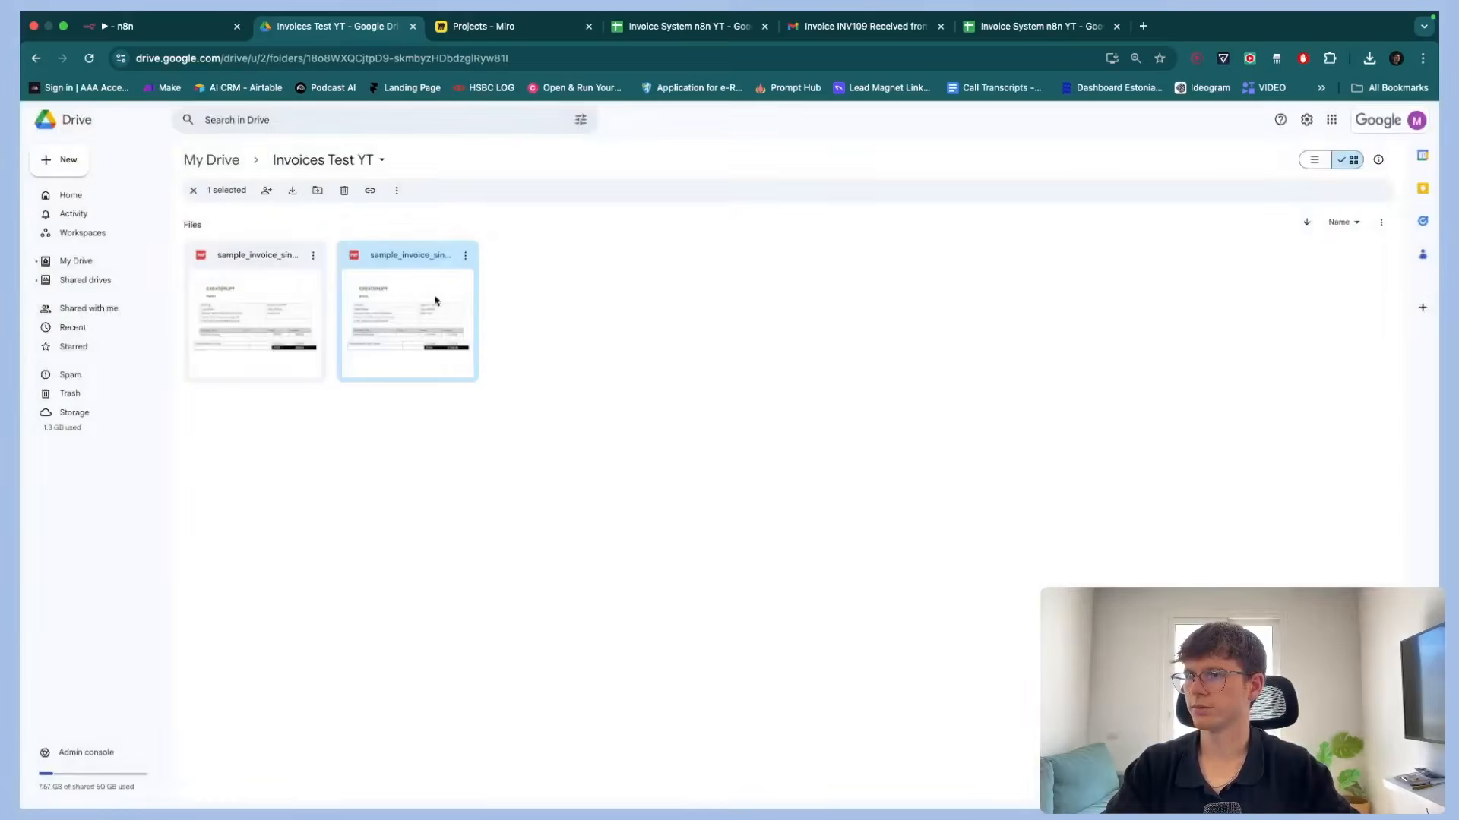
Execute the whole workflow and check the new row in the Invoice System n8n YT sheet
{"action": "left_click", "coordinate": [190, 26]}
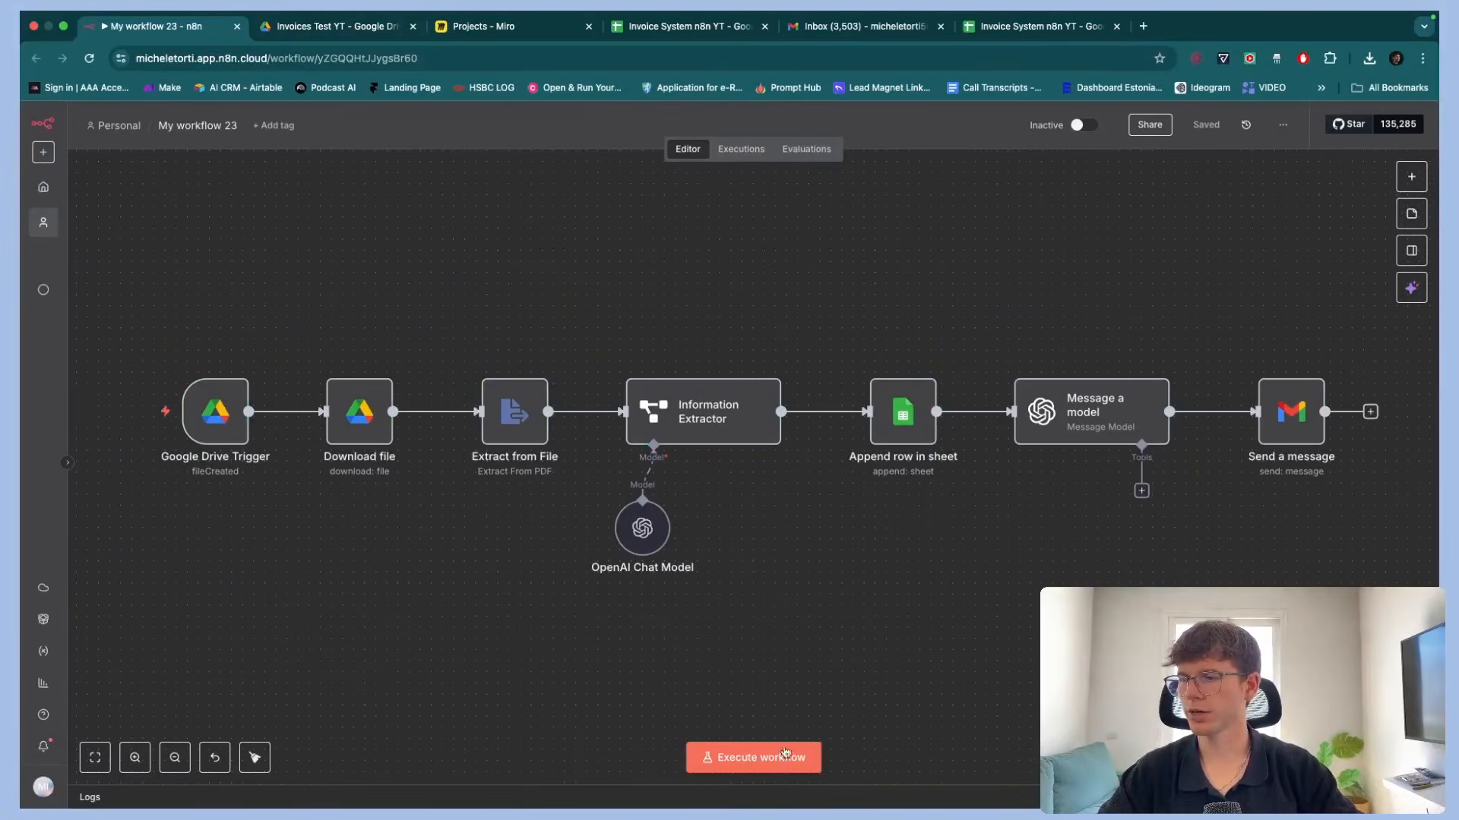
{"action": "left_click", "coordinate": [737, 754]}
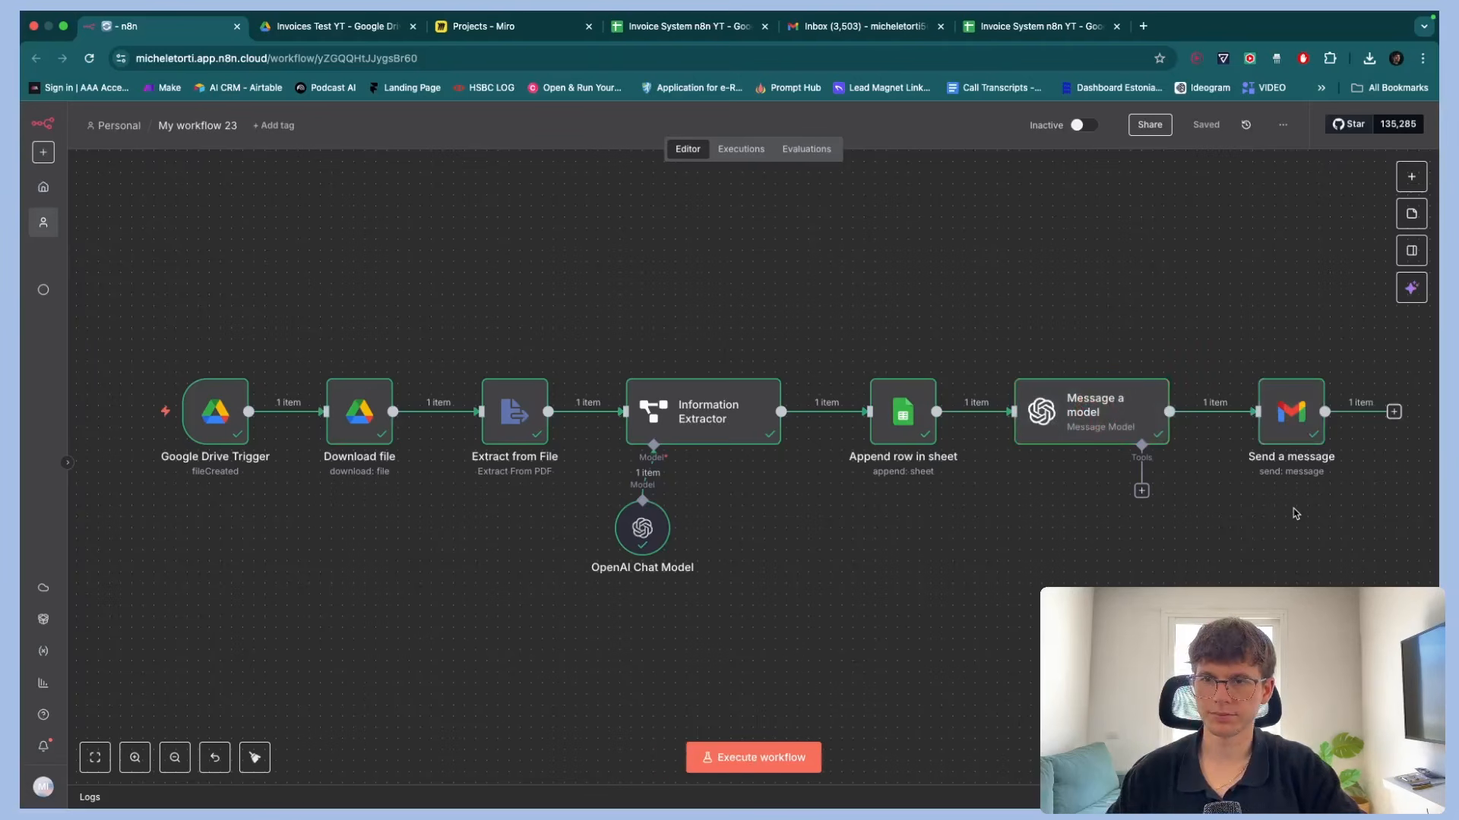
{"action": "left_click", "coordinate": [648, 23]}
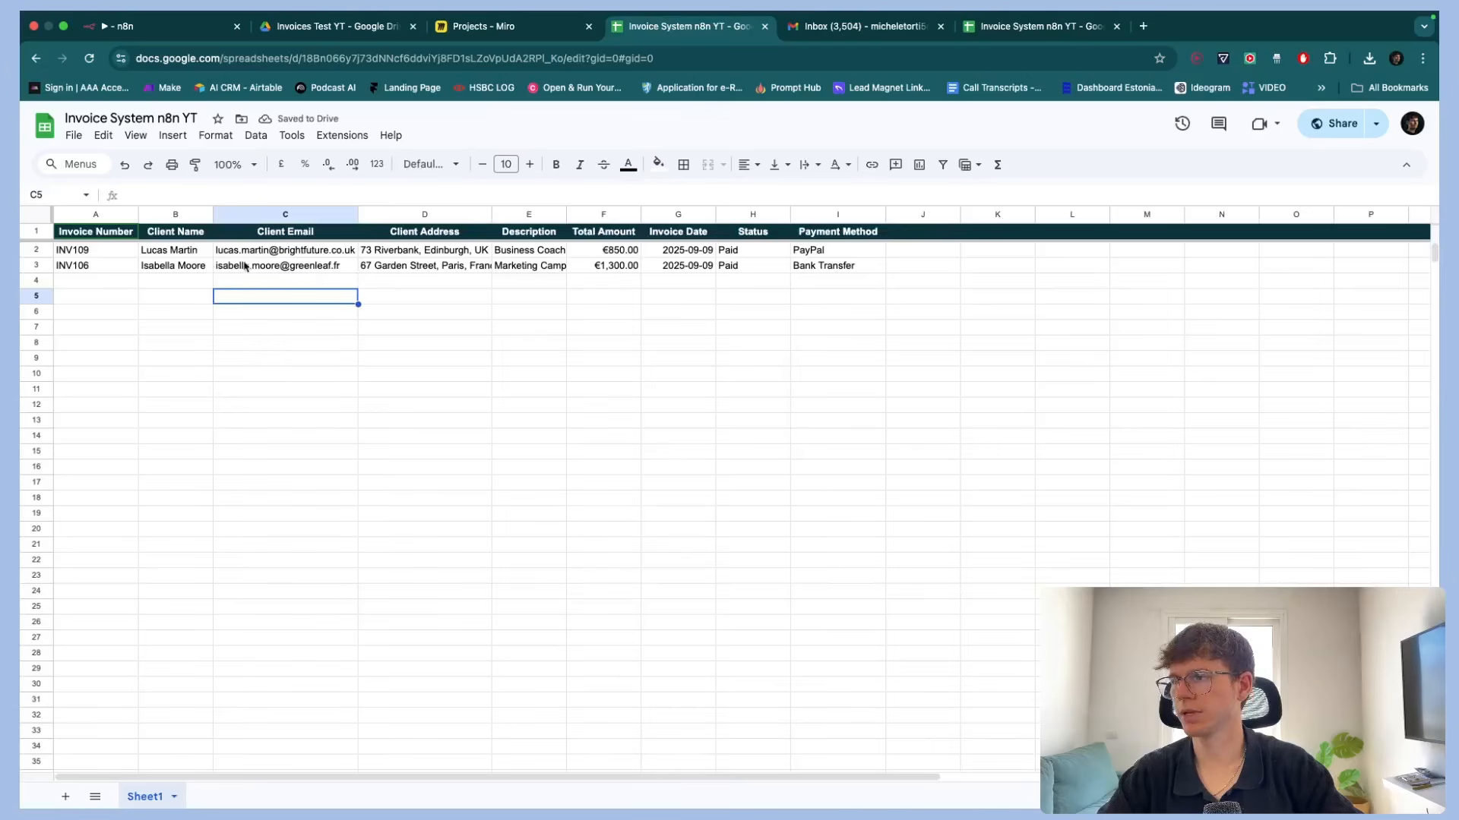
Review each field of the newly added INV106 row in the invoice sheet
{"action": "left_click", "coordinate": [433, 267]}
{"action": "left_click", "coordinate": [527, 268]}
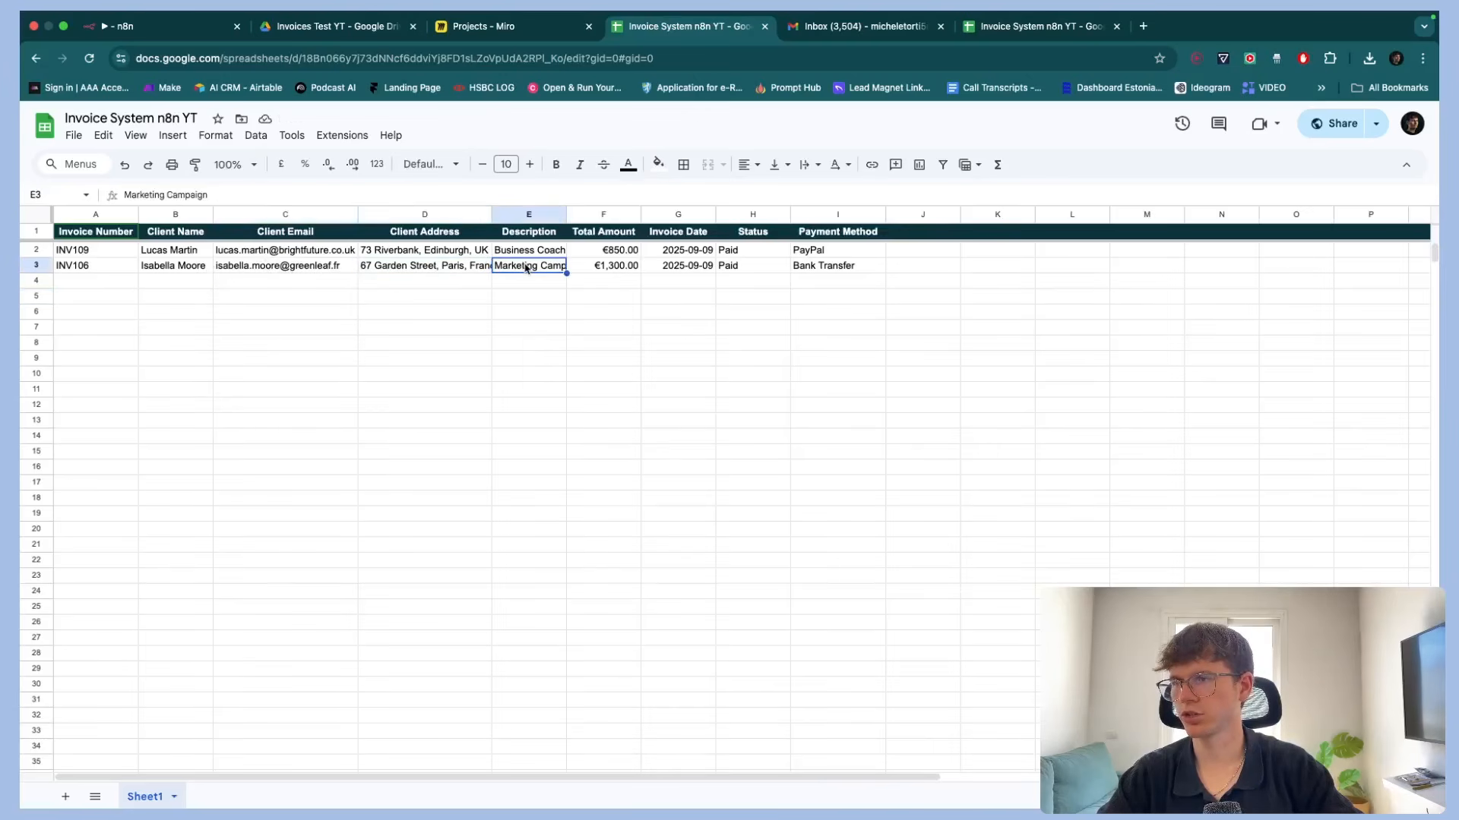
{"action": "left_click", "coordinate": [607, 268]}
{"action": "left_click", "coordinate": [680, 267]}
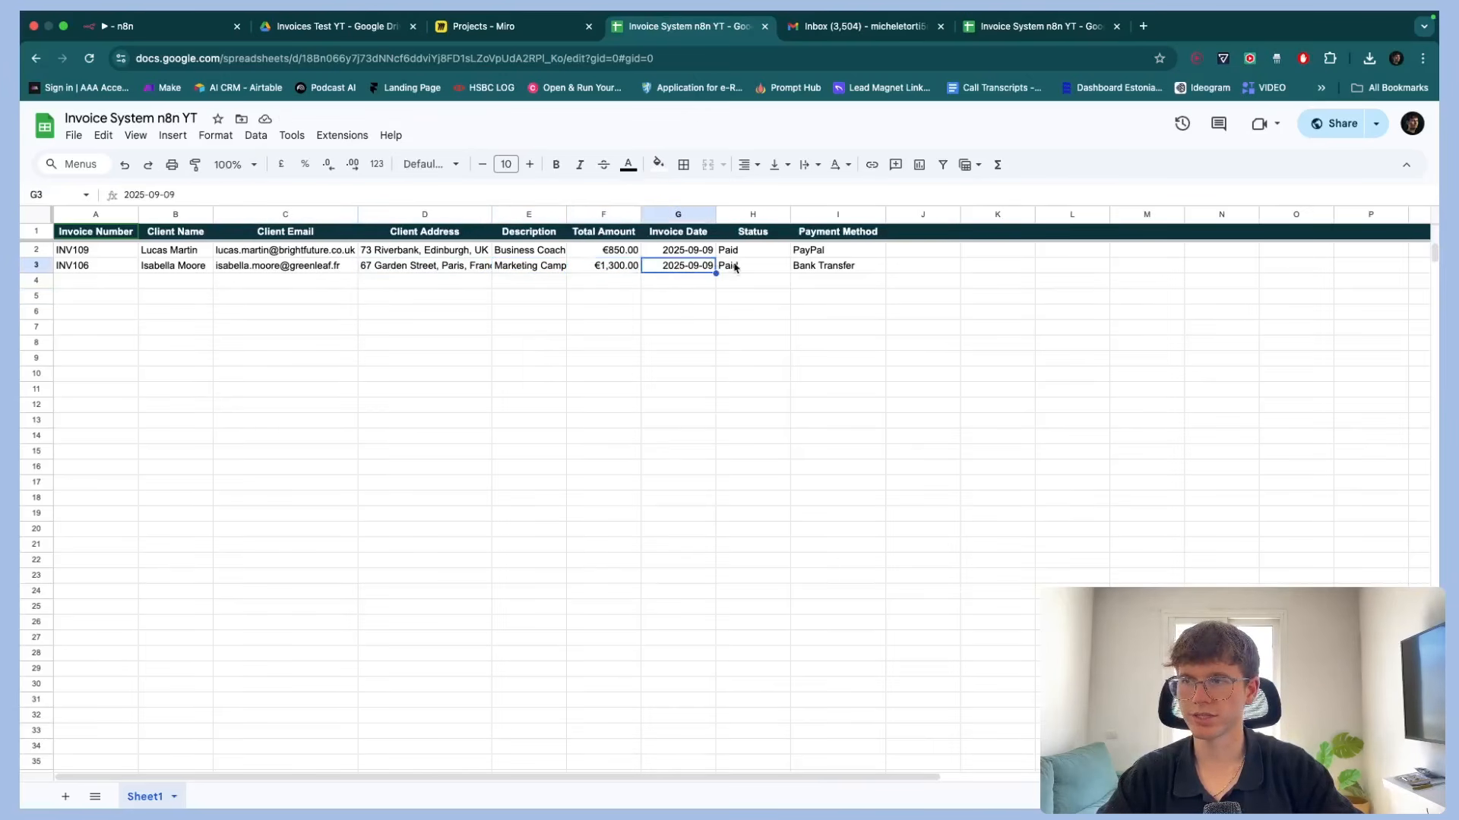
{"action": "left_click", "coordinate": [736, 269]}
{"action": "left_click", "coordinate": [818, 267]}
Open the INV106 confirmation email in Gmail, read its details and follow its link back to the invoice sheet
{"action": "left_click", "coordinate": [836, 30]}
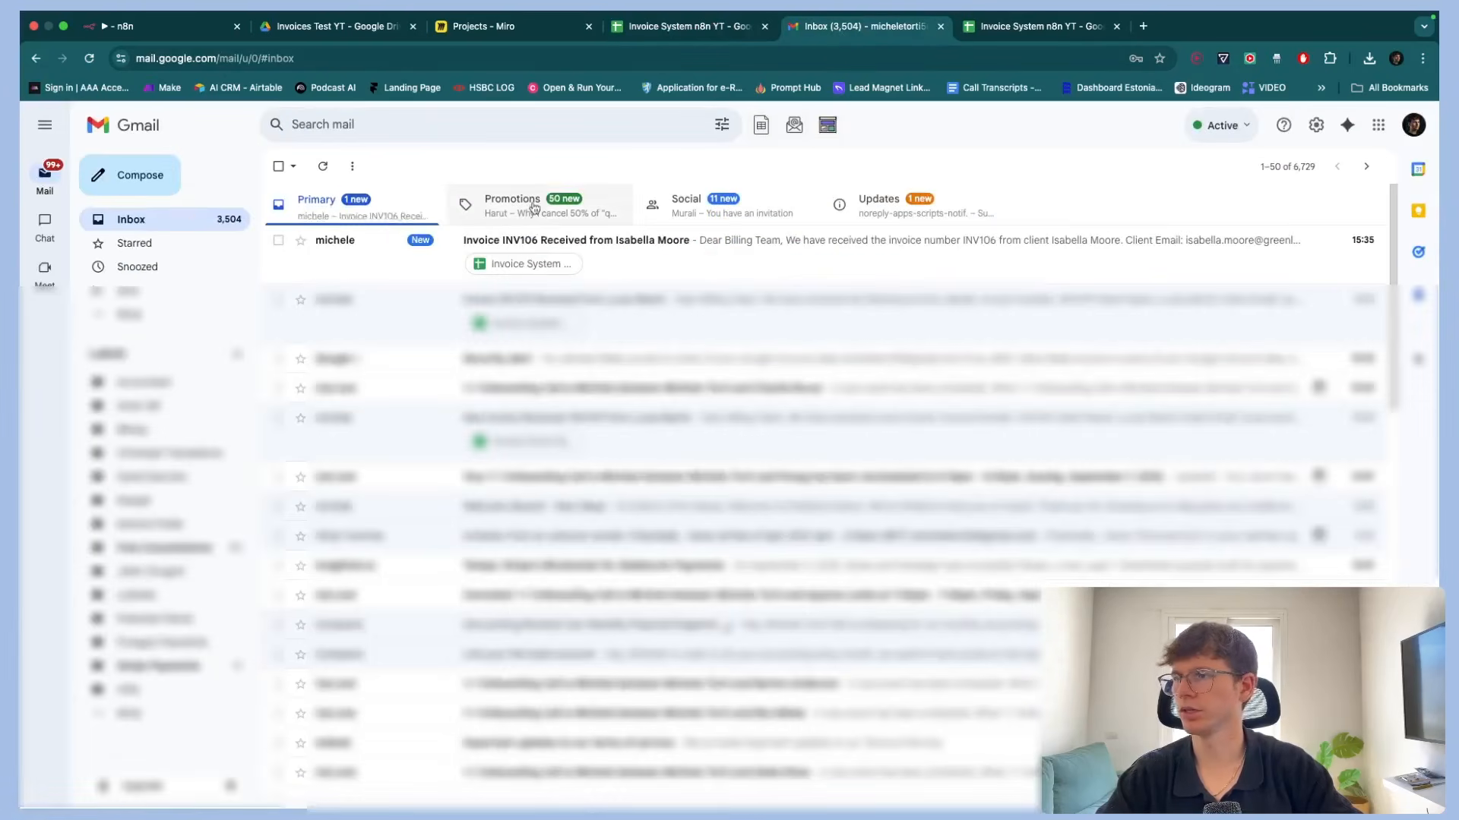
{"action": "left_click", "coordinate": [387, 243]}
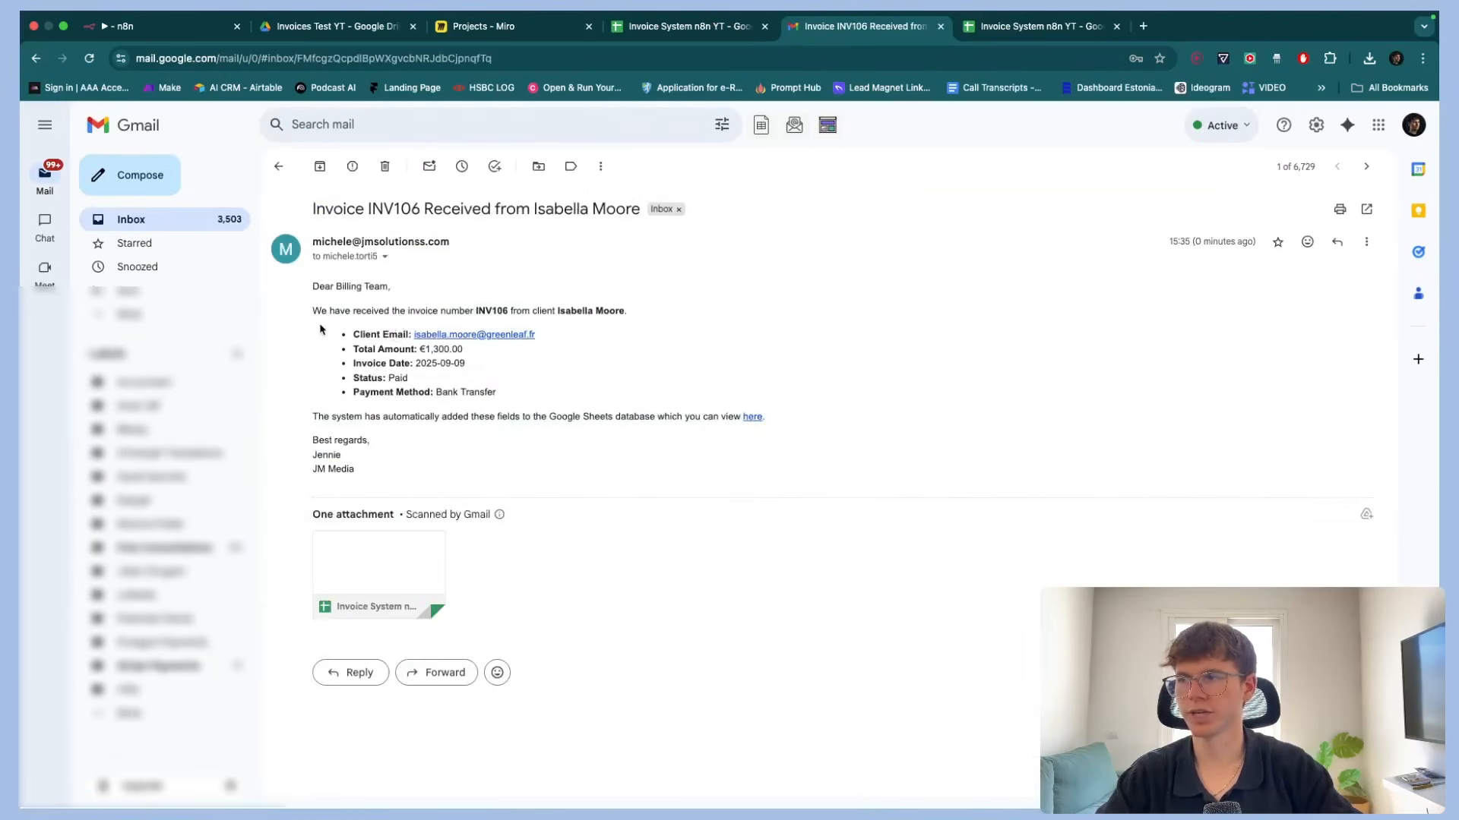
{"action": "scroll", "coordinate": [320, 330], "scroll_direction": "up", "scroll_amount": 5}
{"action": "scroll", "coordinate": [320, 330], "scroll_direction": "left", "scroll_amount": 1}
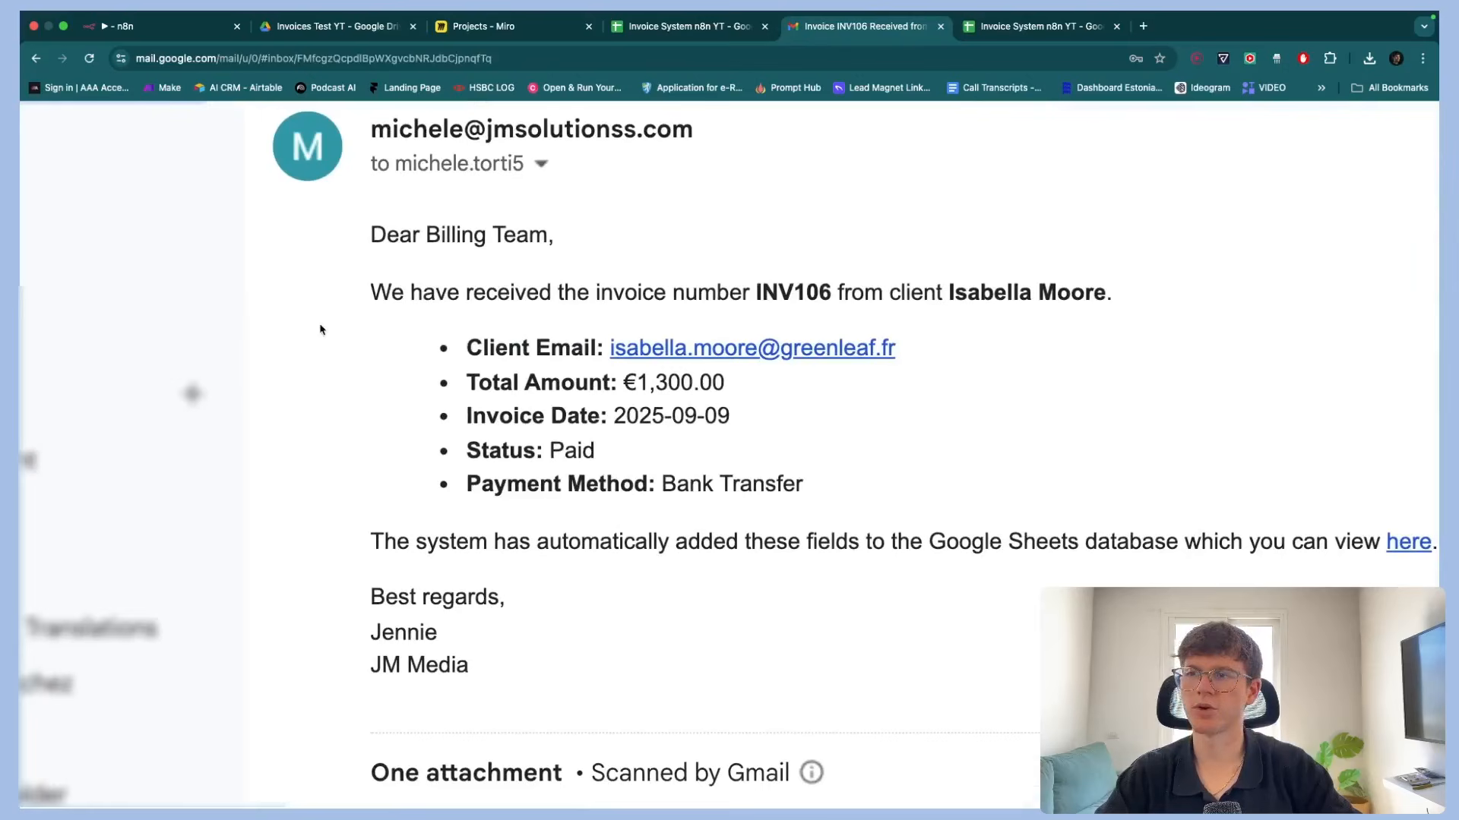
{"action": "left_click_drag", "start_coordinate": [459, 354], "coordinate": [764, 486]}
{"action": "scroll", "coordinate": [764, 486], "scroll_direction": "down", "scroll_amount": 5}
{"action": "double_click", "coordinate": [396, 548]}
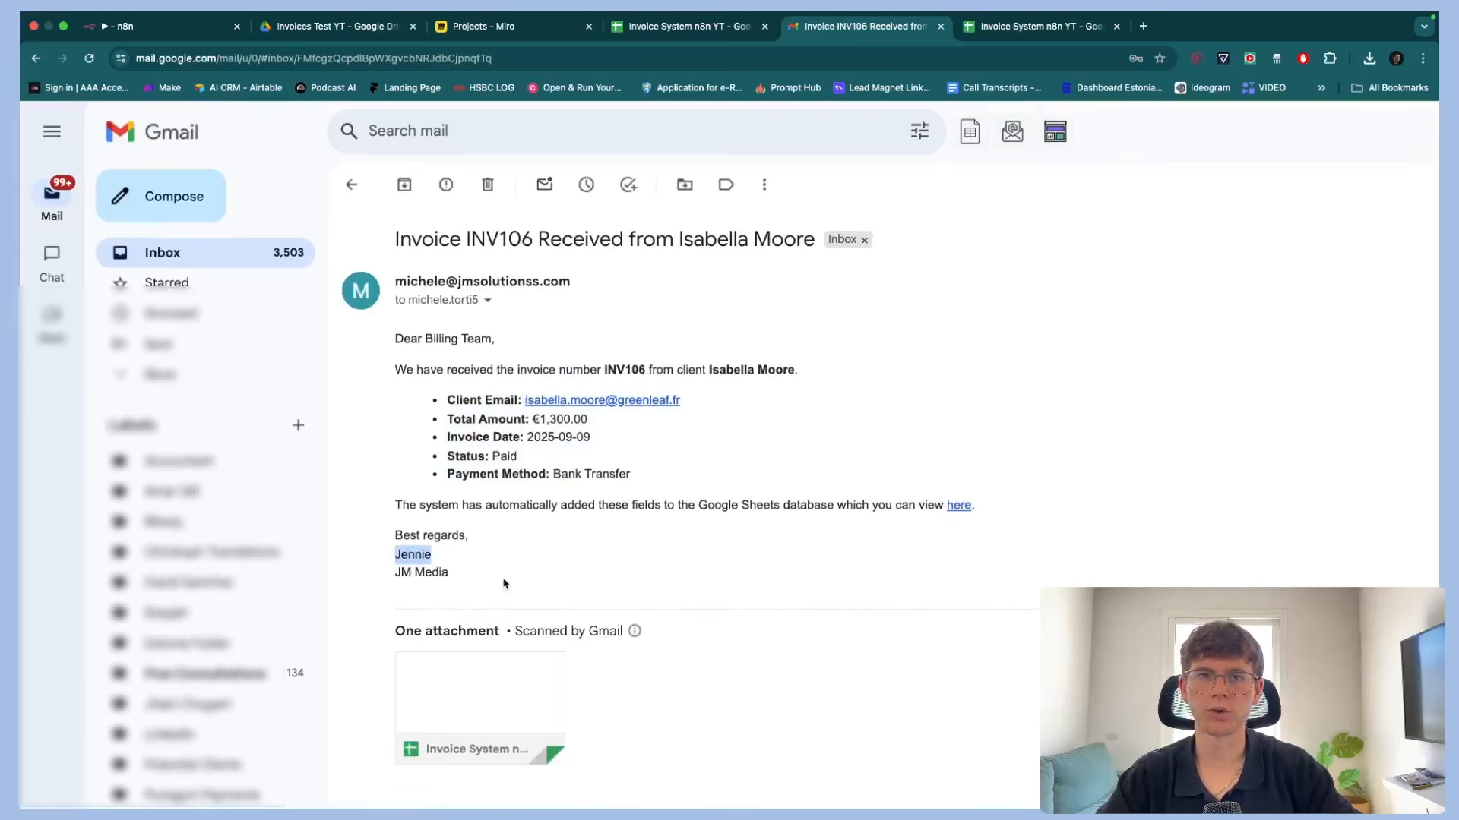
{"action": "left_click", "coordinate": [957, 506]}
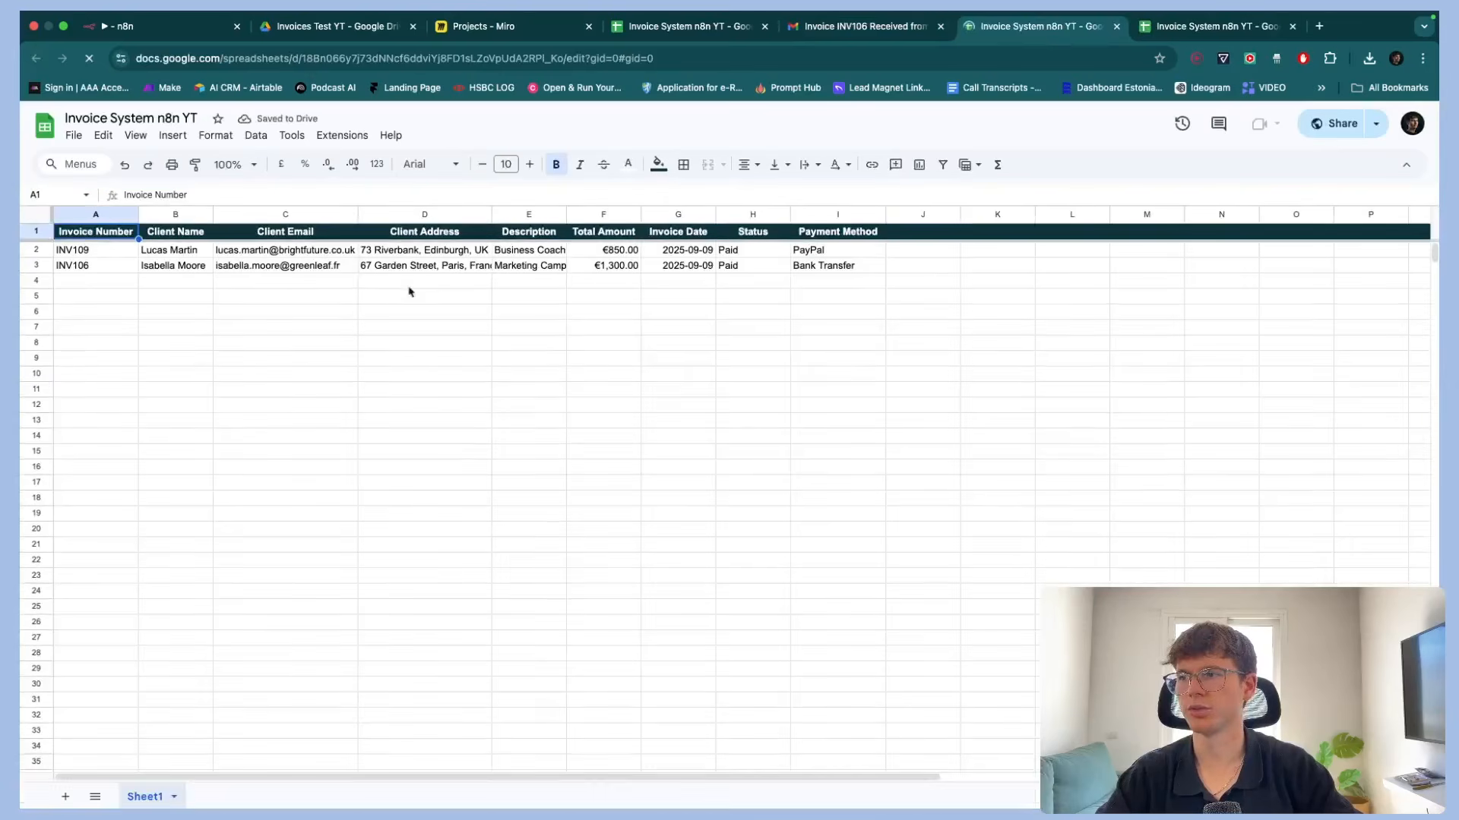
{"action": "left_click_drag", "start_coordinate": [491, 214], "coordinate": [521, 214]}
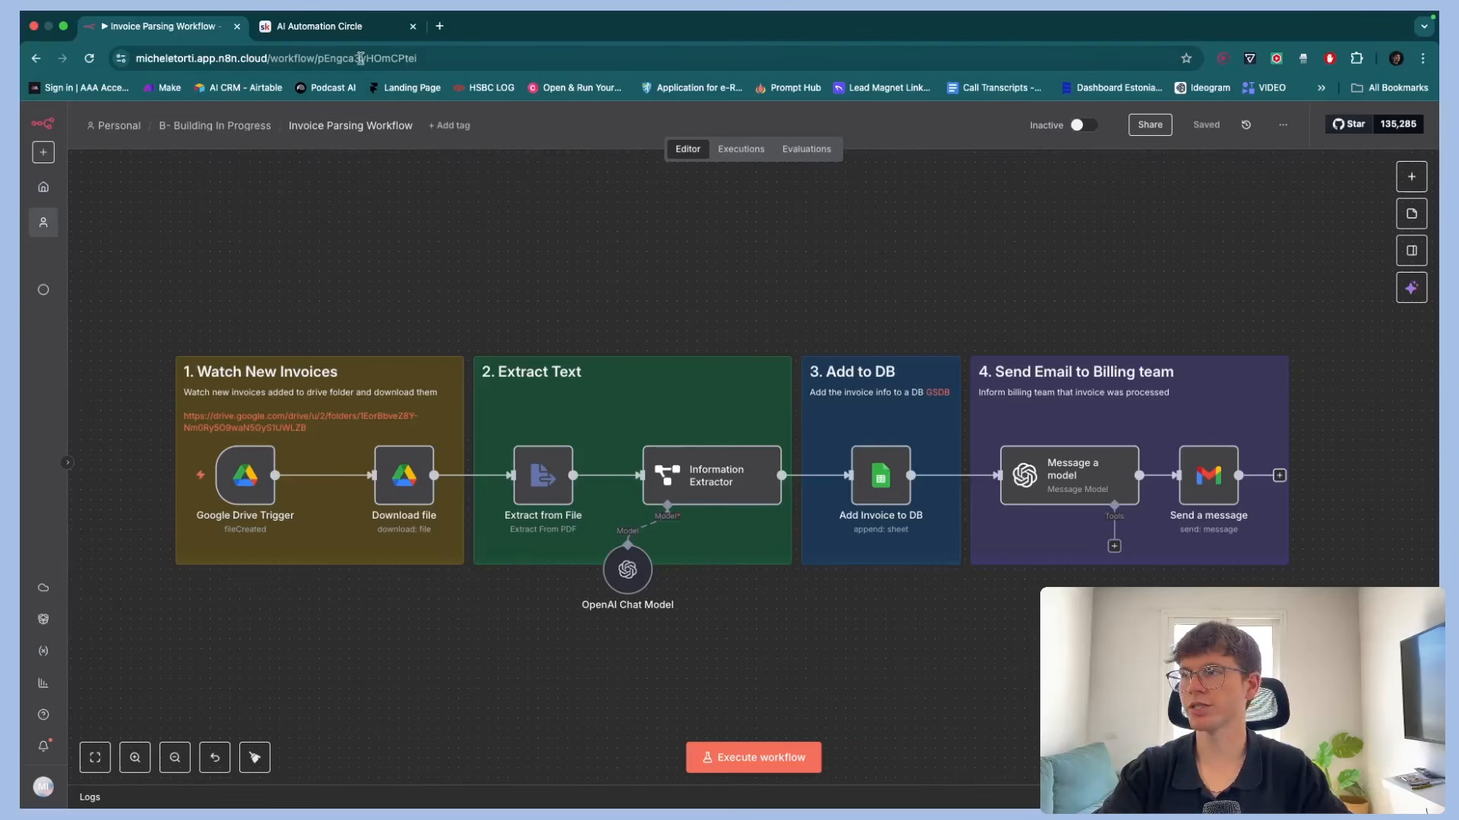
Browse the AI Automation Circle community's classroom templates vault and welcome lesson resources
{"action": "left_click", "coordinate": [339, 27]}
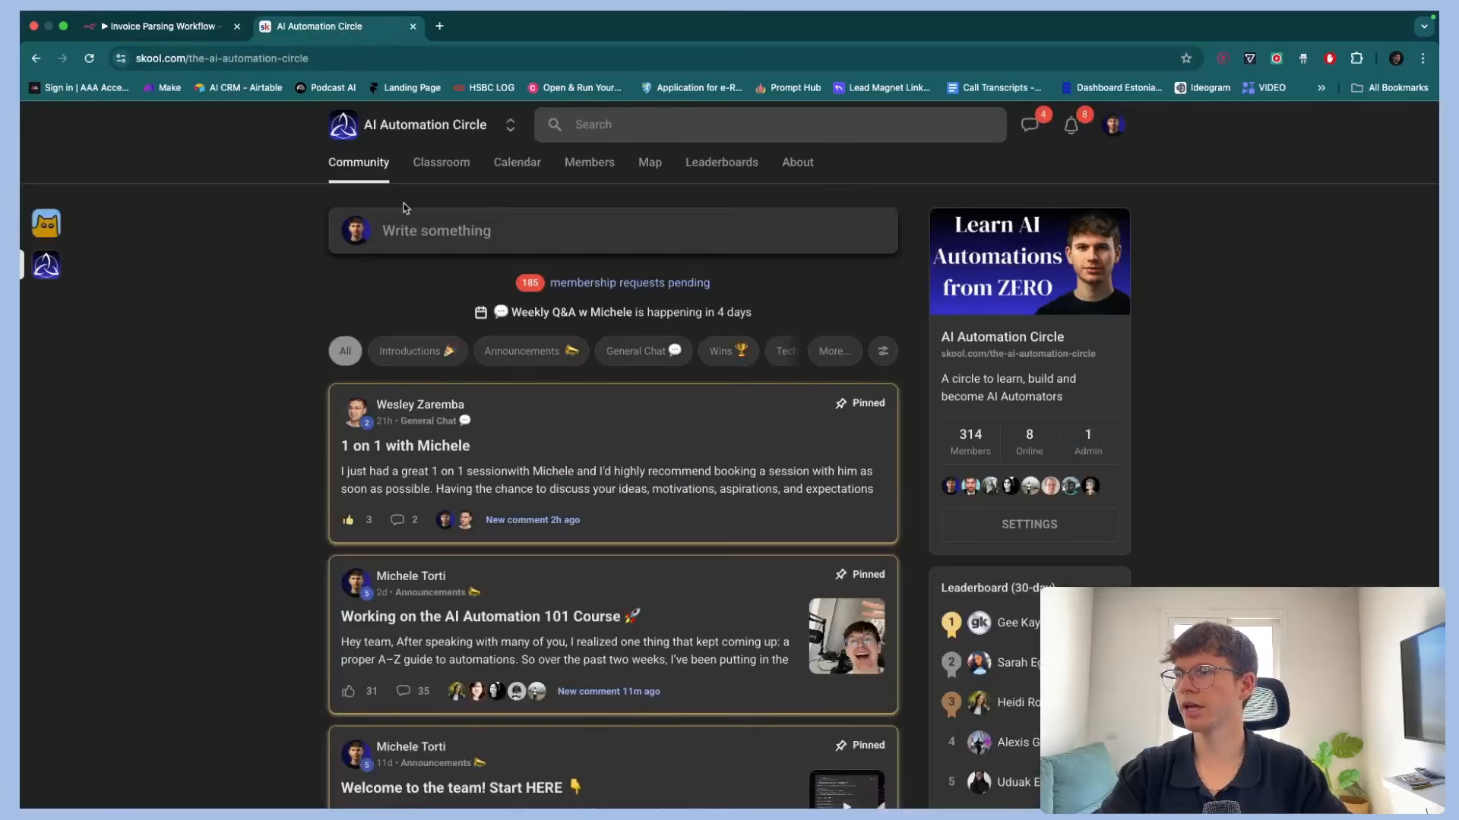
{"action": "left_click", "coordinate": [438, 169]}
{"action": "left_click", "coordinate": [715, 301]}
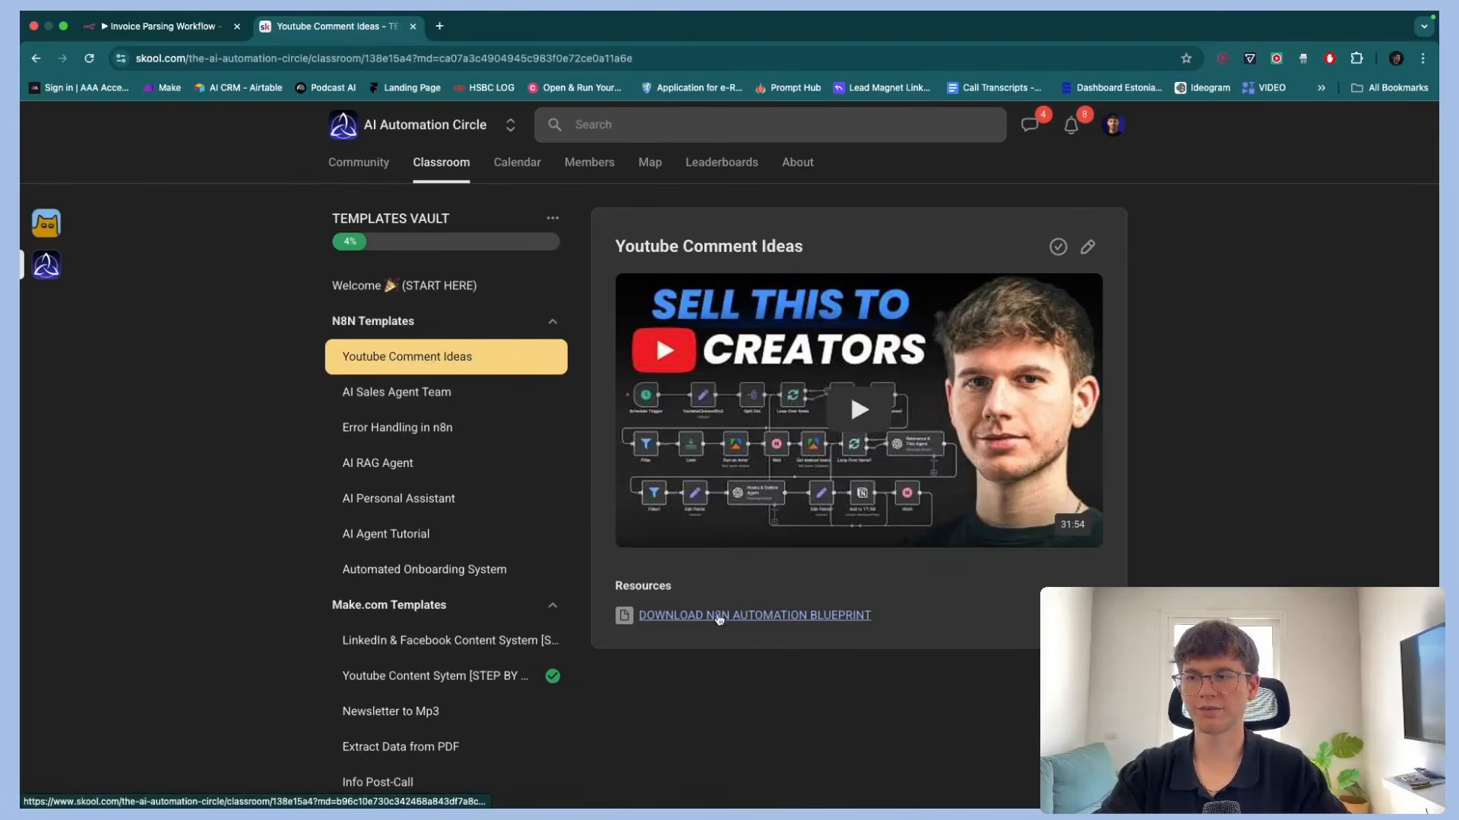
{"action": "scroll", "coordinate": [736, 640], "scroll_direction": "up", "scroll_amount": 5}
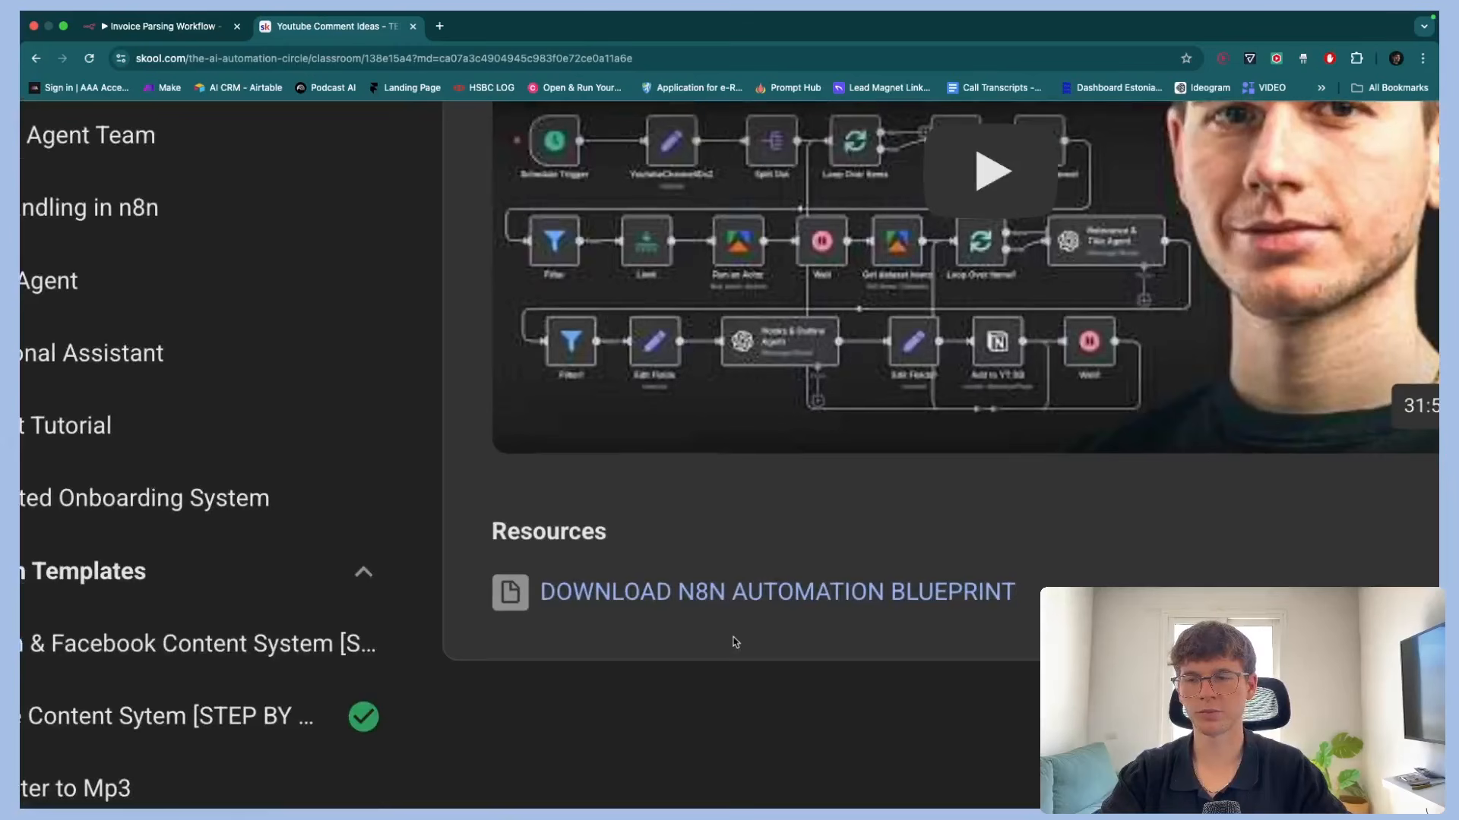
{"action": "scroll", "coordinate": [736, 642], "scroll_direction": "down", "scroll_amount": 5}
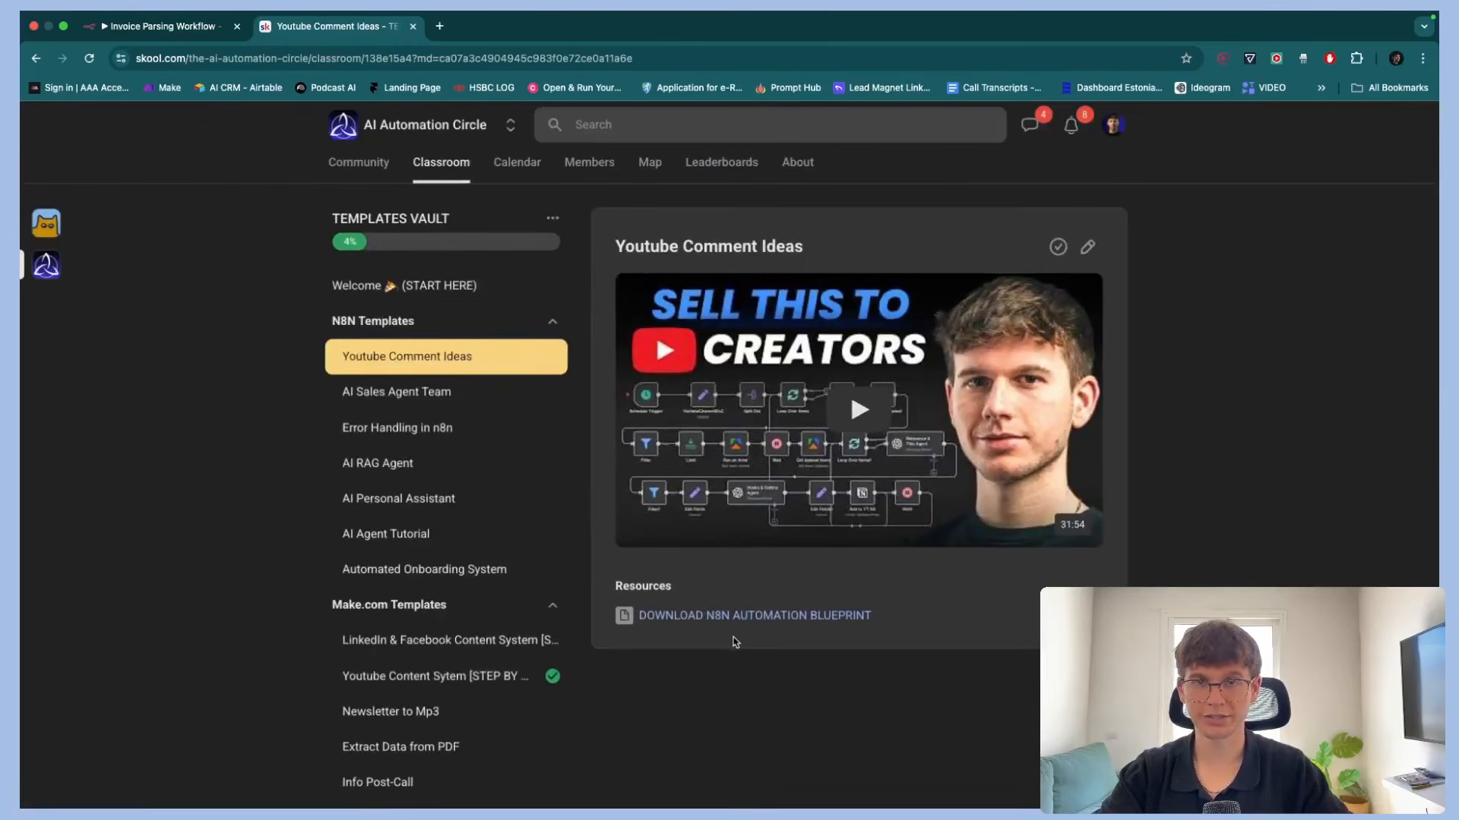
{"action": "left_click", "coordinate": [453, 286]}
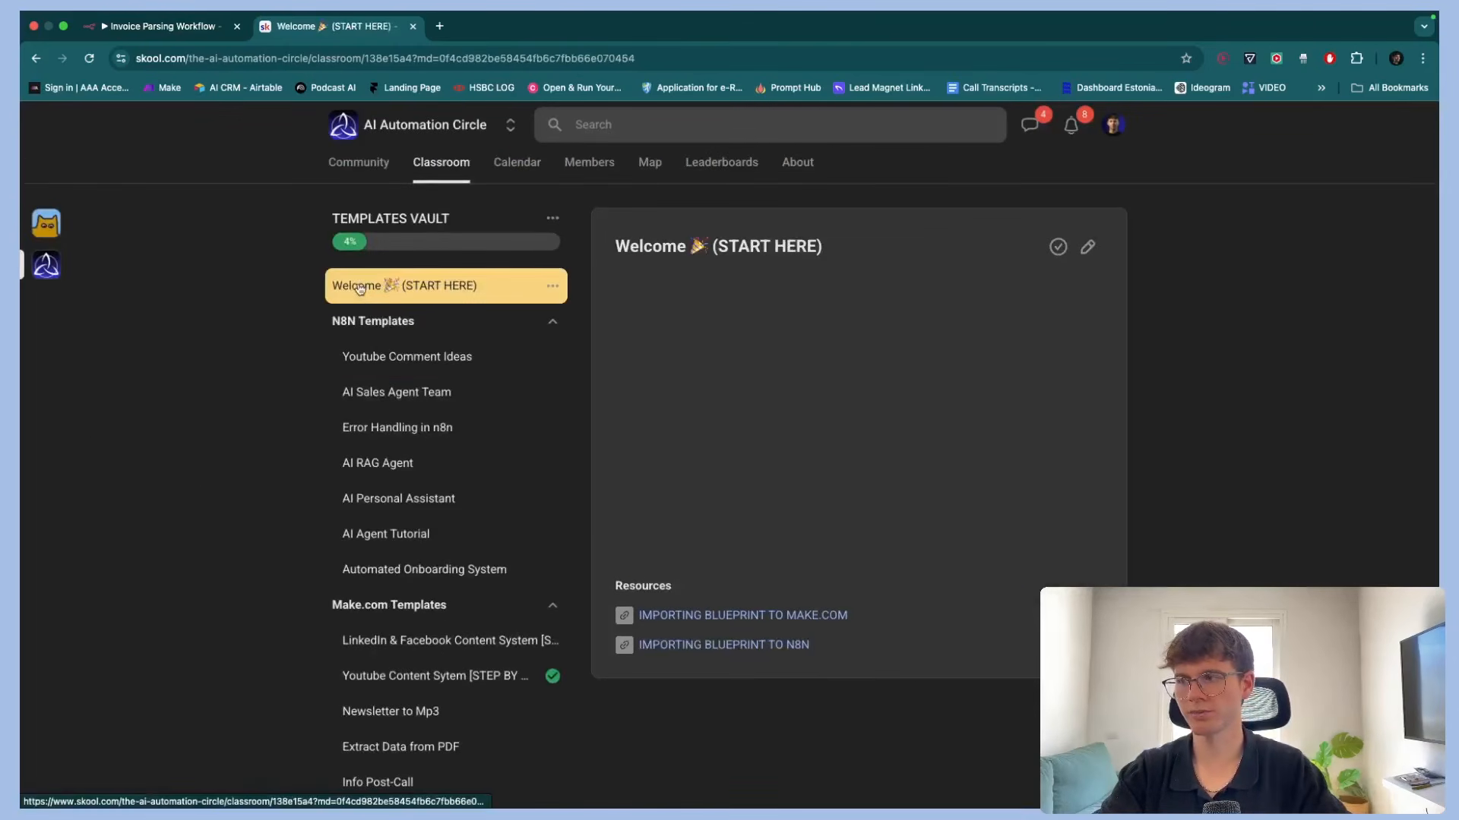
{"action": "scroll", "coordinate": [749, 661], "scroll_direction": "up", "scroll_amount": 5}
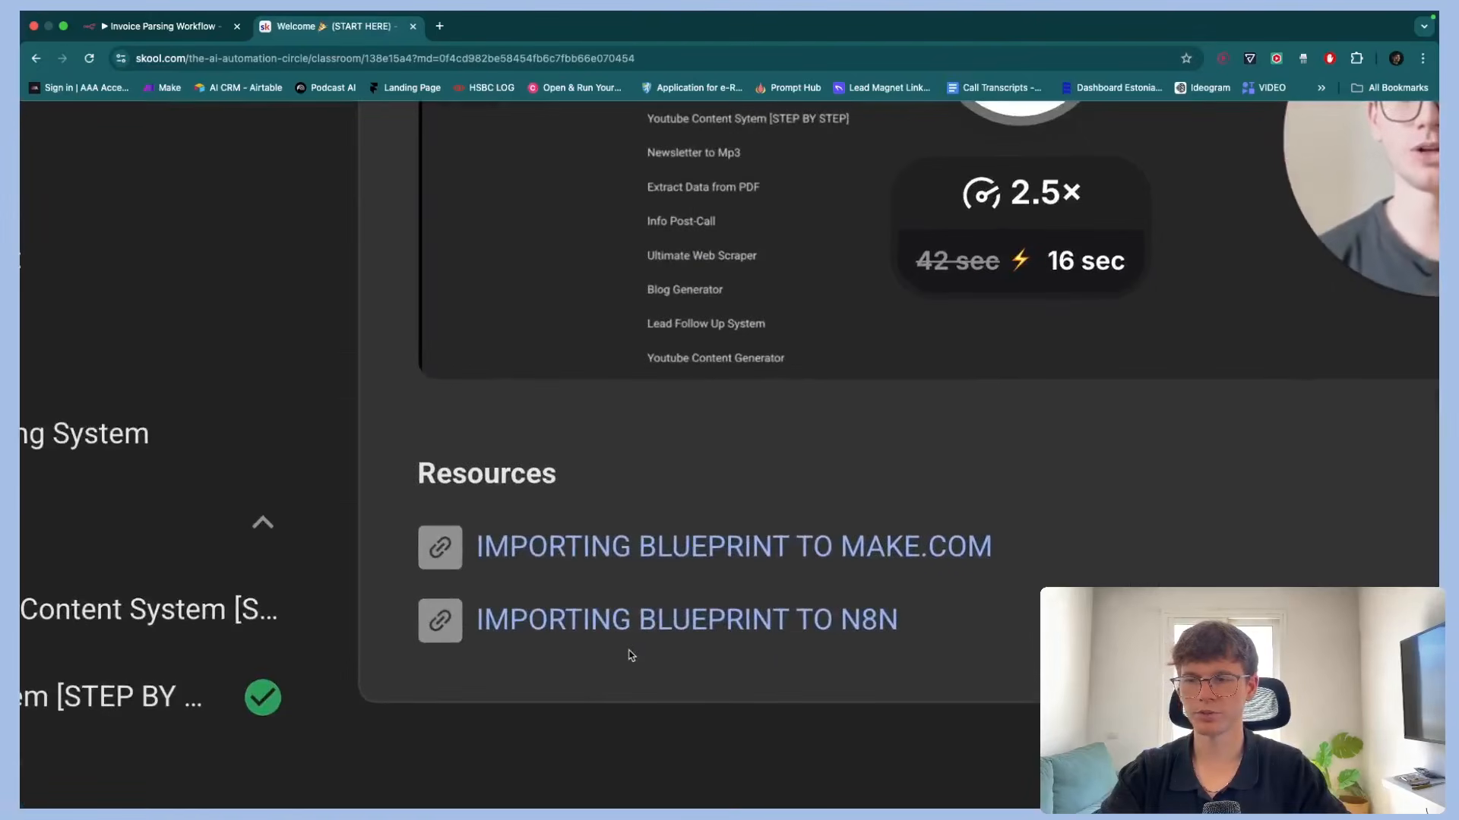
{"action": "scroll", "coordinate": [790, 644], "scroll_direction": "down", "scroll_amount": 5}
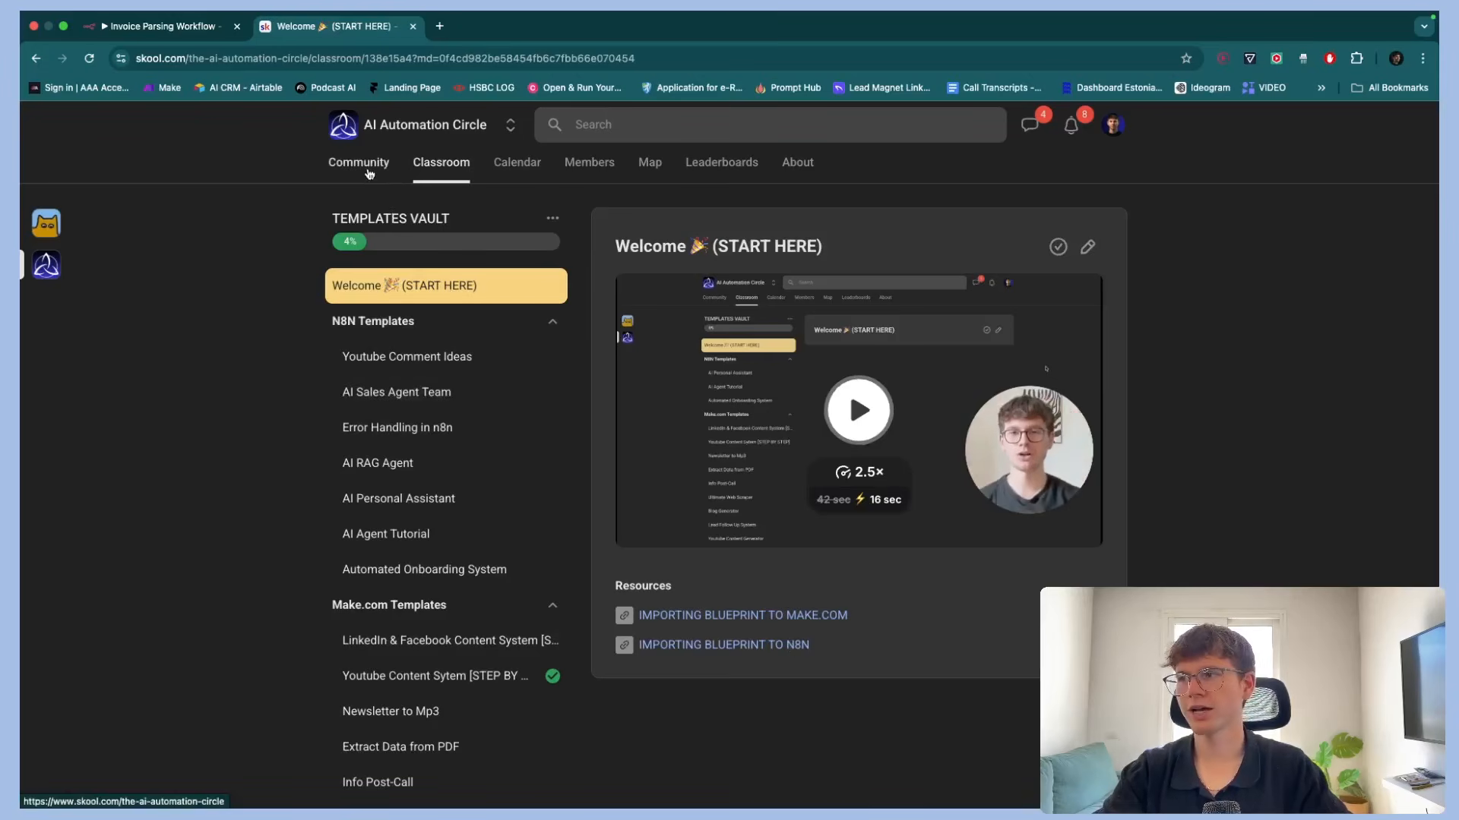
{"action": "left_click", "coordinate": [367, 169]}
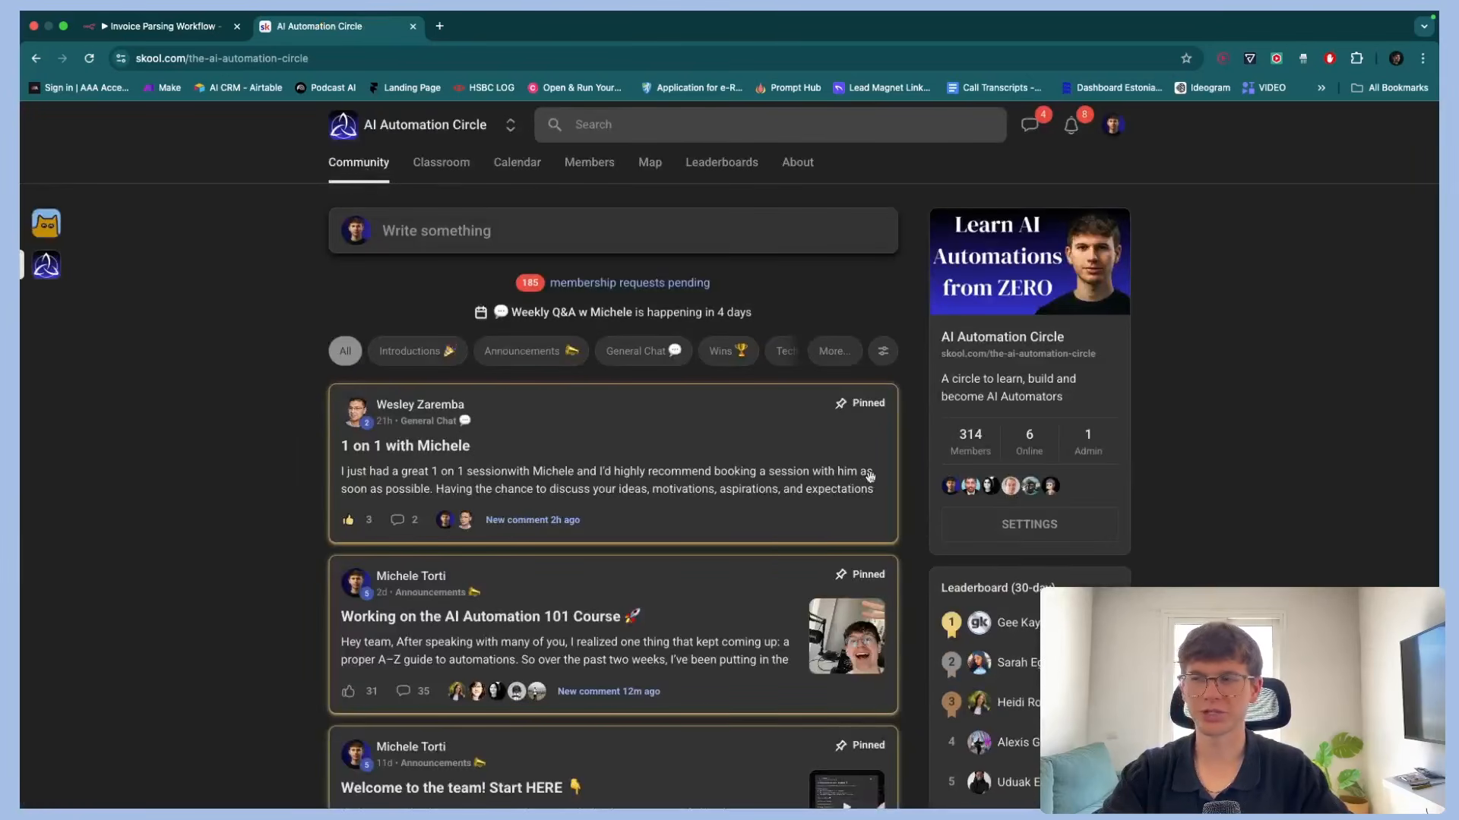